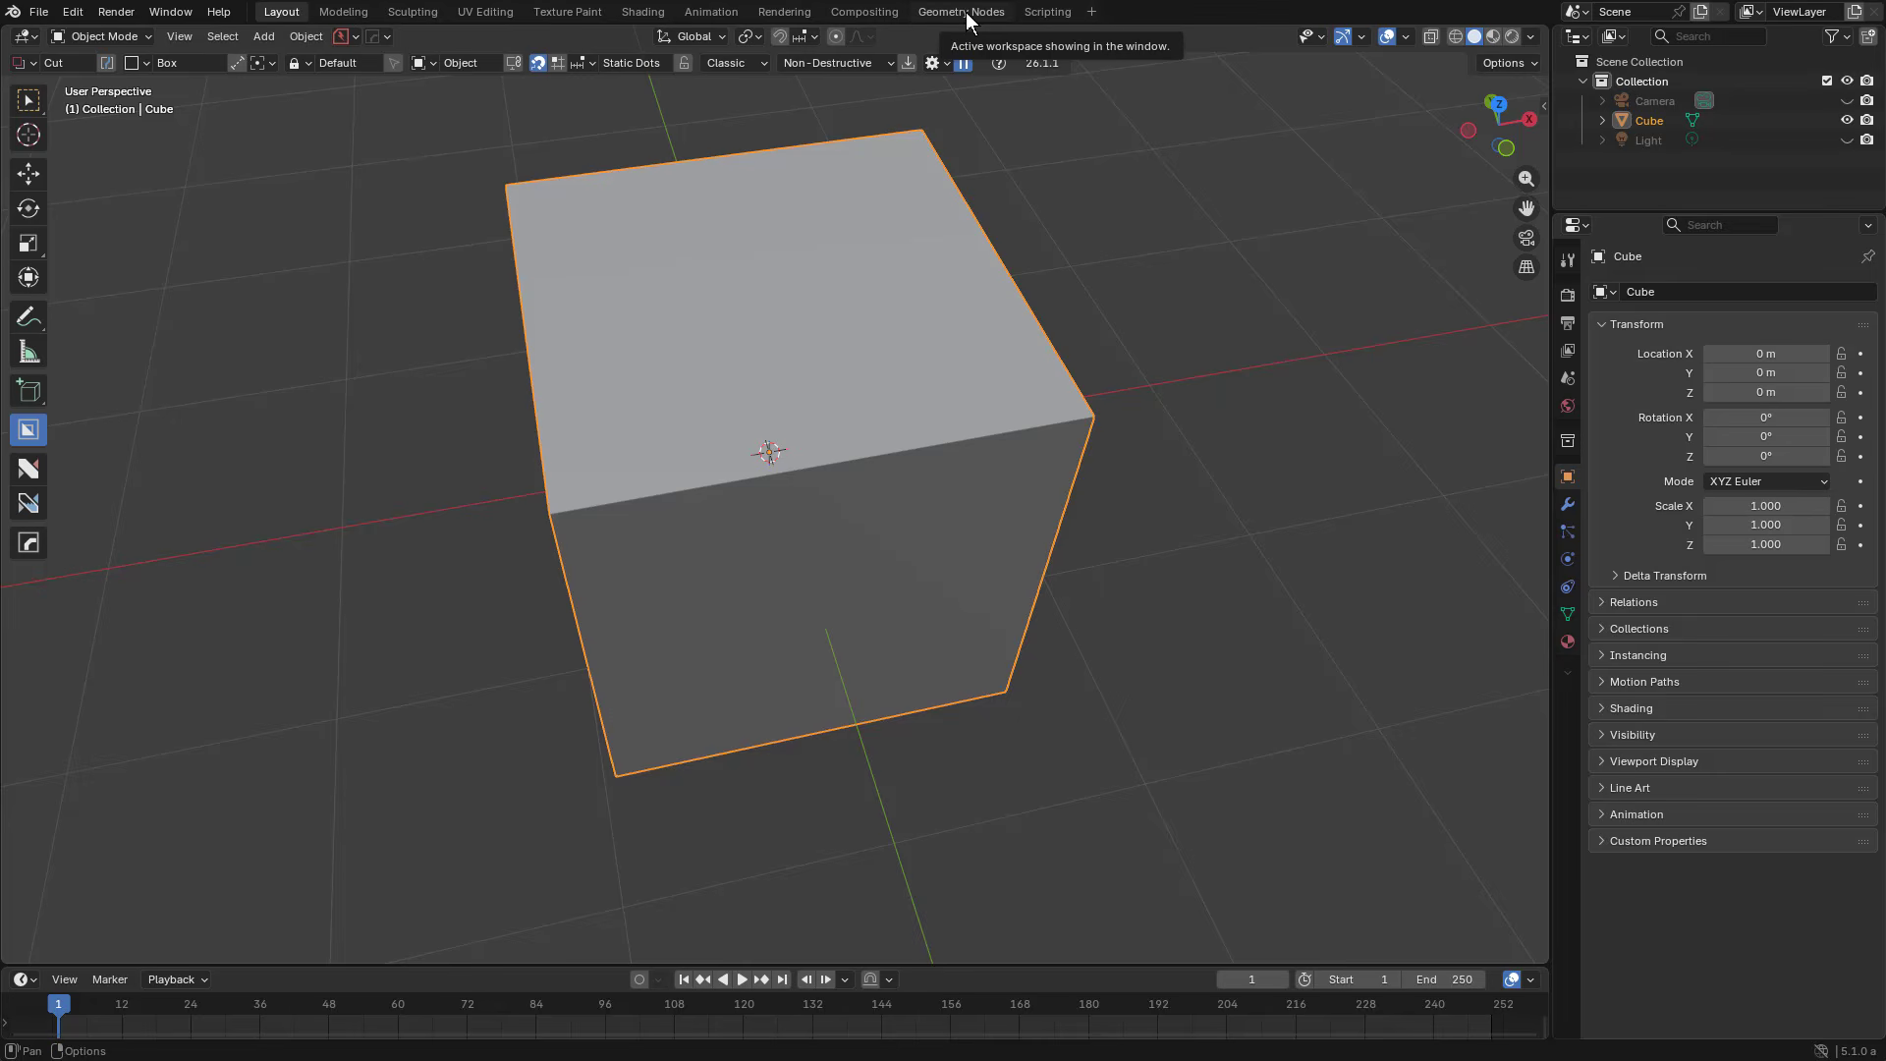
Step: Switch to the Geometry Nodes workspace, then split the spreadsheet area and turn its second half into a widened Image Editor
left_click(965, 12)
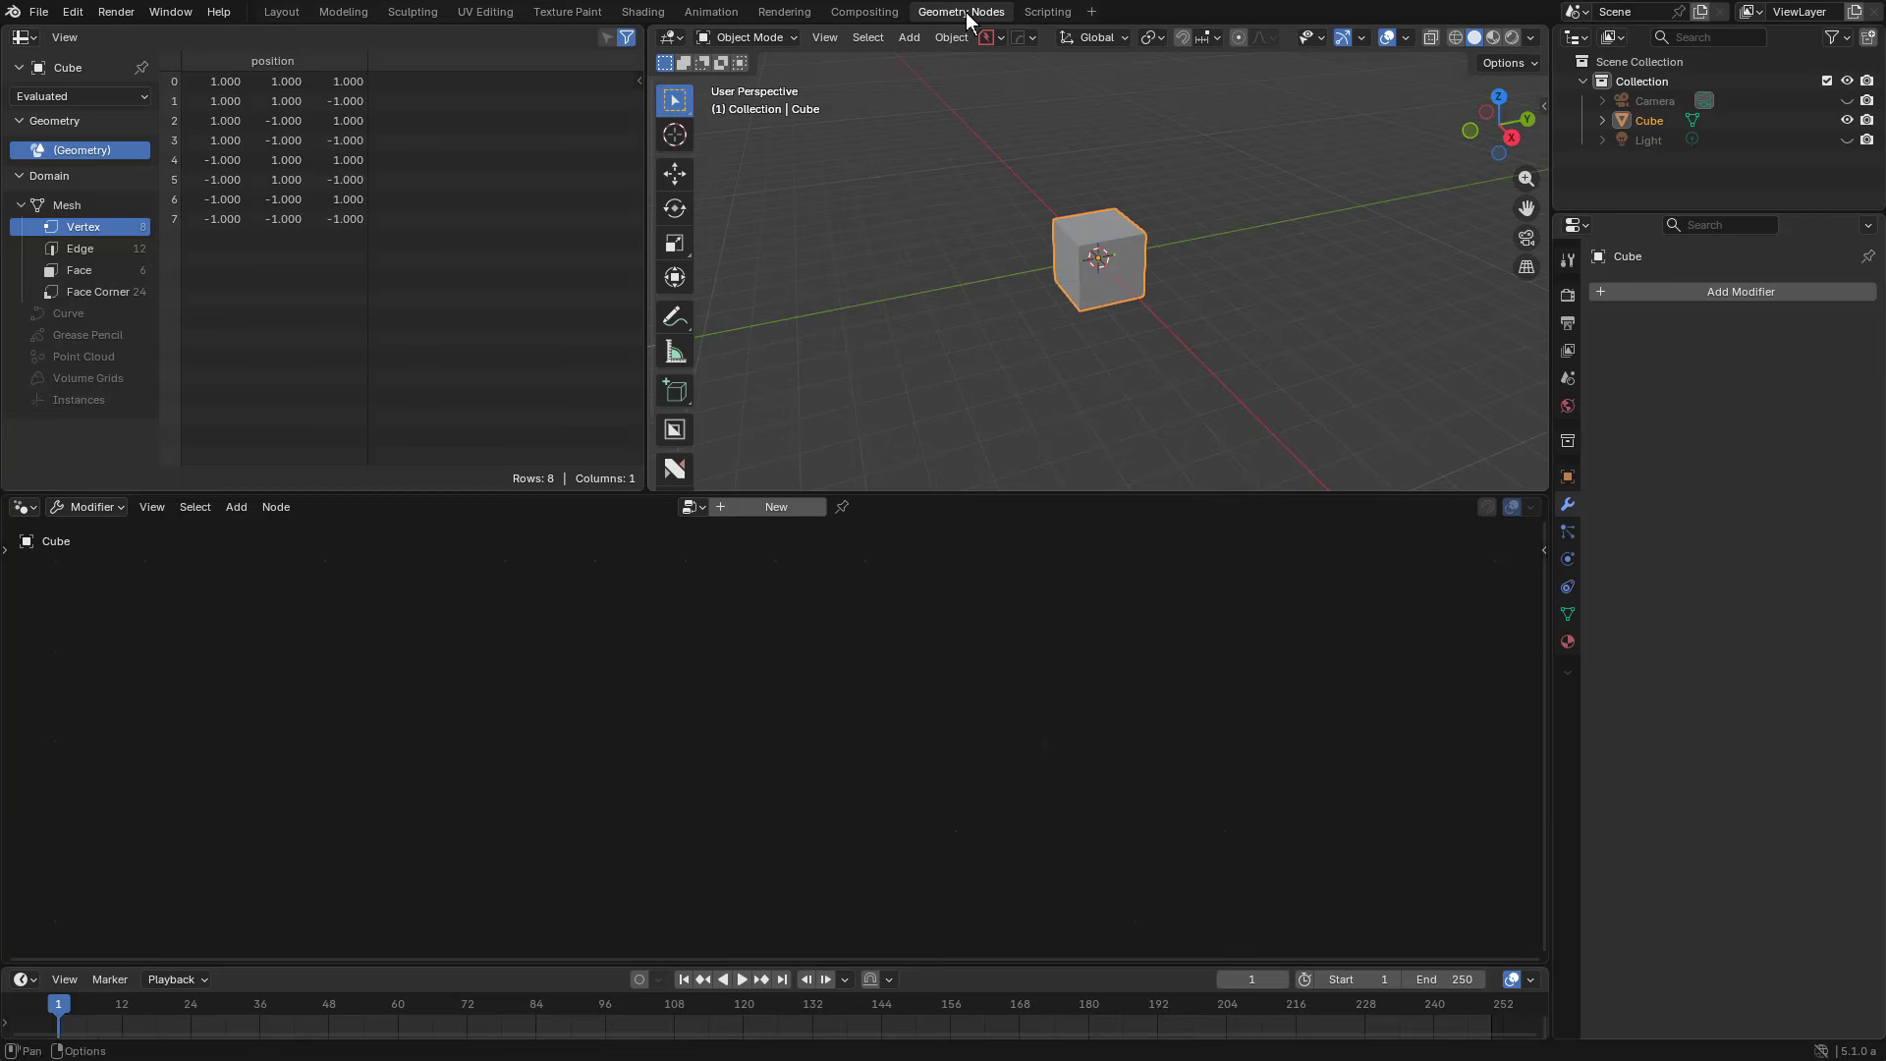
left_click_drag(646, 29, 324, 54)
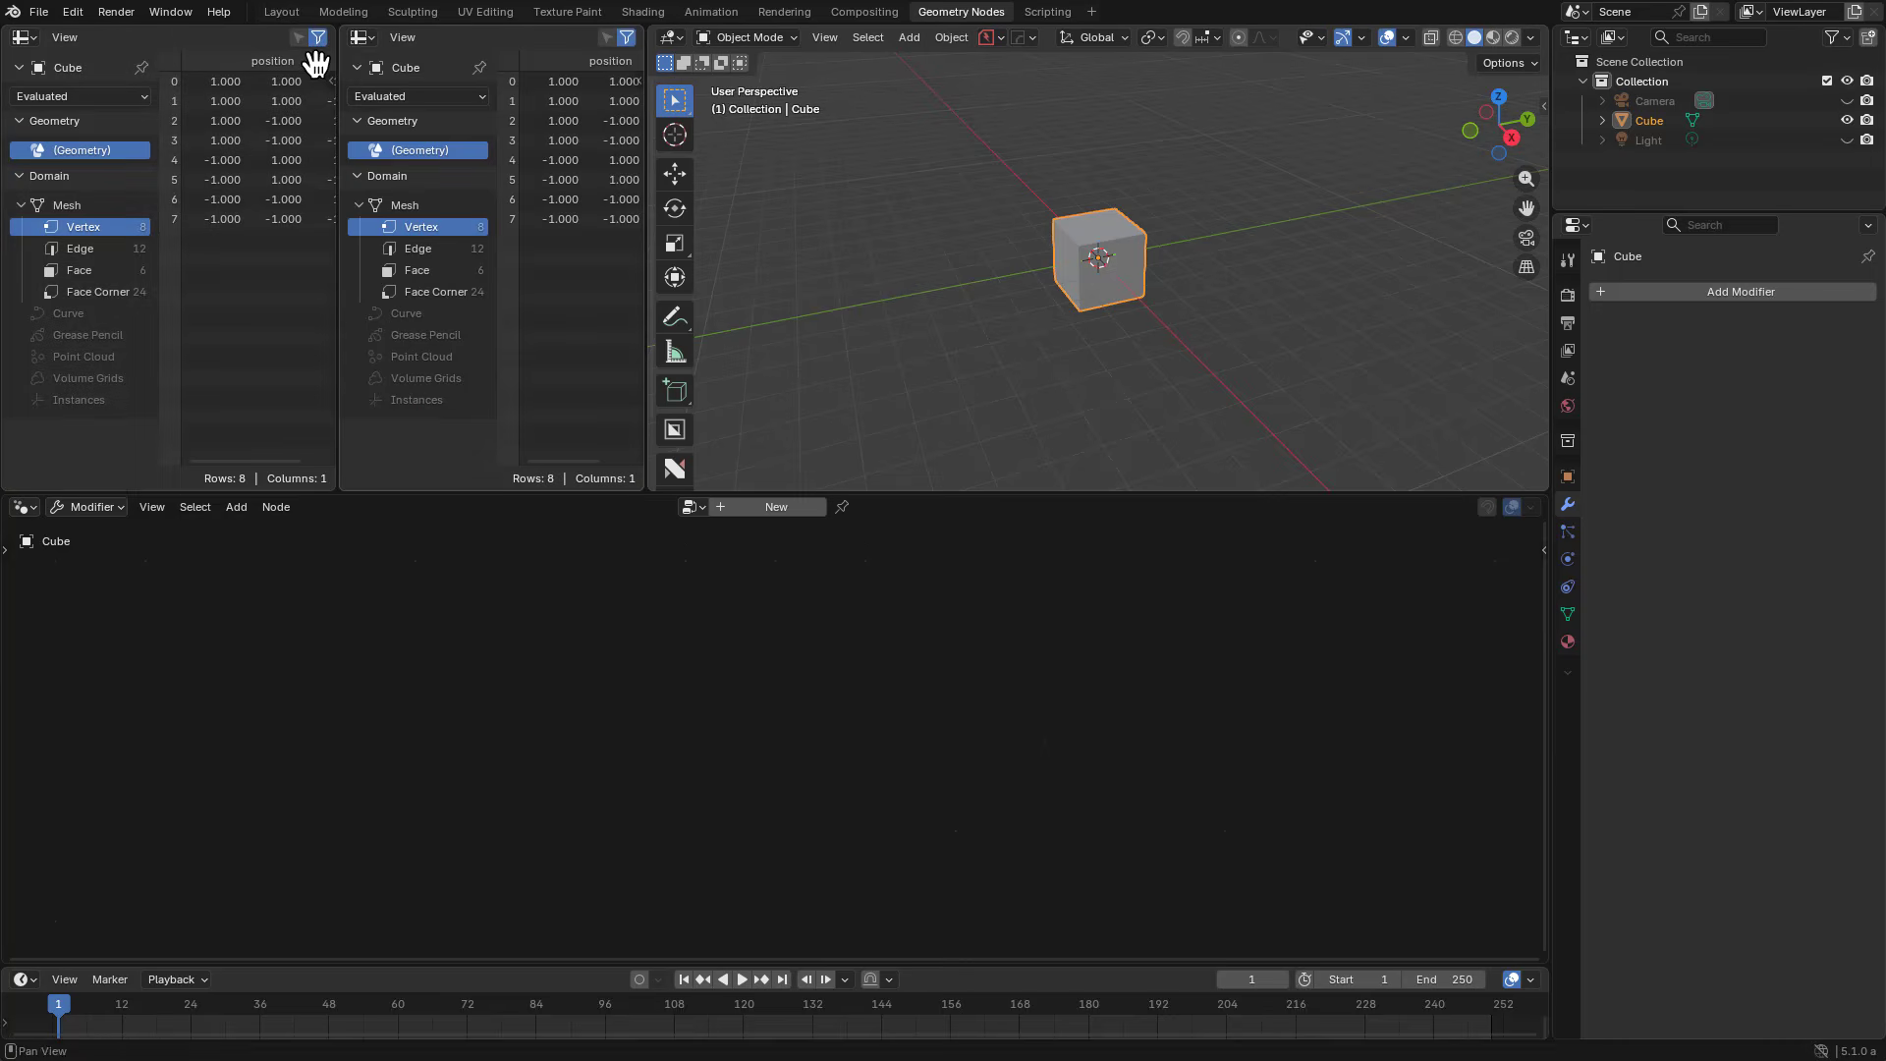
left_click(363, 37)
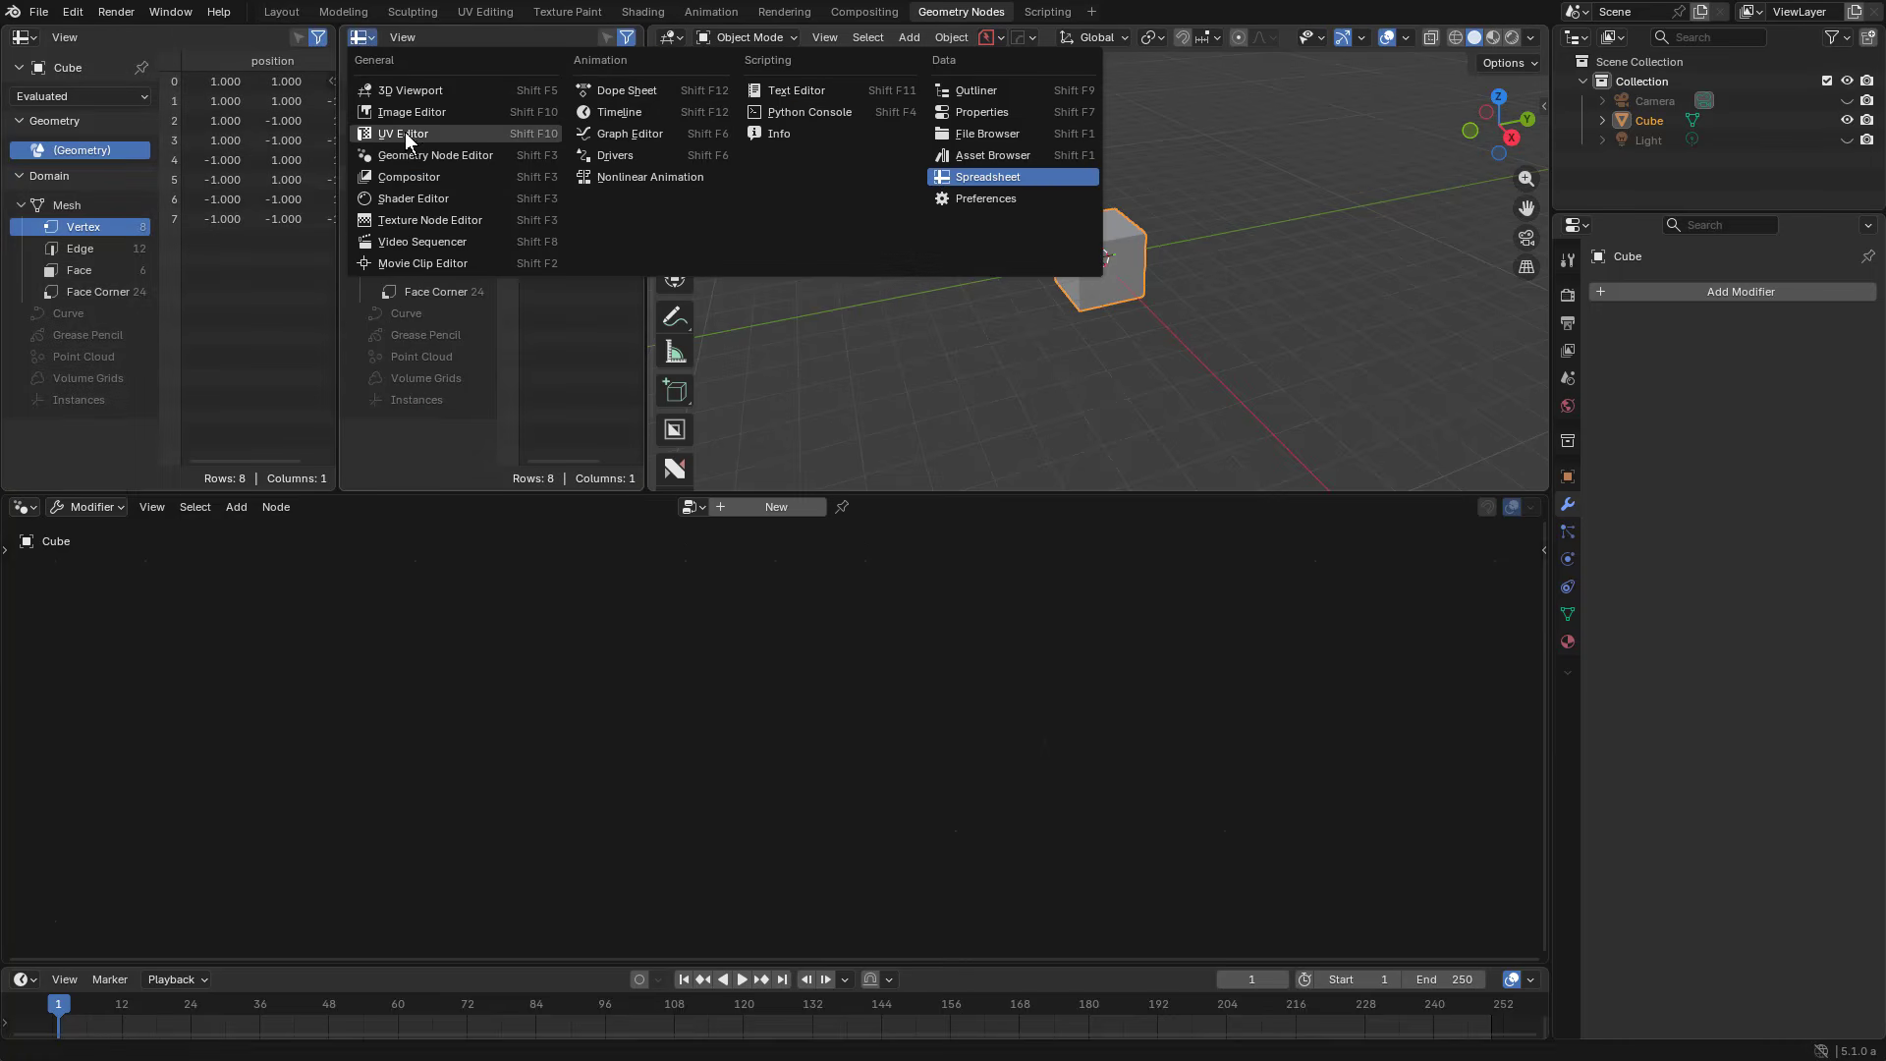
left_click(405, 111)
left_click_drag(641, 160, 824, 160)
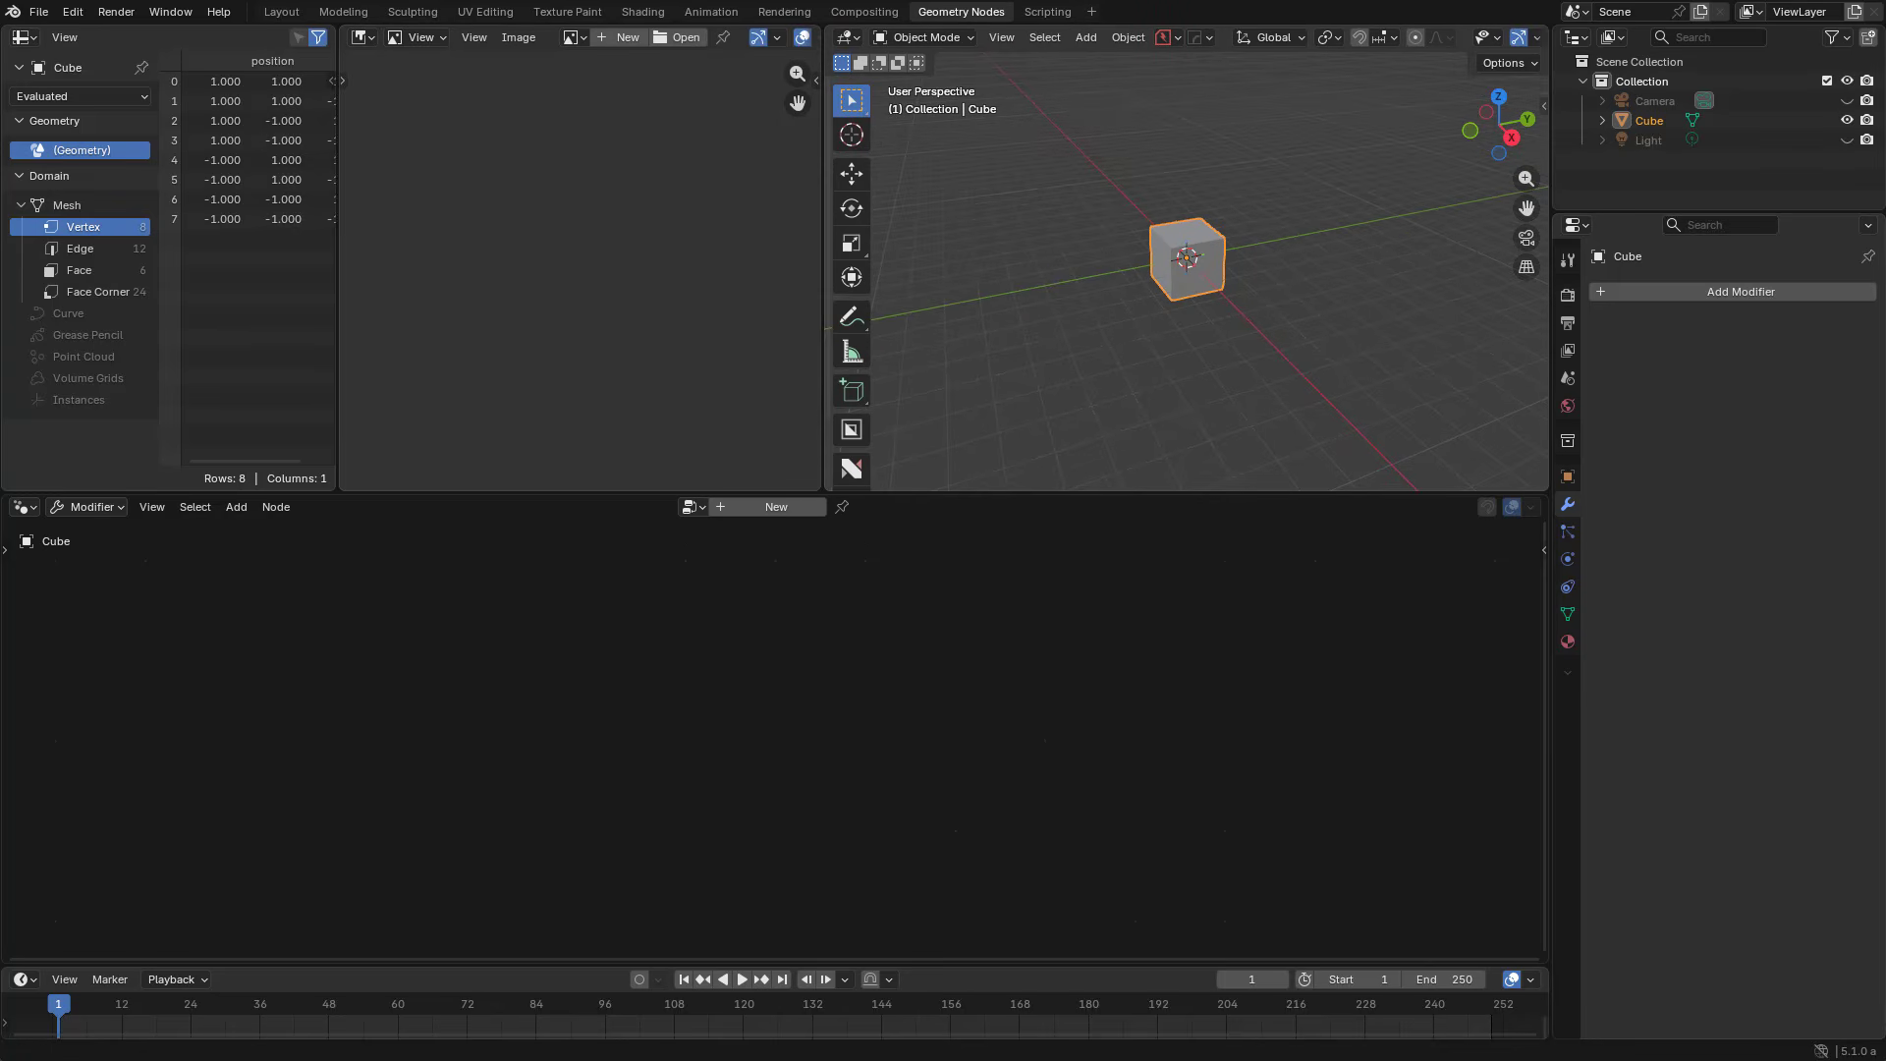
Step: Load the reference image FoxitPhantomPDF_GfwYsv2o8n.png into the Image Editor and fit the whole hole pattern in view
left_click_drag(674, 232, 670, 251)
scroll(666, 281, "up", 2)
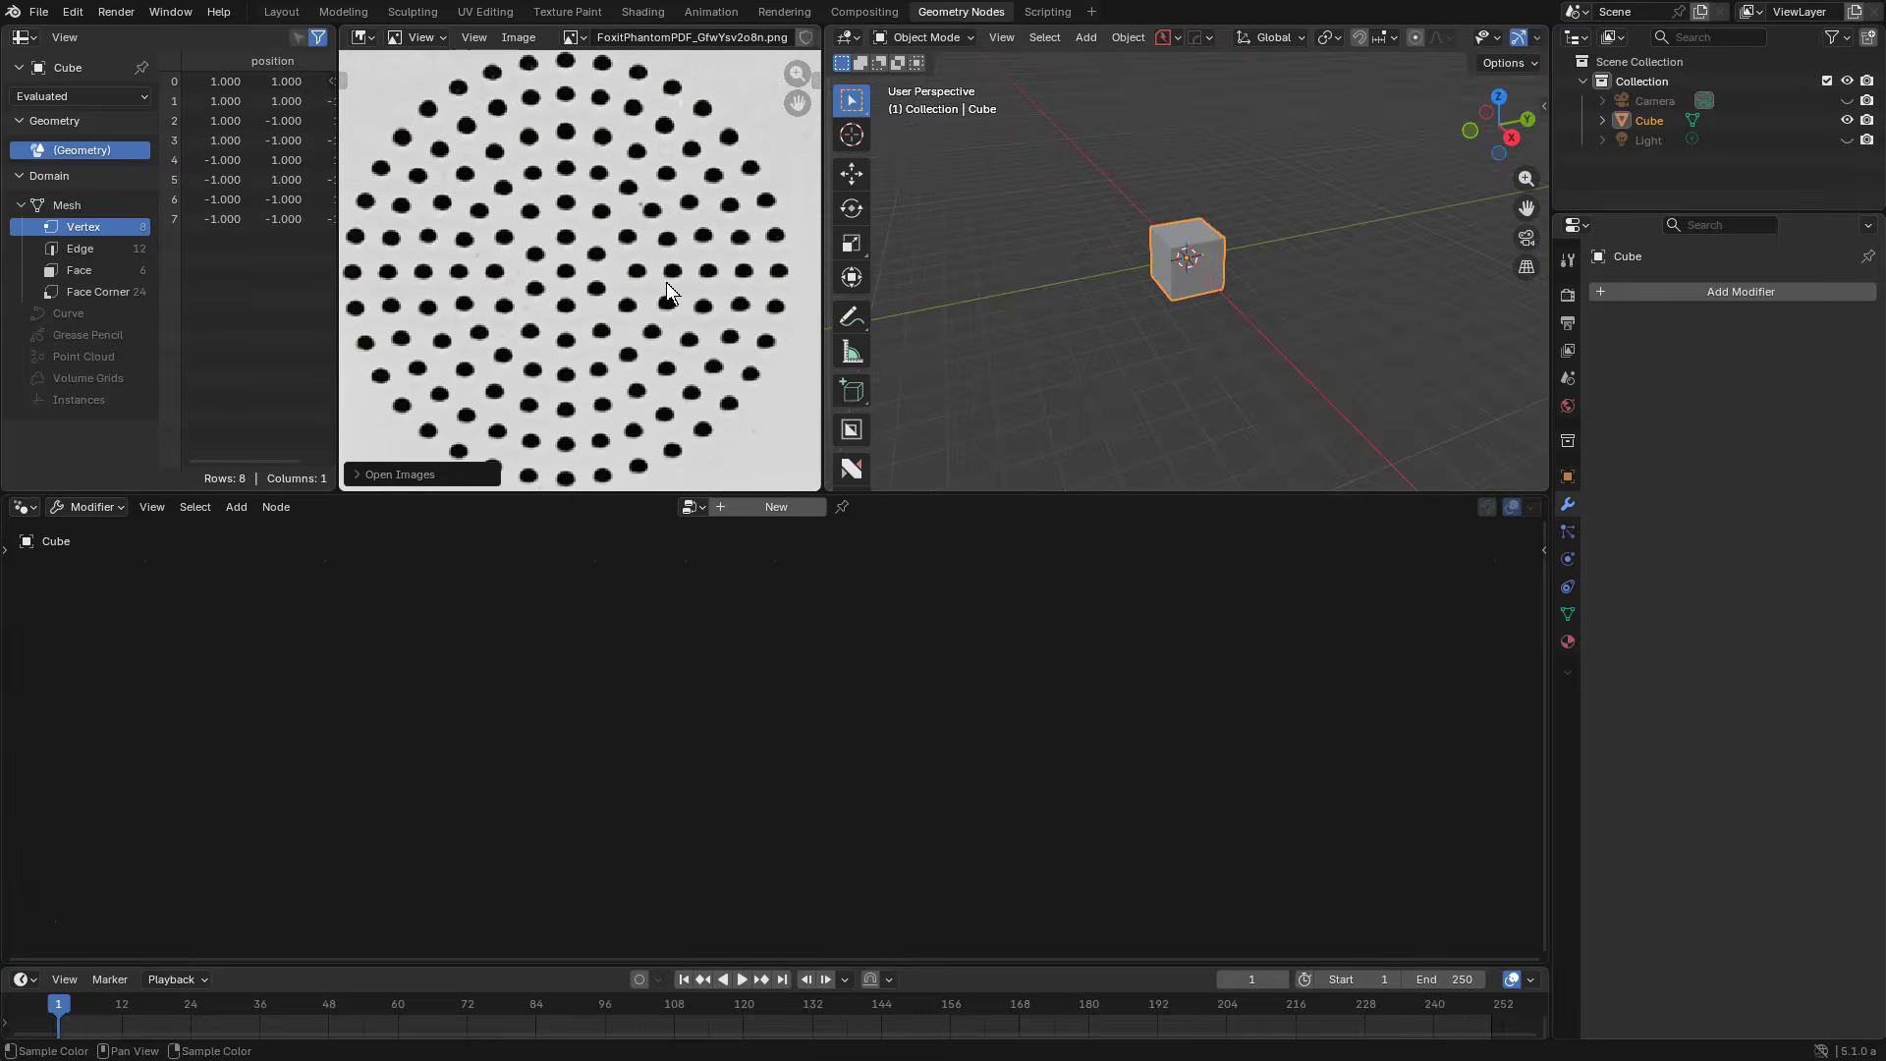
scroll(788, 41, "down", 3)
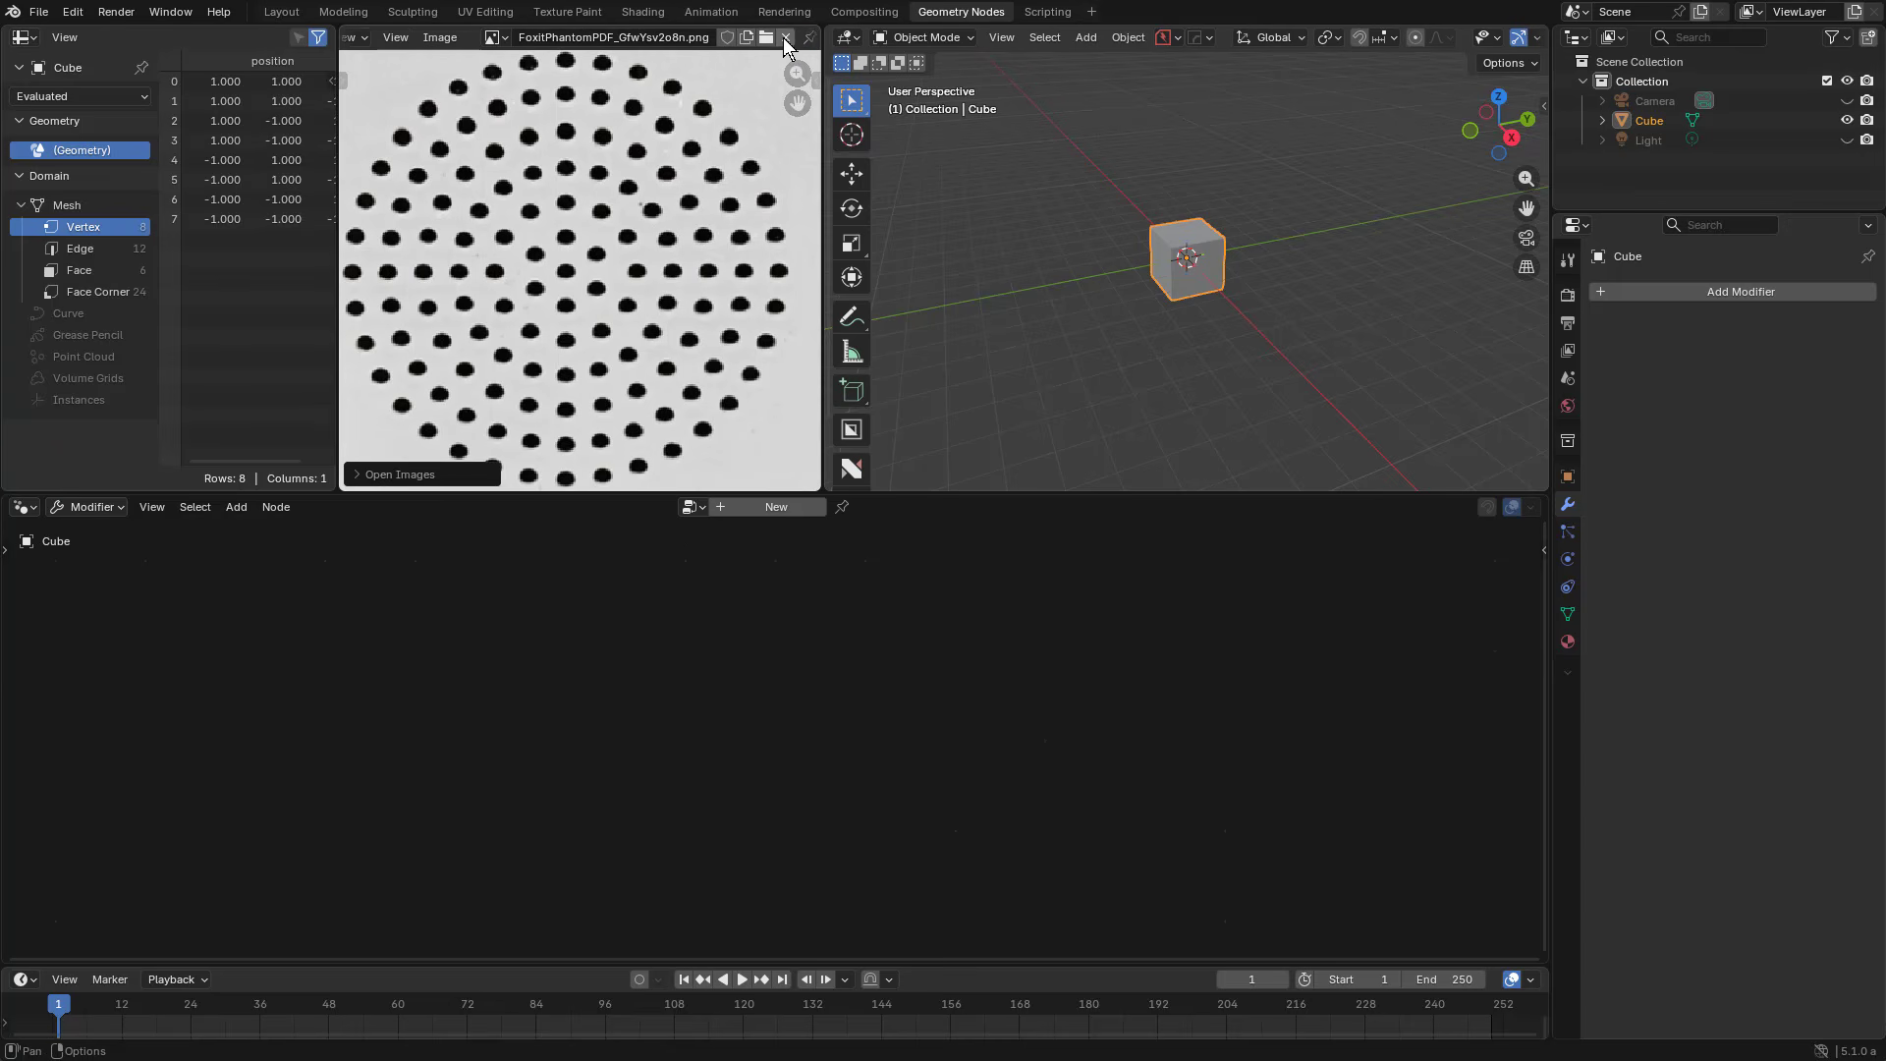
scroll(563, 248, "down", 1)
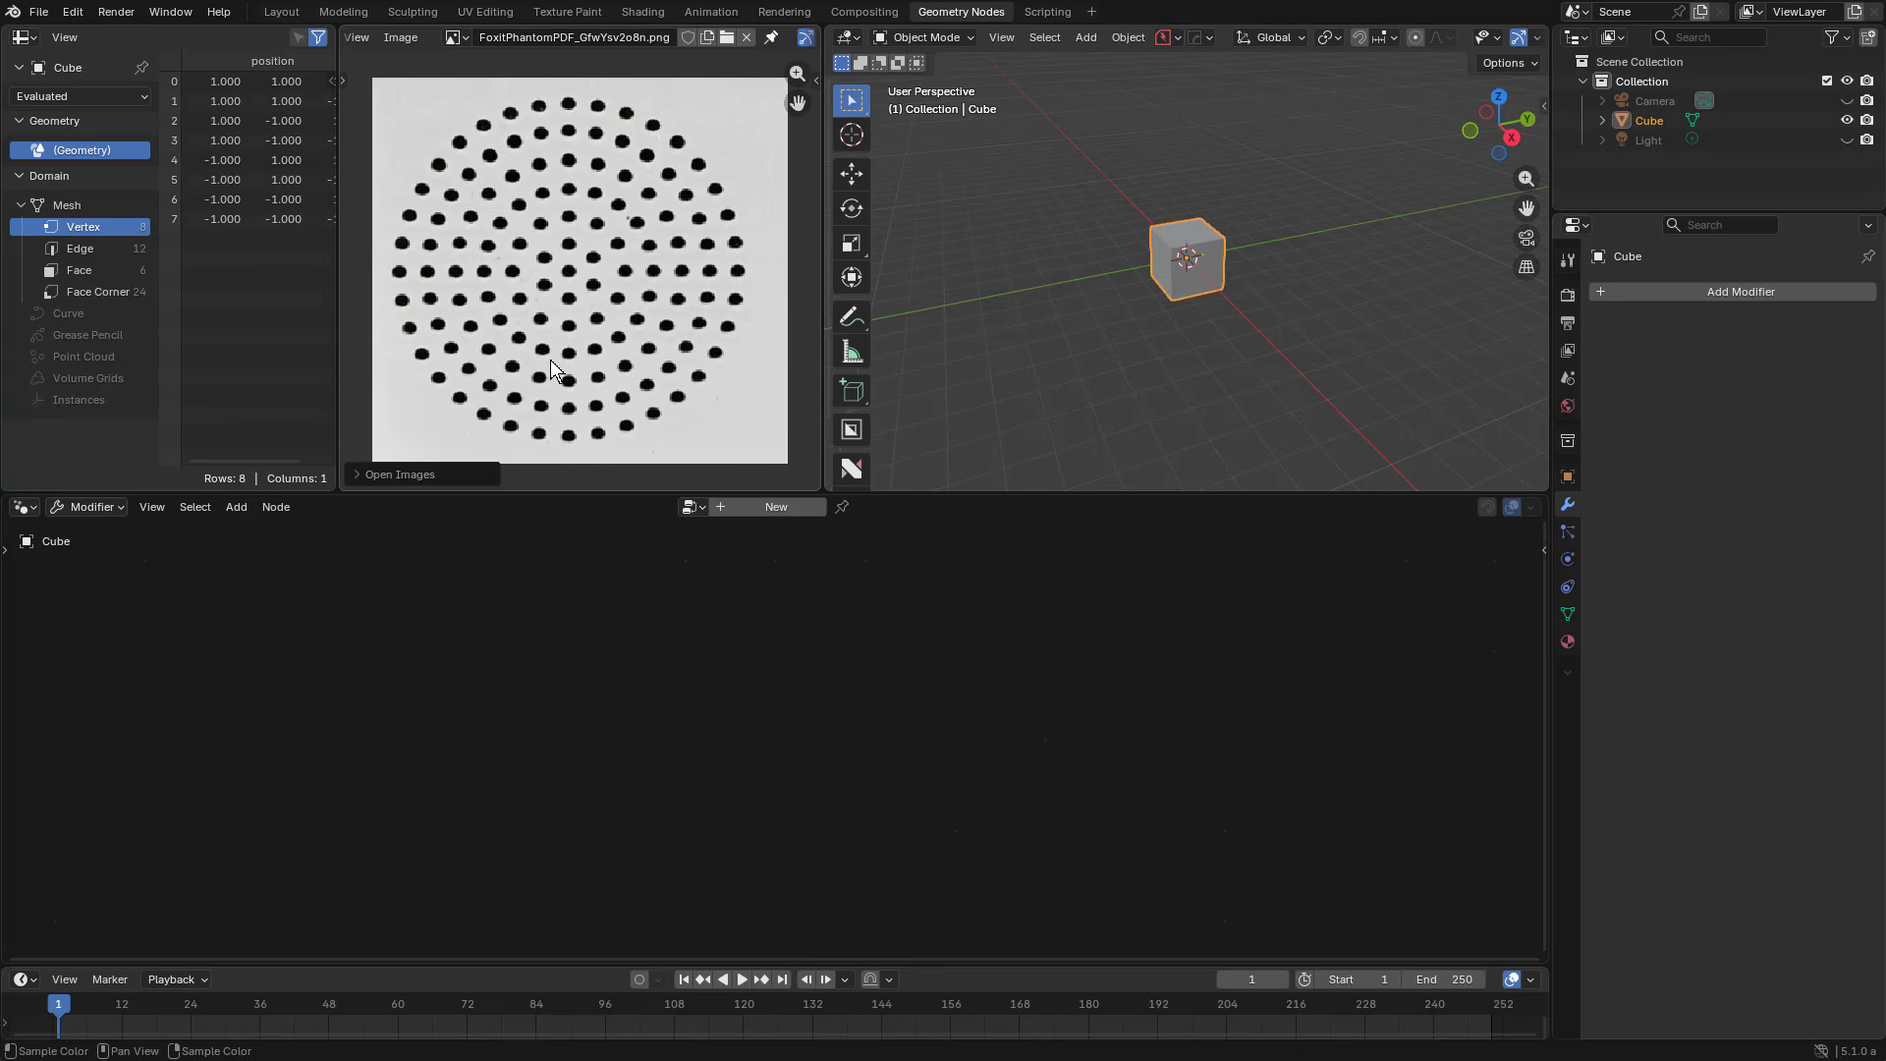
Step: View the cube from the top and create a new Geometry Nodes tree on it
scroll(1152, 256, "up", 4)
middle_click_drag(1152, 256, 1311, 376)
scroll(1303, 322, "up", 3)
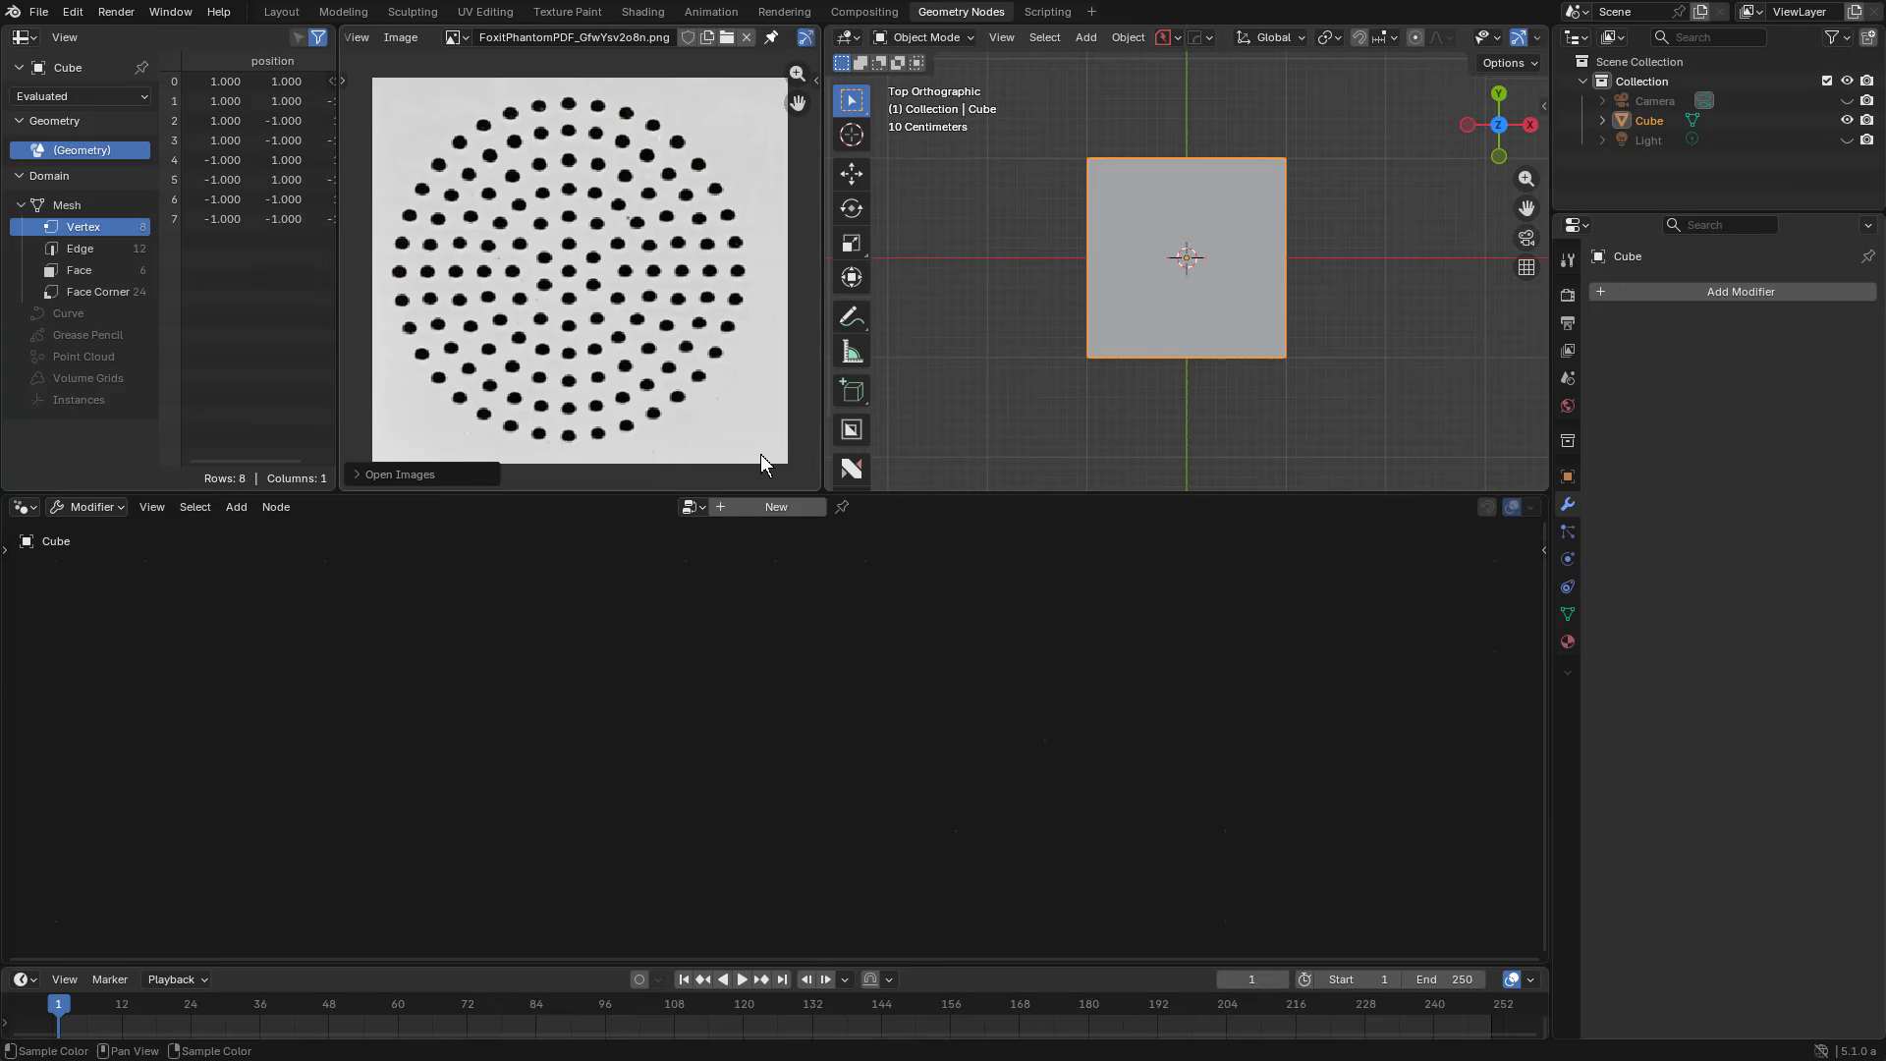
left_click(769, 509)
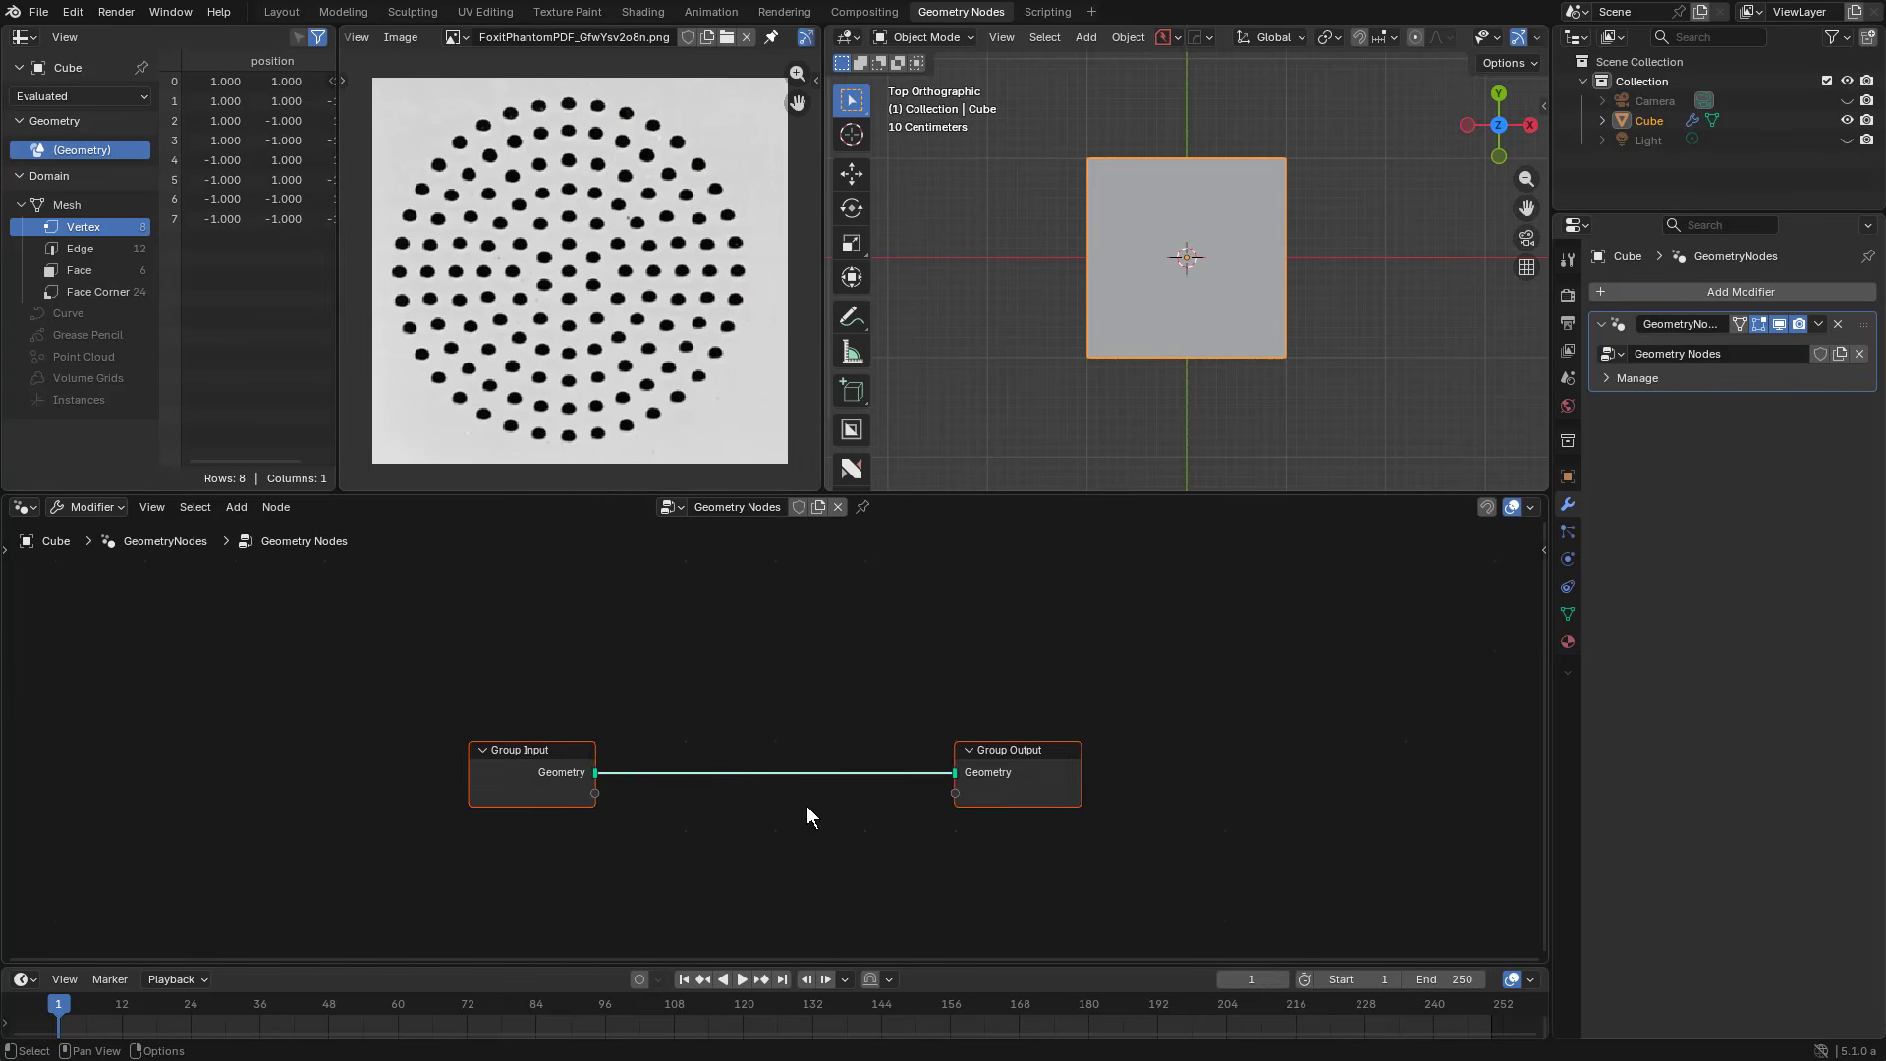
Step: Spread the Group Input and Group Output nodes far apart and cut the link between them
key("s")
left_click(972, 864)
middle_click_drag(660, 815, 654, 786)
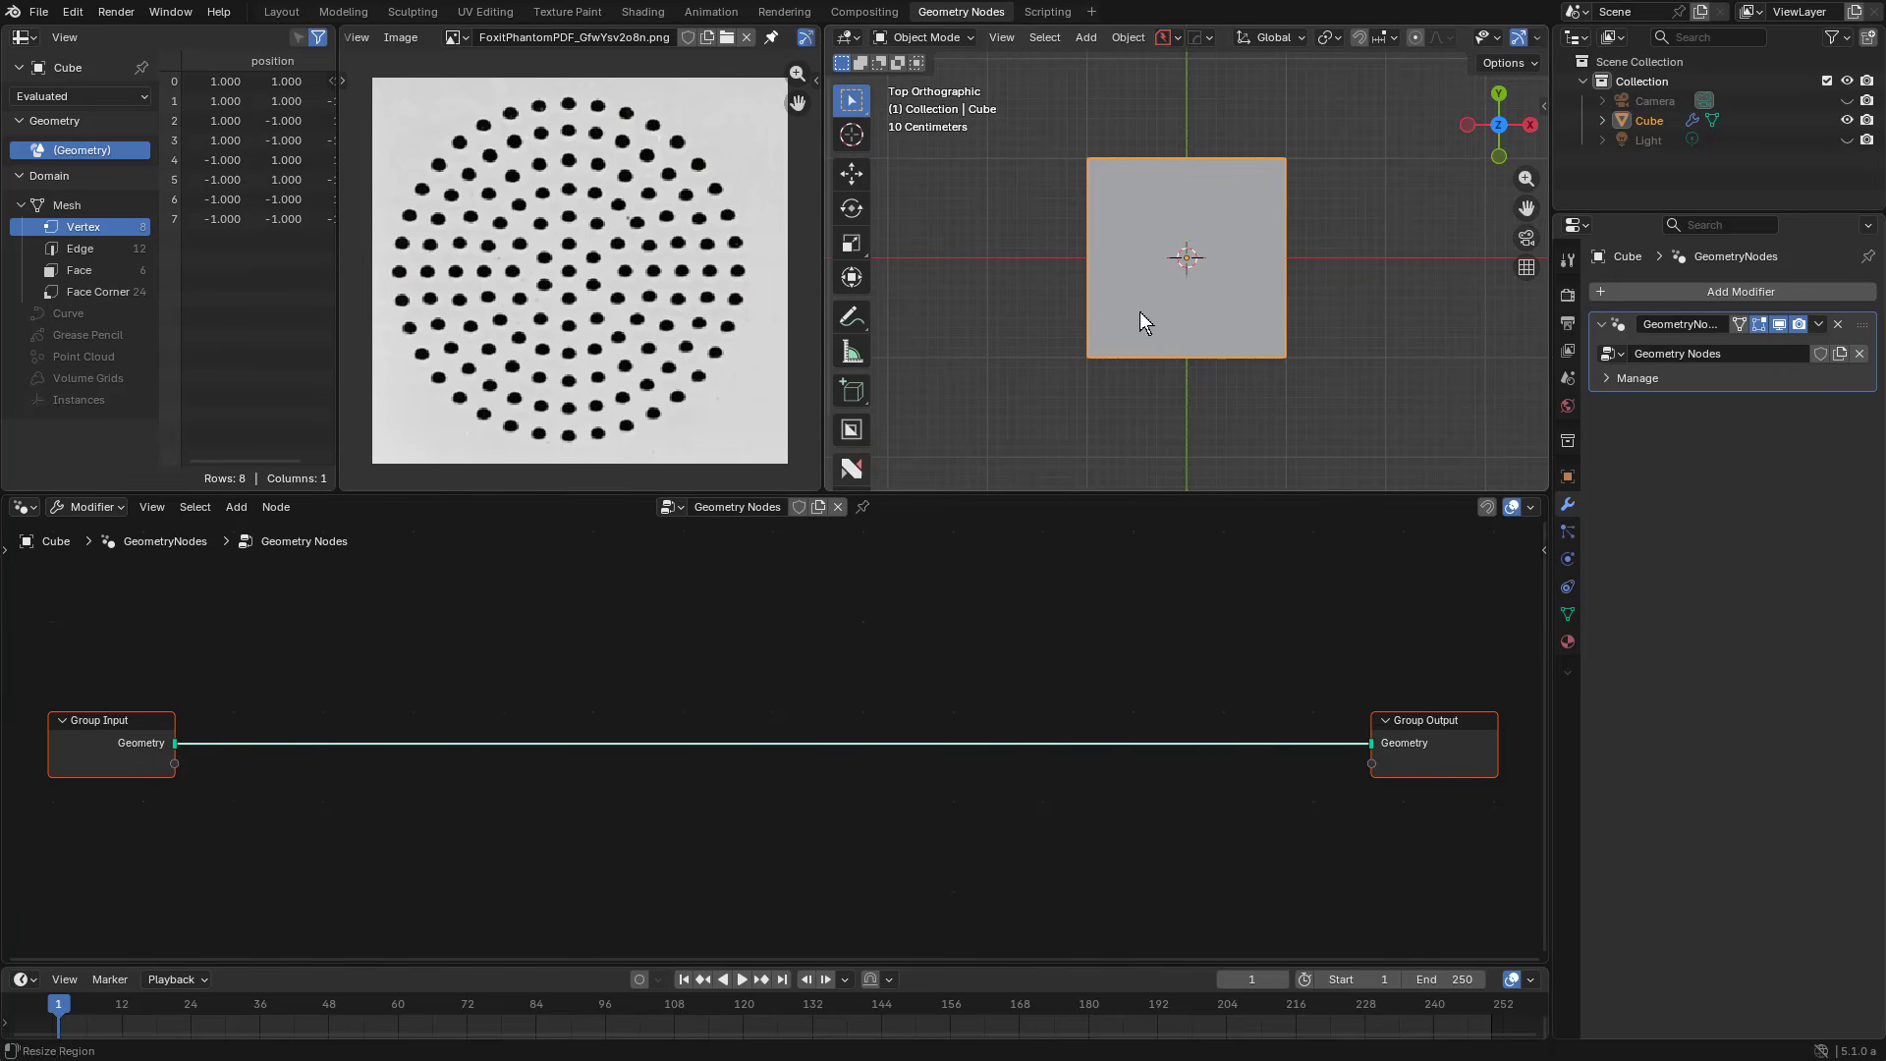
right_click_drag(212, 801, 212, 801, "ctrl")
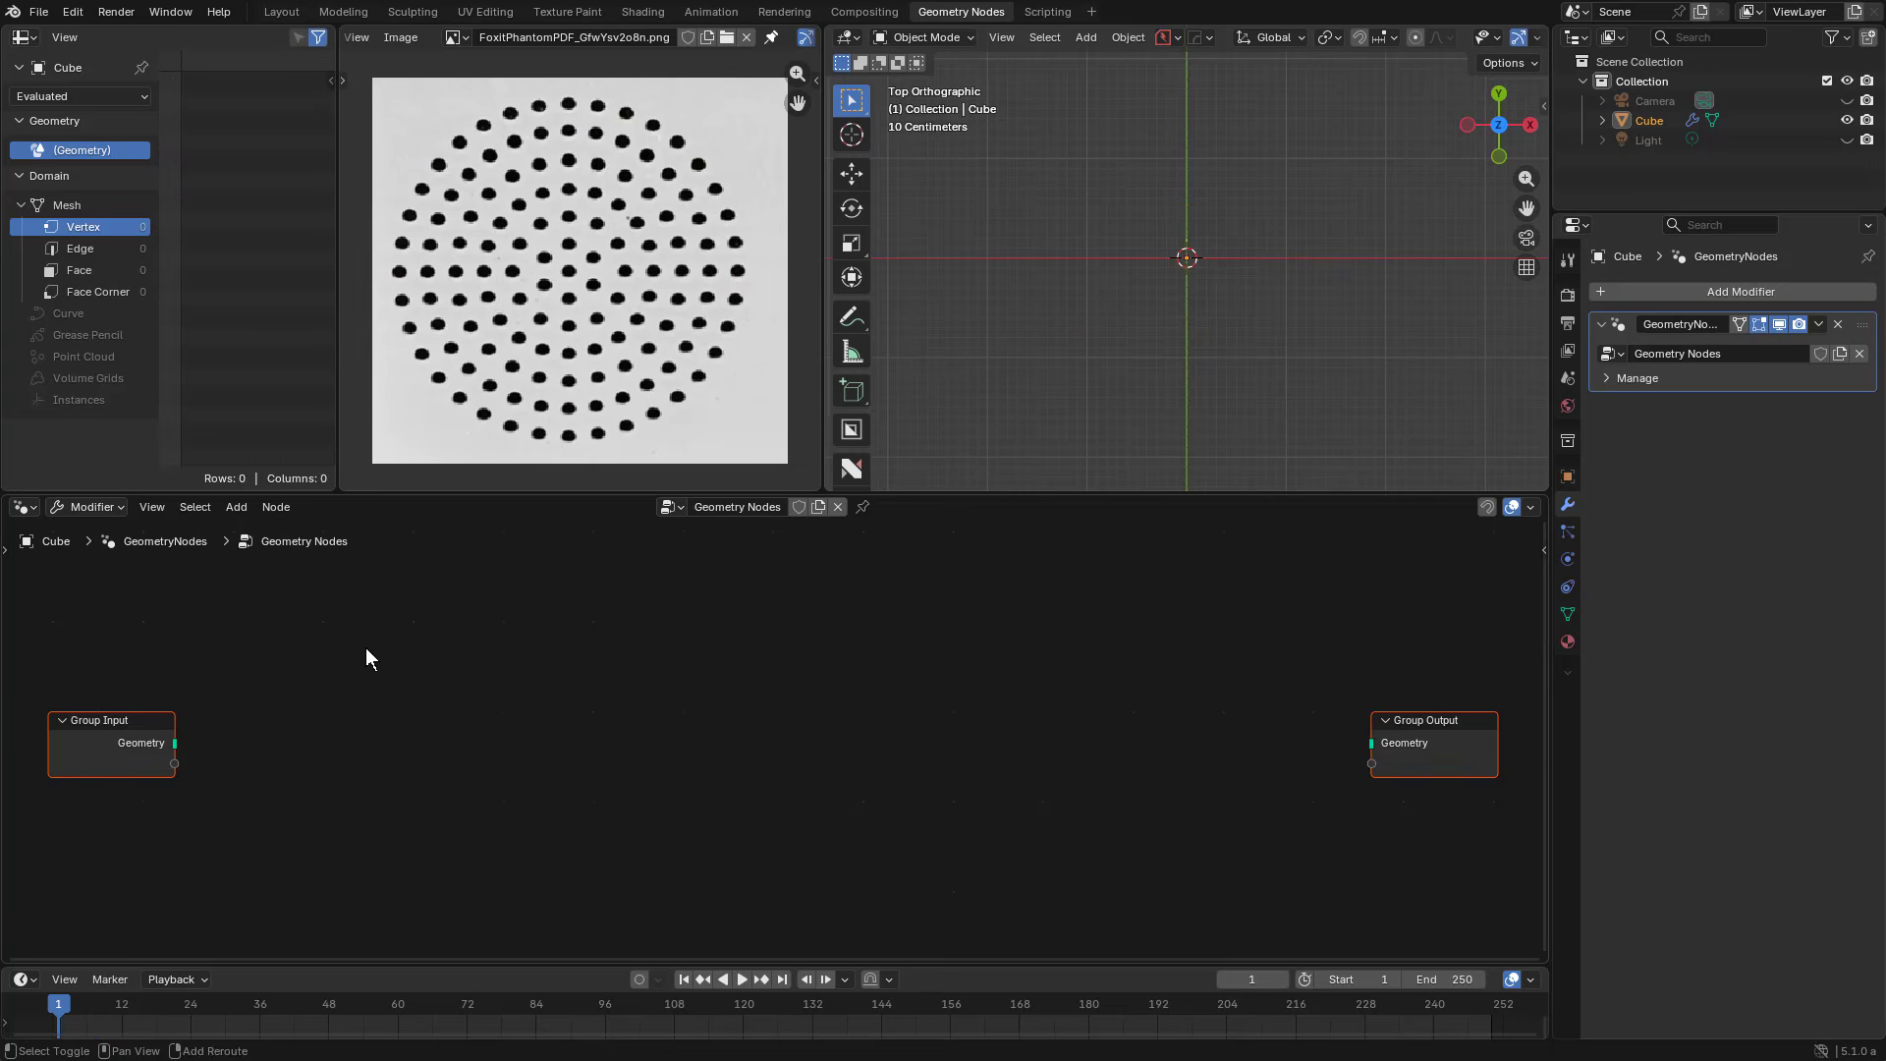
Step: Add a Repeat zone between Group Input and Group Output and spread its two nodes apart
key("shift+a")
left_click(355, 356)
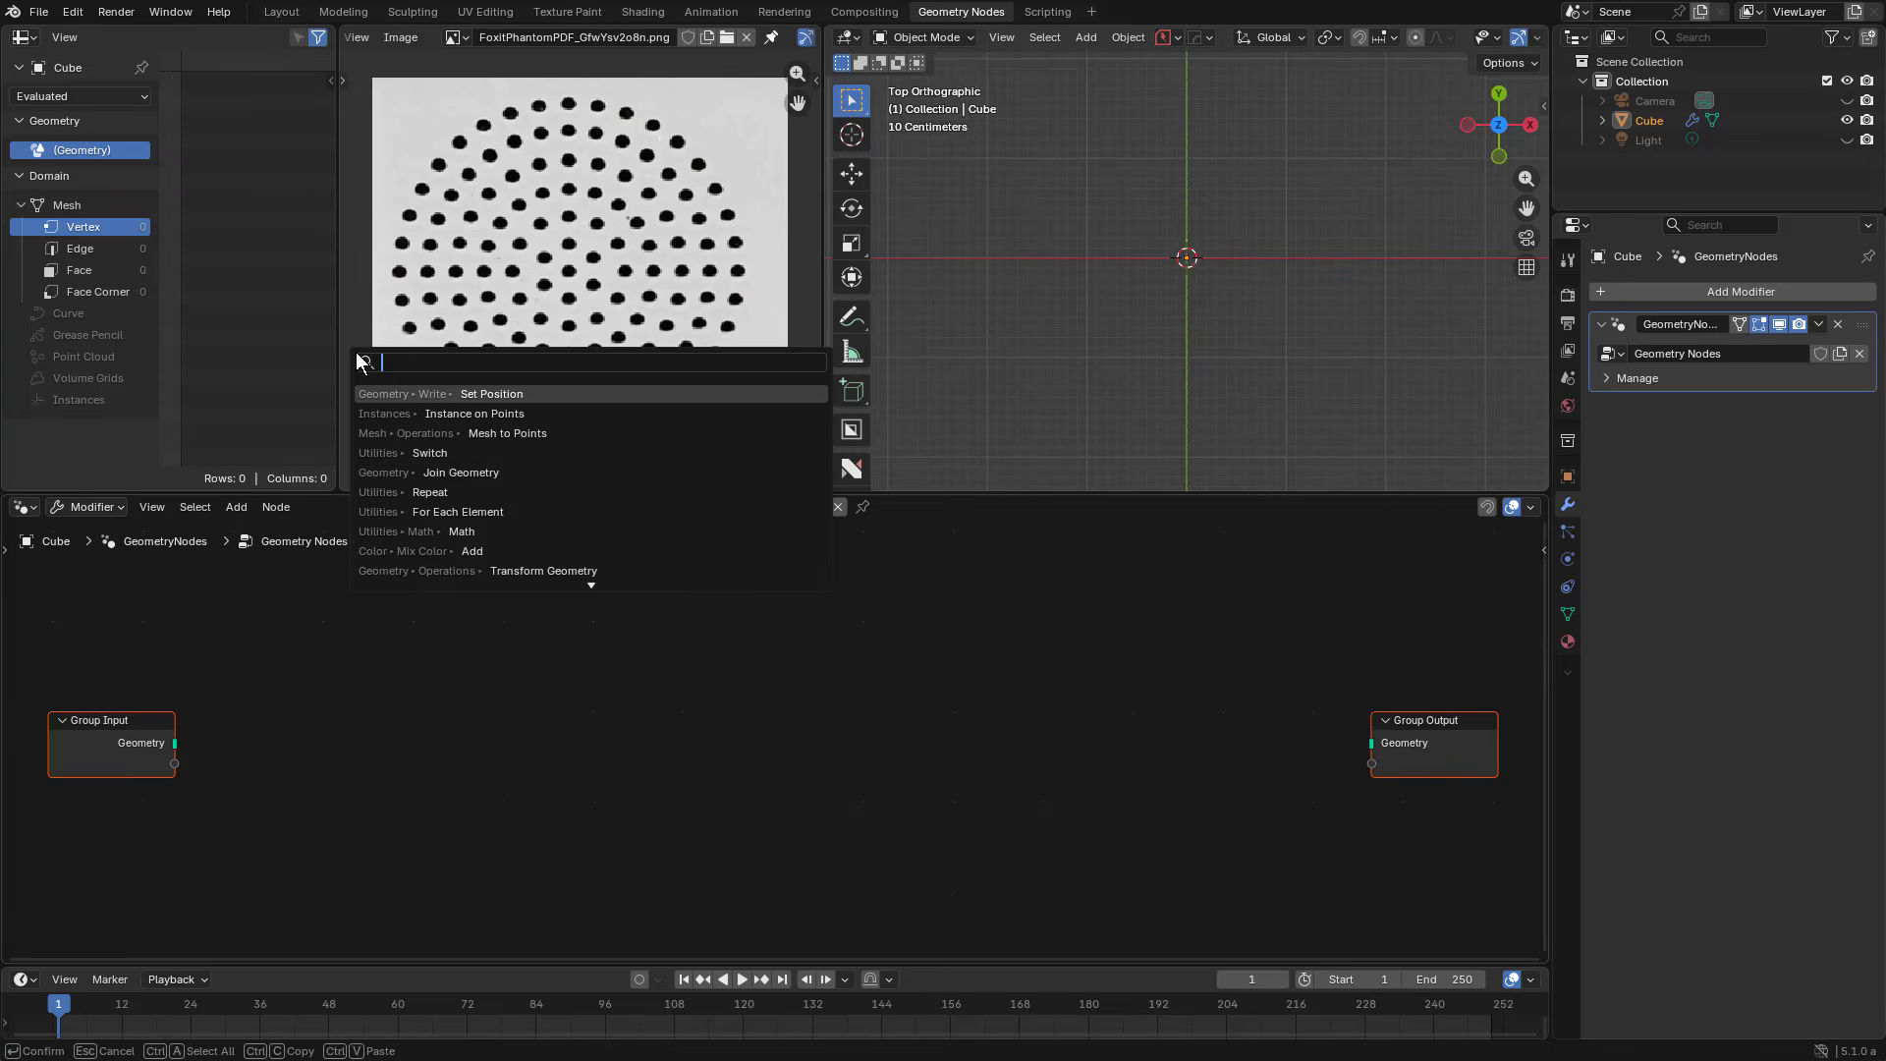
type("repeat")
key("Return")
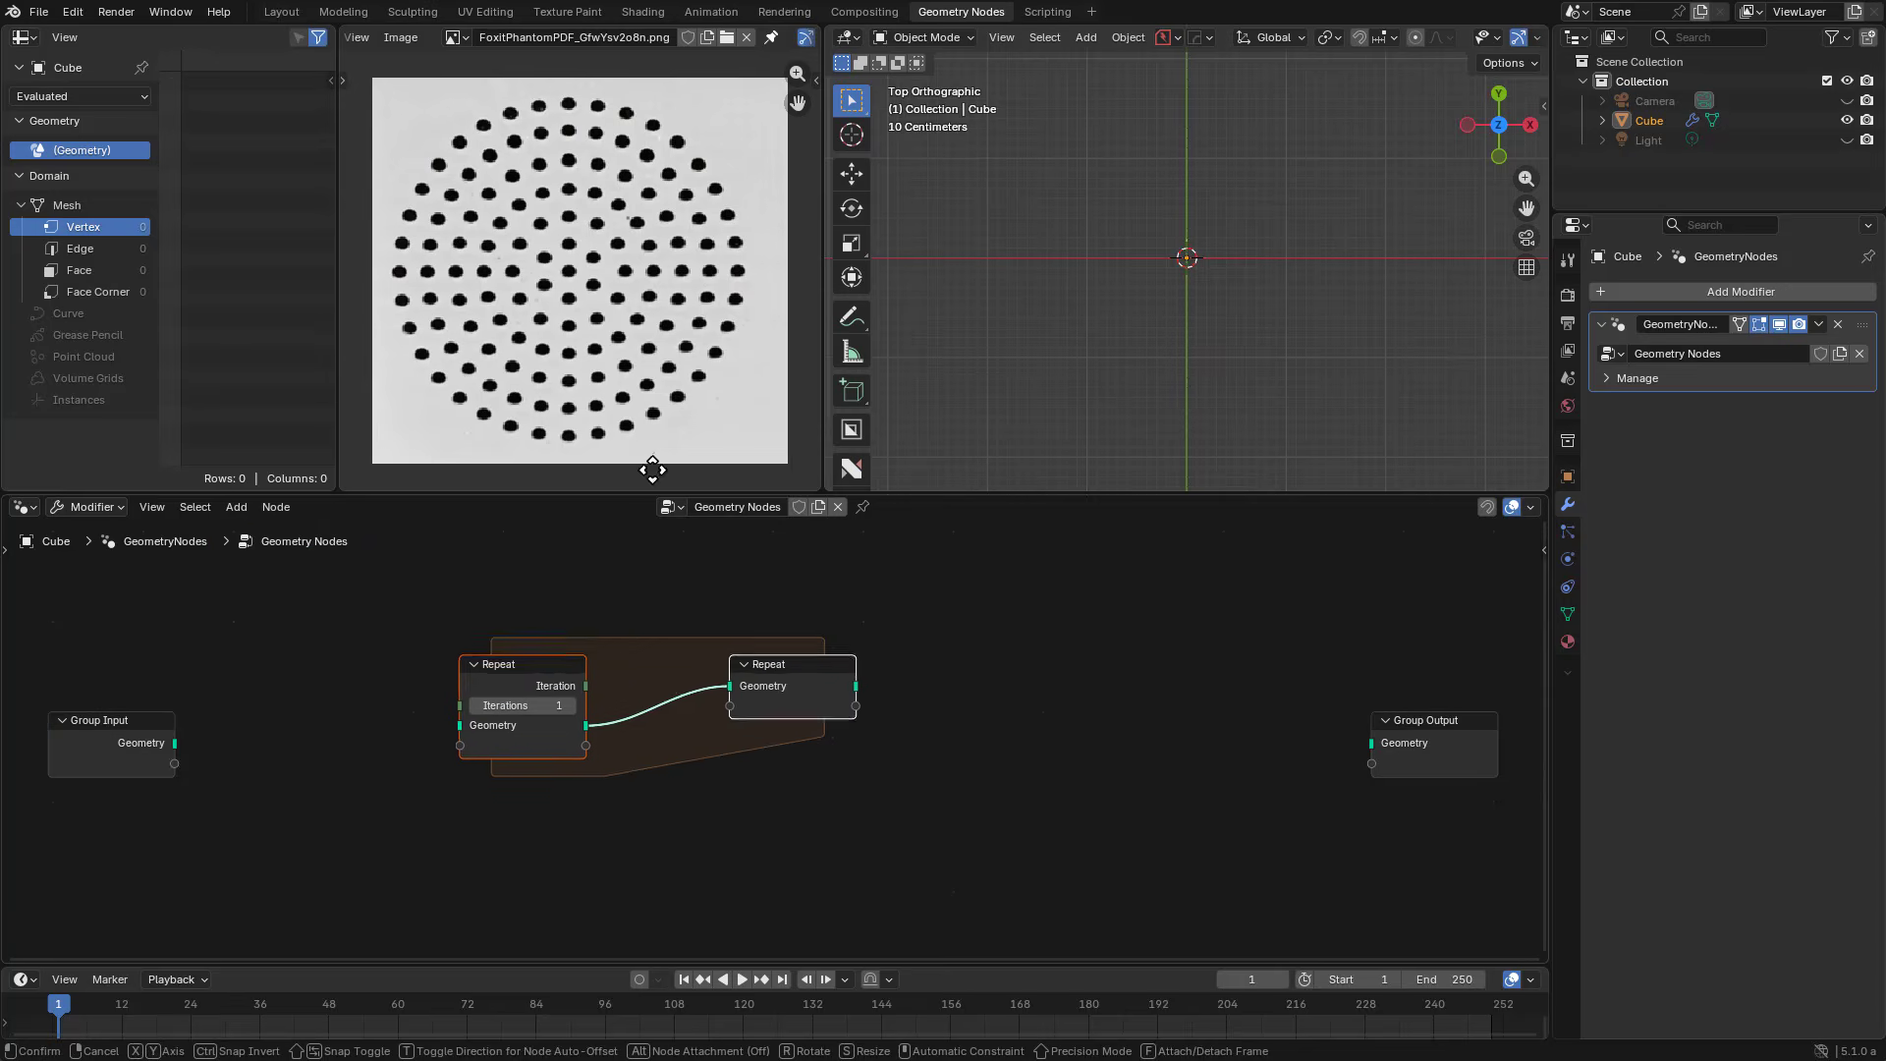
left_click(682, 424)
key("s")
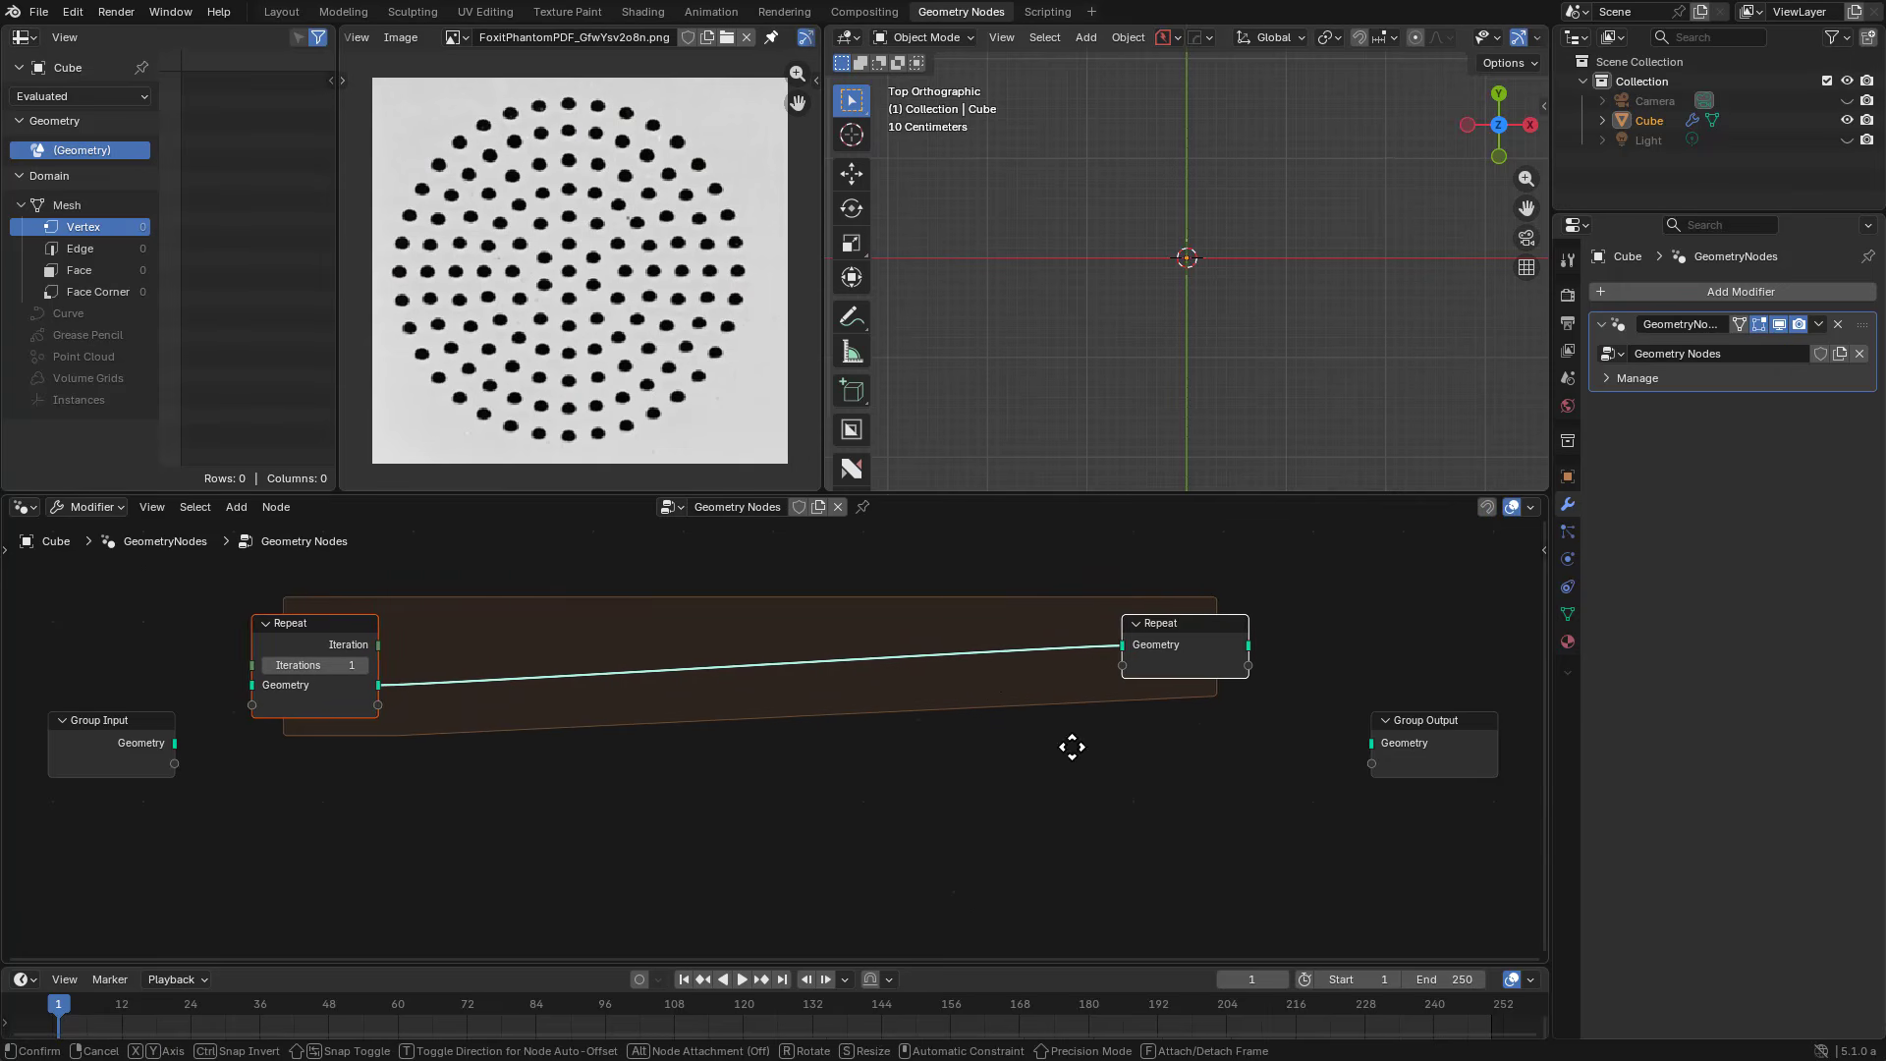
left_click(1089, 738)
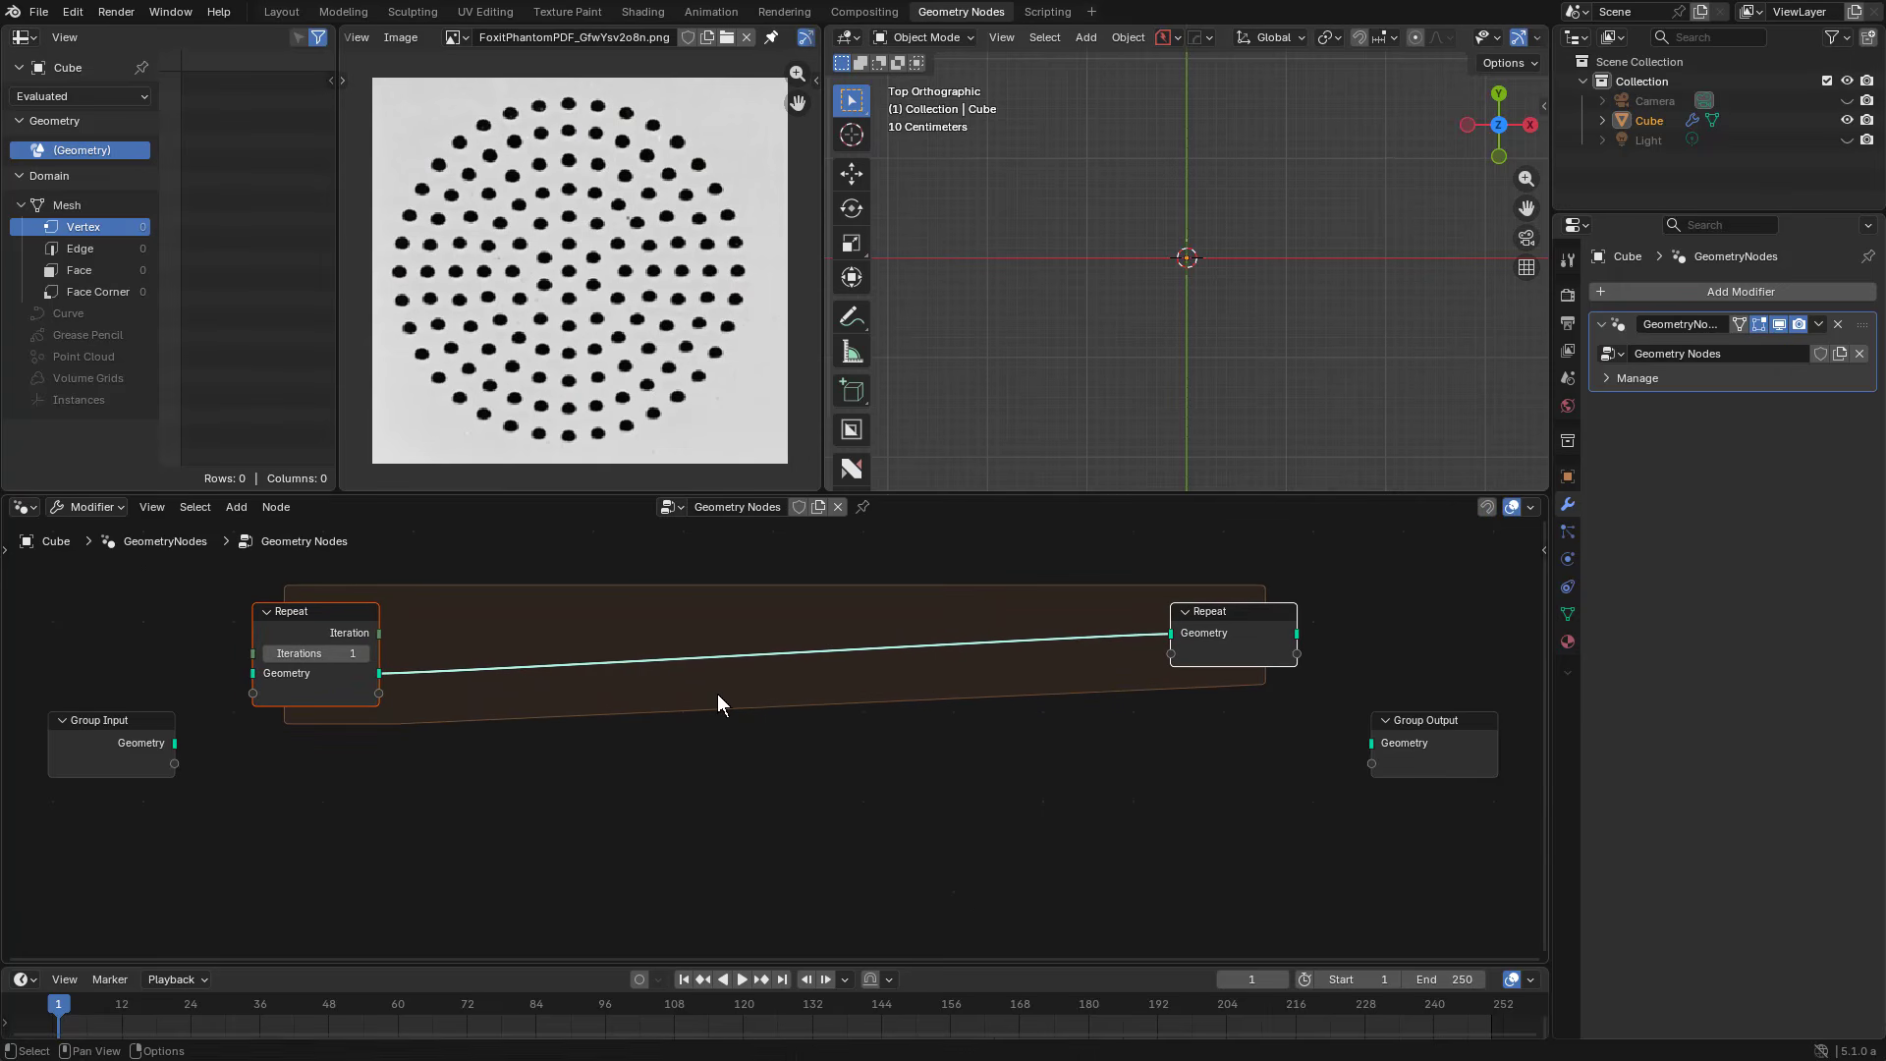
Step: Add a Mesh Circle node just below the Repeat zone
key("shift+a")
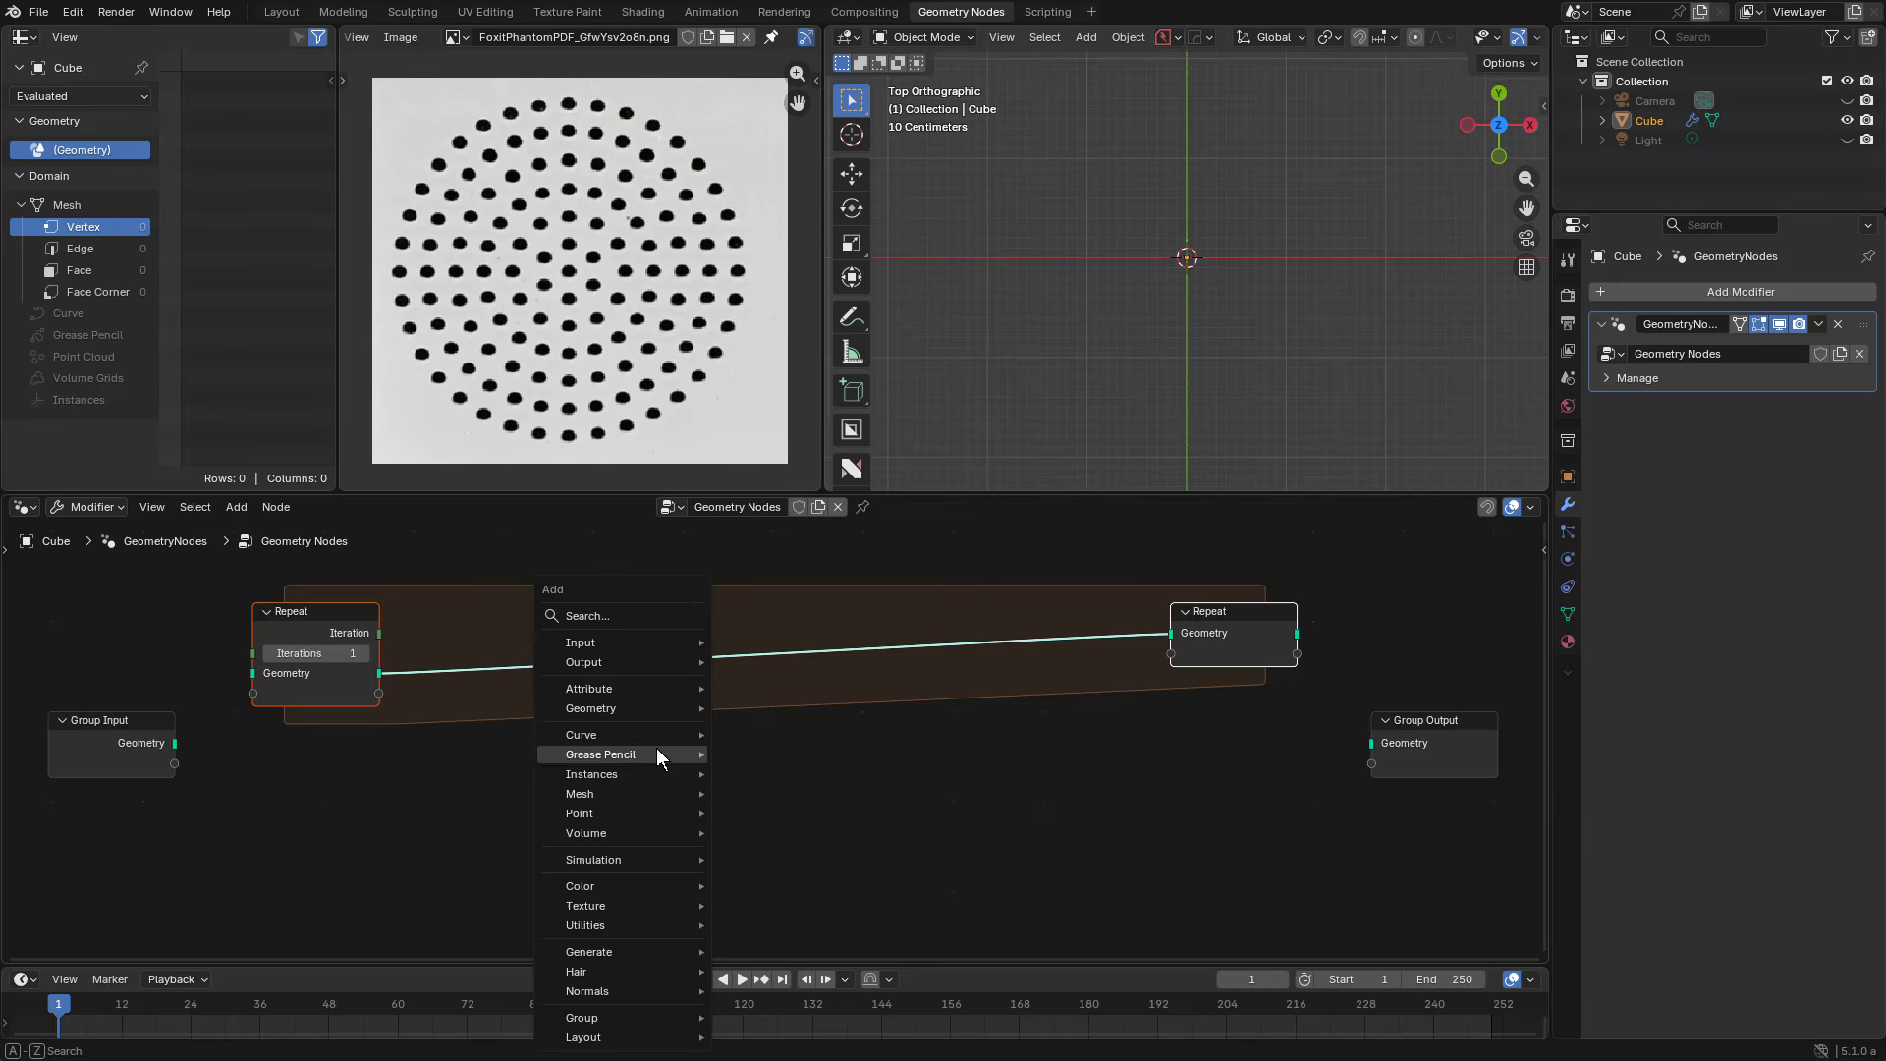
left_click(635, 615)
type("mesh")
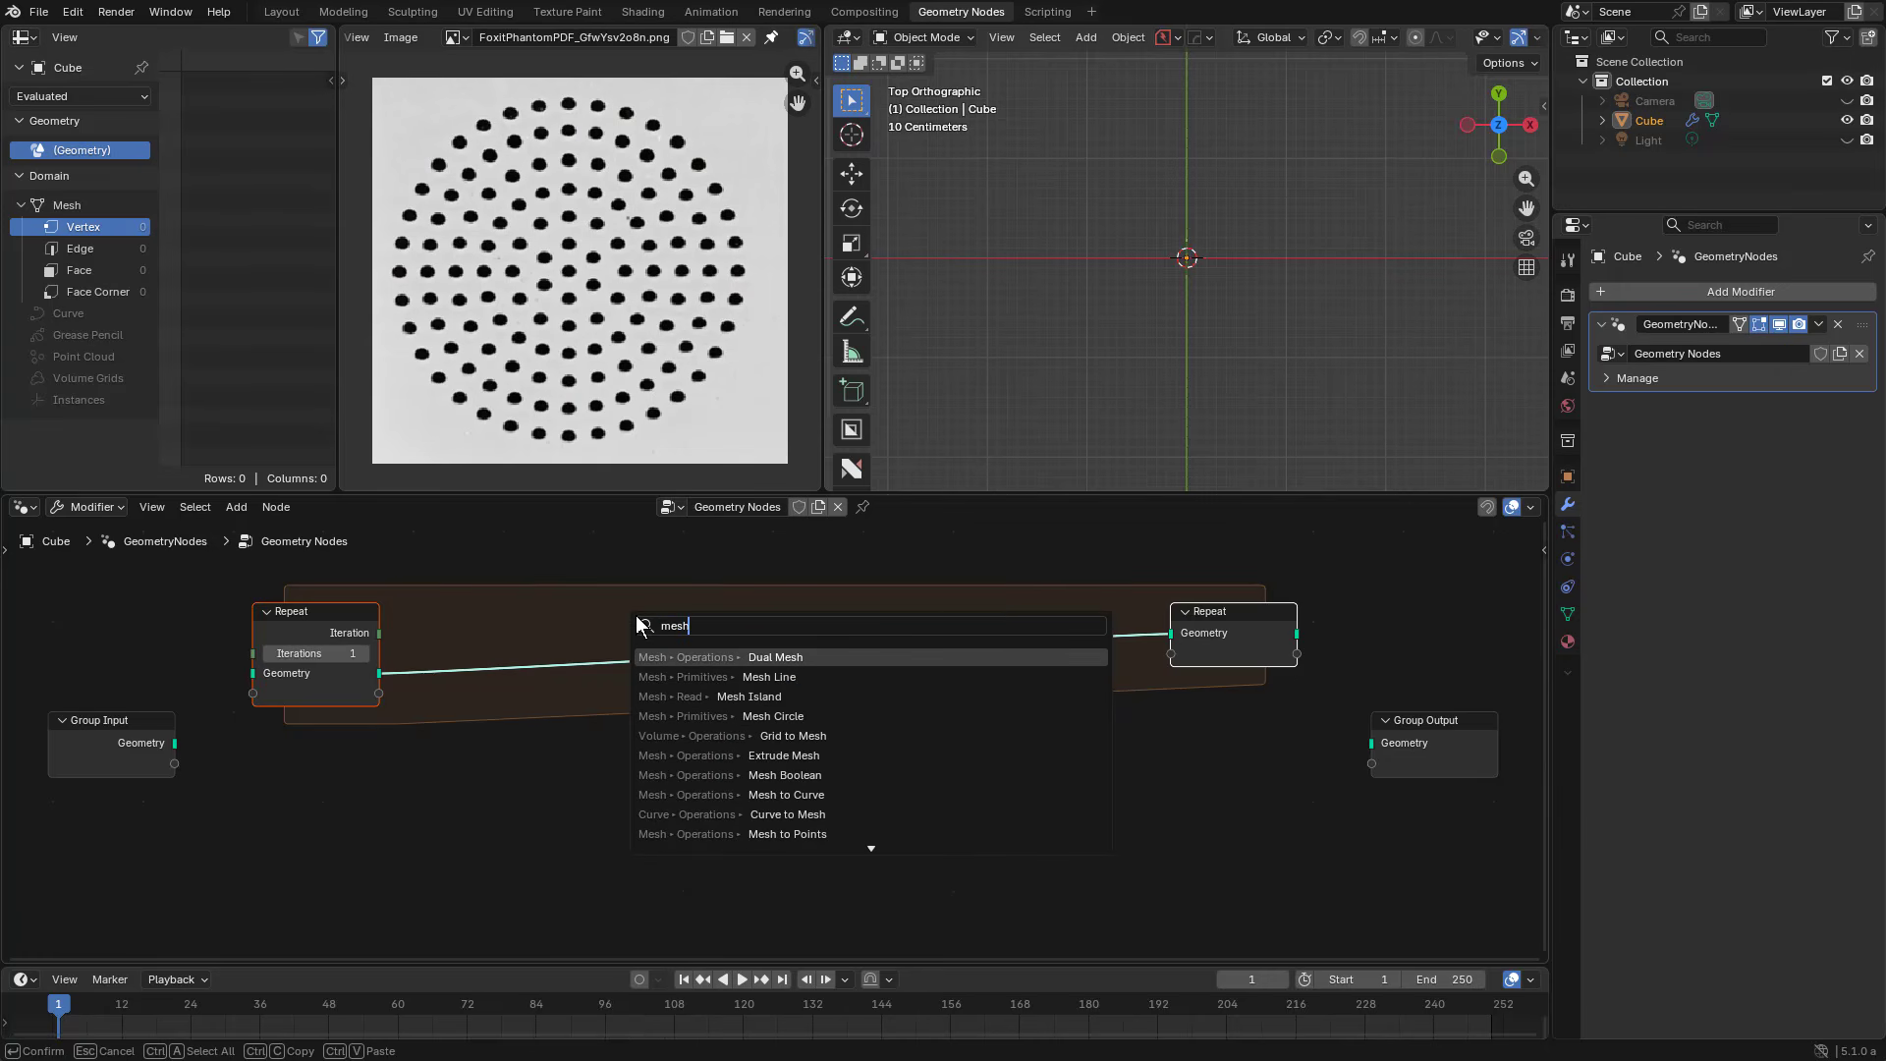
type(" cu")
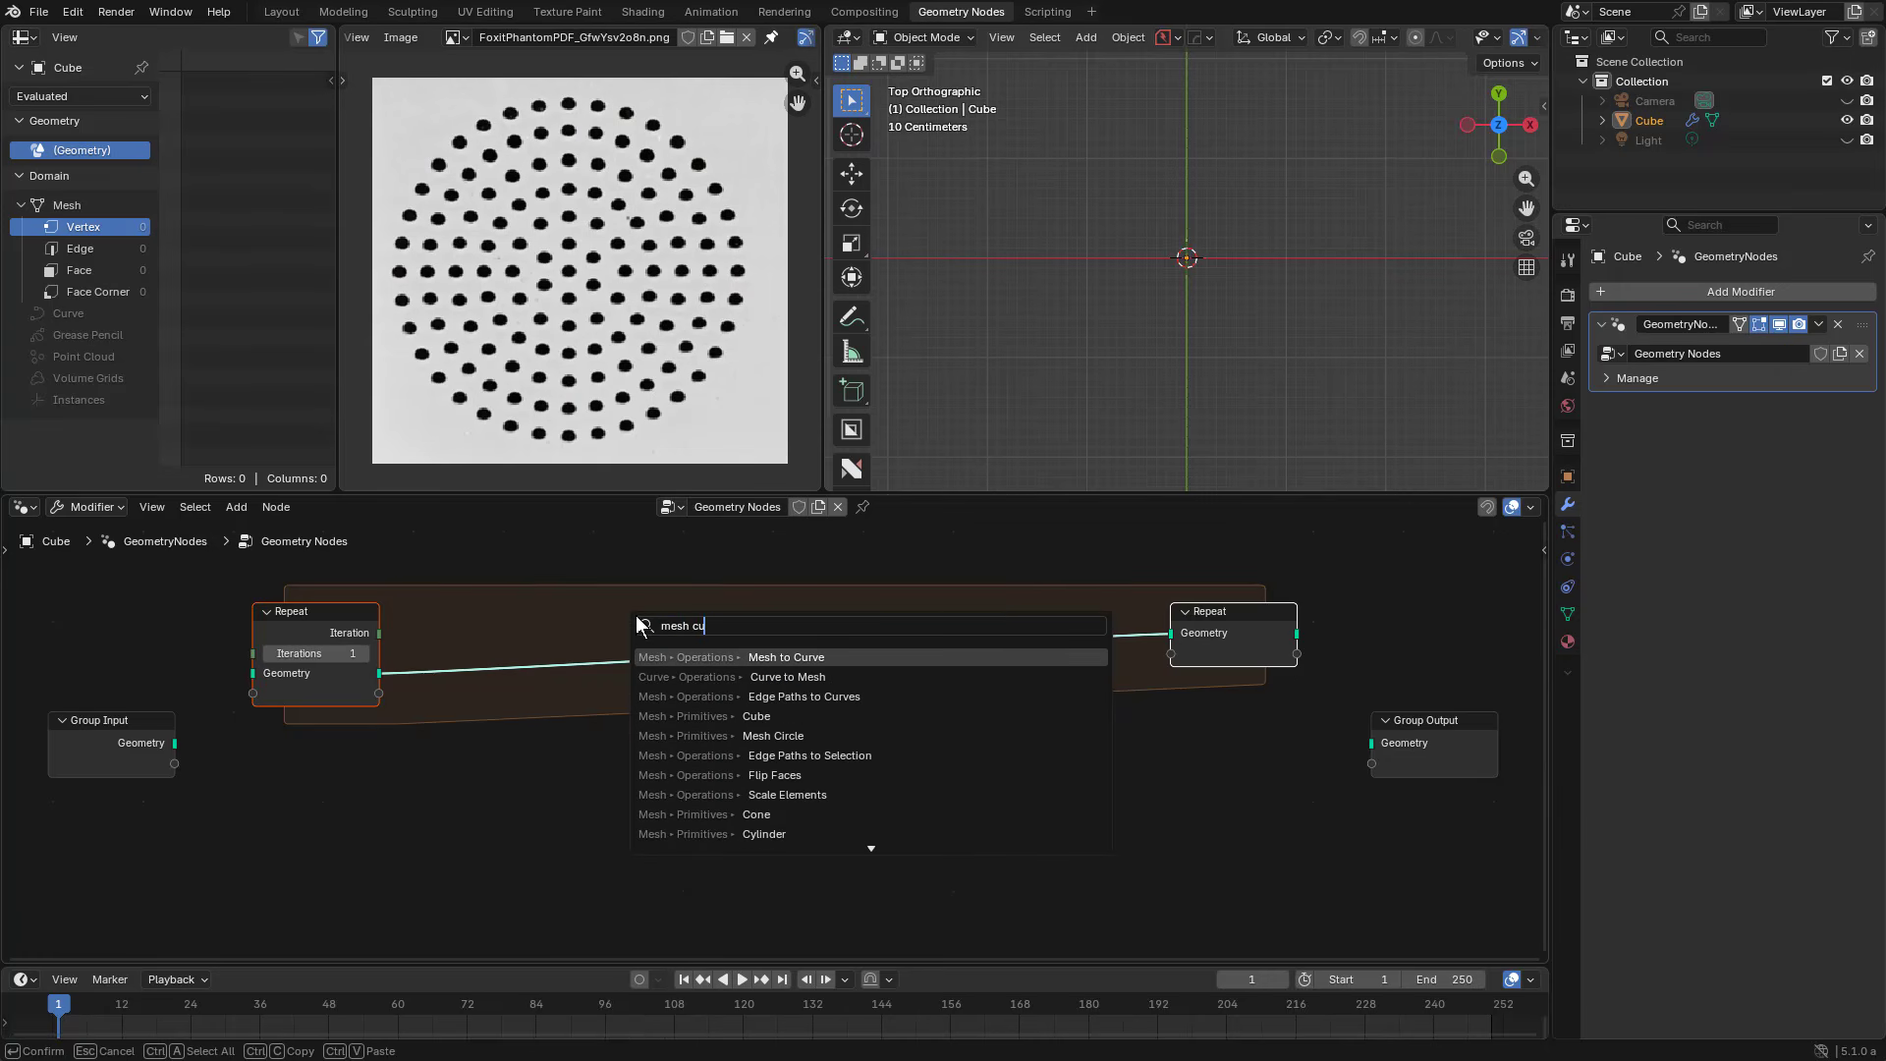
key("BackSpace")
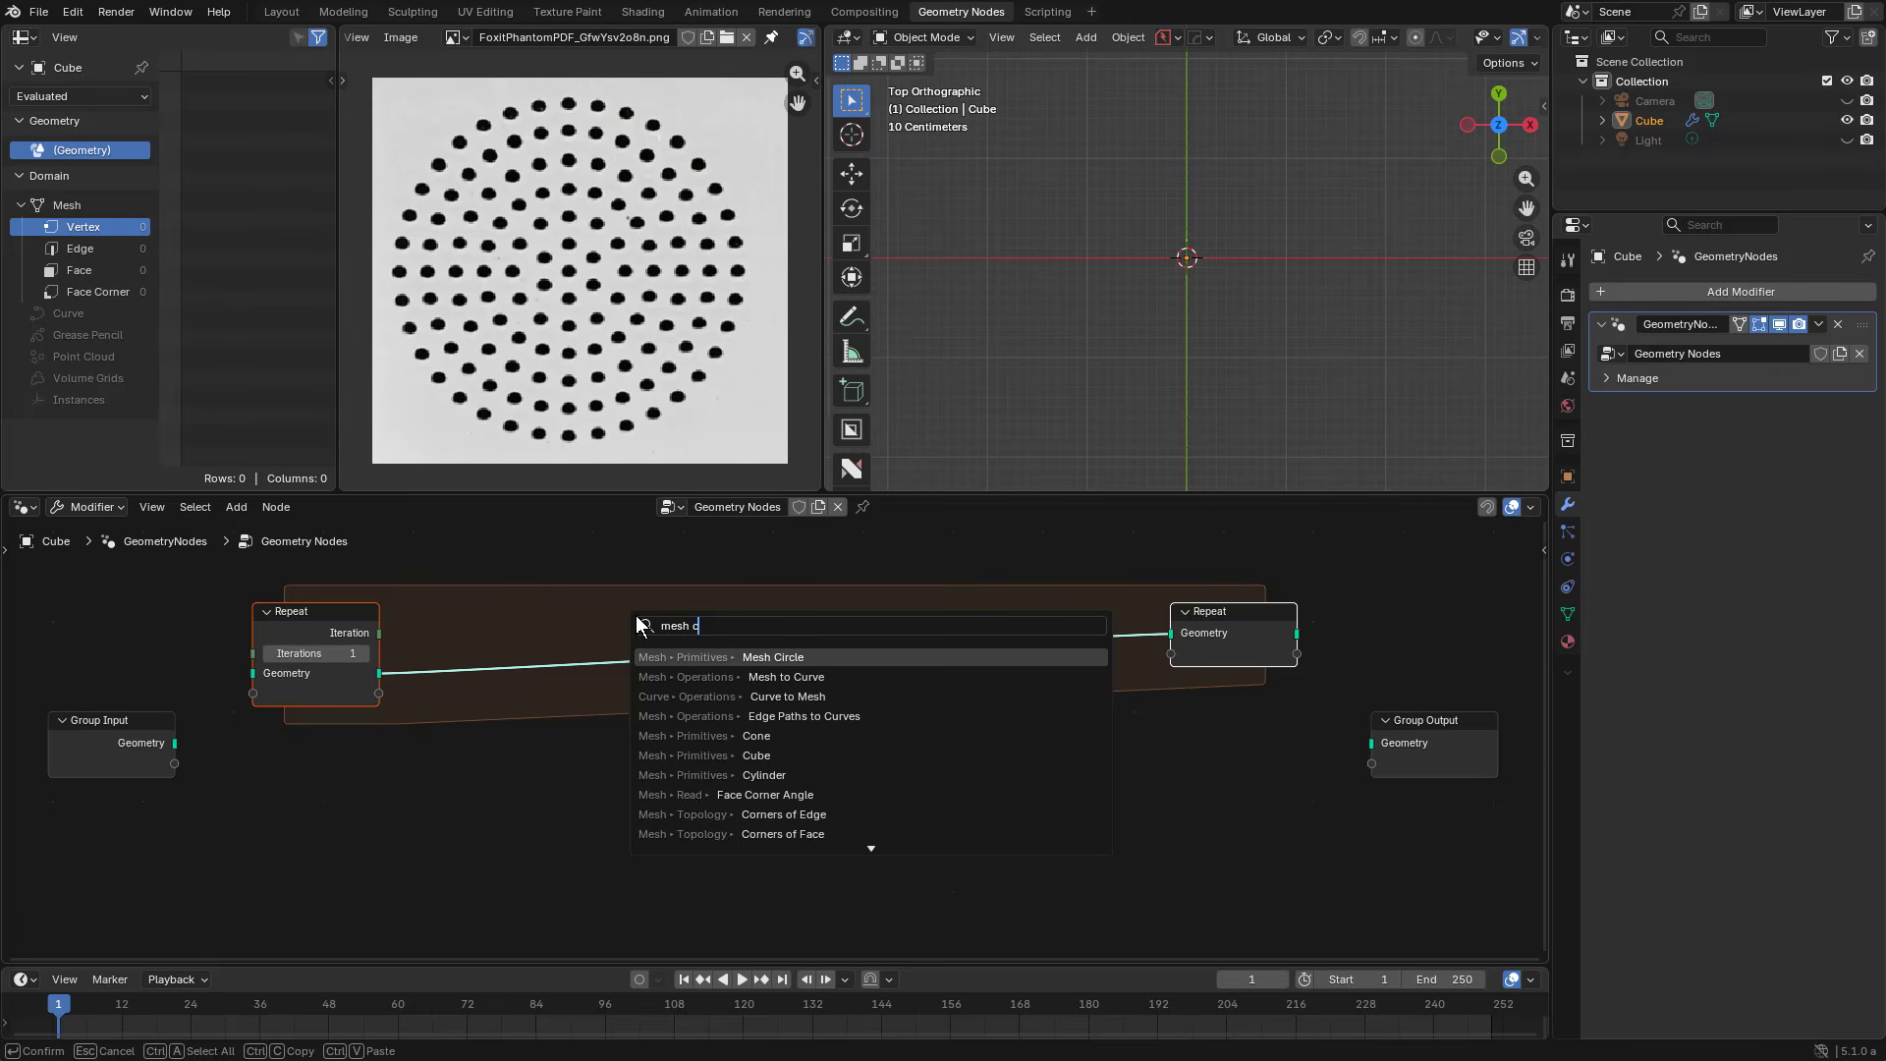
type("ir")
key("Return")
left_click(617, 722)
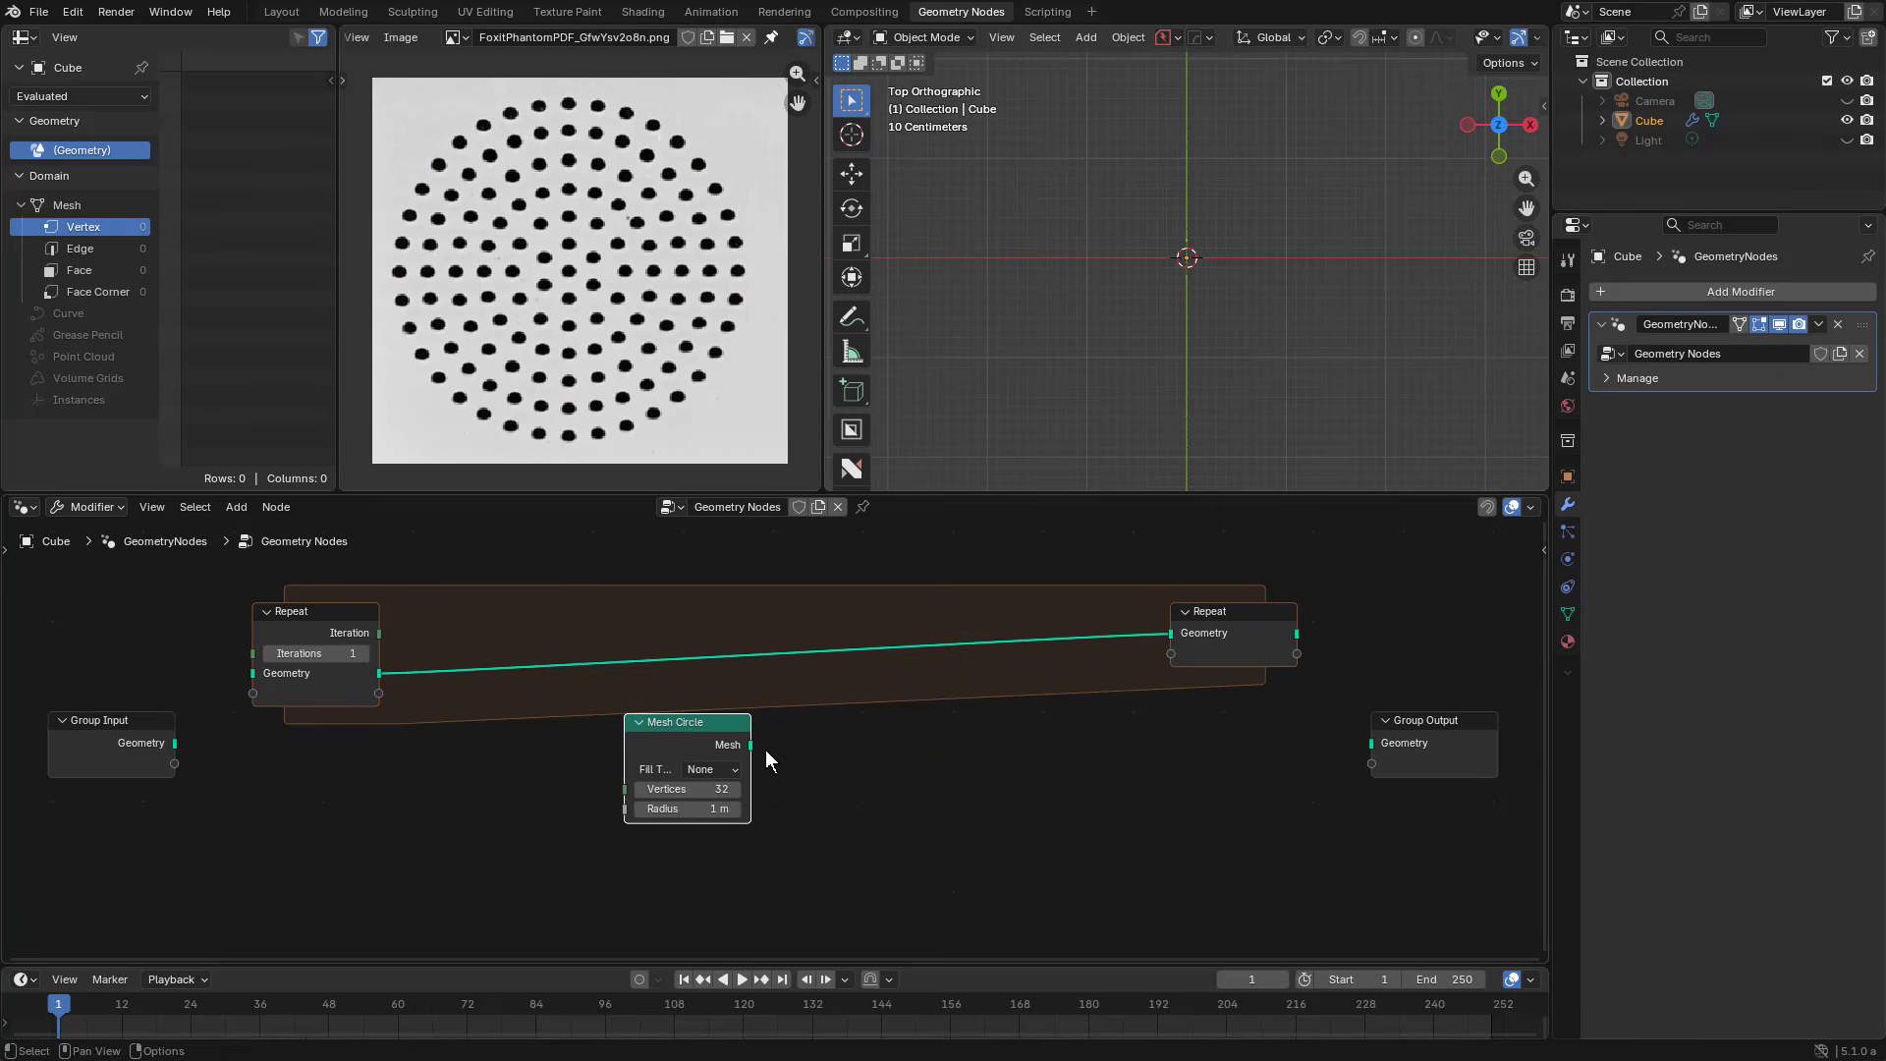
Step: Insert a Join Geometry node on the geometry link inside the Repeat zone, close to the zone's output node
left_click_drag(752, 745, 967, 739)
key("Escape")
key("shift+a")
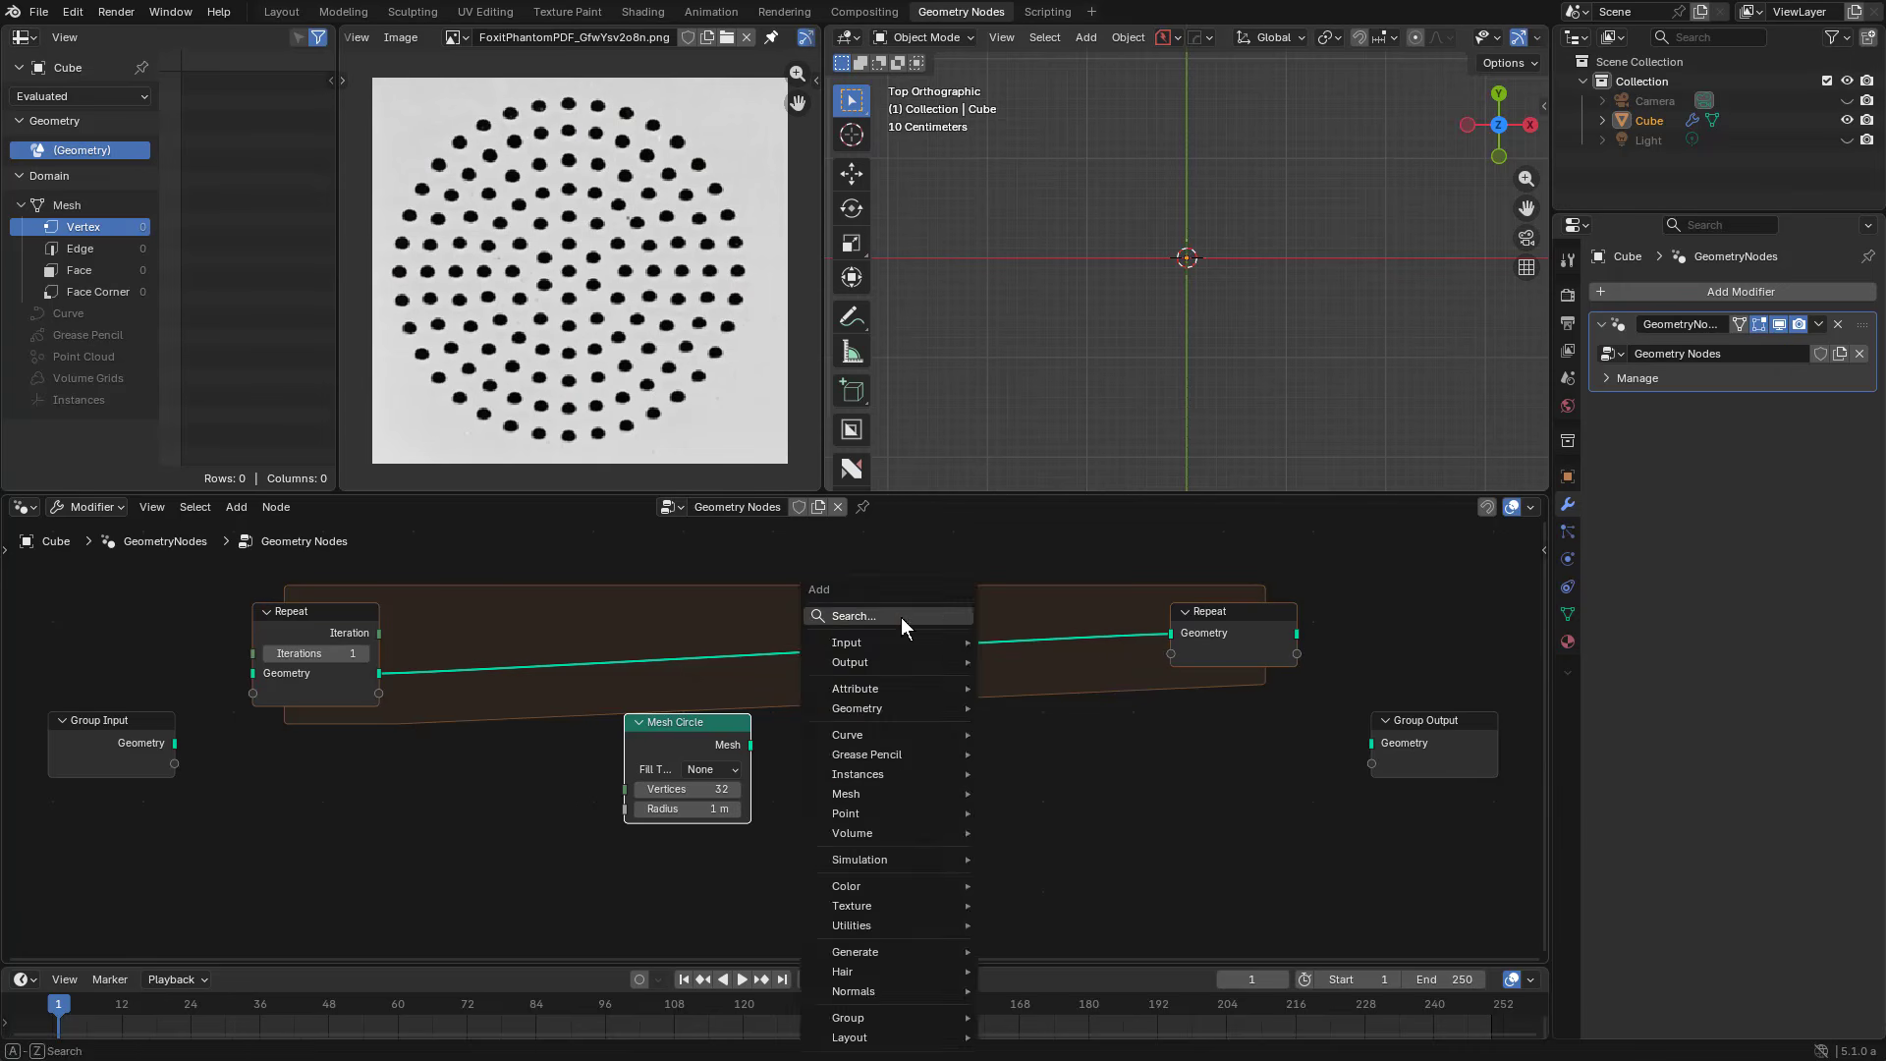
left_click(900, 616)
type("join")
key("Return")
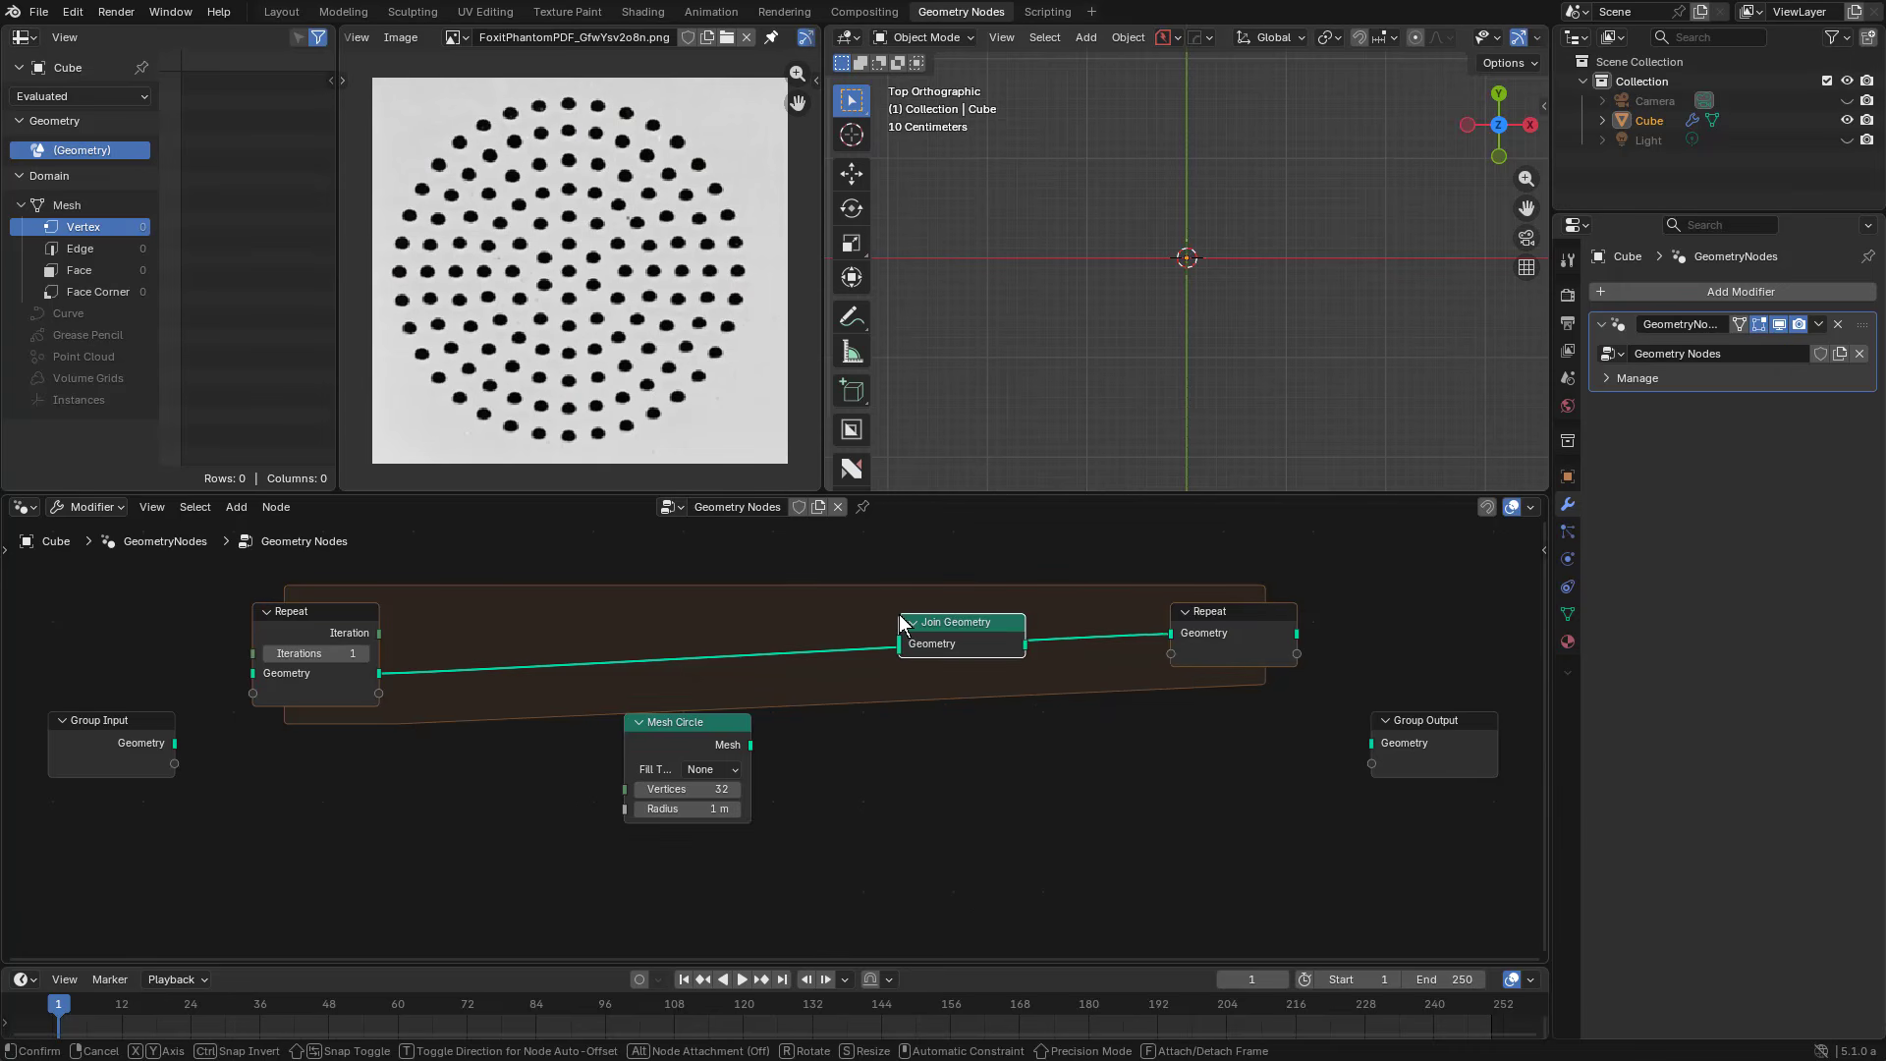
left_click(892, 637)
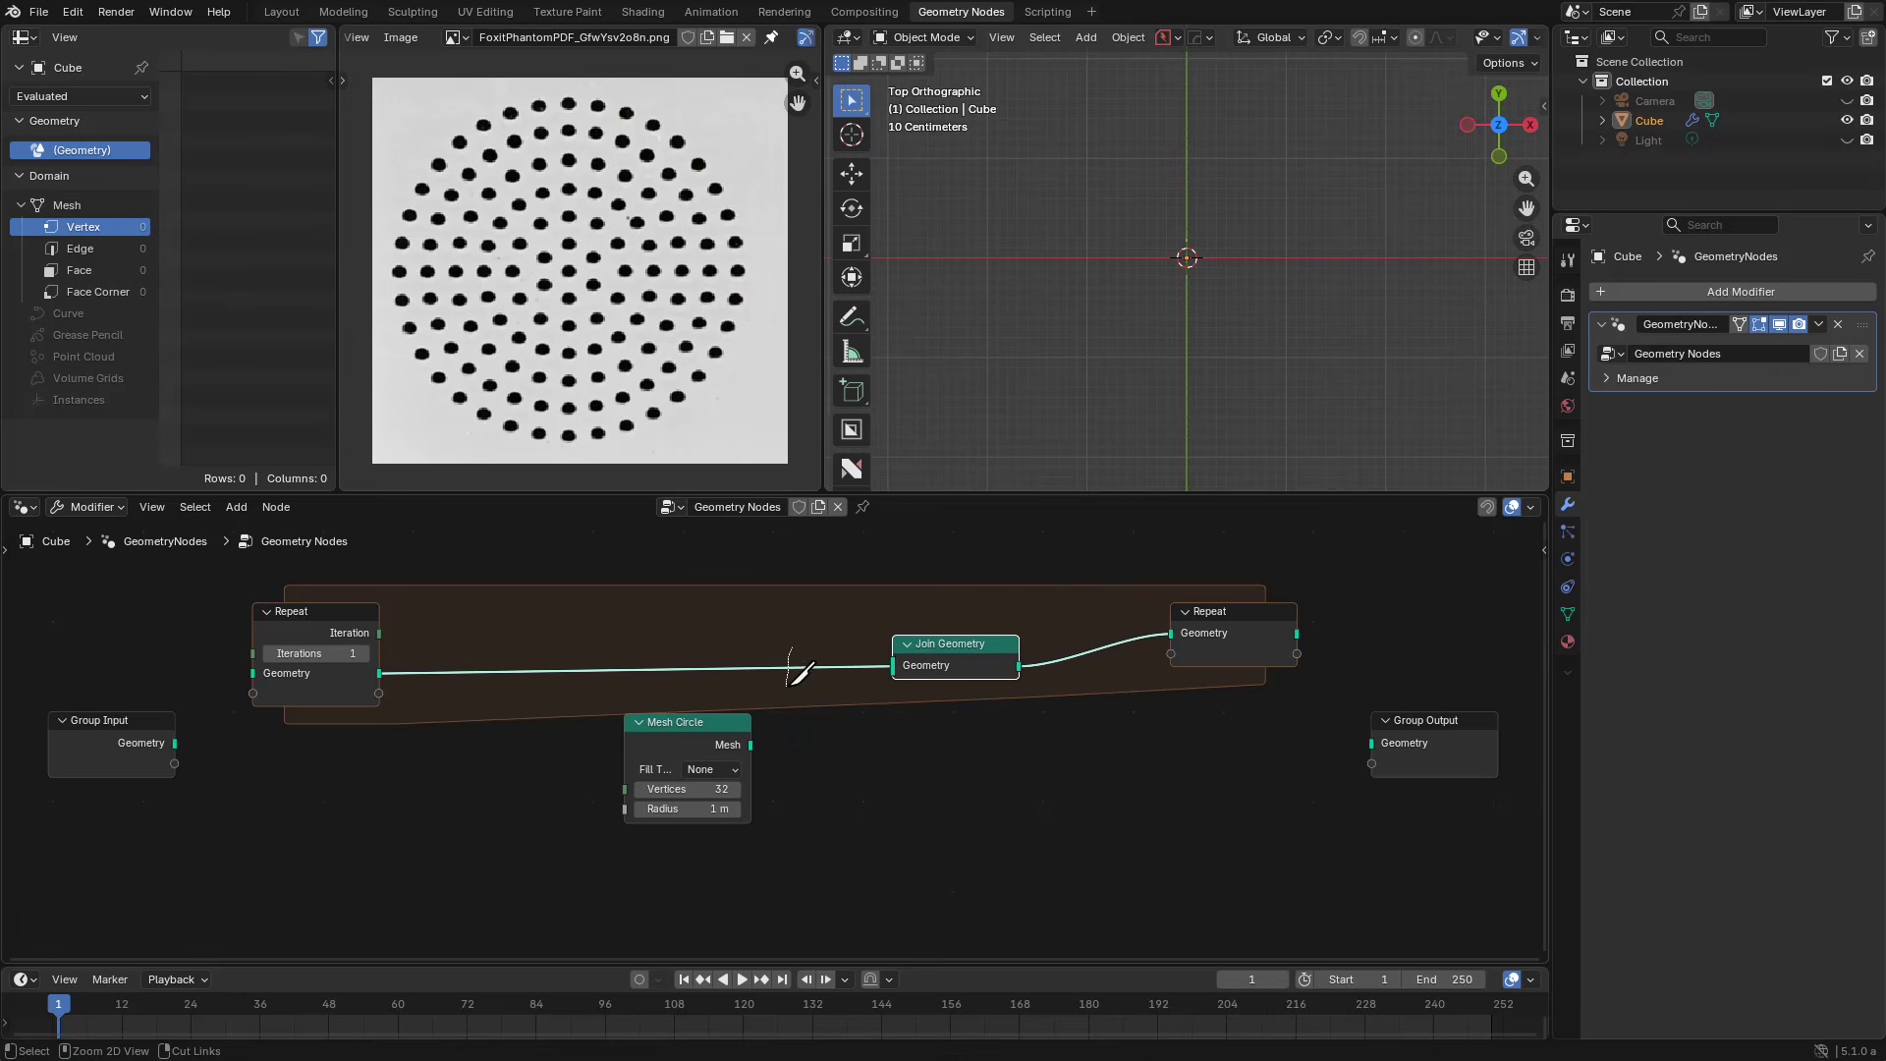
Step: Feed Join Geometry from the Mesh Circle instead of the Repeat input, and drive the circle's Radius with Iteration
right_click_drag(792, 684, 792, 685, "ctrl")
left_click_drag(751, 745, 893, 667)
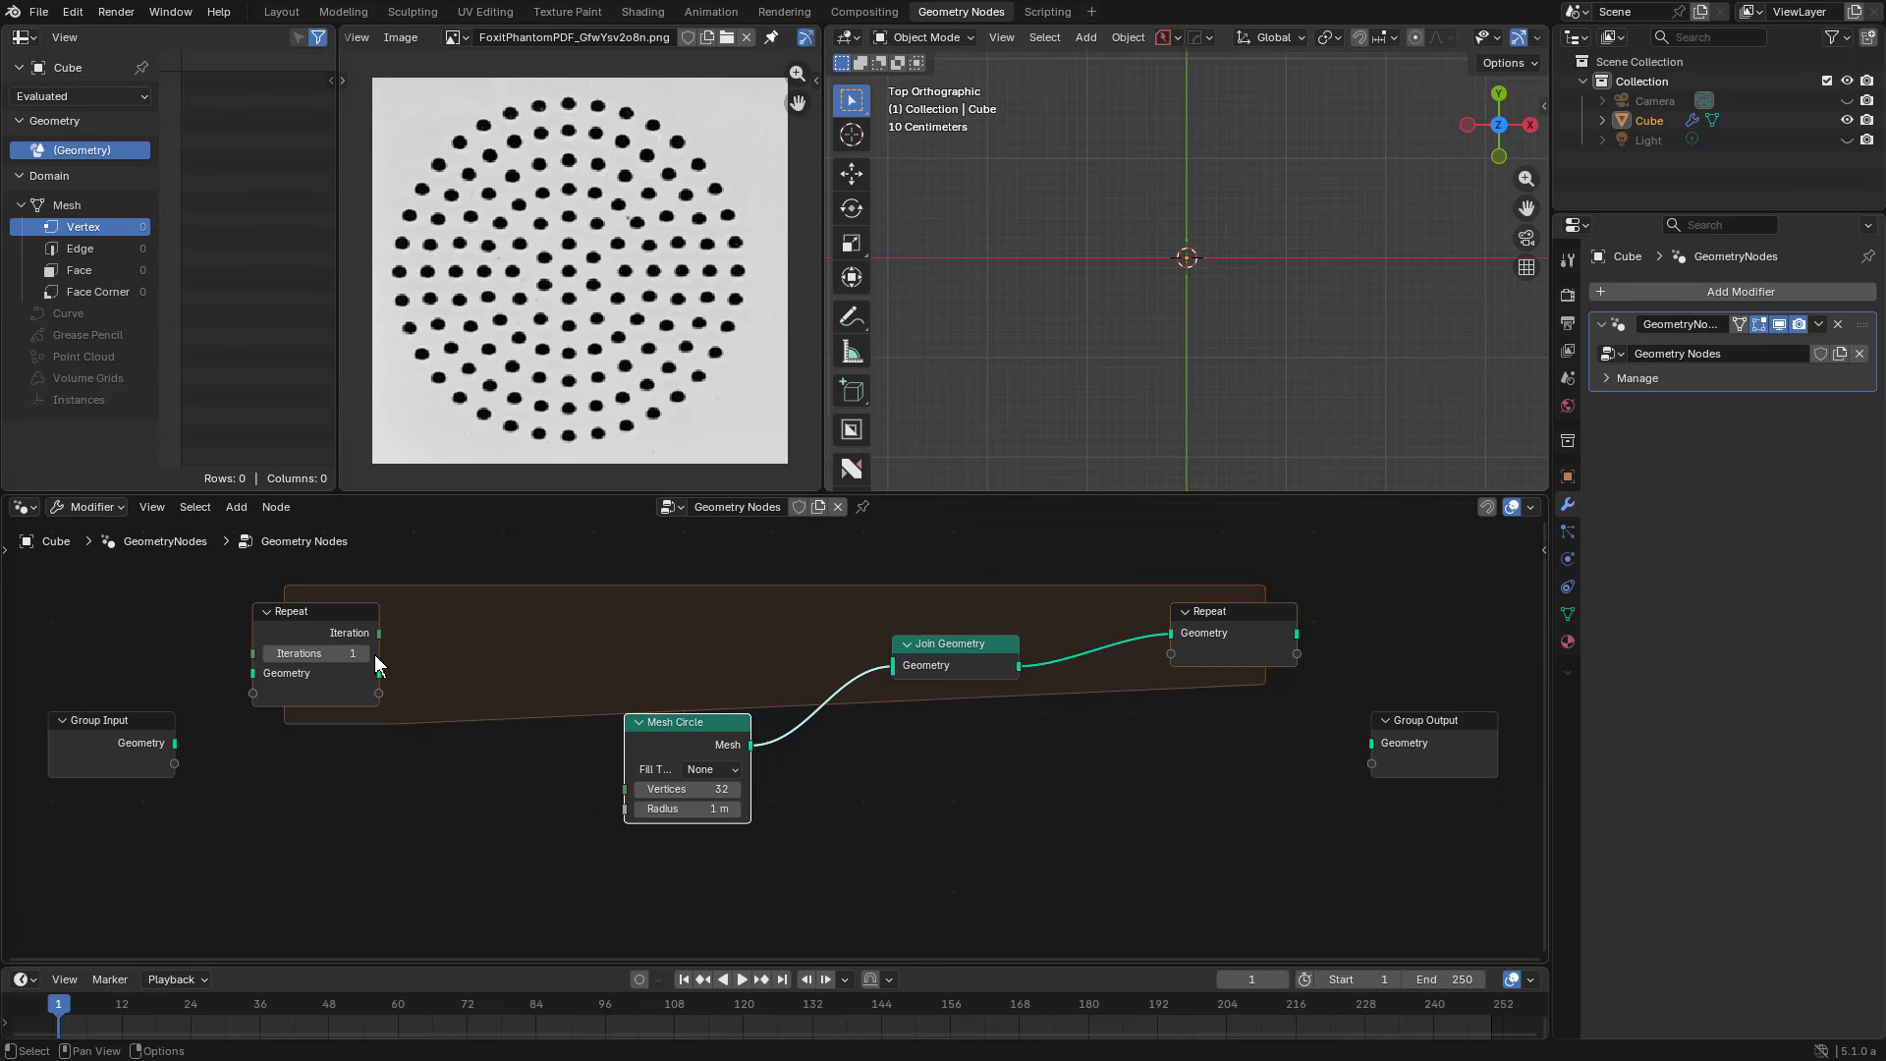
left_click_drag(379, 634, 482, 780)
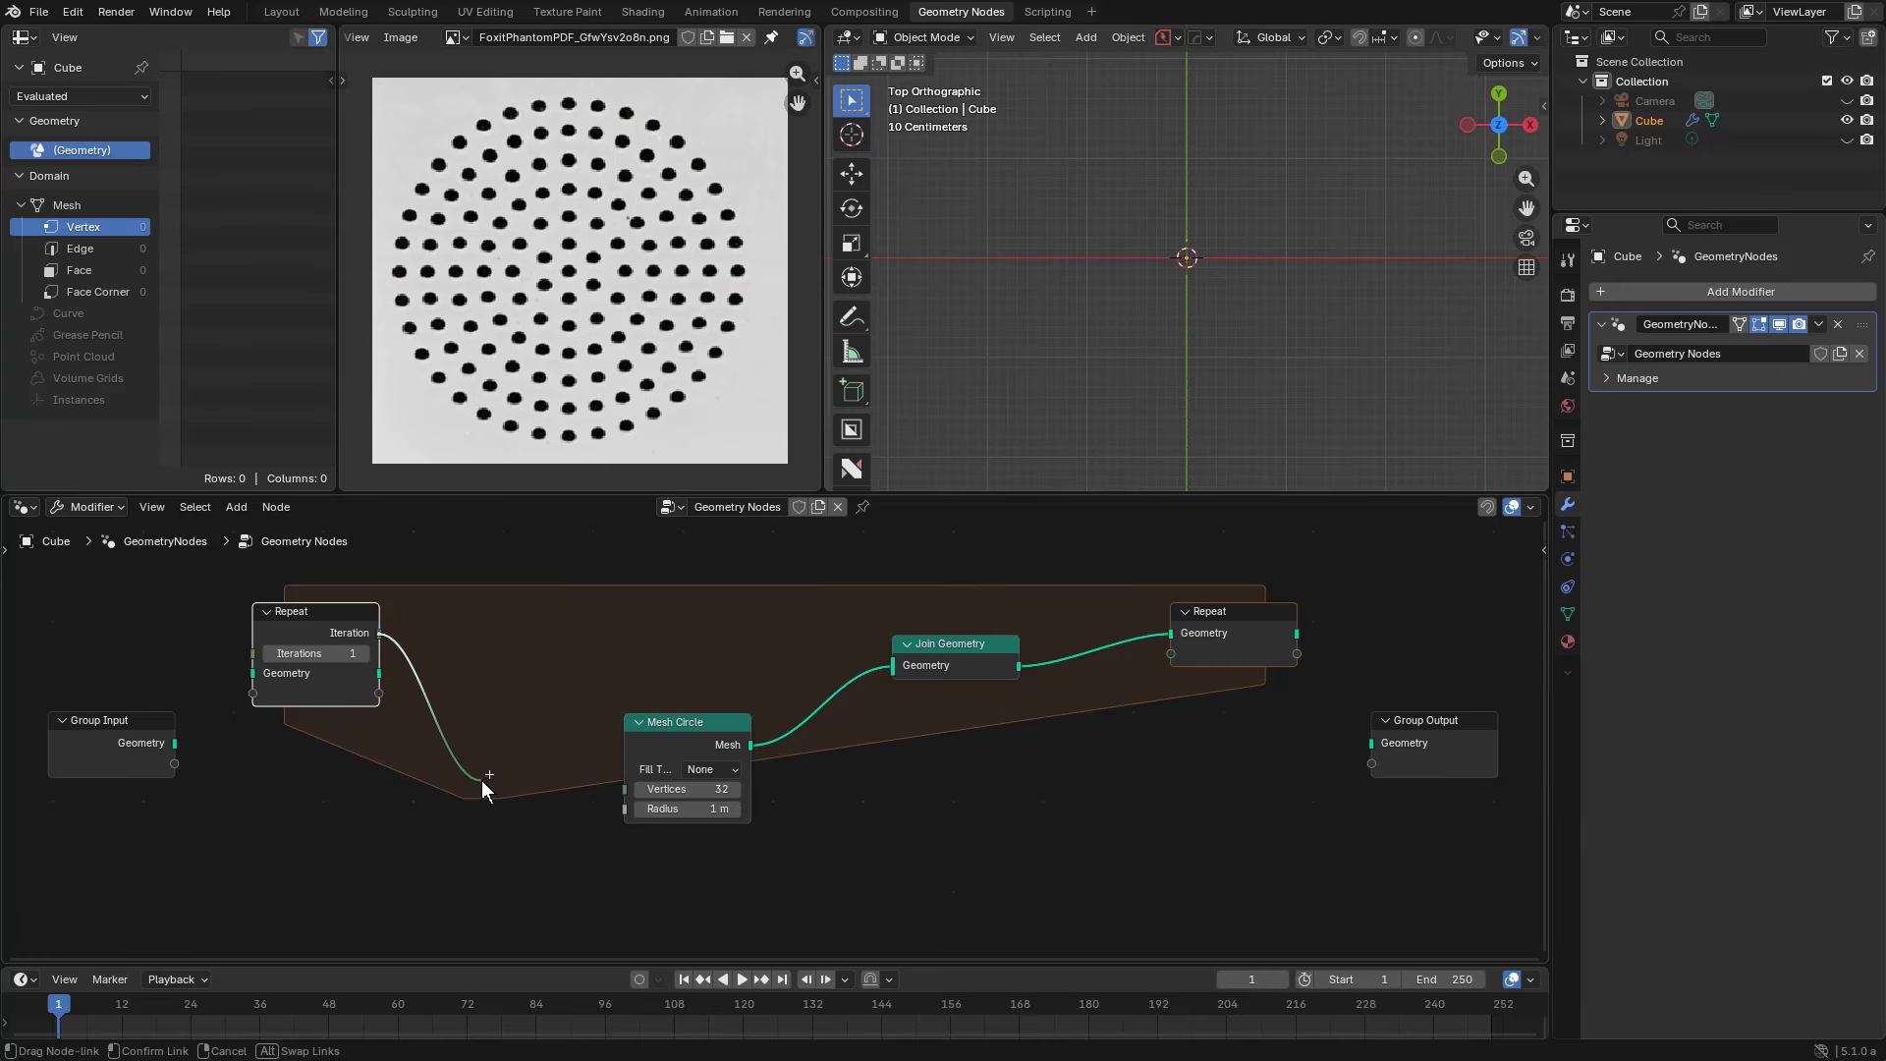
left_click_drag(481, 780, 625, 808)
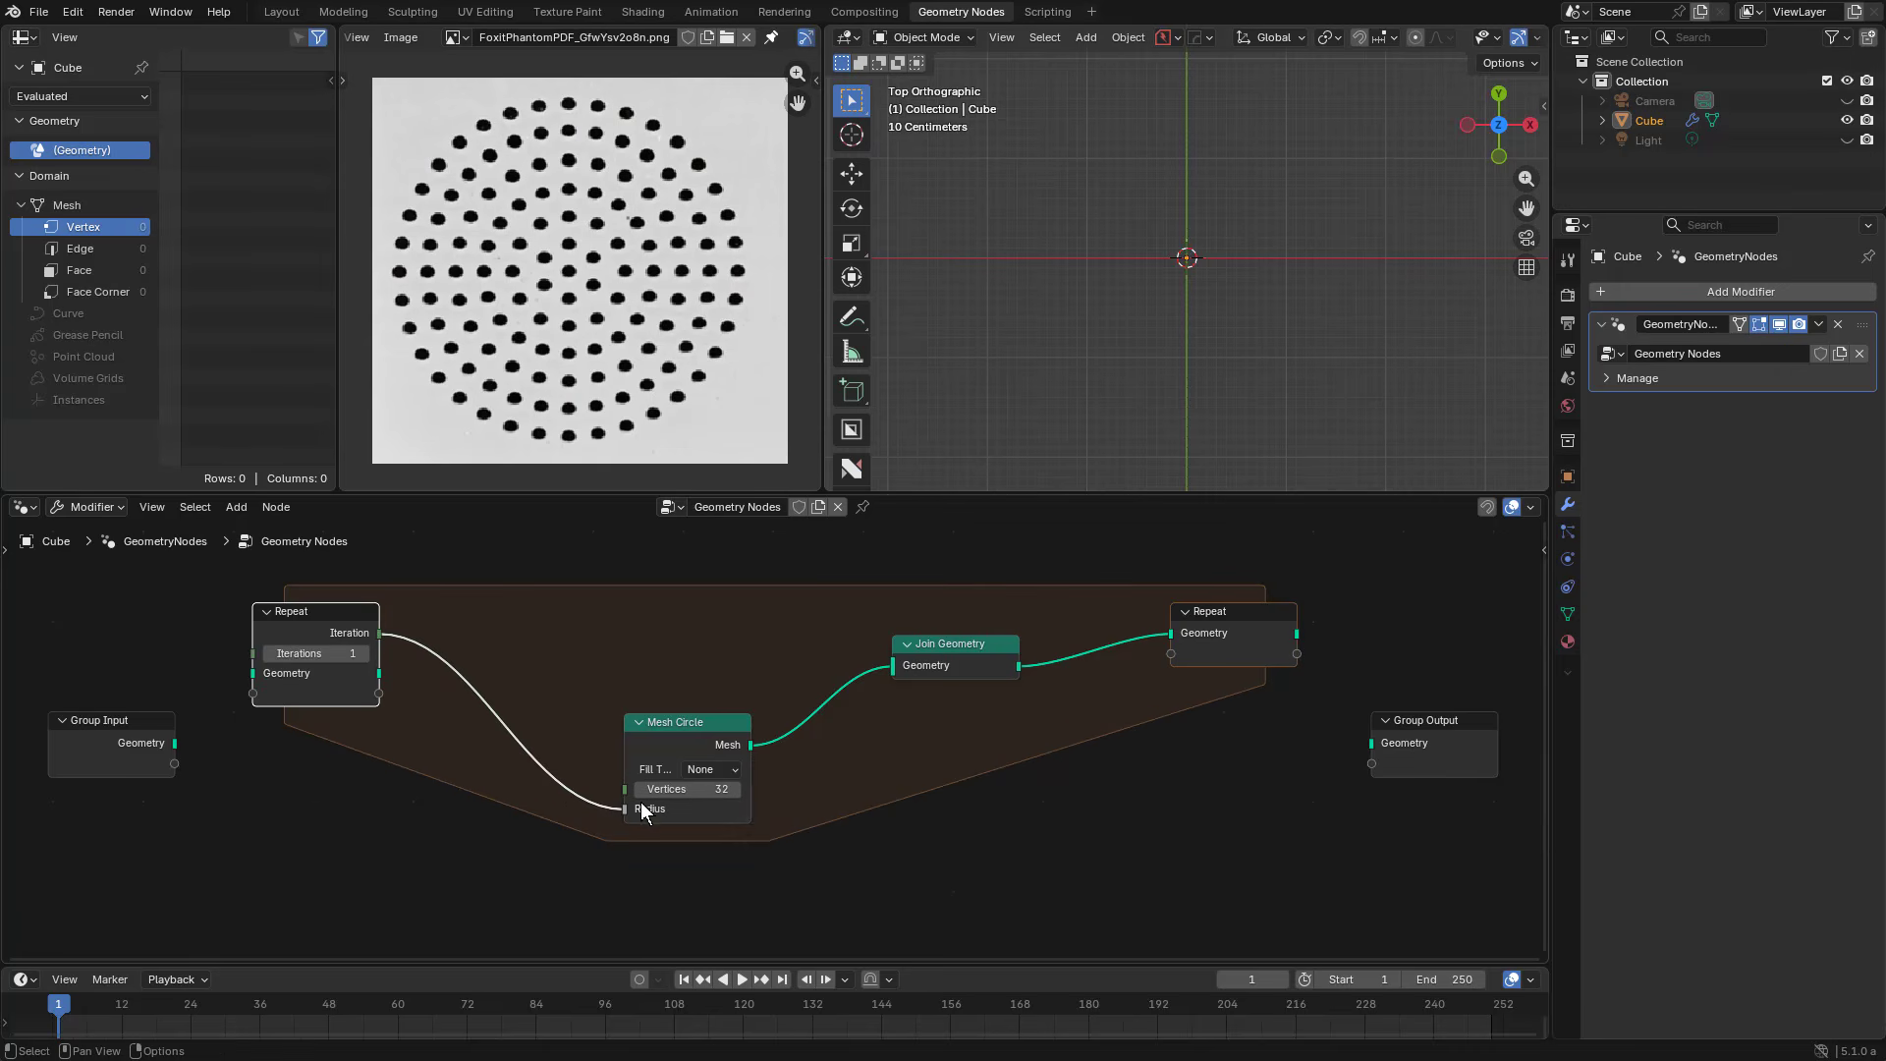
Step: Insert a Math node set to Multiply between the Repeat Iteration output and the Mesh Circle Radius
key("shift+a")
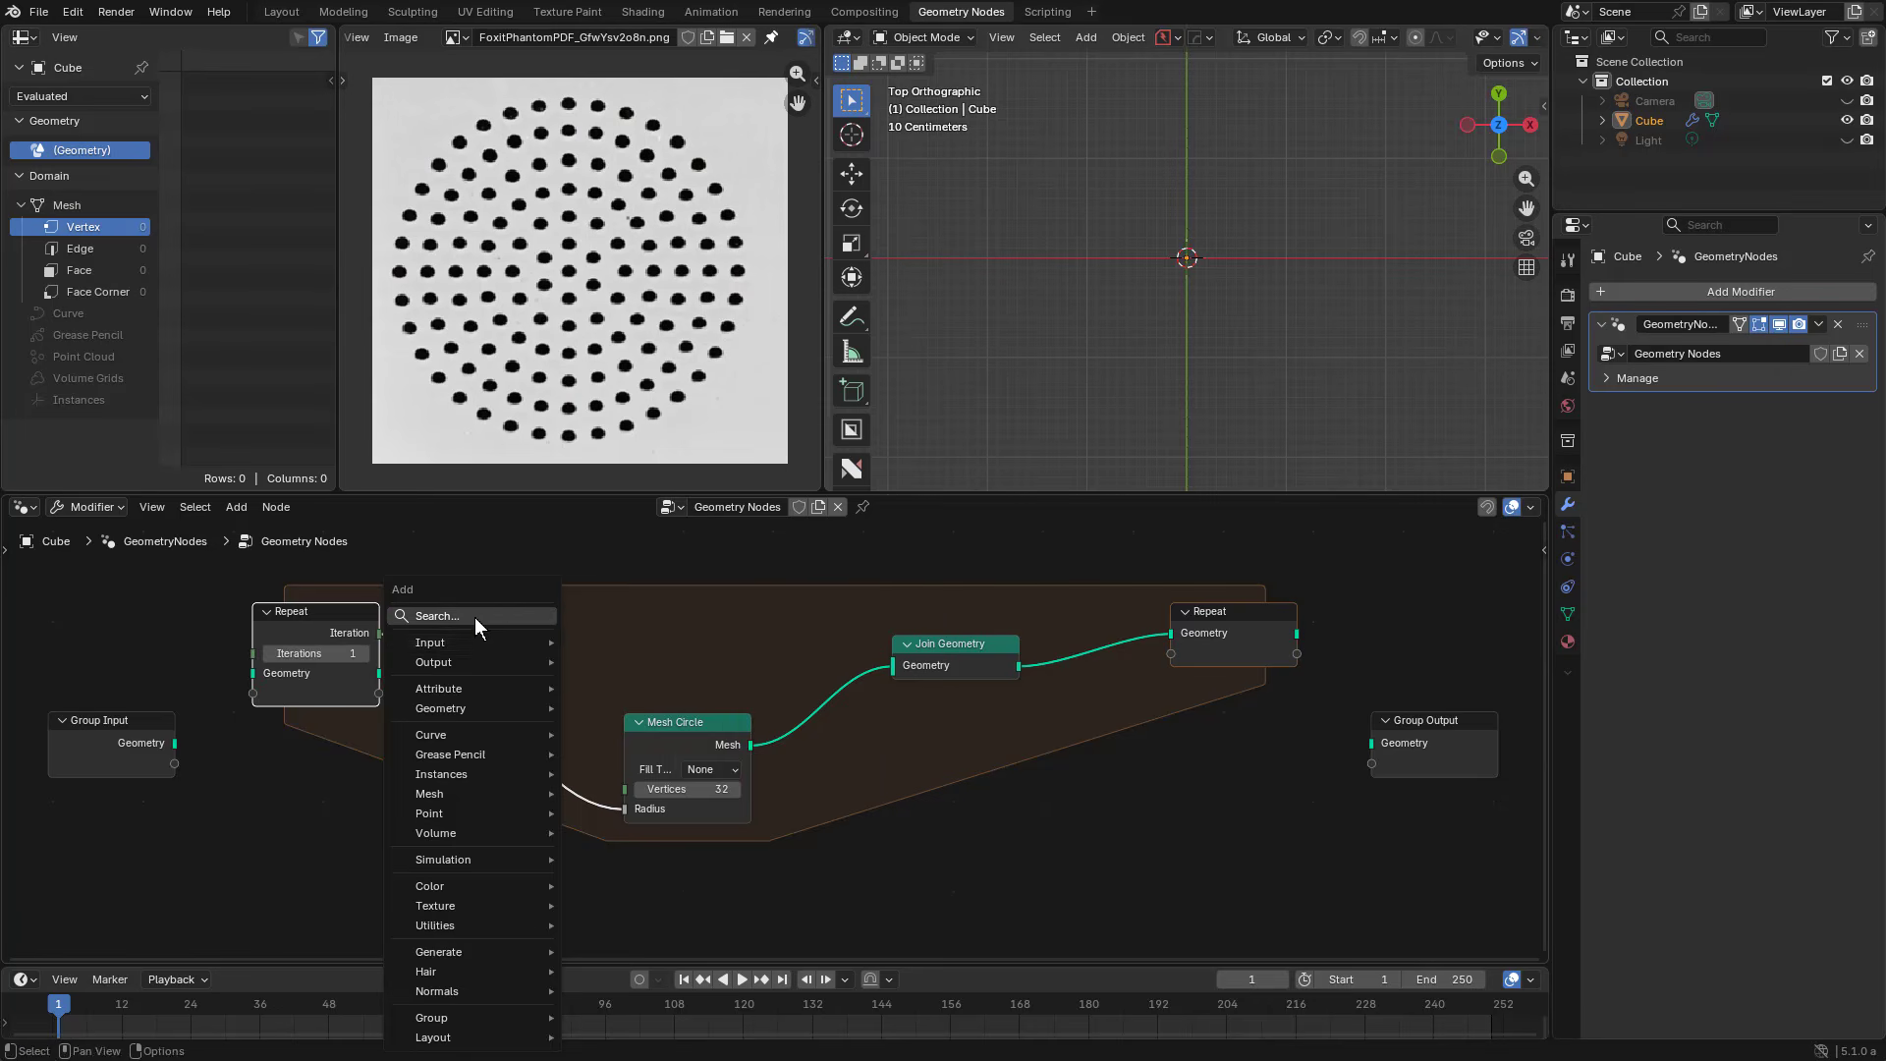
left_click(474, 617)
type("add")
key("Return")
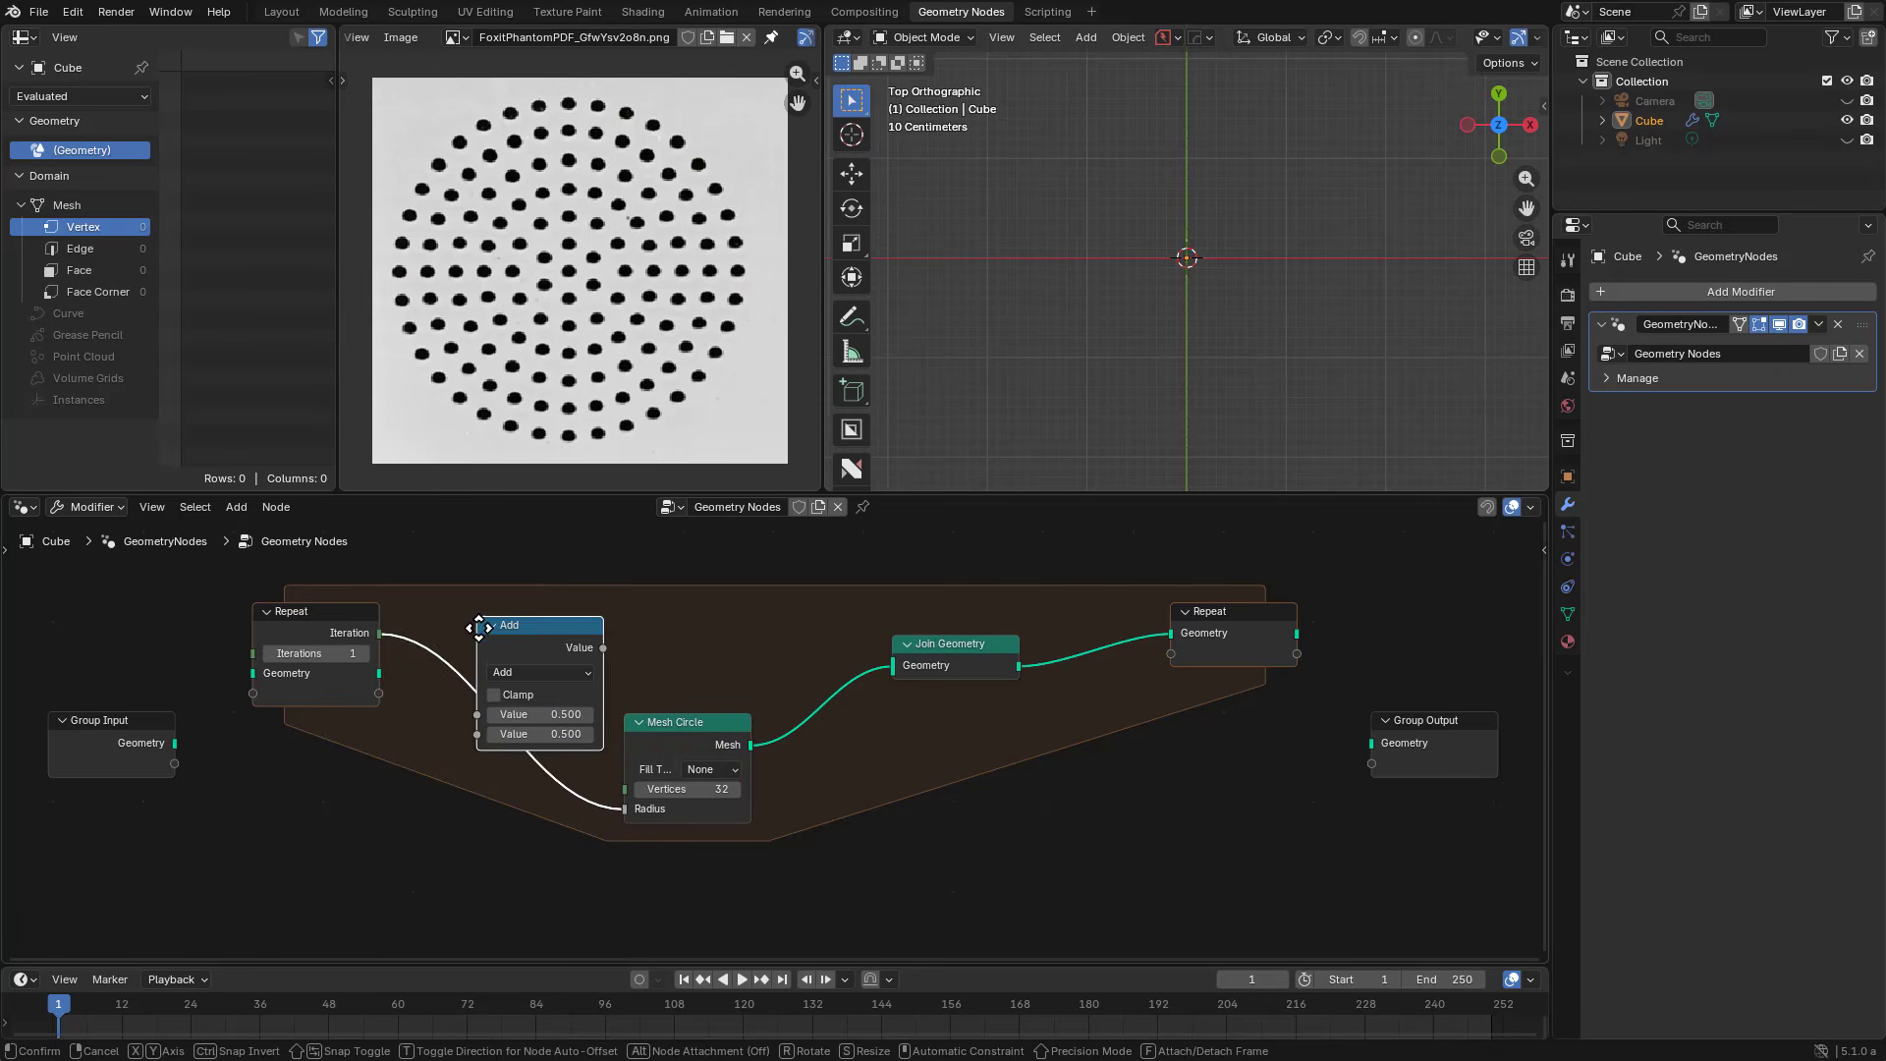
left_click(471, 821)
left_click(486, 804)
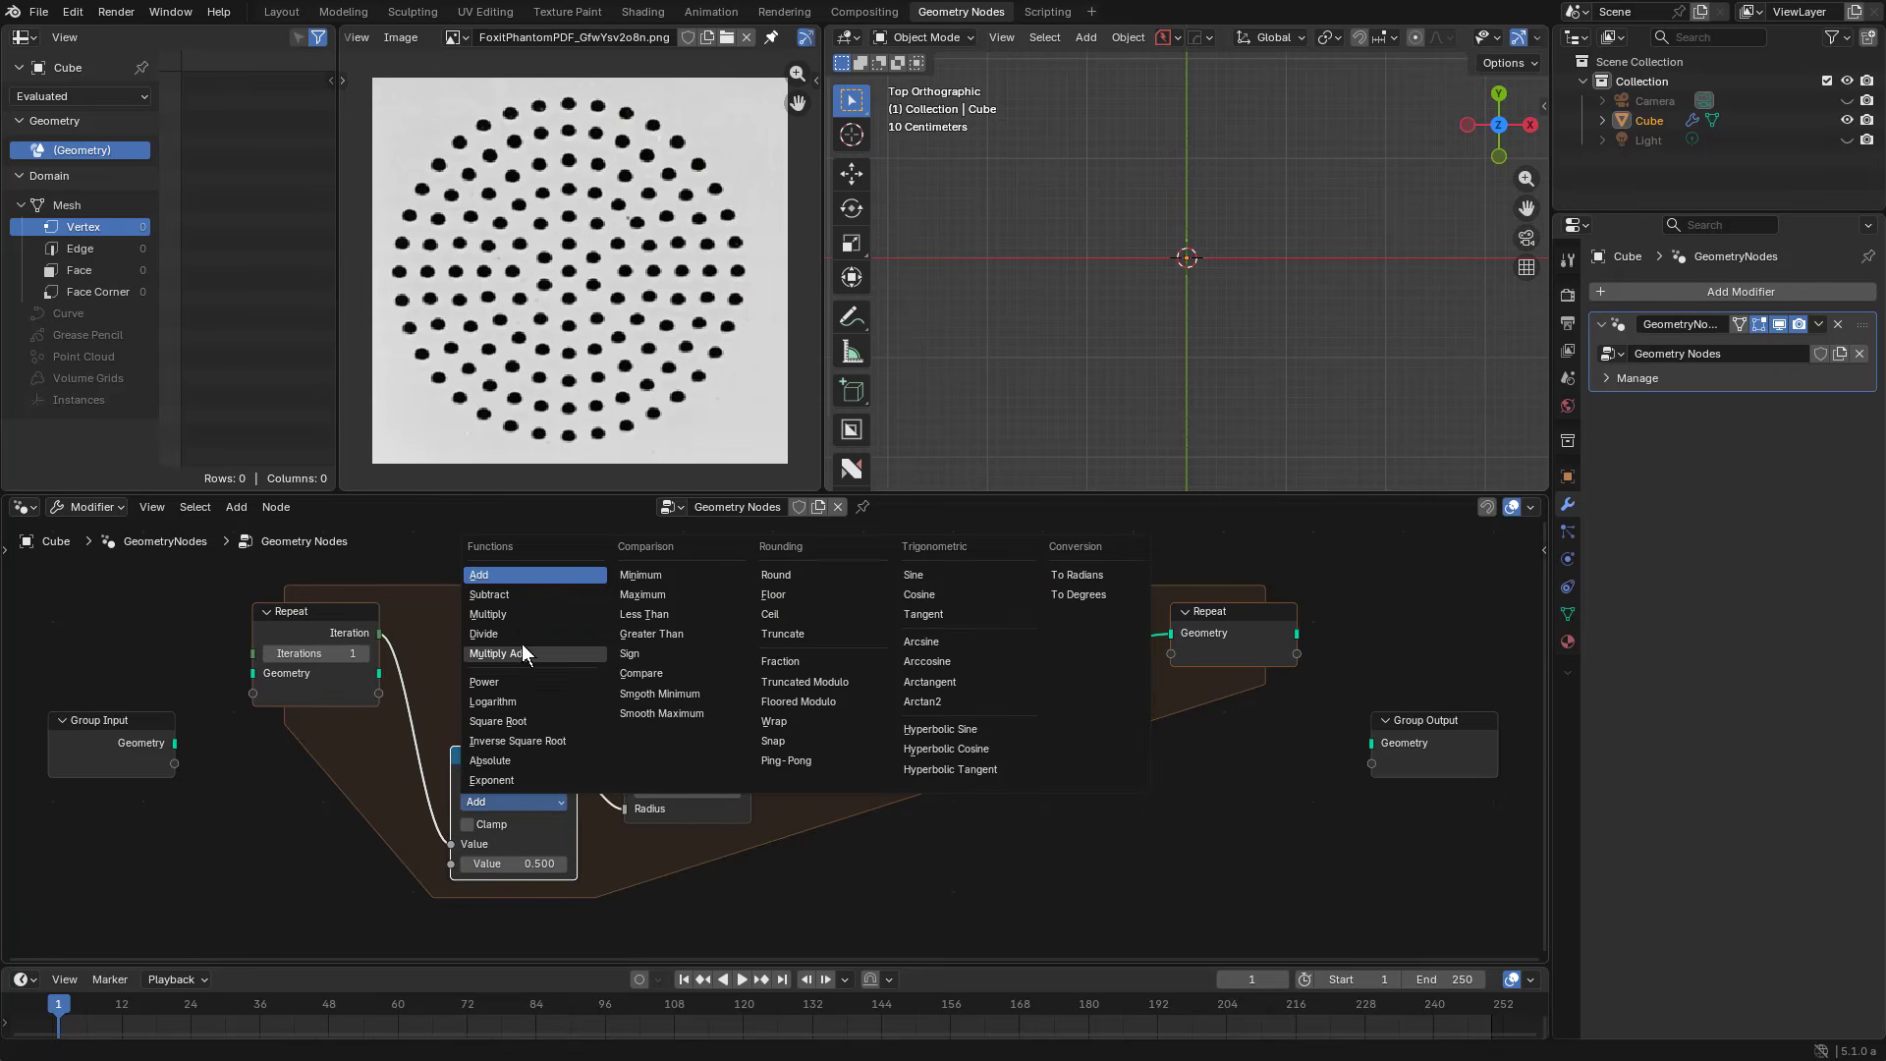
left_click(528, 616)
Step: With the Repeat output previewed in a Viewer, set Iterations to 4 and link the Repeat input's Geometry to Join Geometry
left_click(1265, 631, "ctrl+shift")
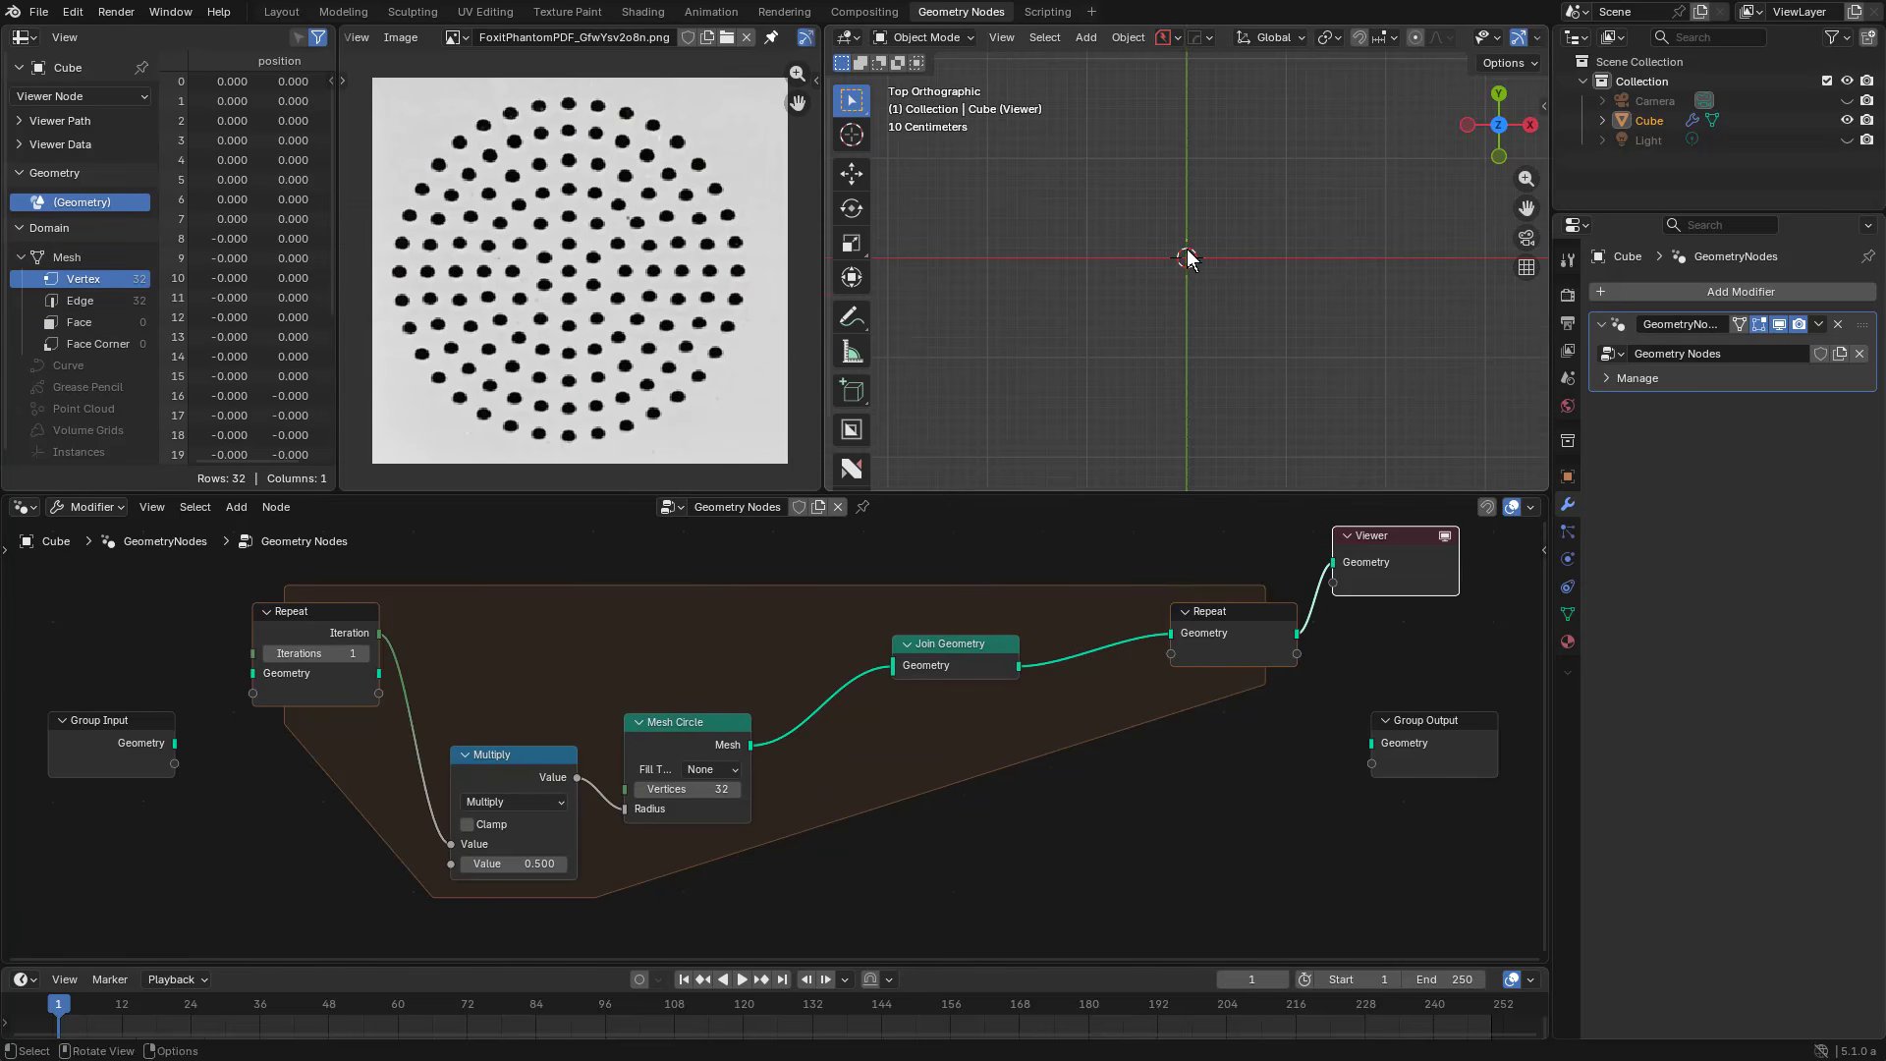
scroll(670, 744, "up", 1)
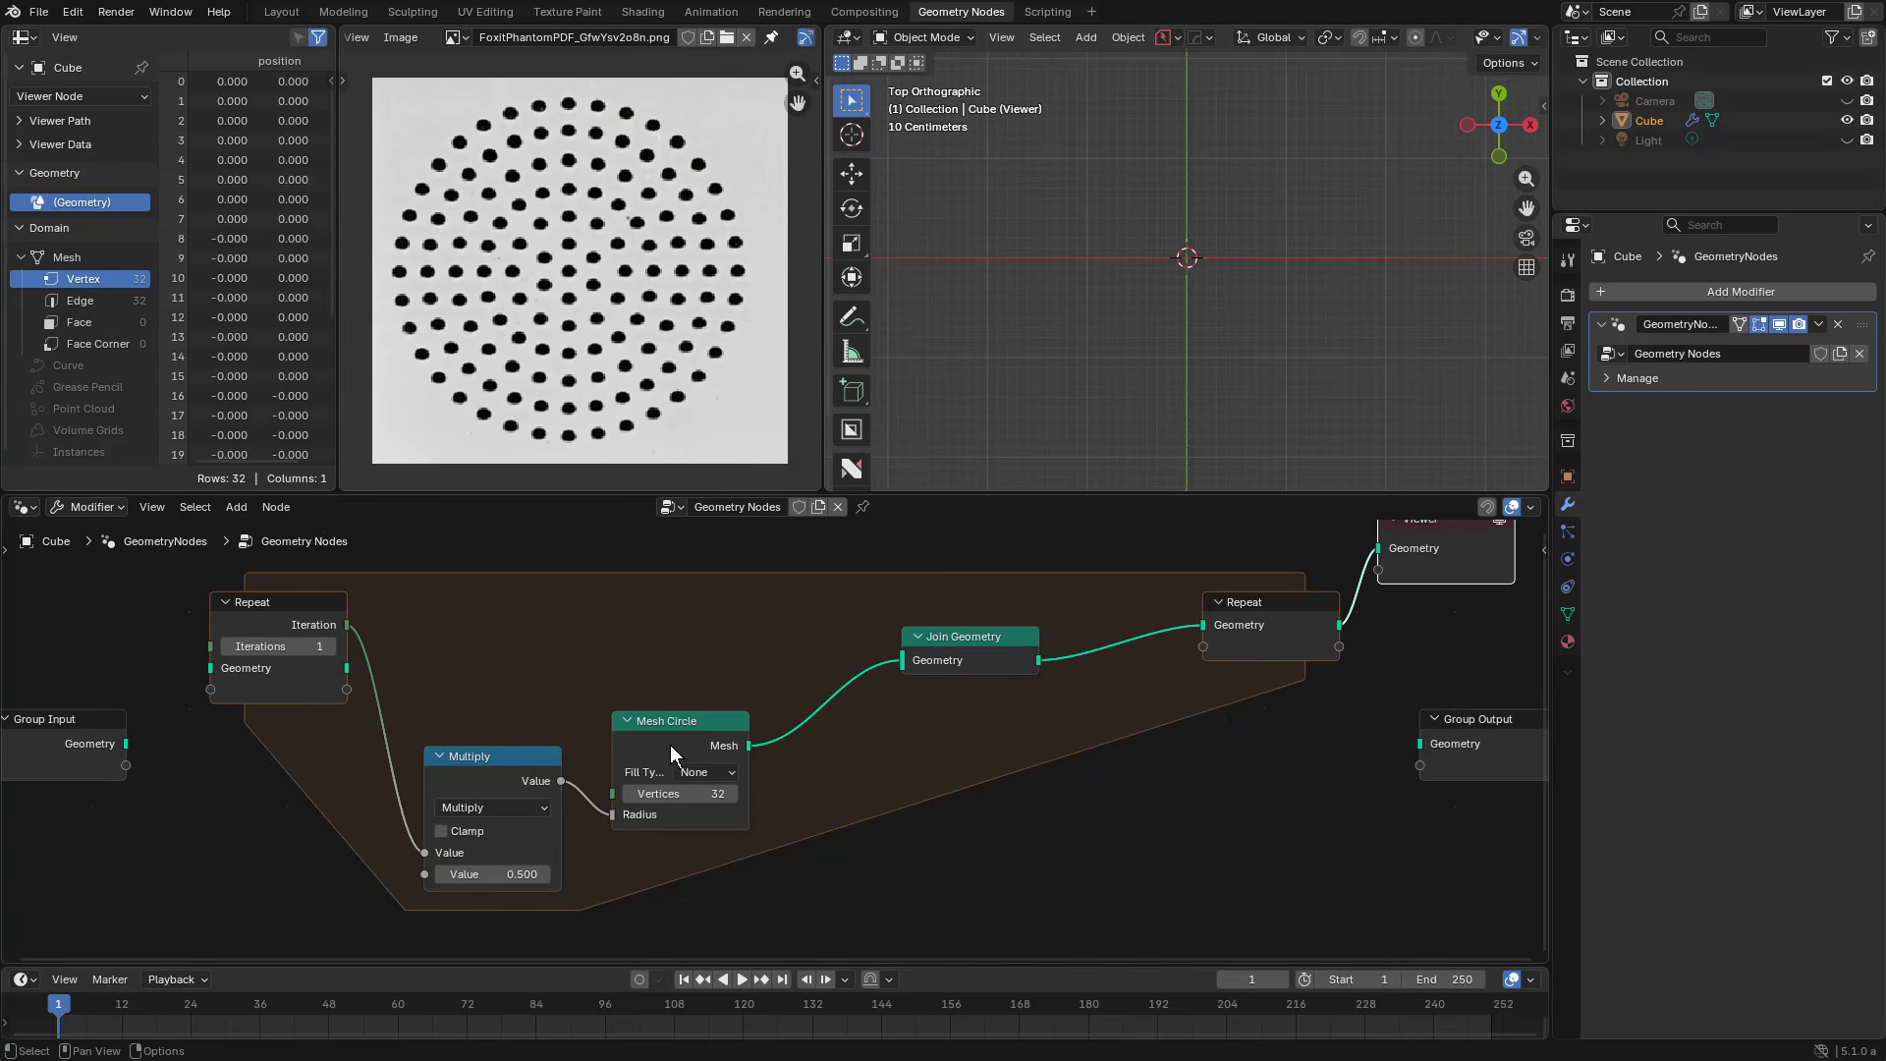
left_click(332, 644)
left_click(333, 645)
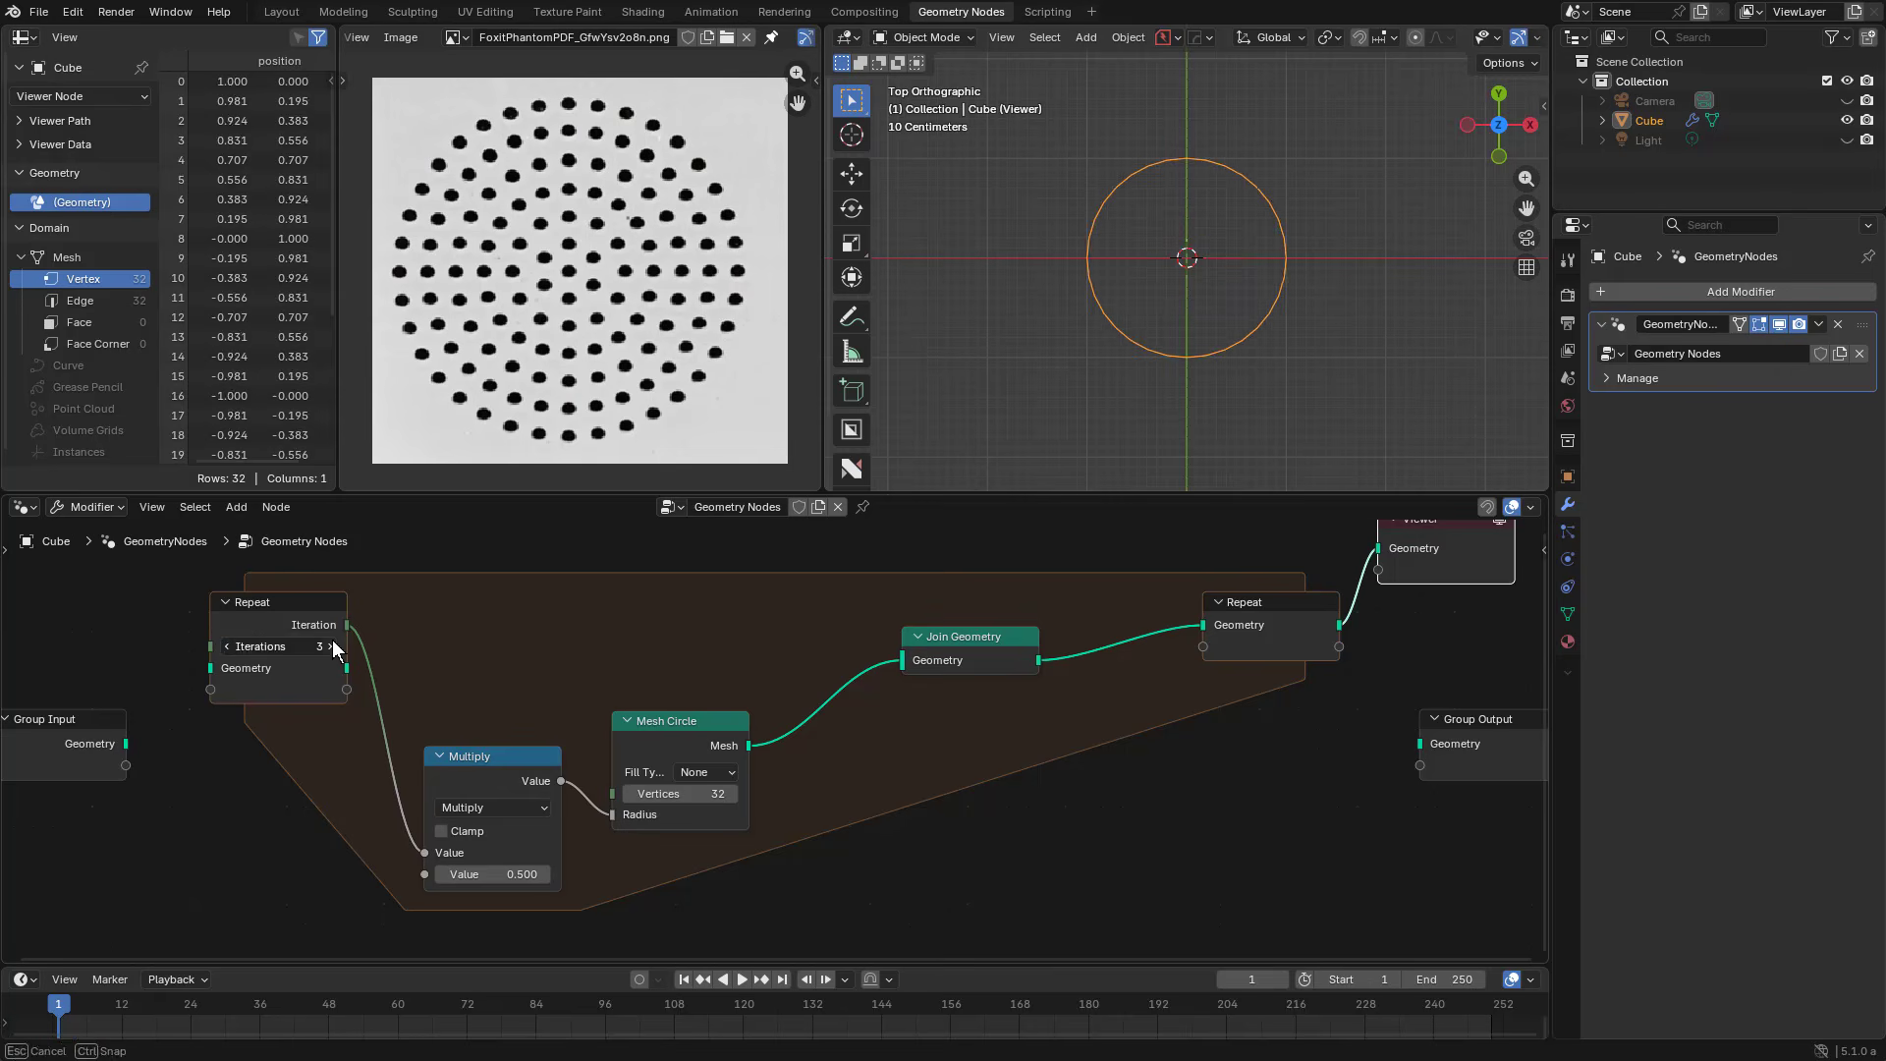
left_click(332, 645)
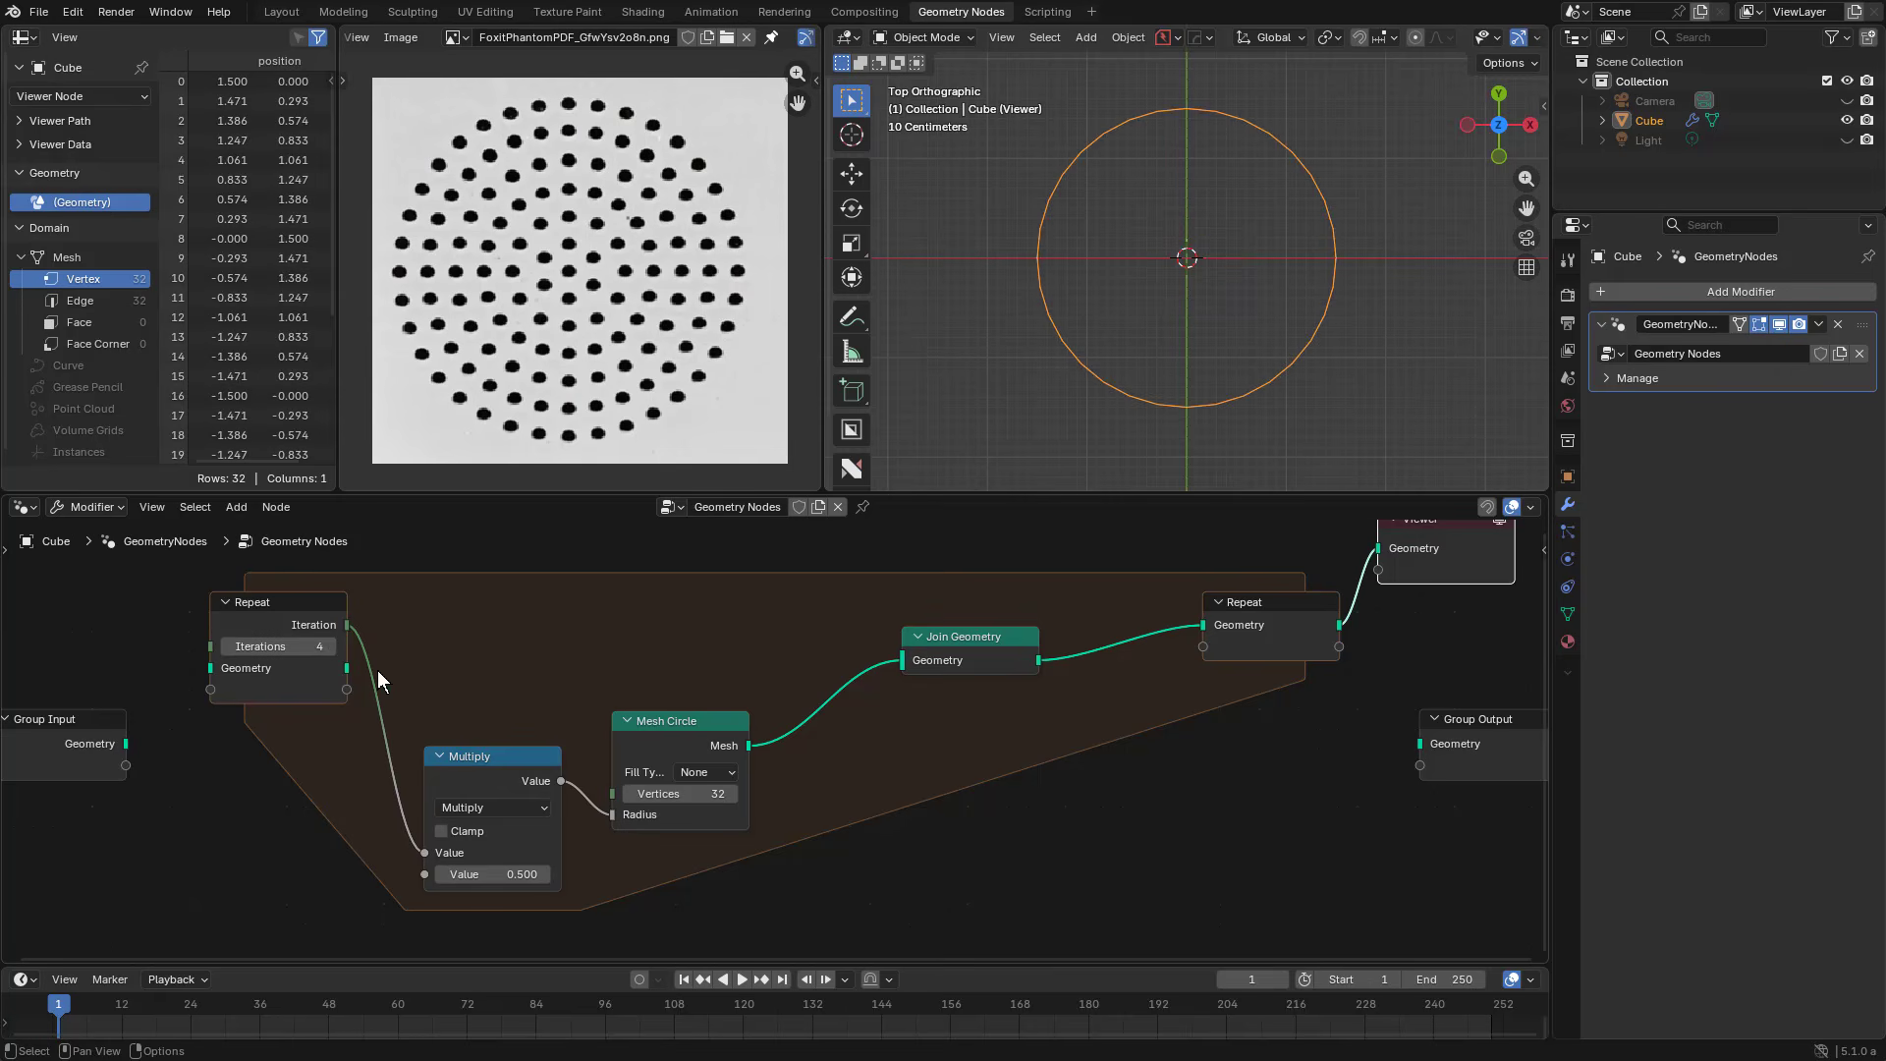
left_click_drag(346, 668, 903, 661)
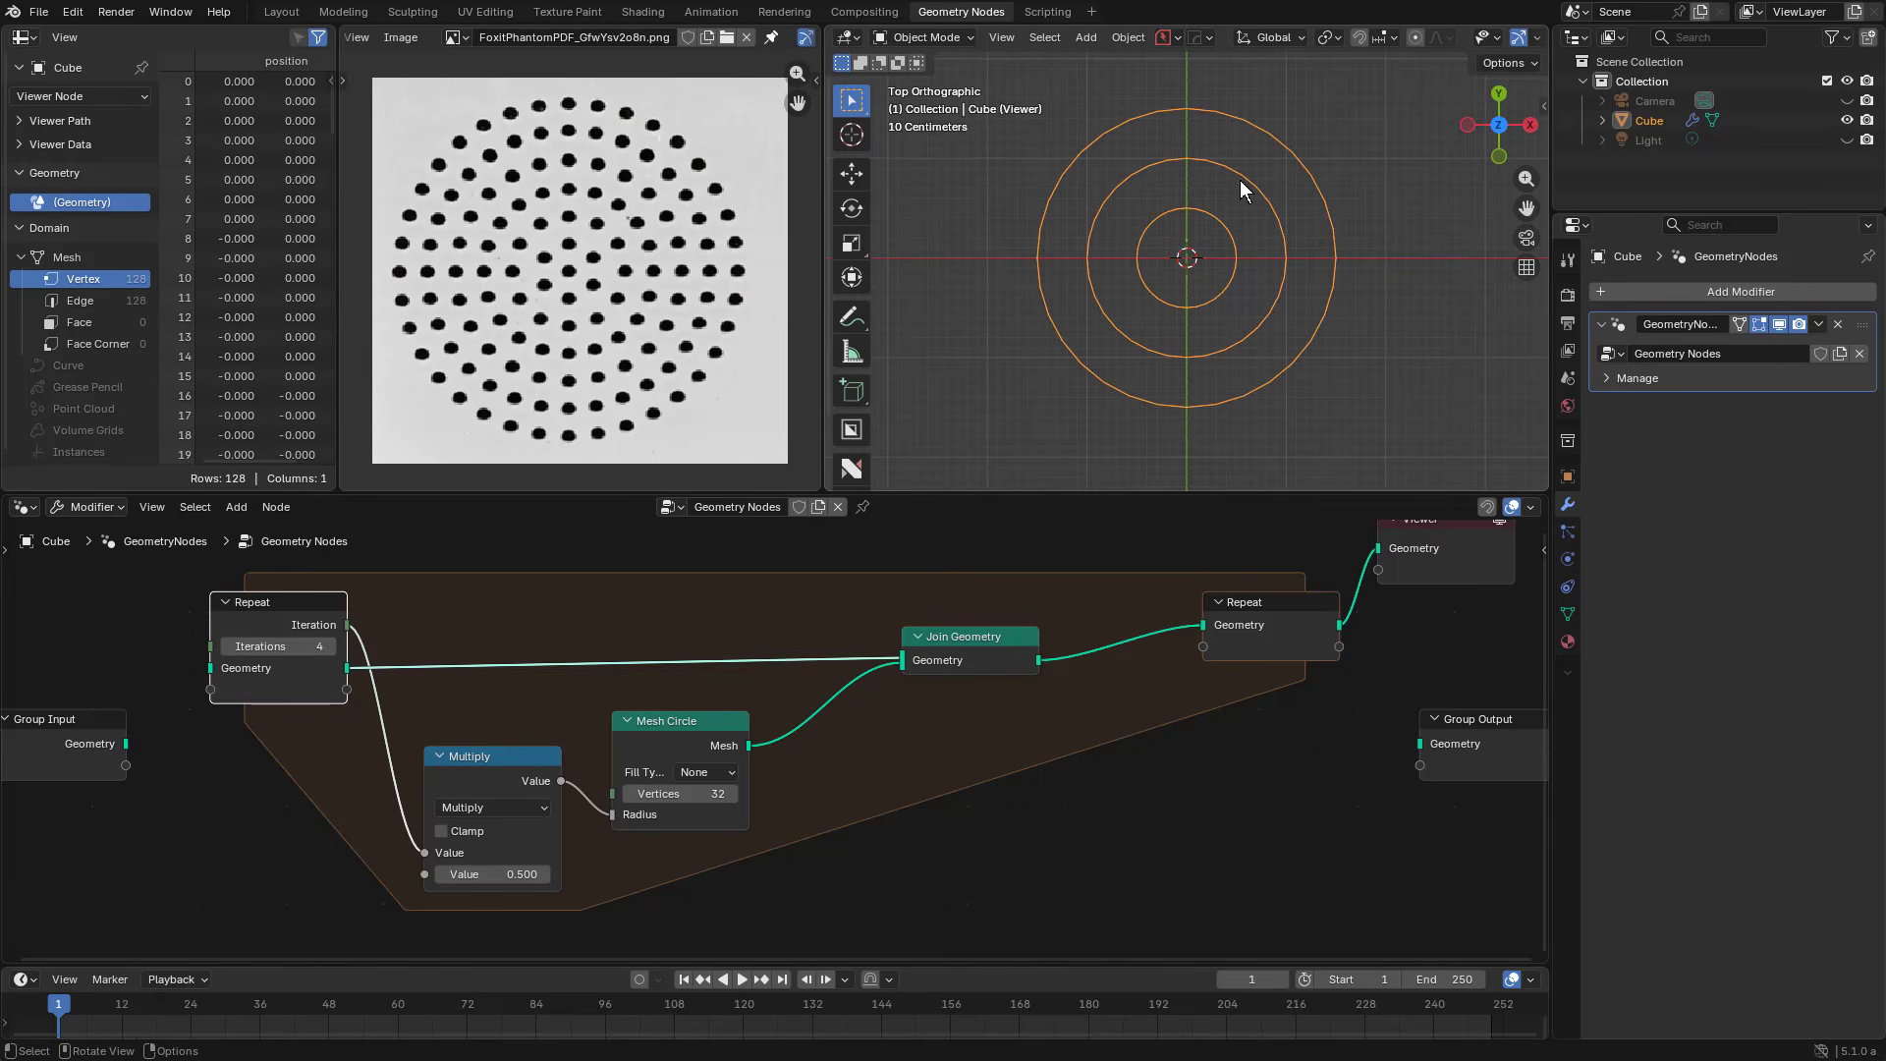
Step: Set the Mesh Circle's Vertices to 34
left_click(734, 793)
left_click(732, 794)
left_click(705, 796)
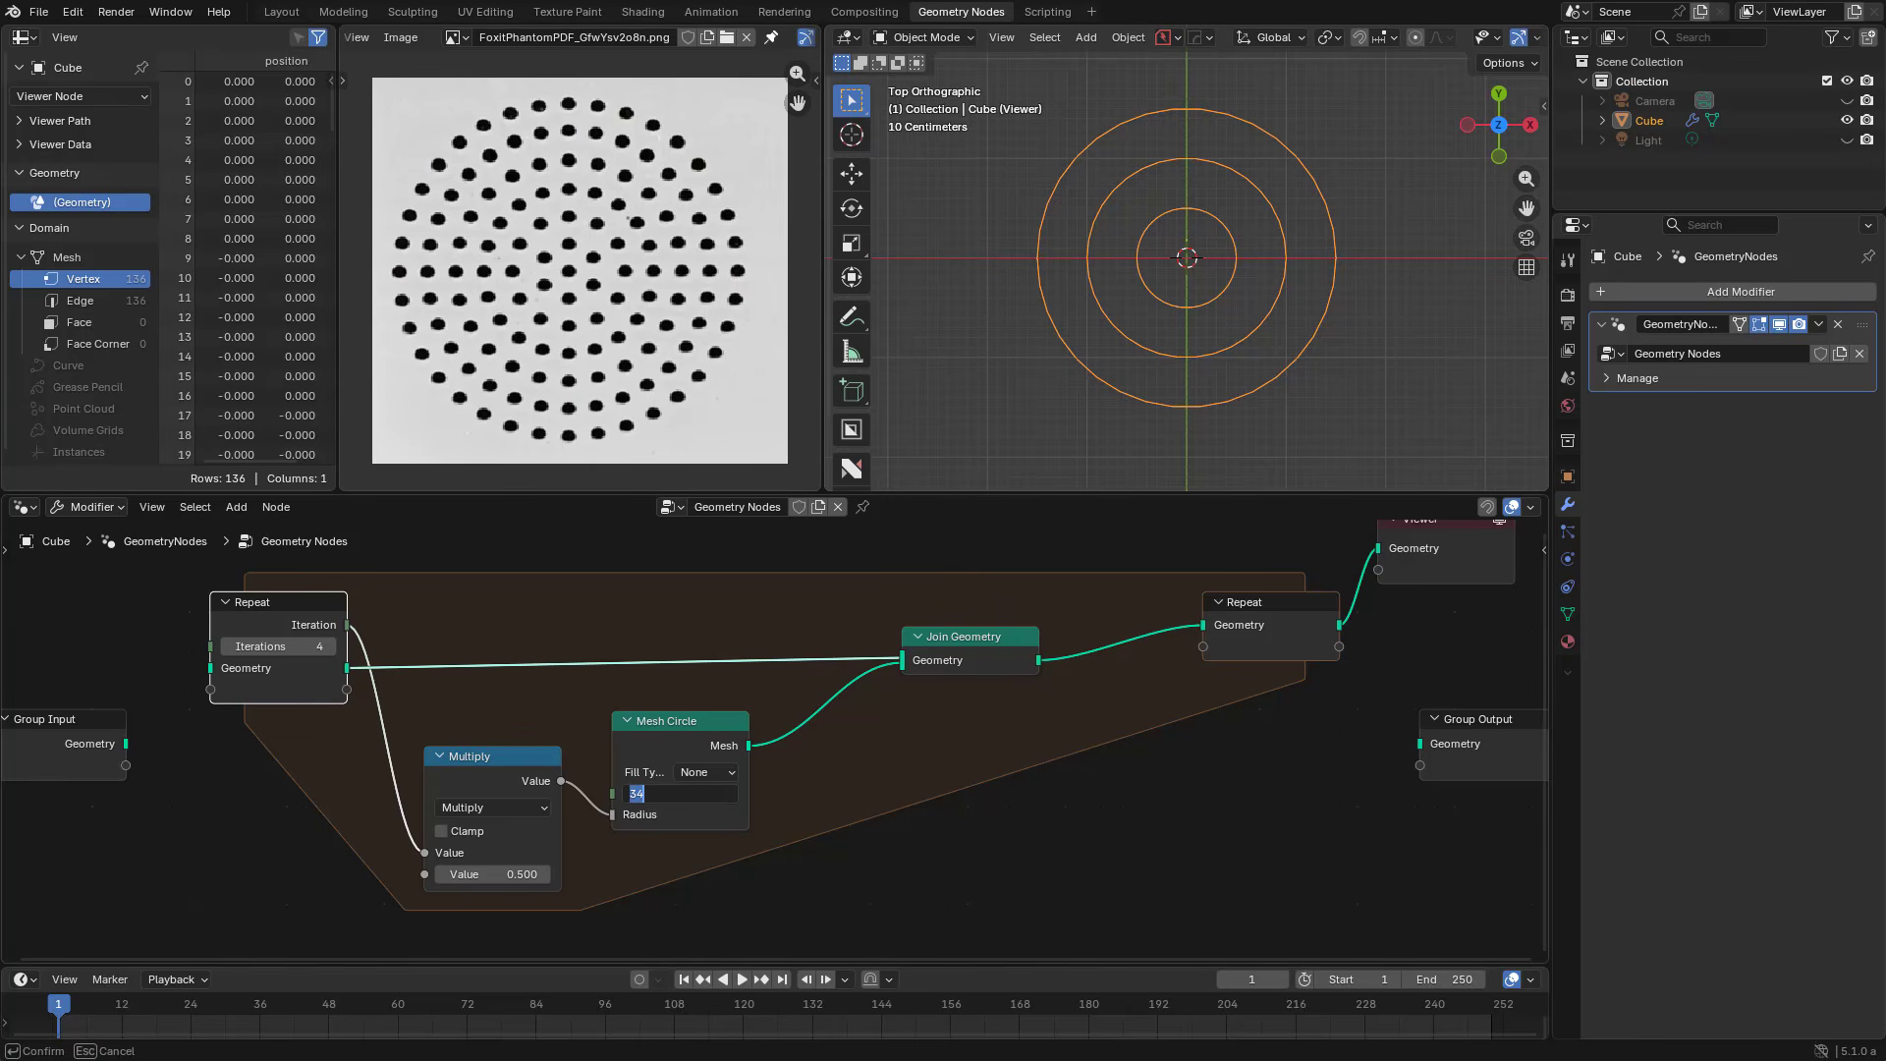
key("Return")
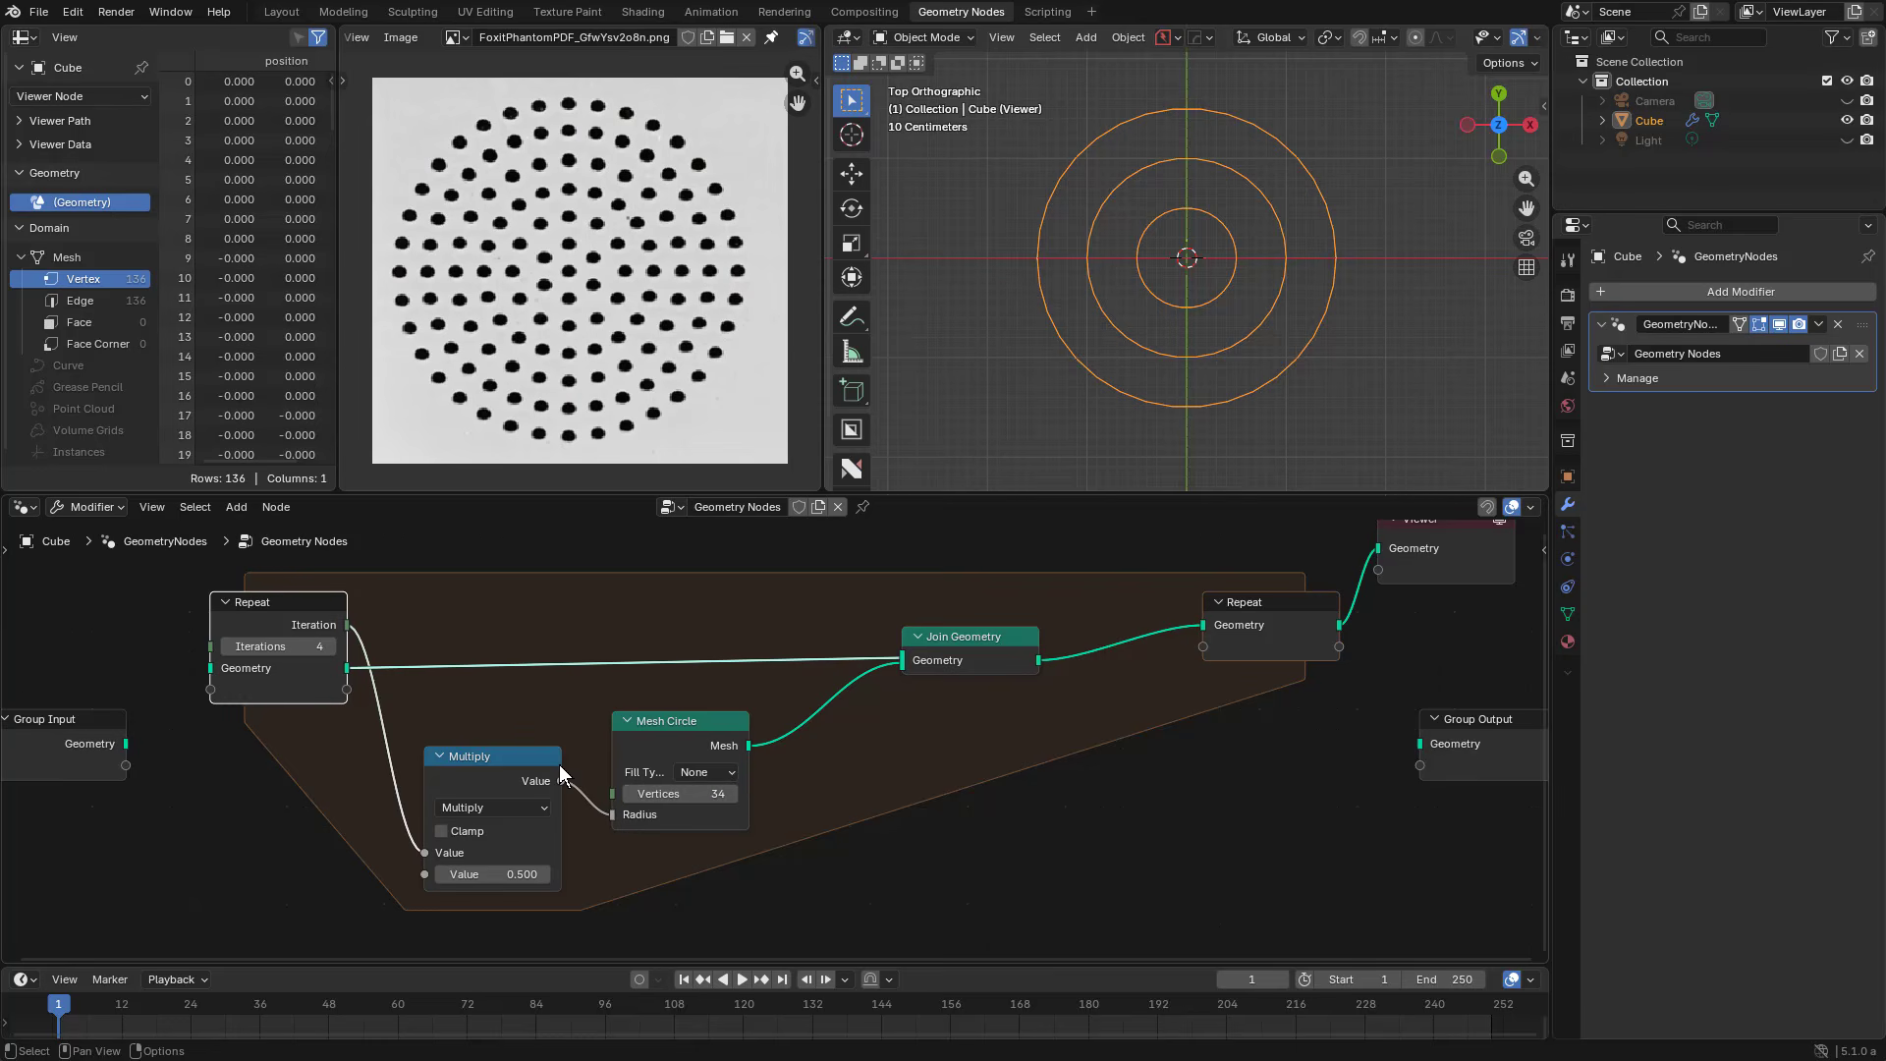
Step: Adjust the placement of the Multiply and Mesh Circle nodes, and link the Repeat zone's Iteration output to the circle's Vertices
middle_click_drag(567, 762, 754, 717)
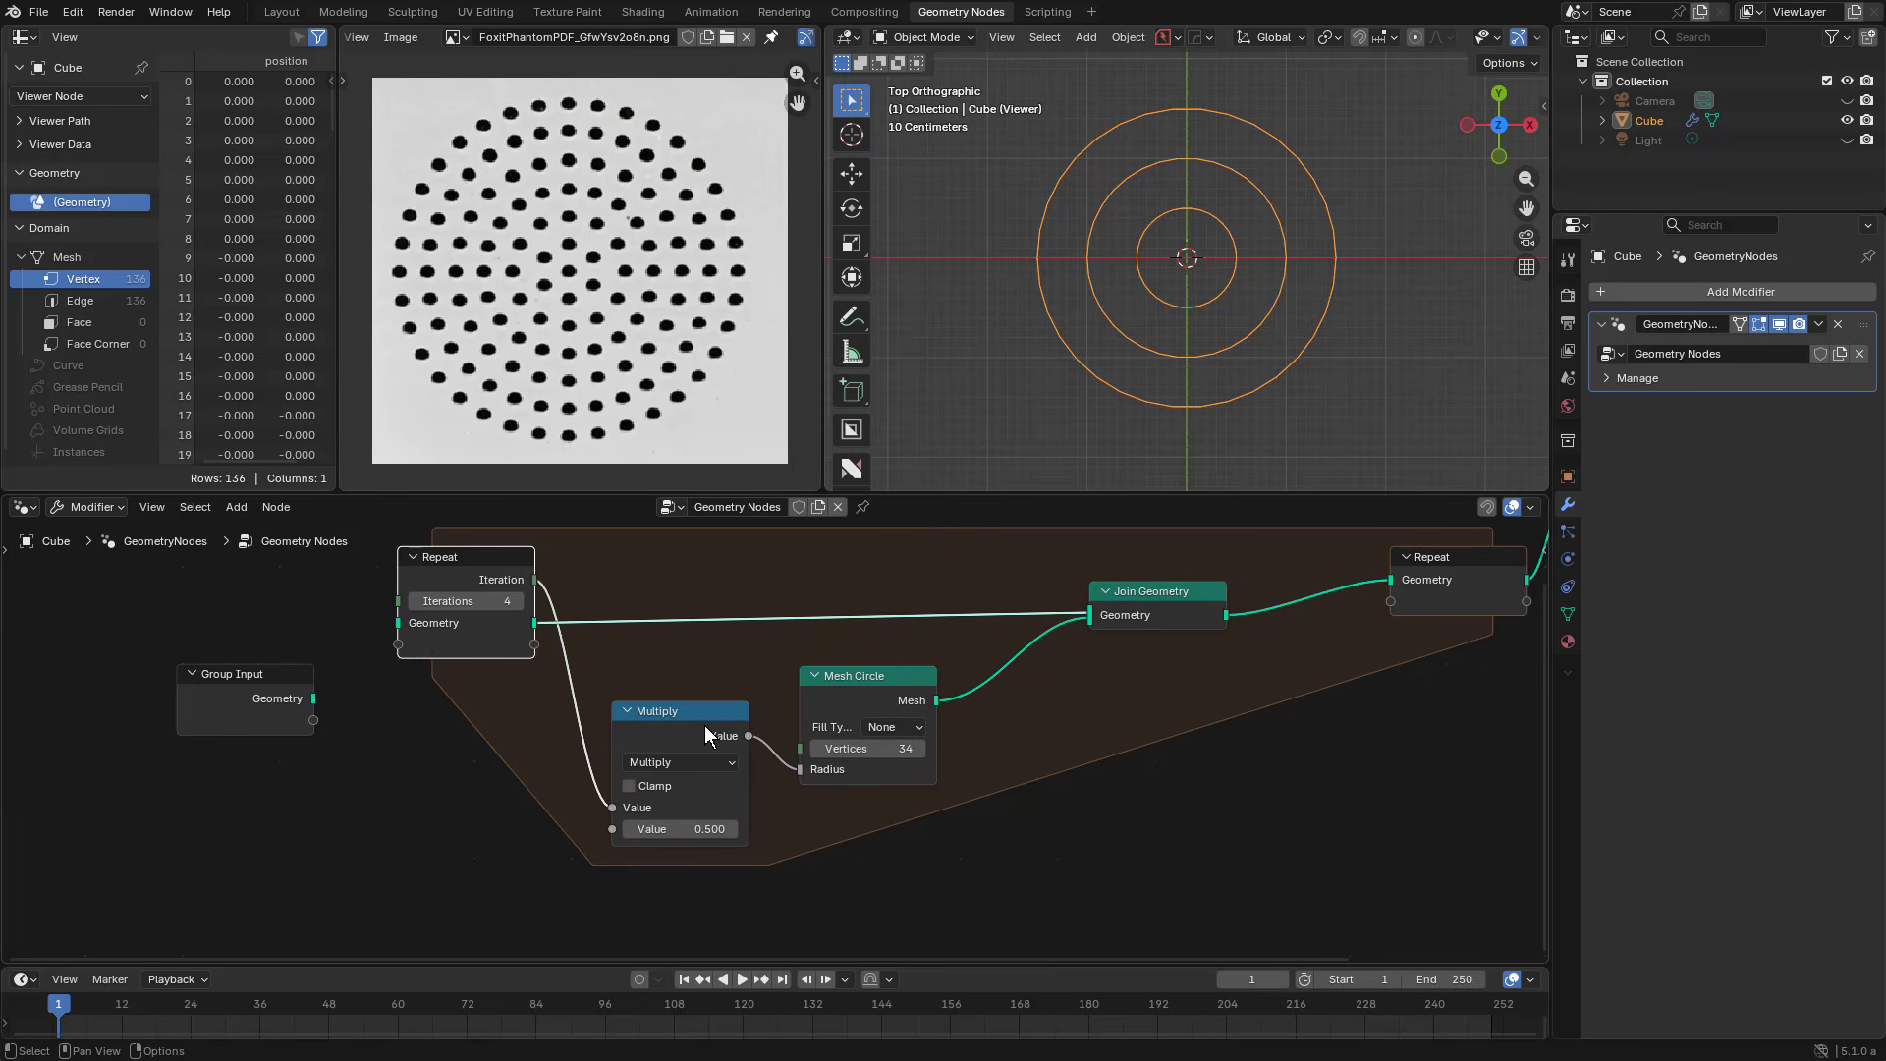
left_click_drag(704, 725, 716, 745)
left_click_drag(879, 682, 874, 690)
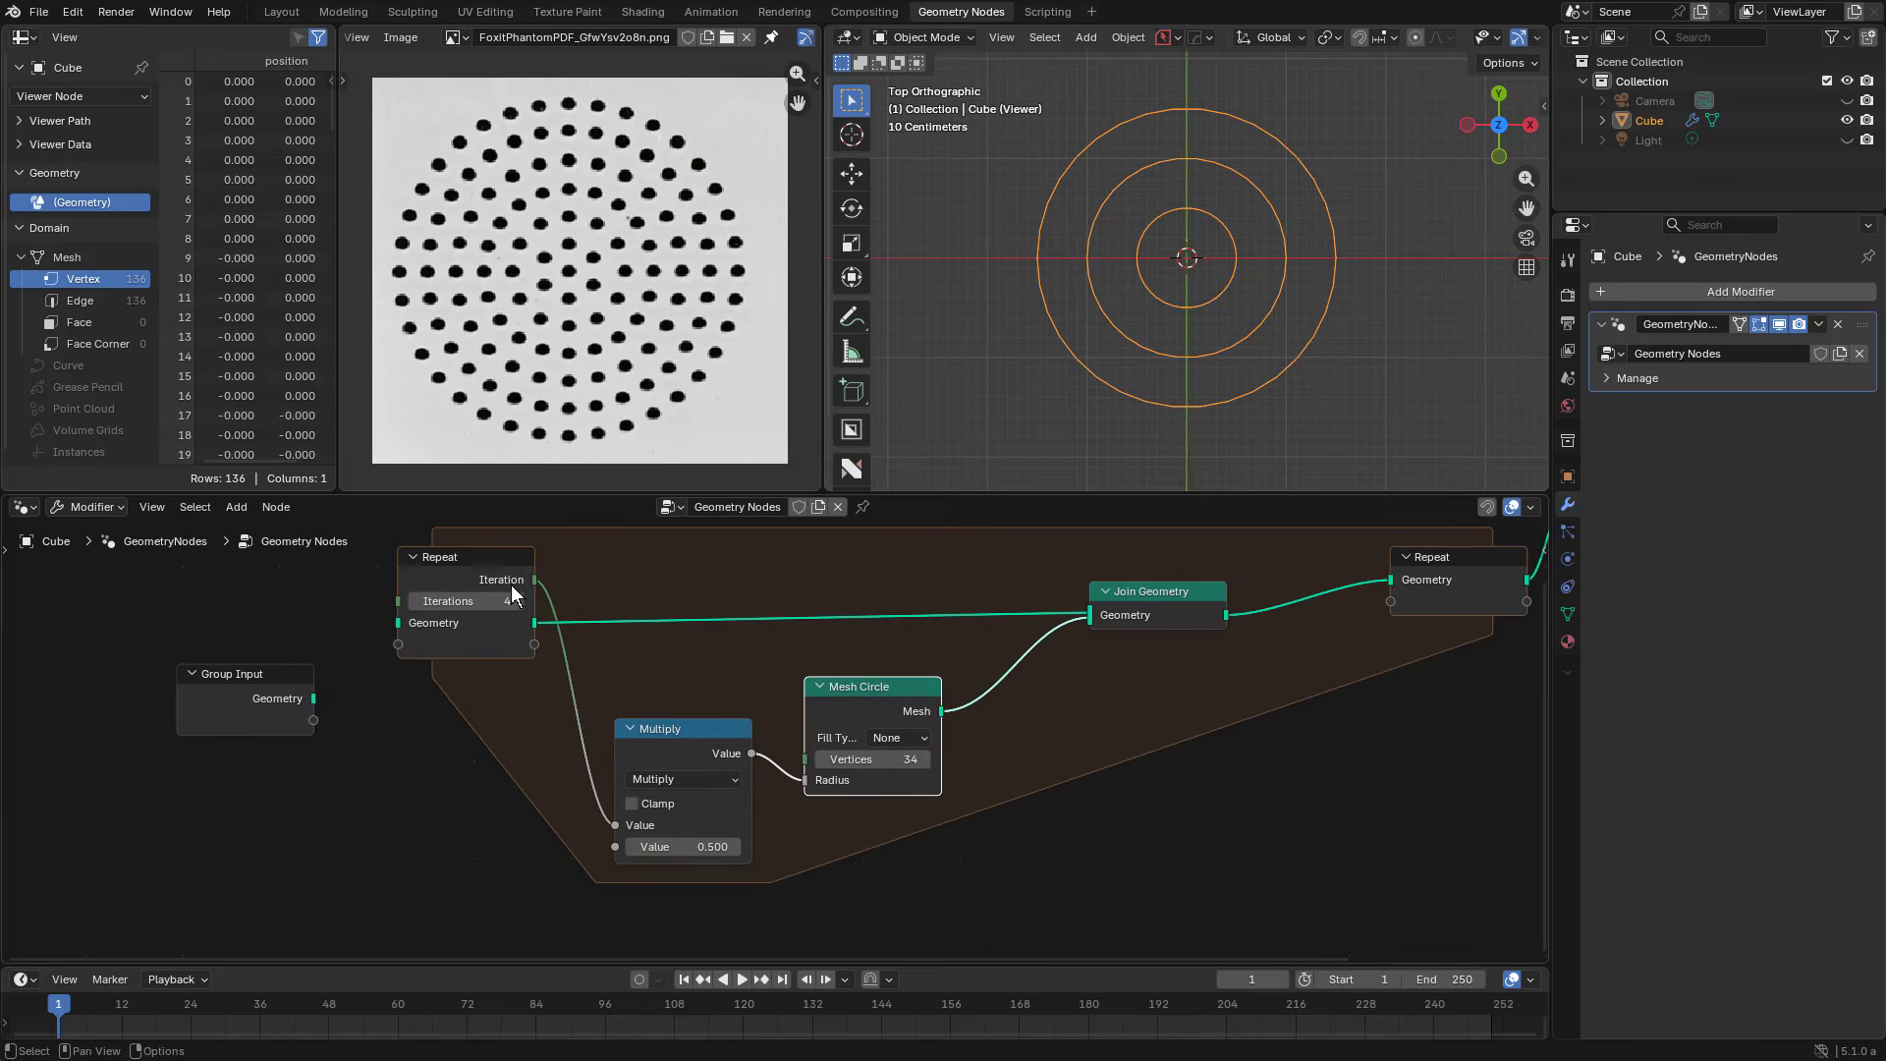
left_click_drag(535, 580, 805, 759)
Step: Move the Multiply node aside, insert a duplicate of it on the Iteration-to-Vertices link, and set the duplicate's Value to 6.8
left_click(674, 731)
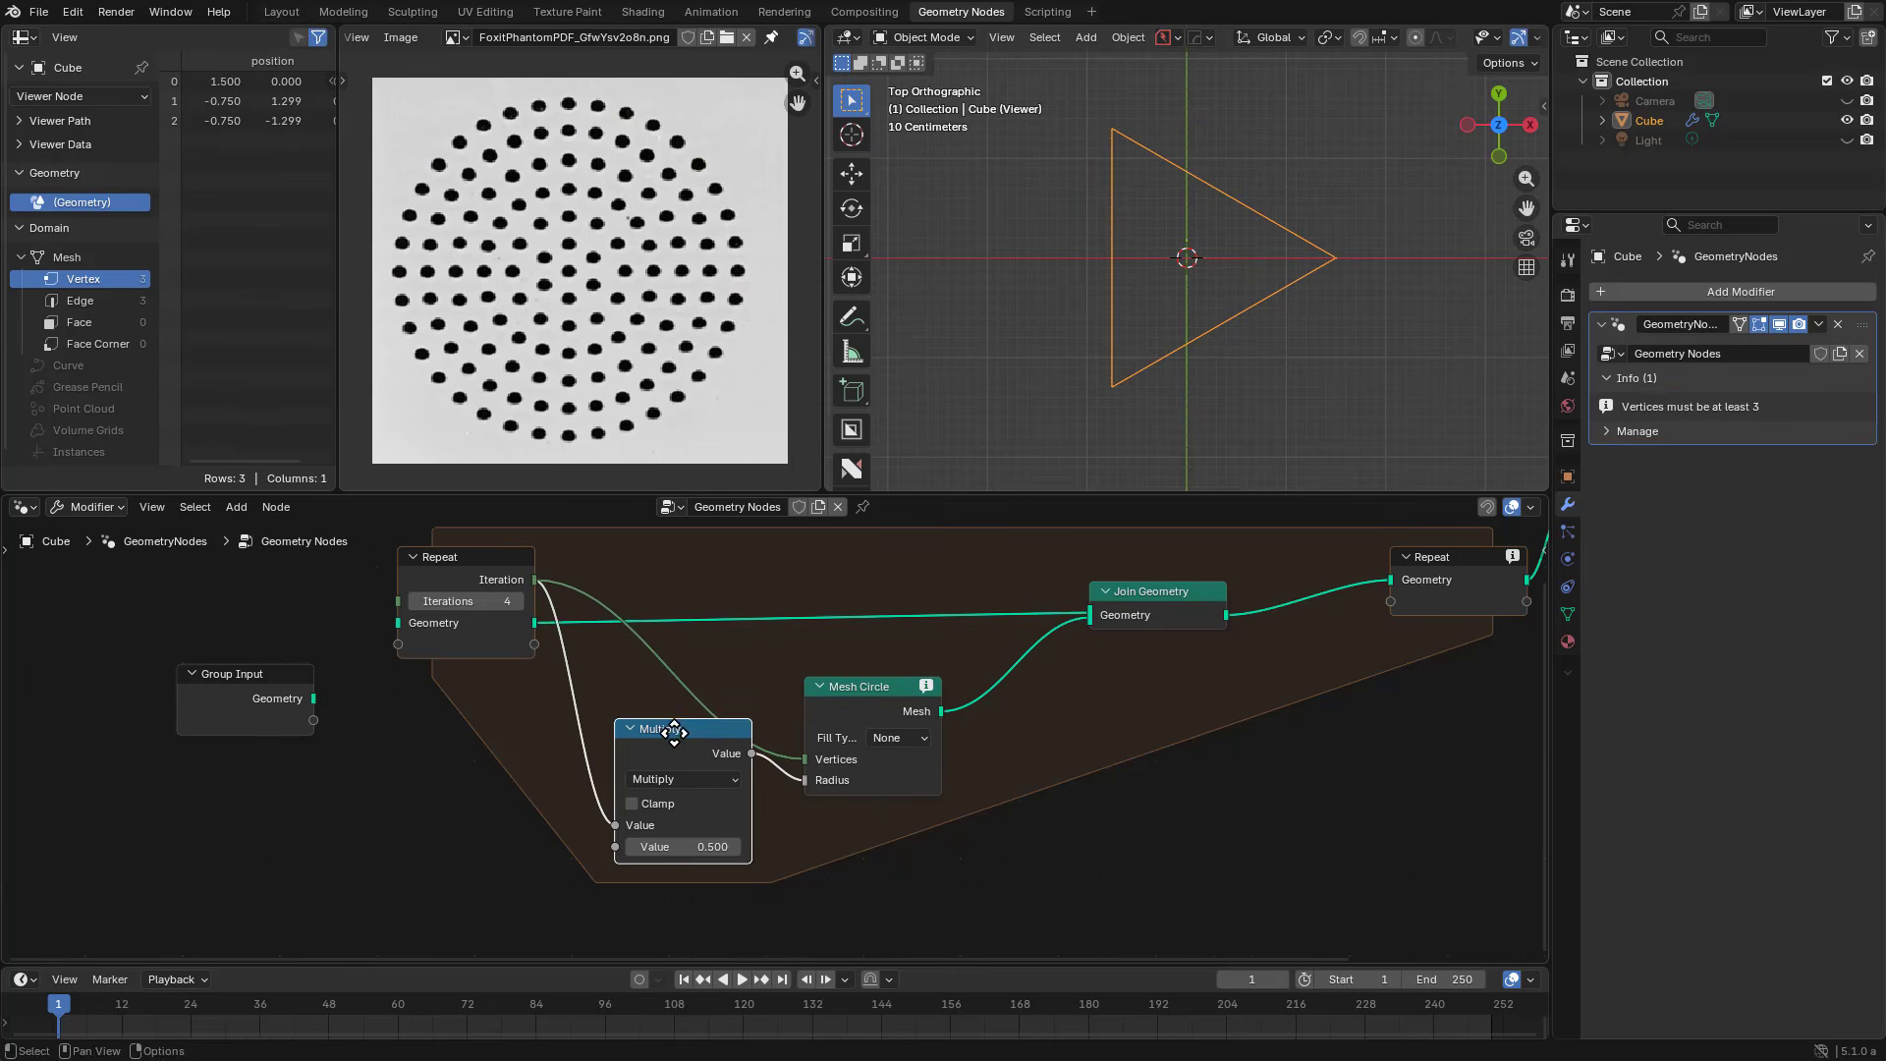
left_click_drag(674, 732, 667, 827)
key("shift+a")
key("Escape")
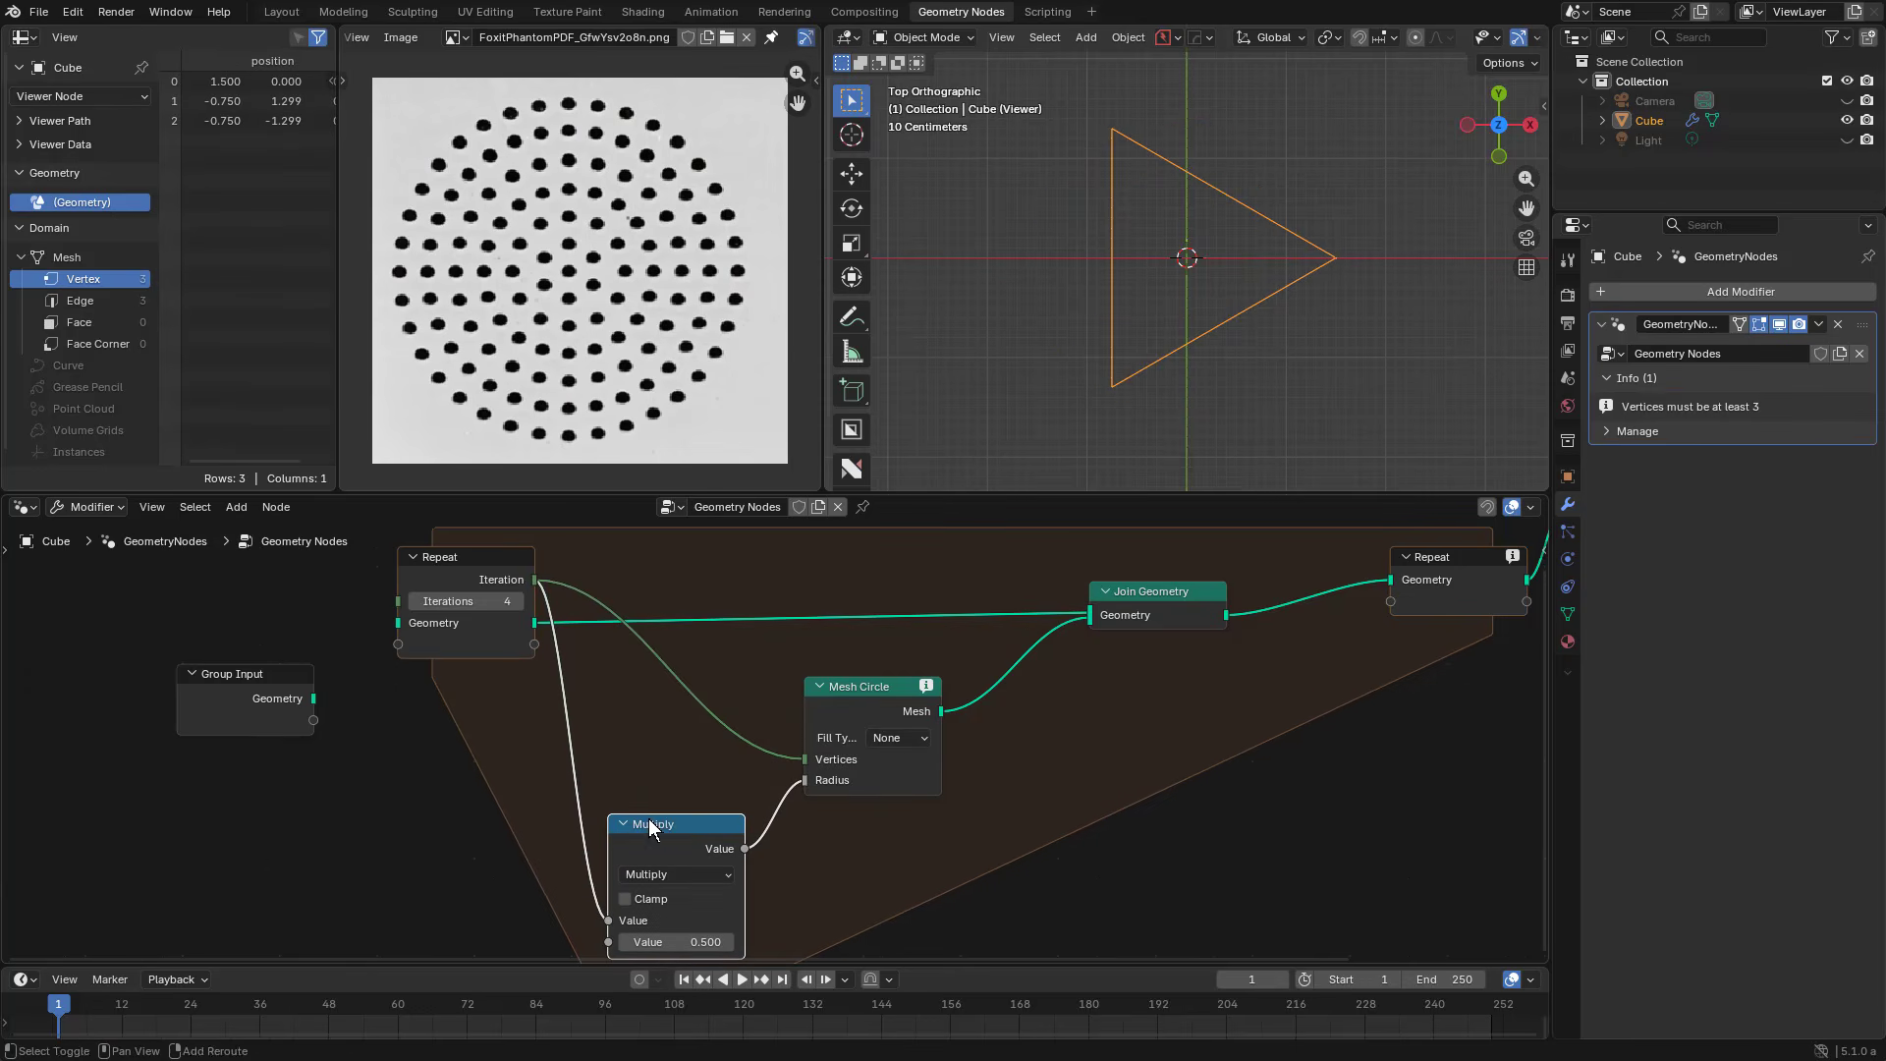
key("shift+d")
left_click(680, 680)
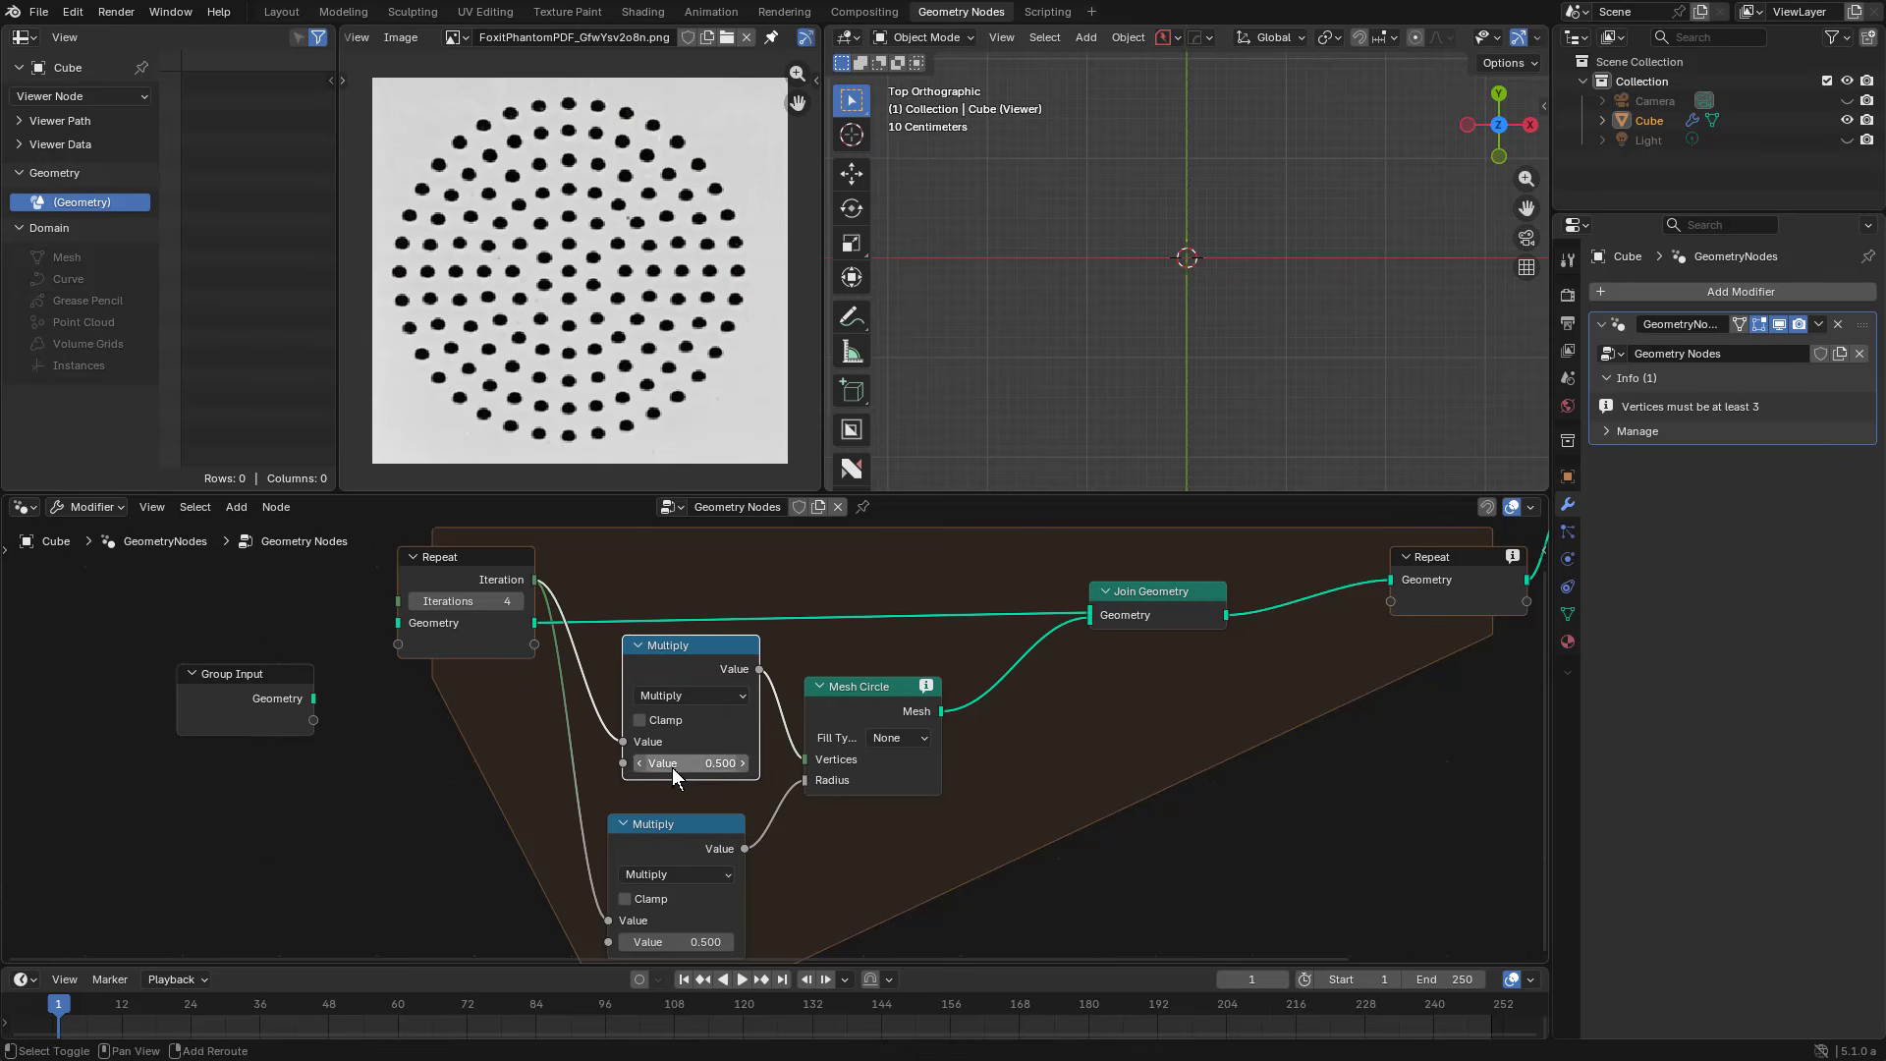
mouse_move(672, 769)
left_mouse_down()
mouse_move(743, 768)
mouse_move(694, 769)
left_mouse_up()
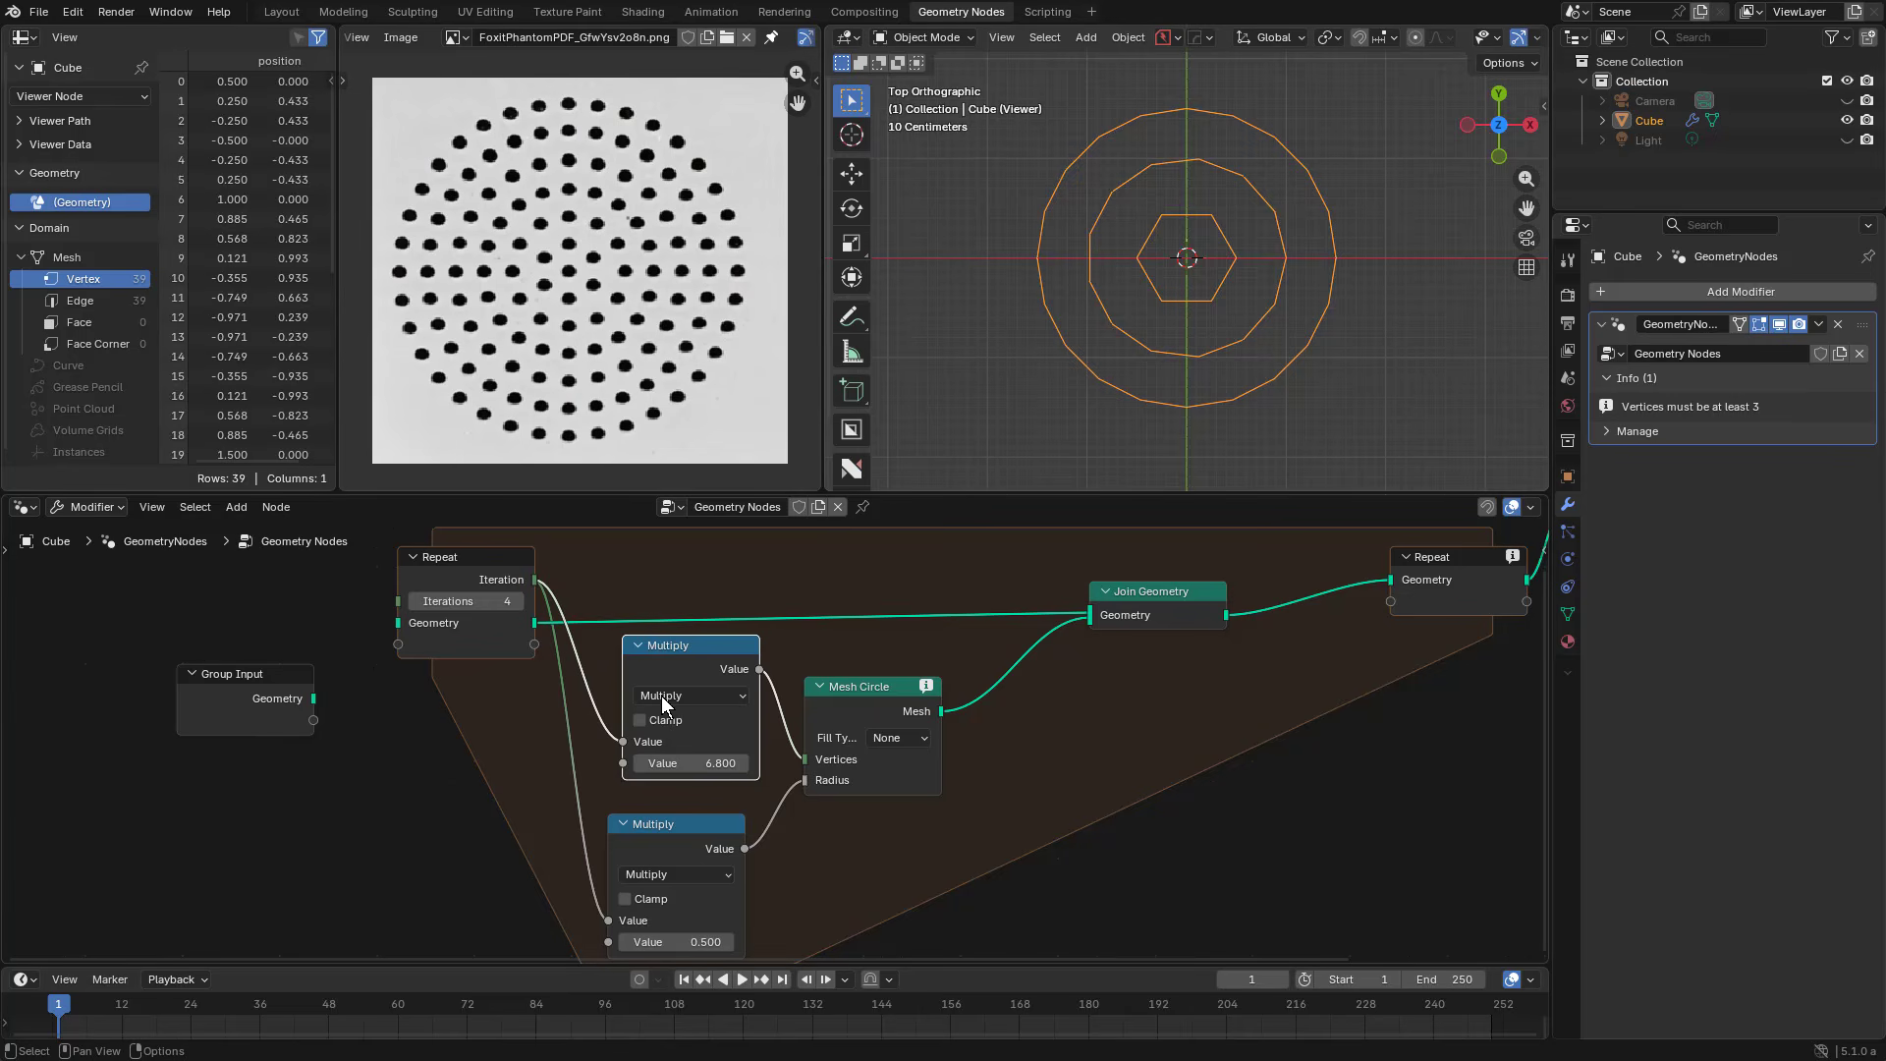
Step: Remove the duplicated Multiply node and cut the remaining link between Iteration and the Mesh Circle's Vertices
key("ctrl+x")
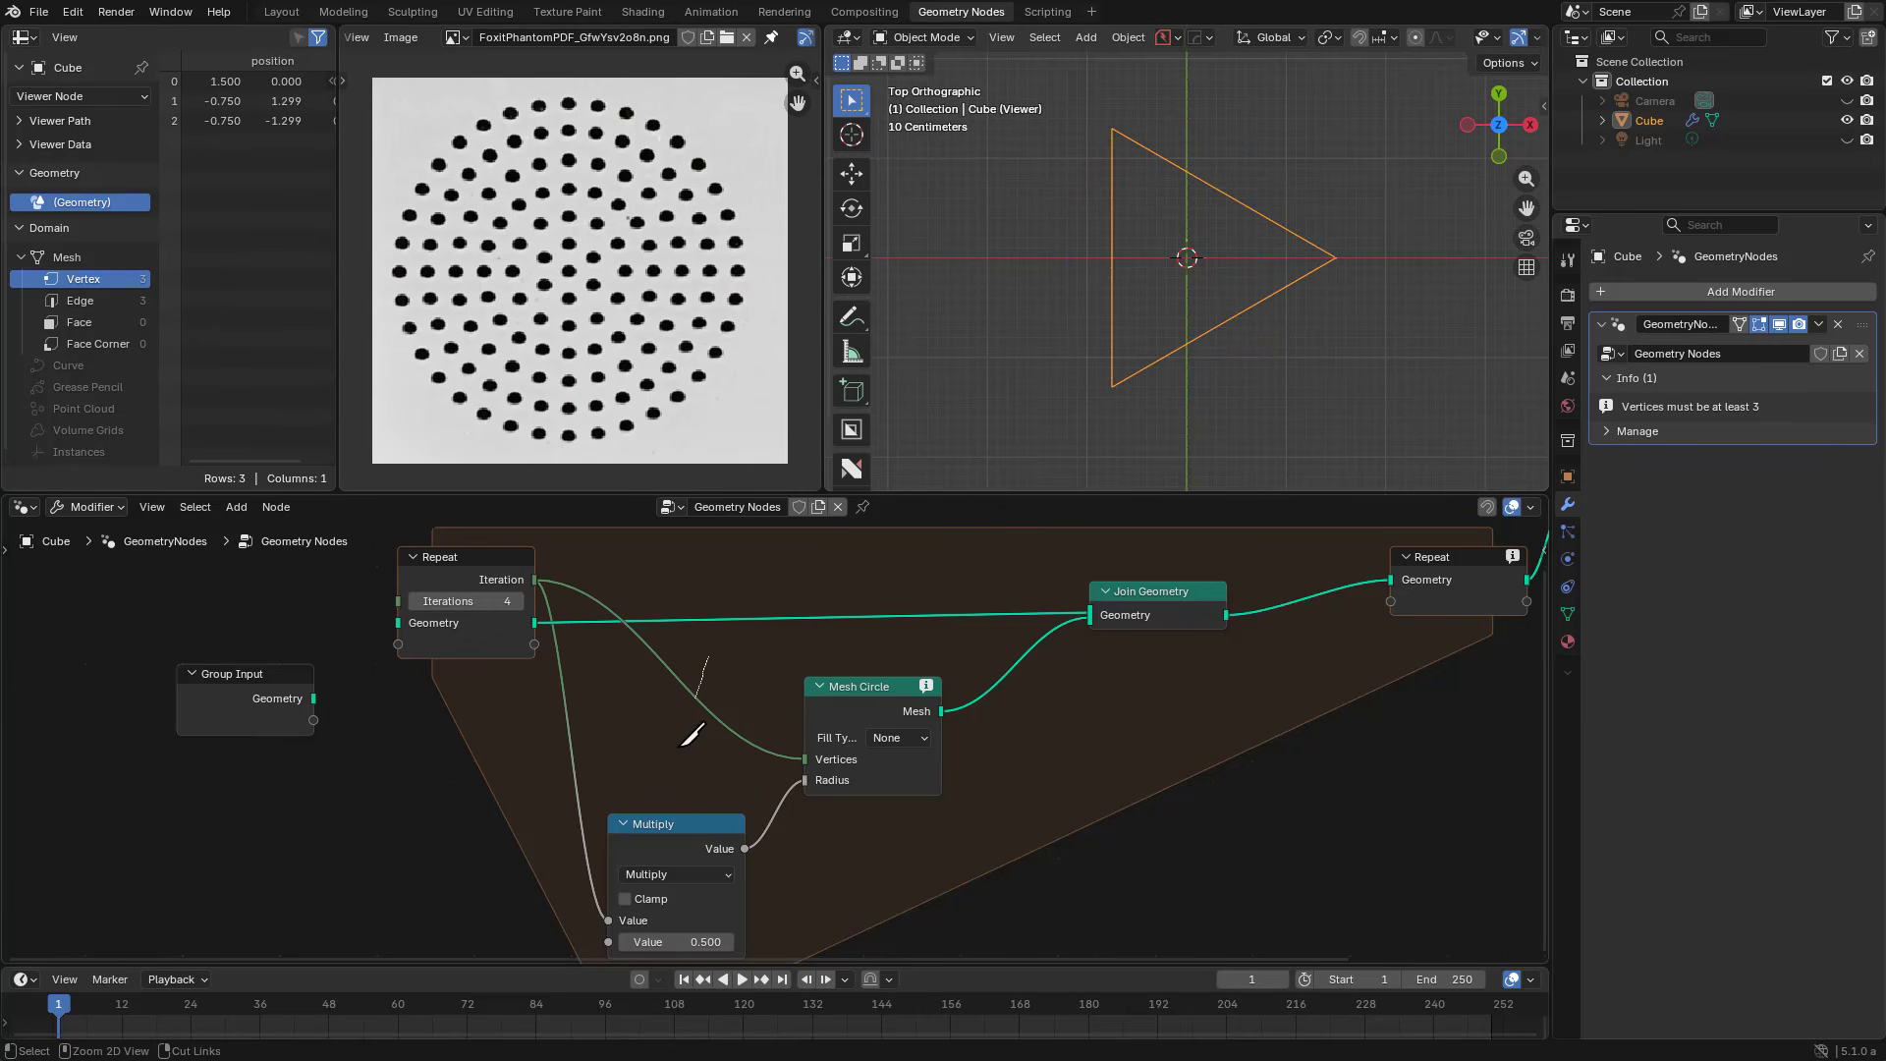
right_click_drag(692, 735, 691, 739, "ctrl")
key("Home")
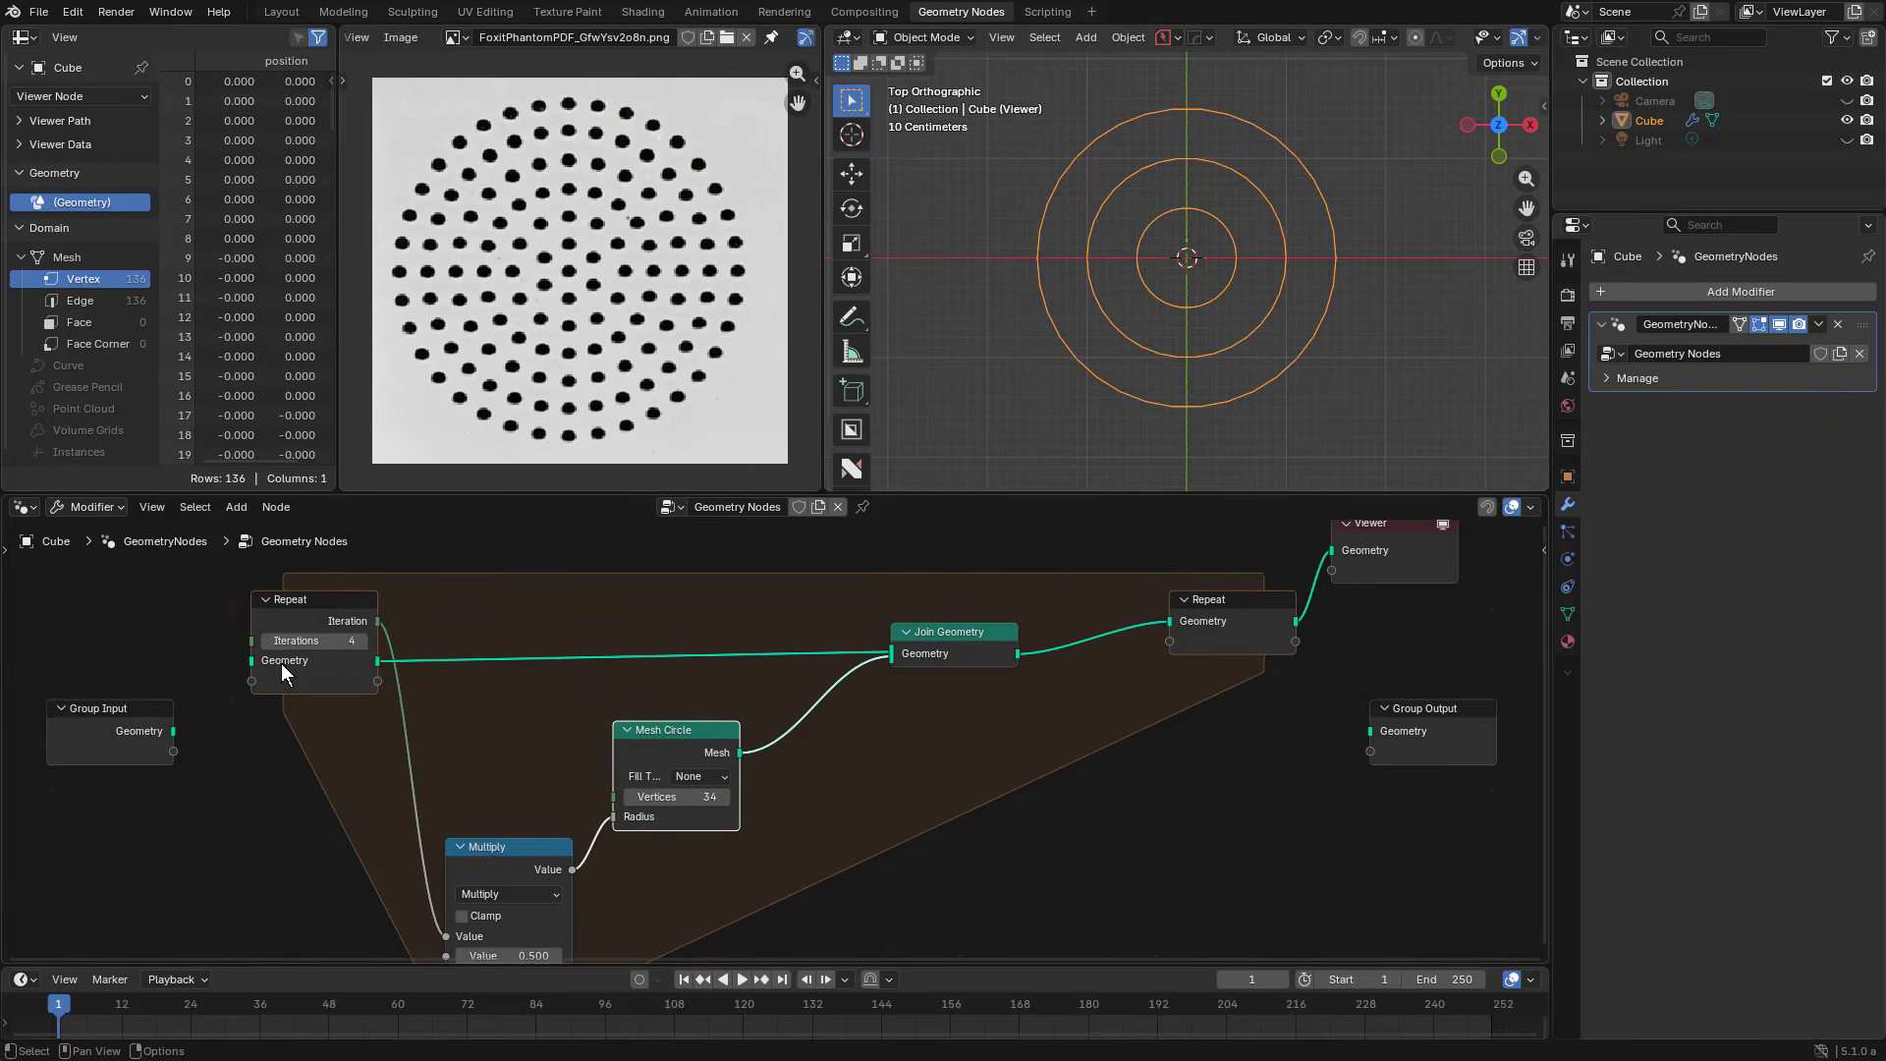
Step: Add an Integer item named "value" to the Repeat zone's repeat items
left_click(295, 678)
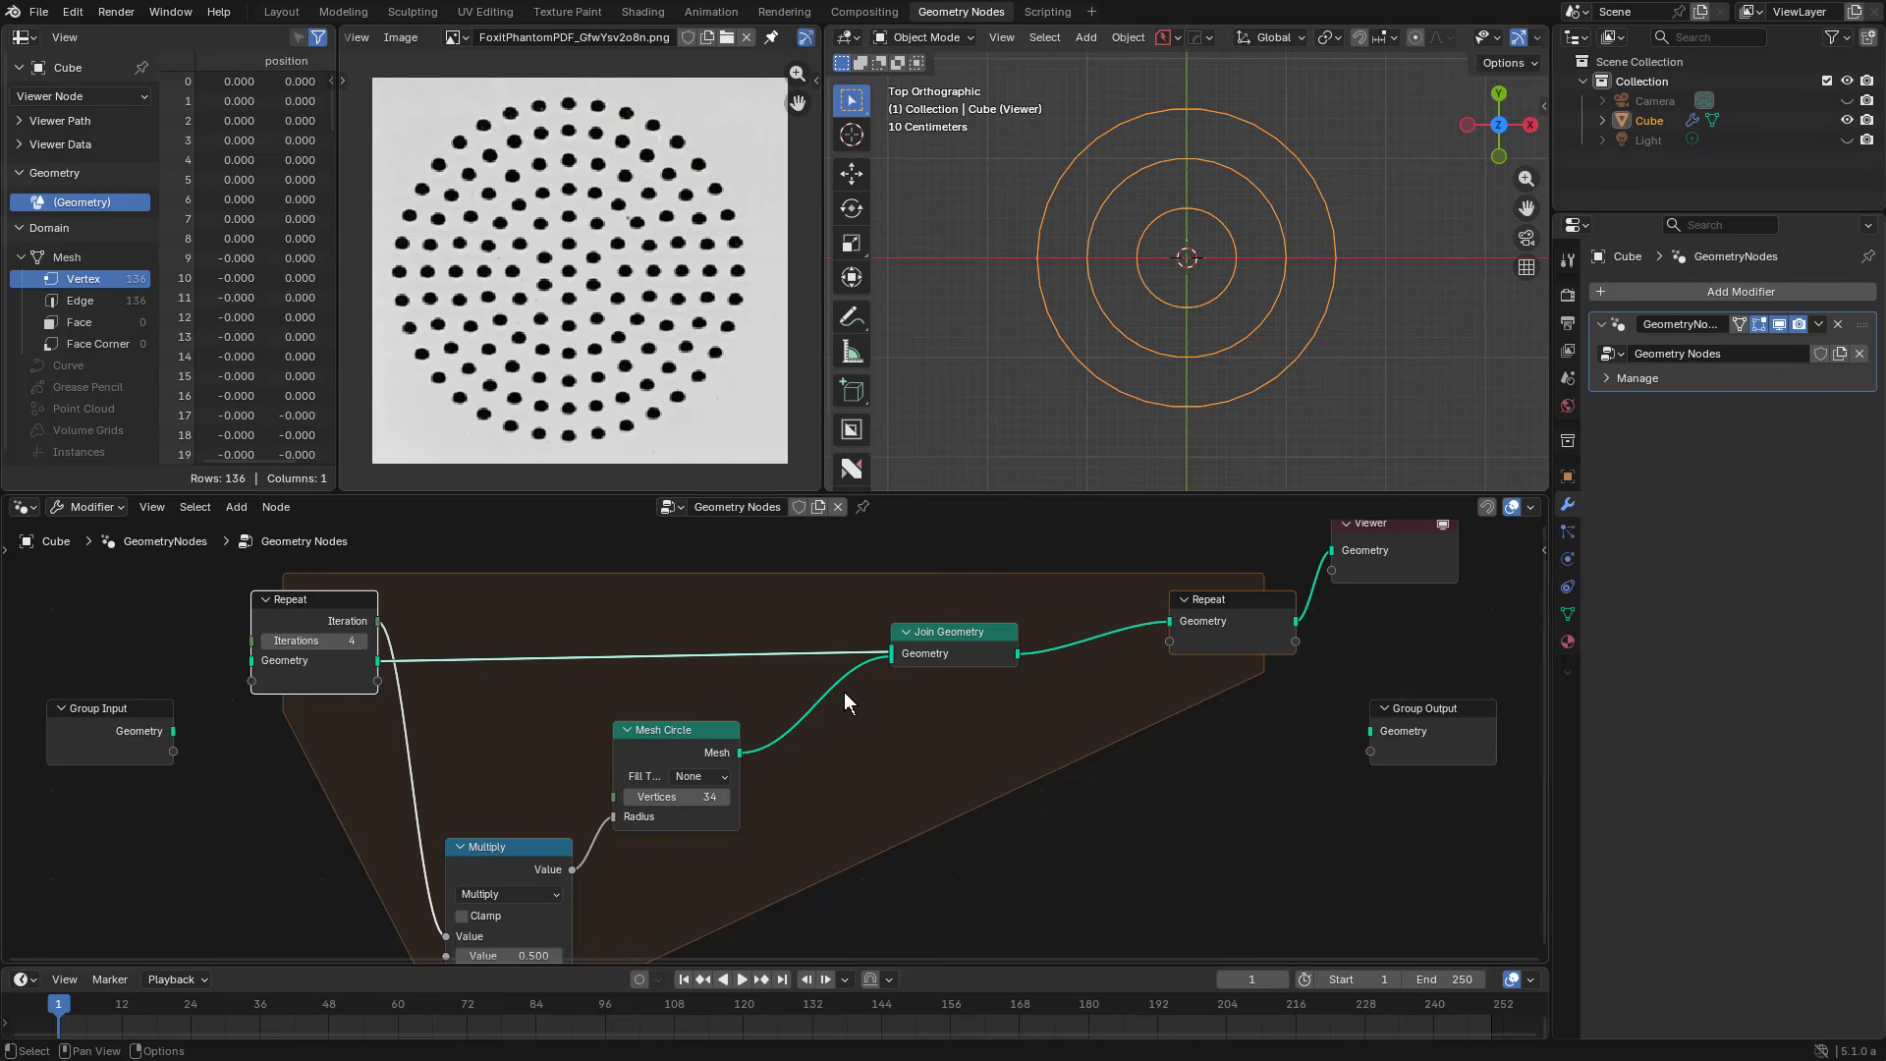
key("n")
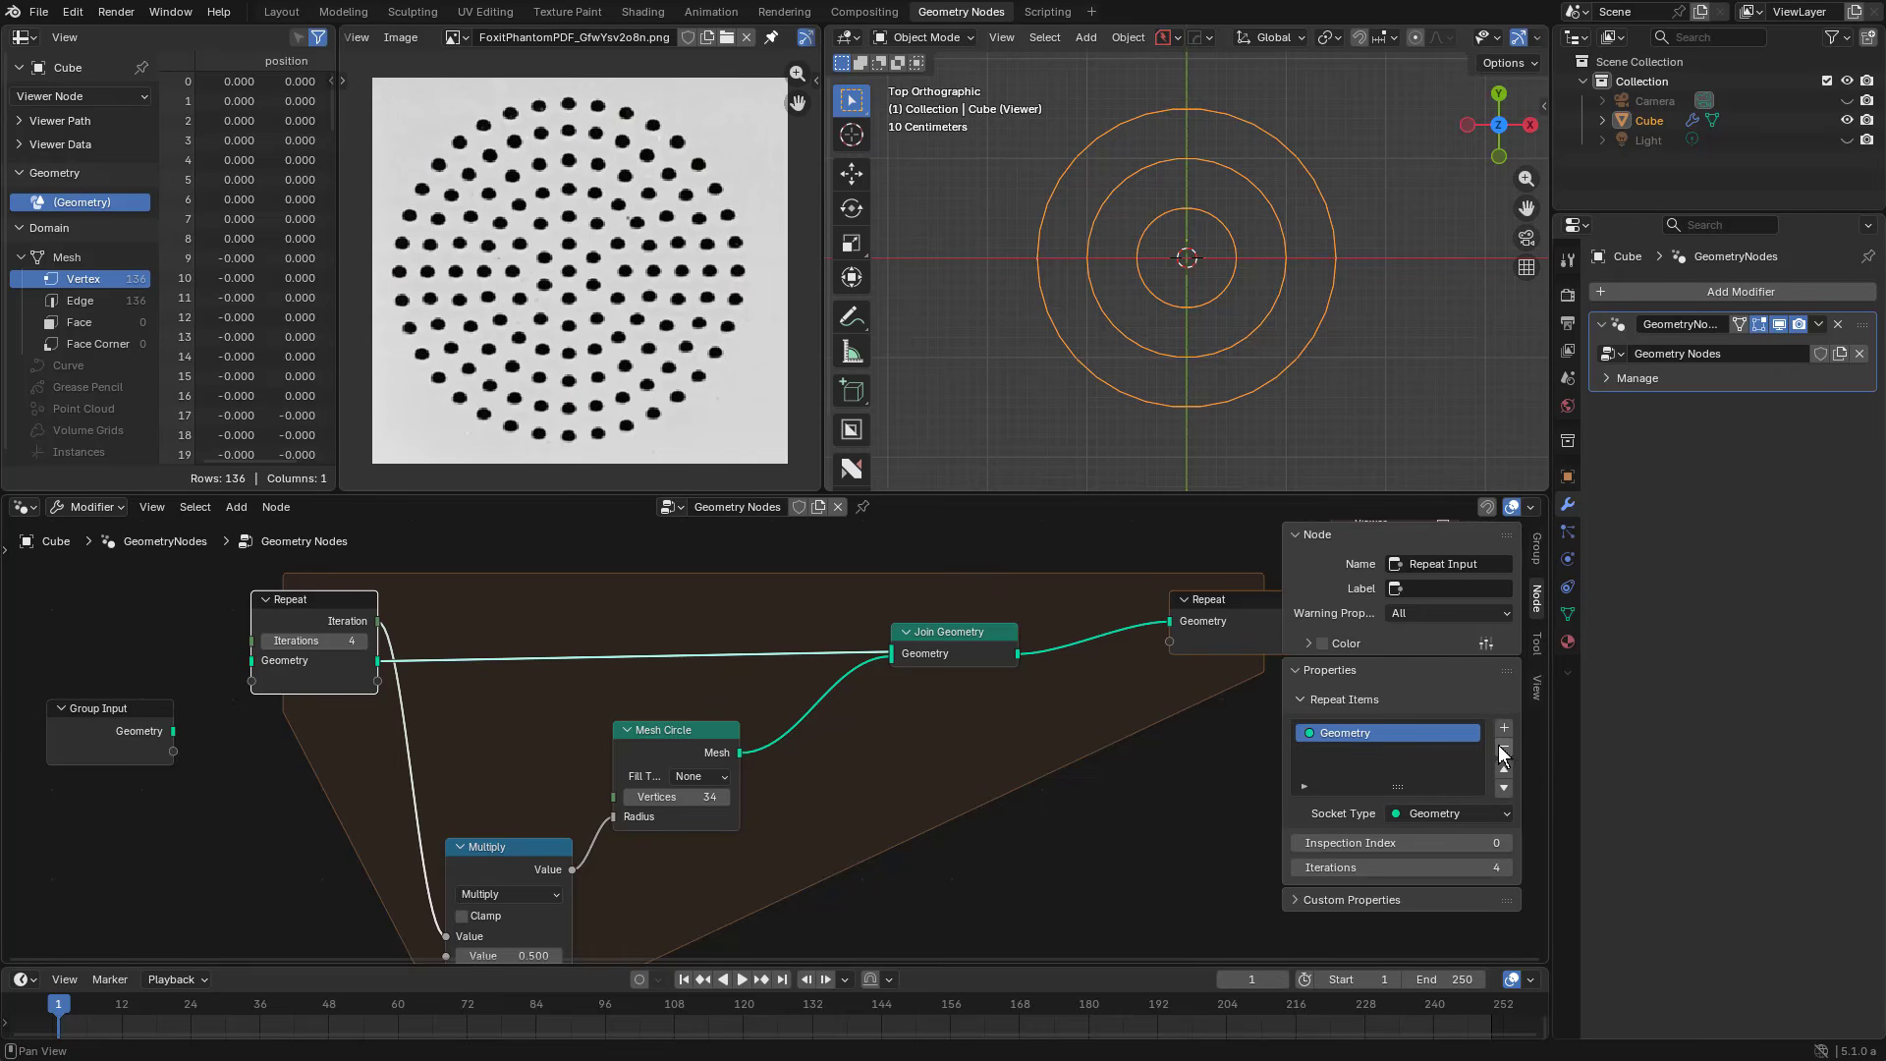
left_click(1503, 729)
left_click(1382, 810)
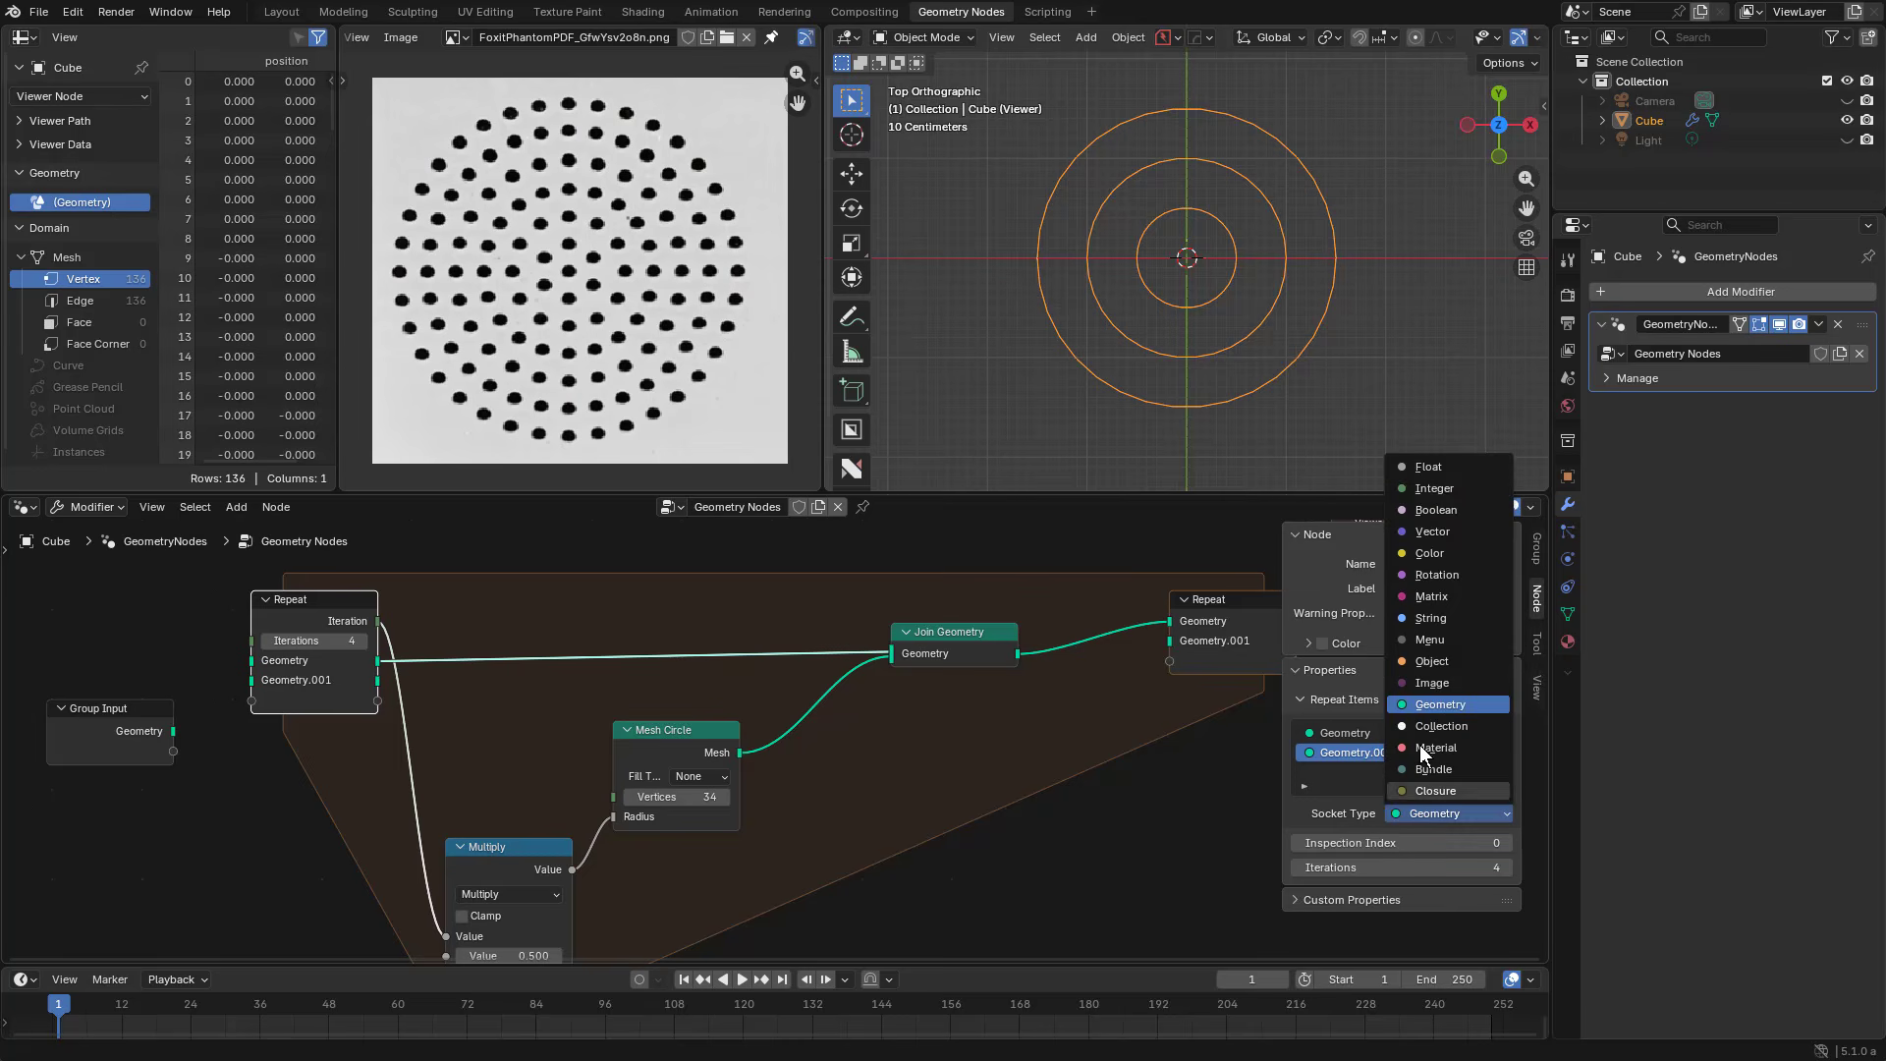
left_click(1446, 490)
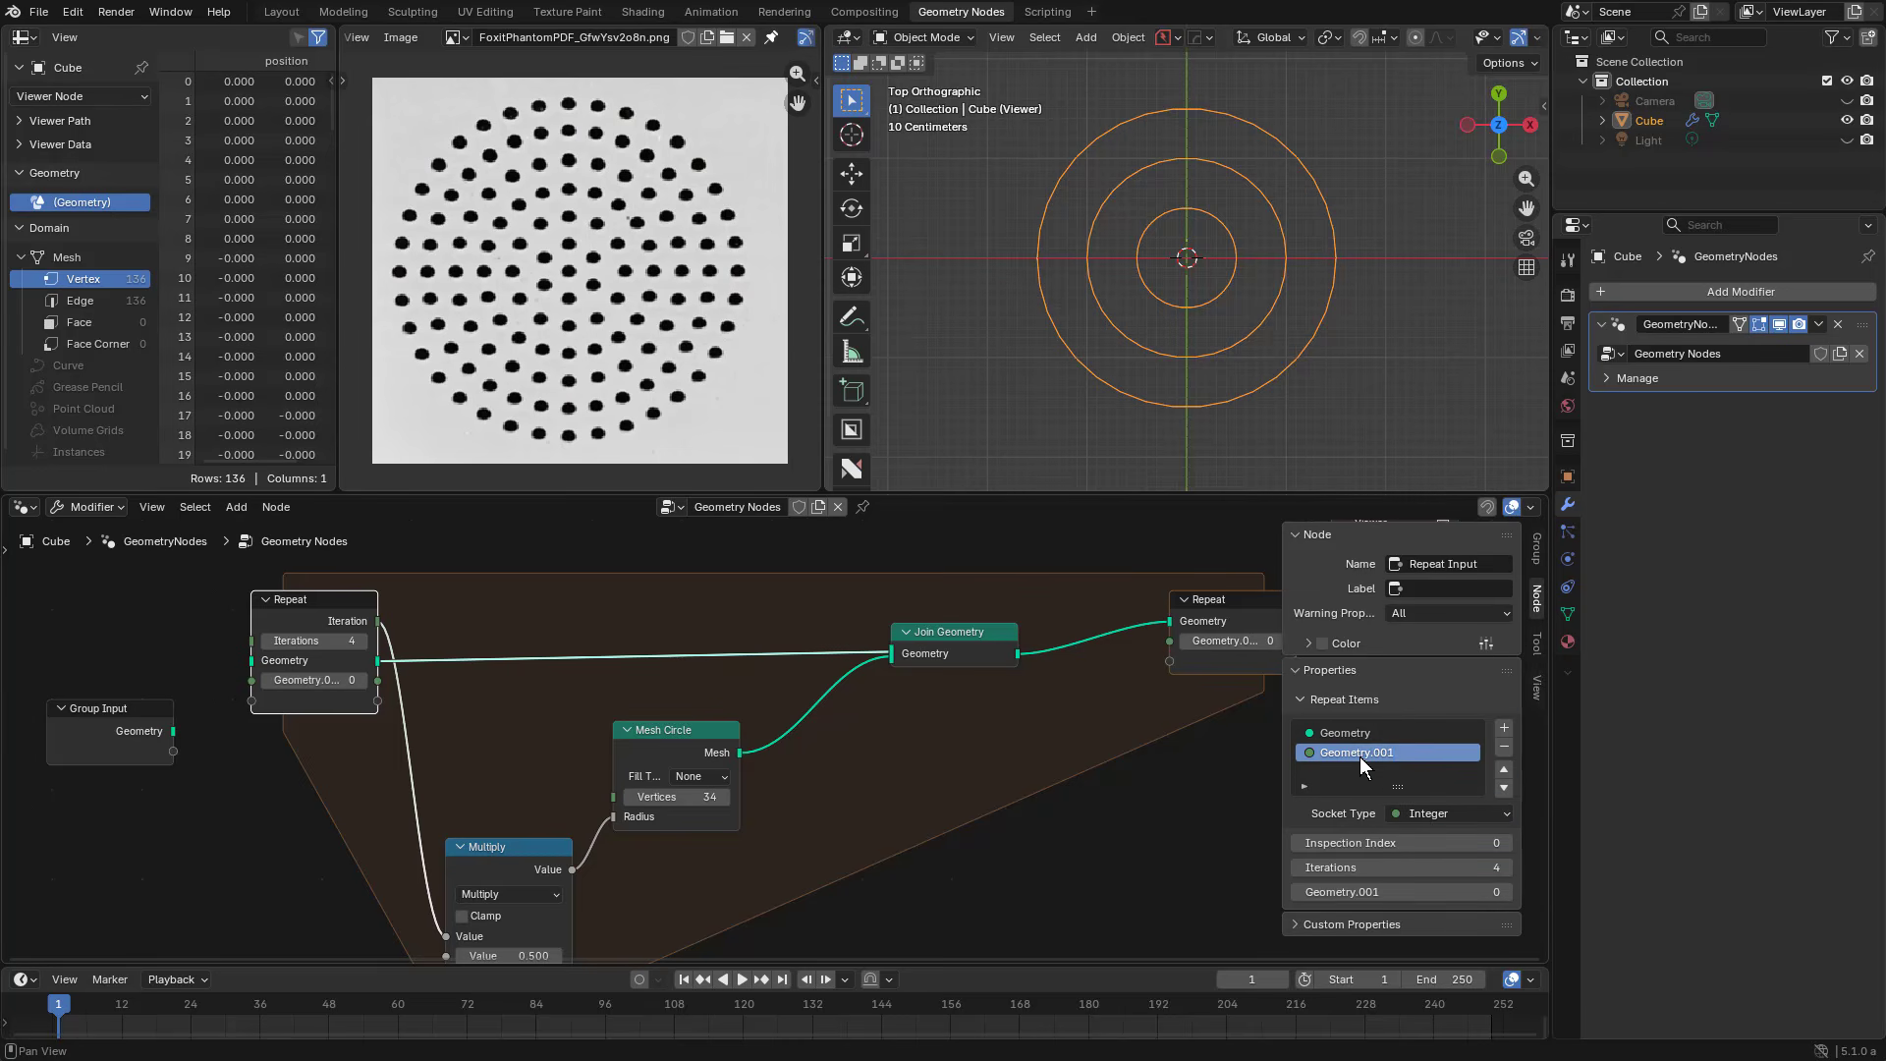
double_click(1362, 754)
type("valu")
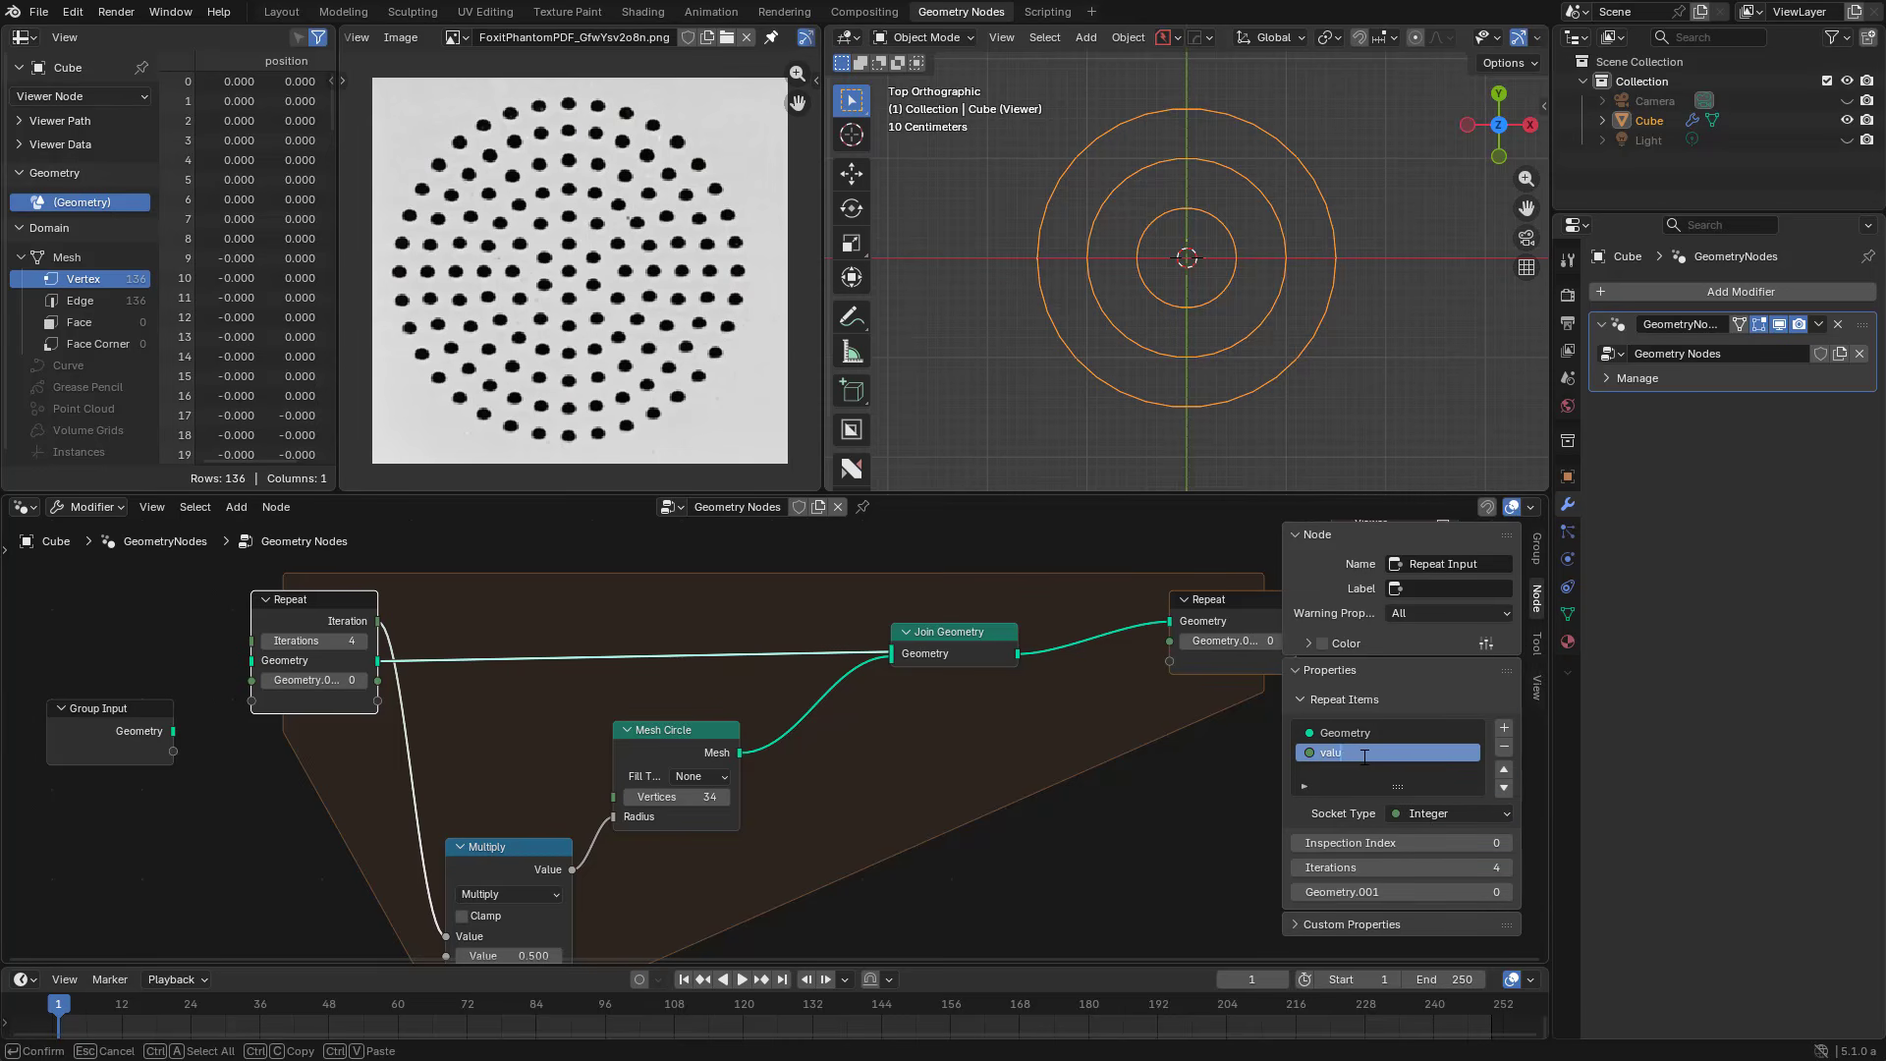
type("e")
key("Return")
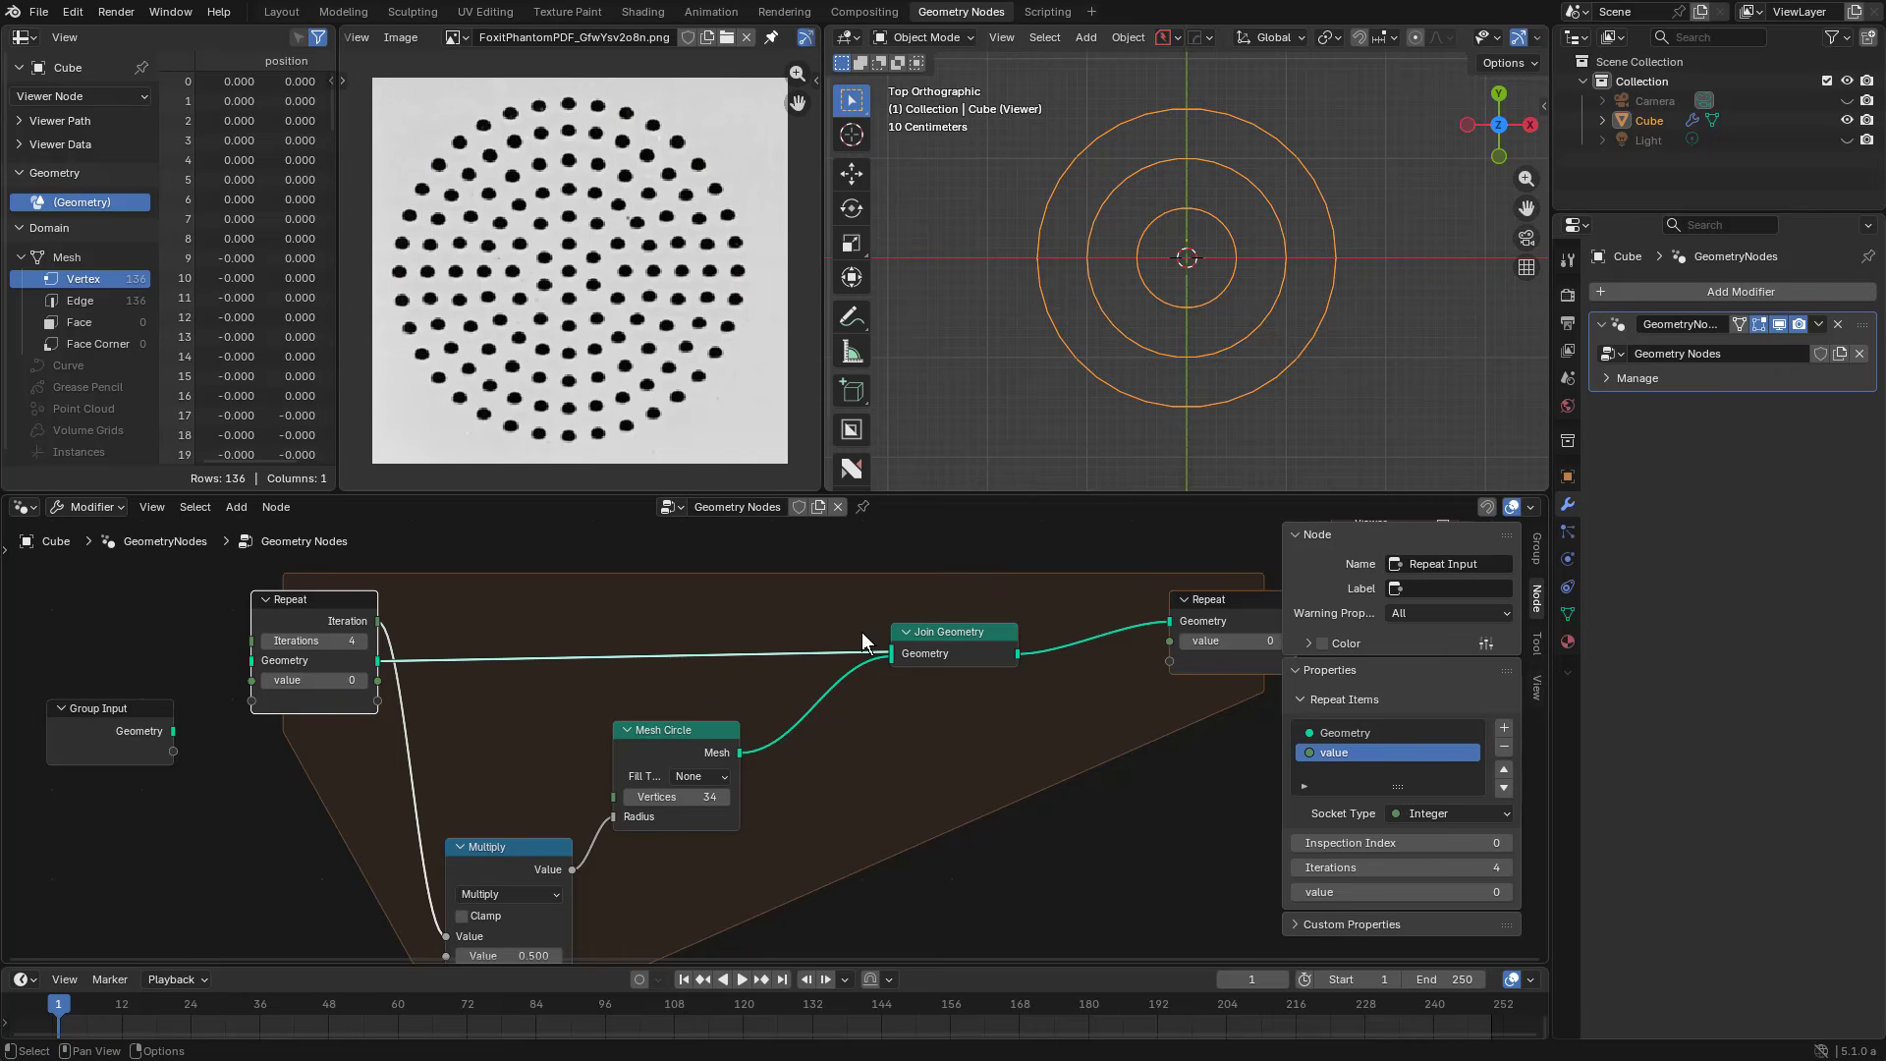
left_click_drag(379, 685, 941, 774)
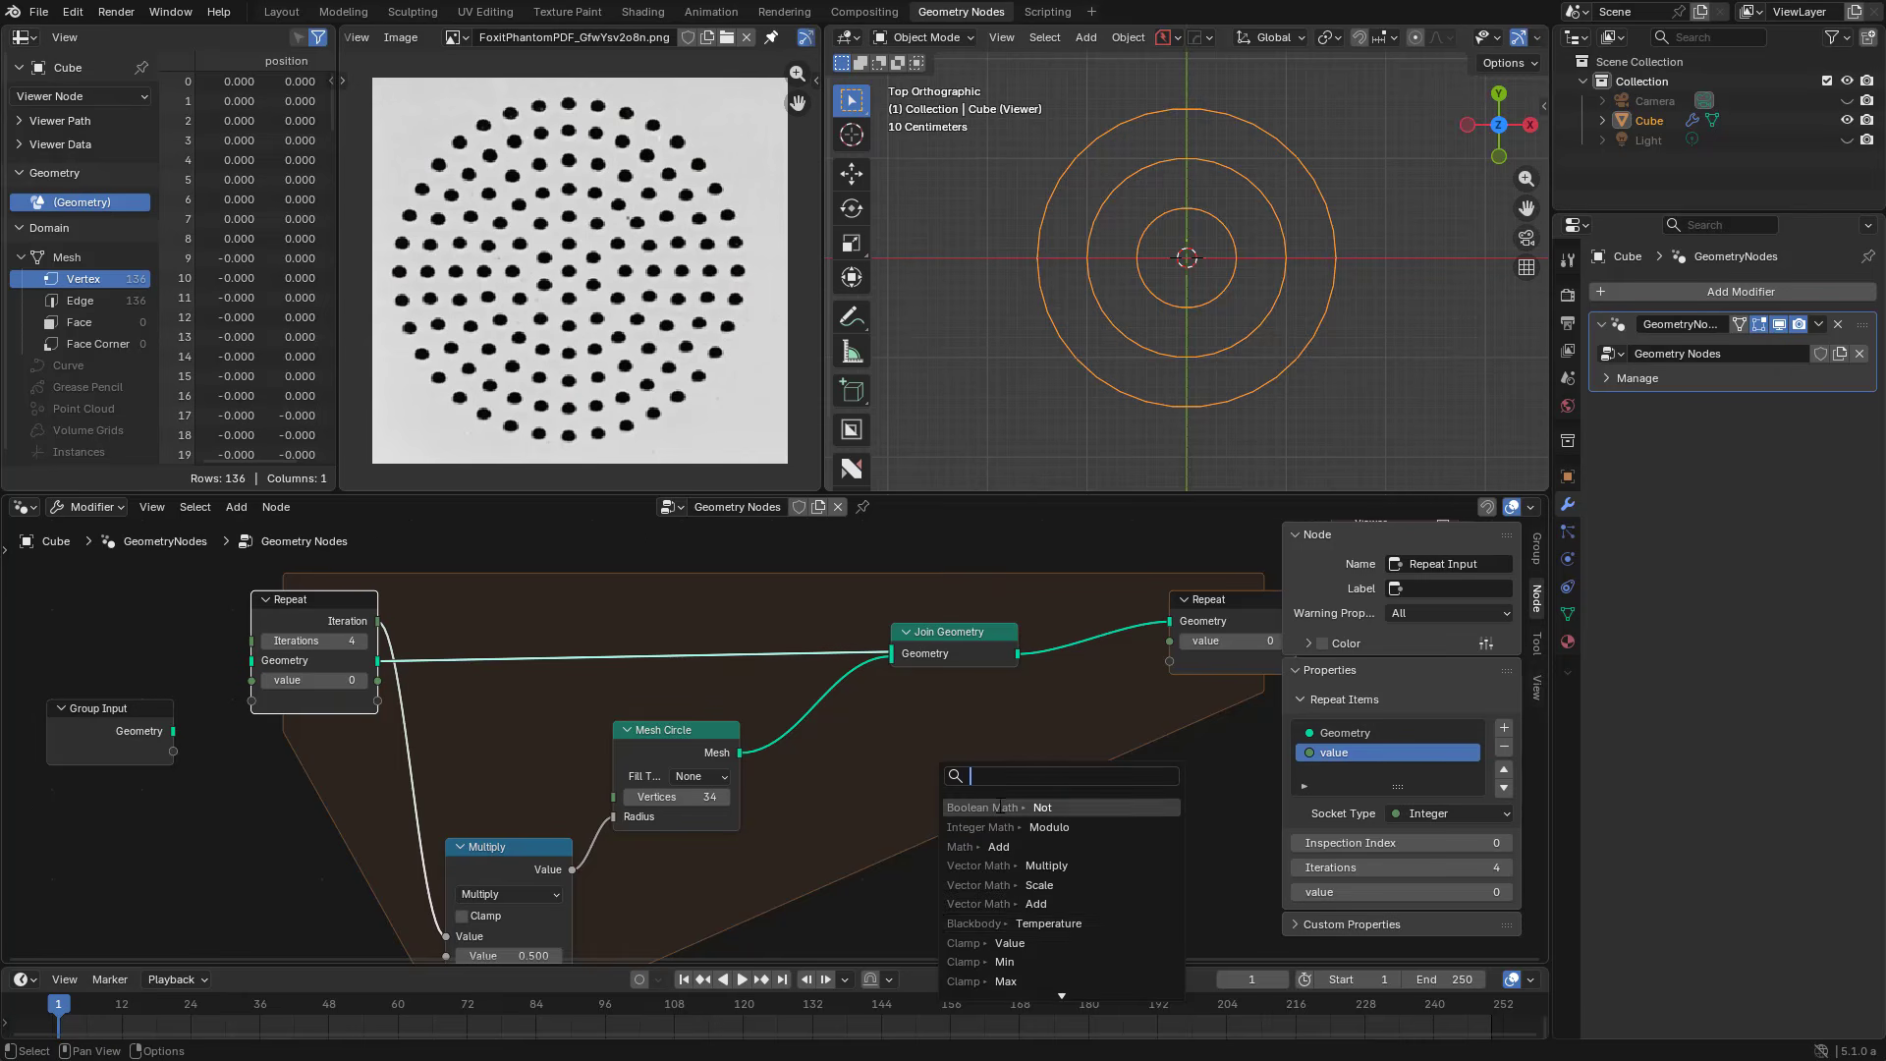
left_click(1016, 847)
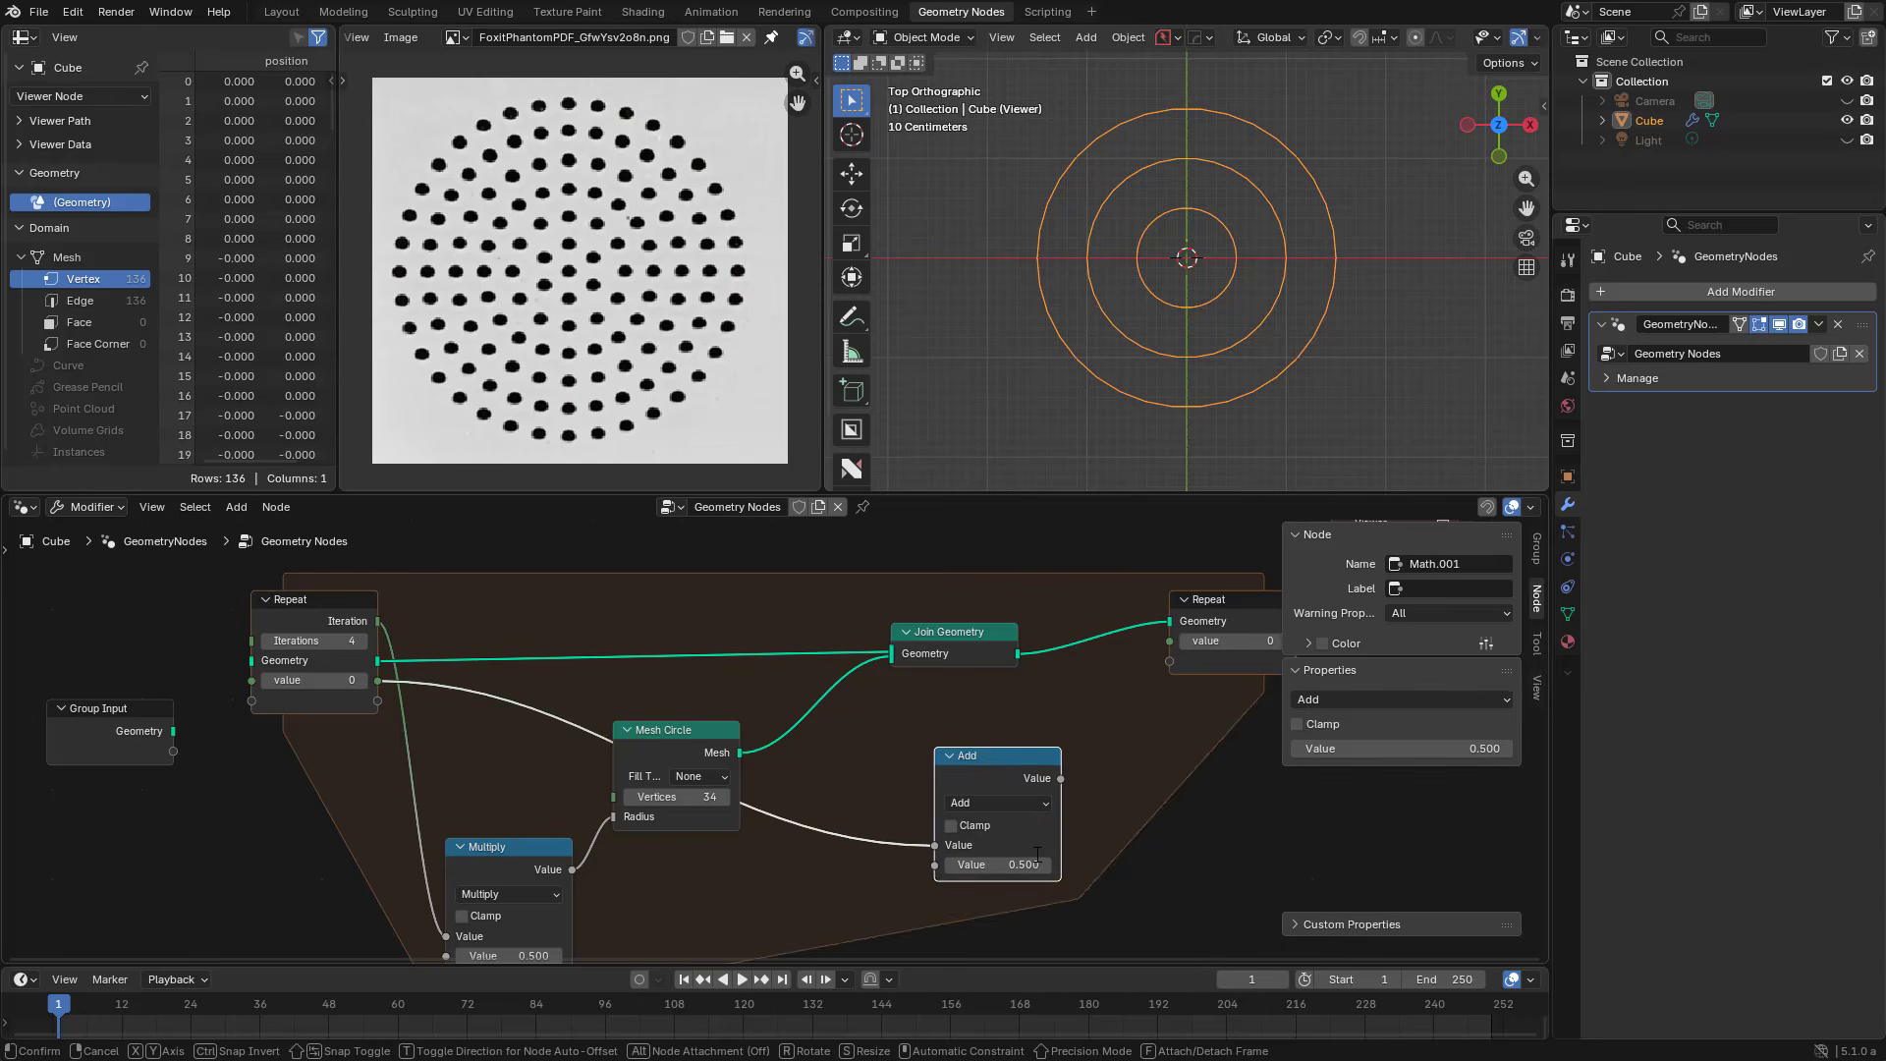
key("x")
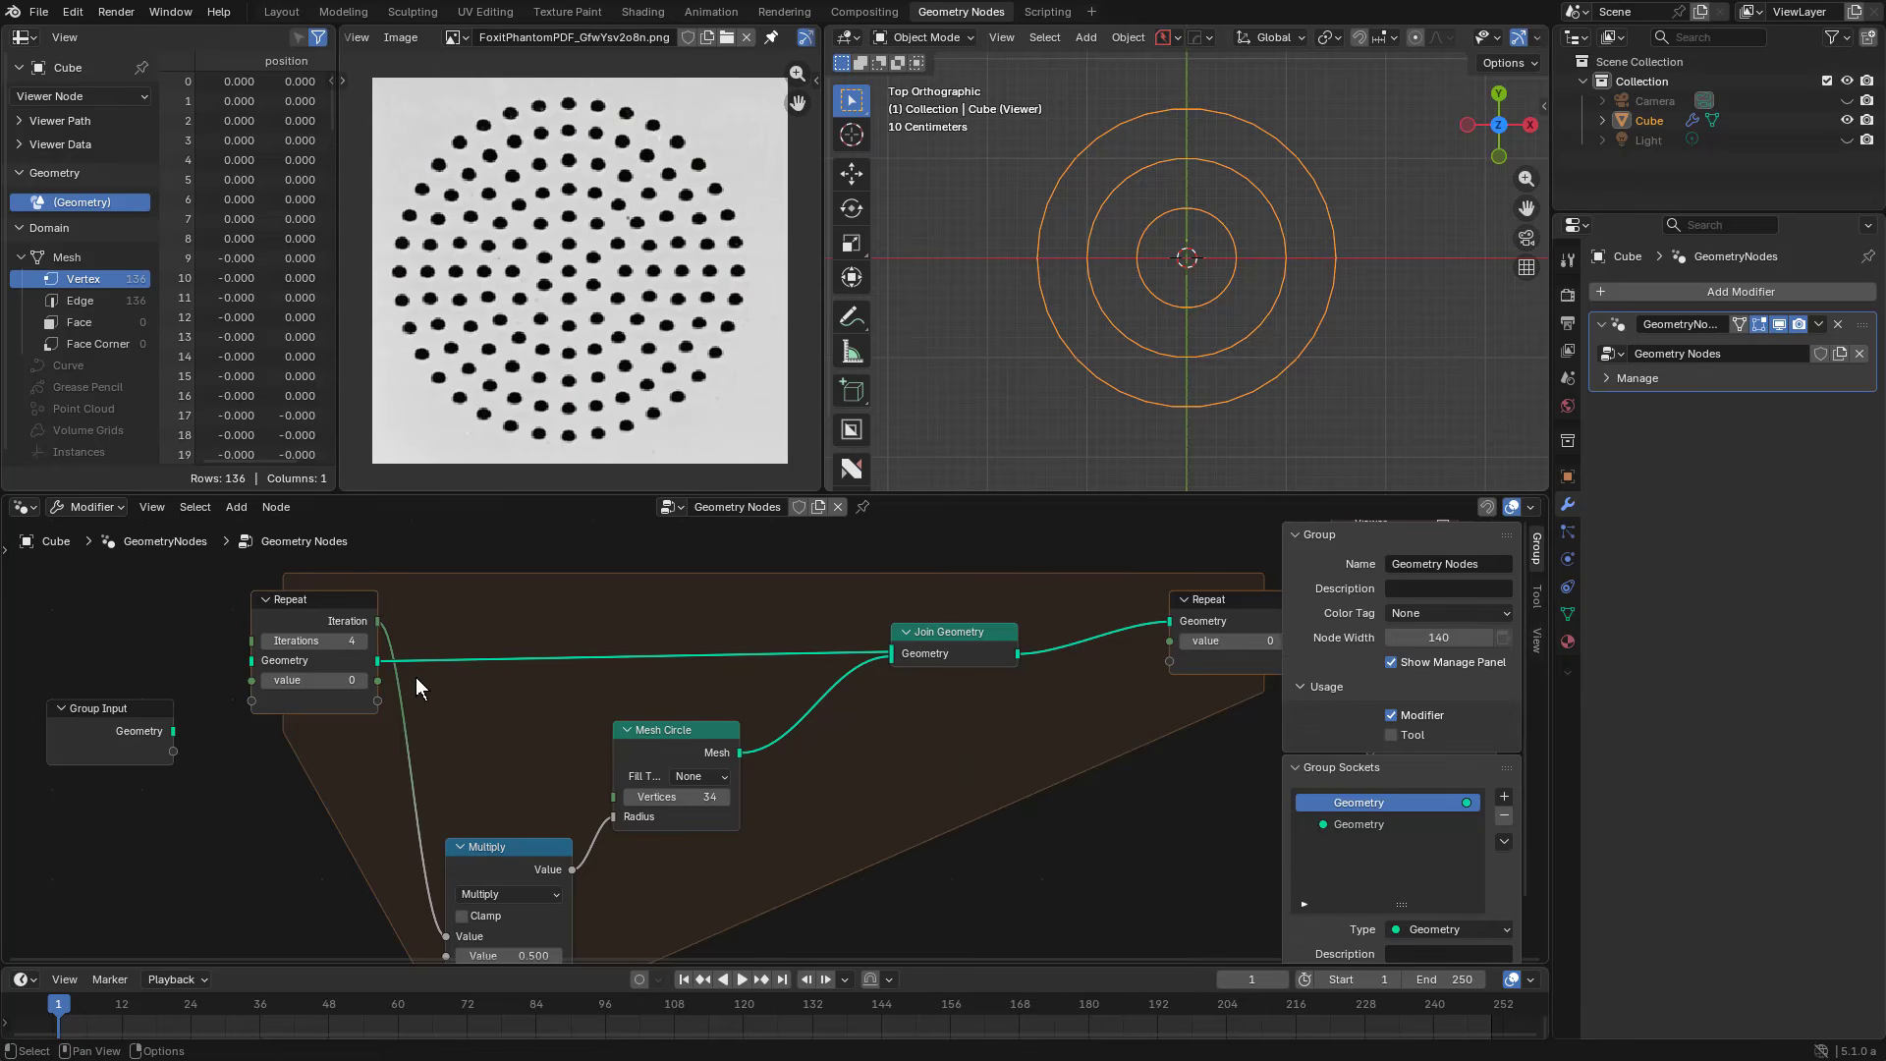
Step: Add an Integer Math node set to Add below Join Geometry, fed by the Repeat input's value output
left_click_drag(377, 680, 969, 804)
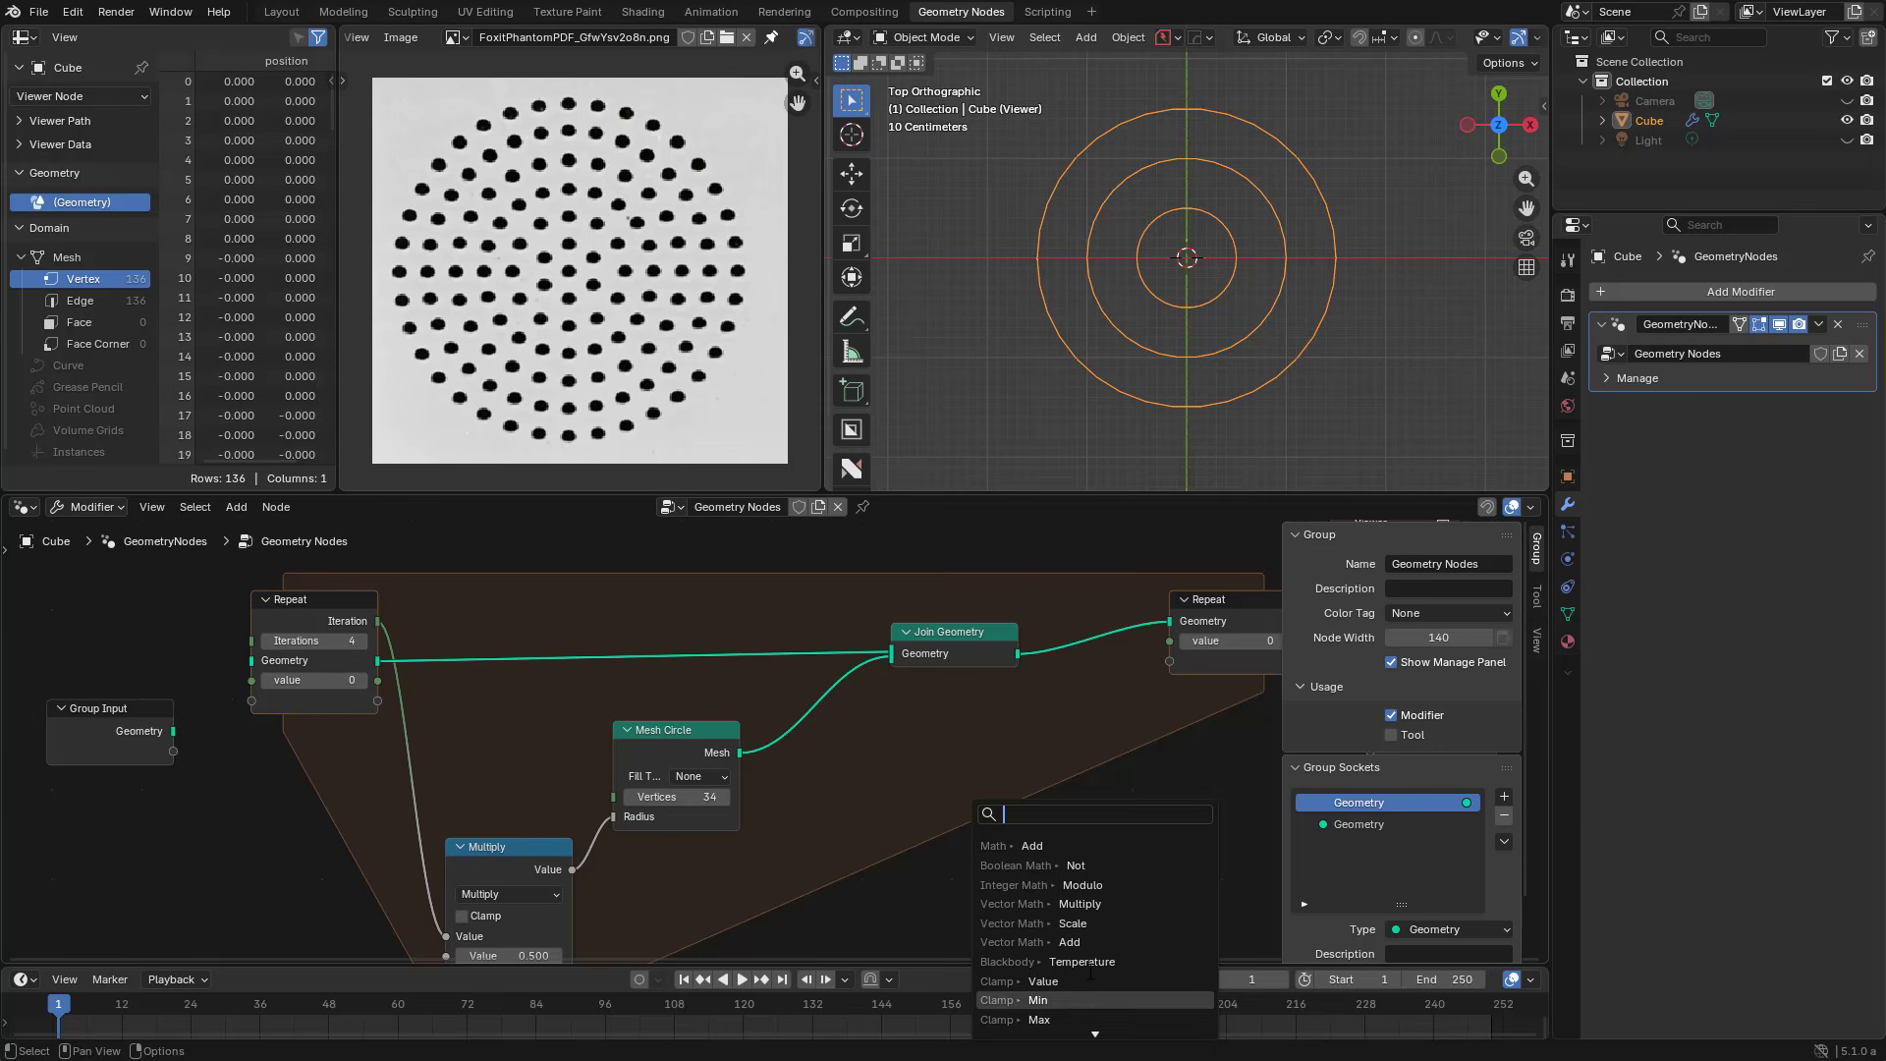
type("integ")
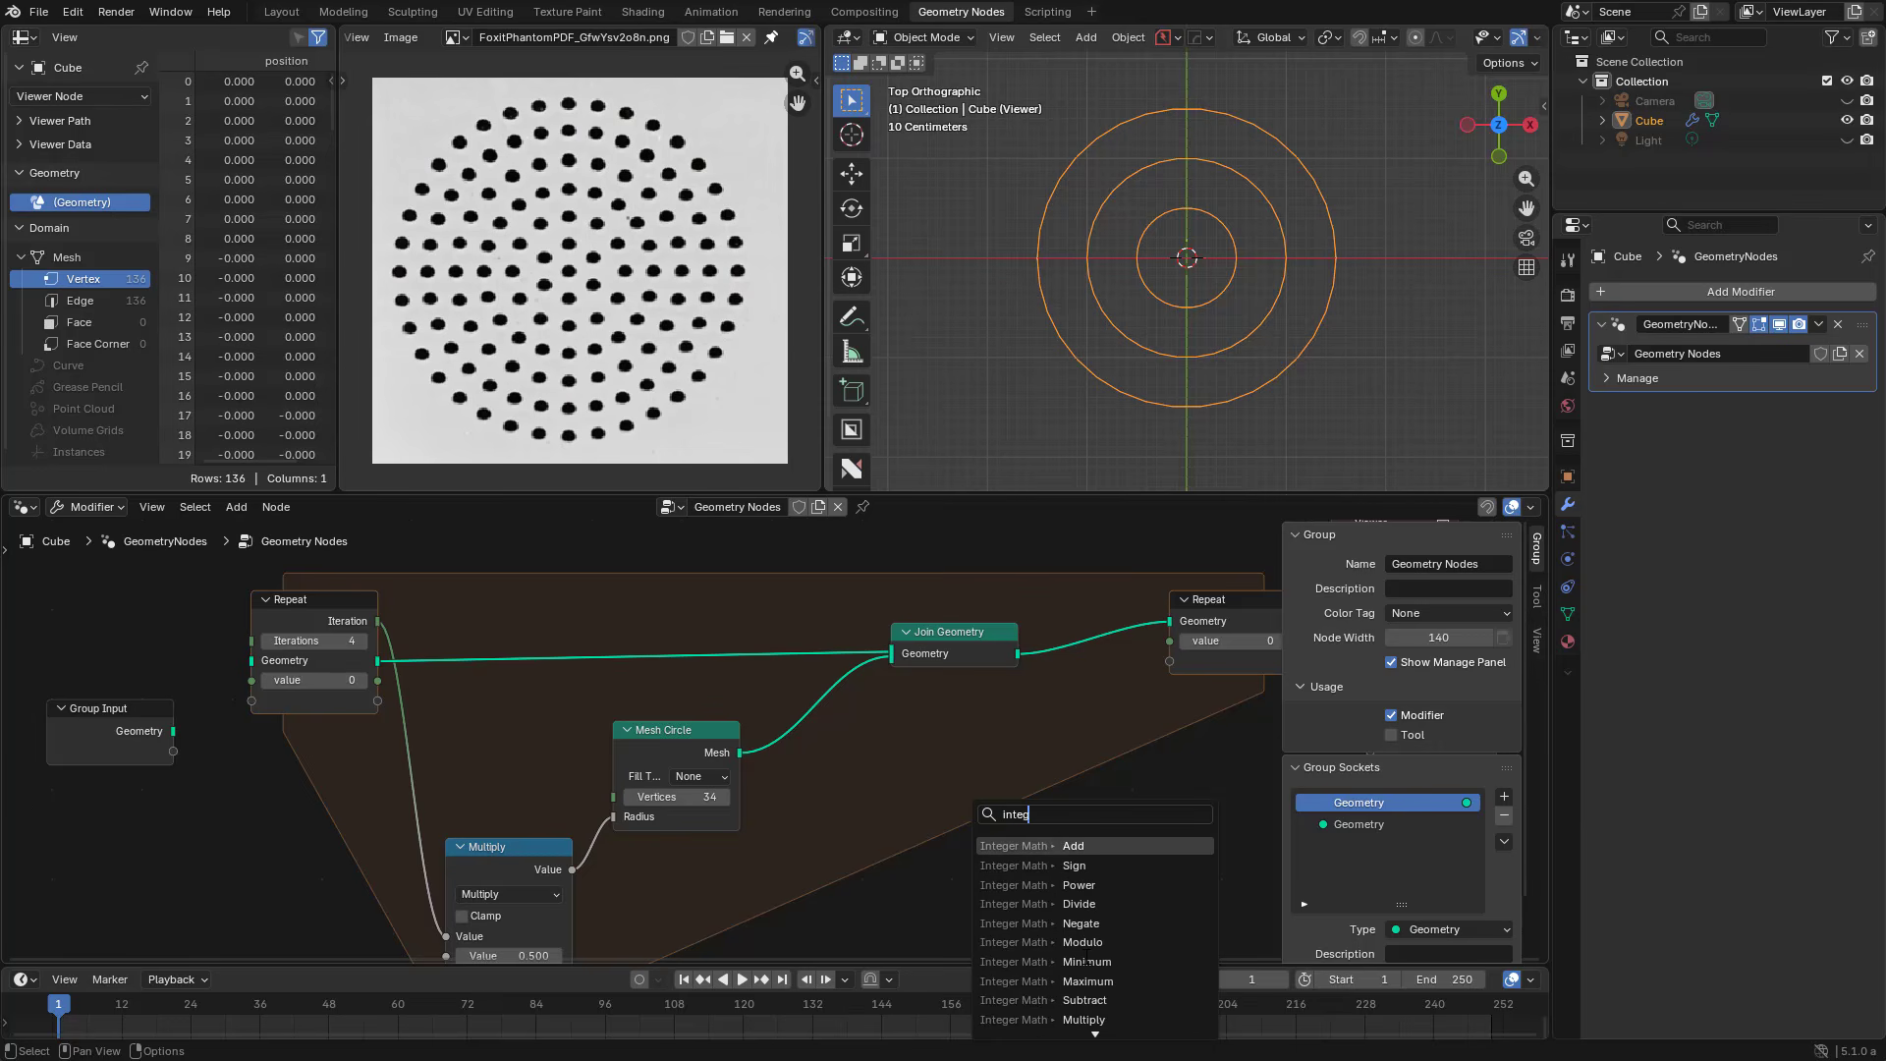
key("Return")
left_click(938, 803)
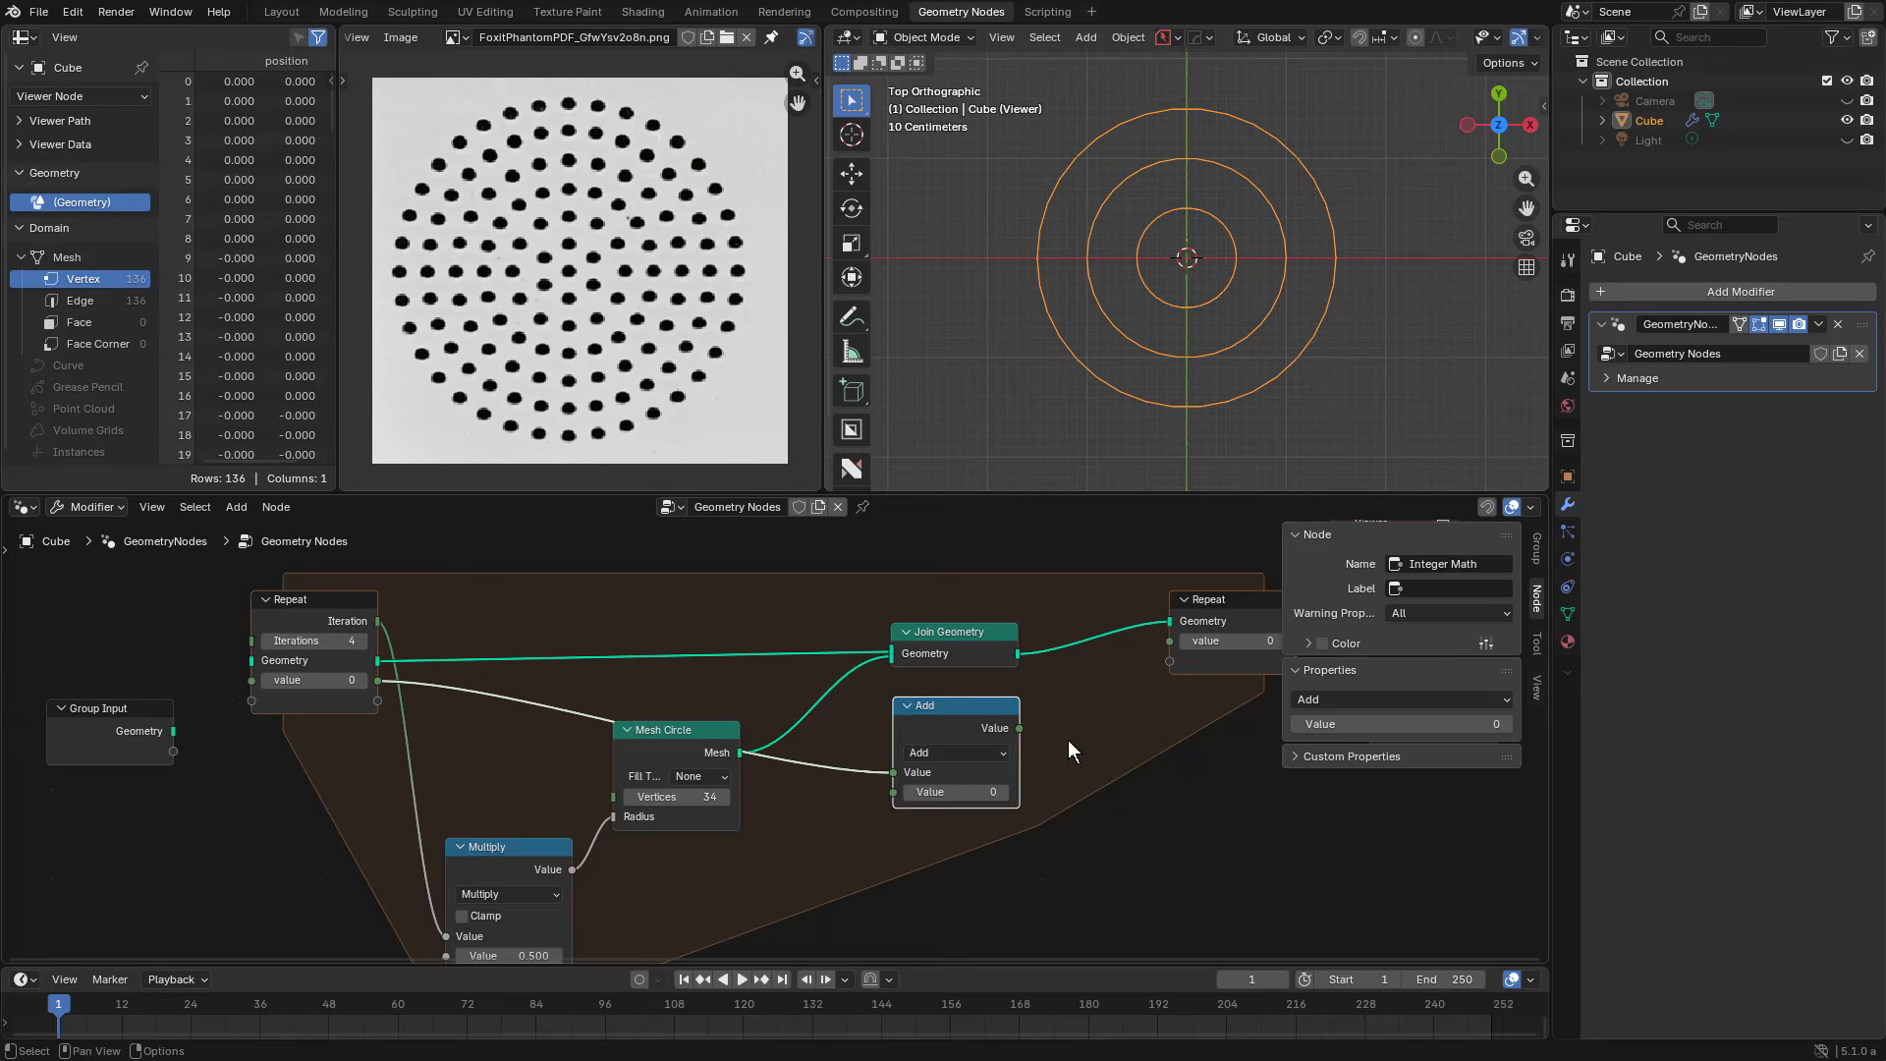
Step: Set the Integer Add node's second Value to 3 and link its result to the Repeat output's value socket
scroll(946, 793, "up", 2)
middle_click_drag(1069, 741, 890, 771)
scroll(617, 759, "down", 1)
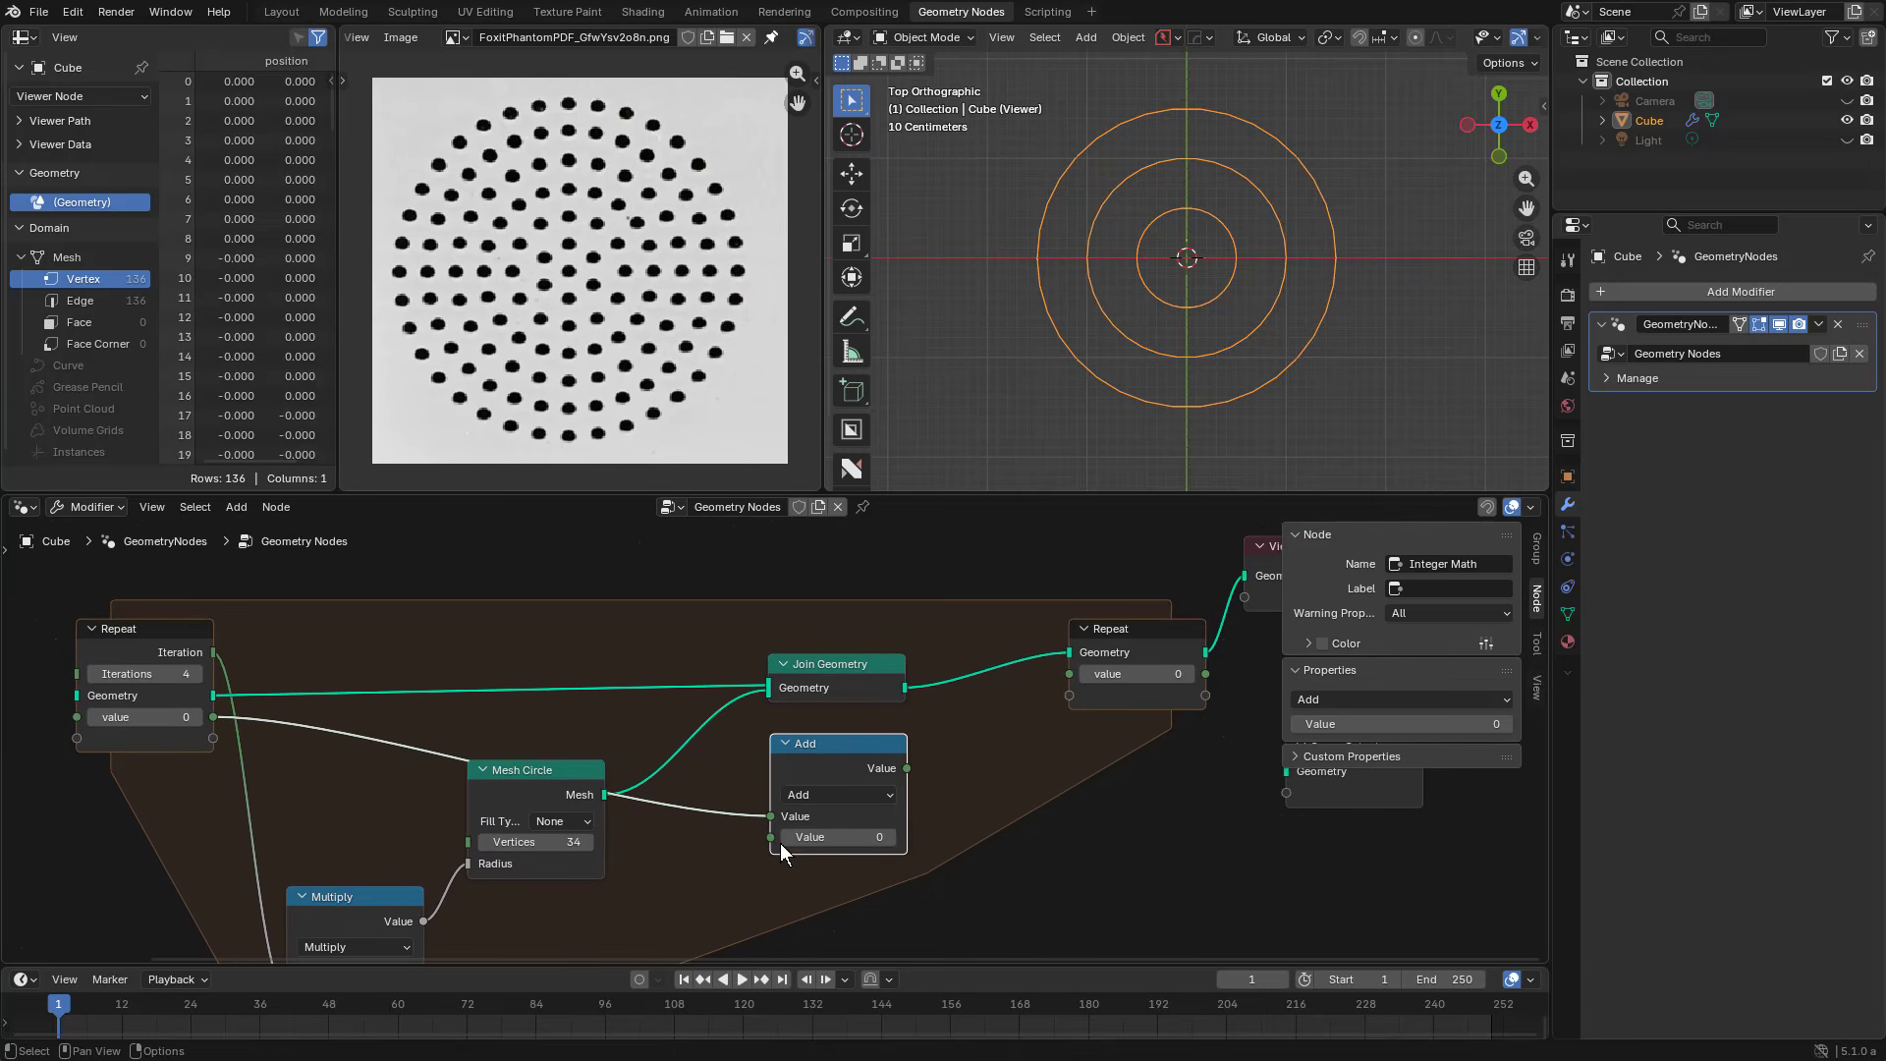
left_click_drag(890, 833, 928, 833)
left_click_drag(906, 767, 1069, 674)
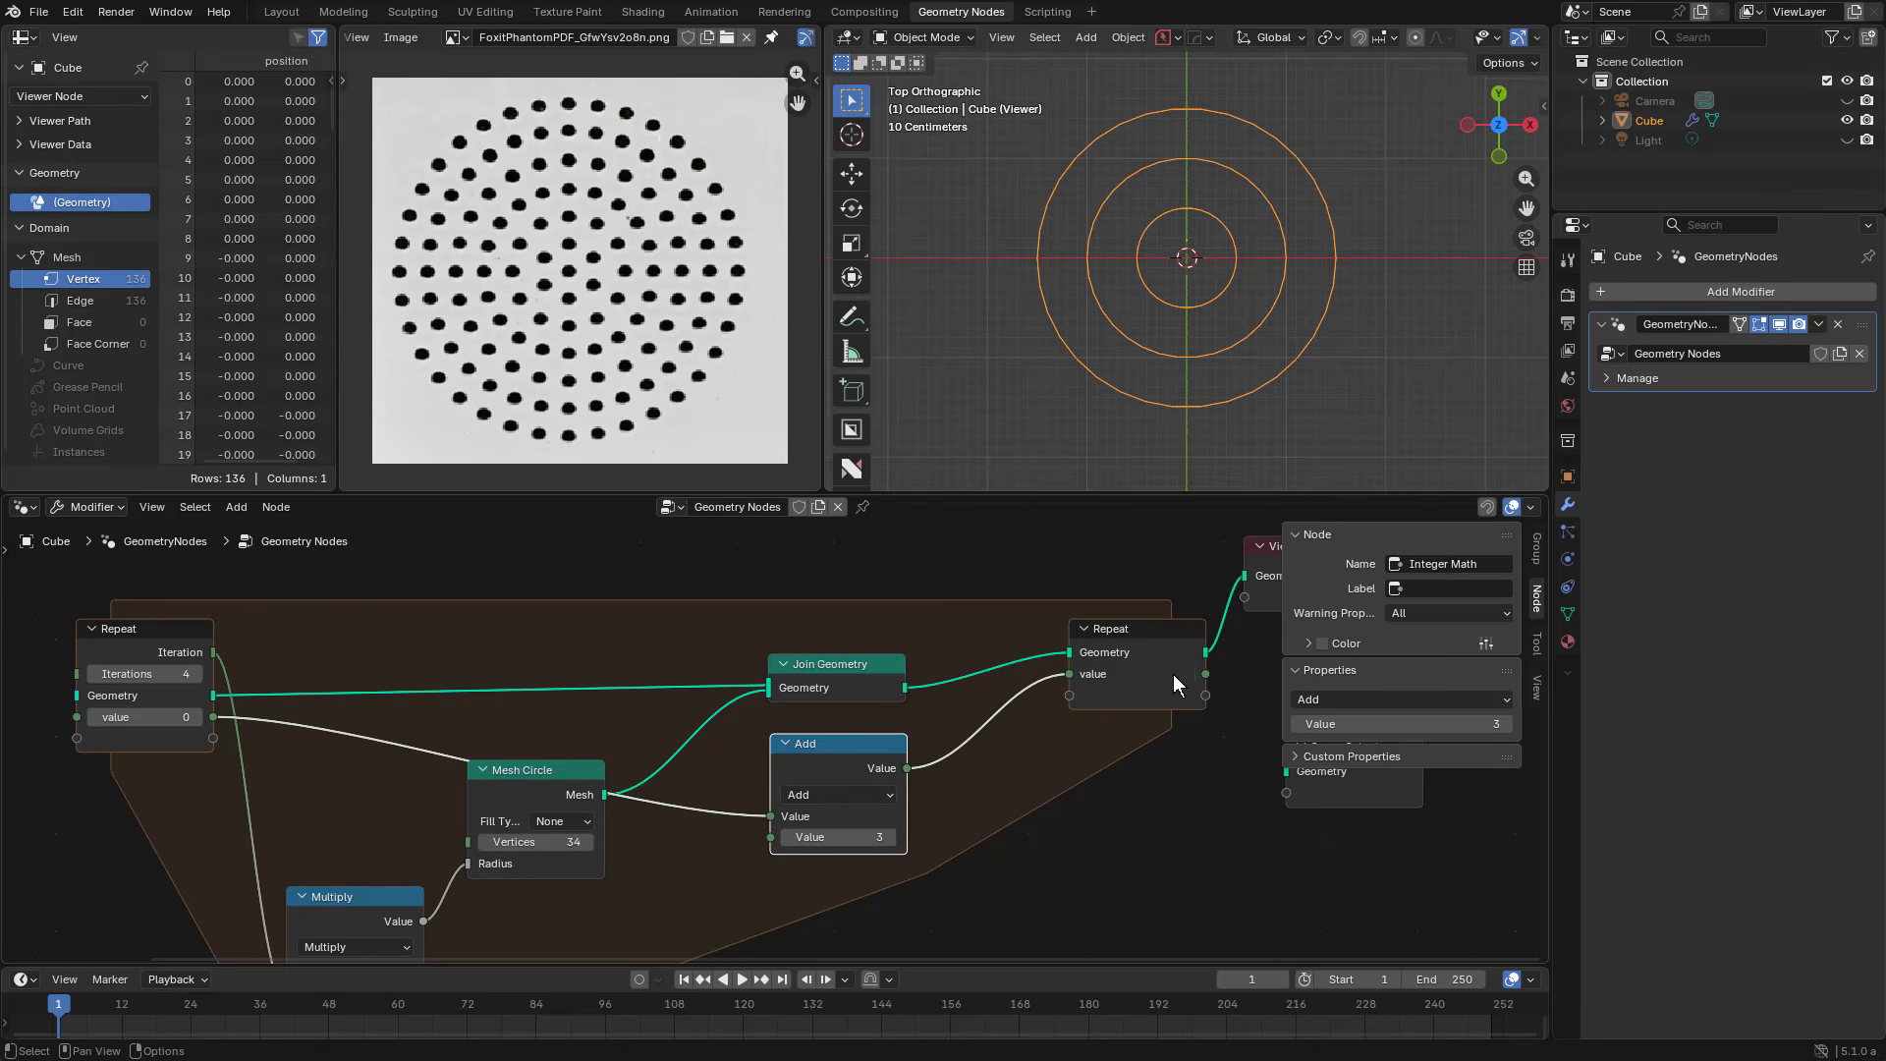
Step: Link the Repeat input's value to the Mesh Circle's Vertices and set the Integer Add node's second Value to 6
middle_click_drag(294, 757, 507, 702)
left_click_drag(493, 659, 740, 794)
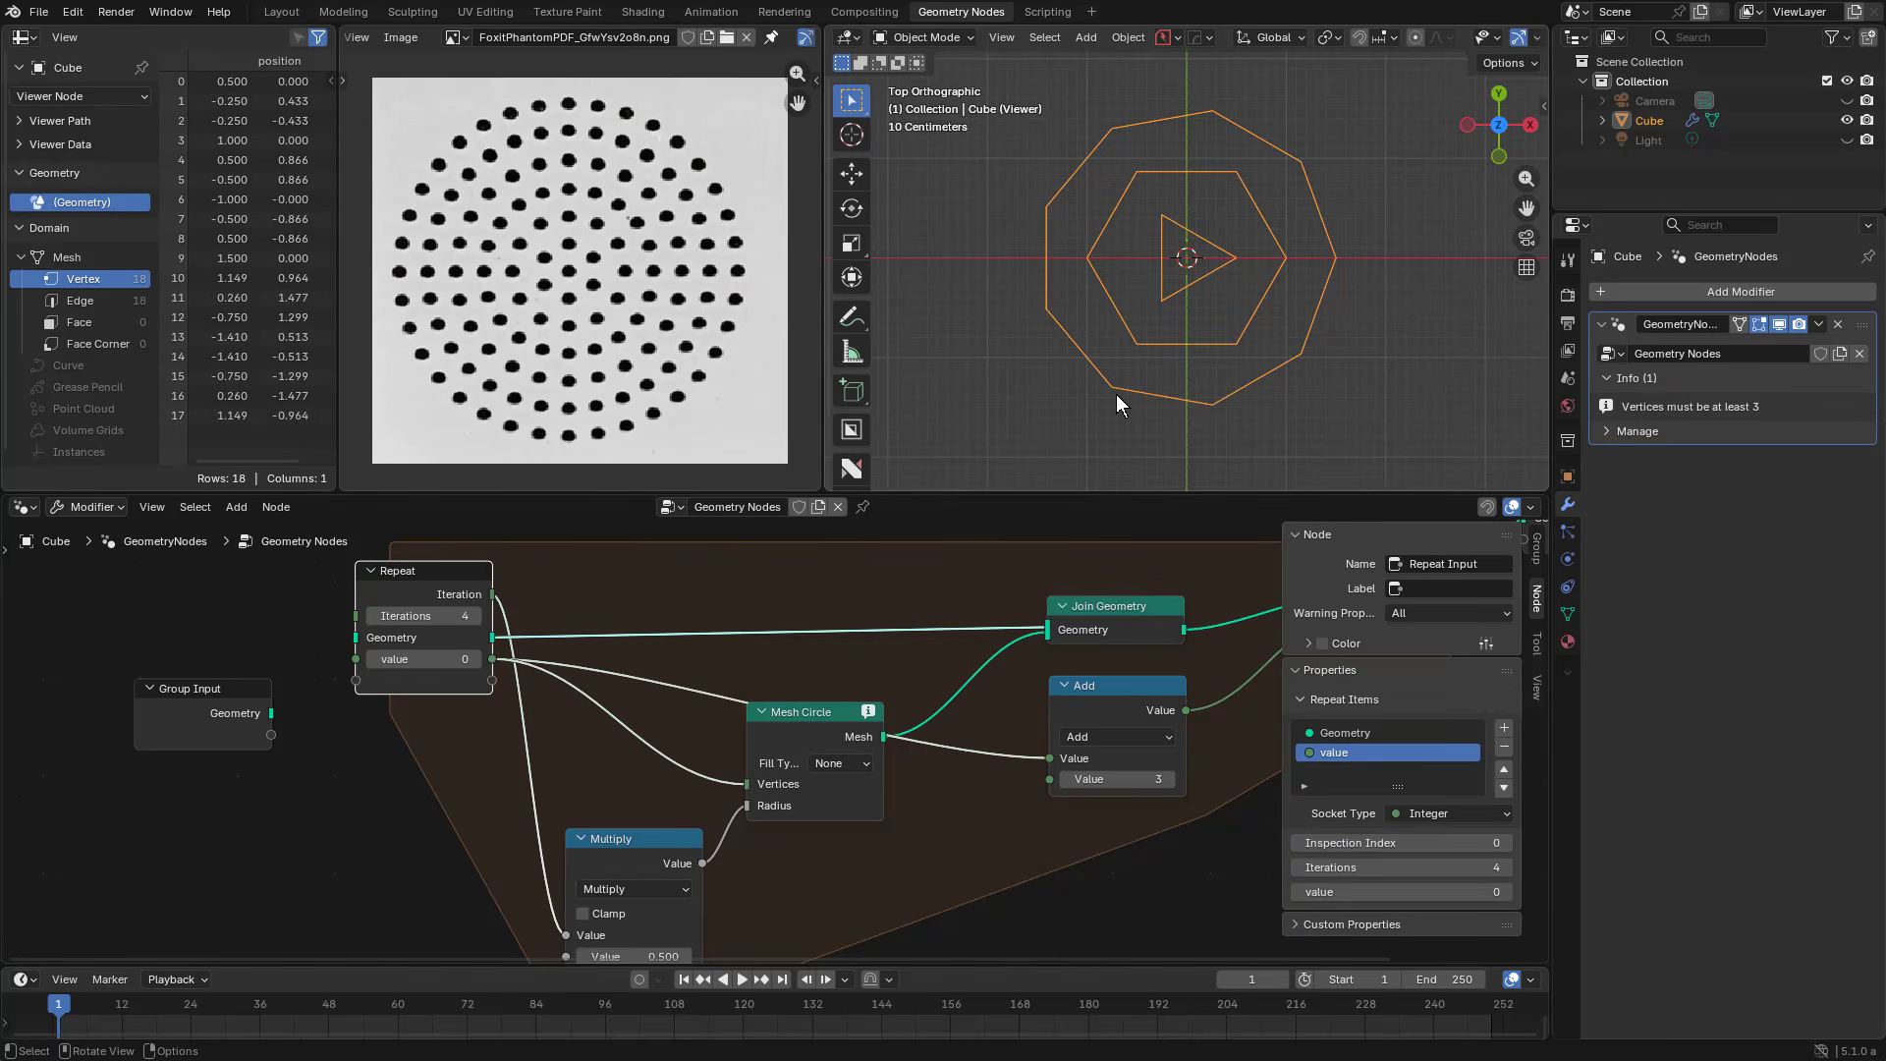
middle_click_drag(611, 715, 726, 554)
left_click_drag(727, 700, 736, 704)
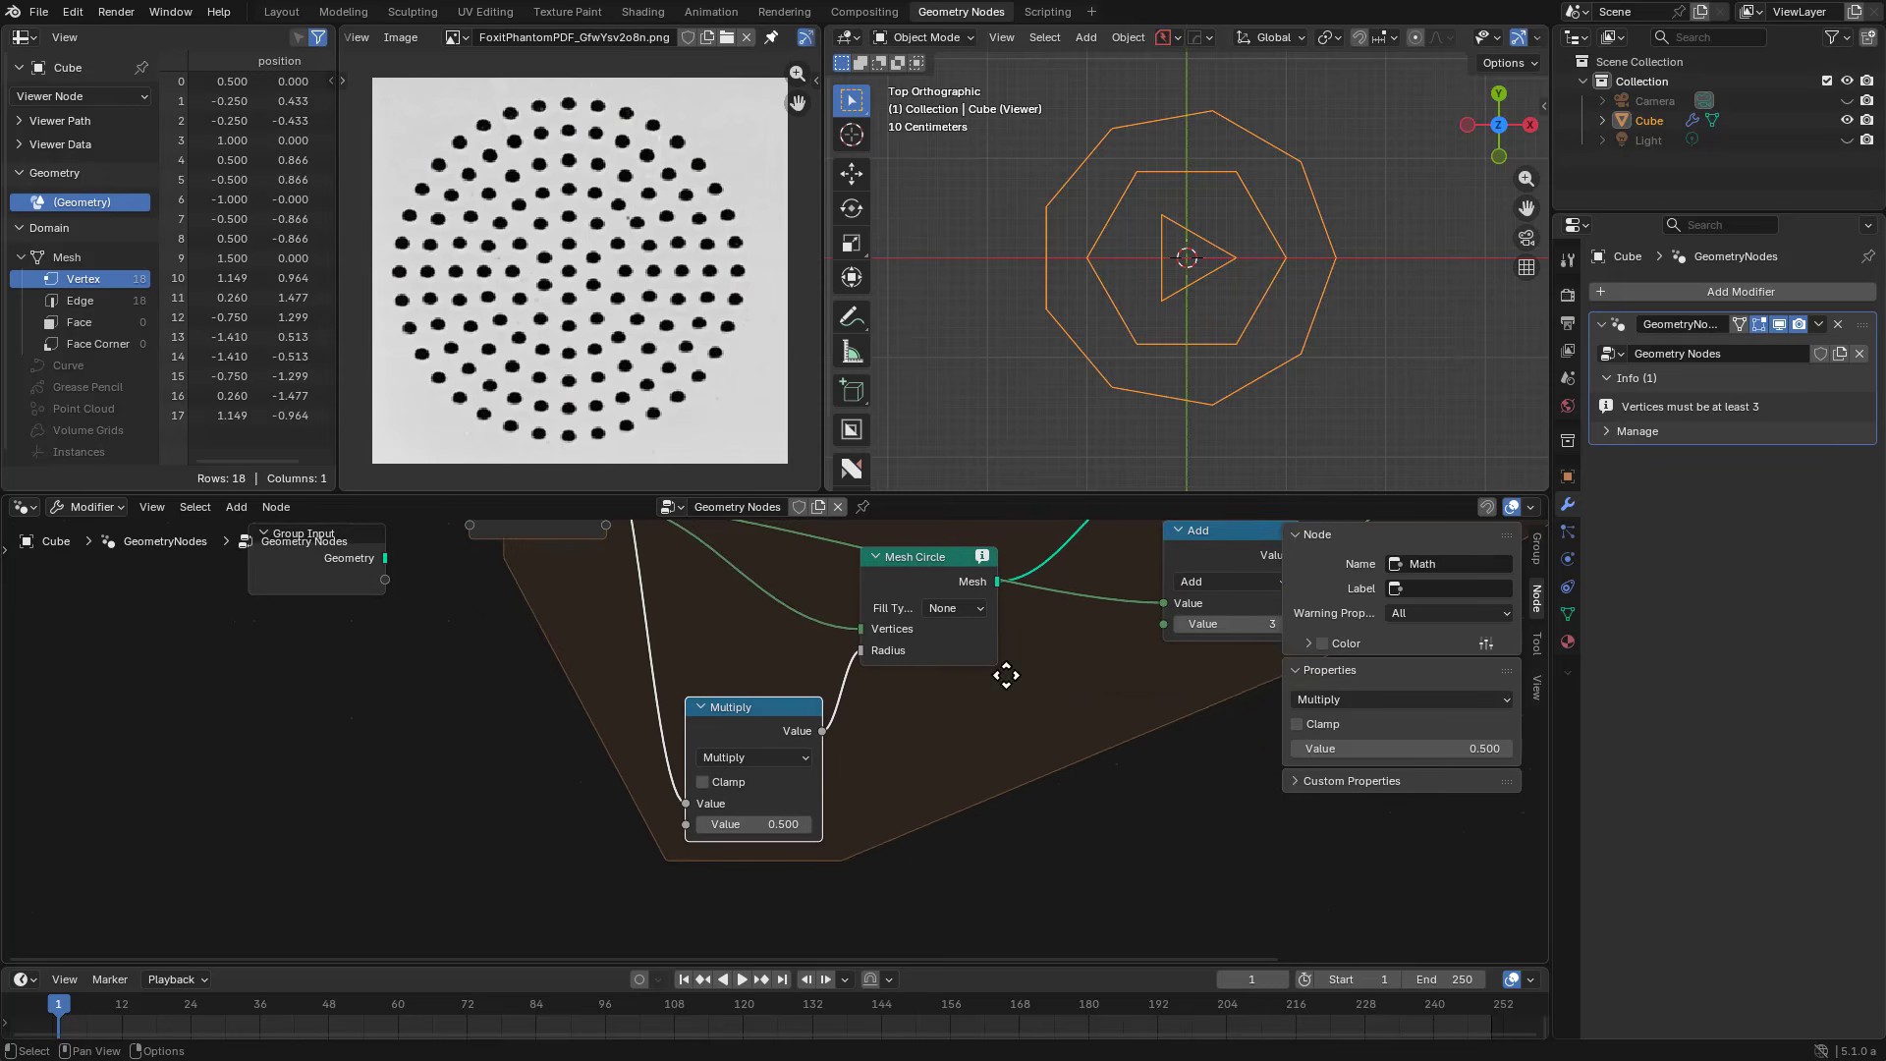
key("Home")
left_click(1053, 718)
left_click(1057, 719)
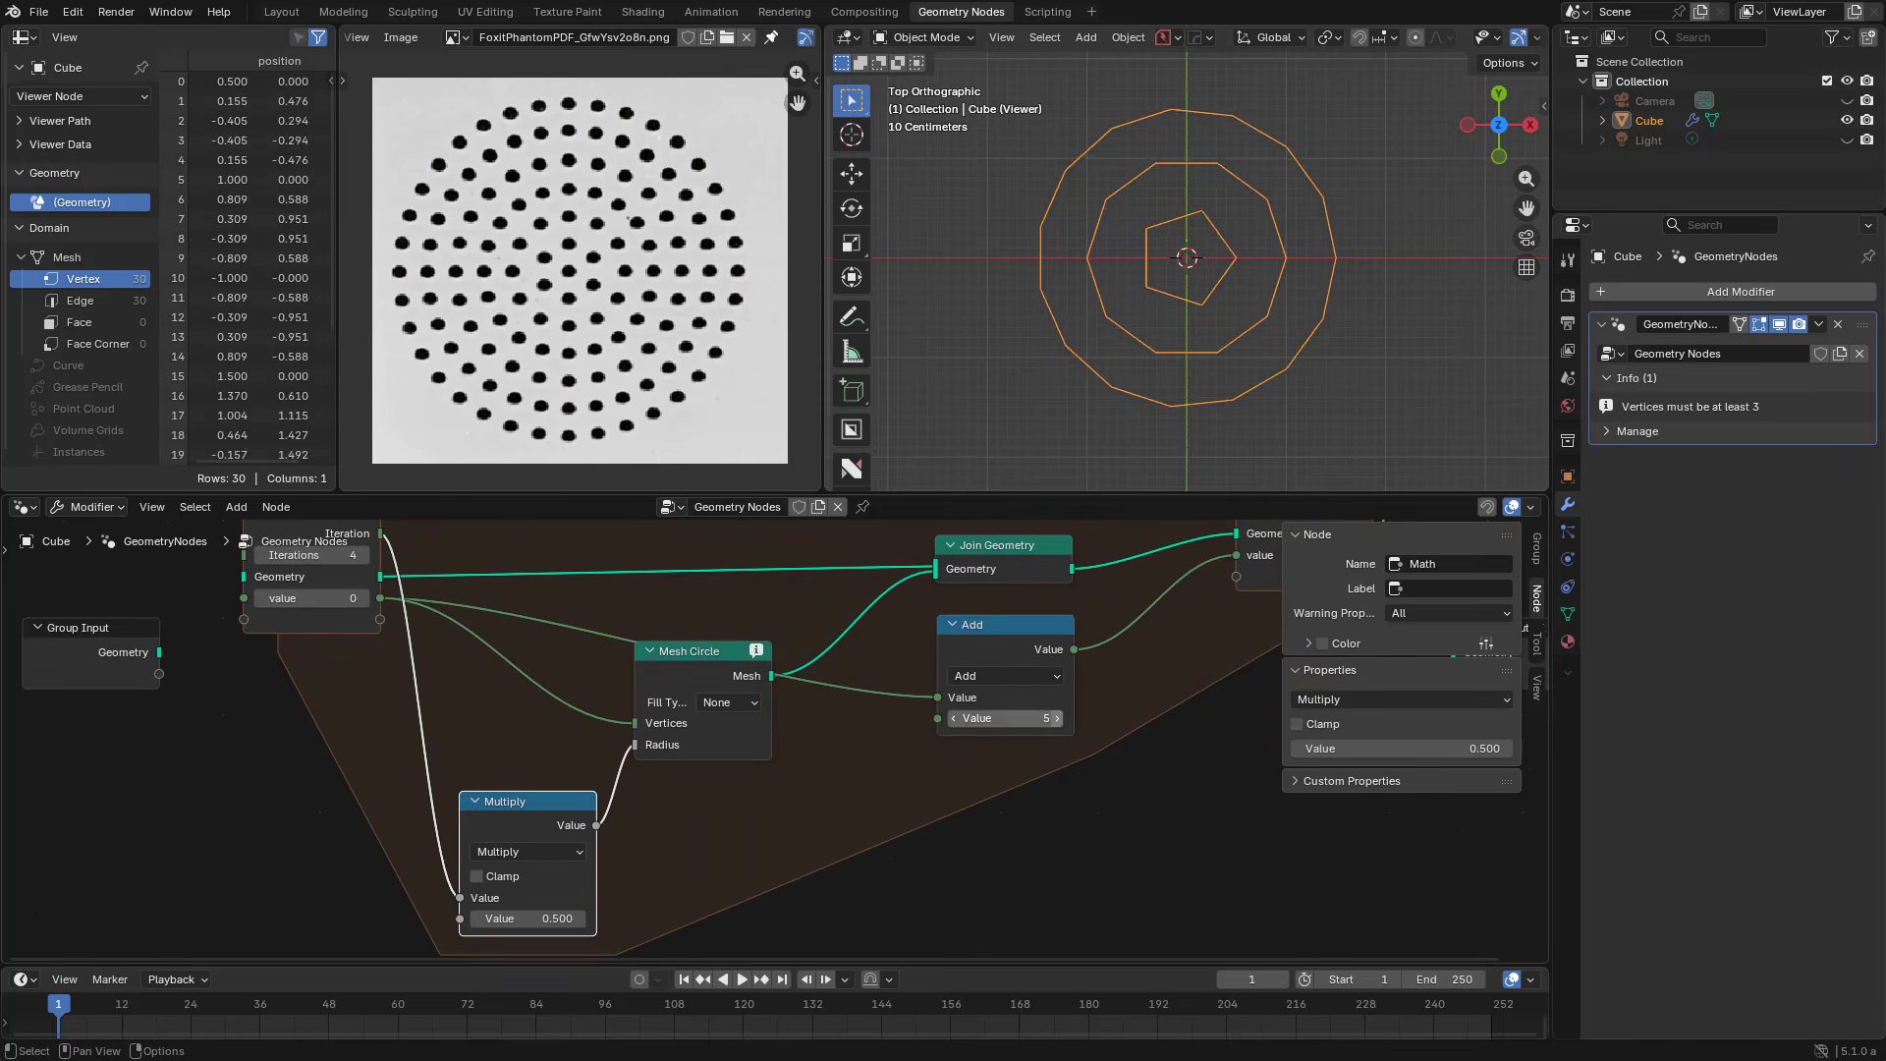
left_click(1057, 718)
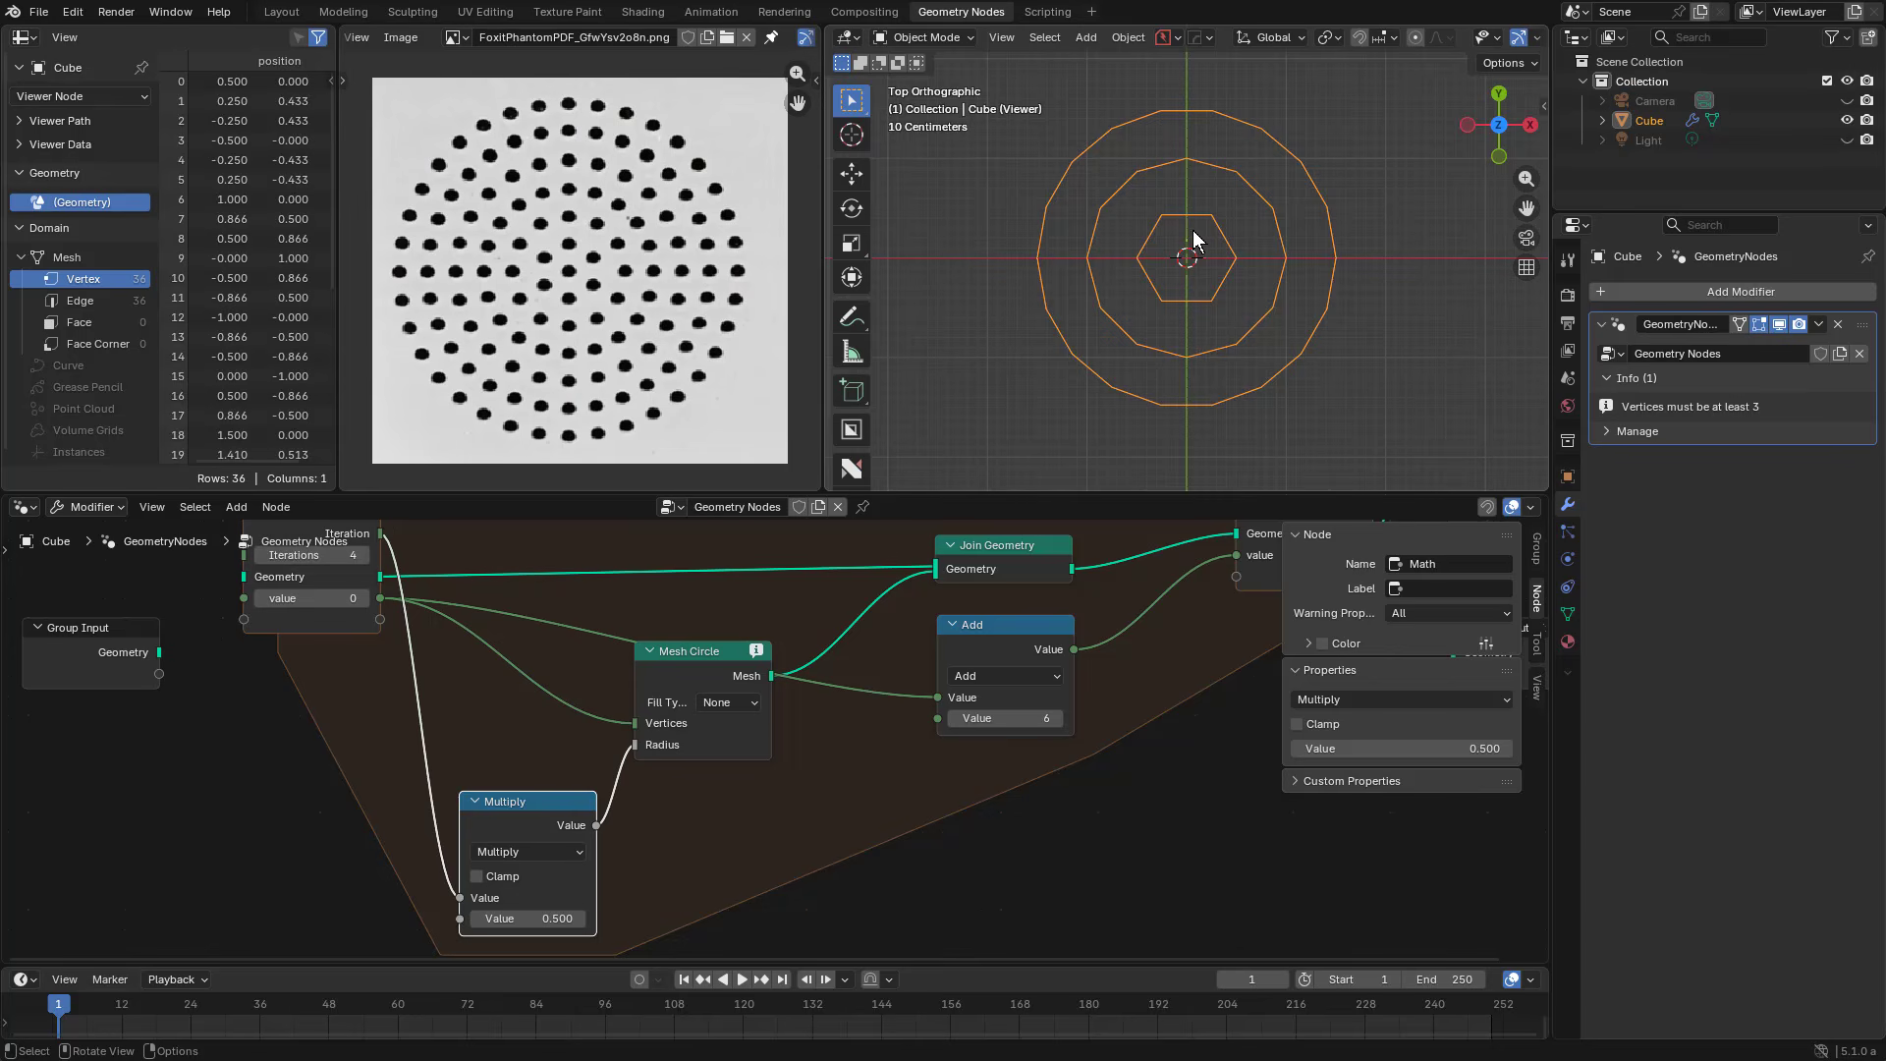
scroll(1081, 233, "up", 2)
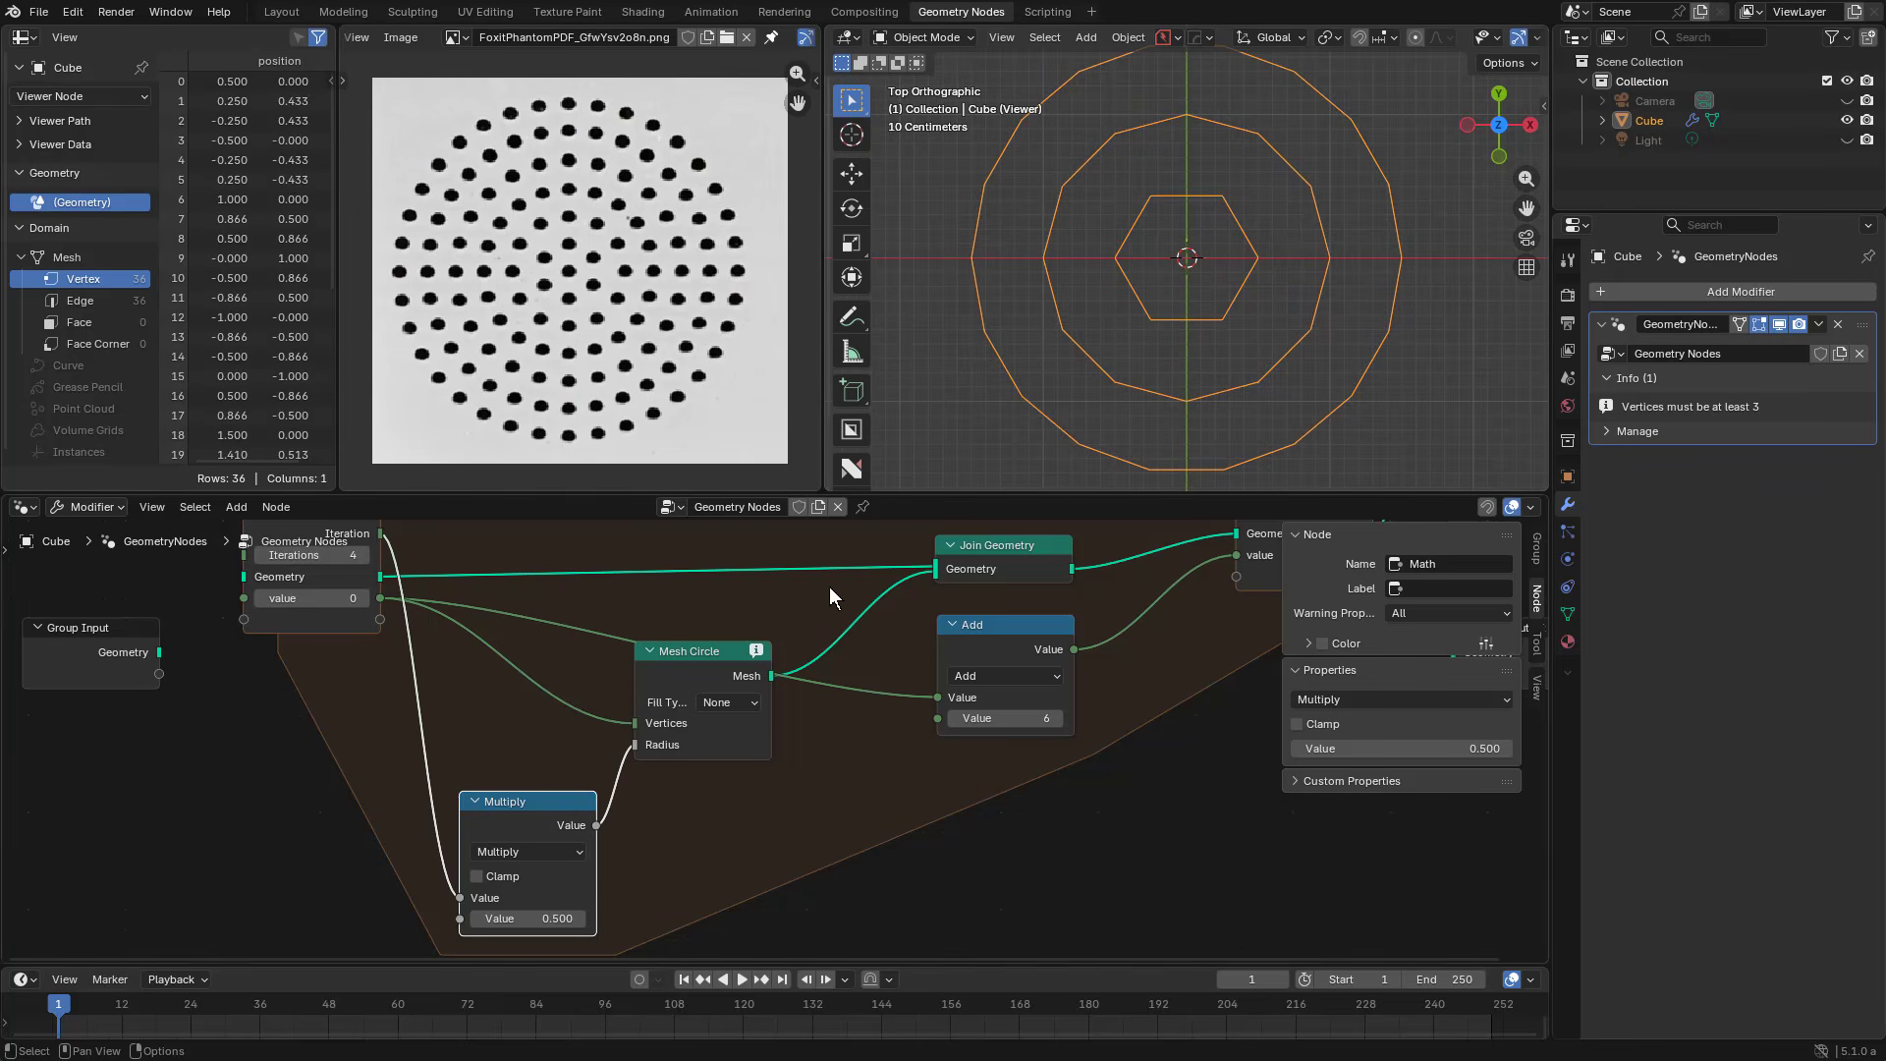
Step: Move Join Geometry, Integer Add, the Repeat output, Viewer and Group Output together about 137 units along X, away from the Mesh Circle
left_click(697, 655)
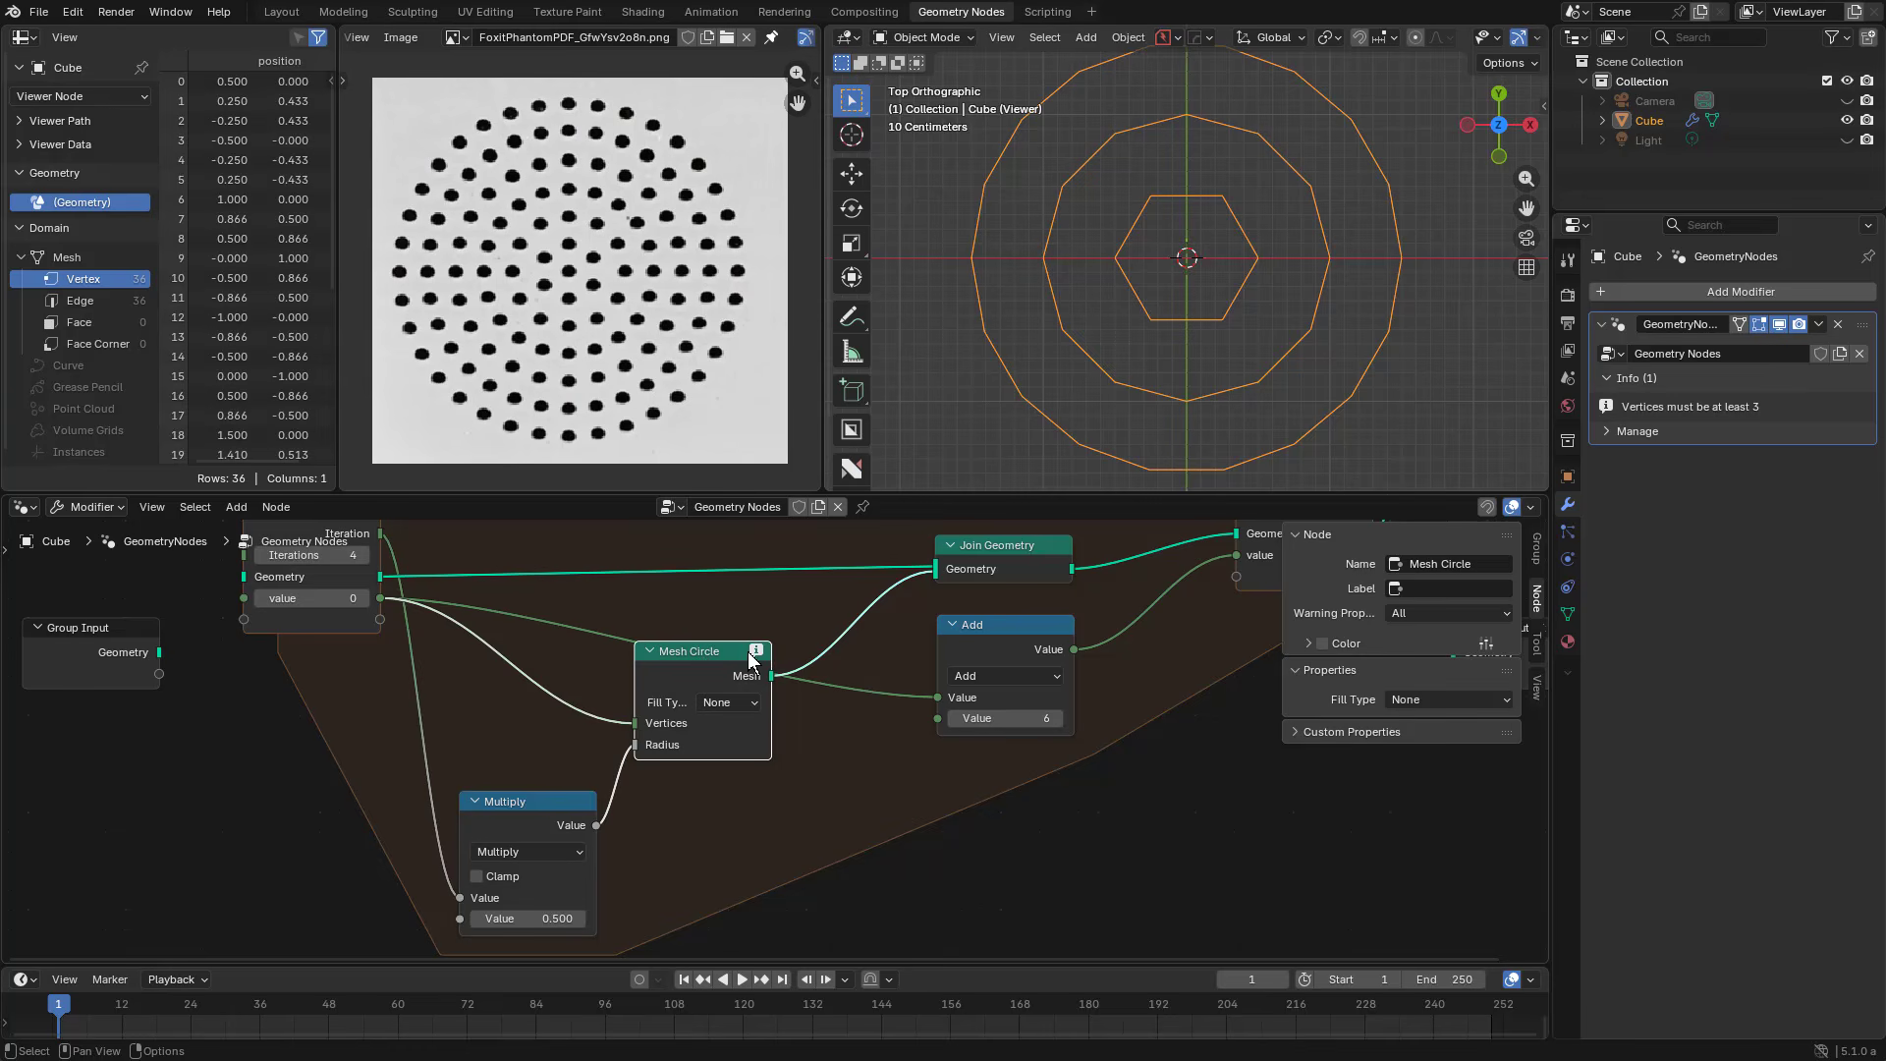
mouse_move(755, 652)
left_click_drag(541, 806, 536, 773)
scroll(853, 672, "down", 1)
middle_click_drag(984, 628, 722, 689)
scroll(723, 687, "down", 4)
middle_click_drag(910, 640, 789, 695)
left_click_drag(1125, 534, 595, 889)
key("g")
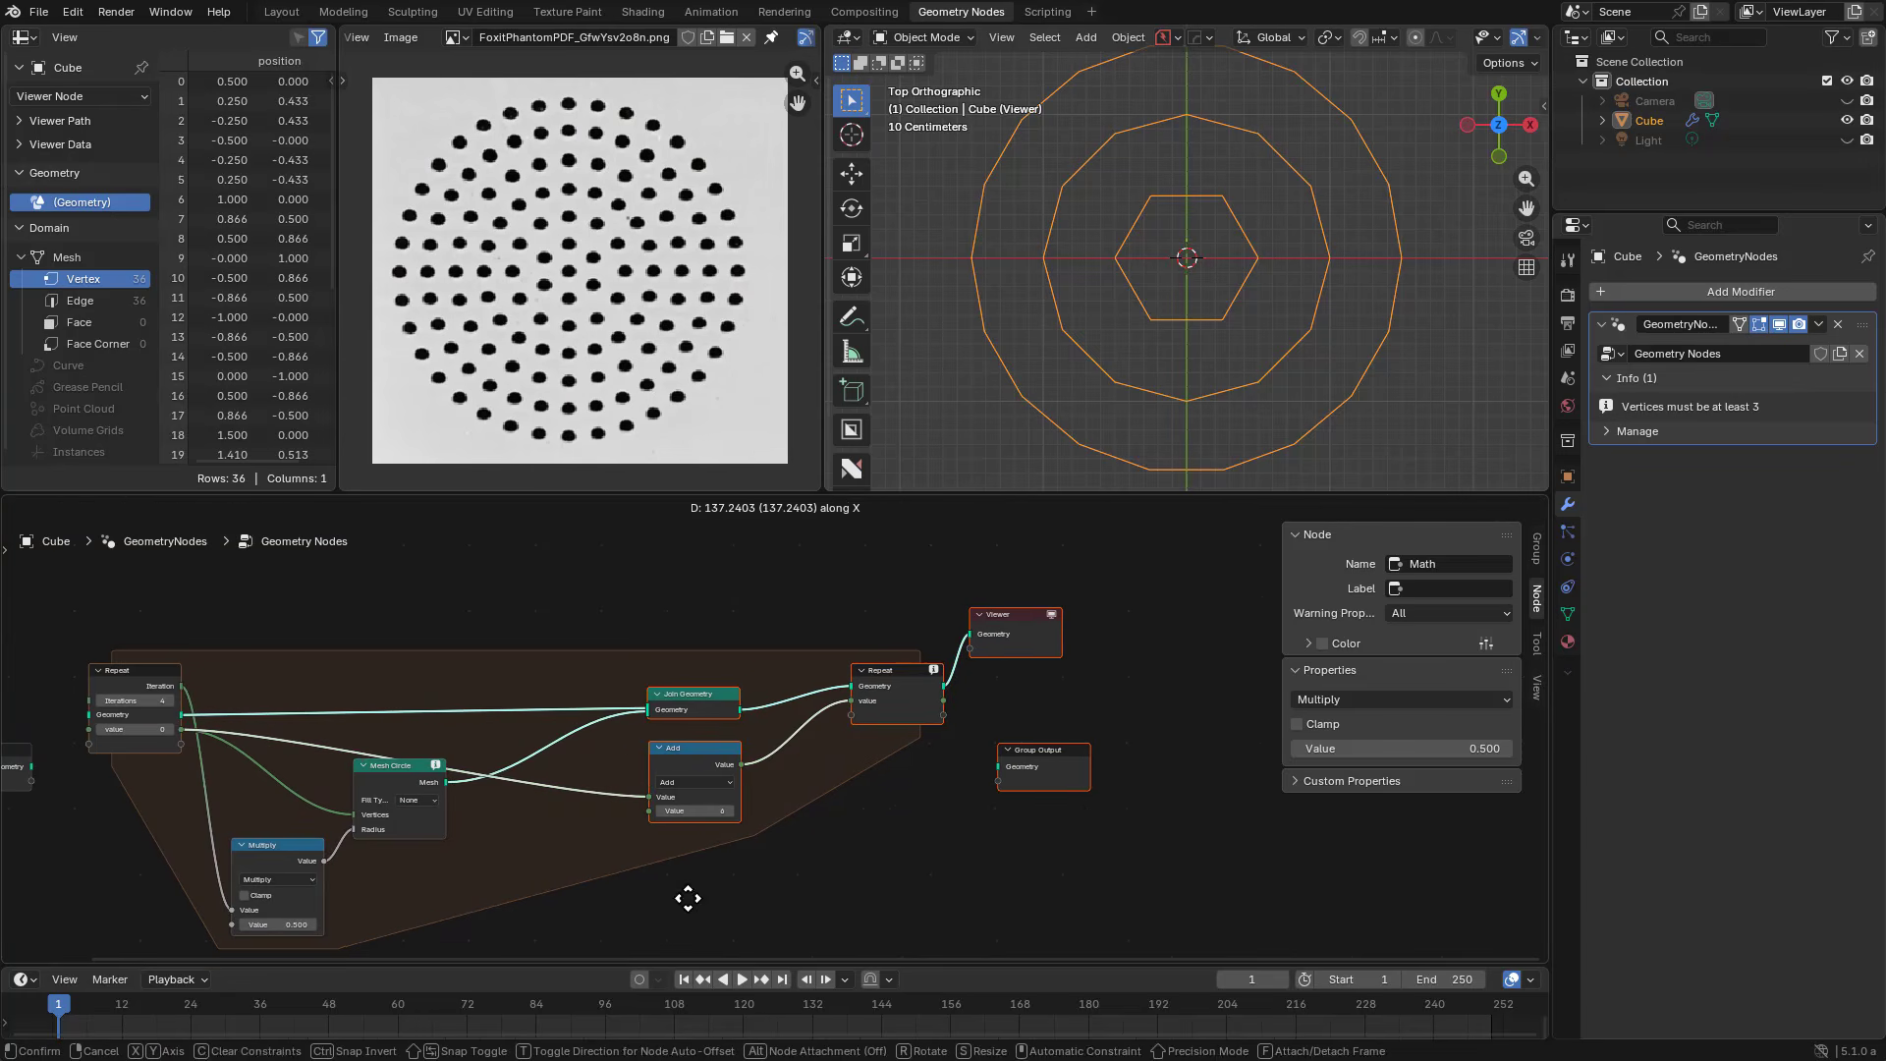
left_click(687, 896)
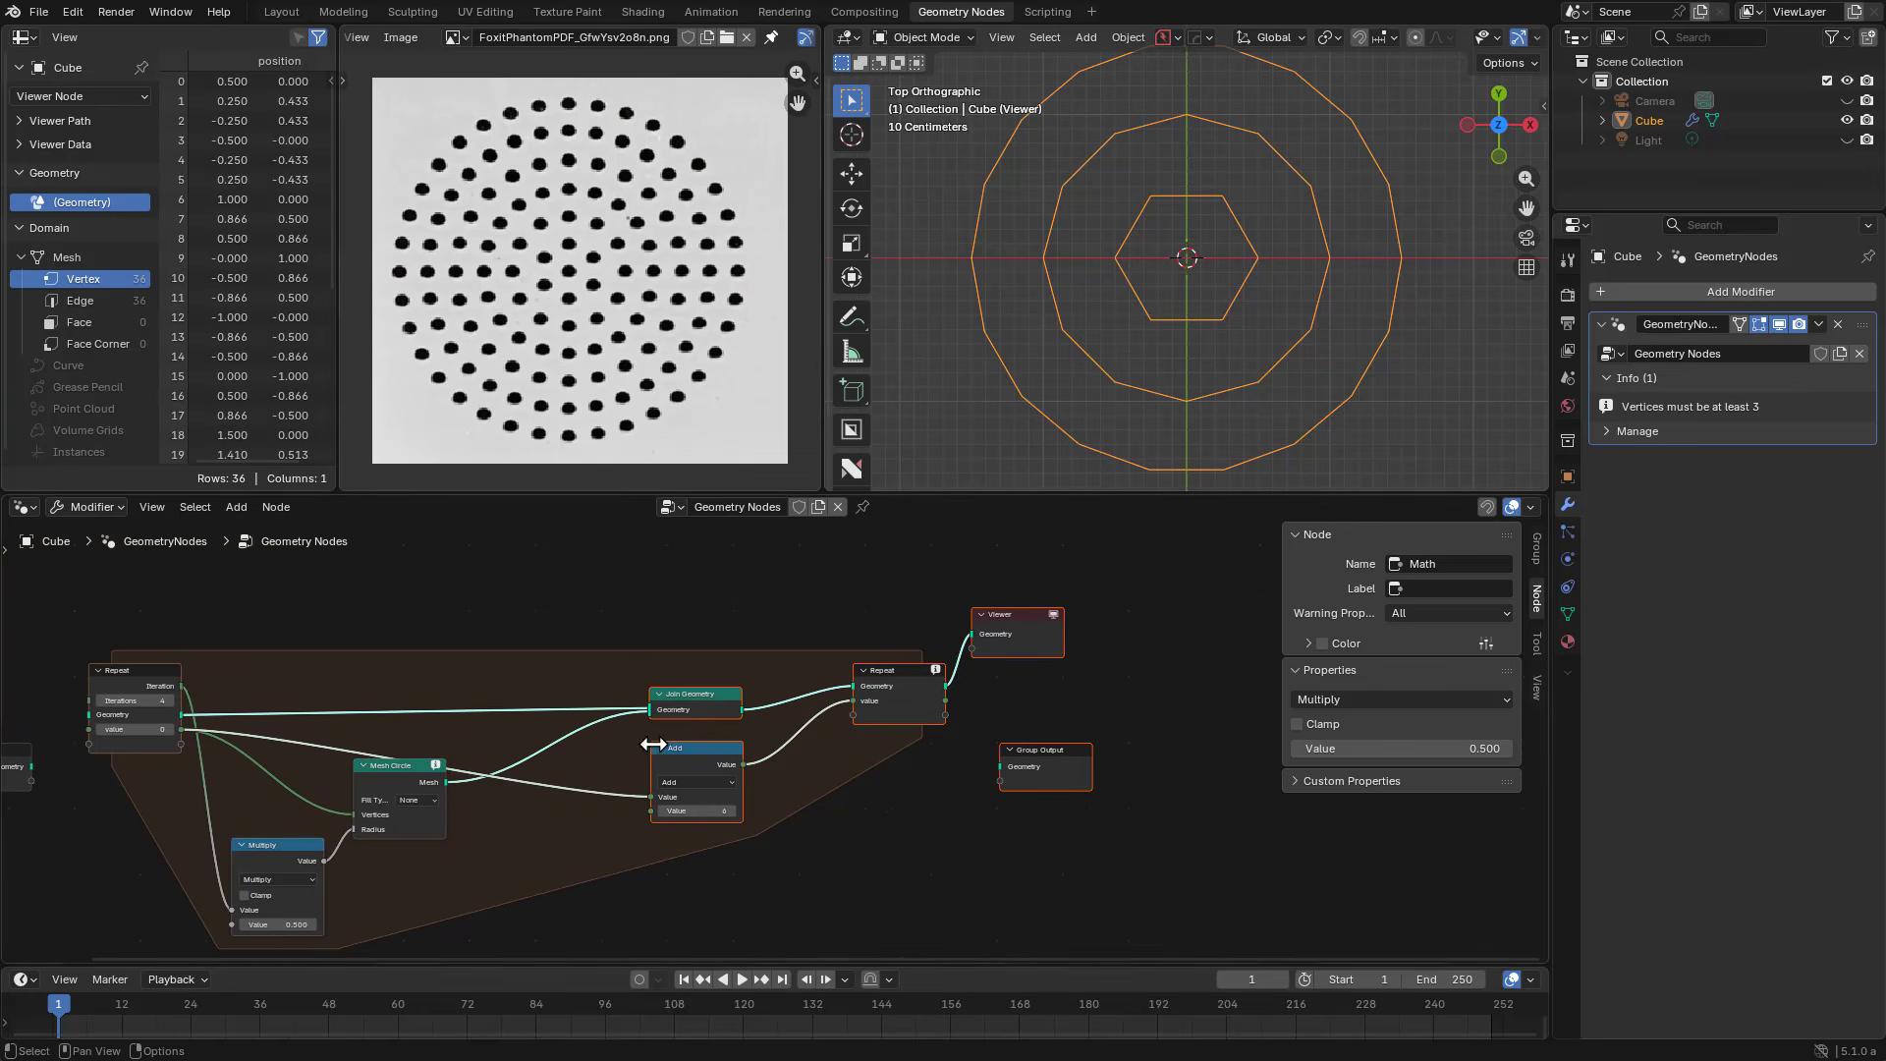
Step: Move the Viewer and Group Output nodes farther from the Repeat output to make room between them
scroll(586, 725, "up", 1)
middle_click_drag(970, 694, 741, 732)
left_click_drag(1018, 595, 847, 831)
key("g")
left_click(1203, 872)
left_click(1102, 800)
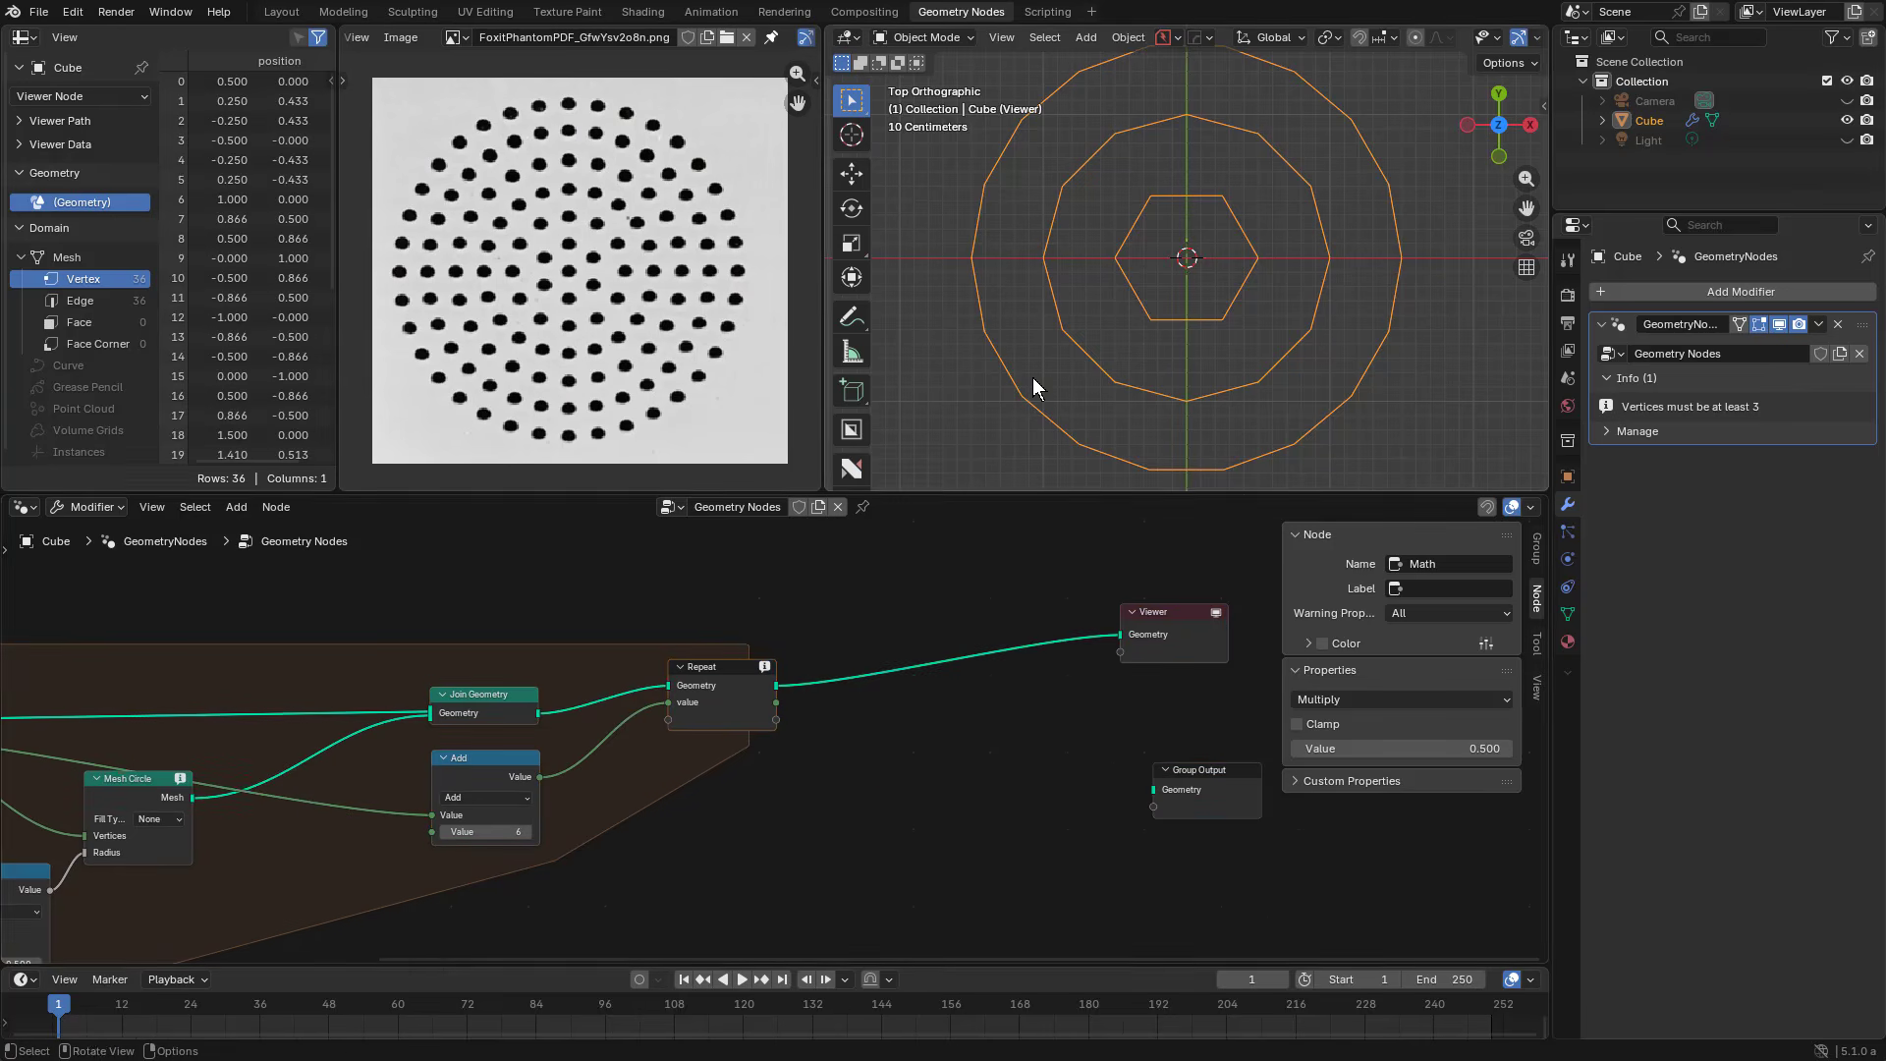
Step: Add a Mesh to Points node on the link between the Repeat output and the Viewer
key("shift+a")
left_click(823, 614)
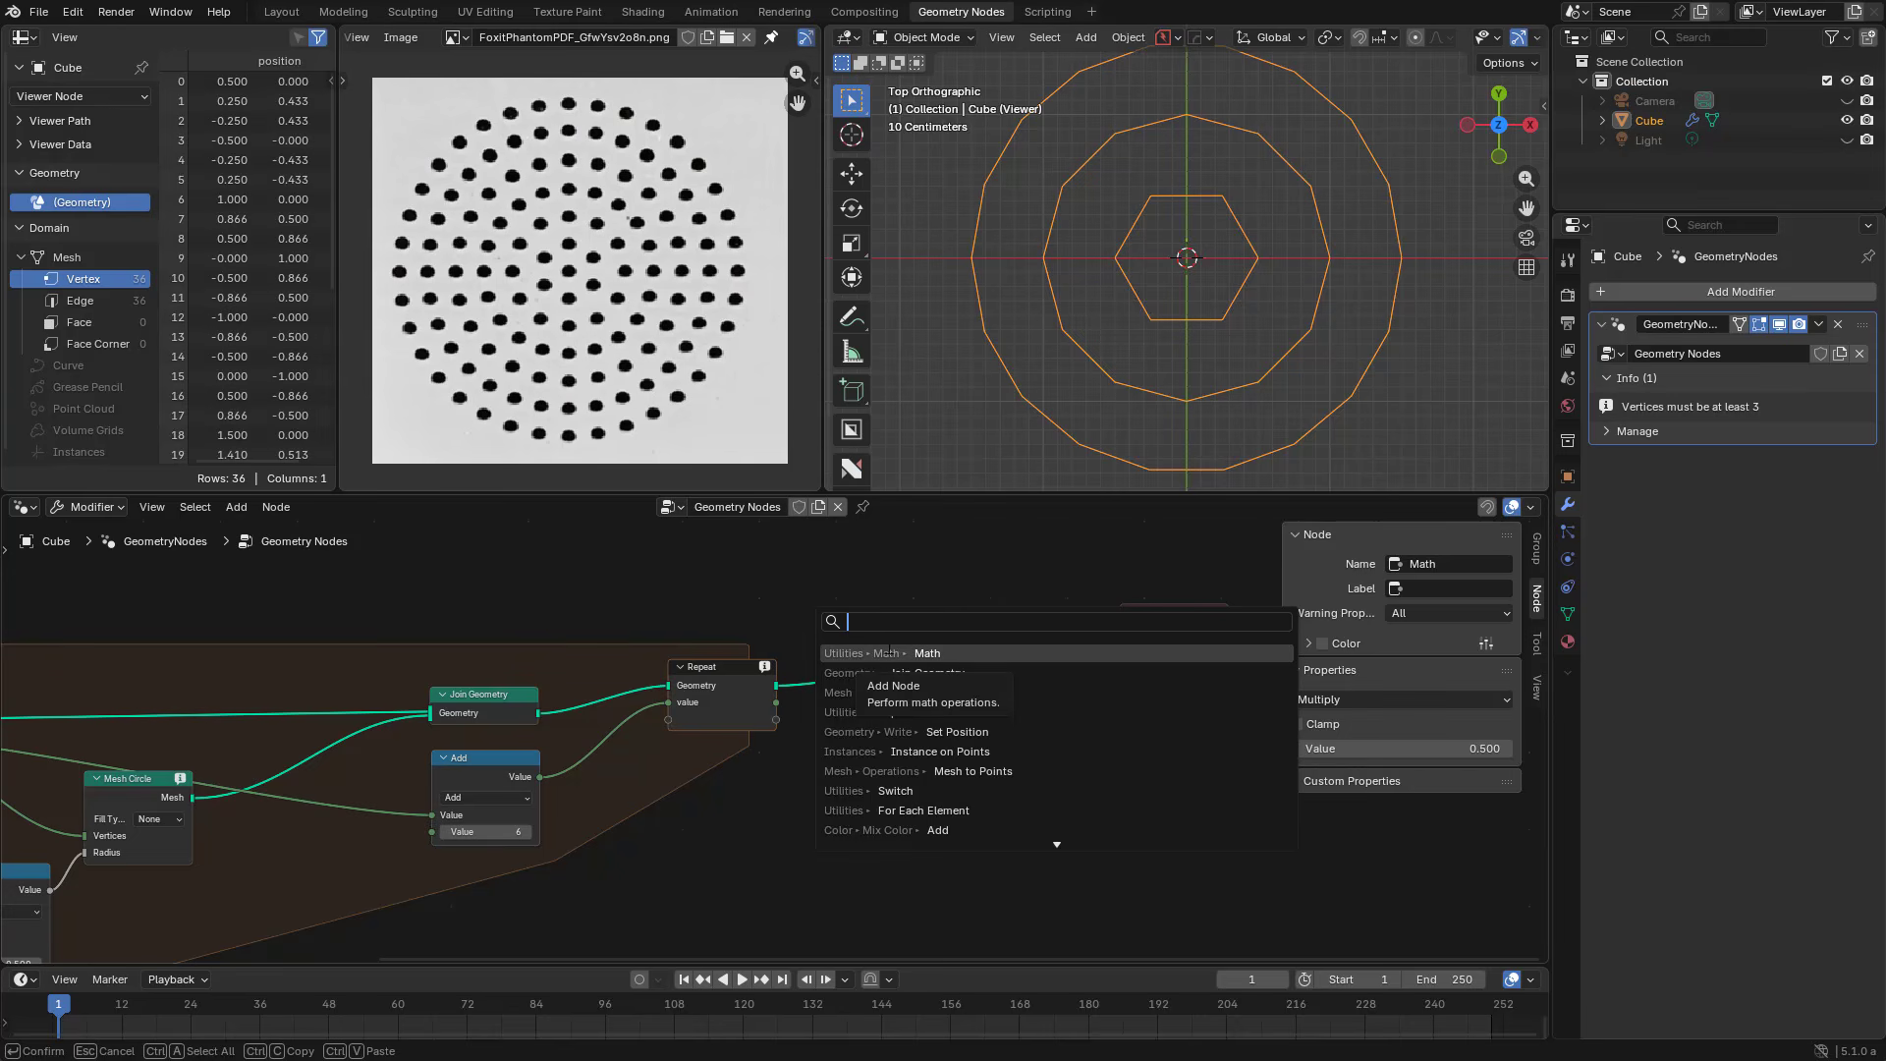
type("to poi")
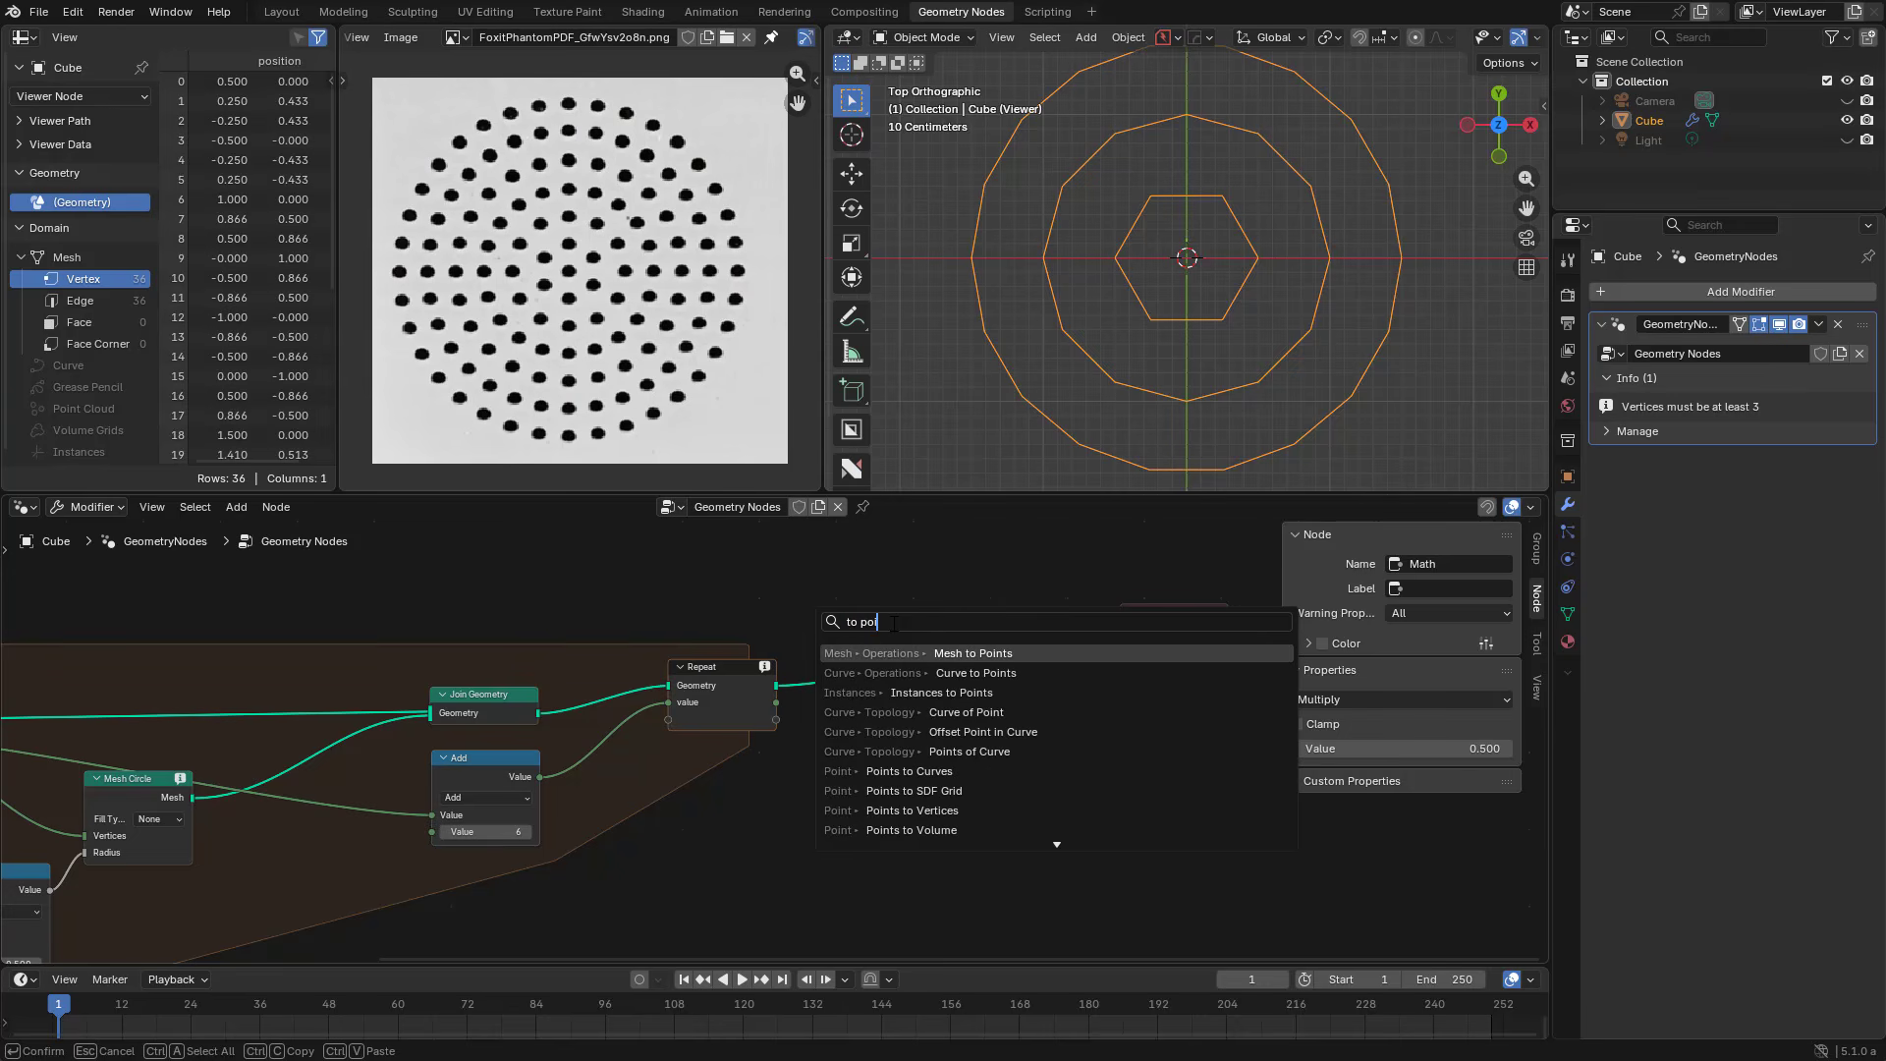
key("Return")
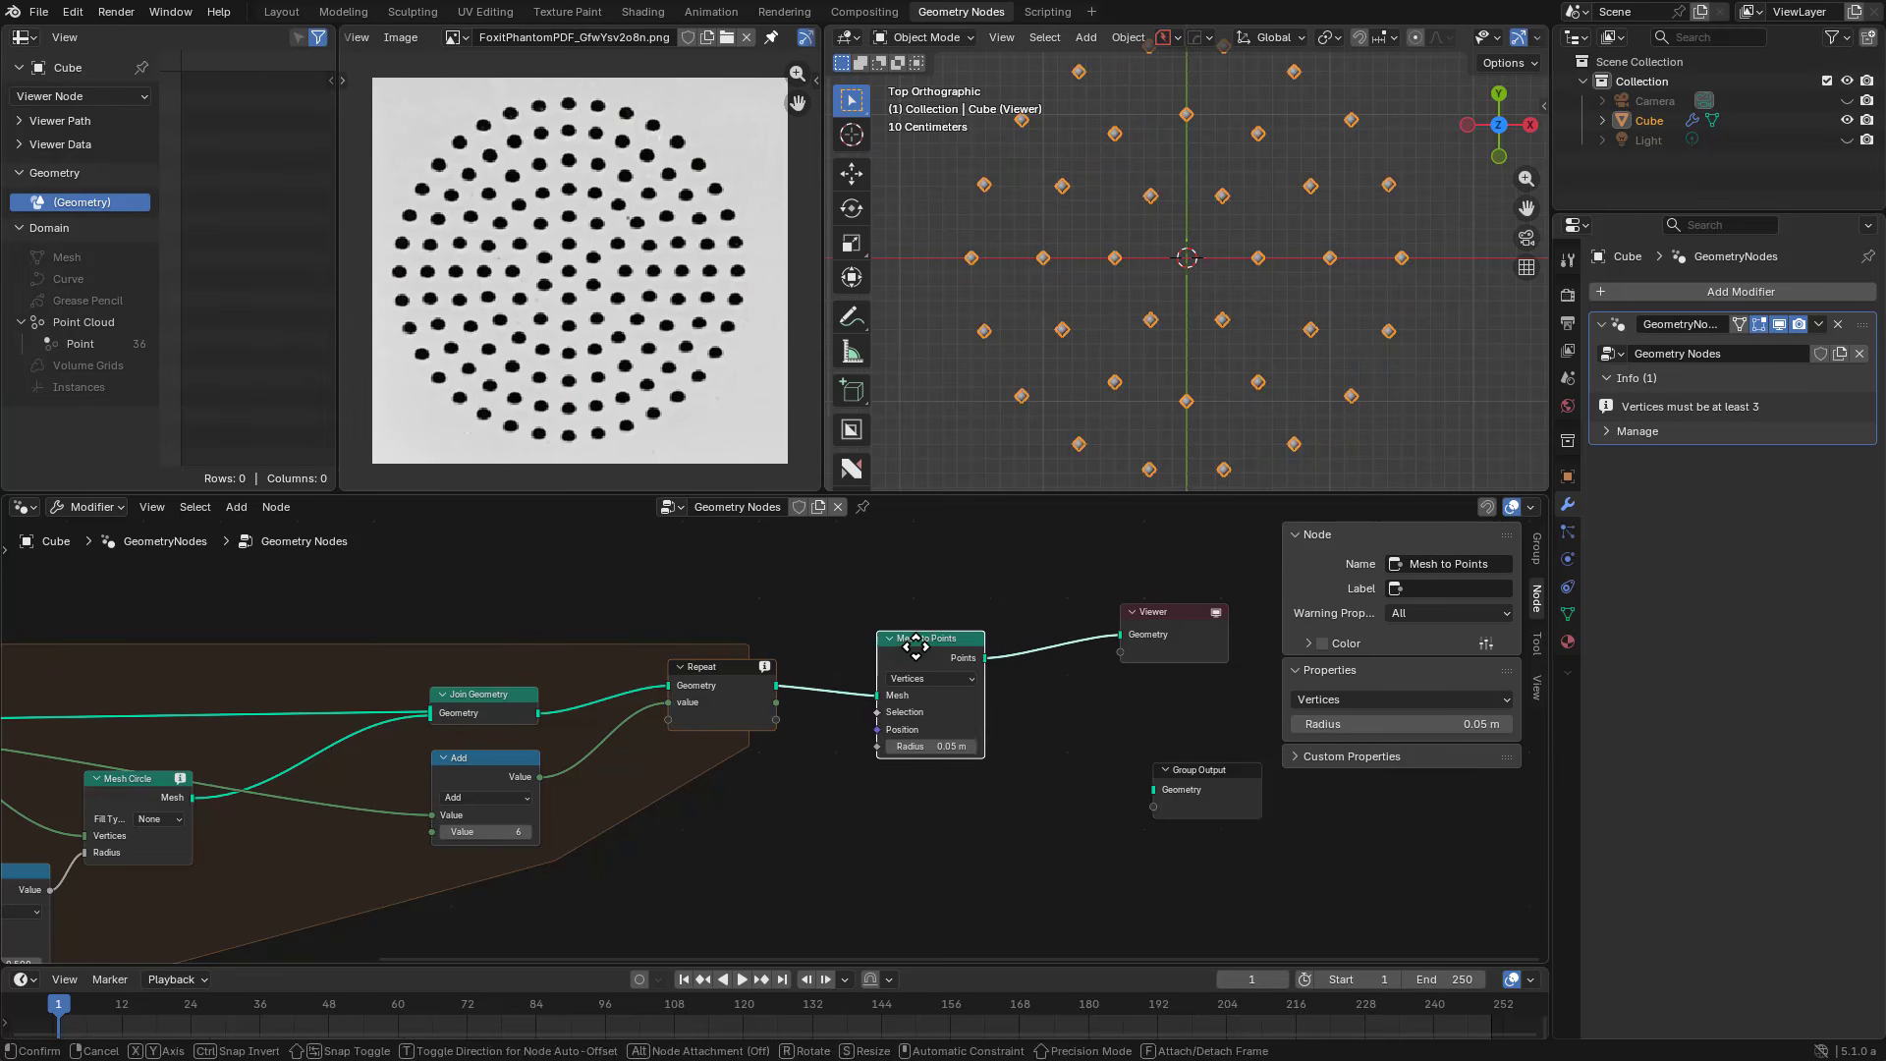
left_click(889, 631)
scroll(1195, 227, "up", 1)
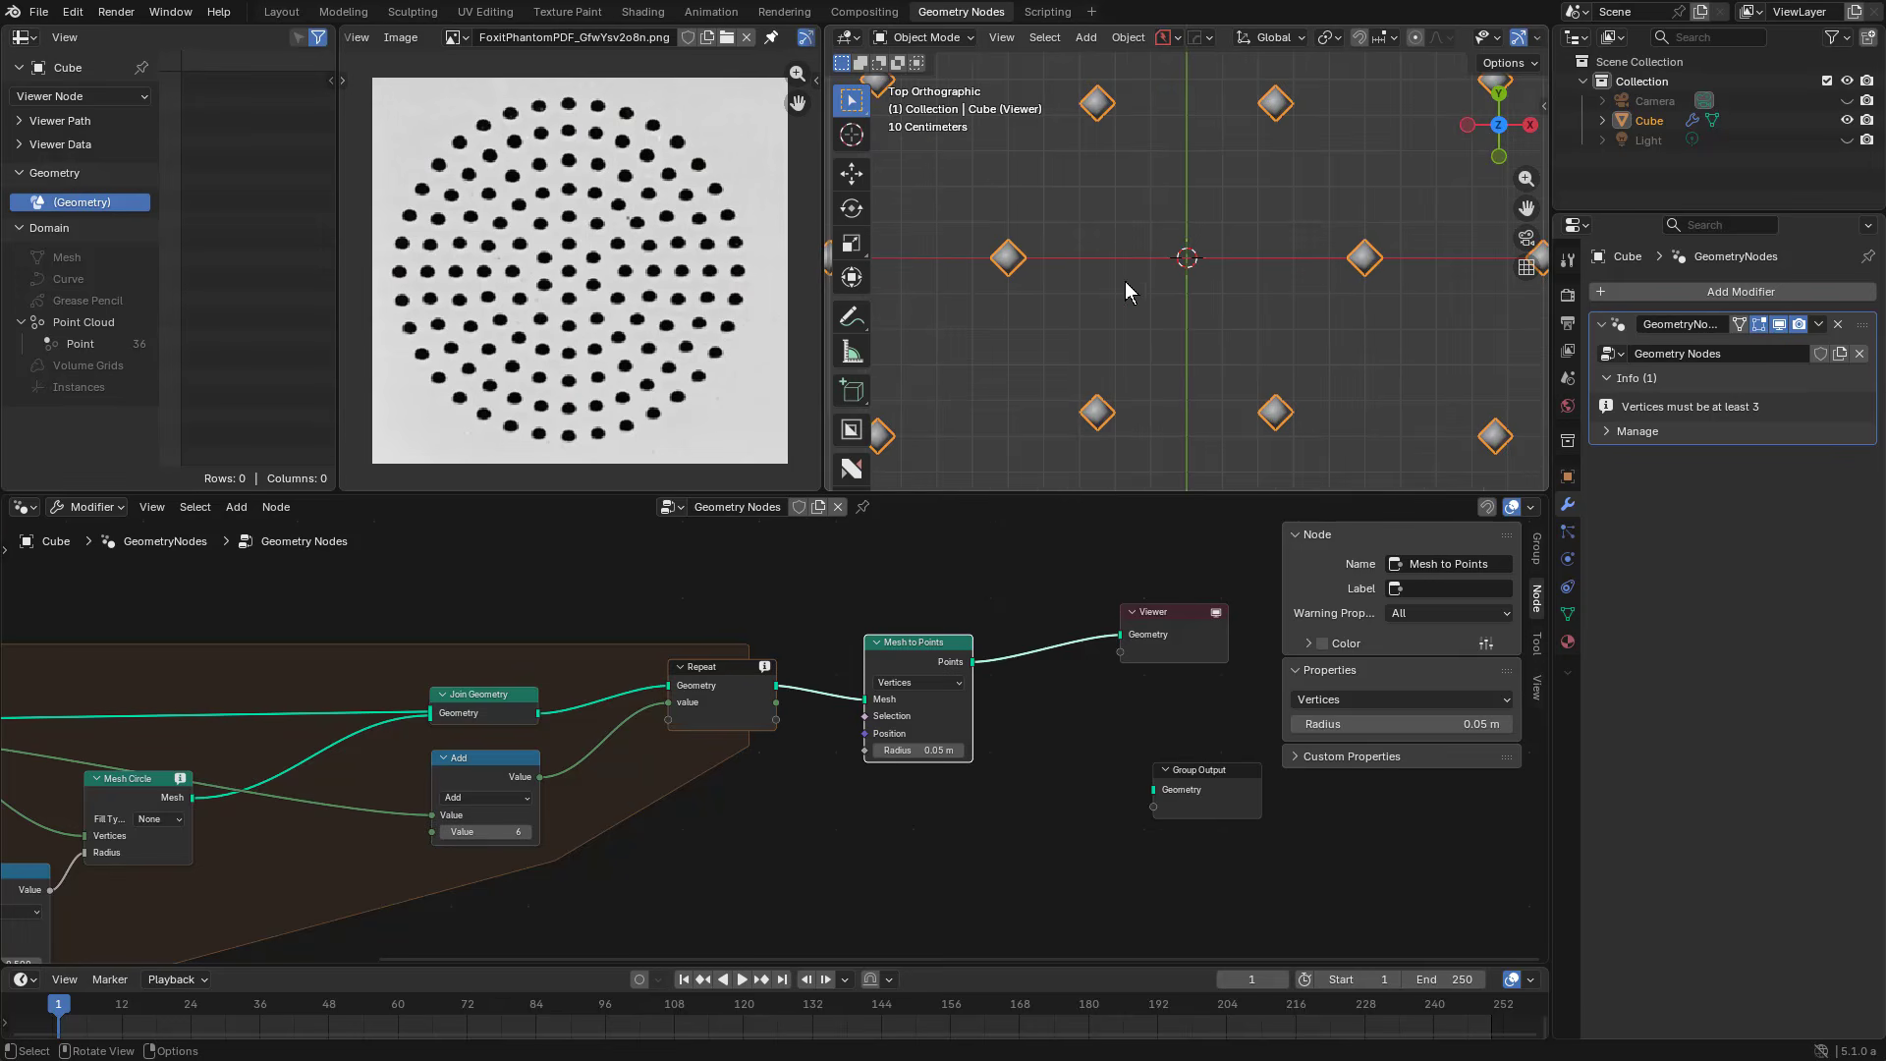
Step: Shift Join Geometry slightly away from Mesh Circle, then add a Switch node of type Geometry in the Repeat zone
scroll(358, 858, "down", 1)
middle_click_drag(358, 858, 898, 709)
scroll(898, 710, "up", 4)
middle_click_drag(822, 655, 658, 799)
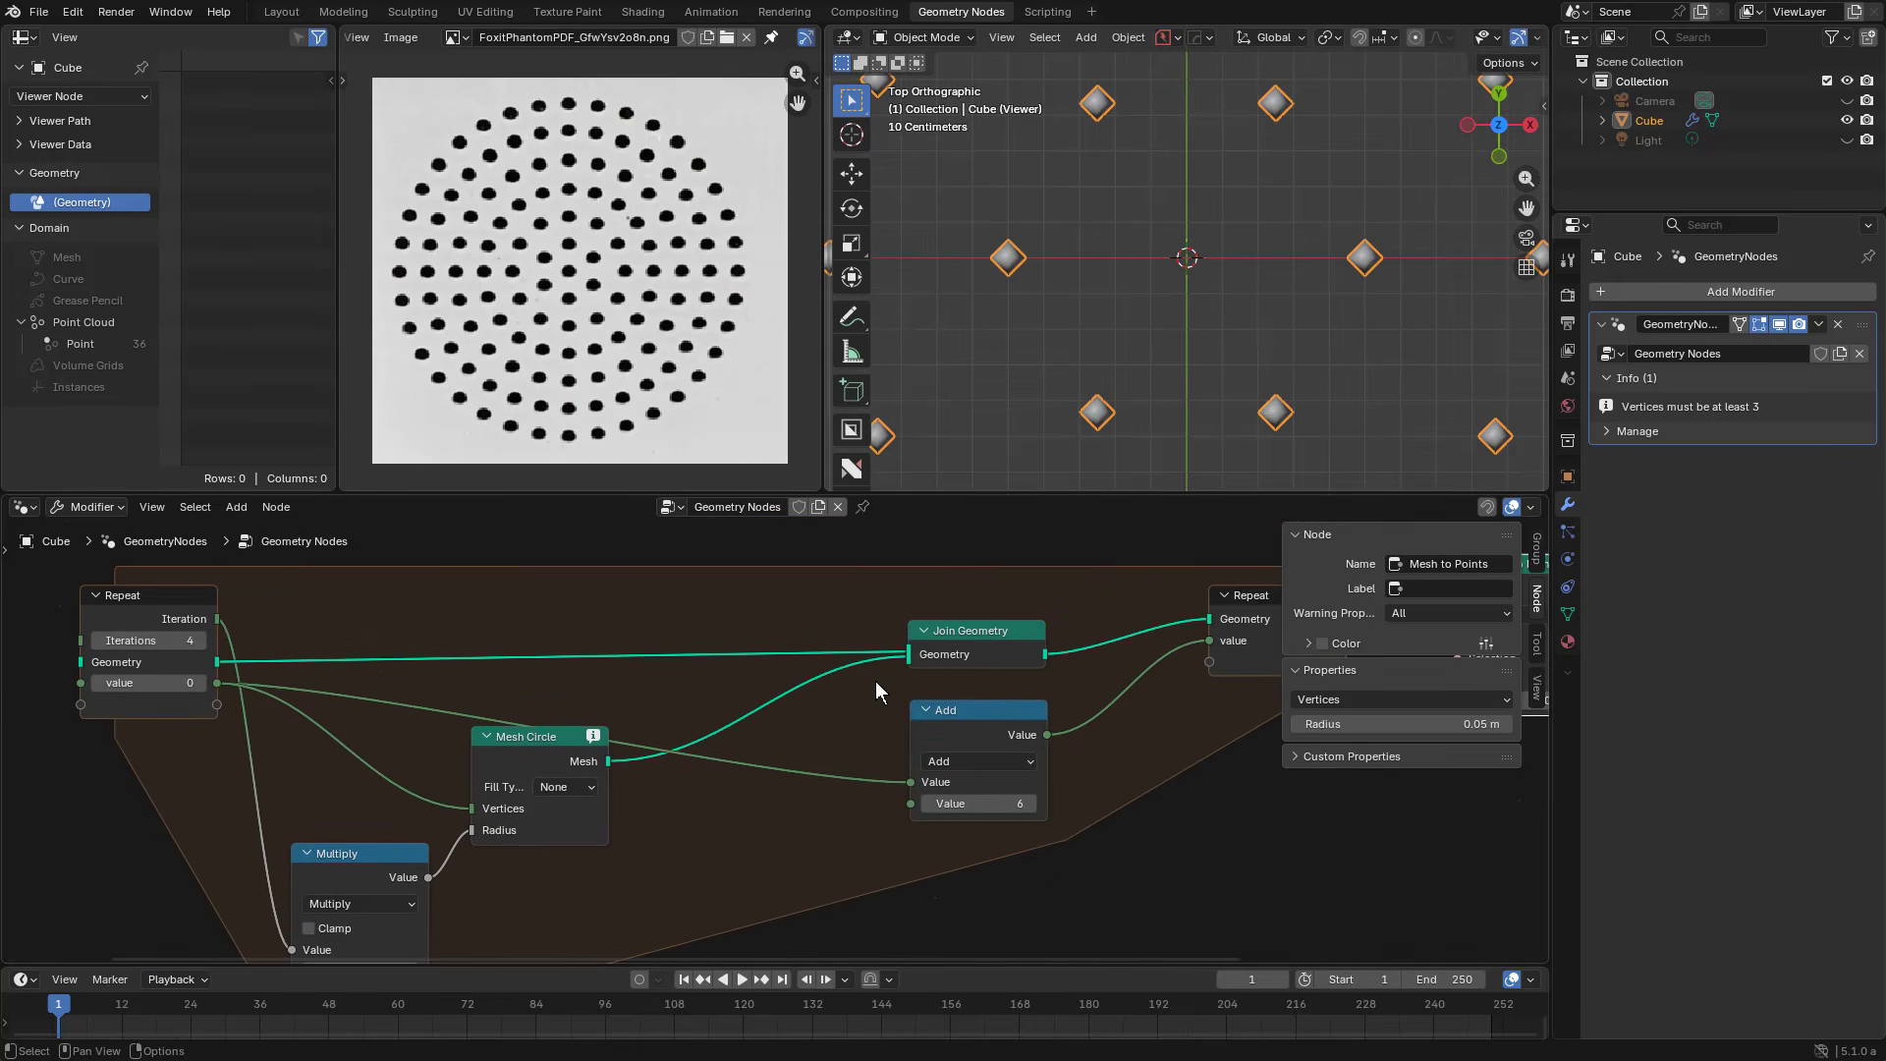
left_click_drag(917, 652, 950, 648)
key("shift+a")
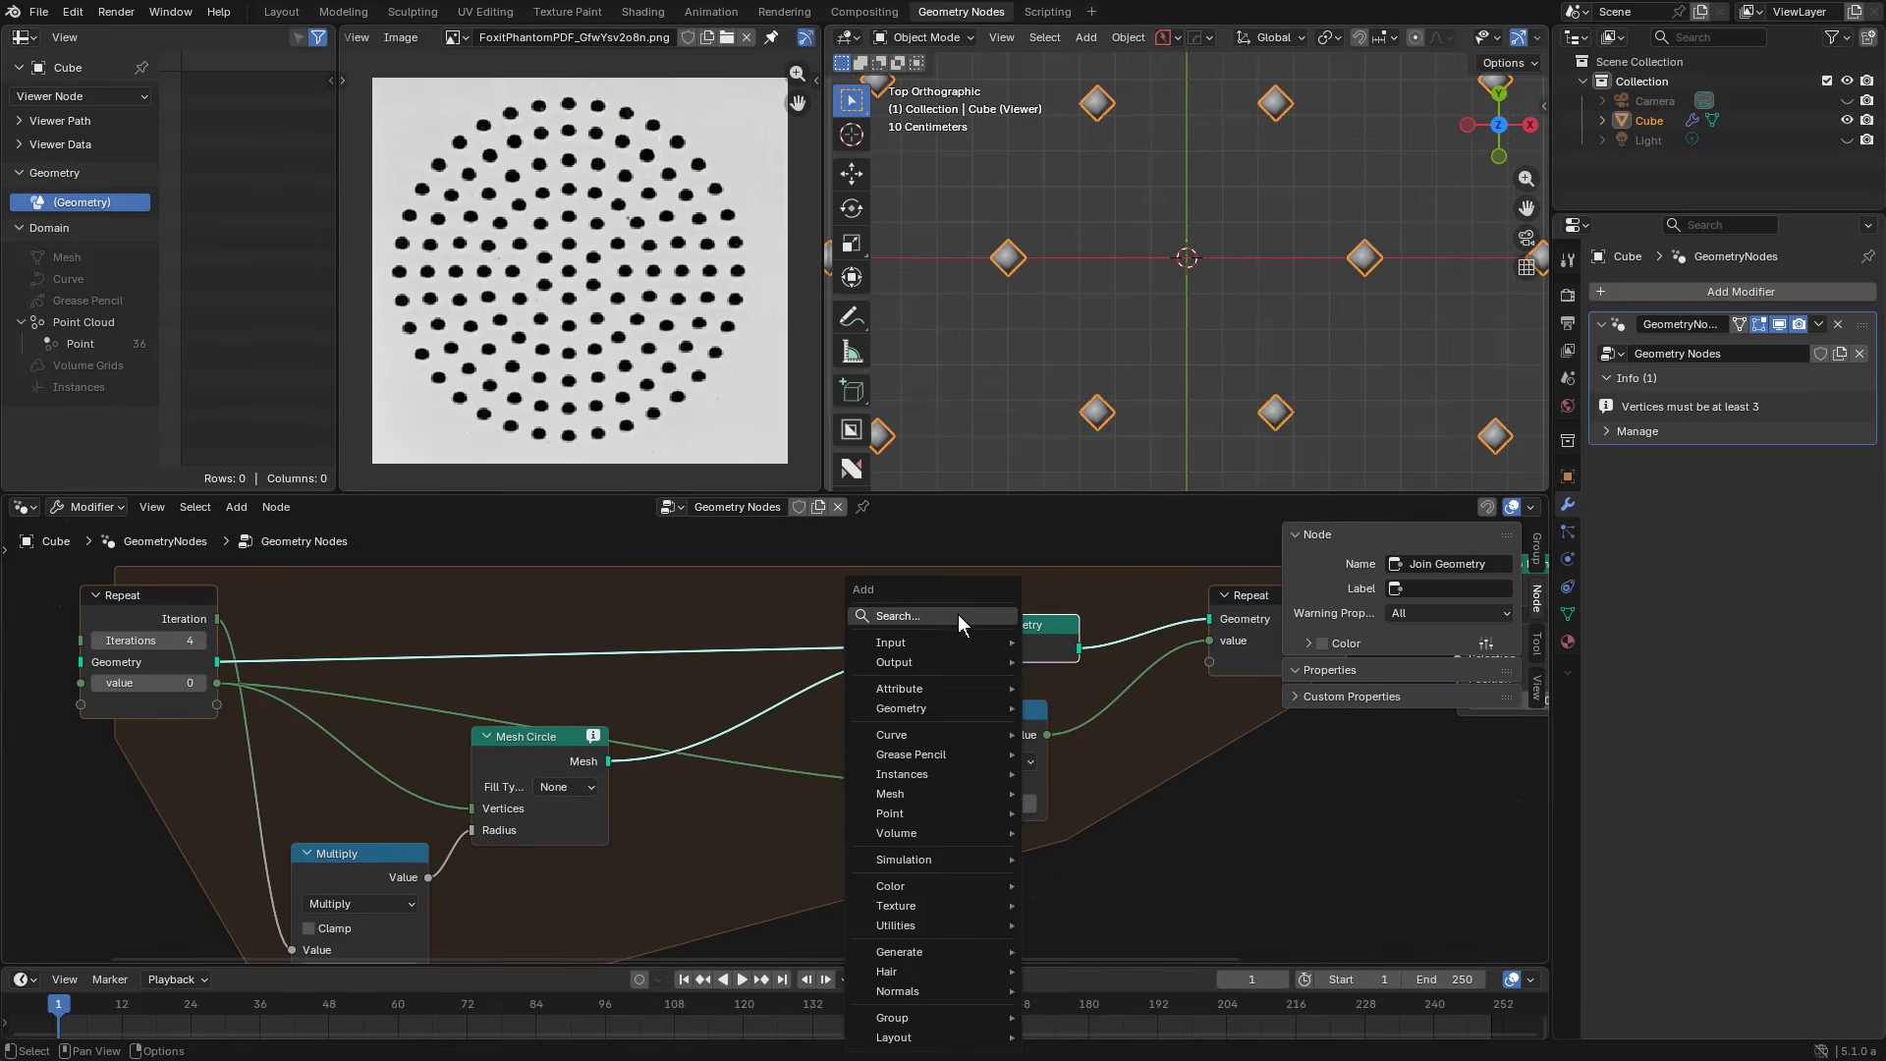
left_click(958, 615)
type("switch")
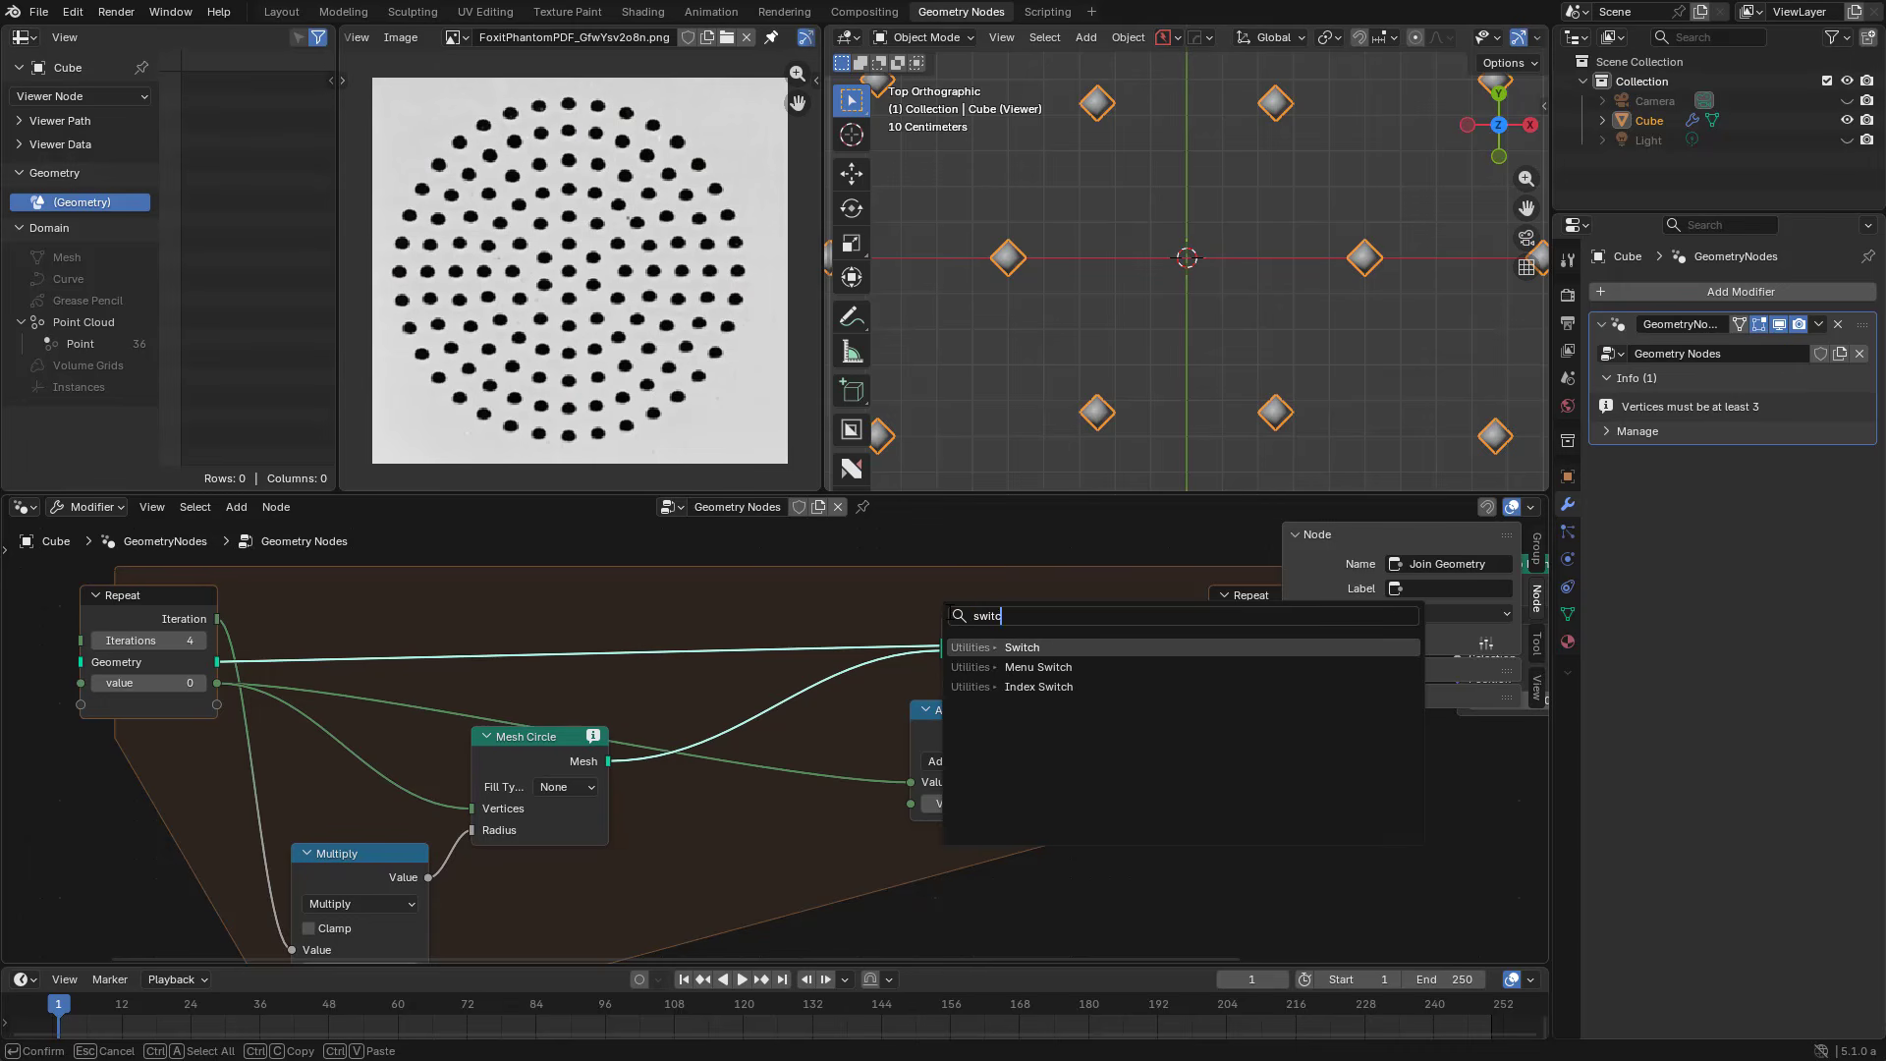
key("Return")
left_click(689, 851)
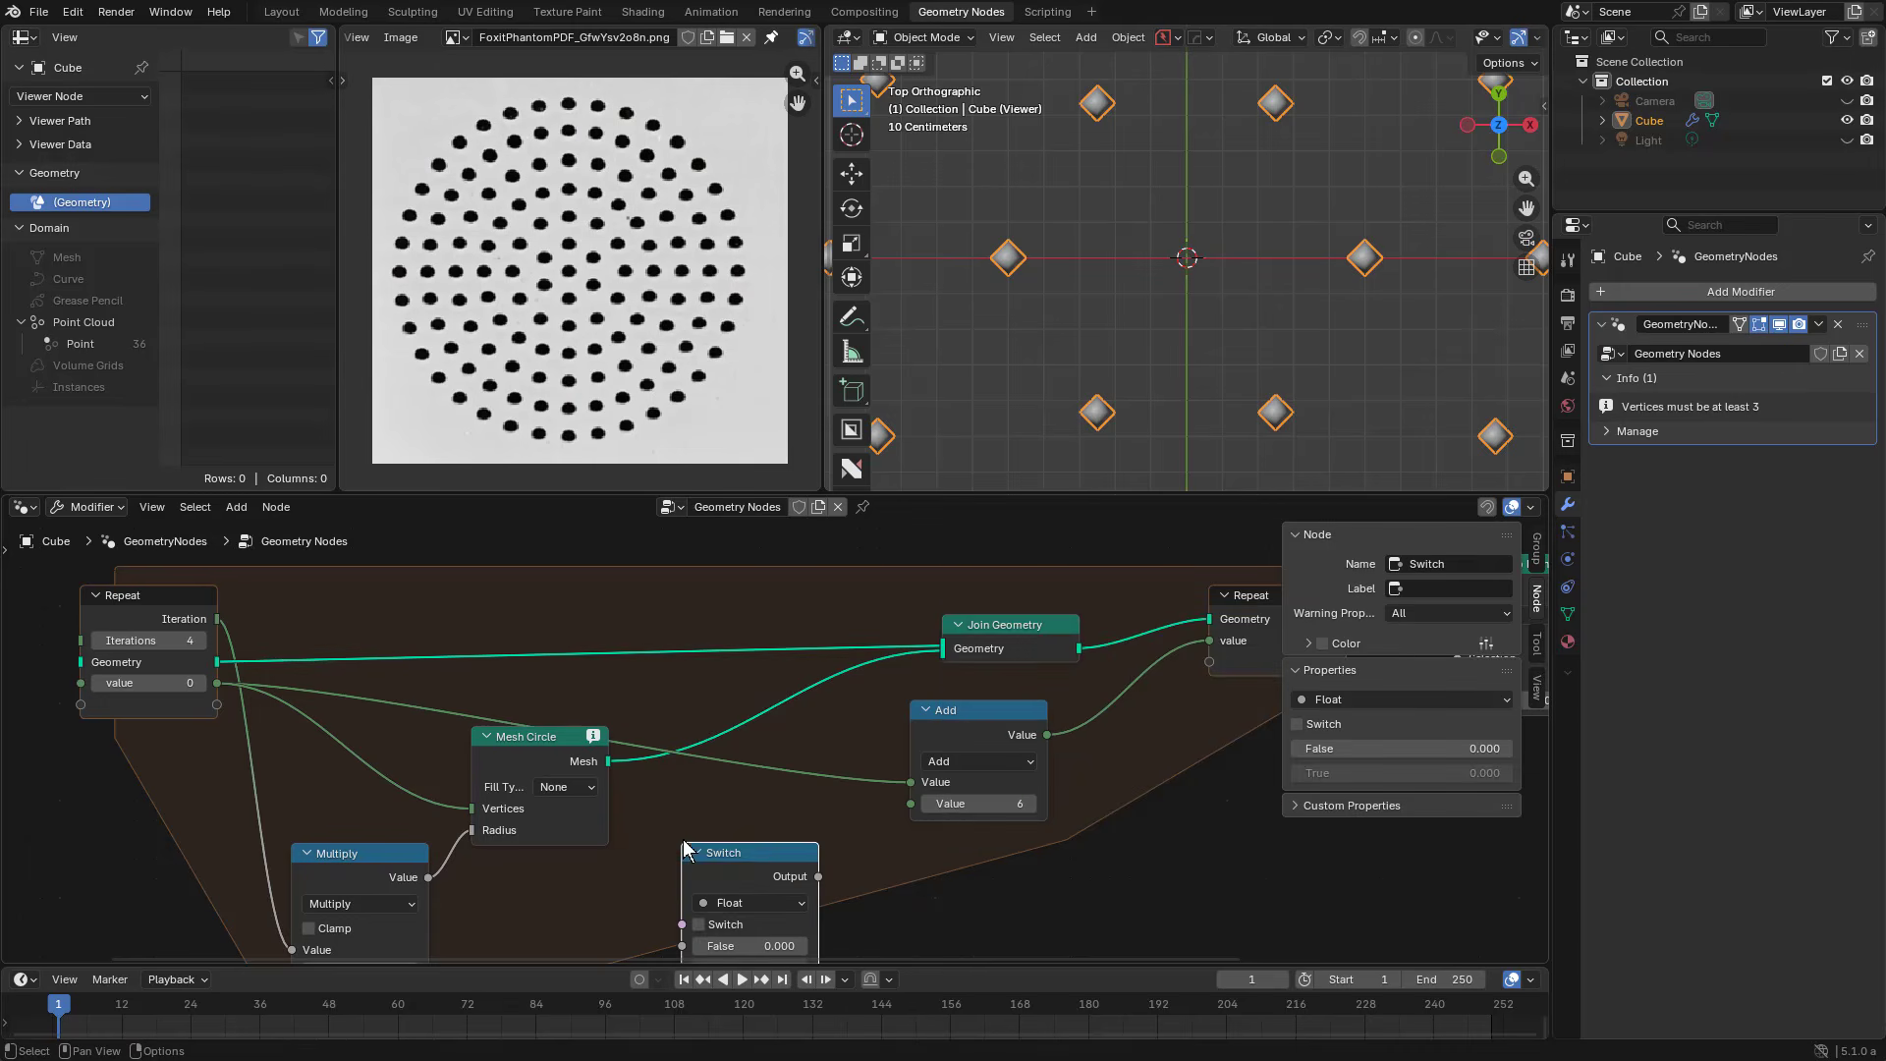
left_click(727, 906)
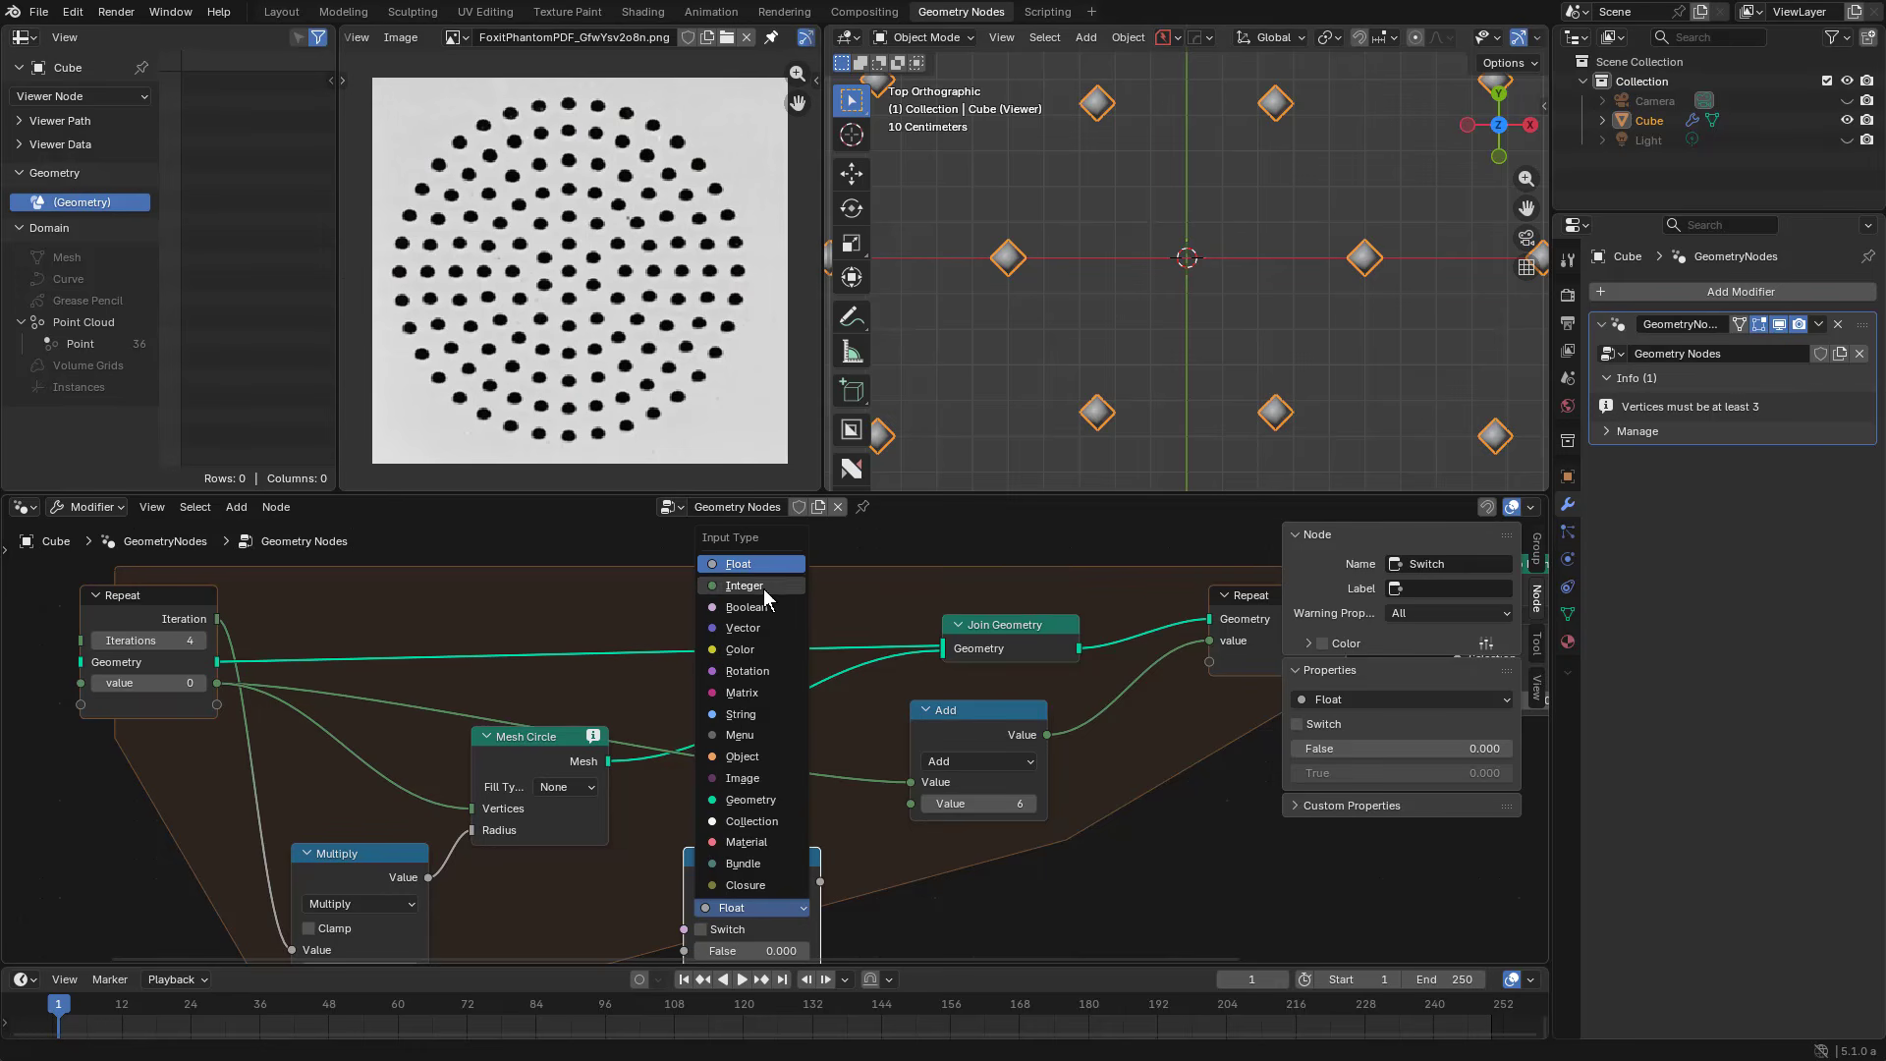
left_click(771, 805)
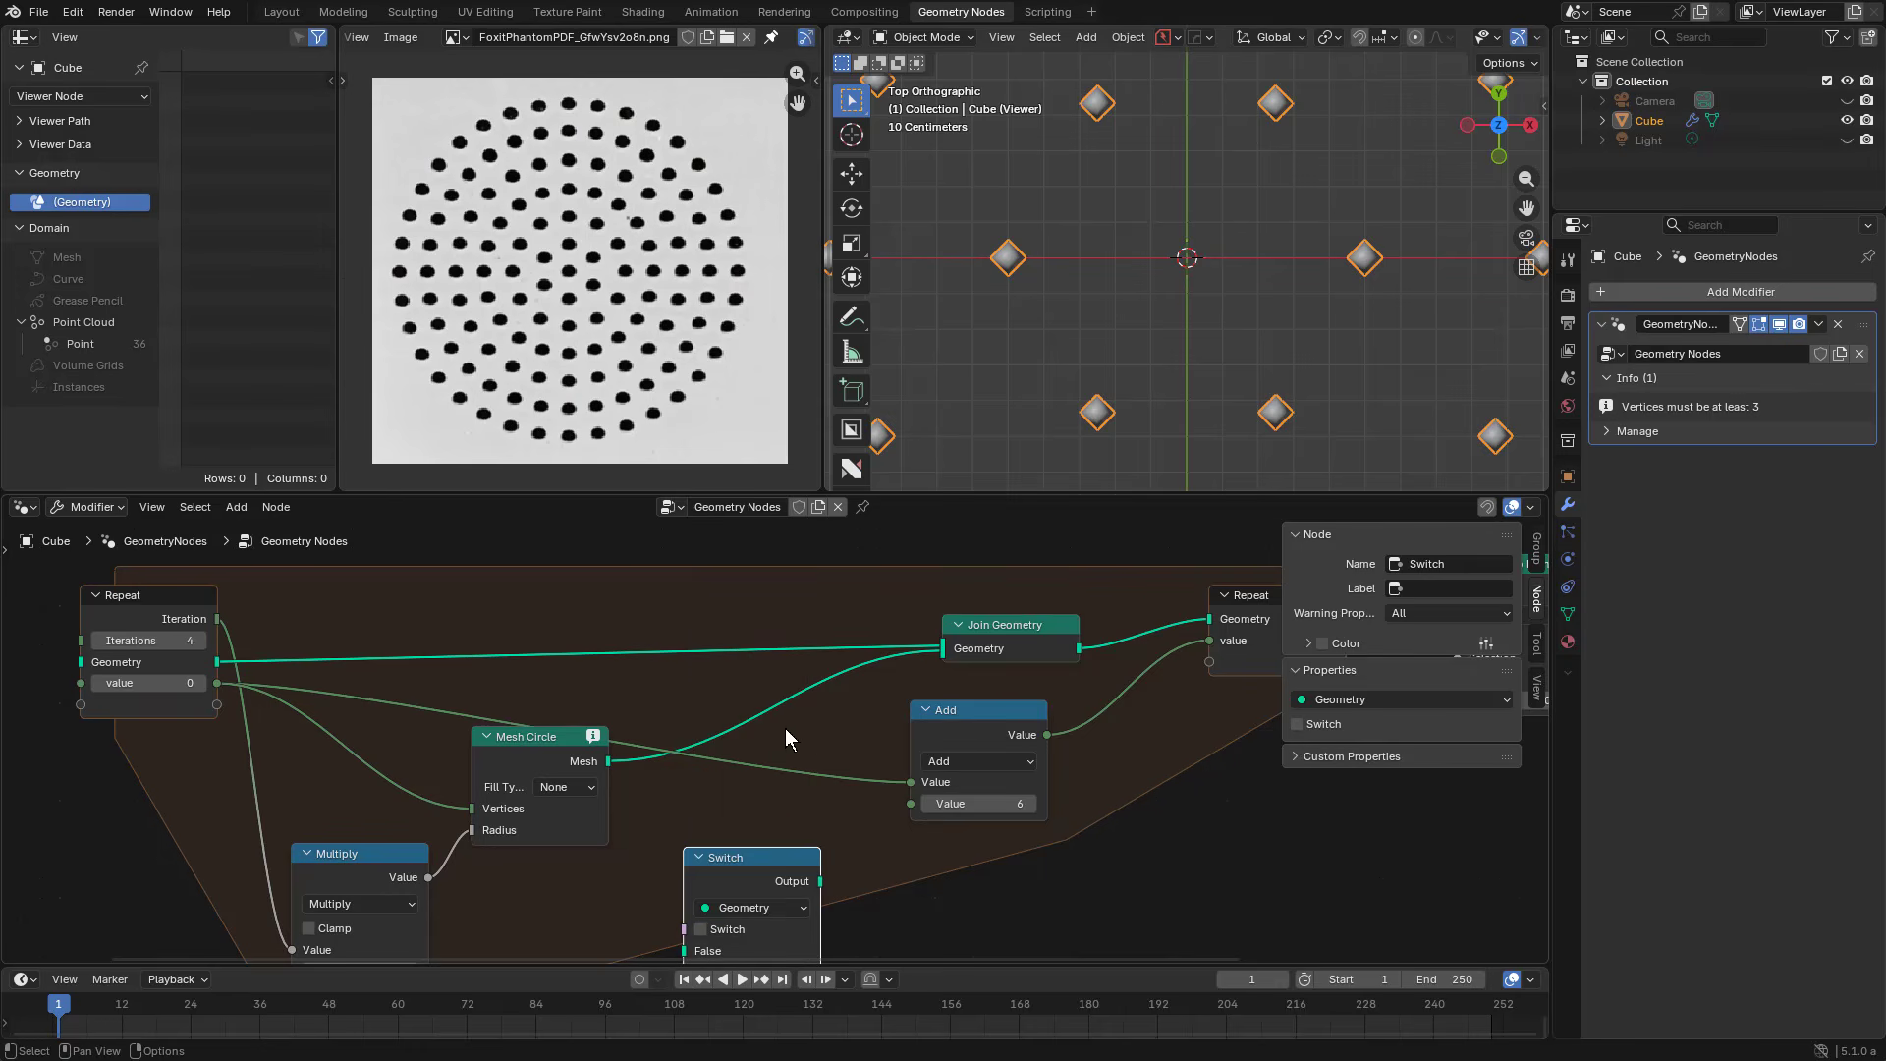
Step: Insert the Switch node on the link between Mesh Circle and Join Geometry, with the circle feeding its False input
scroll(786, 728, "up", 1)
left_click_drag(765, 865, 762, 848)
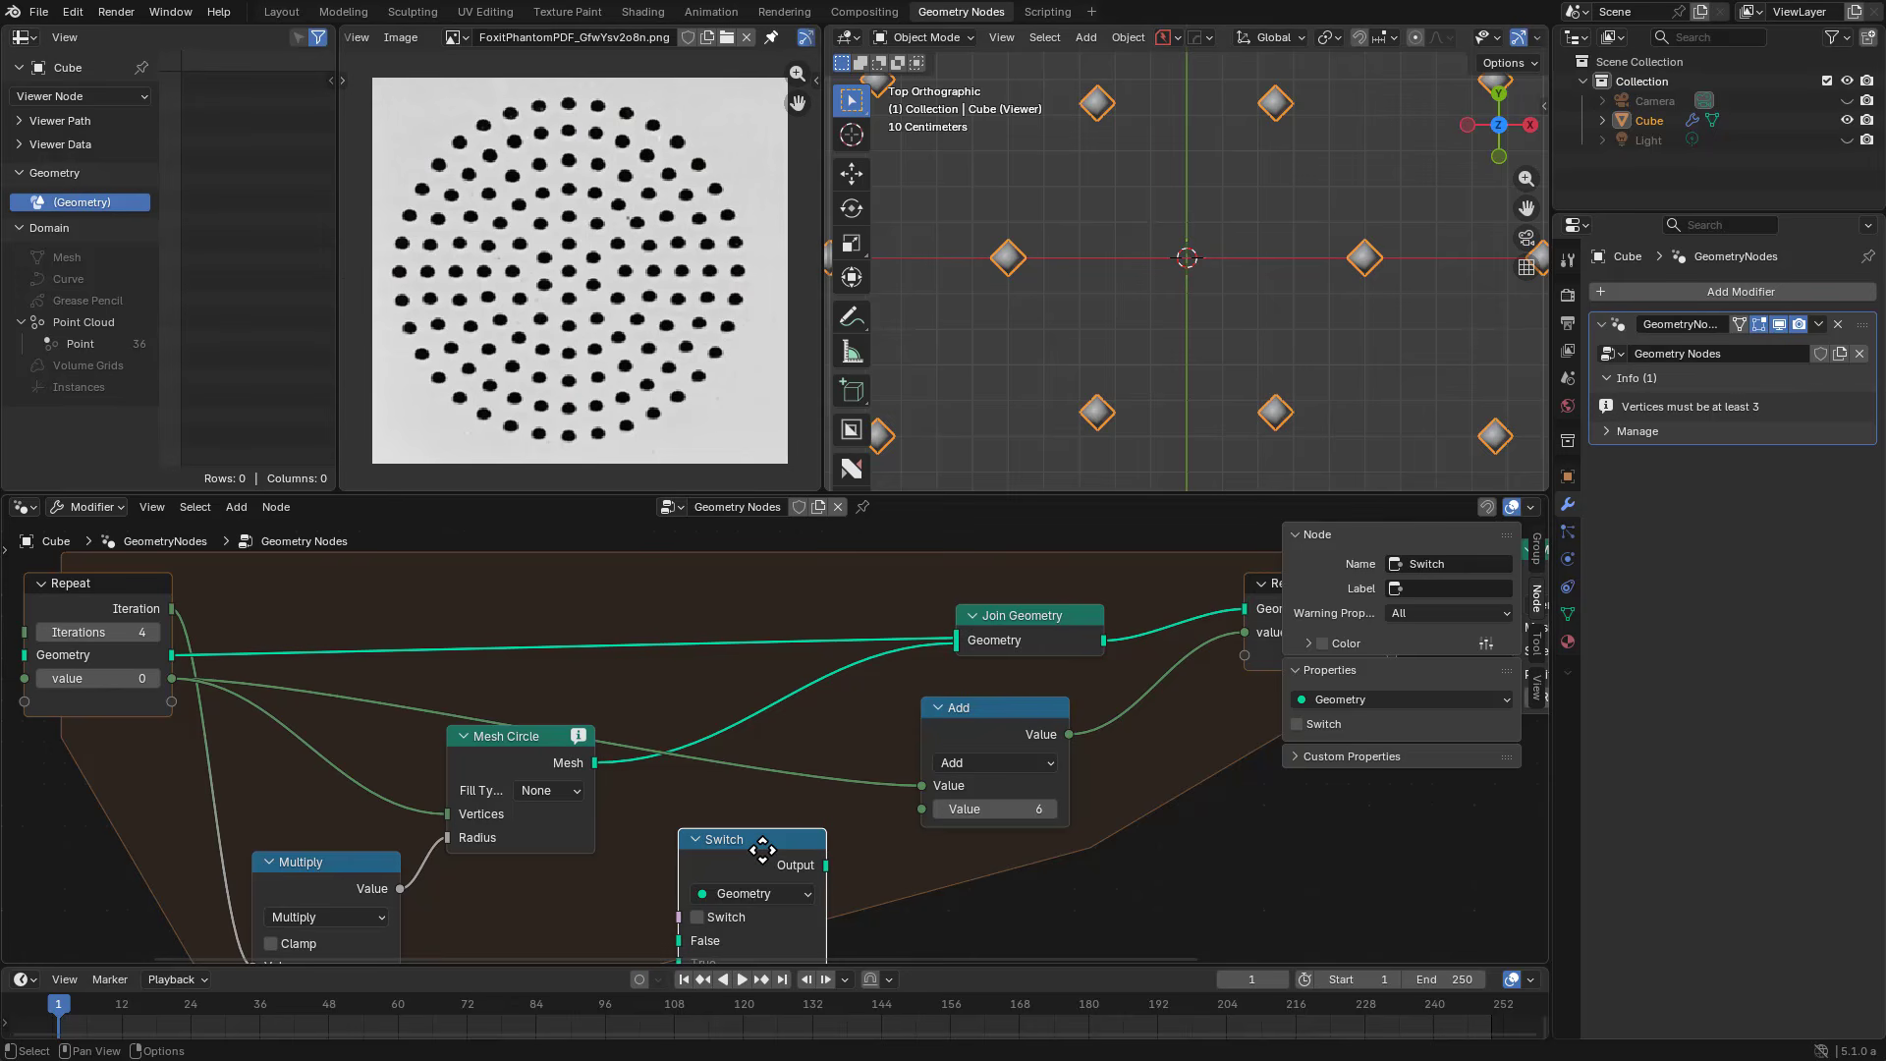
scroll(506, 802, "up", 1)
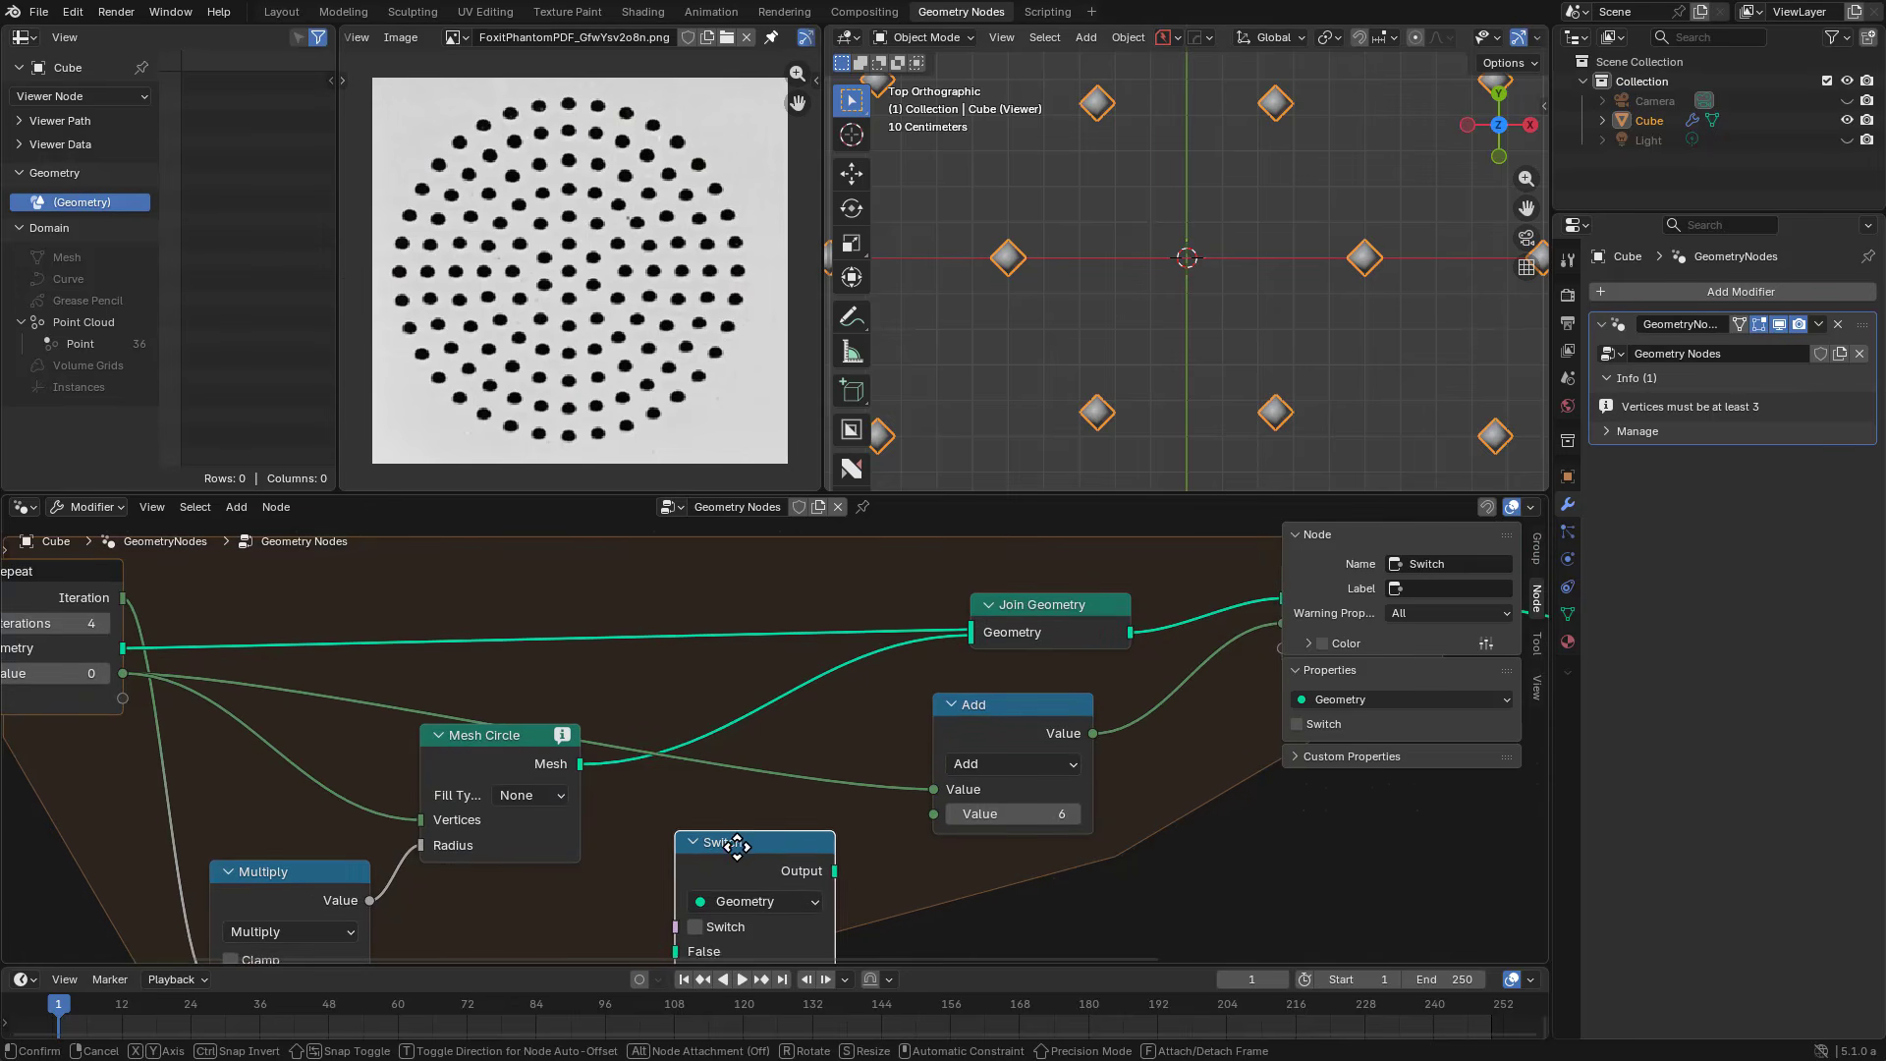
left_click_drag(729, 867, 784, 705)
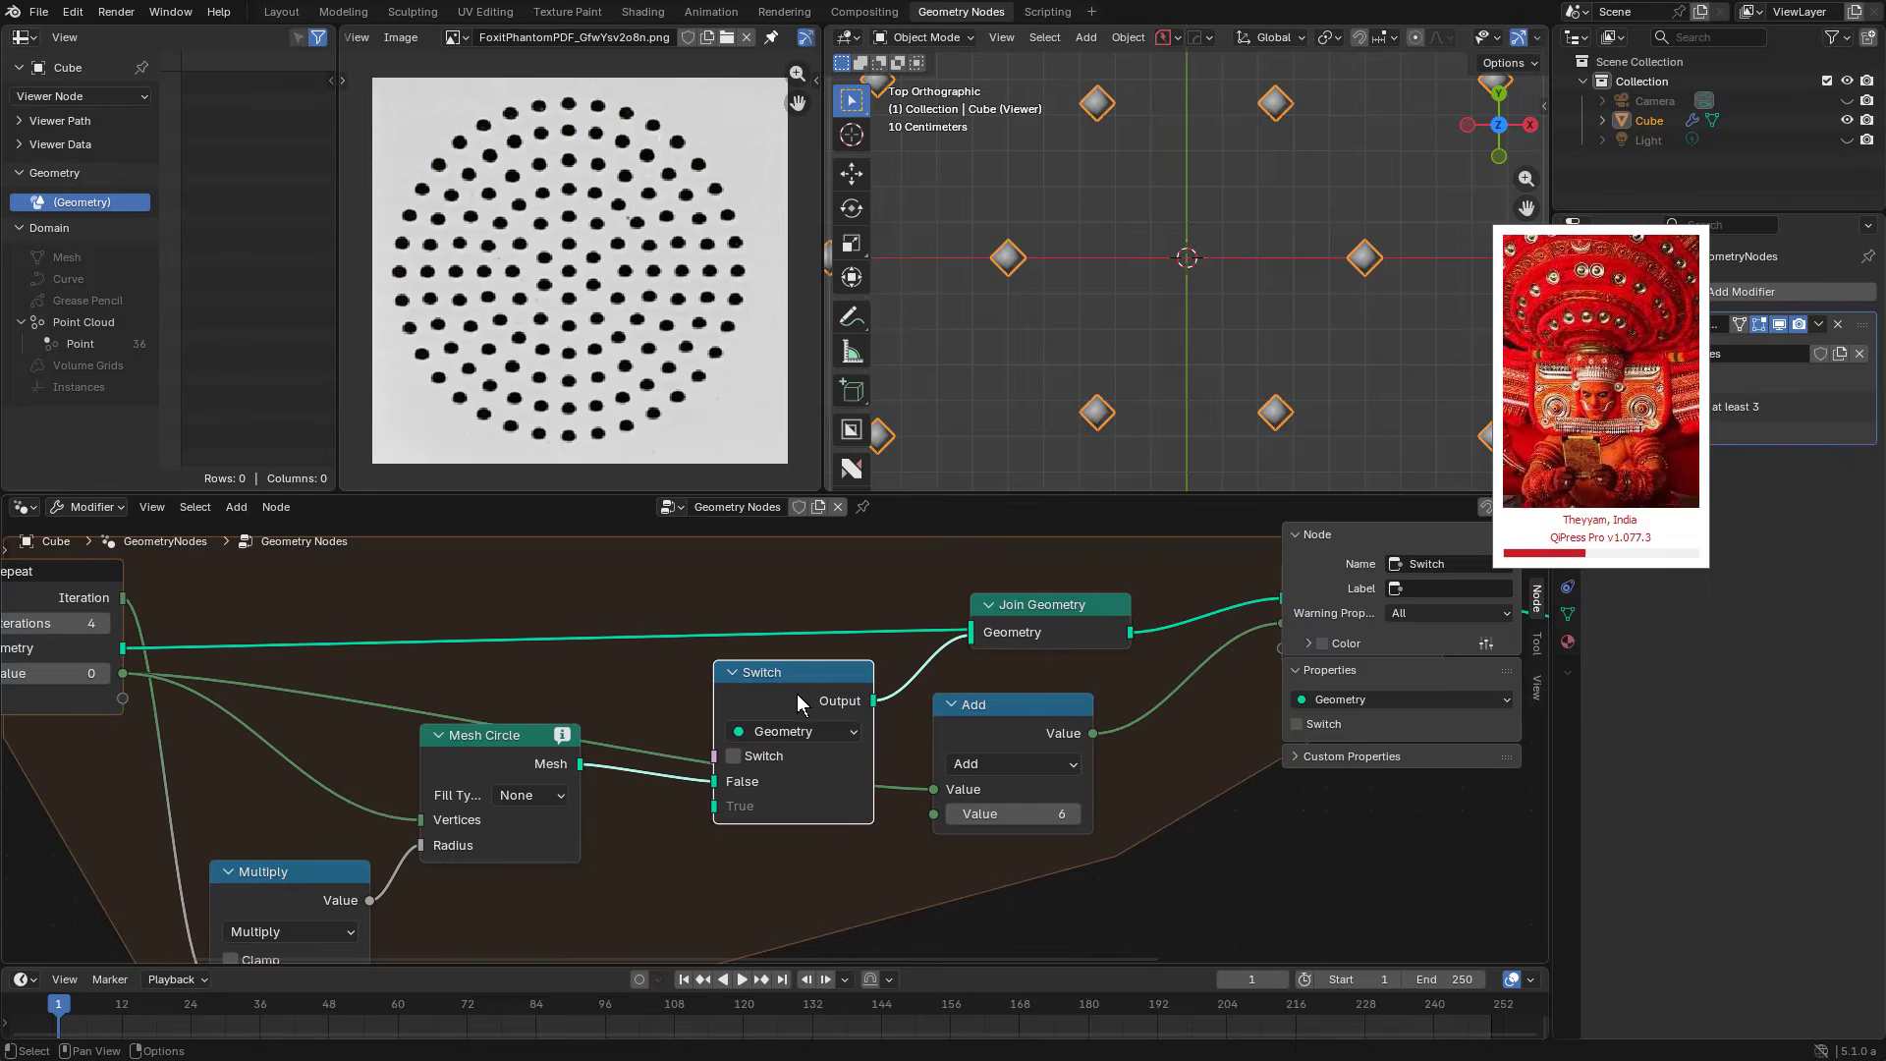
scroll(798, 694, "down", 1)
middle_click_drag(819, 662, 777, 723)
scroll(777, 724, "up", 2)
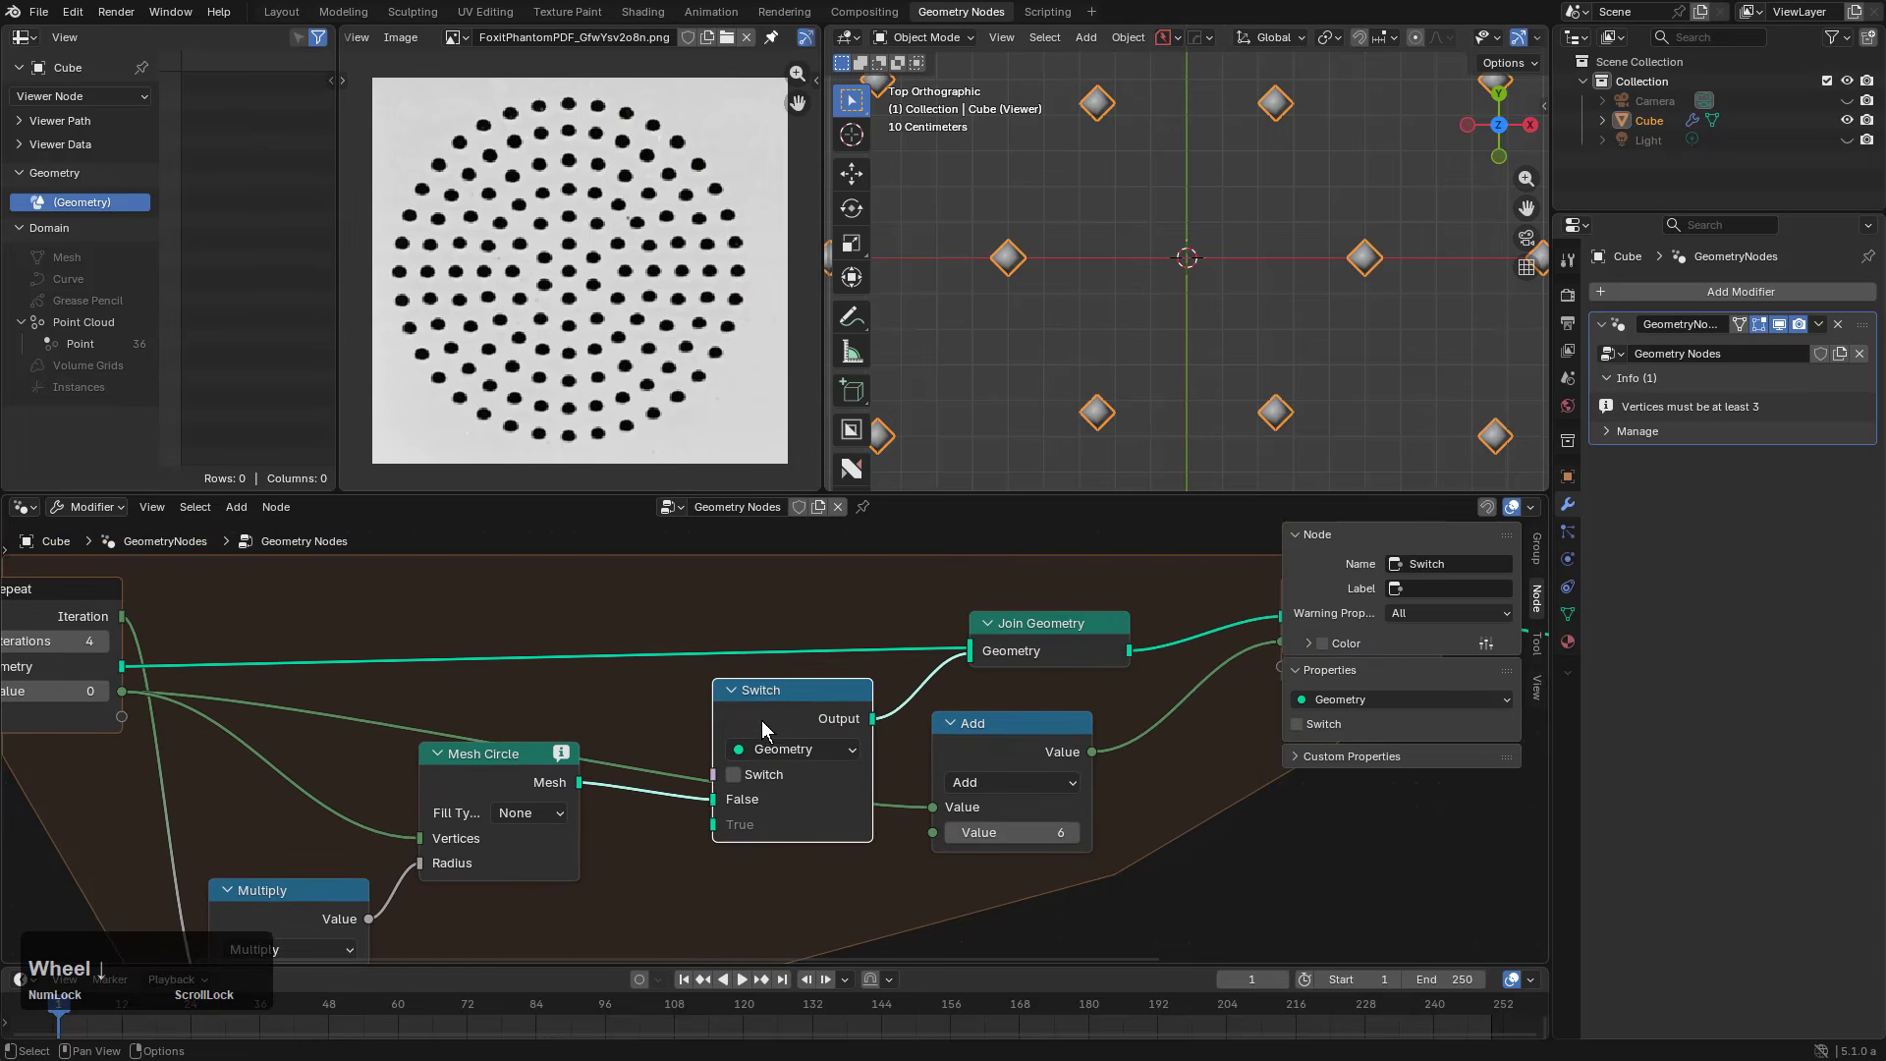
Step: Add a Mesh Line node feeding the Switch node's True input and place it below Mesh Circle
left_click_drag(778, 742, 703, 853)
scroll(782, 731, "down", 1)
type("m")
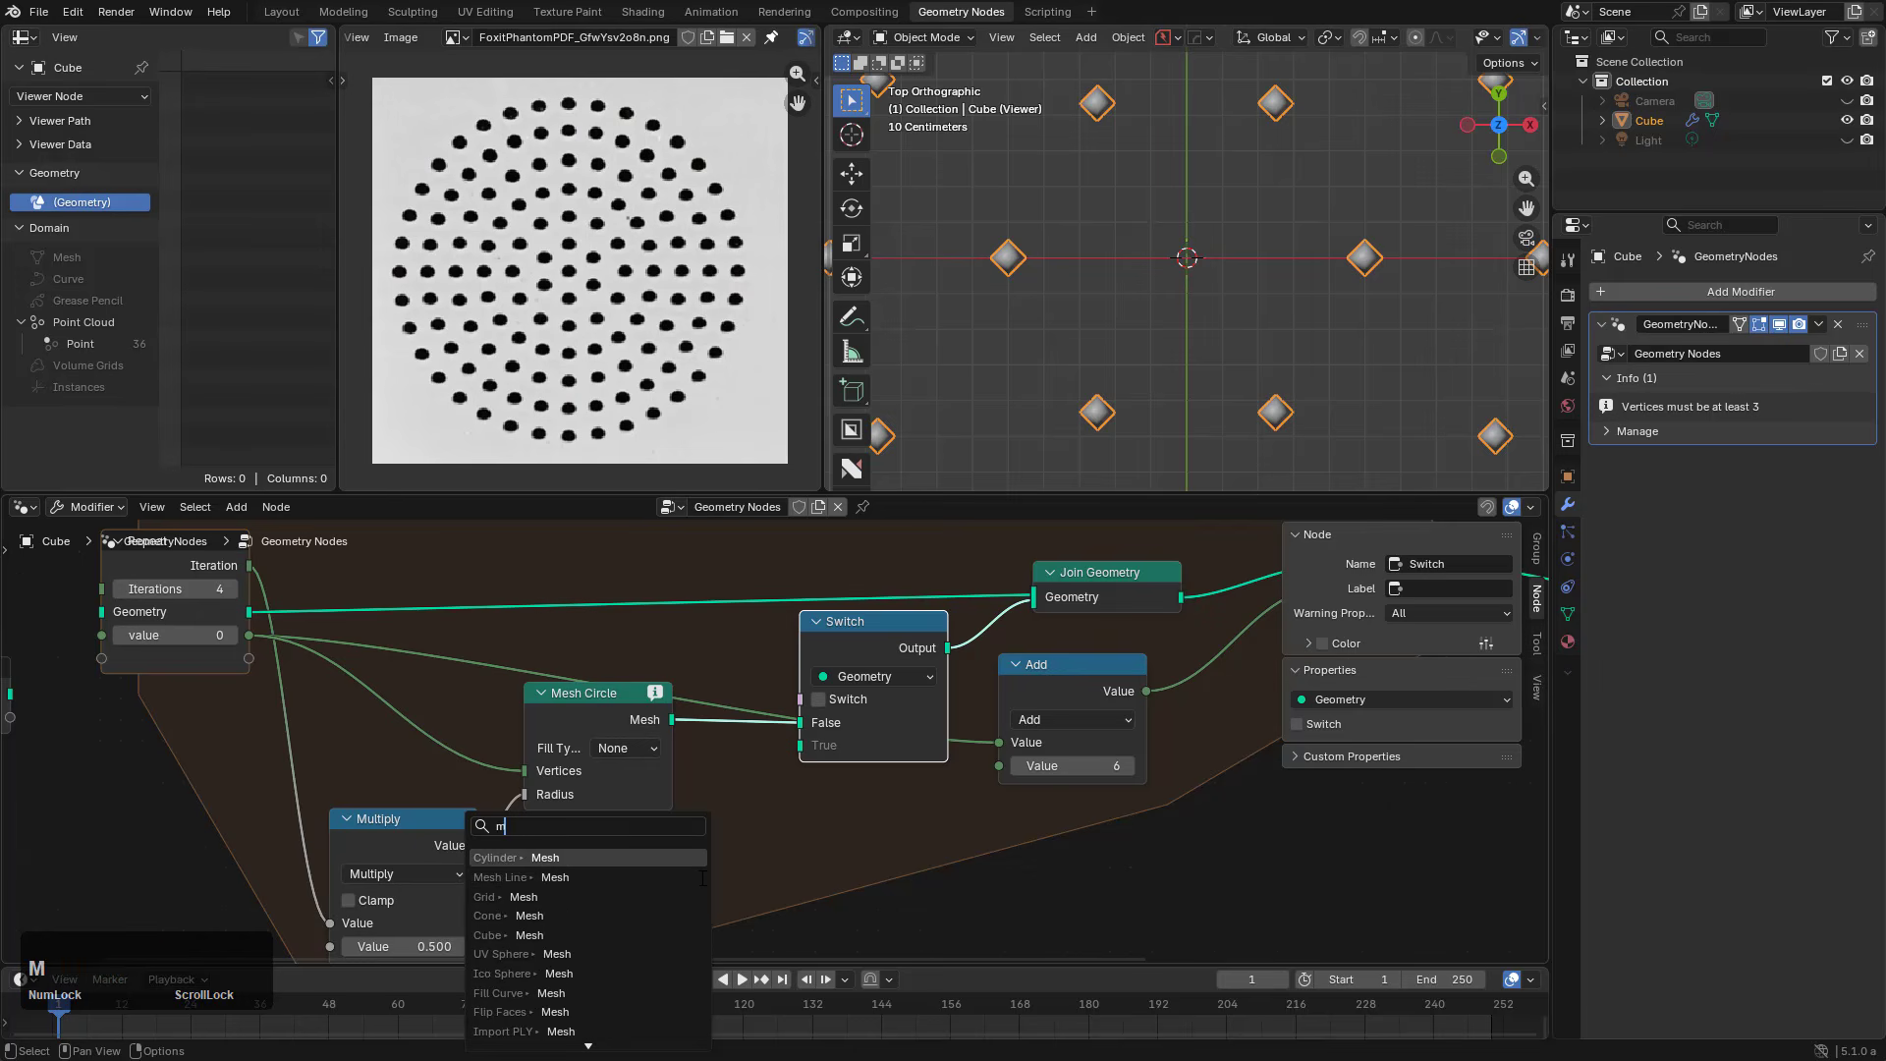
type("esh lin")
key("Return")
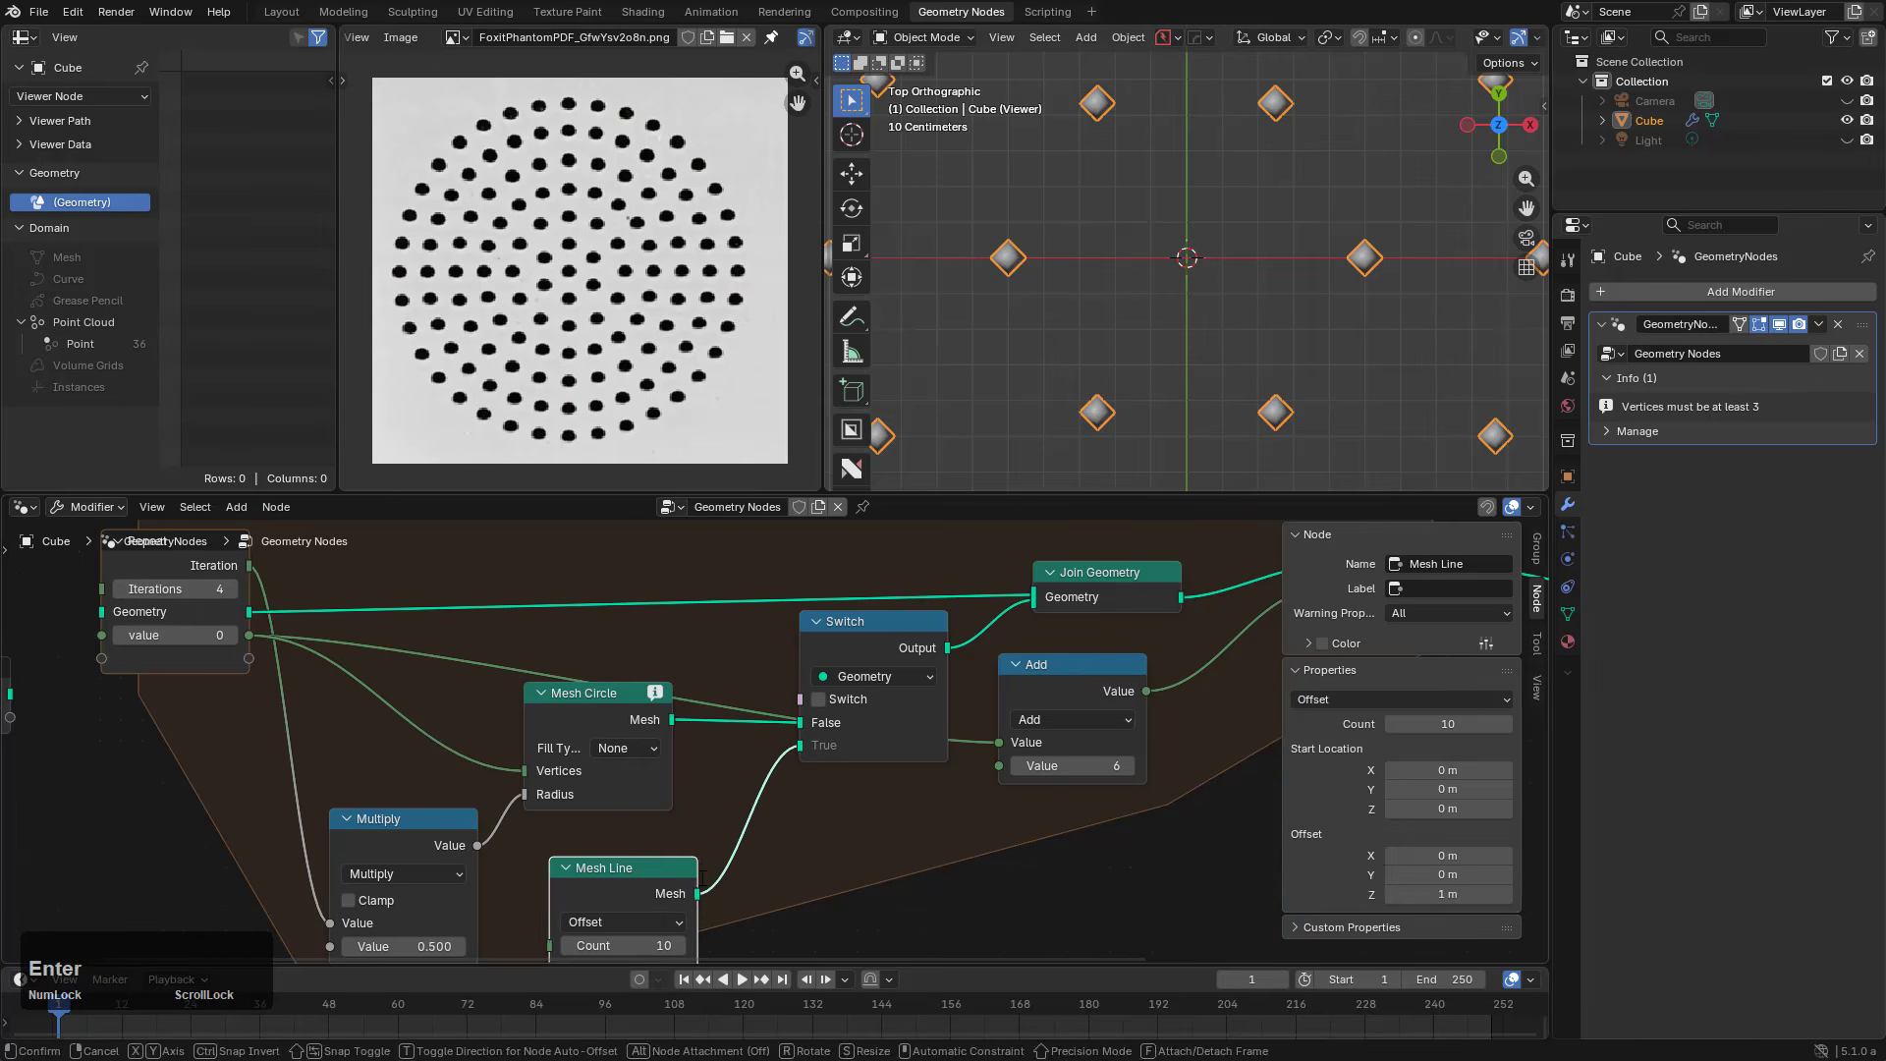
left_click(702, 876)
Step: Set the Mesh Line's Count to 1 and its Offset Z to 0 m
middle_click_drag(700, 909, 776, 771)
left_click(695, 804)
type("1")
key("KP_Enter")
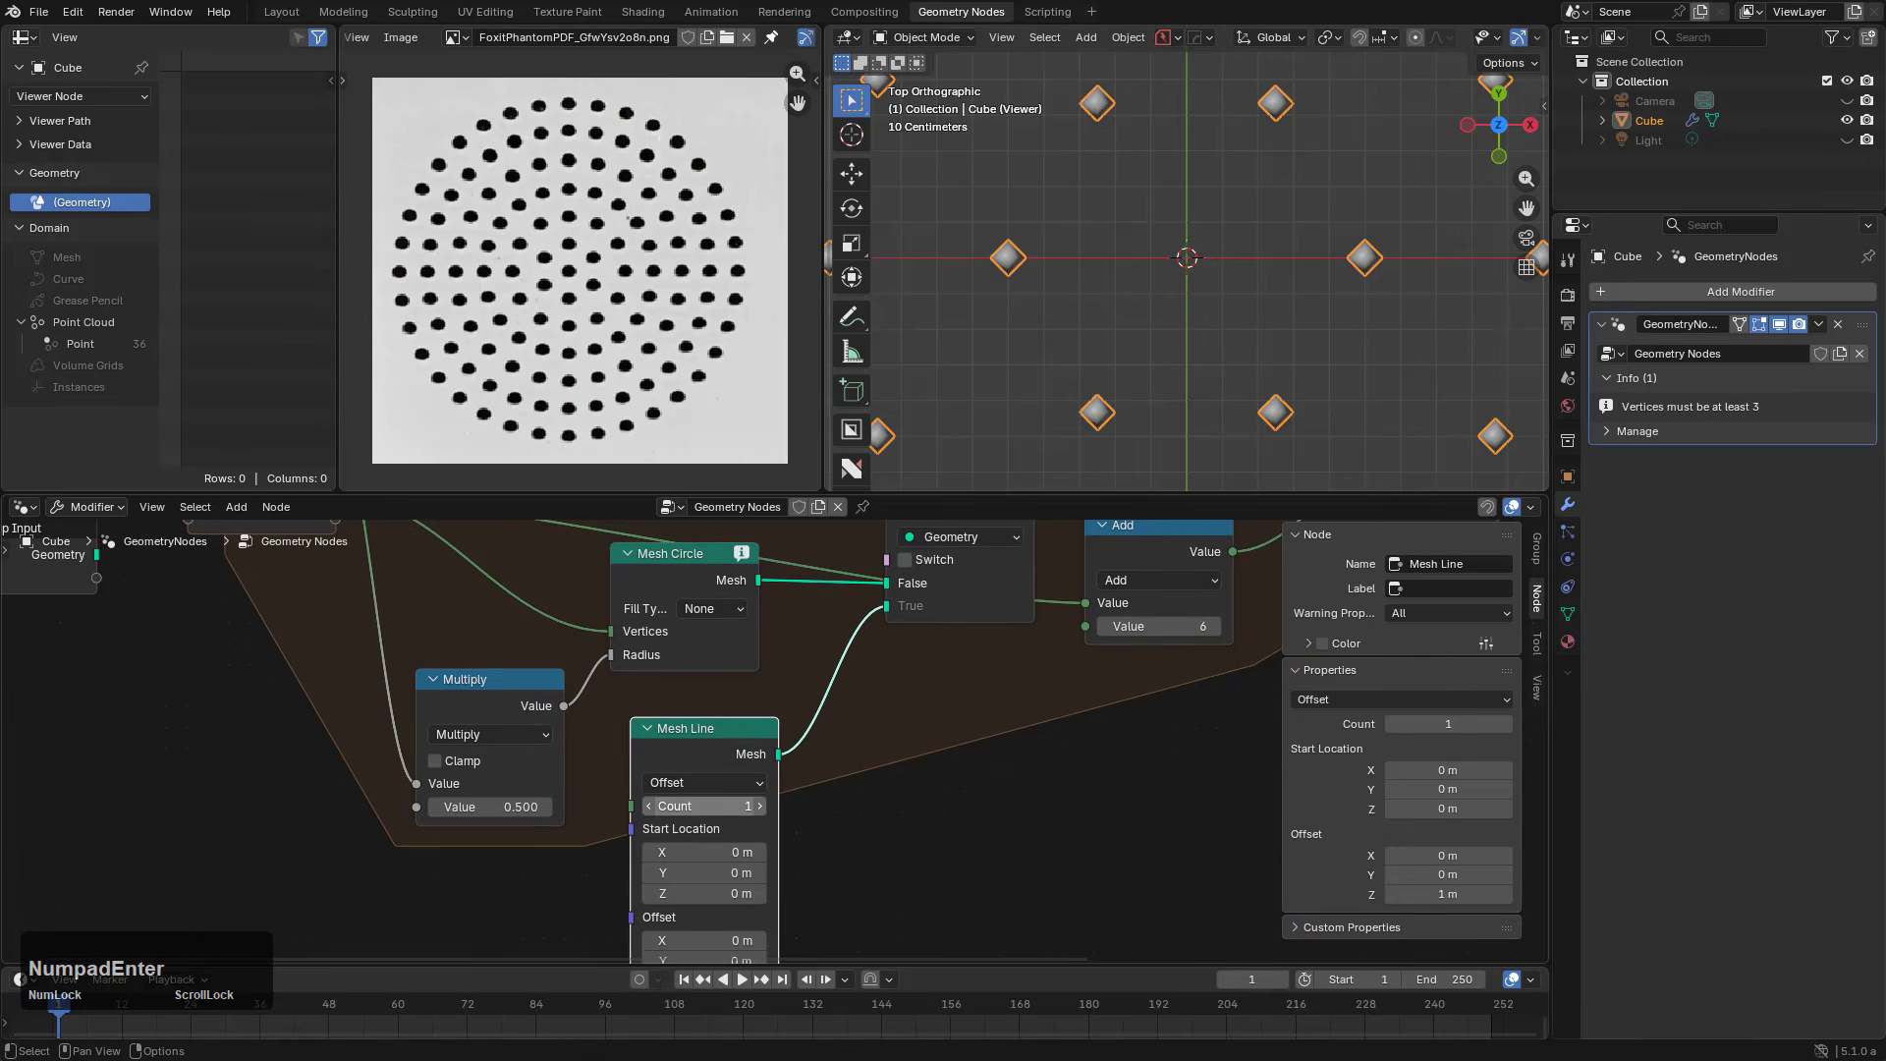
middle_click_drag(707, 884, 659, 955)
left_click(740, 842)
type("0")
key("KP_Enter")
scroll(634, 758, "up", 1)
left_click_drag(643, 789, 633, 783)
scroll(693, 861, "down", 2)
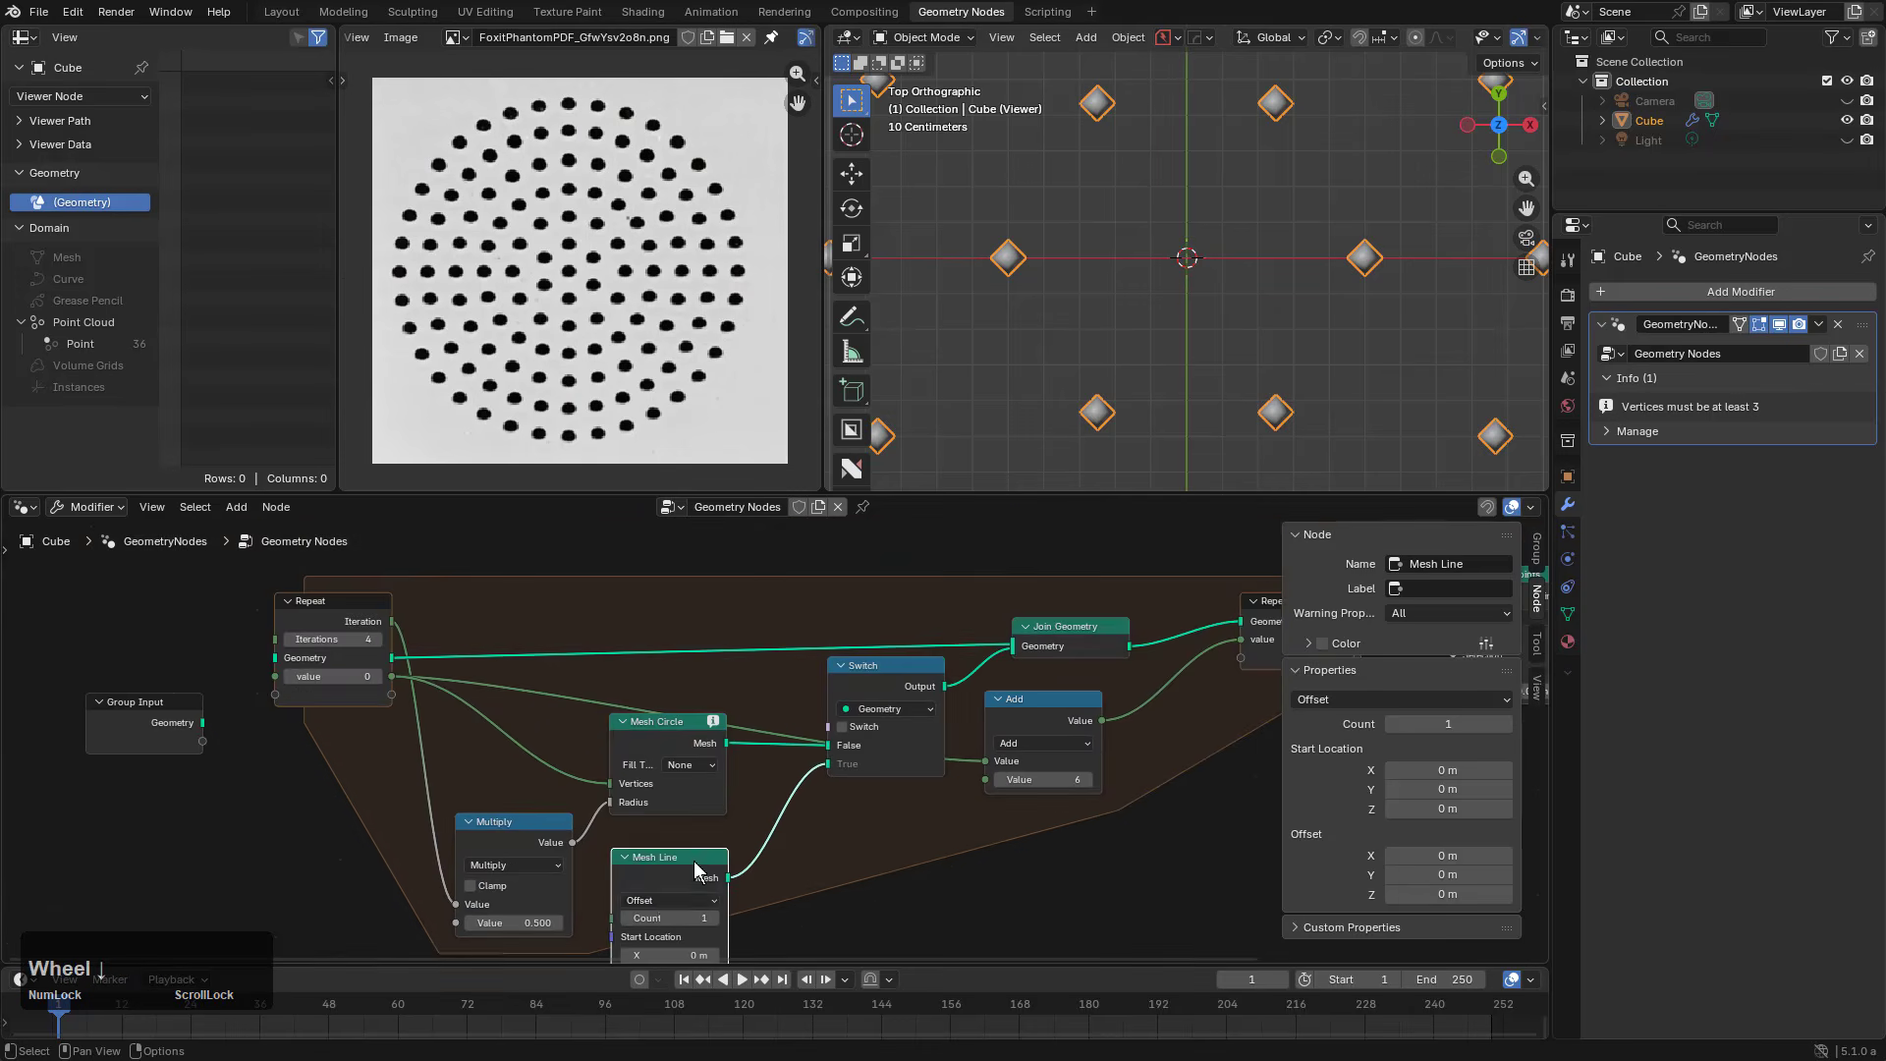
Step: Add a Boolean Math Not node driving the Switch node's Switch input and link the Repeat input's Iteration to it
scroll(892, 672, "up", 1)
left_click(899, 657)
middle_click_drag(818, 688, 889, 740)
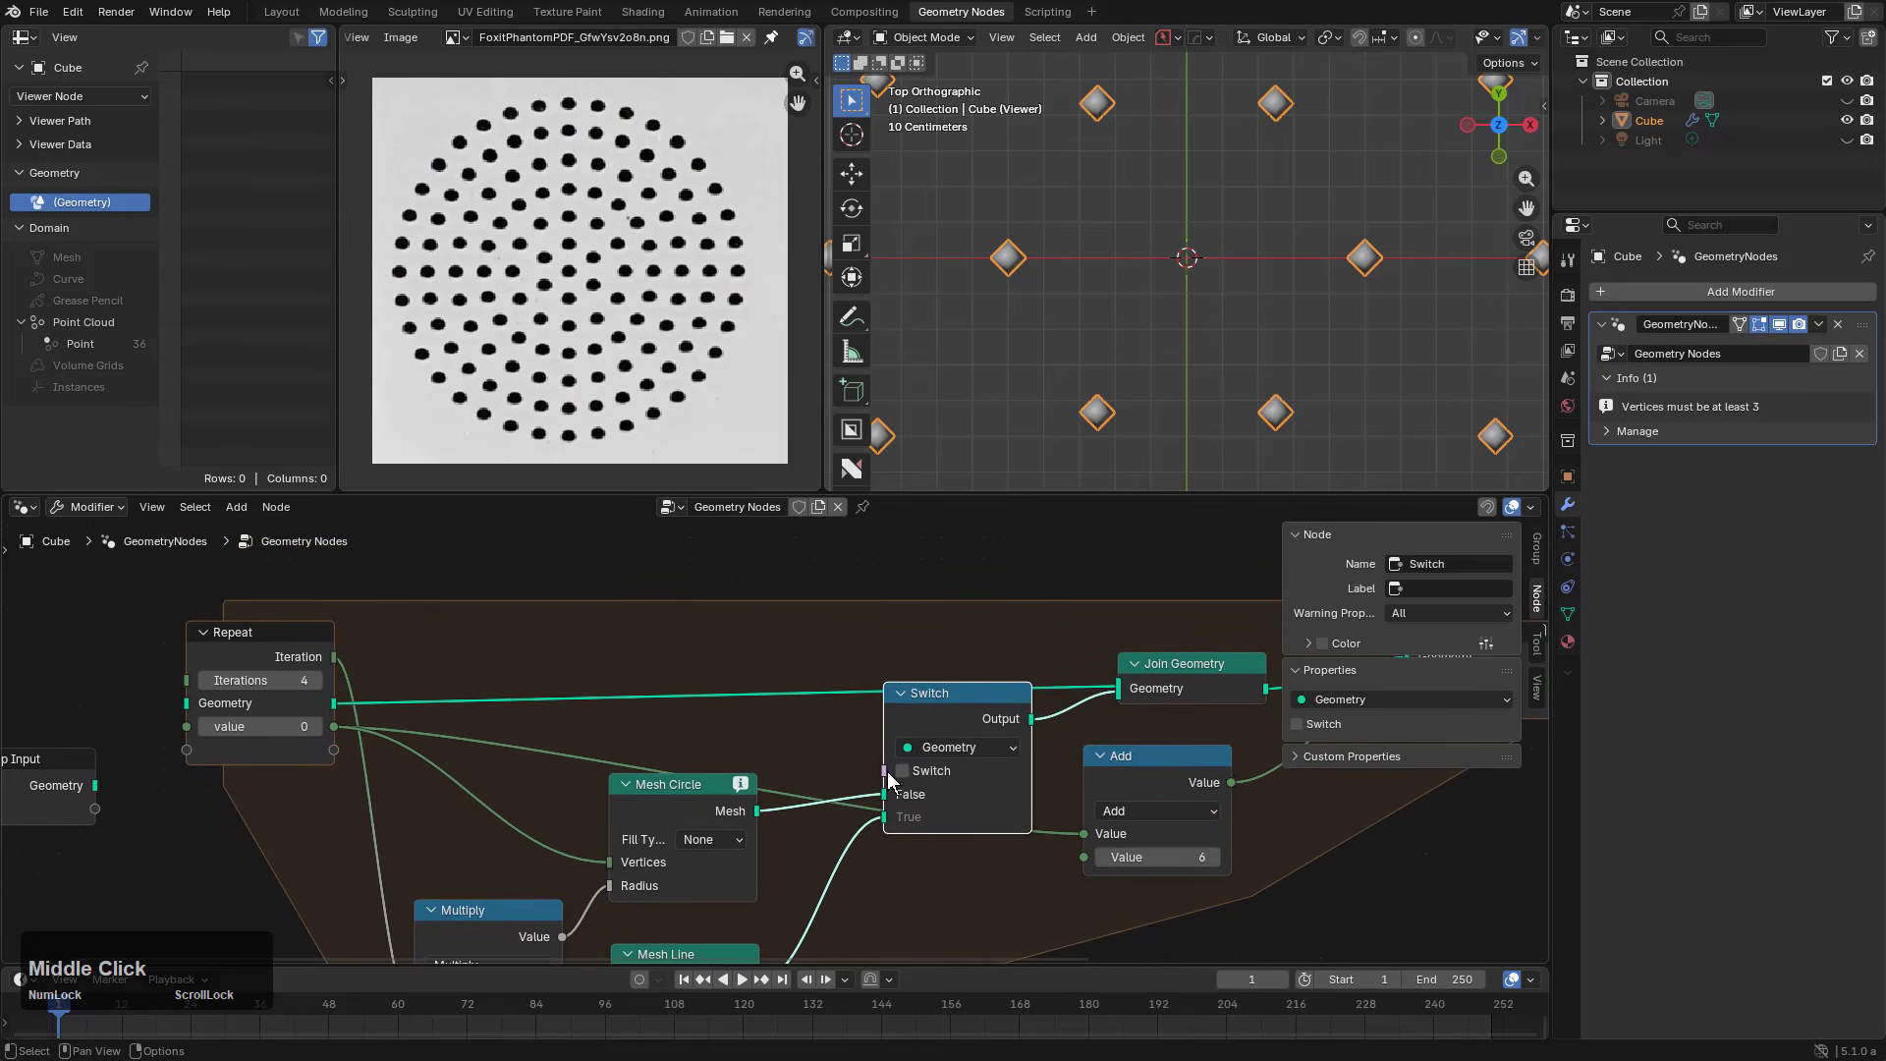
left_click_drag(884, 770, 744, 626)
type("not")
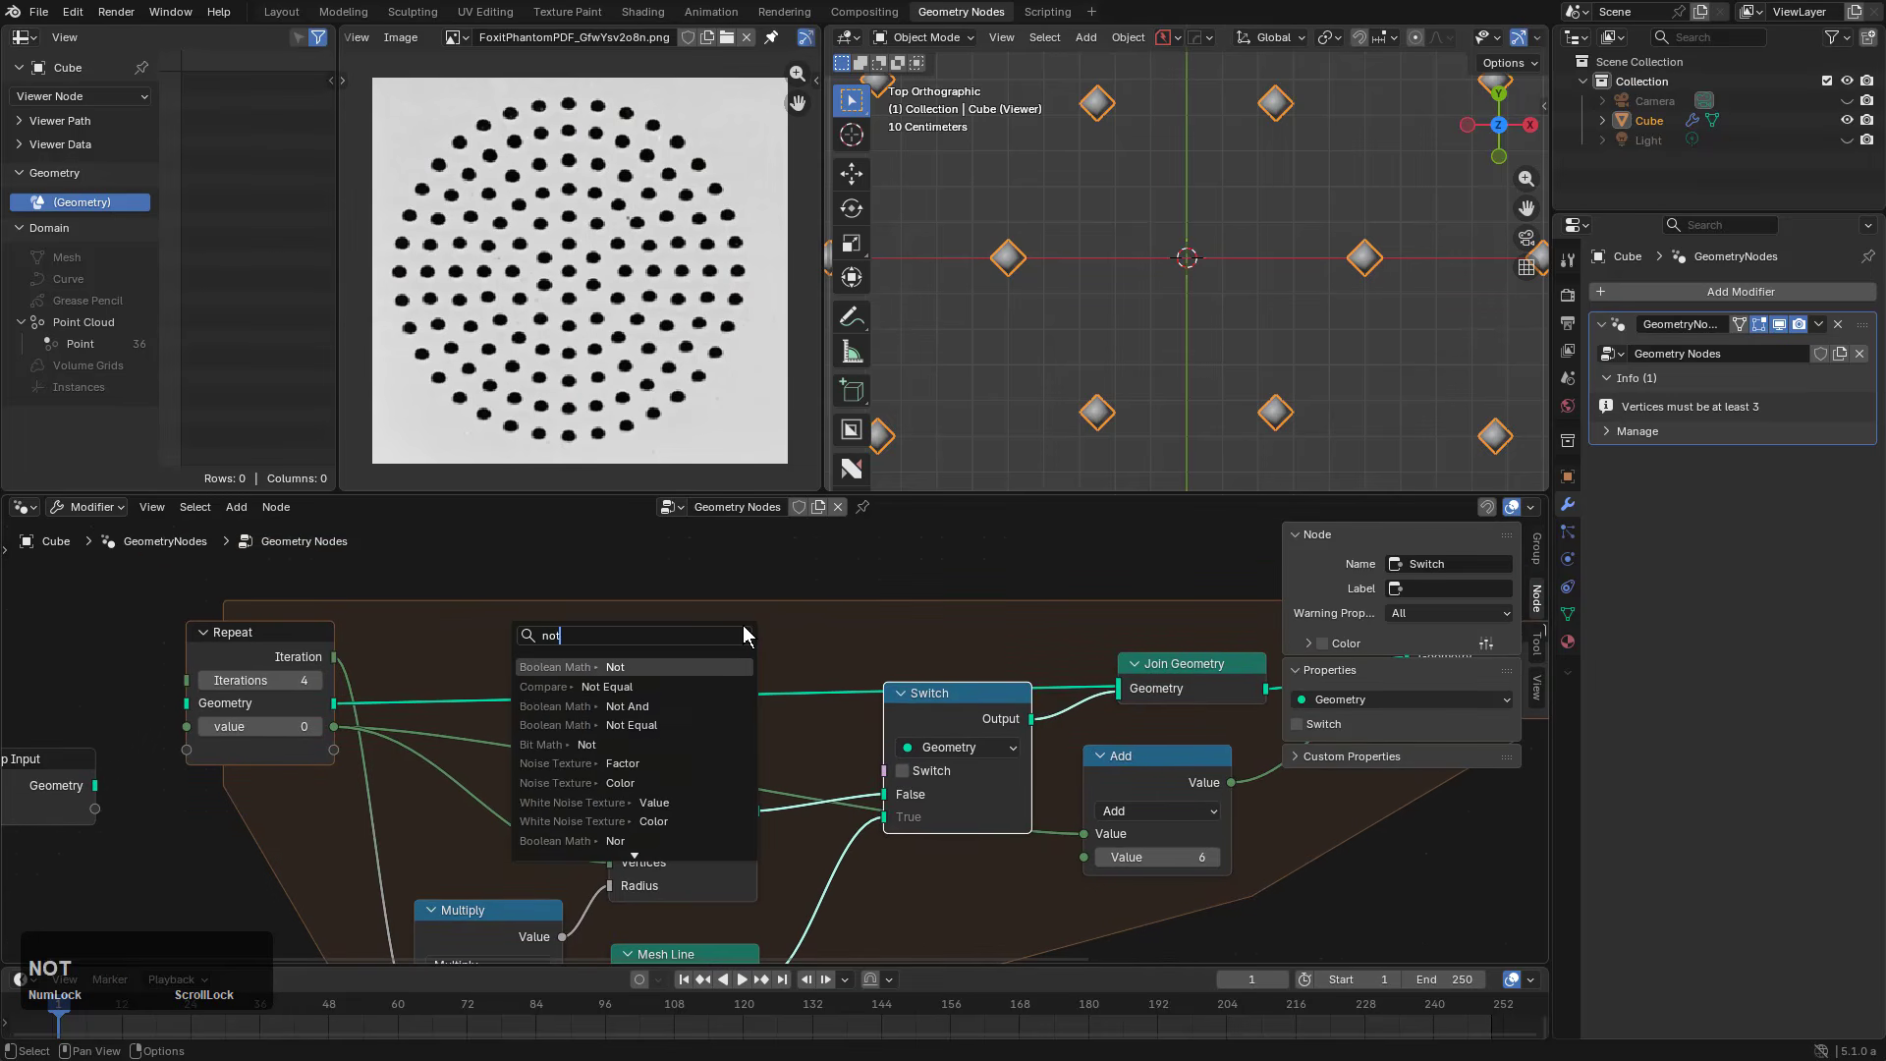
key("Return")
left_click(773, 652)
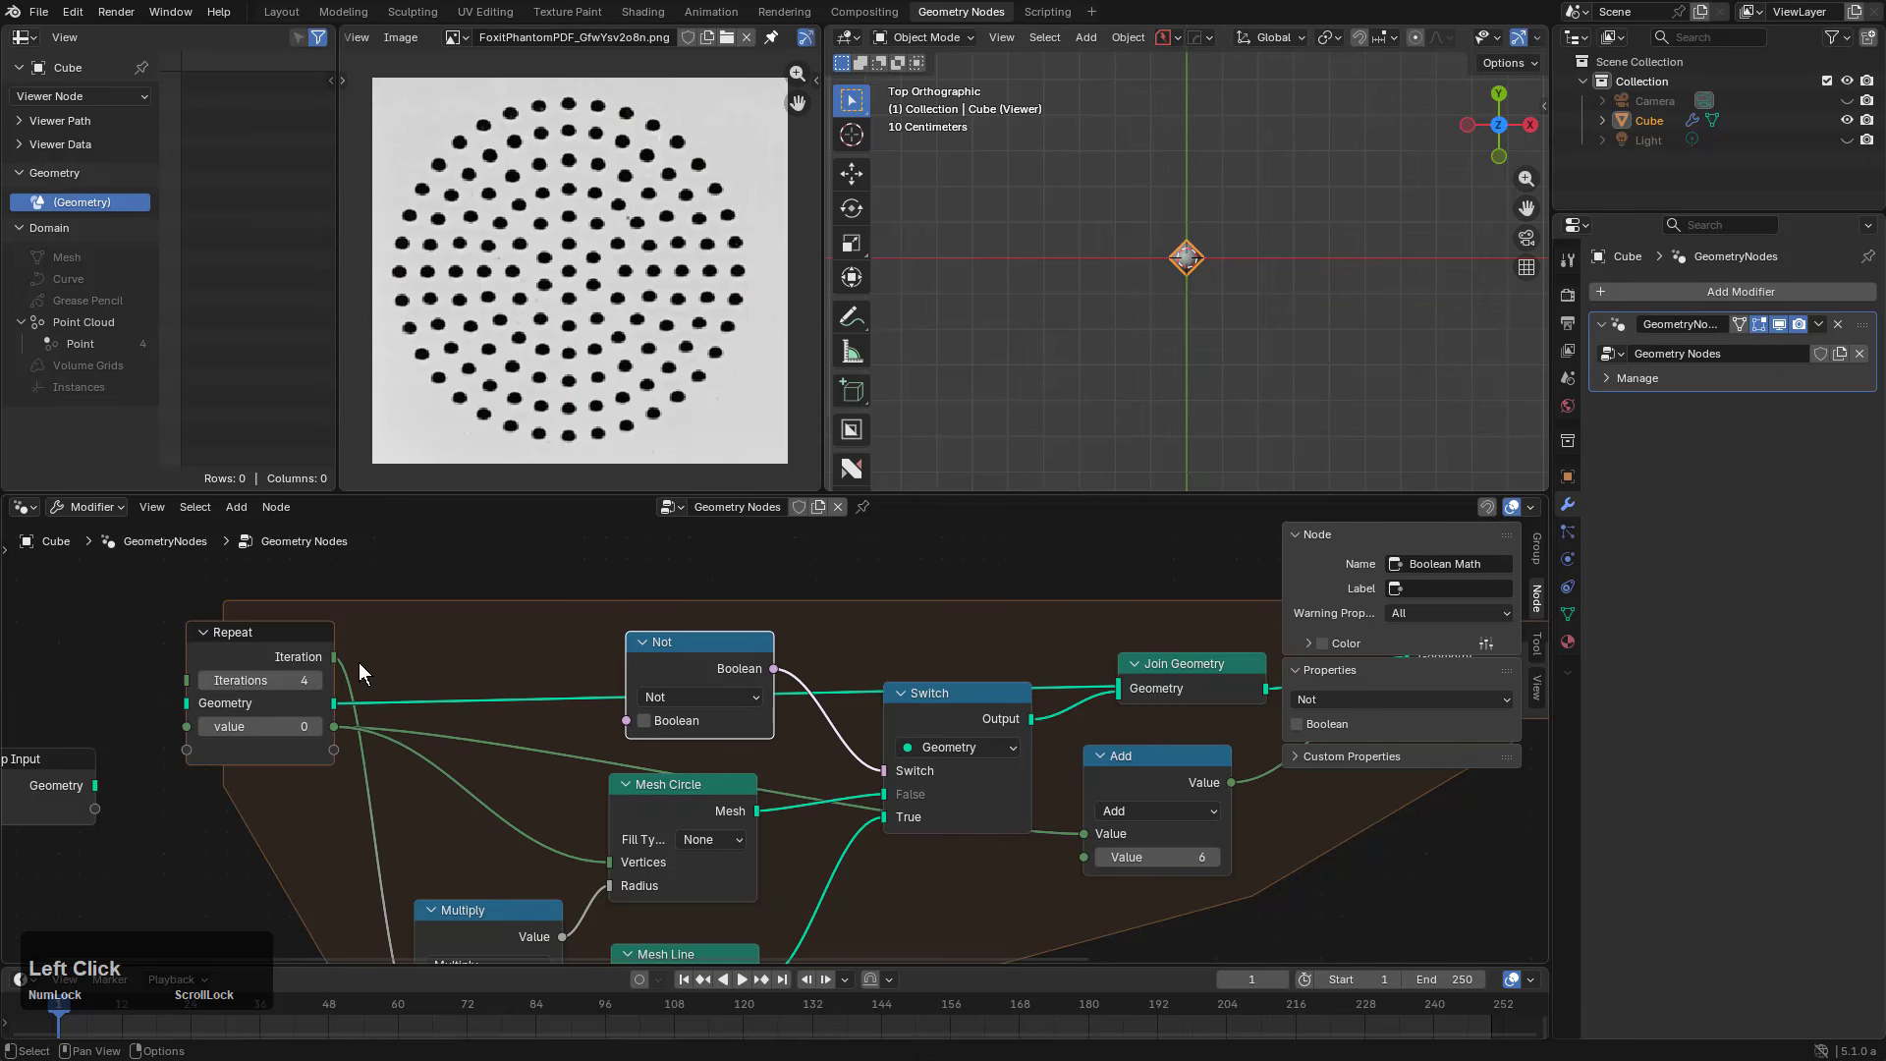
left_click_drag(334, 656, 626, 720)
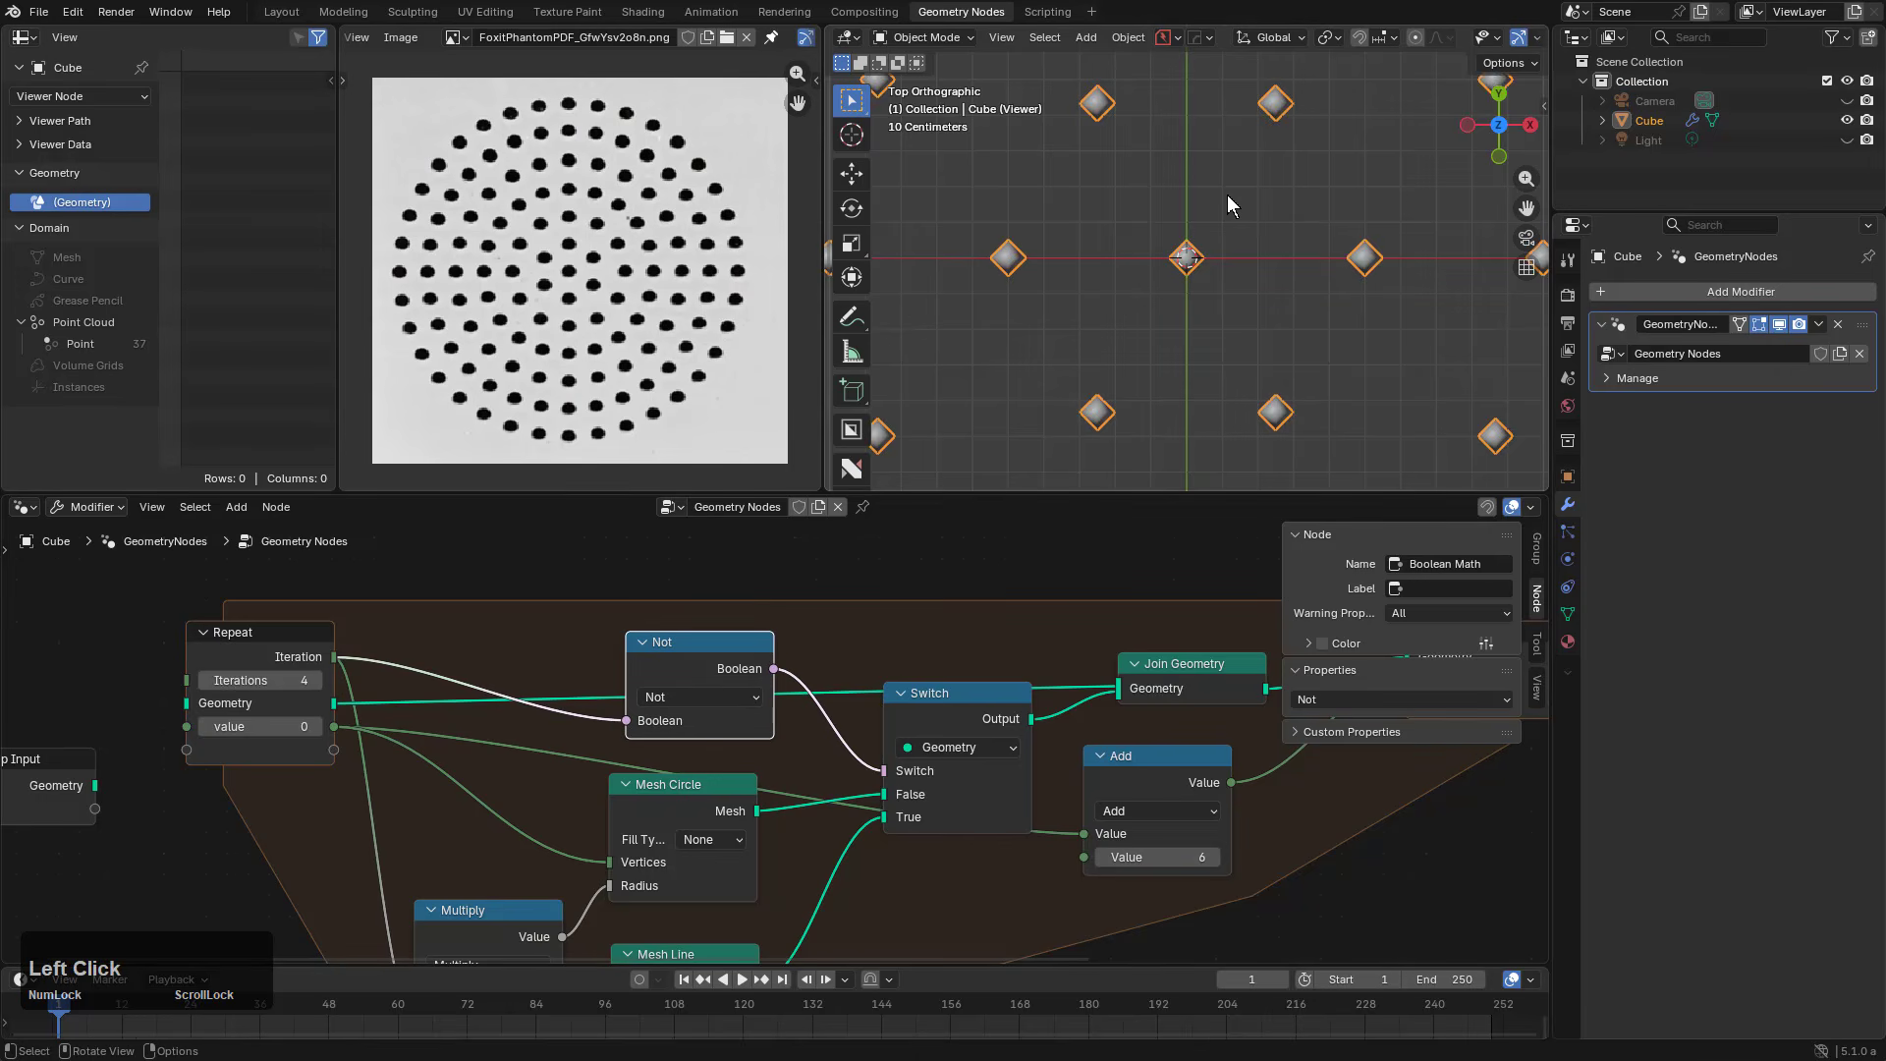
Step: Mute and unmute the Not node repeatedly to compare the points with and without it
scroll(701, 654, "down", 4)
scroll(817, 719, "up", 3)
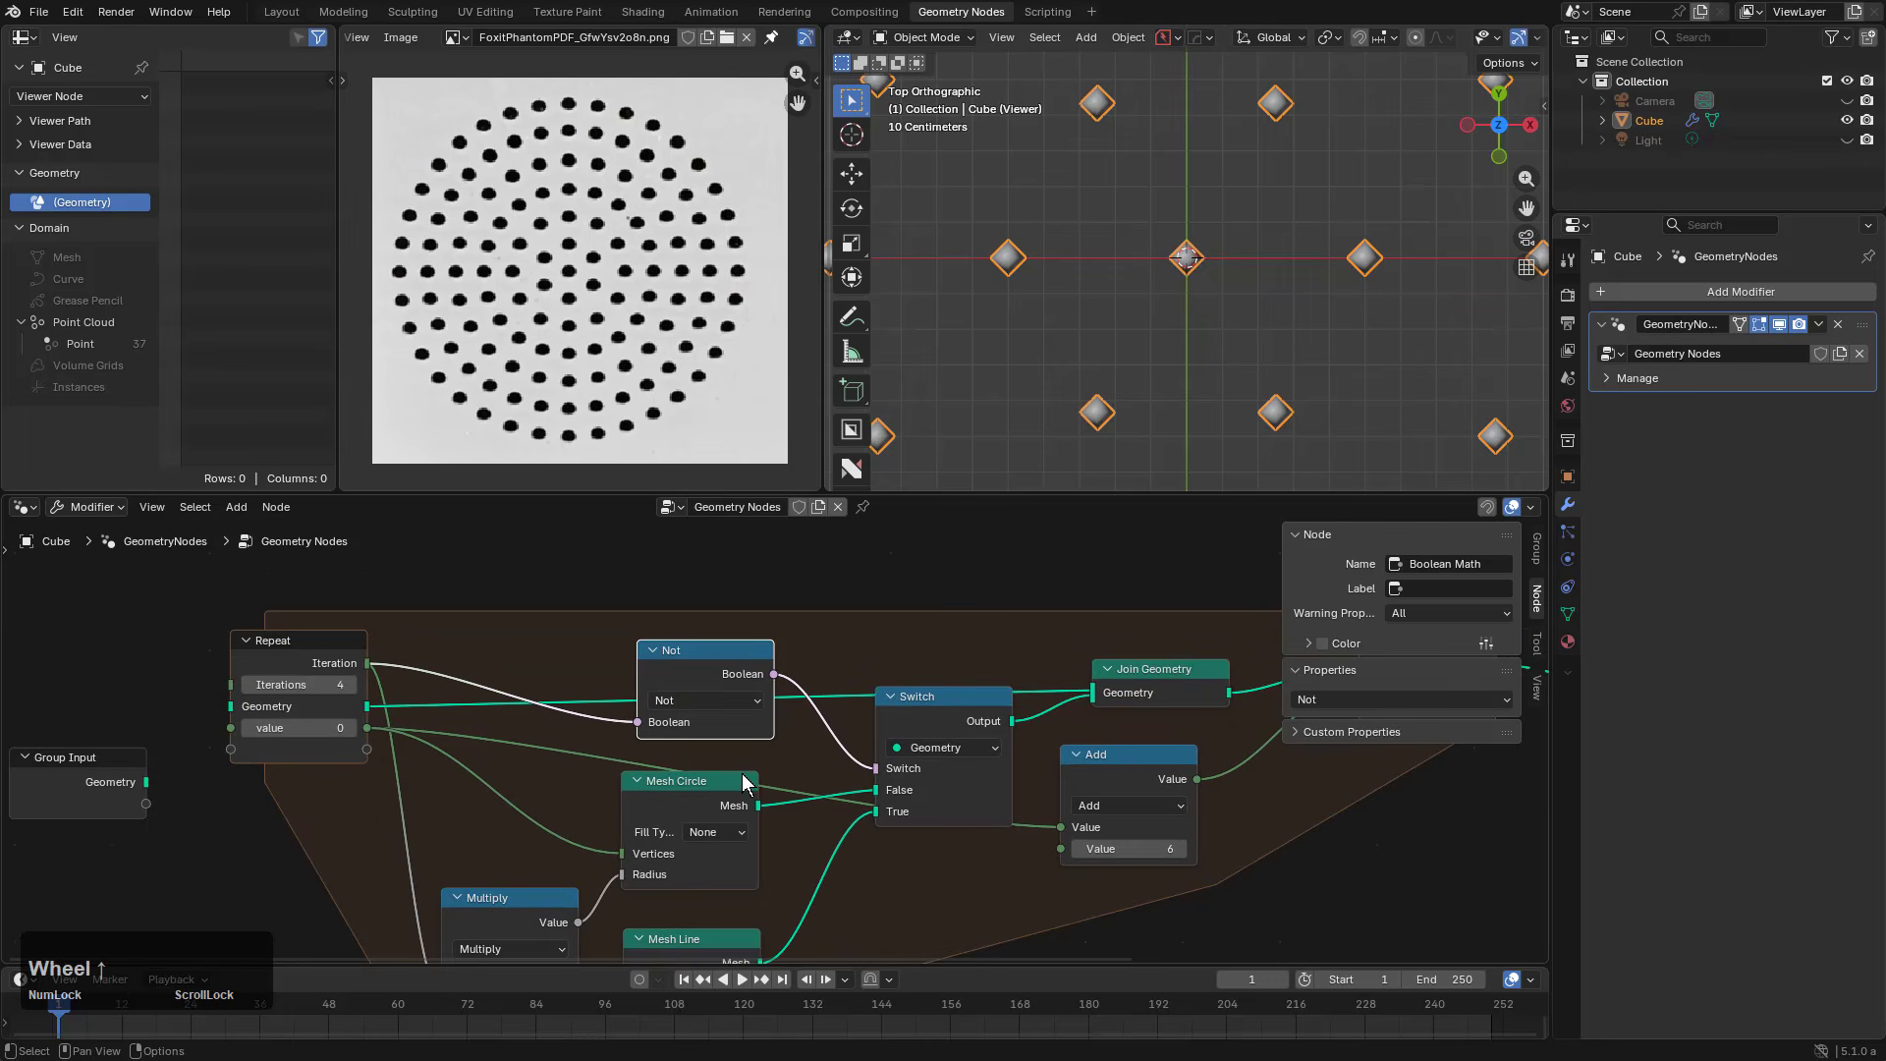
key("m")
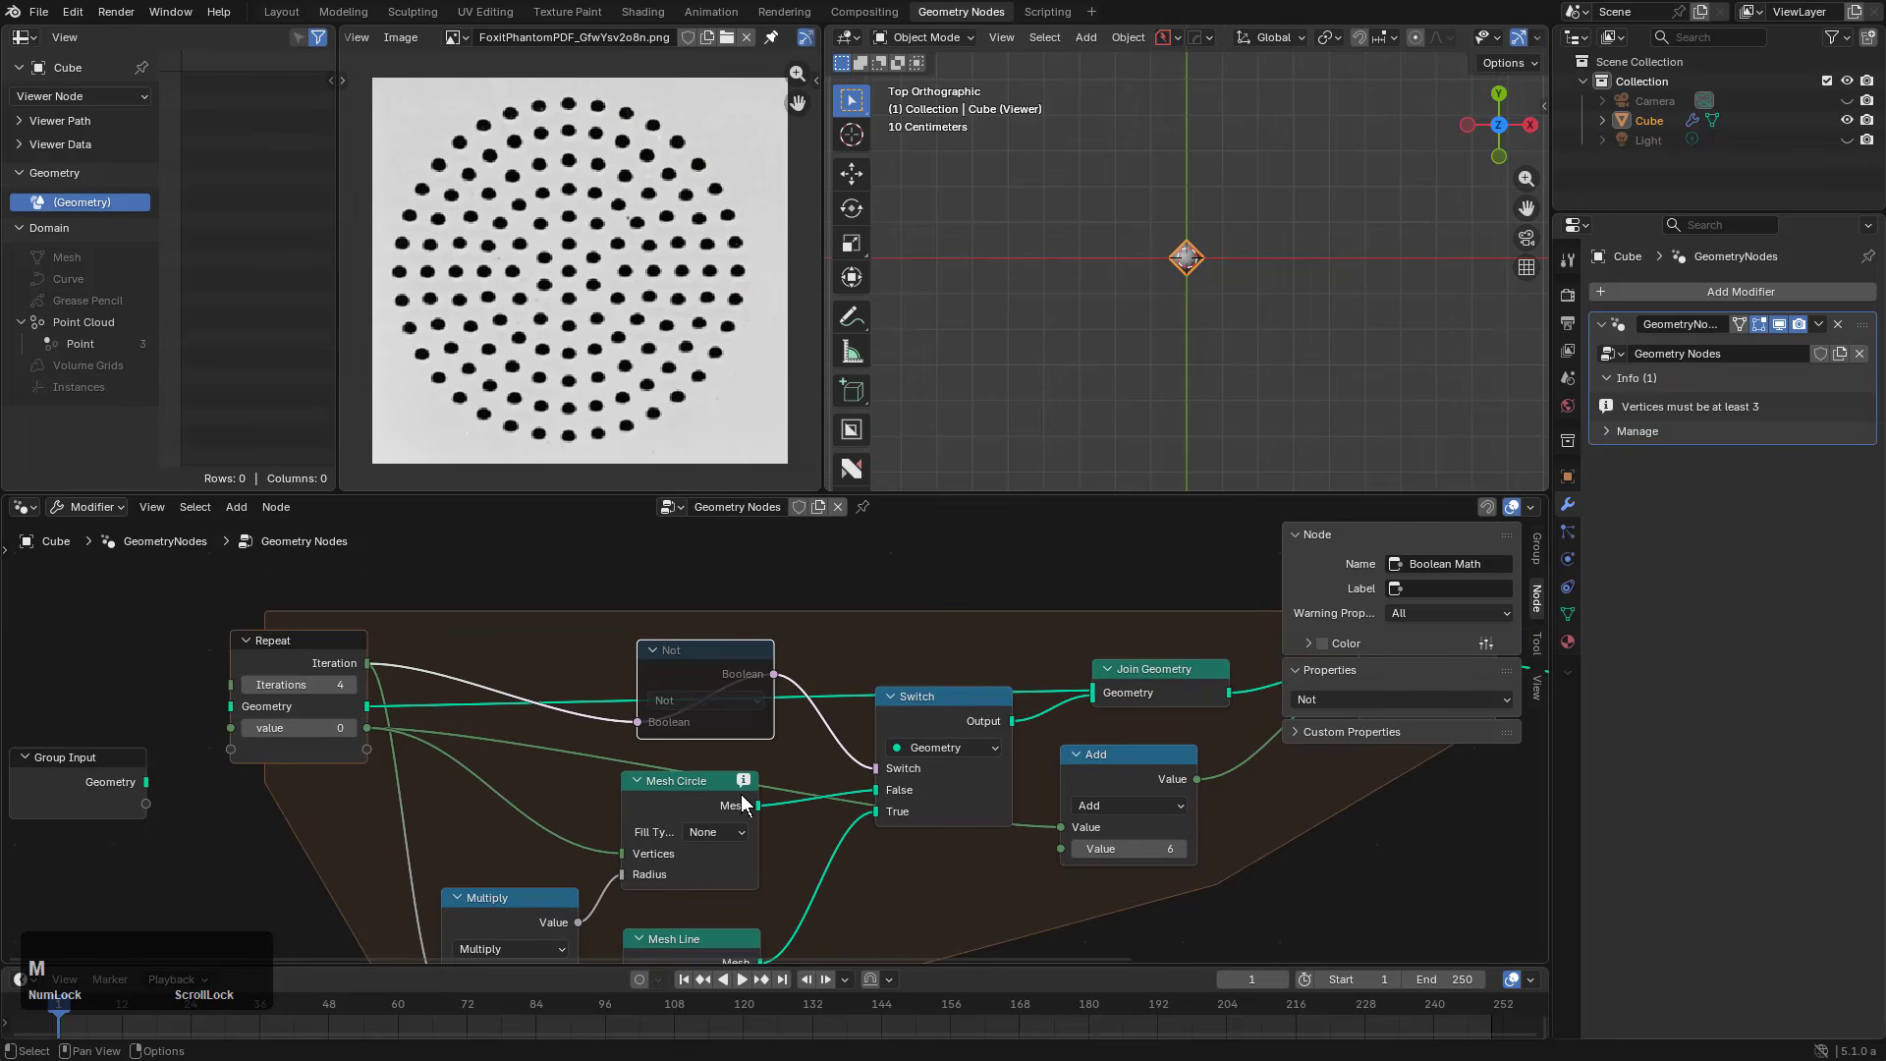
key("m")
key("m")
key("m")
key("m")
key("m")
Step: Nudge the Not node and the Group Input node slightly to tidy the node layout
left_click_drag(723, 655, 708, 654)
scroll(769, 761, "down", 3)
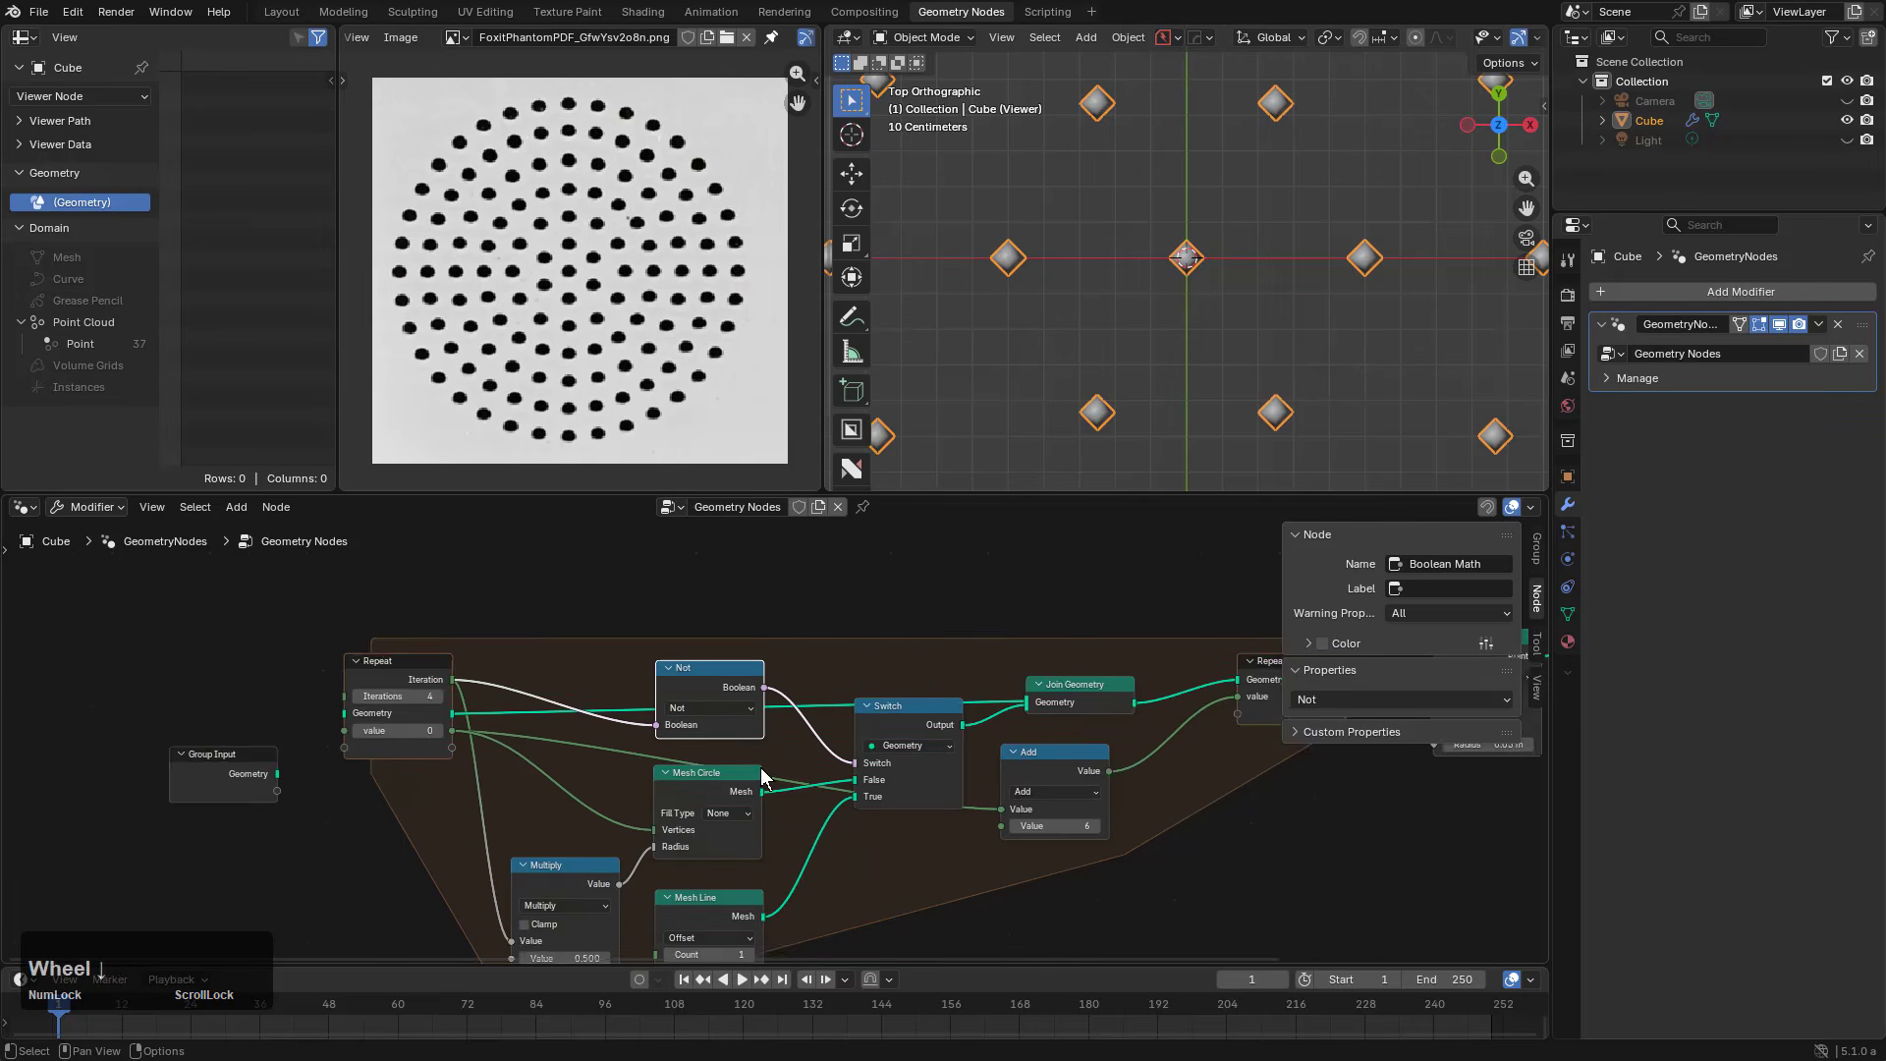
middle_click_drag(768, 775, 532, 658)
scroll(532, 658, "down", 2)
middle_click_drag(374, 694, 607, 680)
left_click_drag(299, 638, 284, 631)
scroll(986, 641, "down", 1)
scroll(986, 641, "down", 3)
middle_click_drag(1024, 639, 677, 733)
scroll(1151, 307, "down", 6)
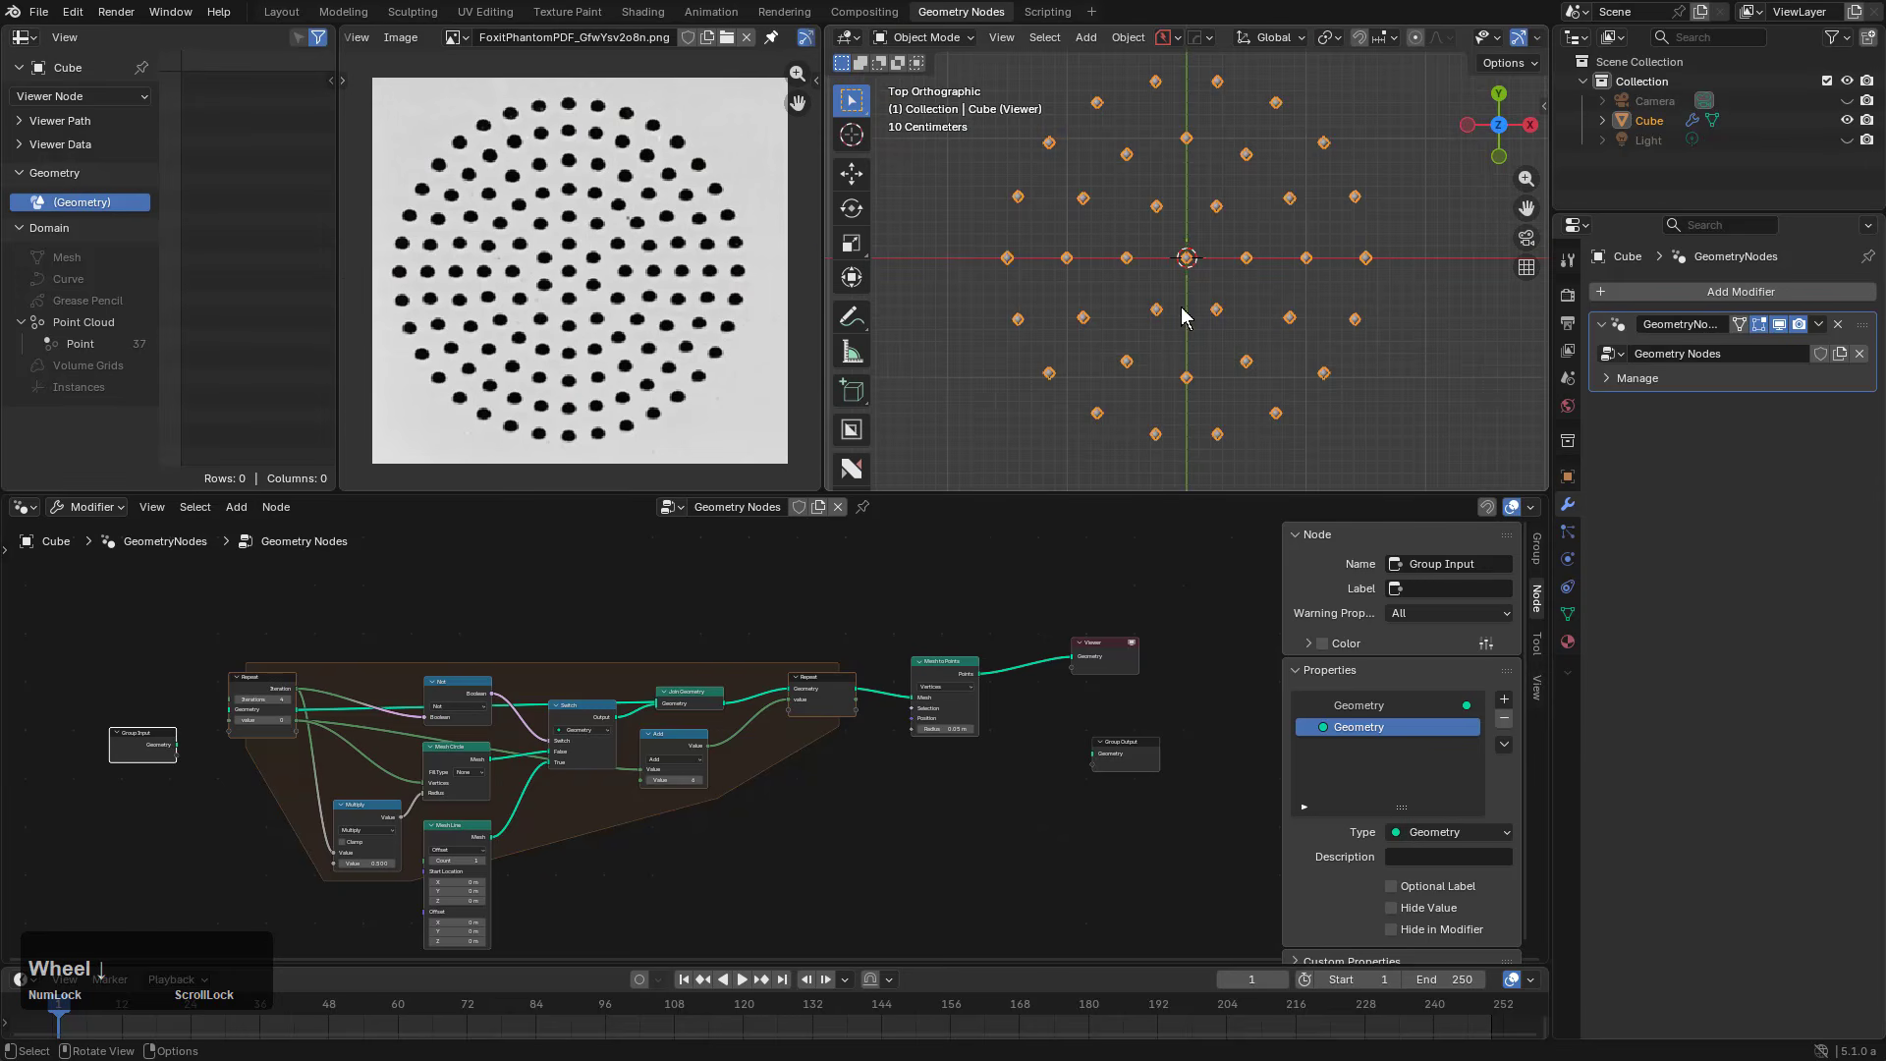
Step: Move Mesh to Points closer to the Repeat output, and the Viewer and Group Output farther away to make room between them
middle_click_drag(1169, 556, 1090, 565)
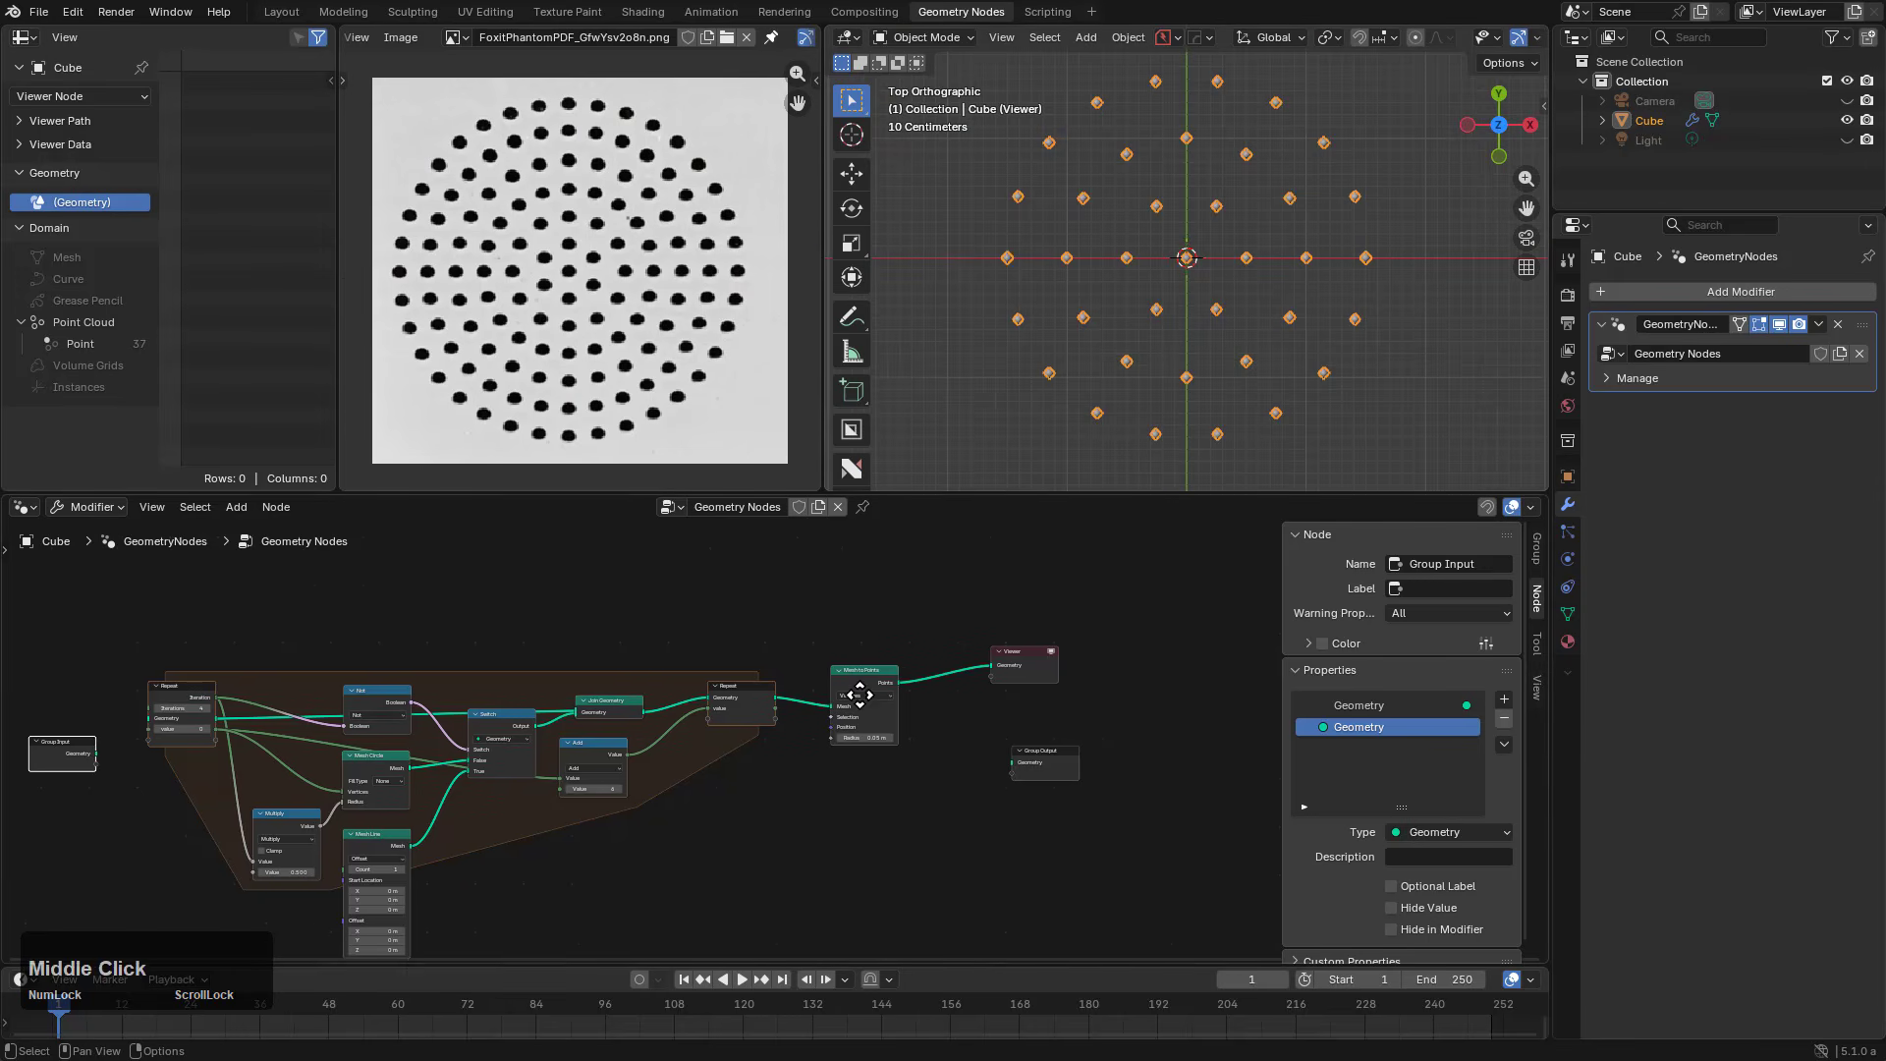
scroll(872, 699, "up", 2)
scroll(873, 698, "up", 1)
key("g")
left_click(709, 651)
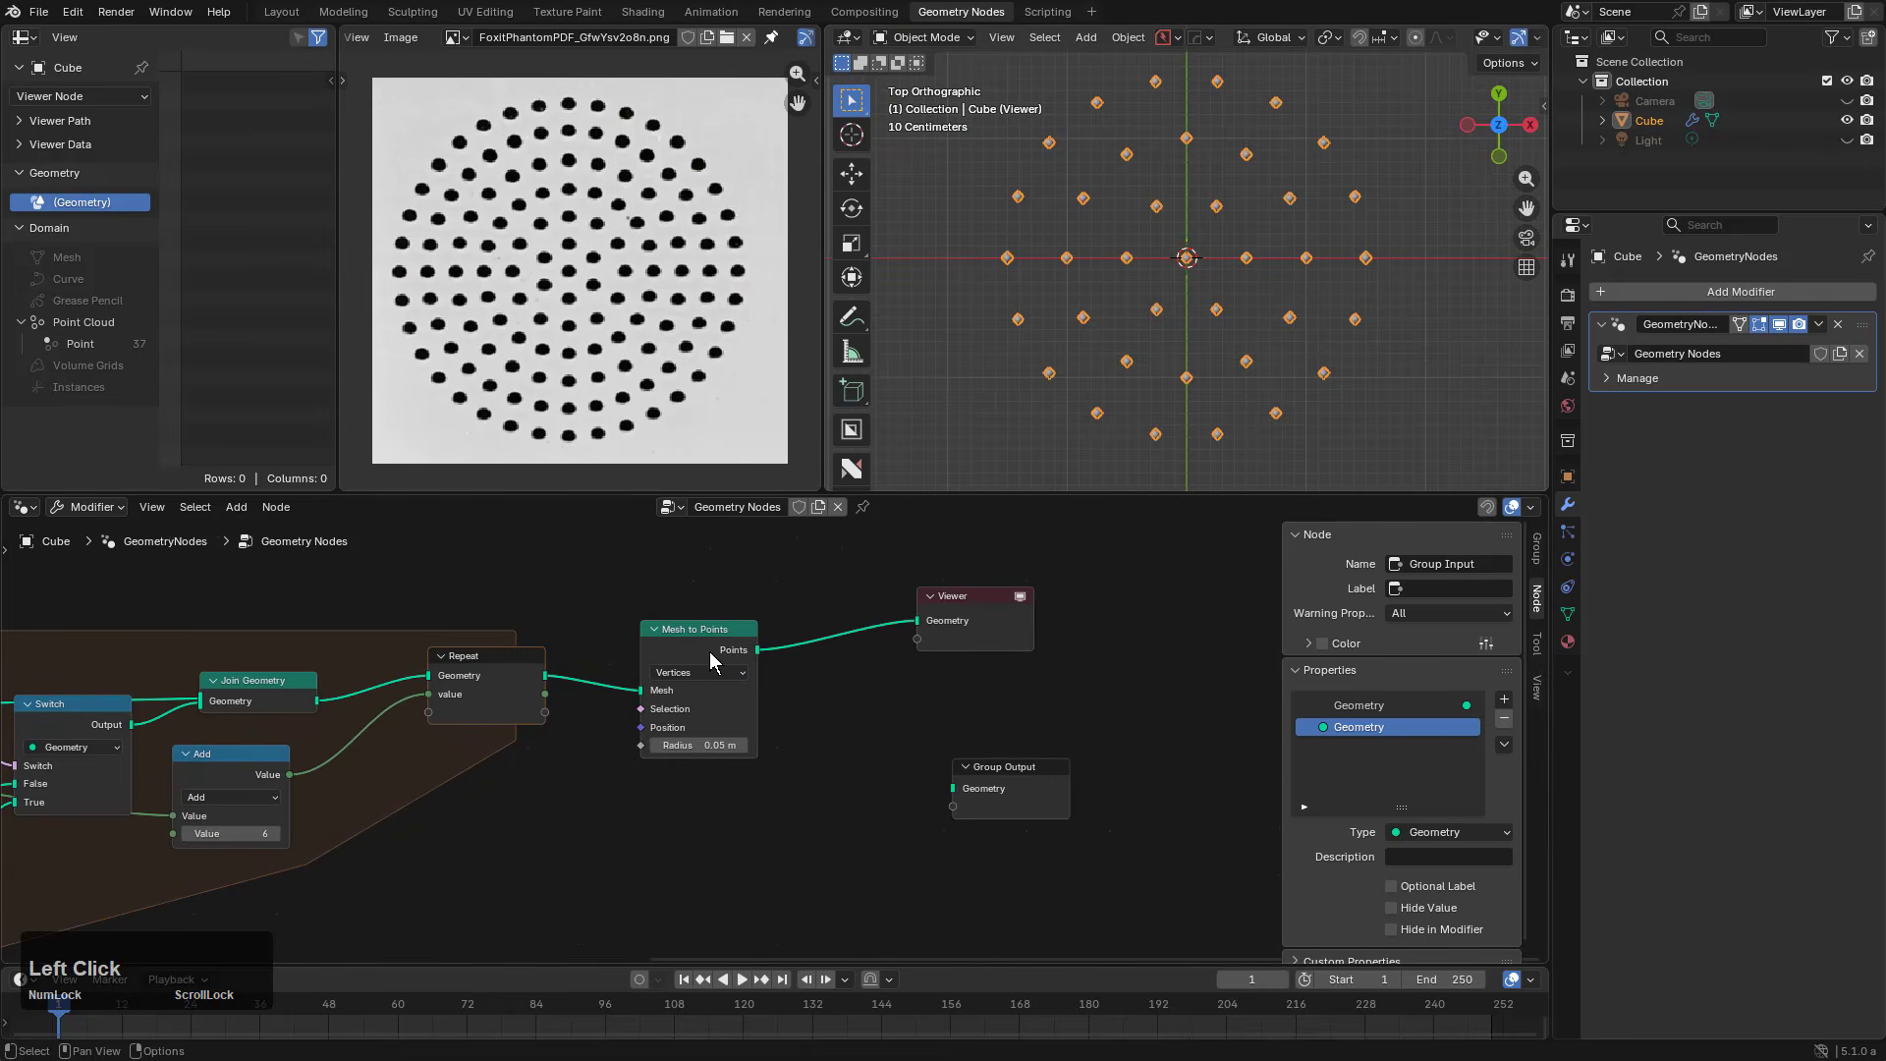
left_click_drag(710, 646, 664, 669)
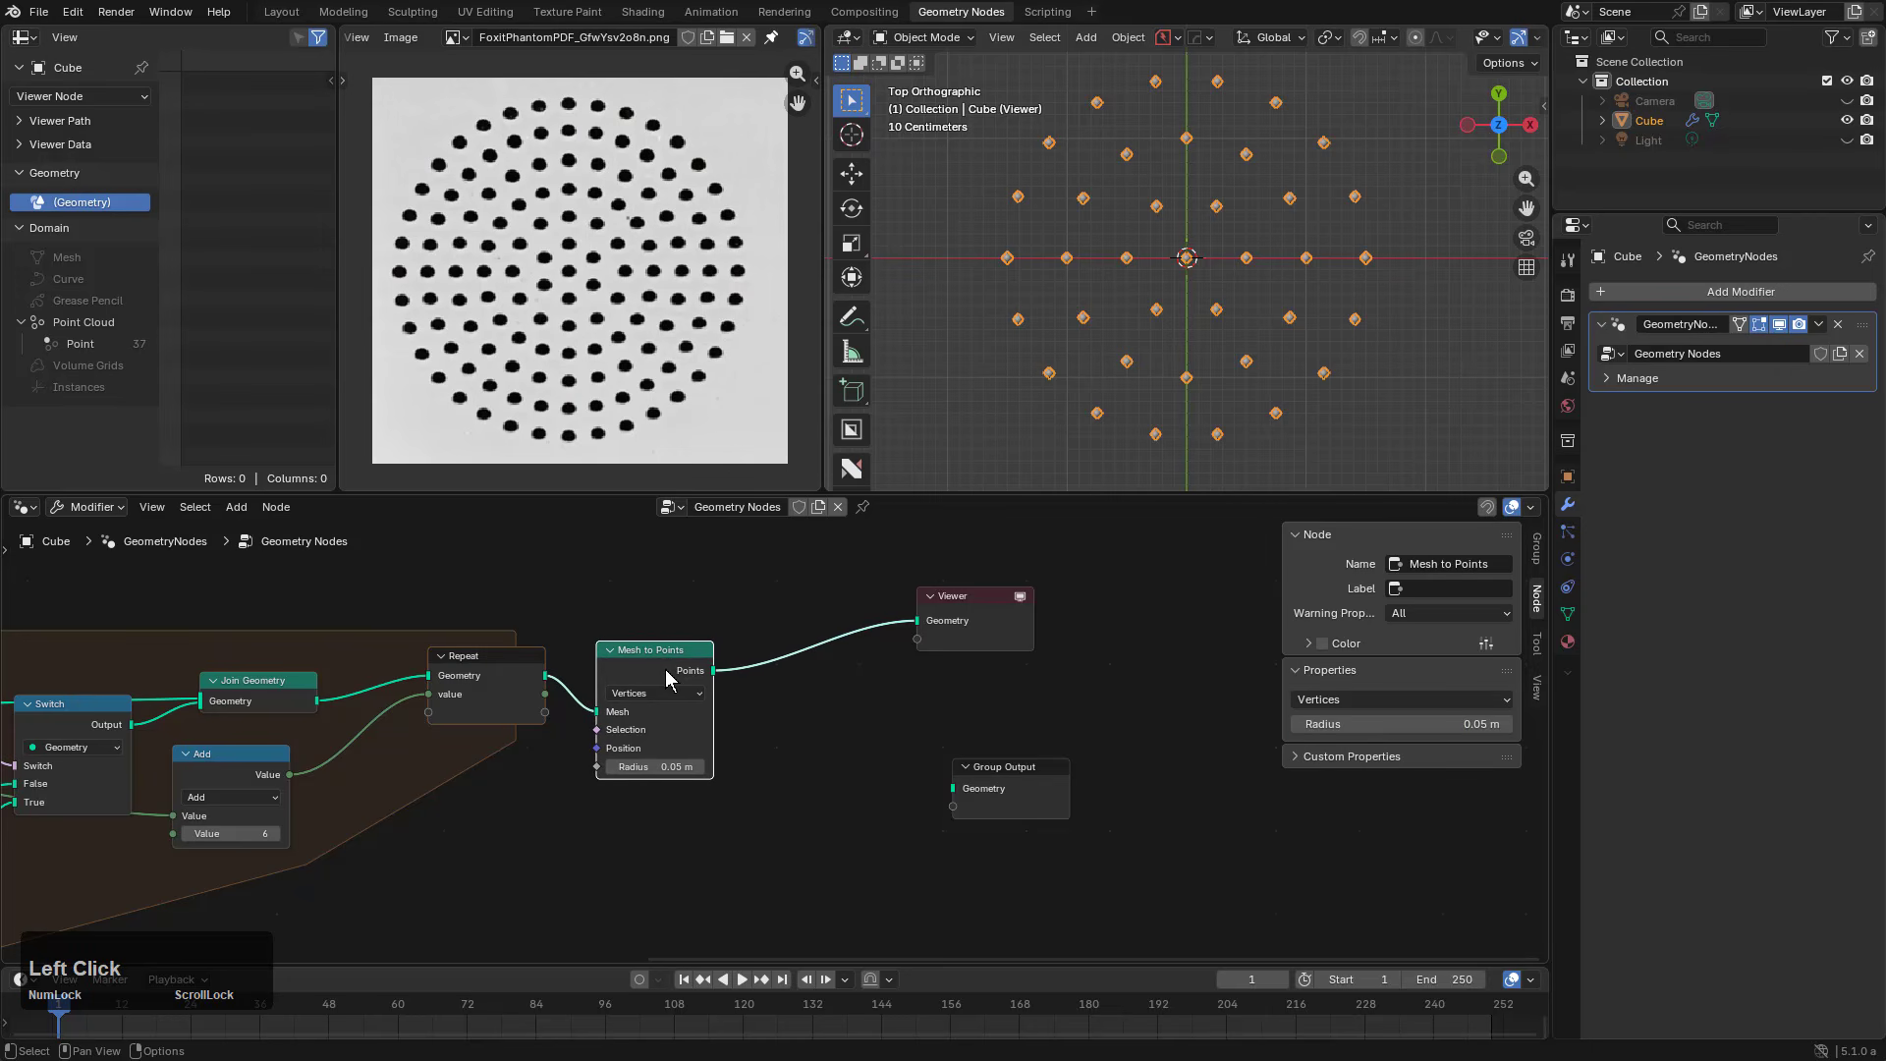
left_click_drag(981, 622, 1179, 666)
left_click_drag(1042, 797, 1199, 787)
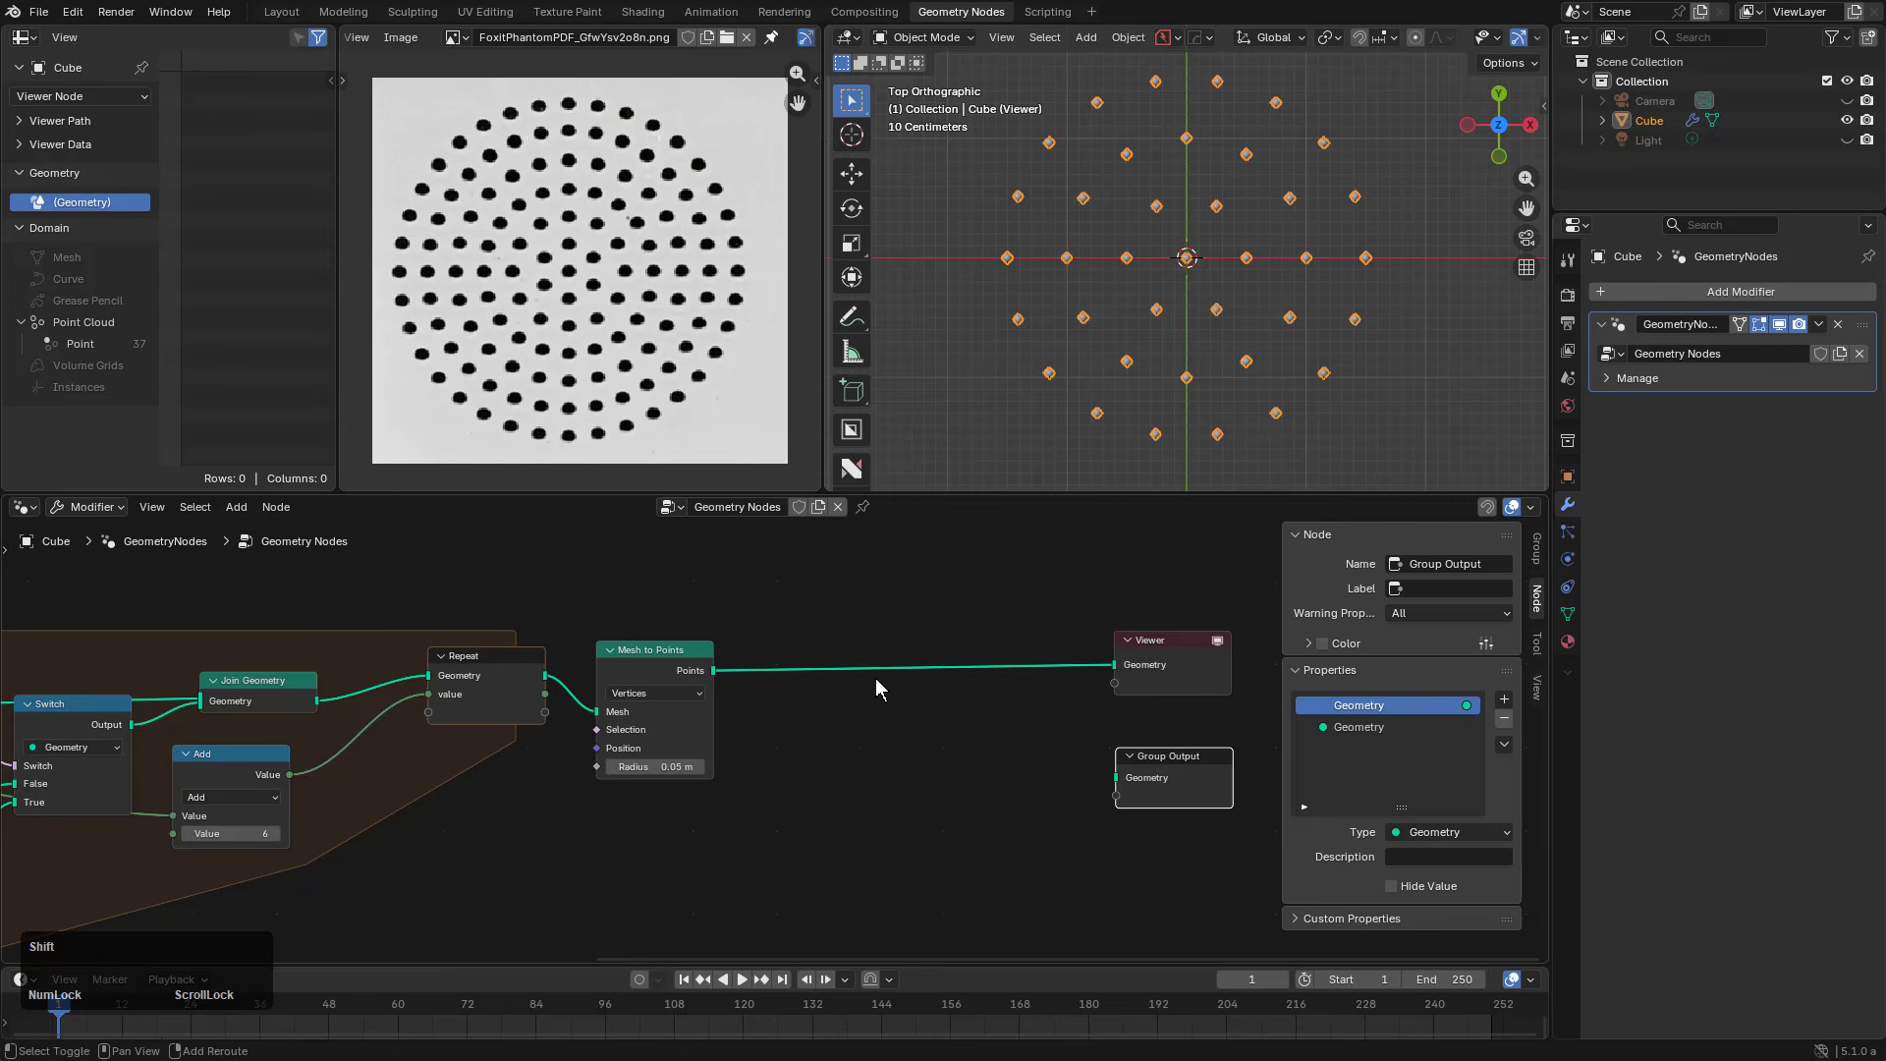
Step: Add an Instance on Points node on the link between Mesh to Points and the Viewer
key("shift+a")
mouse_move(889, 688)
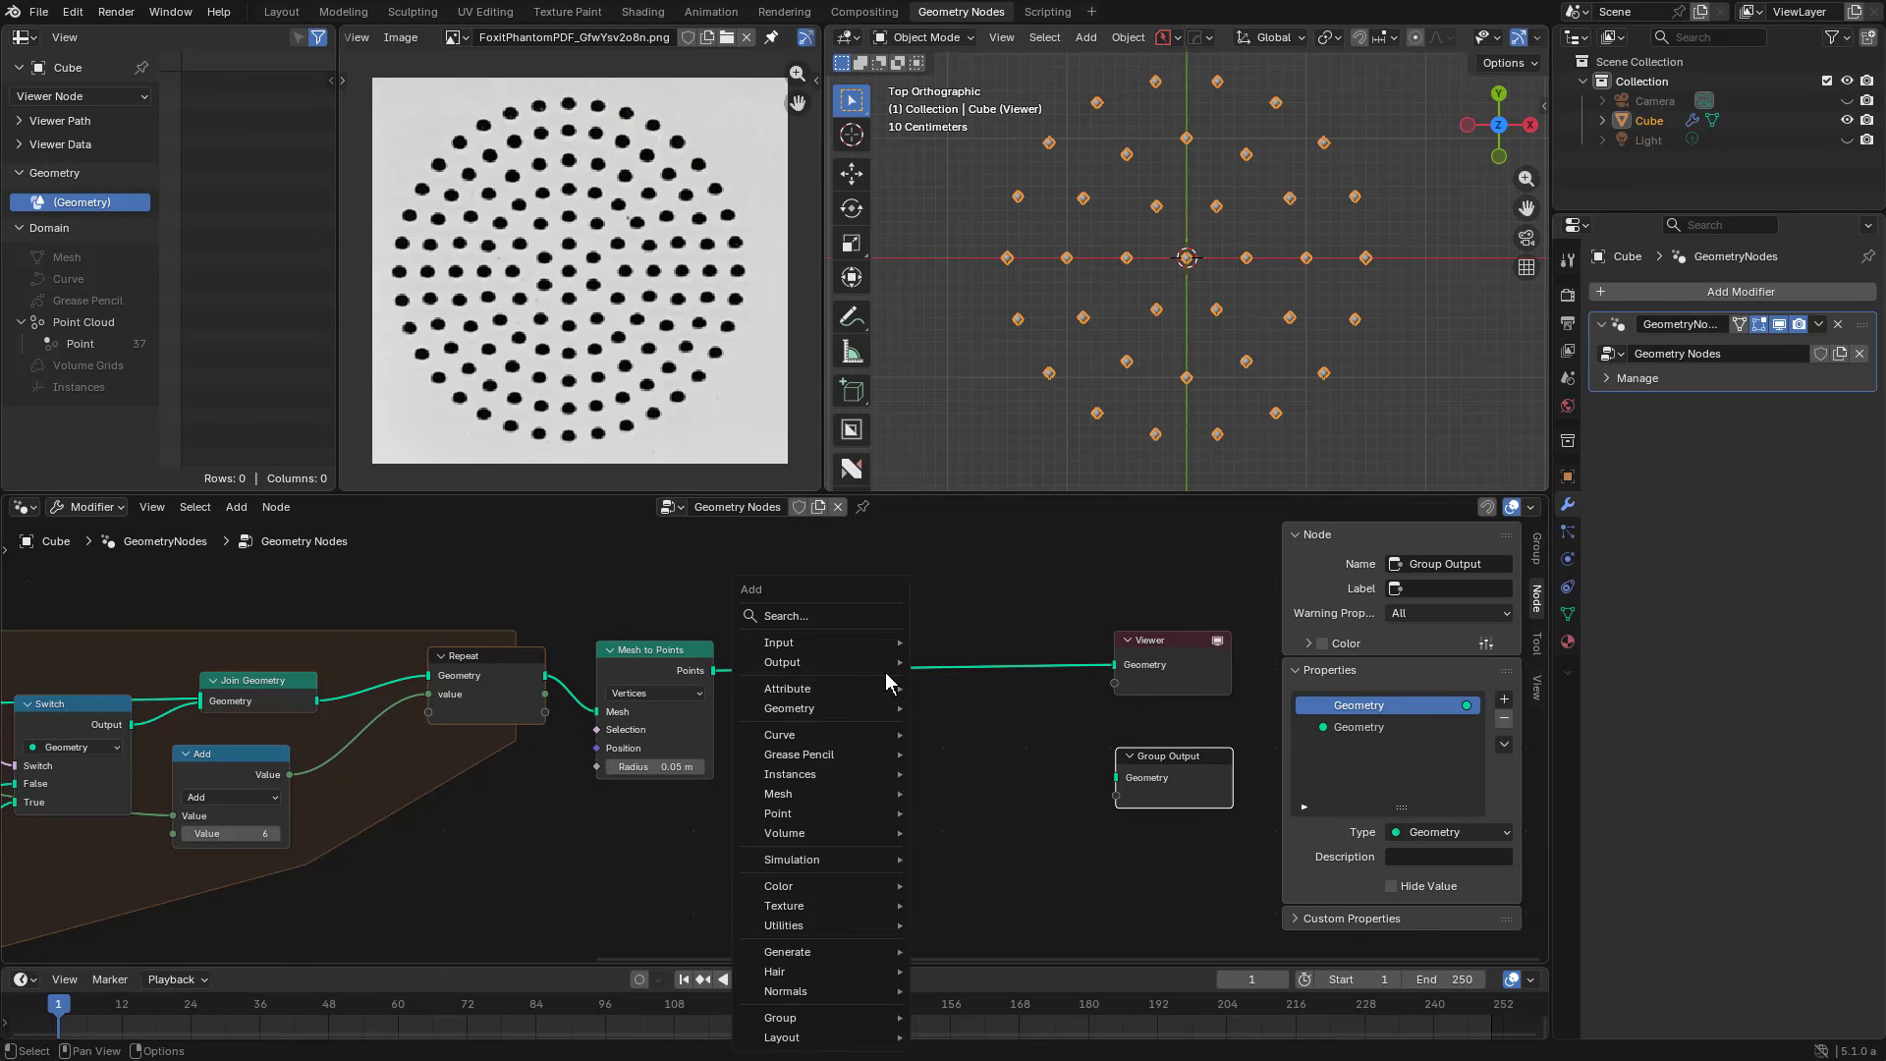
left_click(824, 611)
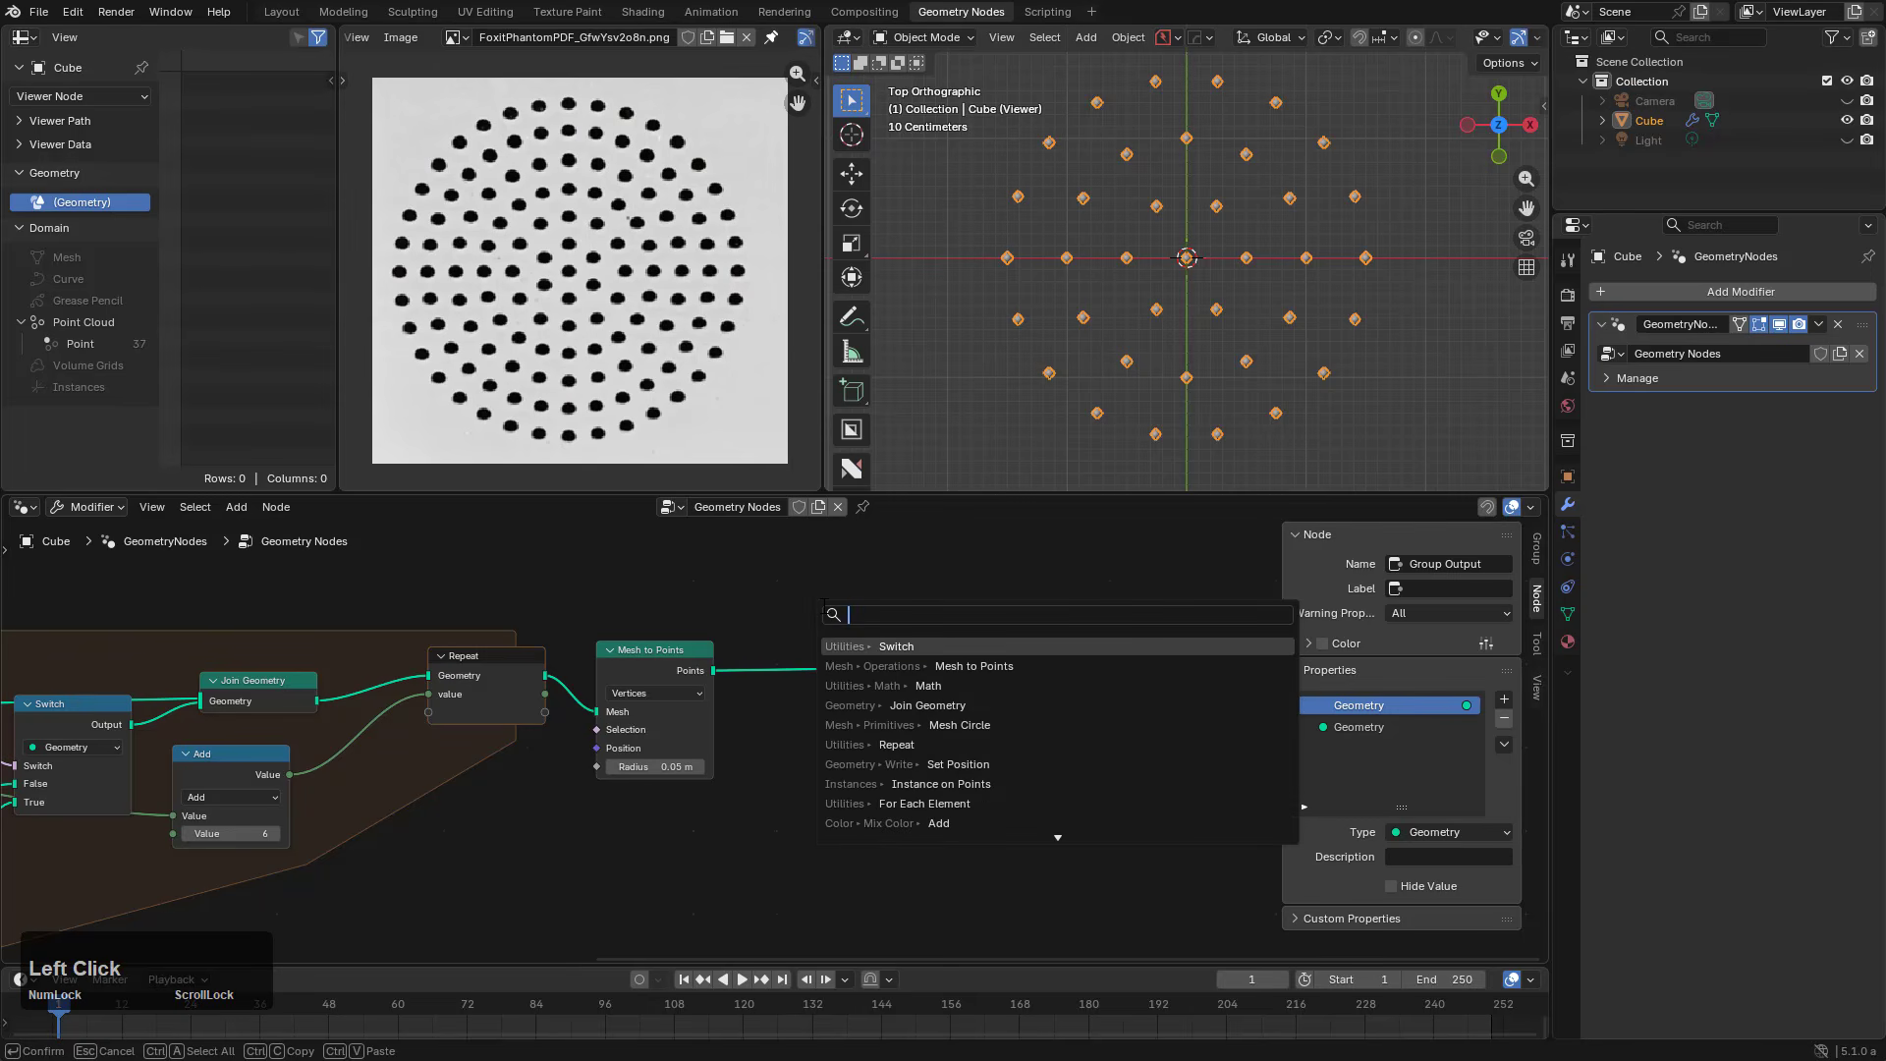
type("inst po")
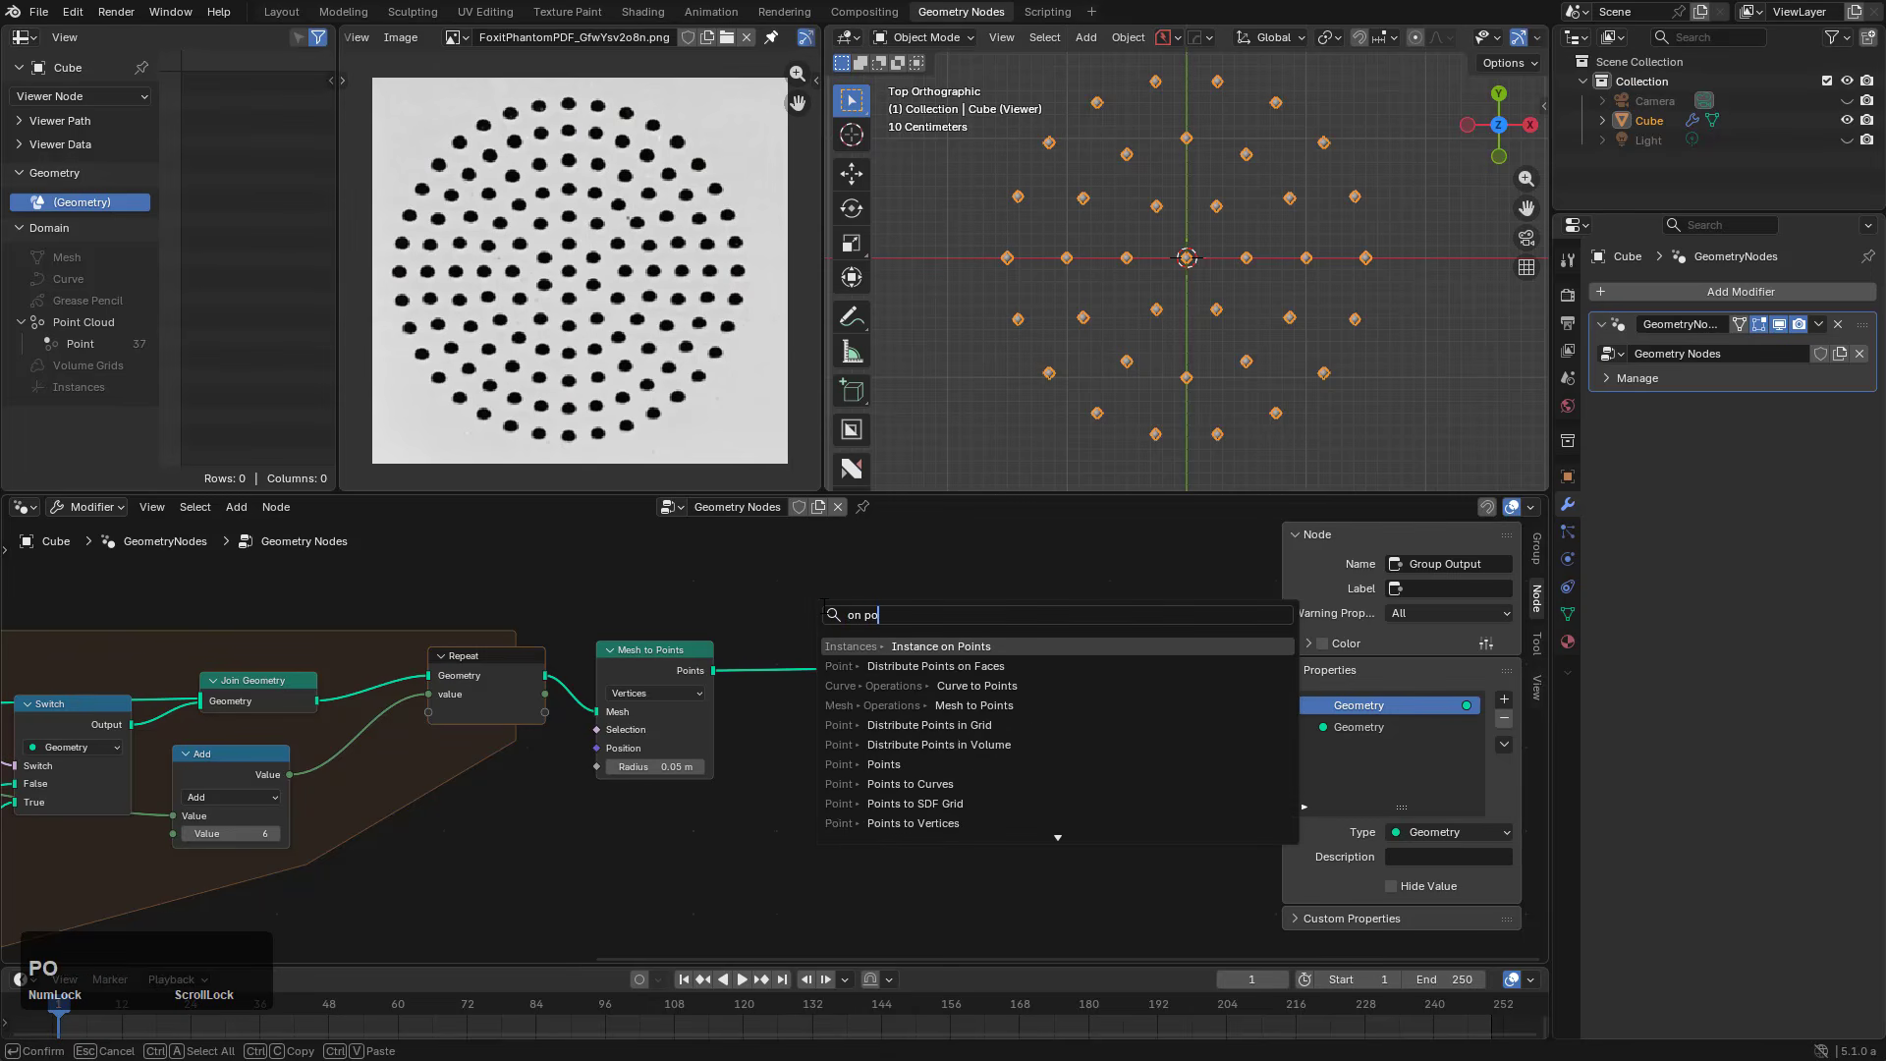
key("Return")
left_click(916, 629)
Step: Add a Cylinder node with its Mesh linked to Instance on Points' Instance input and place it below Mesh to Points
left_click_drag(916, 716, 805, 825)
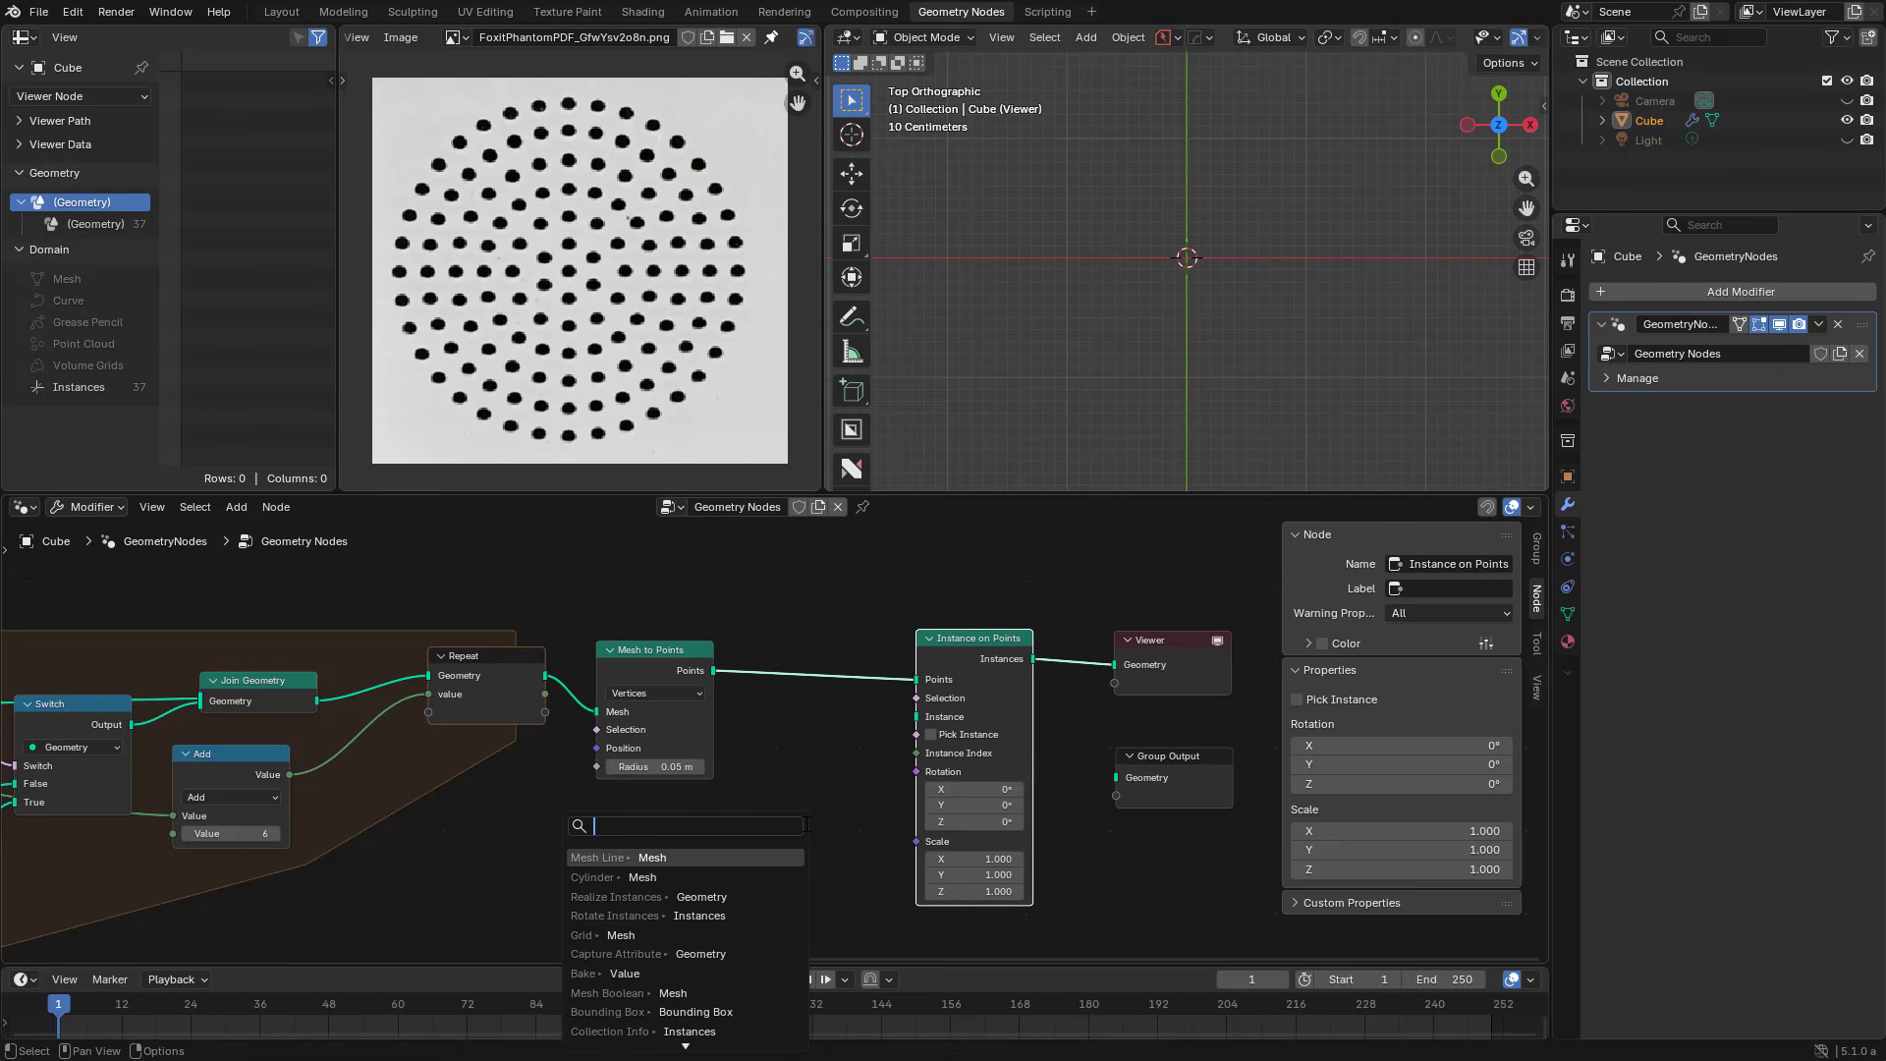
key("Down")
key("Return")
left_click(822, 859)
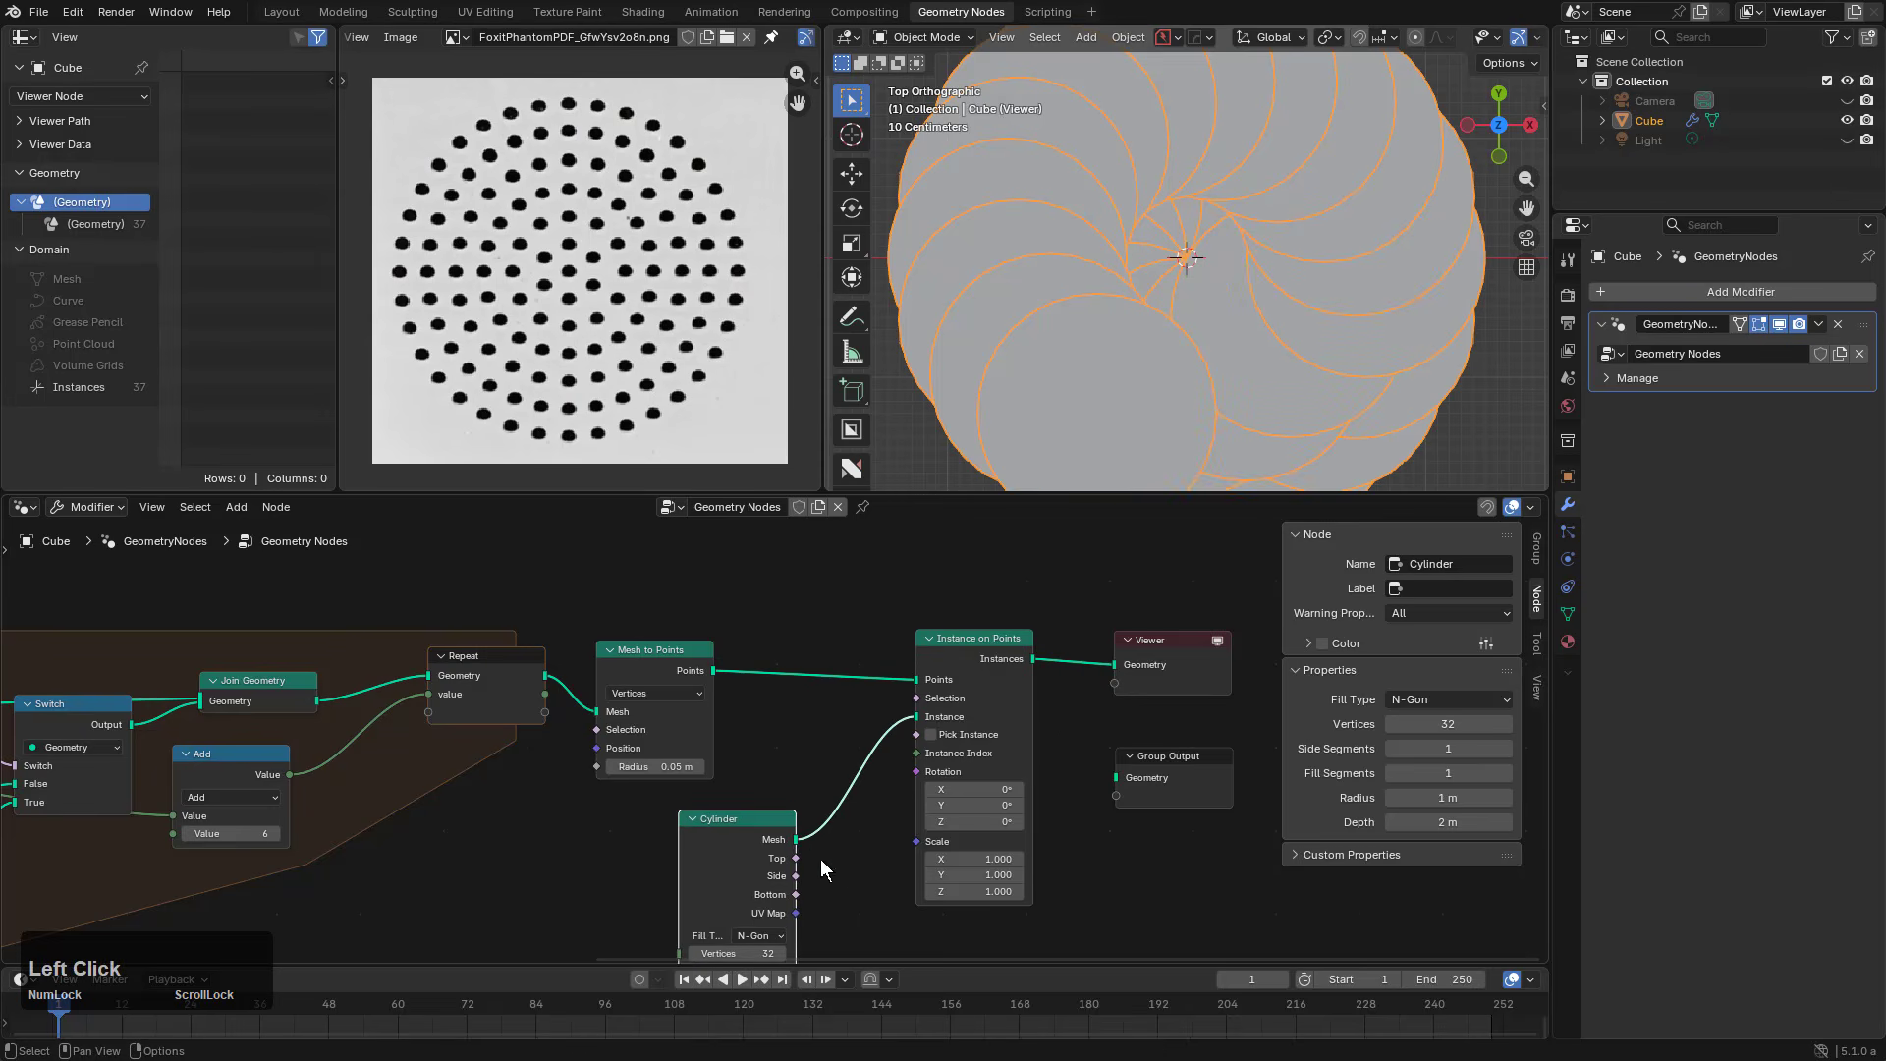
Step: Set the Cylinder node to 8 vertices, 0.06 m radius and 0.18 m depth
scroll(821, 859, "up", 3)
left_click(847, 743)
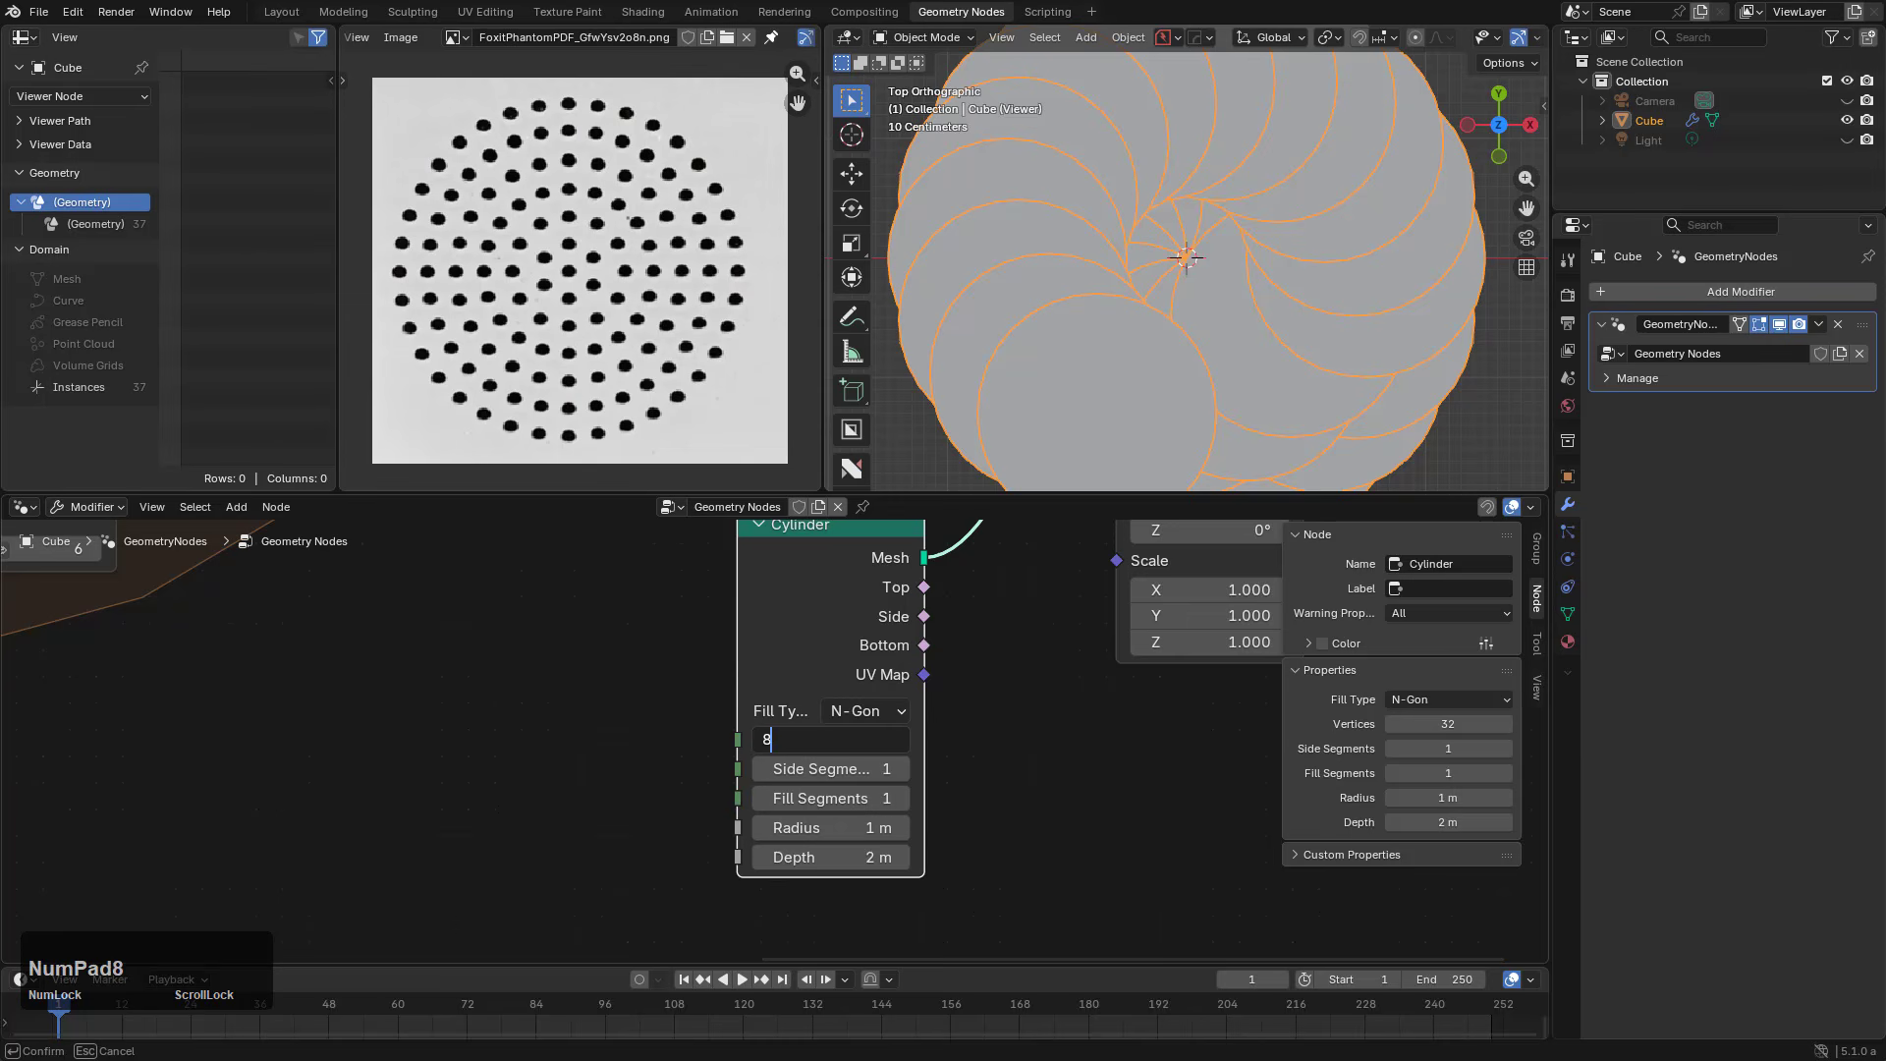
key("KP_Enter")
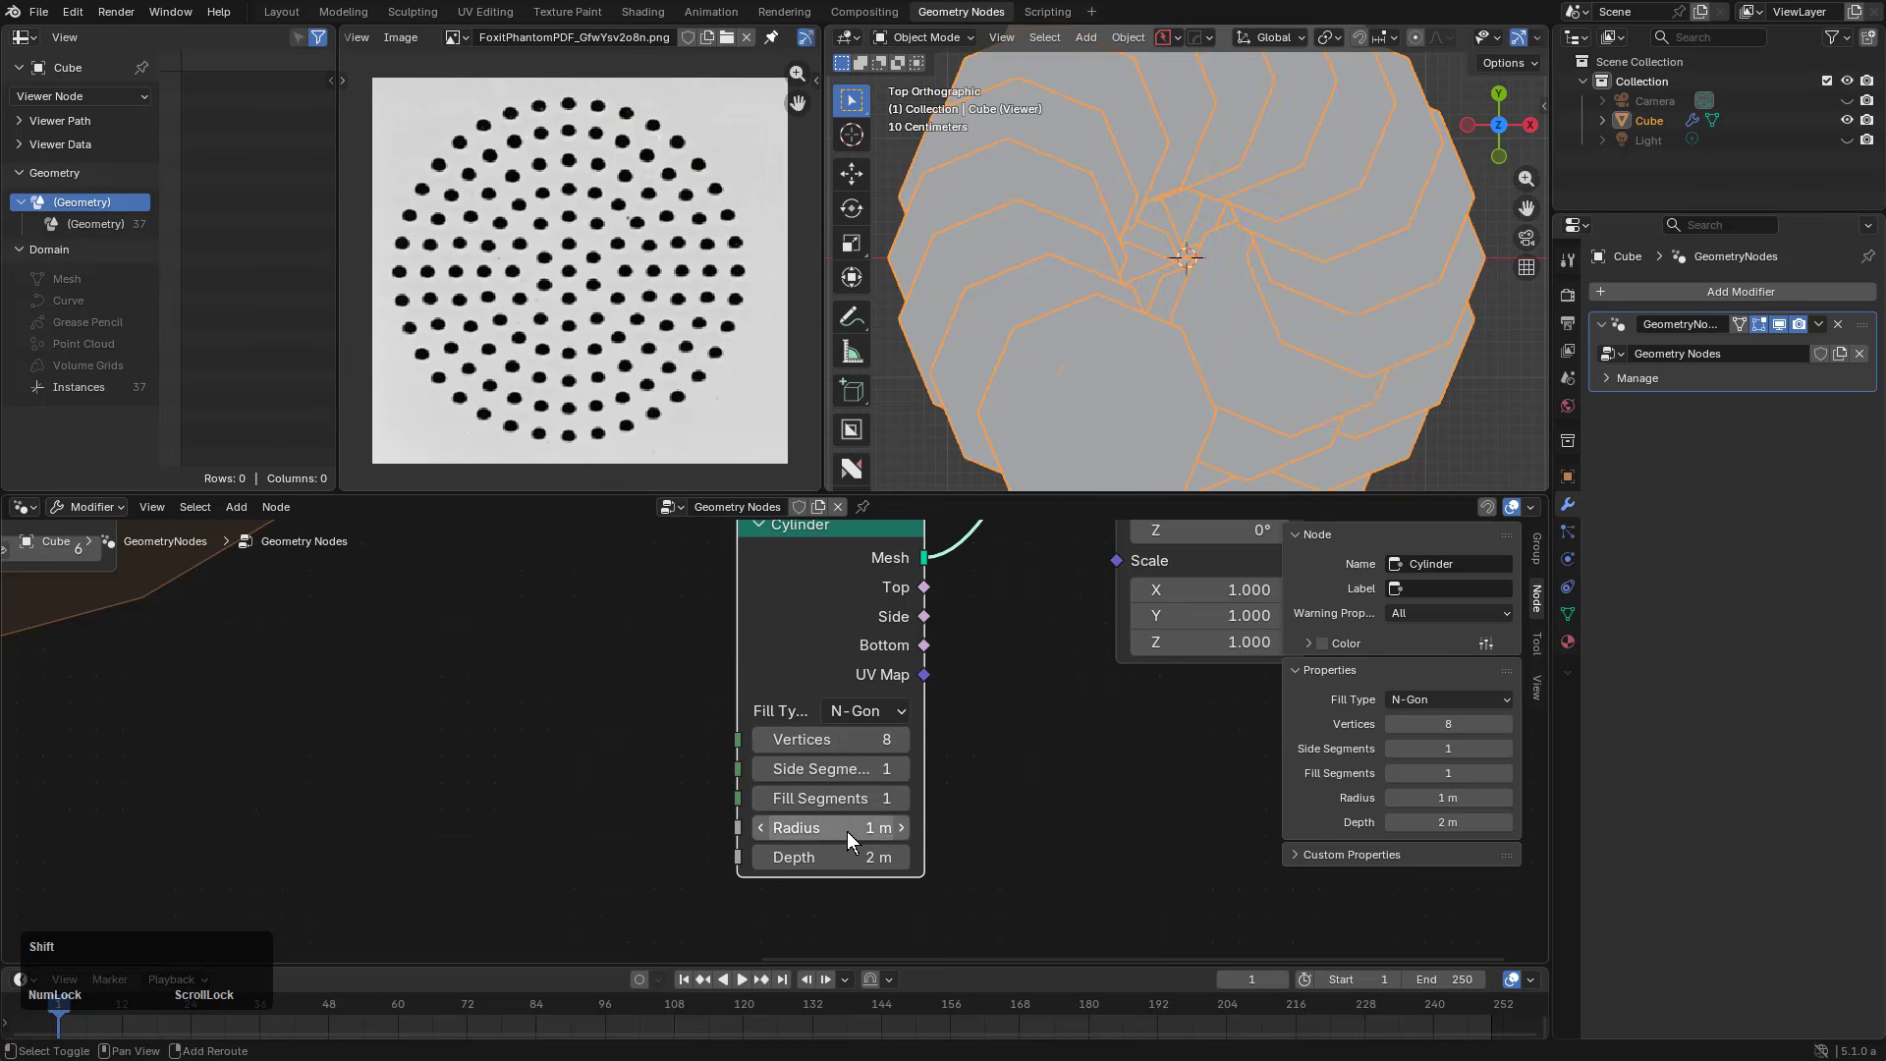
left_click_drag(847, 831, 798, 860)
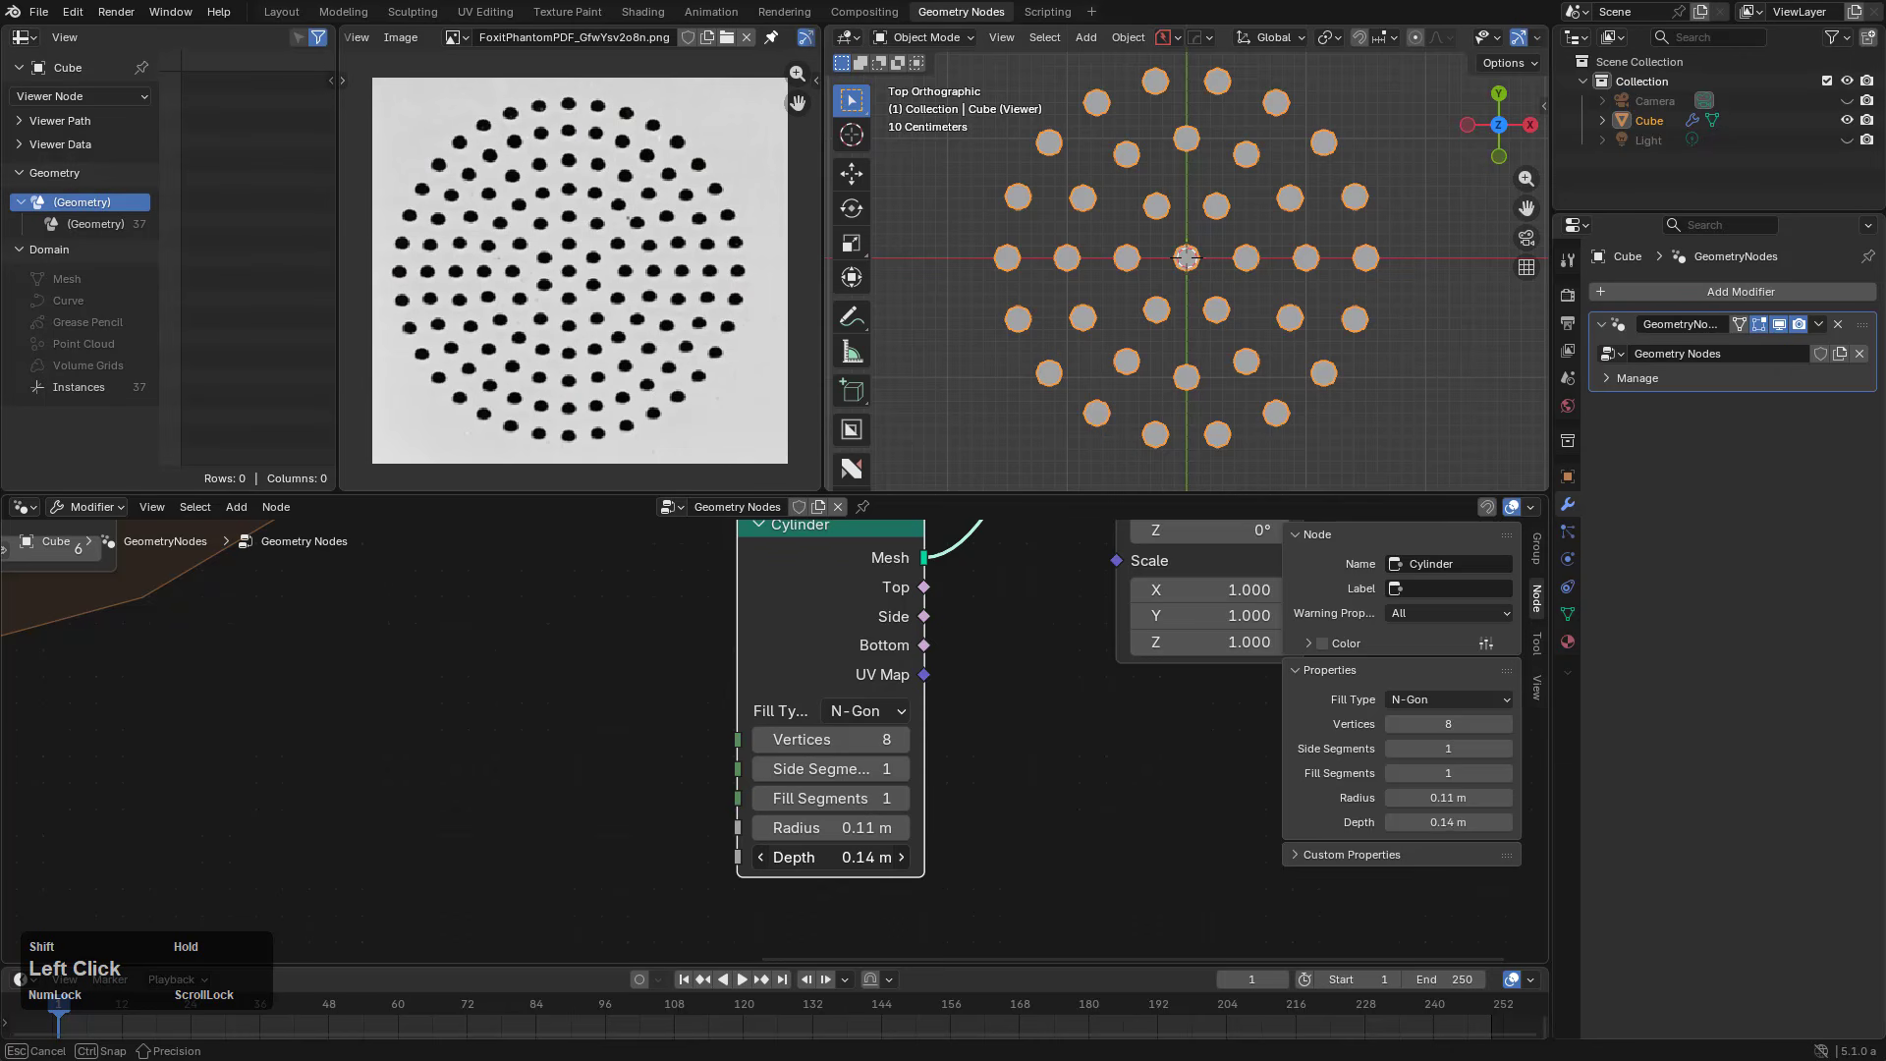
left_click_drag(863, 827, 815, 827, "shift")
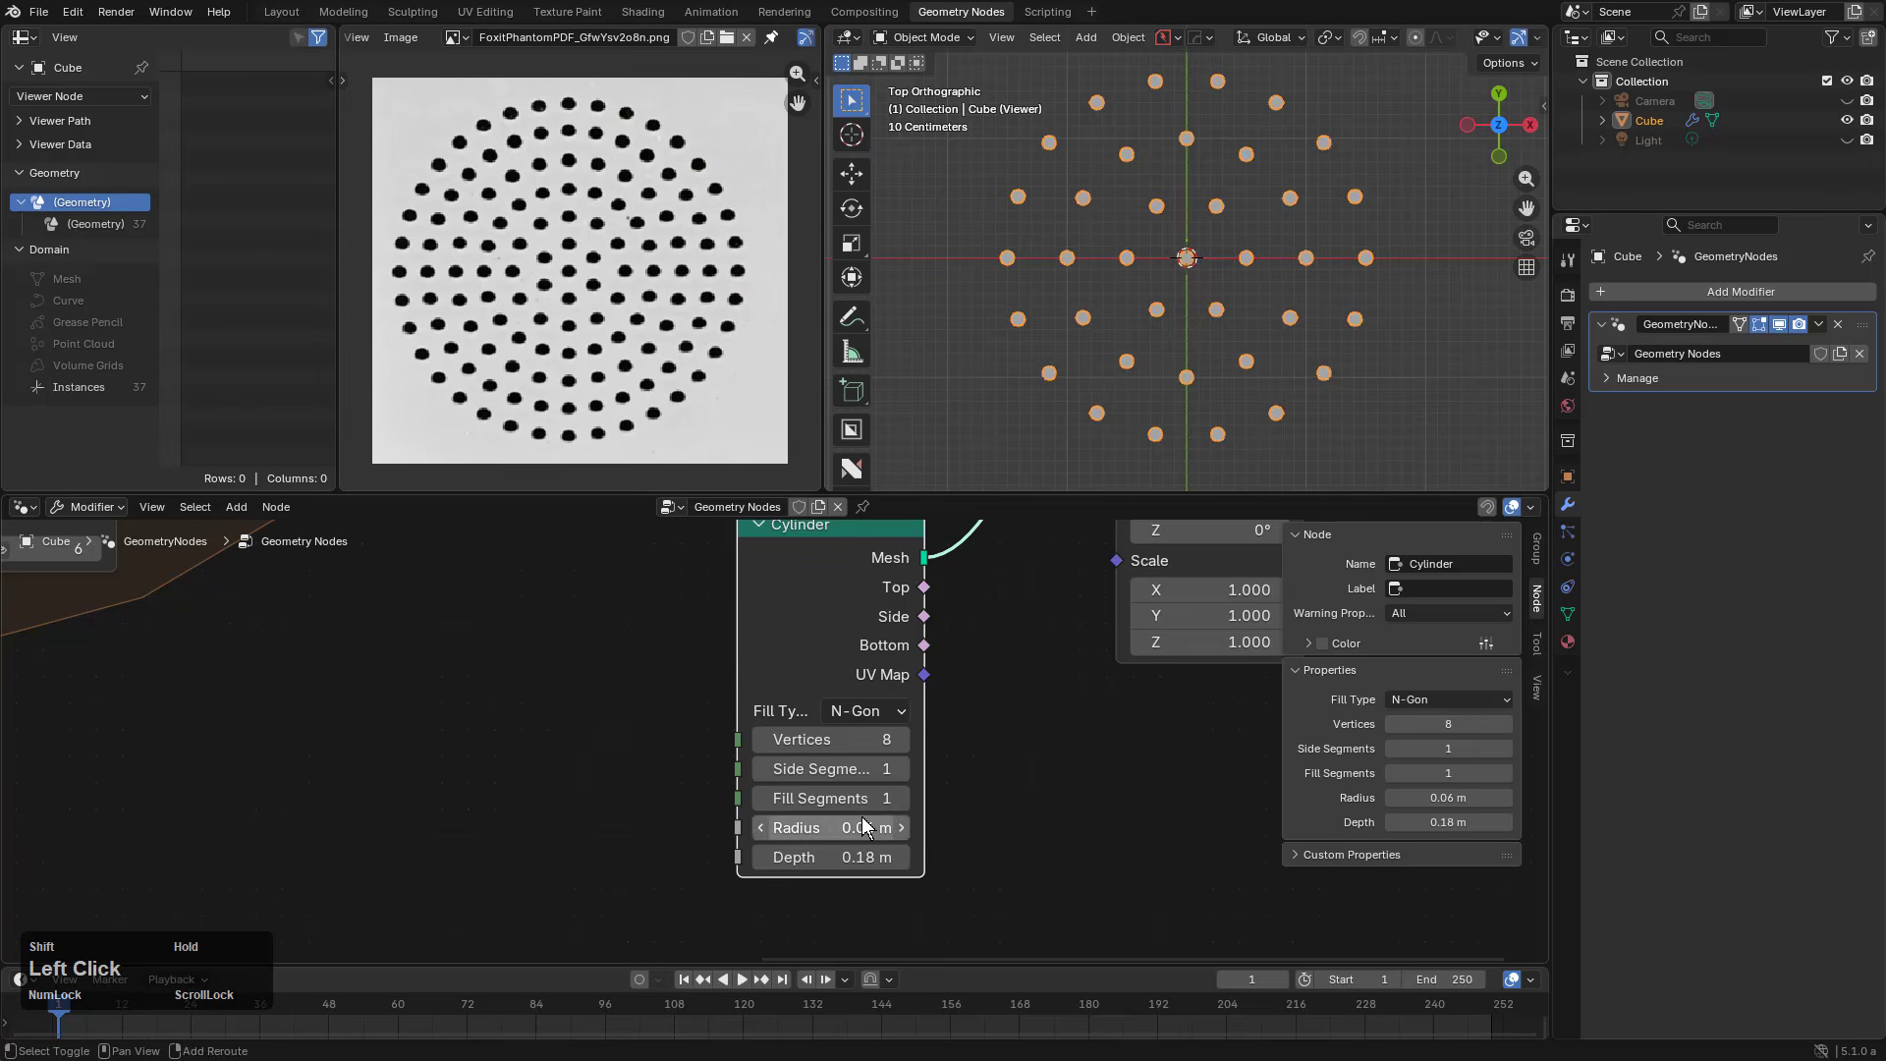
Step: Clear the viewport selection, hide the node sidebar, and examine the node tree back to the Group Input
scroll(1166, 275, "down", 1)
scroll(1166, 267, "down", 1)
middle_click_drag(1165, 271, 1155, 312, "shift")
scroll(1171, 283, "up", 2)
key("a")
scroll(761, 747, "down", 3)
middle_click_drag(791, 668, 910, 758)
left_click_drag(932, 700, 991, 672)
scroll(766, 668, "down", 1)
middle_click_drag(636, 677, 1045, 748)
middle_click_drag(728, 702, 969, 724)
scroll(969, 724, "down", 1)
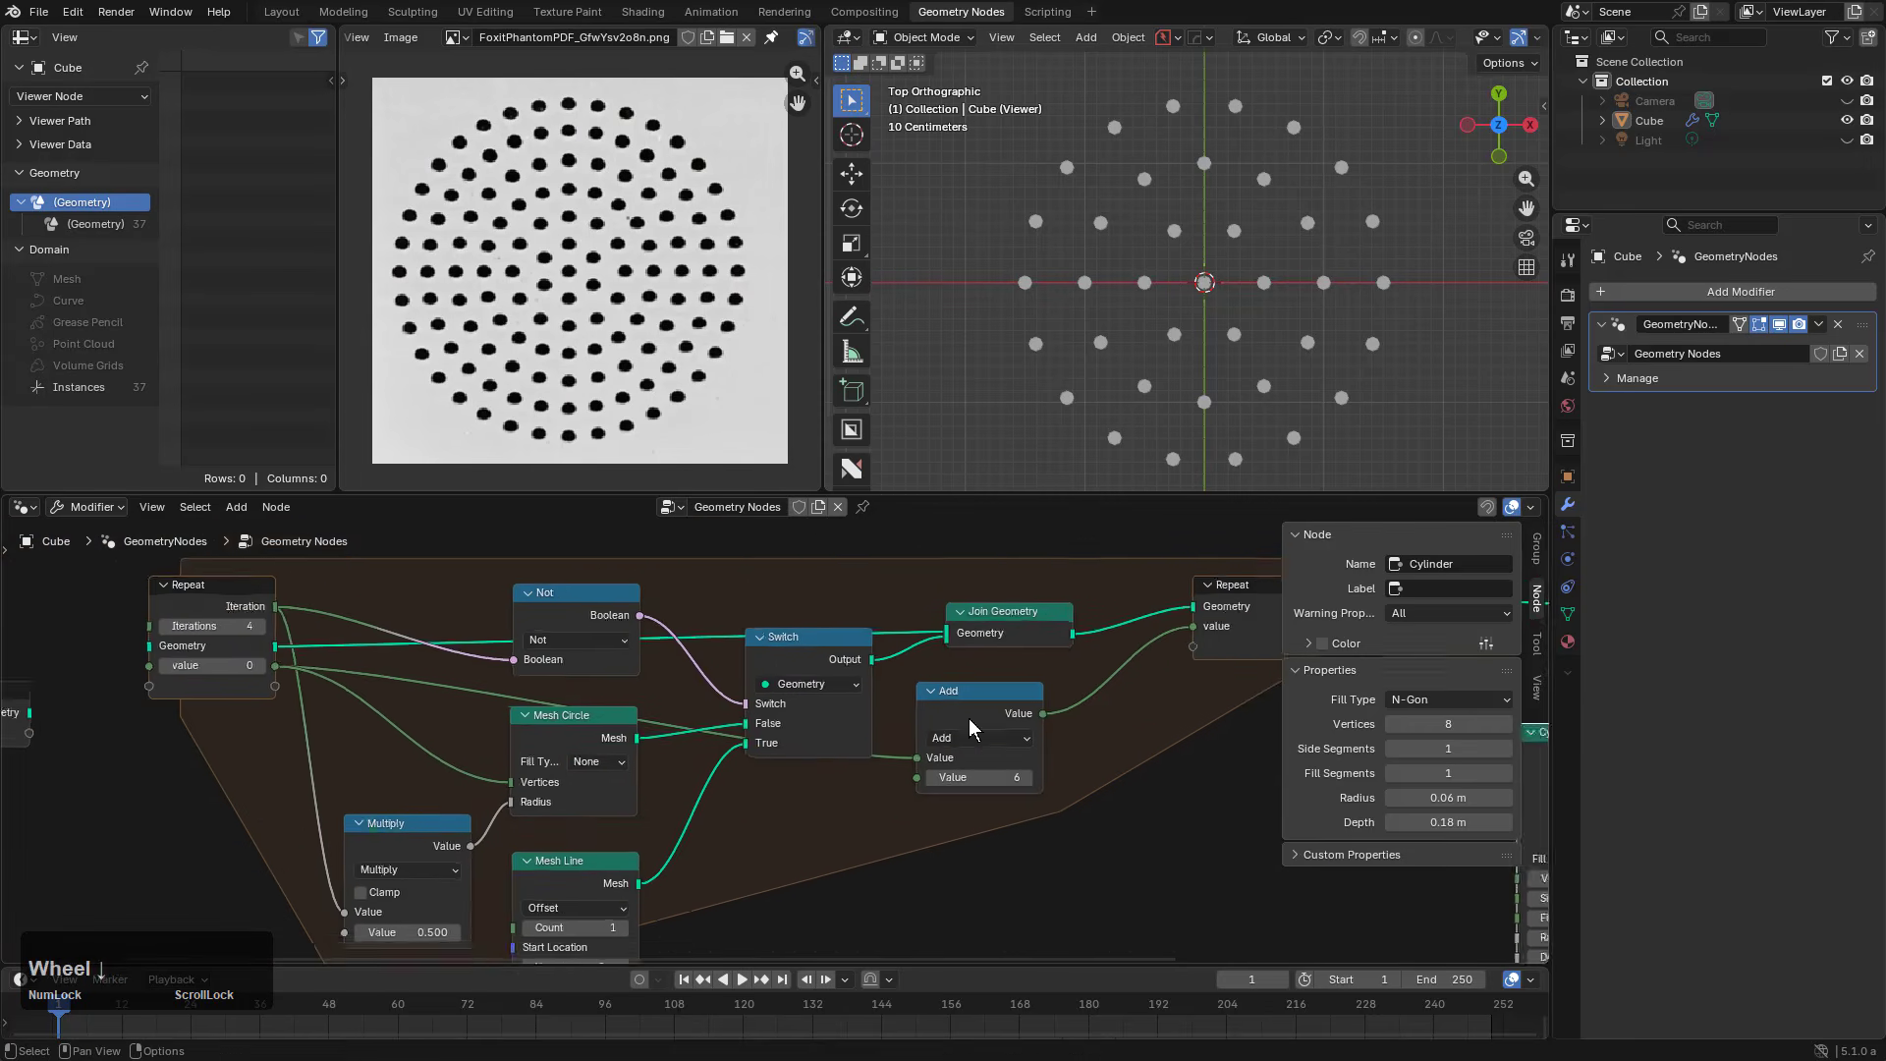
scroll(721, 737, "up", 2)
middle_click_drag(720, 737, 960, 728)
scroll(853, 704, "down", 1)
key("n")
middle_click_drag(804, 697, 1010, 678)
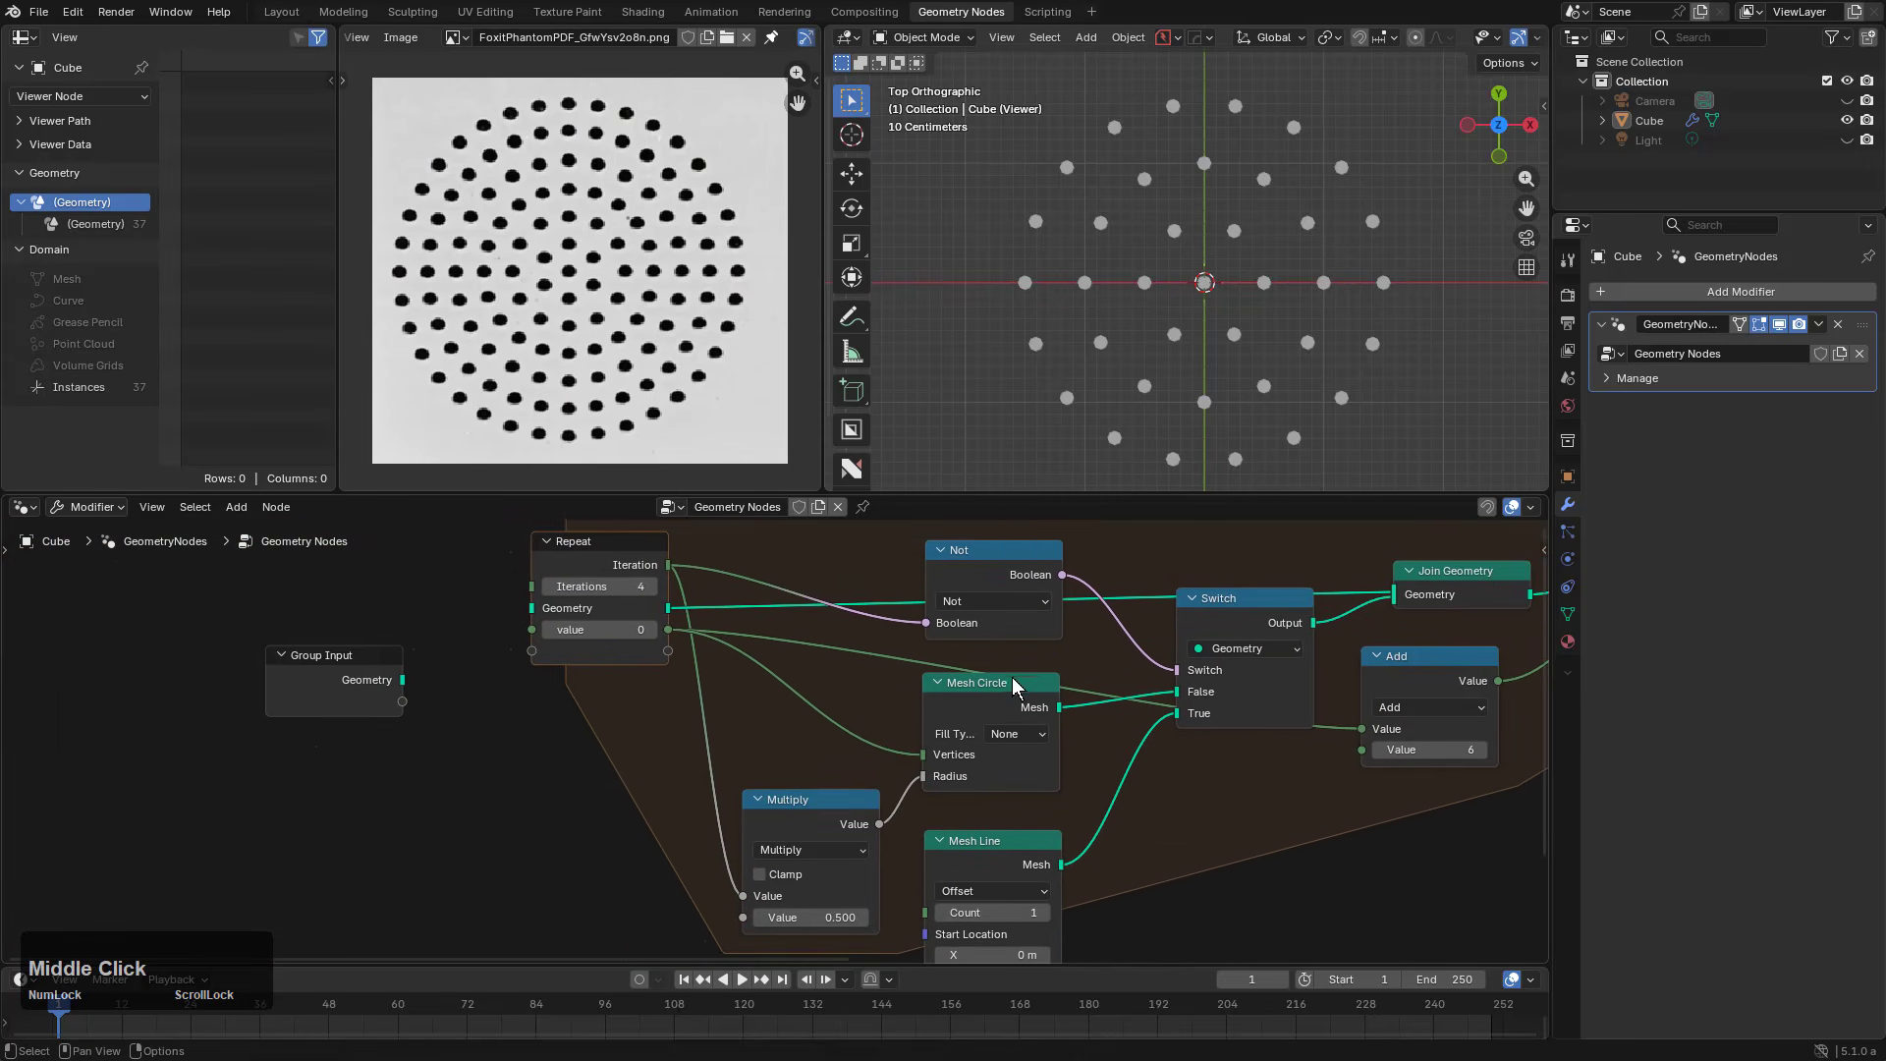
middle_click_drag(772, 779, 915, 745)
scroll(915, 745, "up", 1)
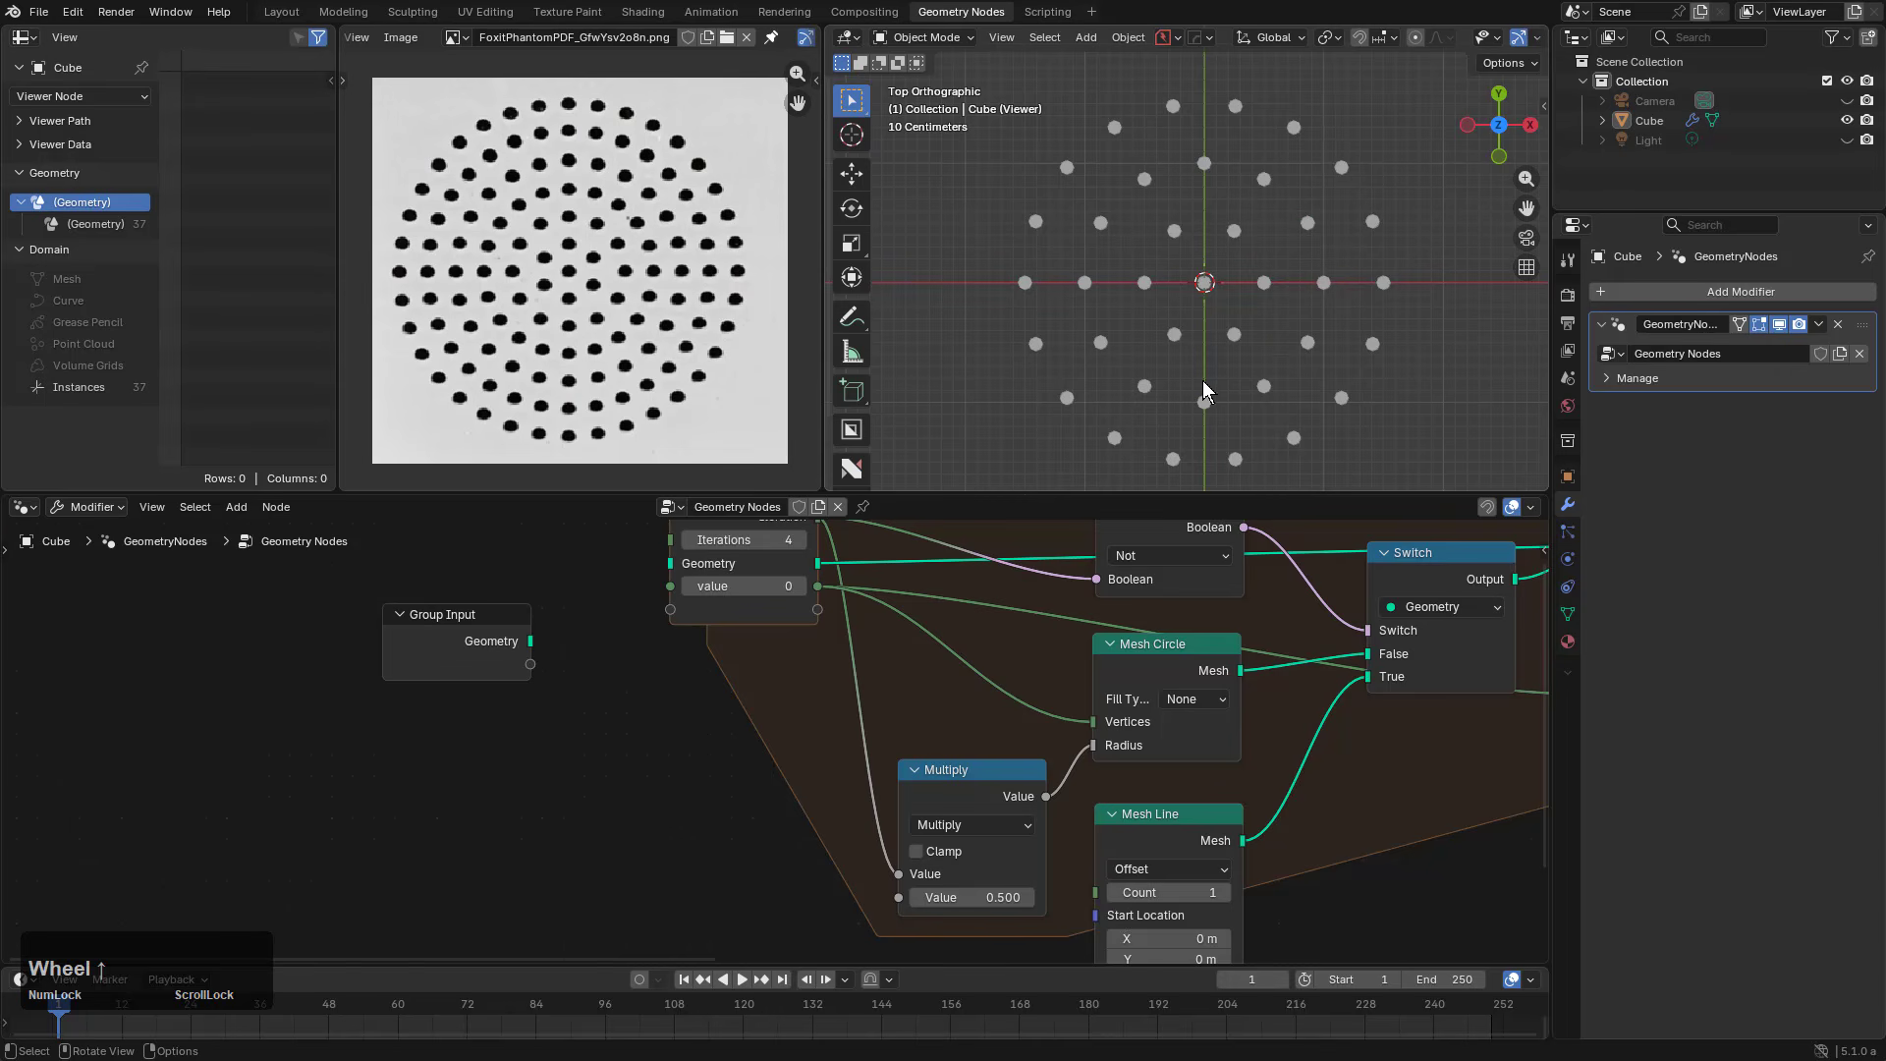
Step: Move the Repeat input node slightly up and farther away from the Not node
middle_click_drag(757, 580, 931, 685)
left_click(930, 622)
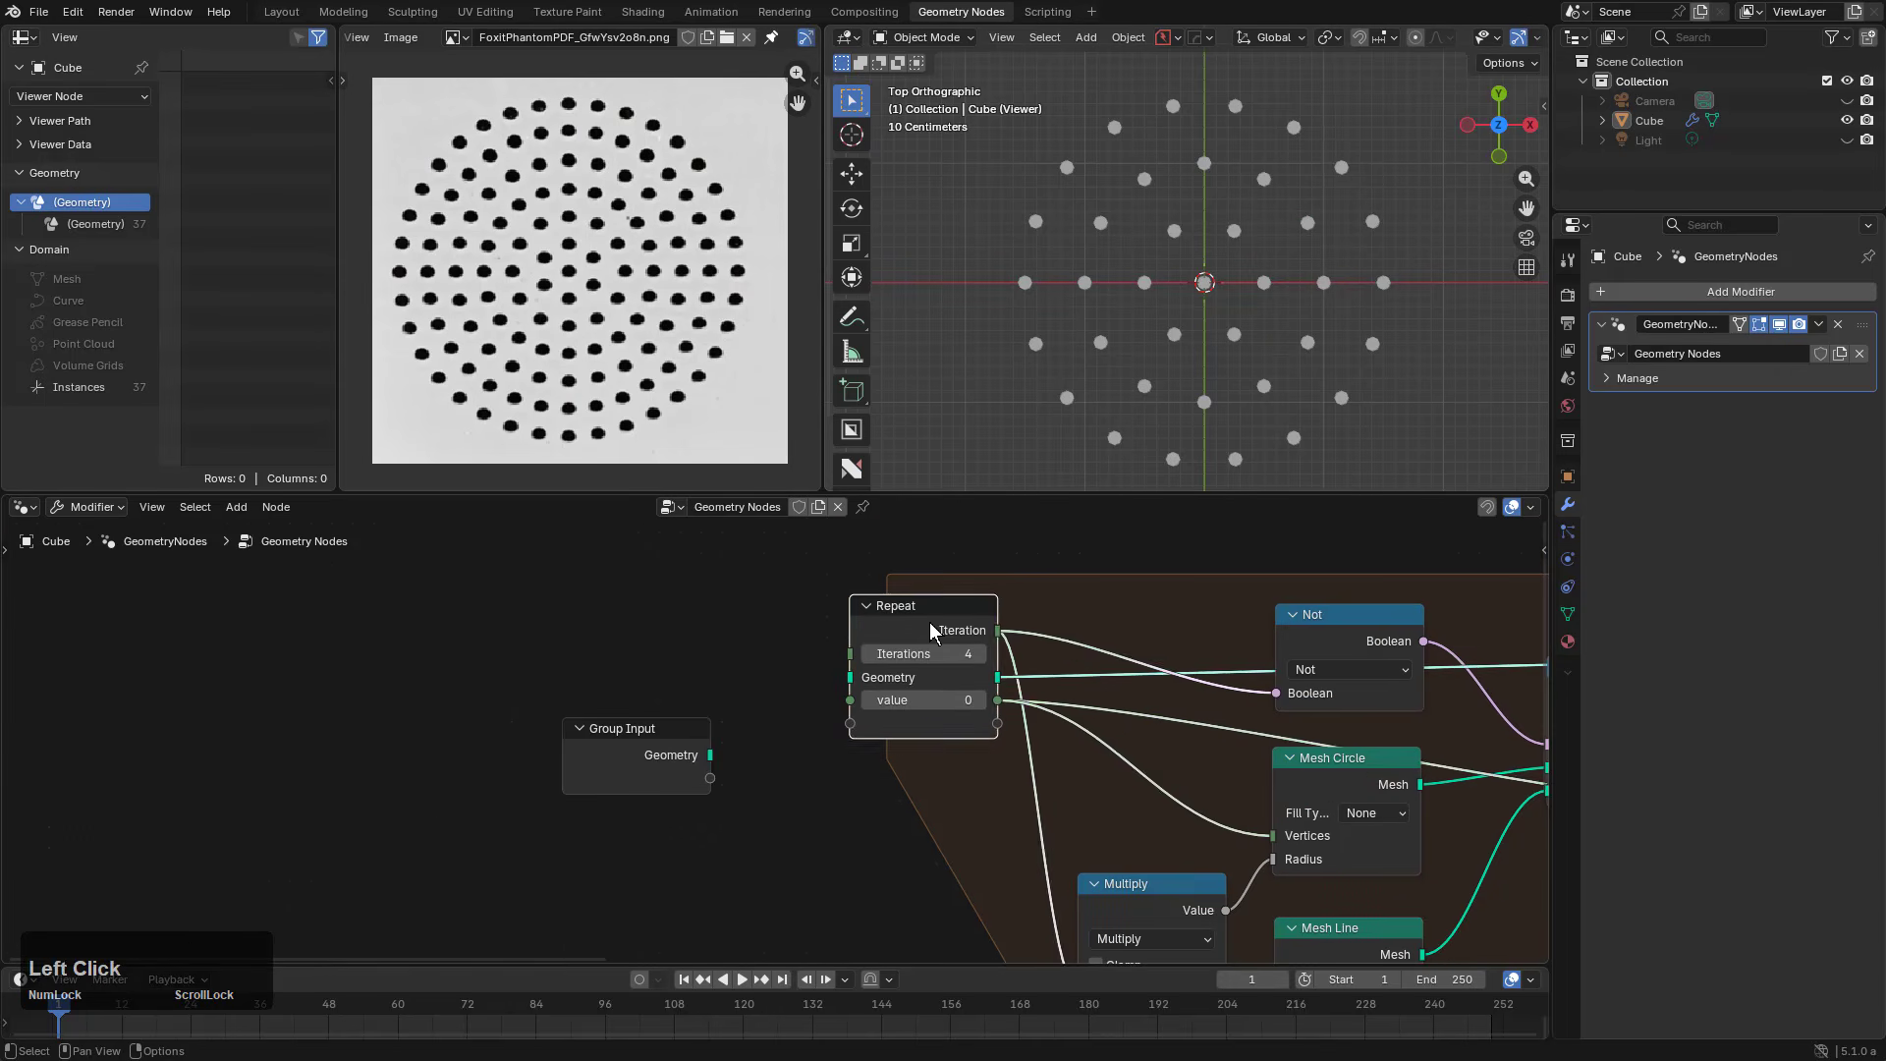
key("g")
left_click(839, 597)
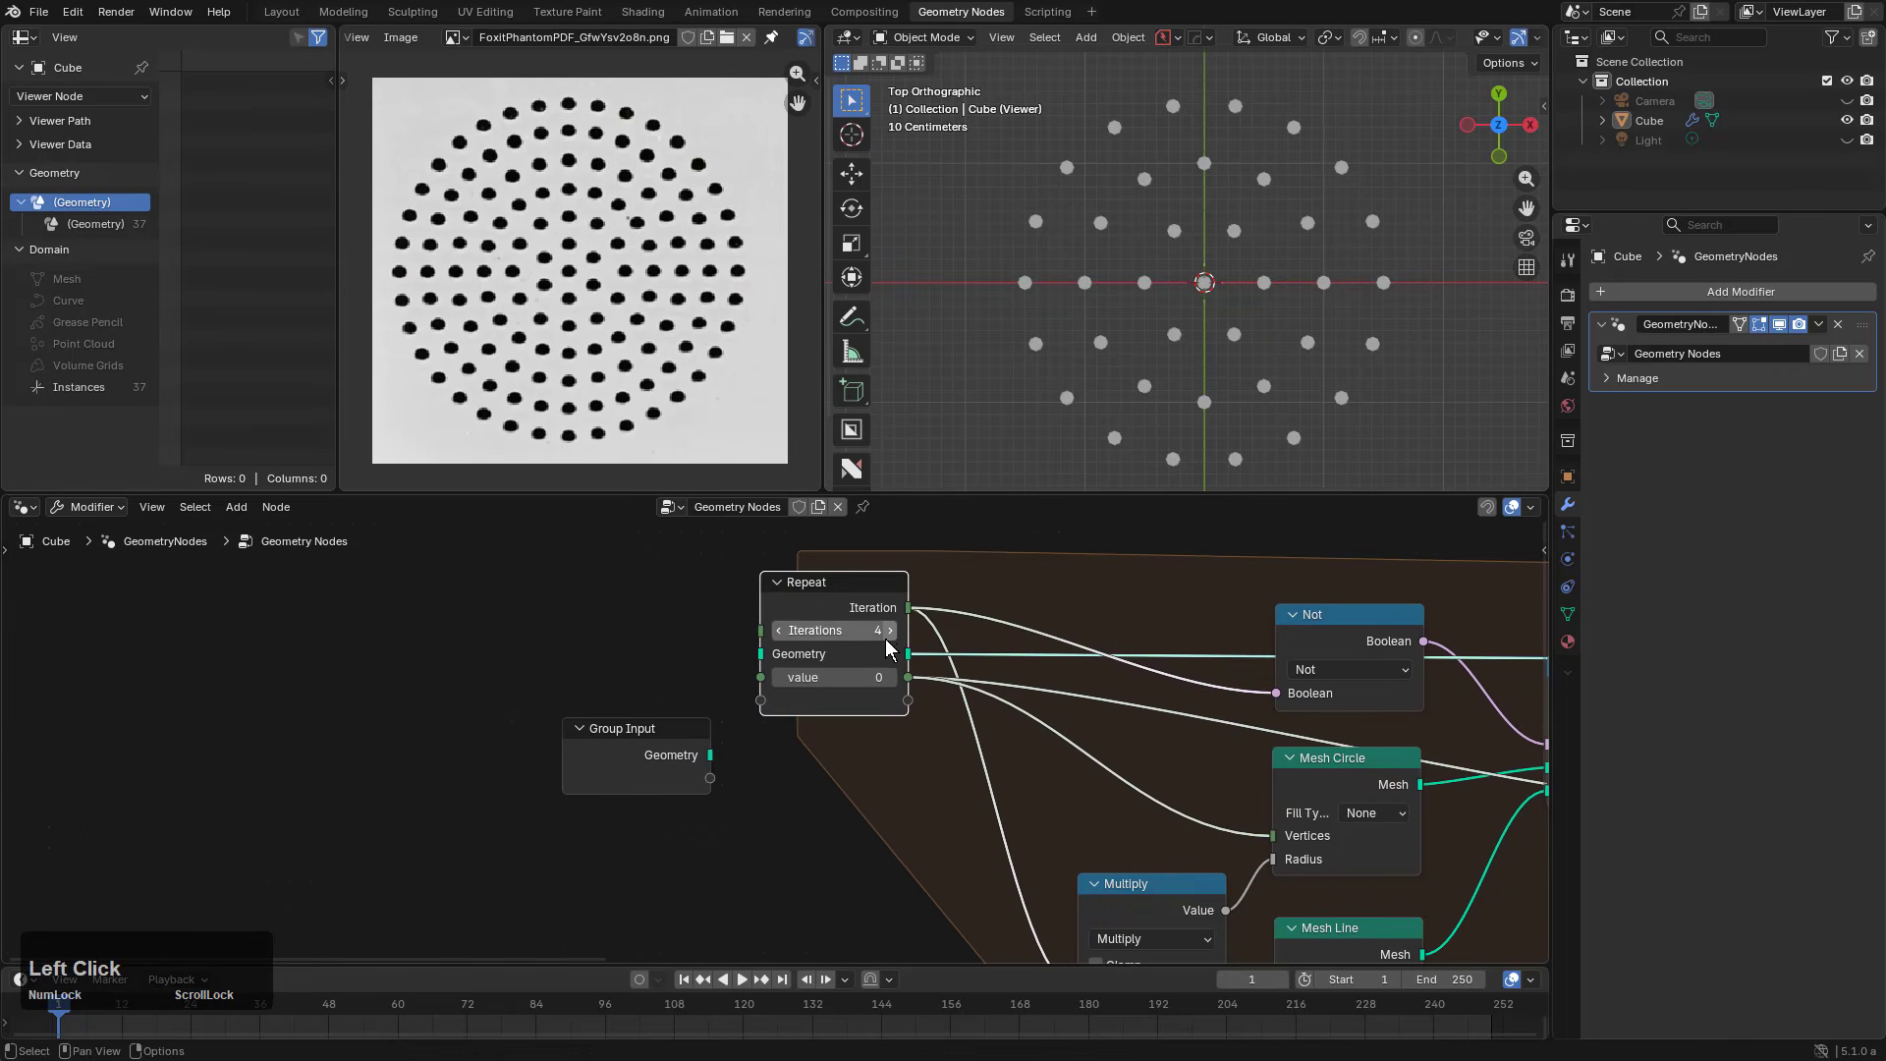
Step: Try the Repeat zone at 6 iterations and return it to 4
left_click(890, 633)
left_click(890, 633)
scroll(1150, 328, "down", 4)
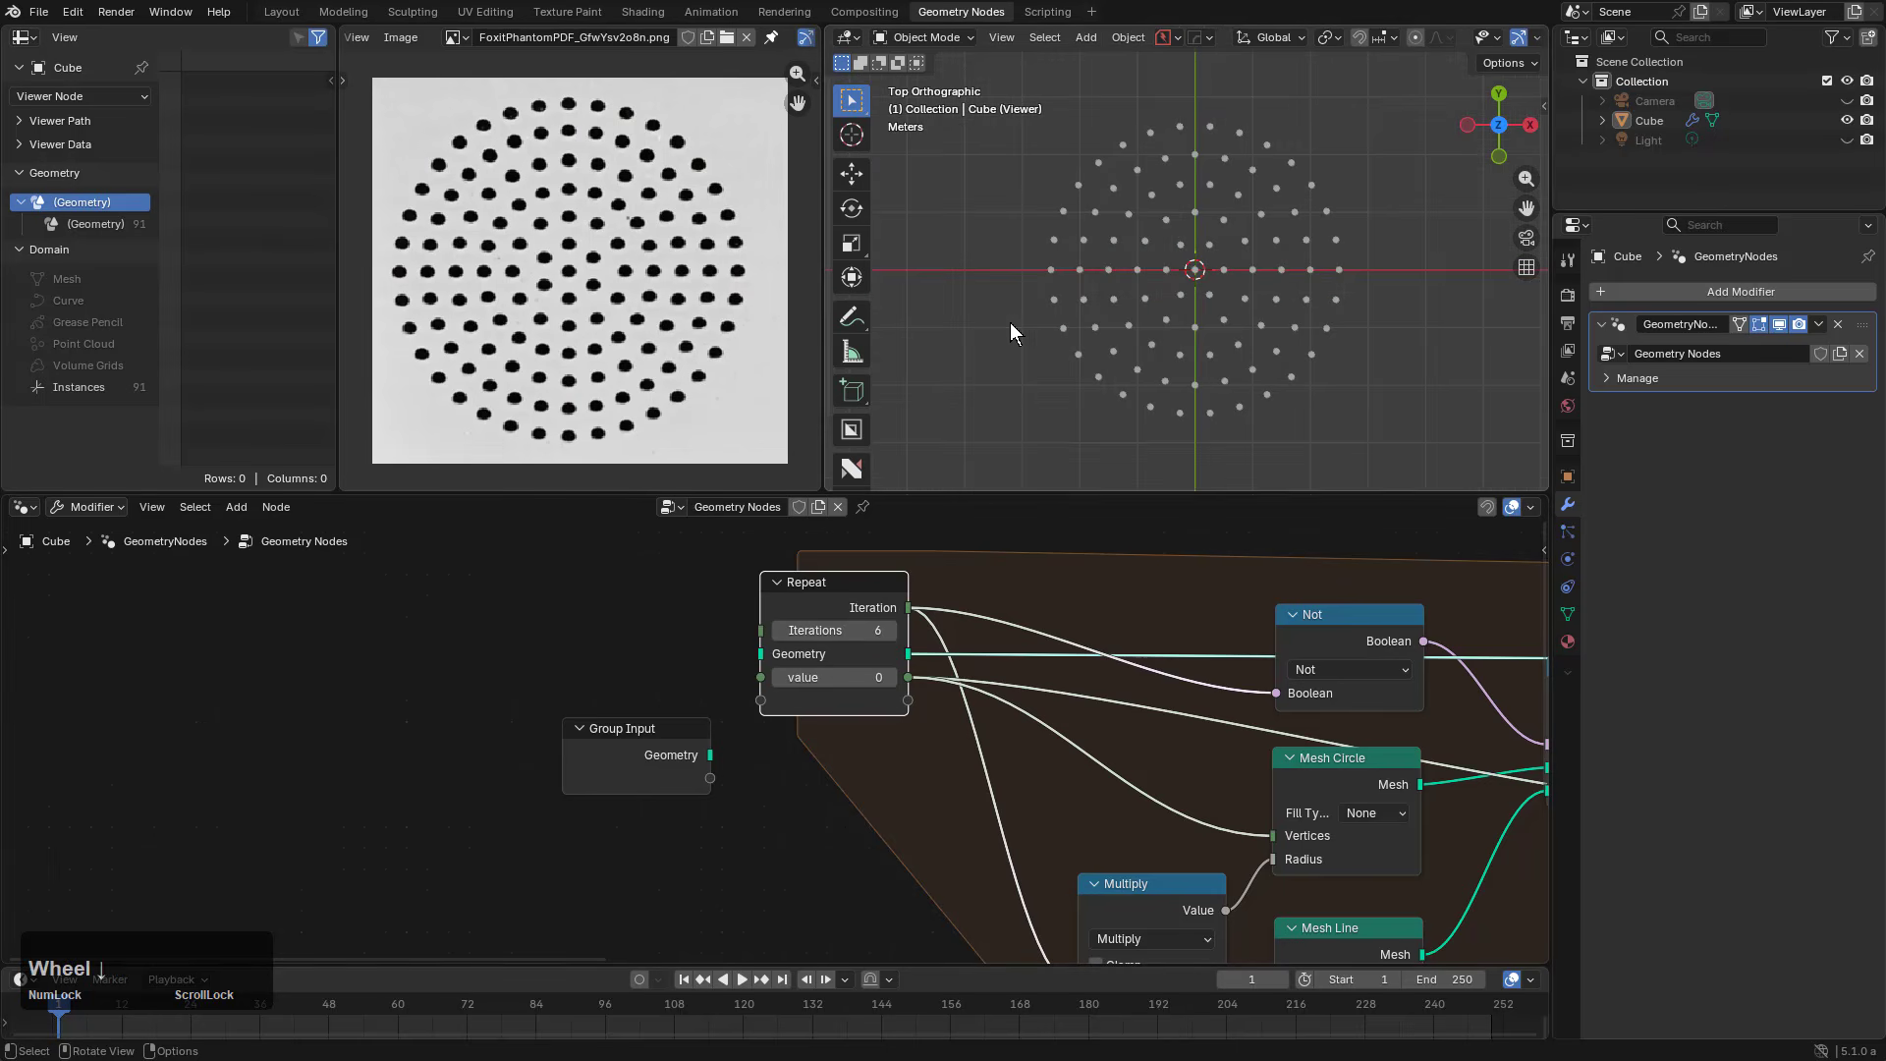
scroll(874, 558, "up", 1)
left_click(778, 621)
left_click(778, 621)
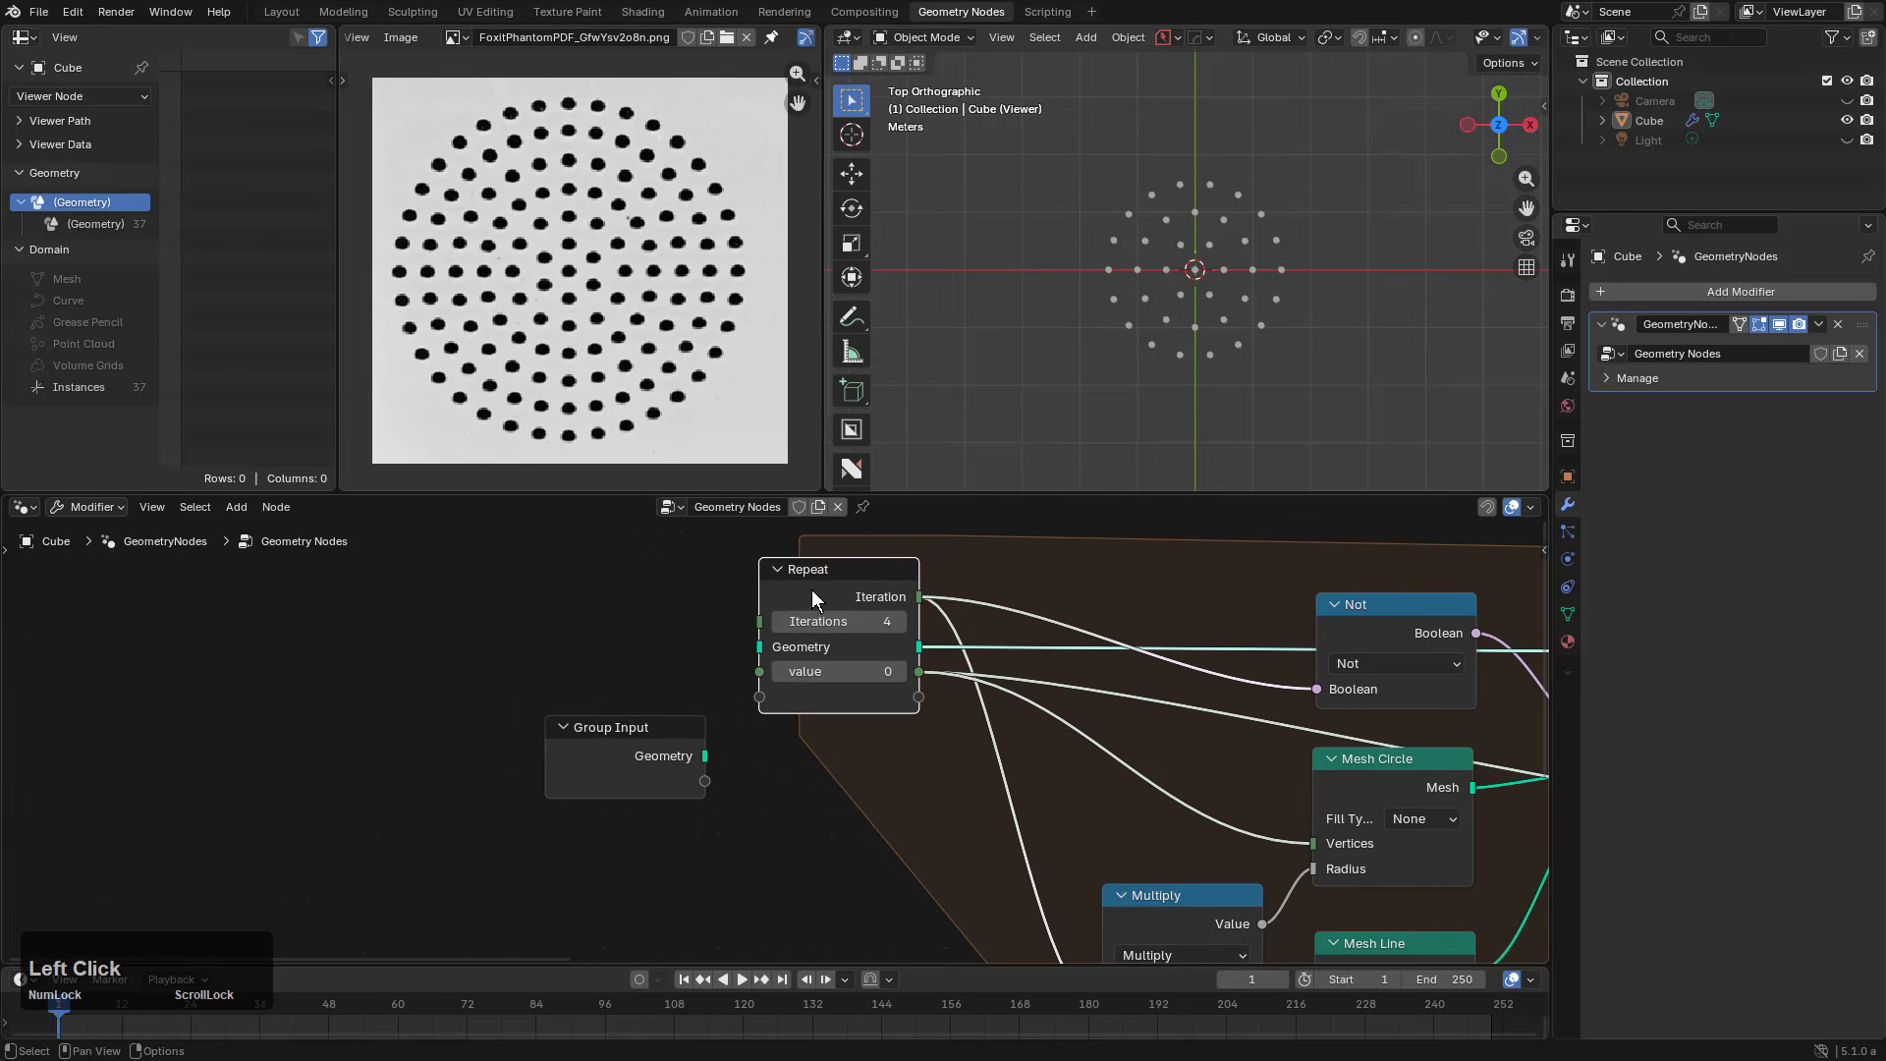
Step: Duplicate the Multiply node, change the copy to Power, and insert it on the link feeding Mesh Circle's Vertices
left_click_drag(811, 573, 836, 580)
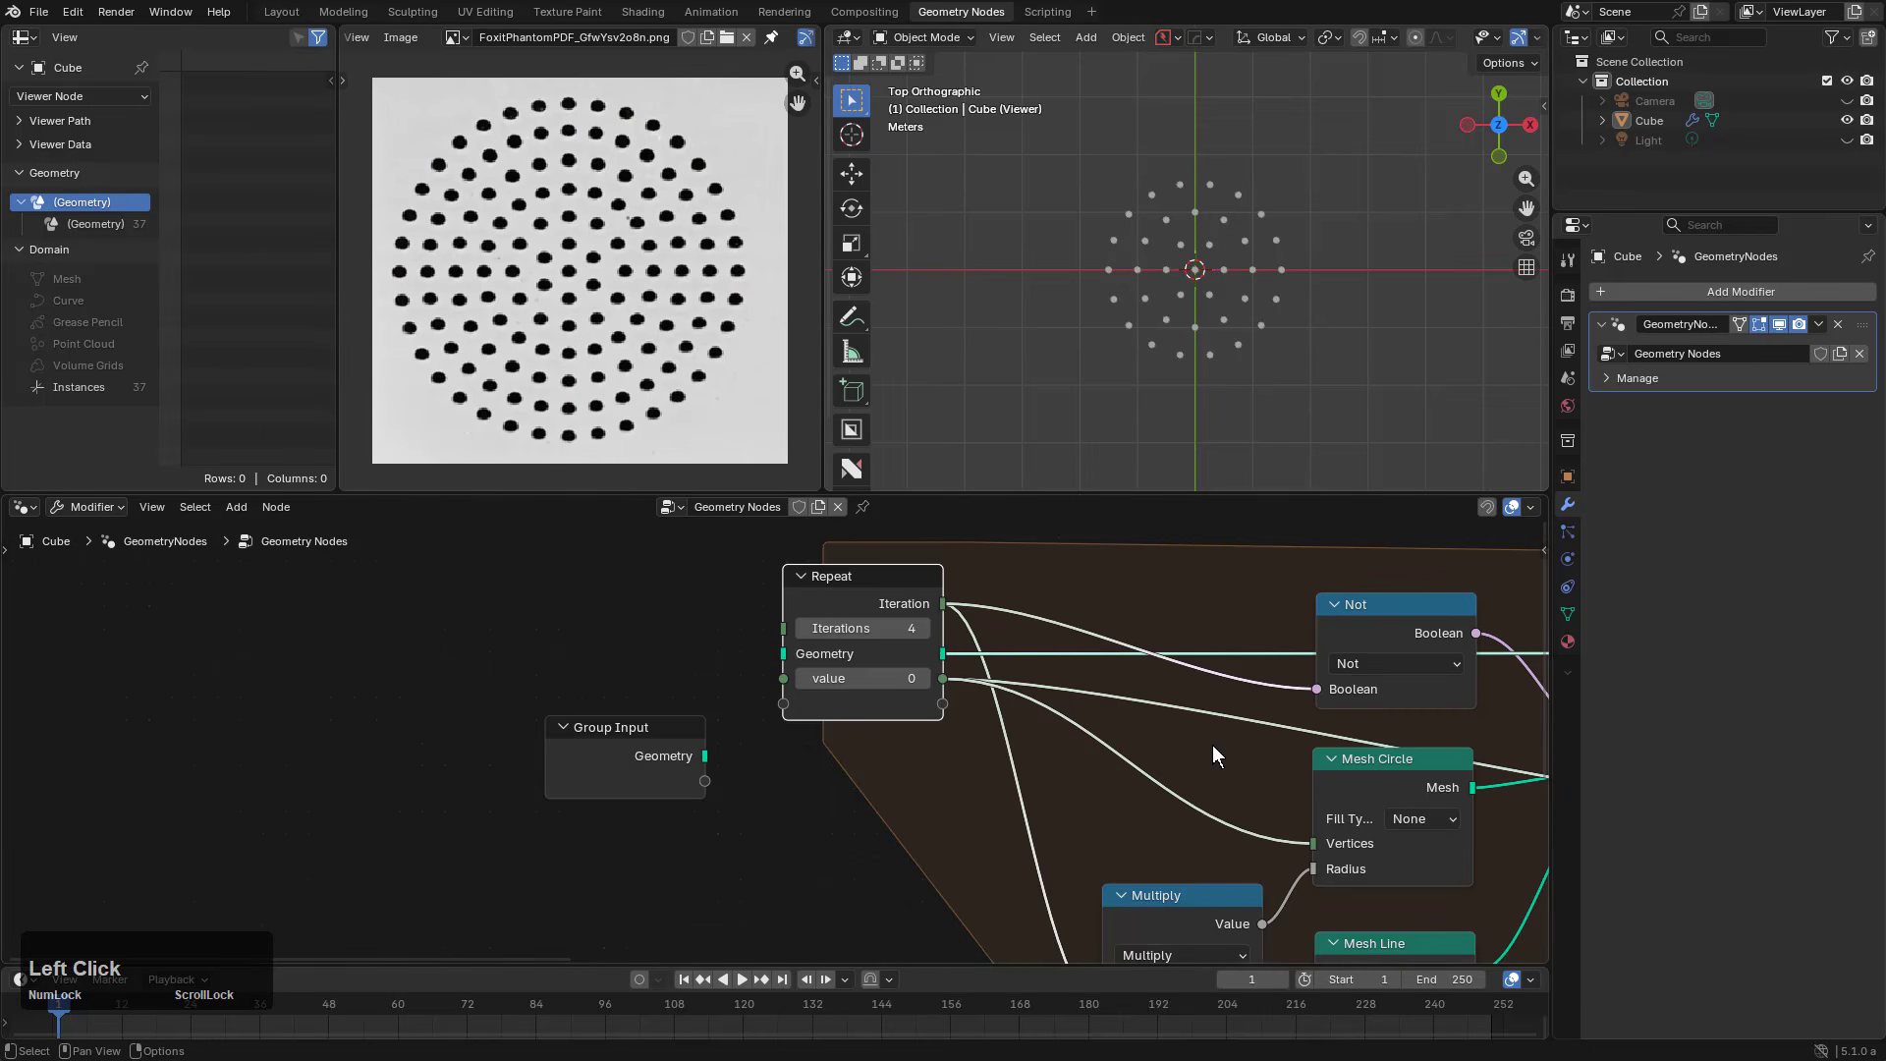
scroll(1213, 745, "down", 1)
middle_click_drag(1139, 763, 990, 595)
scroll(995, 601, "up", 2)
left_click_drag(1047, 741, 1035, 799)
key("shift+d")
left_click(751, 676)
left_click(729, 738)
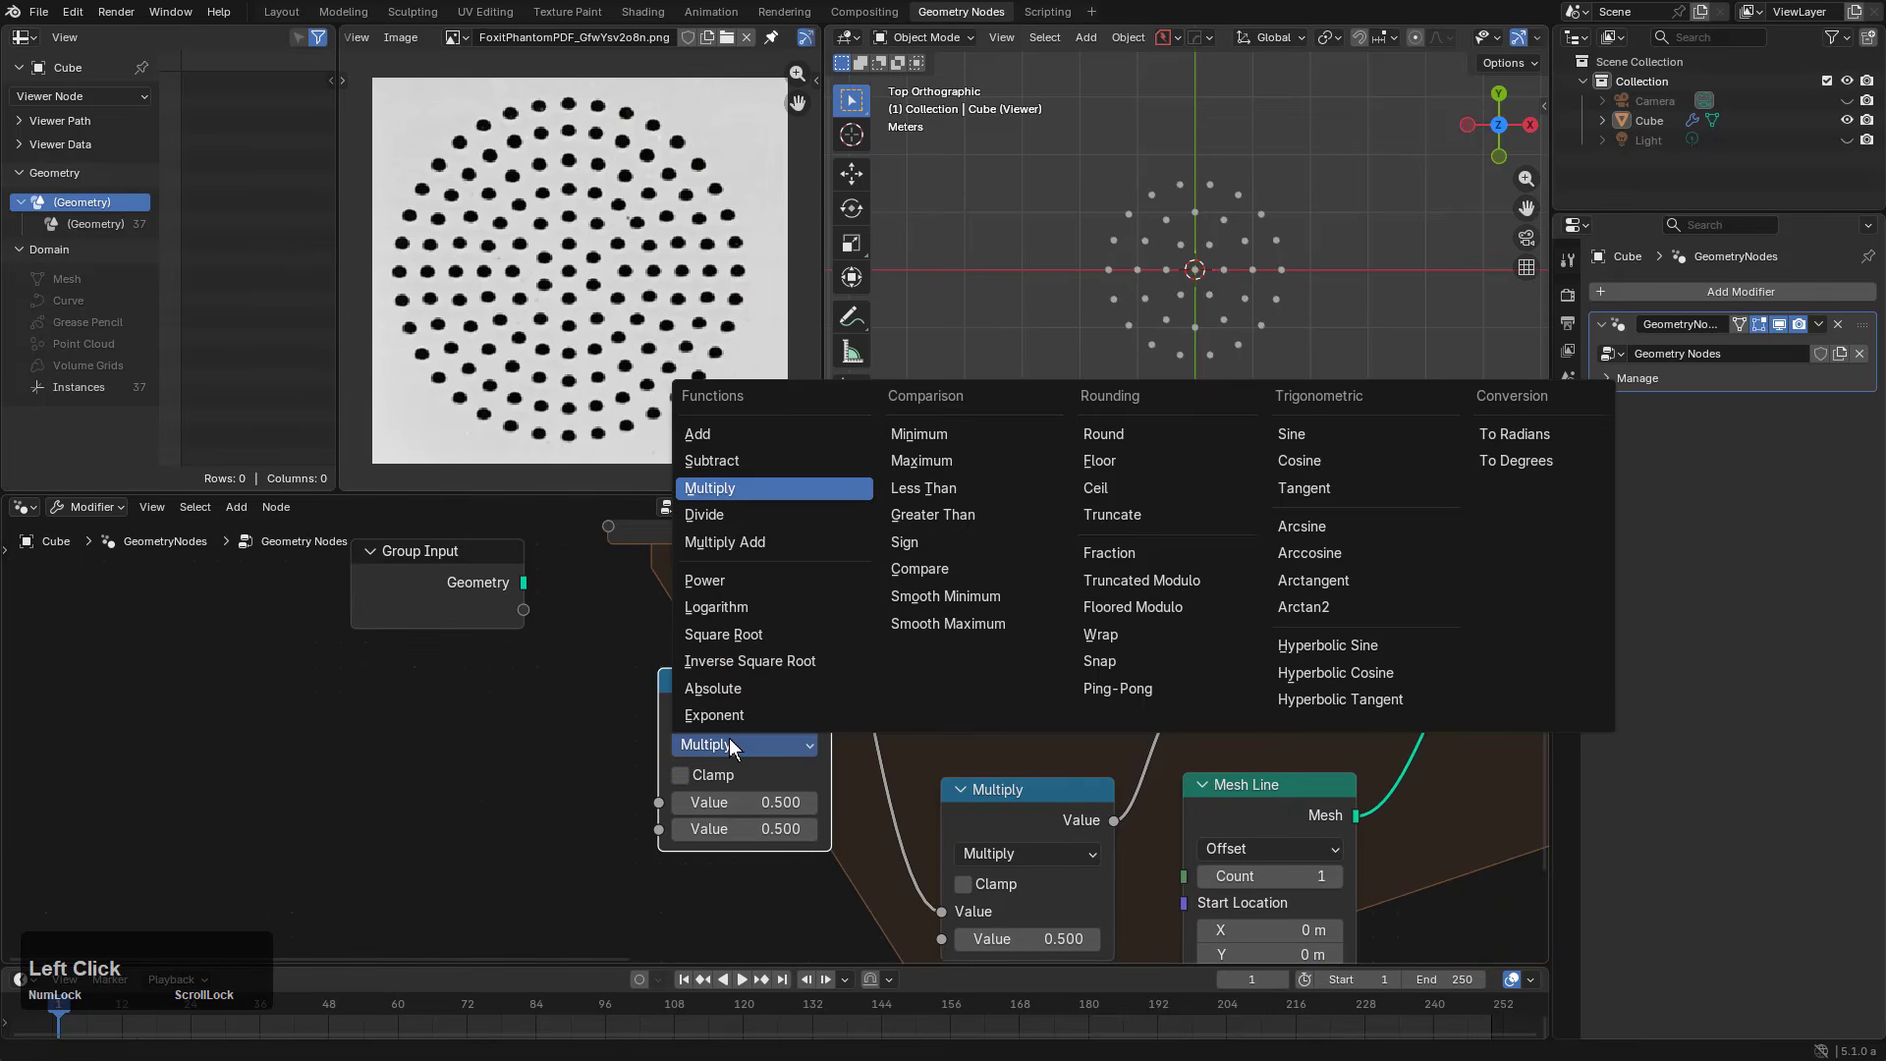
left_click(715, 587)
left_click_drag(723, 704, 1004, 597)
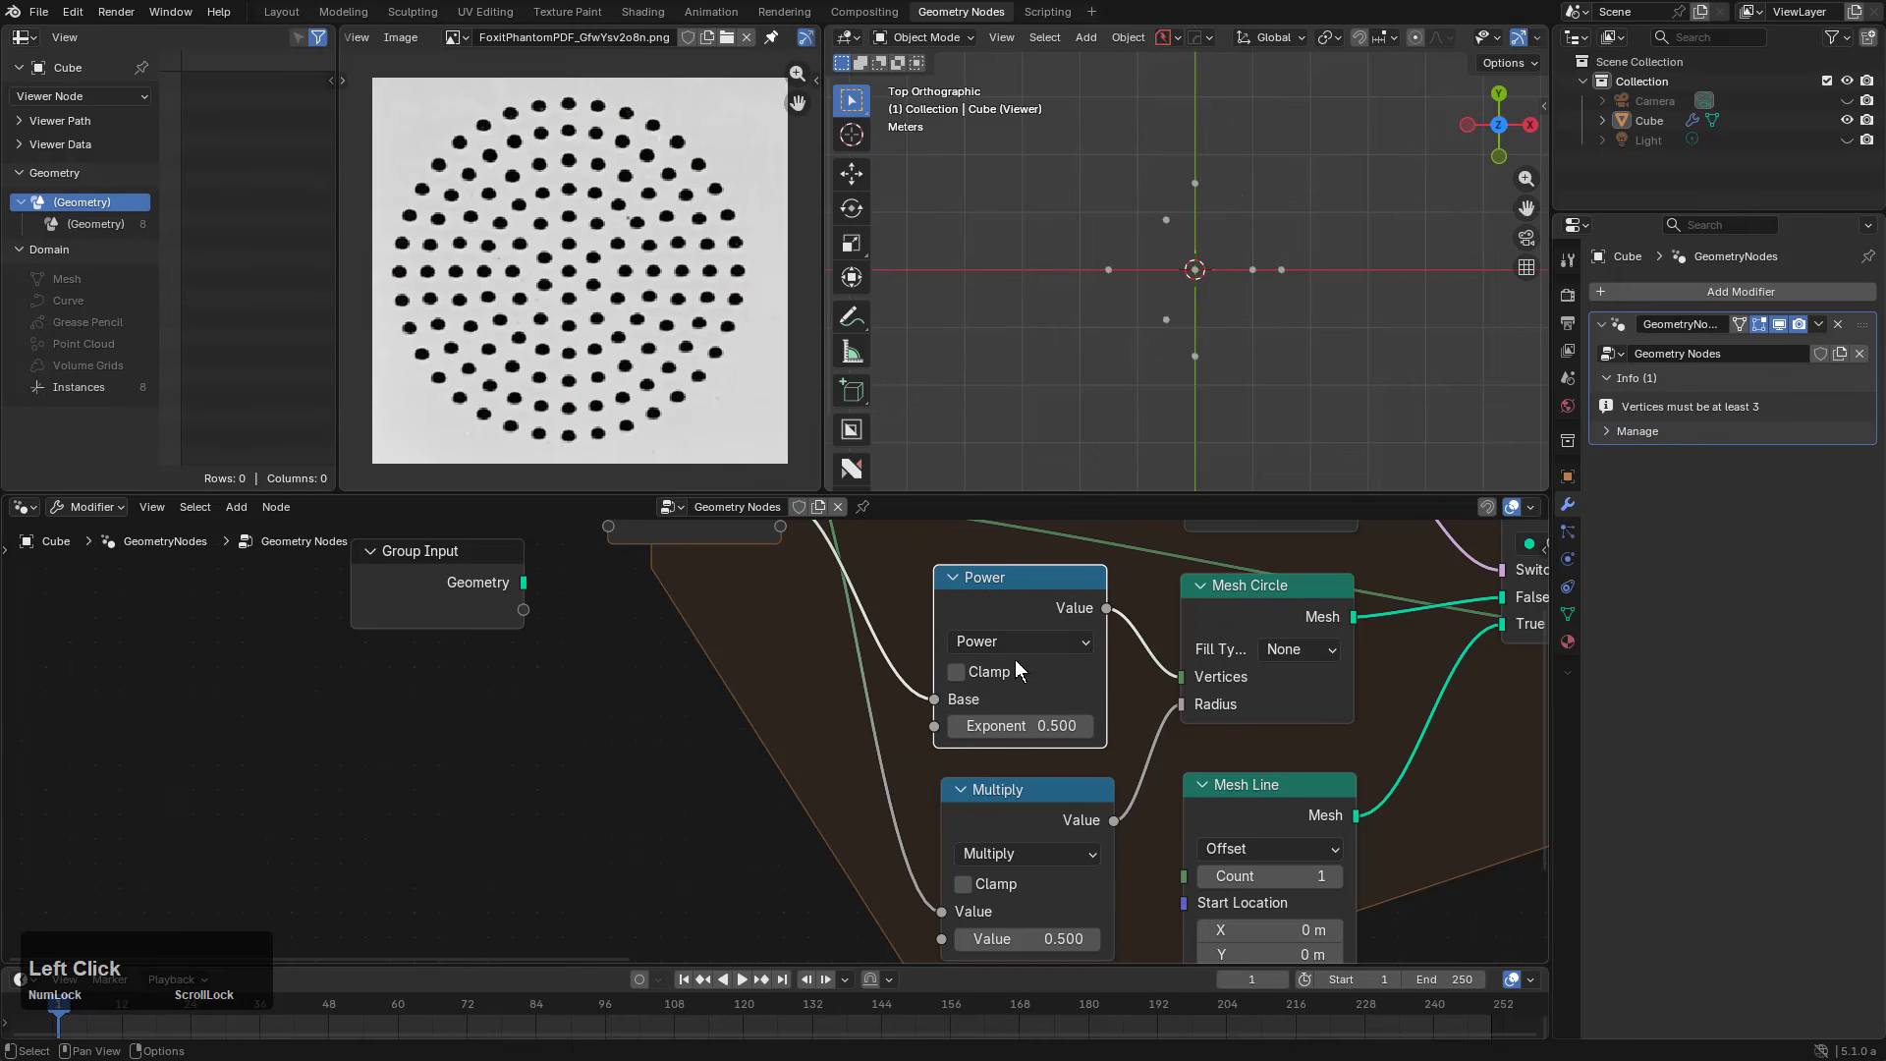
Step: Set the Power node's Exponent to 1.080
mouse_move(981, 727)
left_mouse_down()
mouse_move(1042, 727)
mouse_move(1014, 727)
left_mouse_up()
scroll(1193, 326, "up", 2)
scroll(1193, 326, "up", 1)
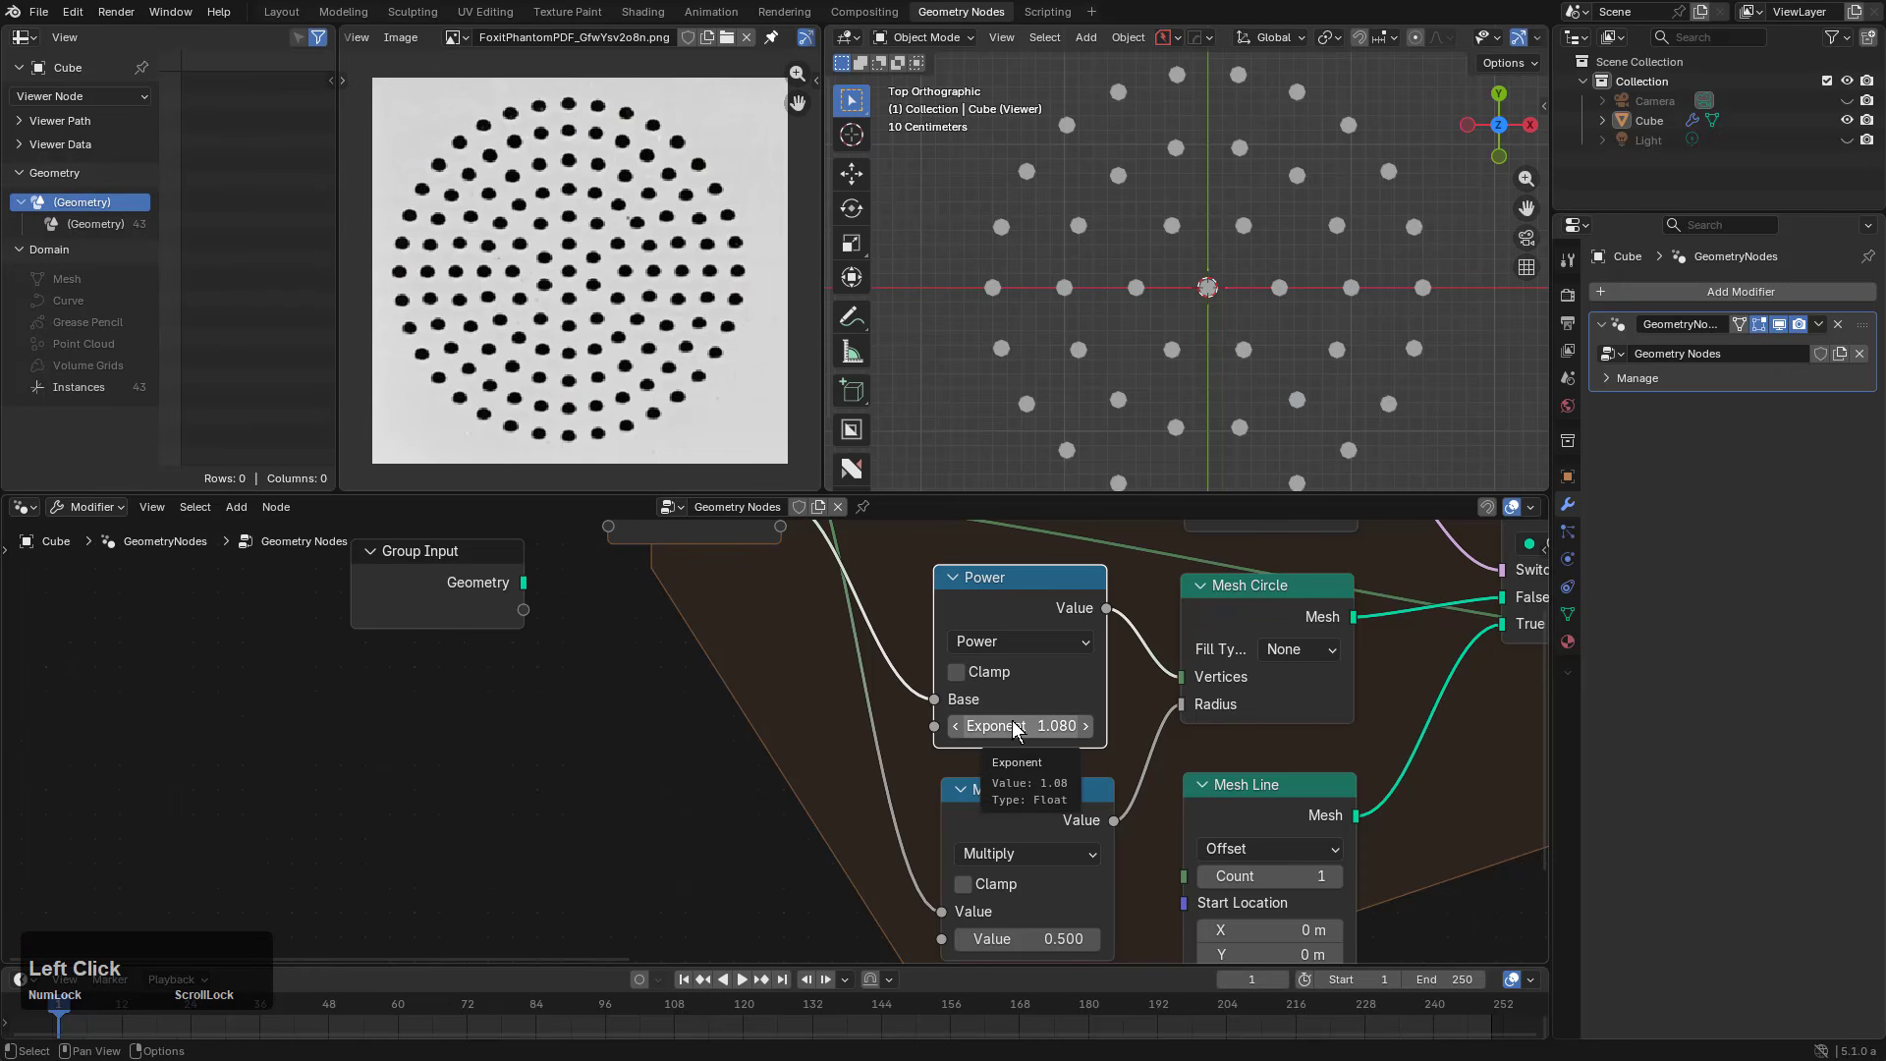
scroll(1201, 337, "up", 3)
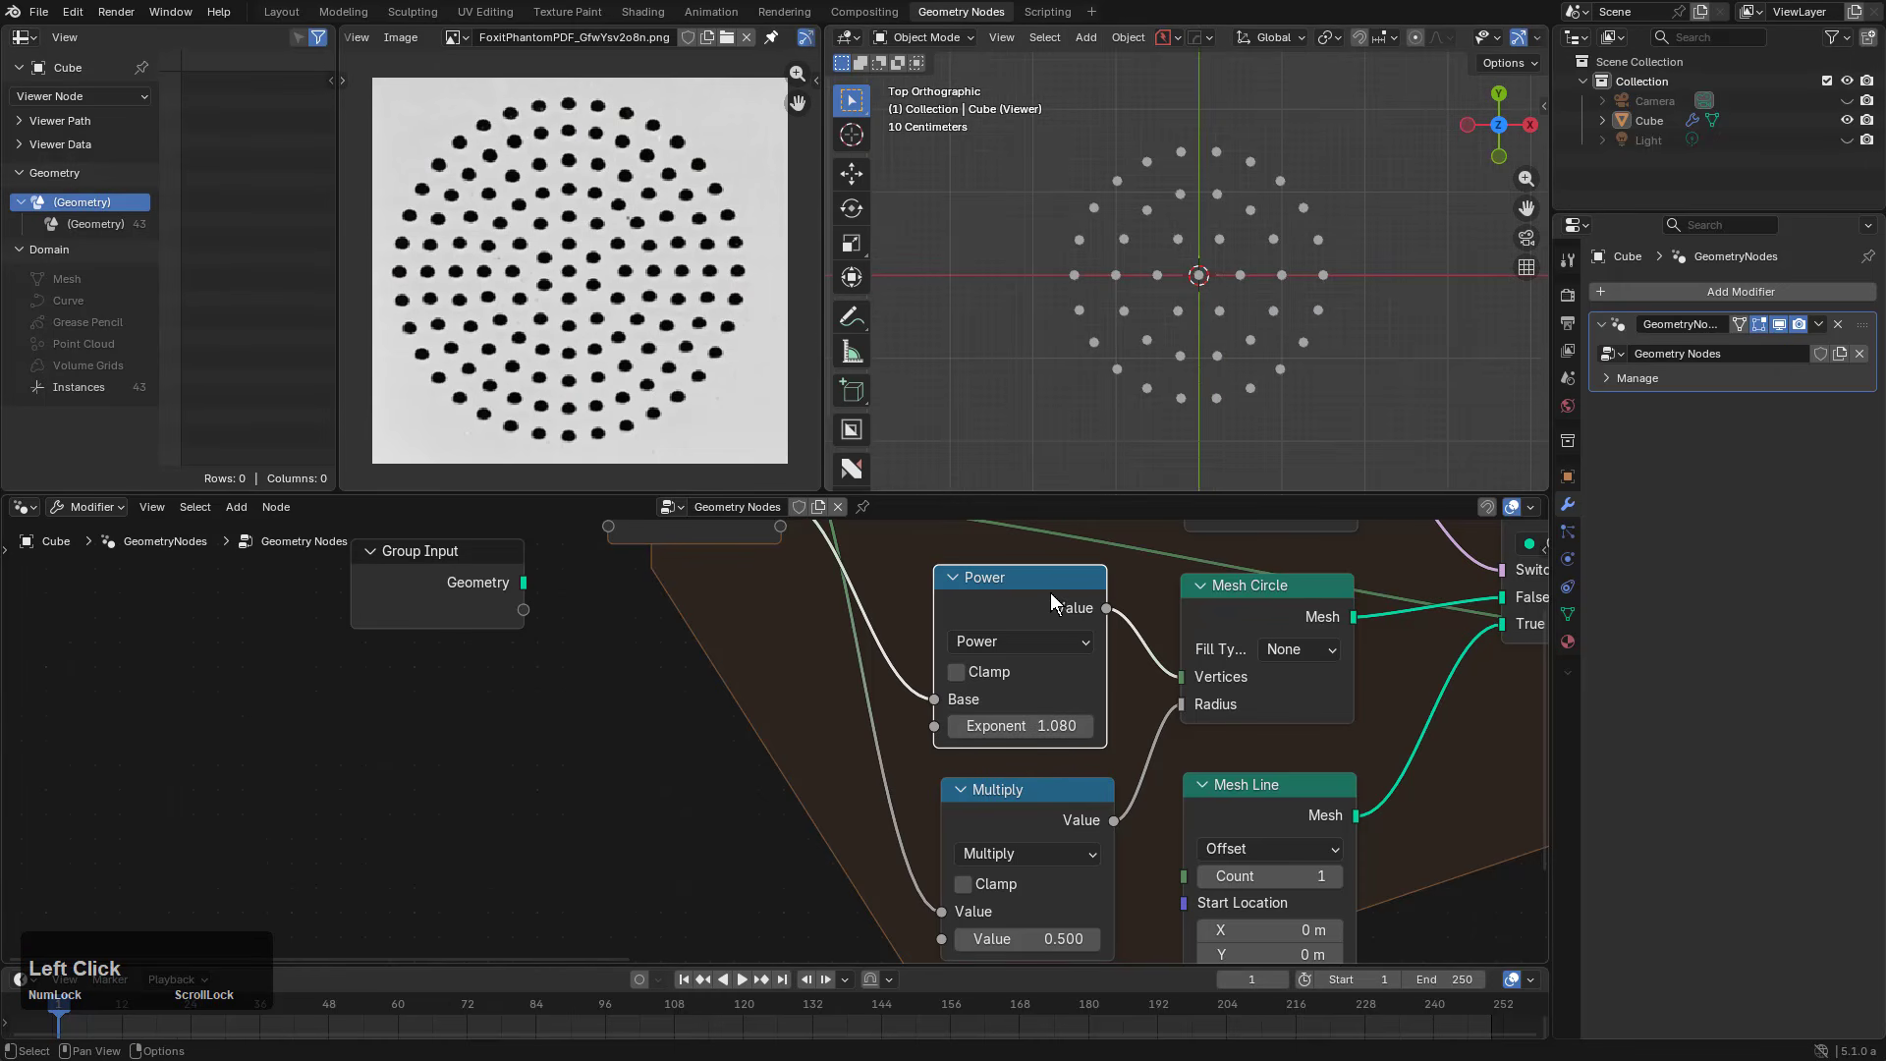
Step: Mute and unmute the Power node repeatedly to compare the point pattern with and without it
key("m")
key("m")
key("m")
key("m")
key("m")
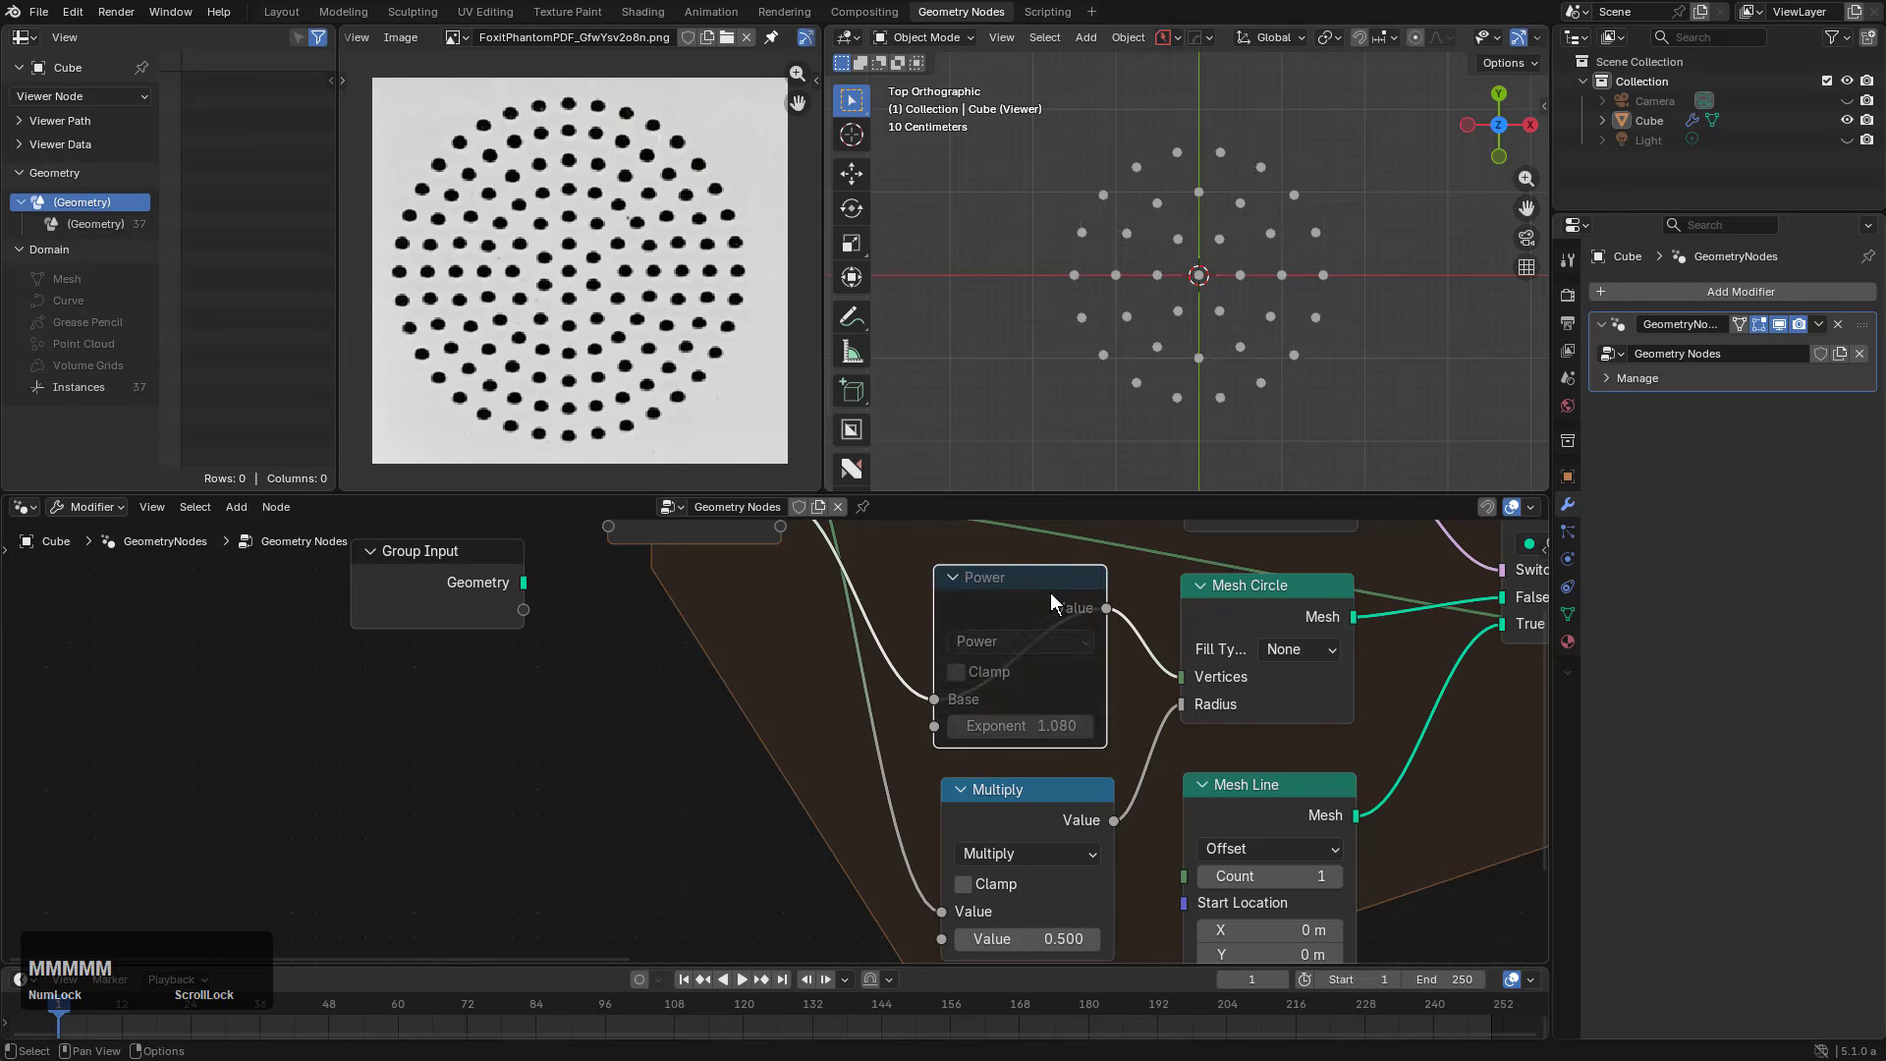
key("m")
Step: Set the Repeat zone's Iterations to 7
scroll(992, 570, "up", 3)
scroll(781, 731, "up", 1)
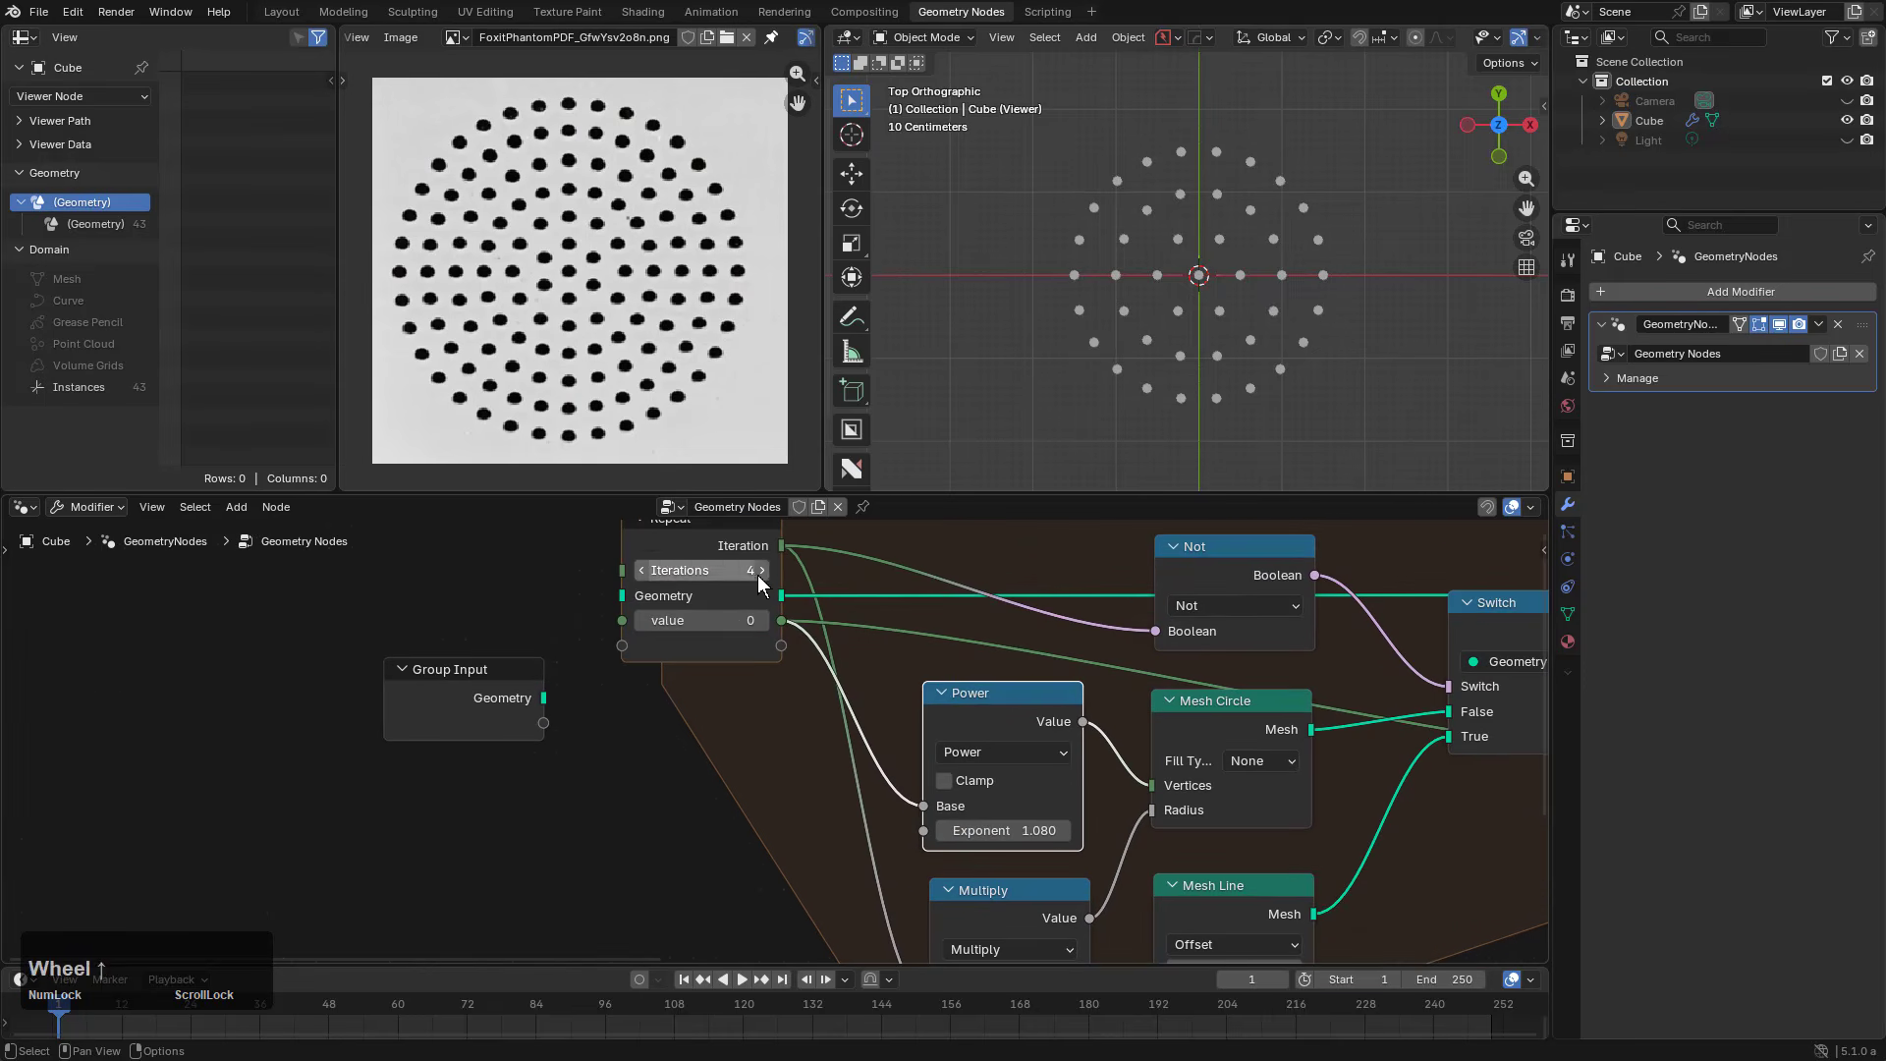
left_click(764, 572)
left_click(764, 572)
left_click(764, 571)
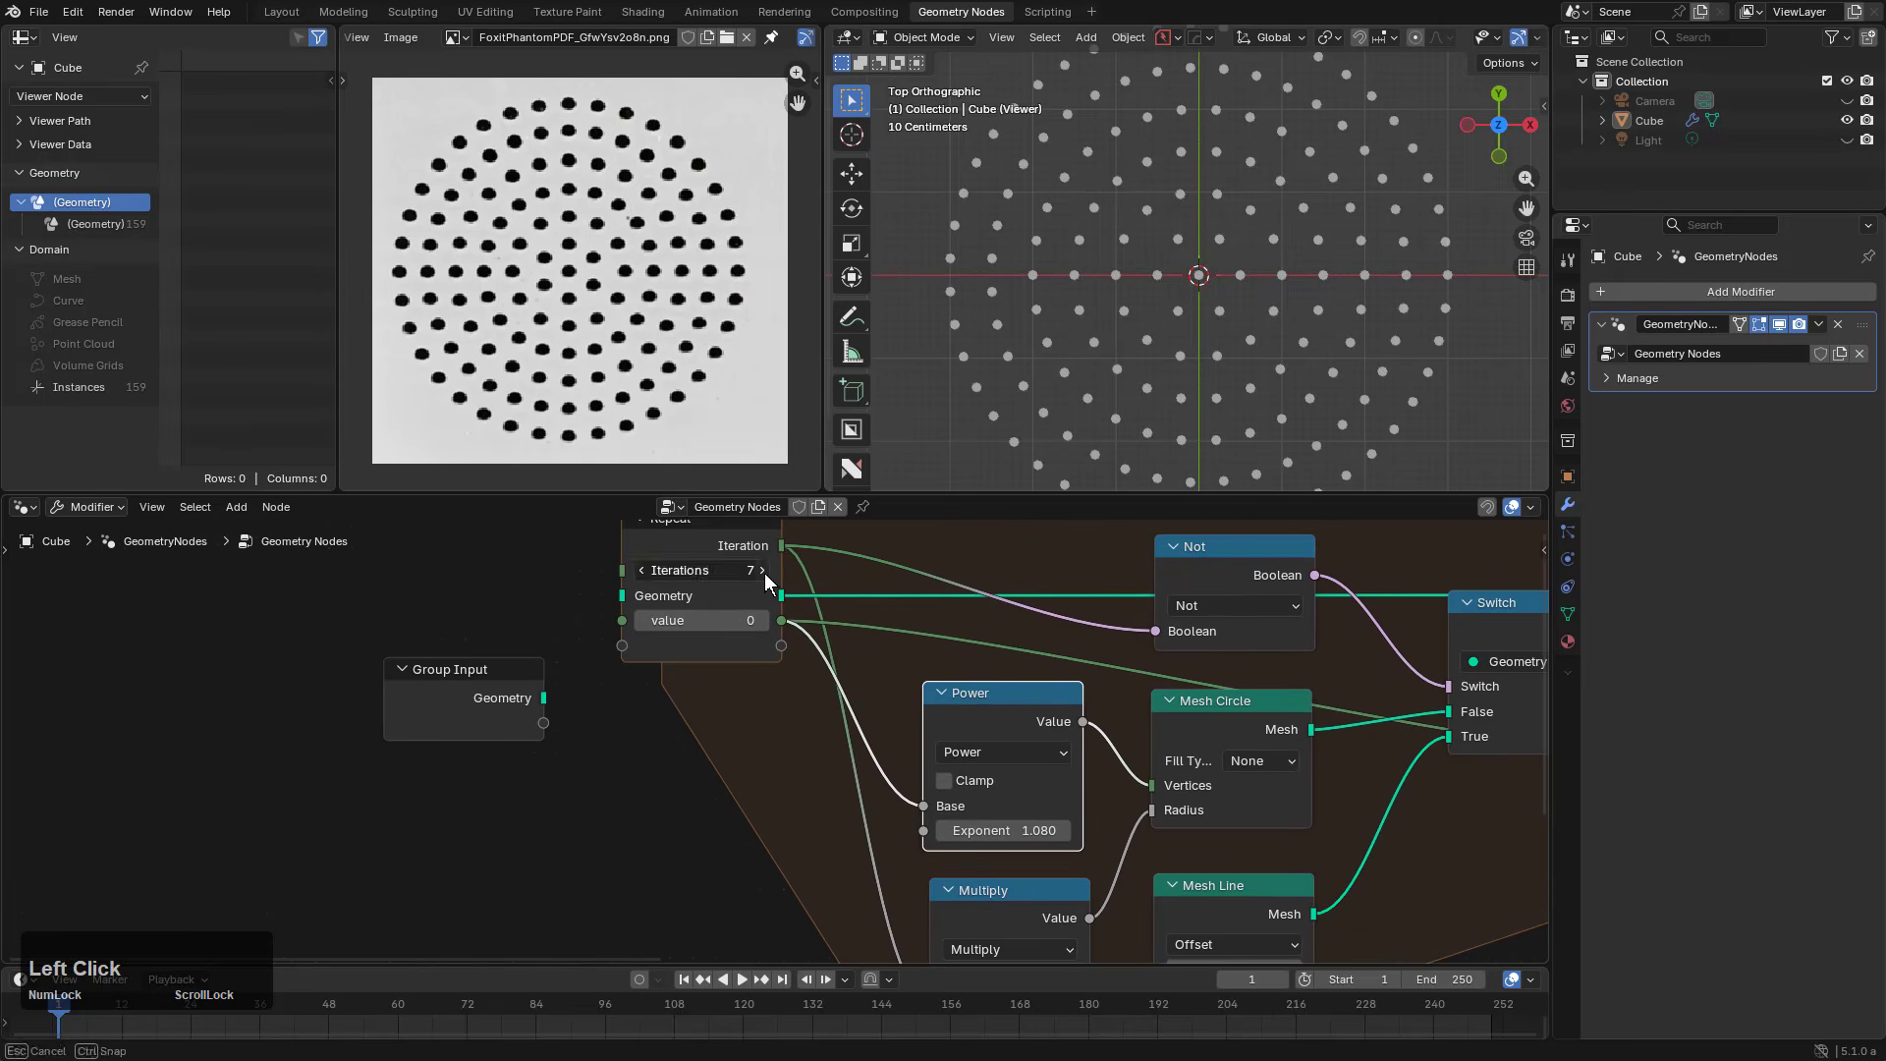
left_click(764, 571)
left_click(643, 569)
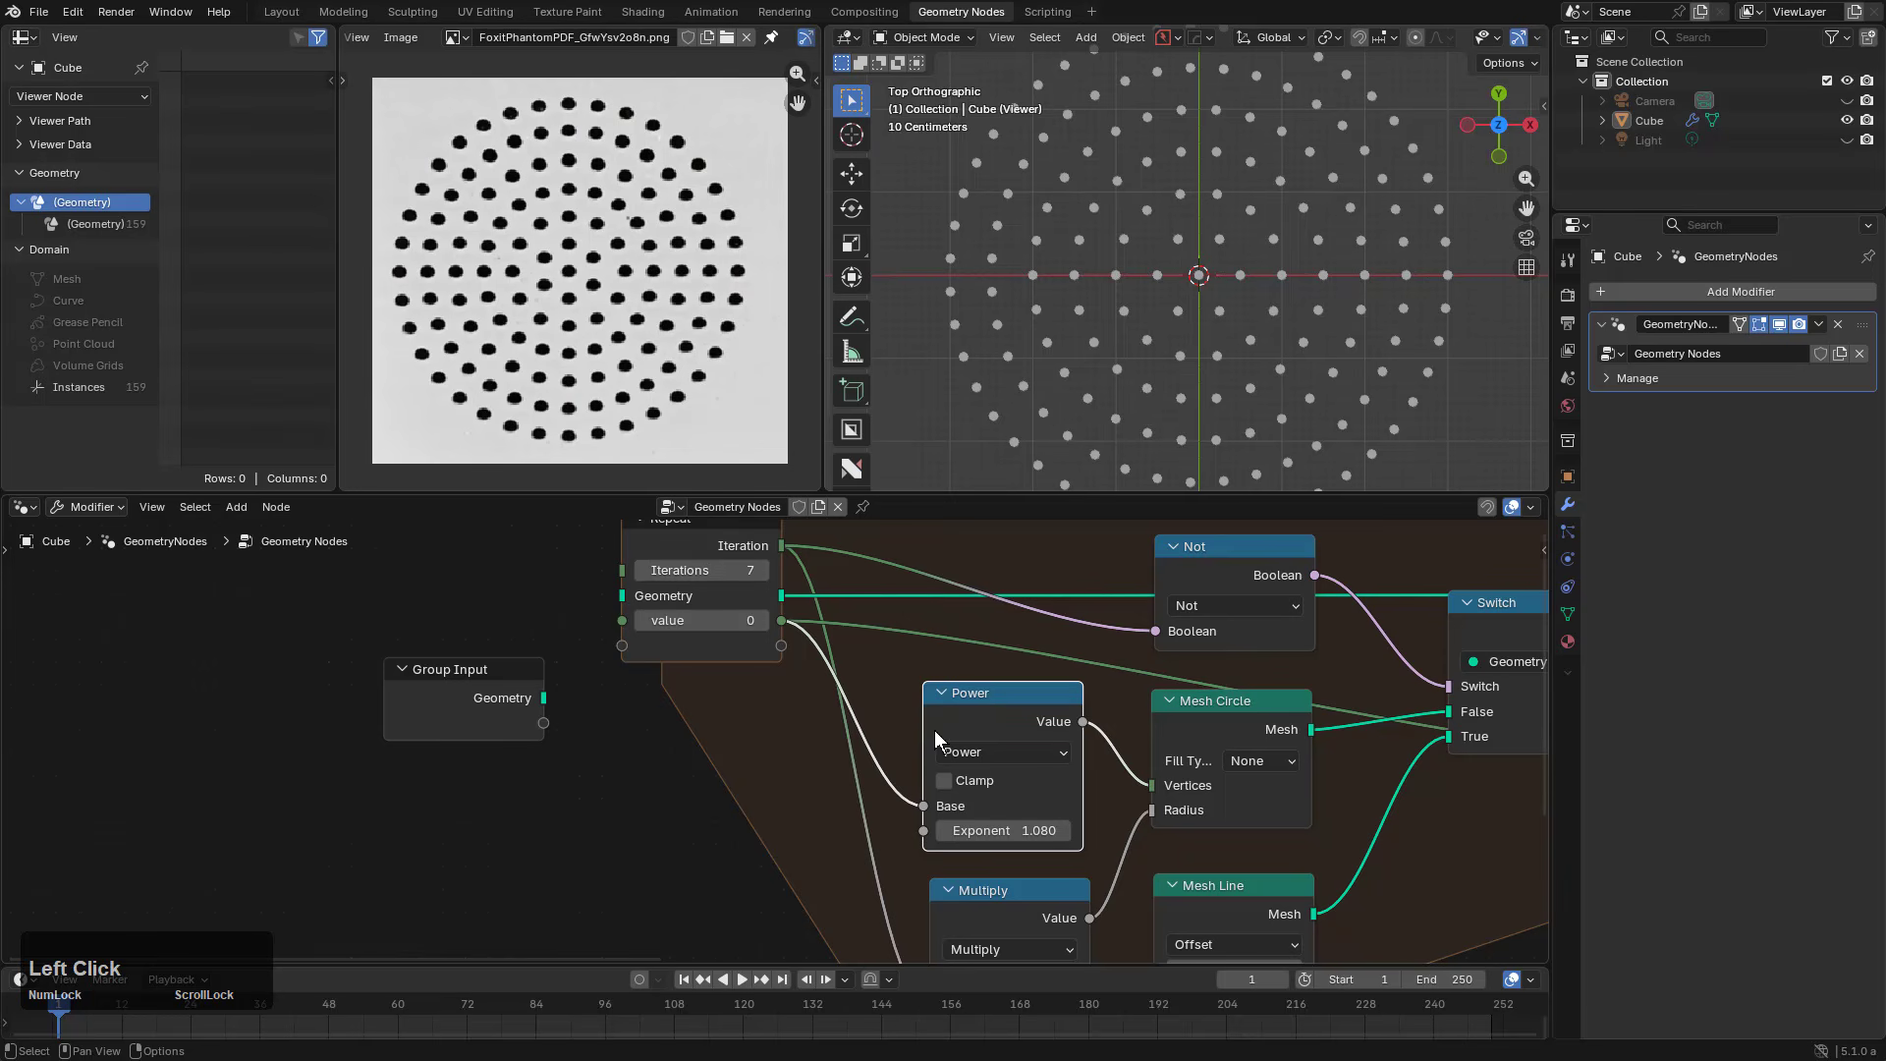
Step: Set the value of the Multiply node driving Mesh Circle's Radius to 0.230 to tighten the ring spacing
middle_click_drag(934, 724, 976, 661)
scroll(976, 662, "up", 2)
scroll(994, 874, "down", 2, "shift")
mouse_move(994, 875)
left_mouse_down()
mouse_move(924, 874)
mouse_move(1028, 860)
left_mouse_up()
scroll(1222, 367, "up", 4)
scroll(1197, 350, "down", 3)
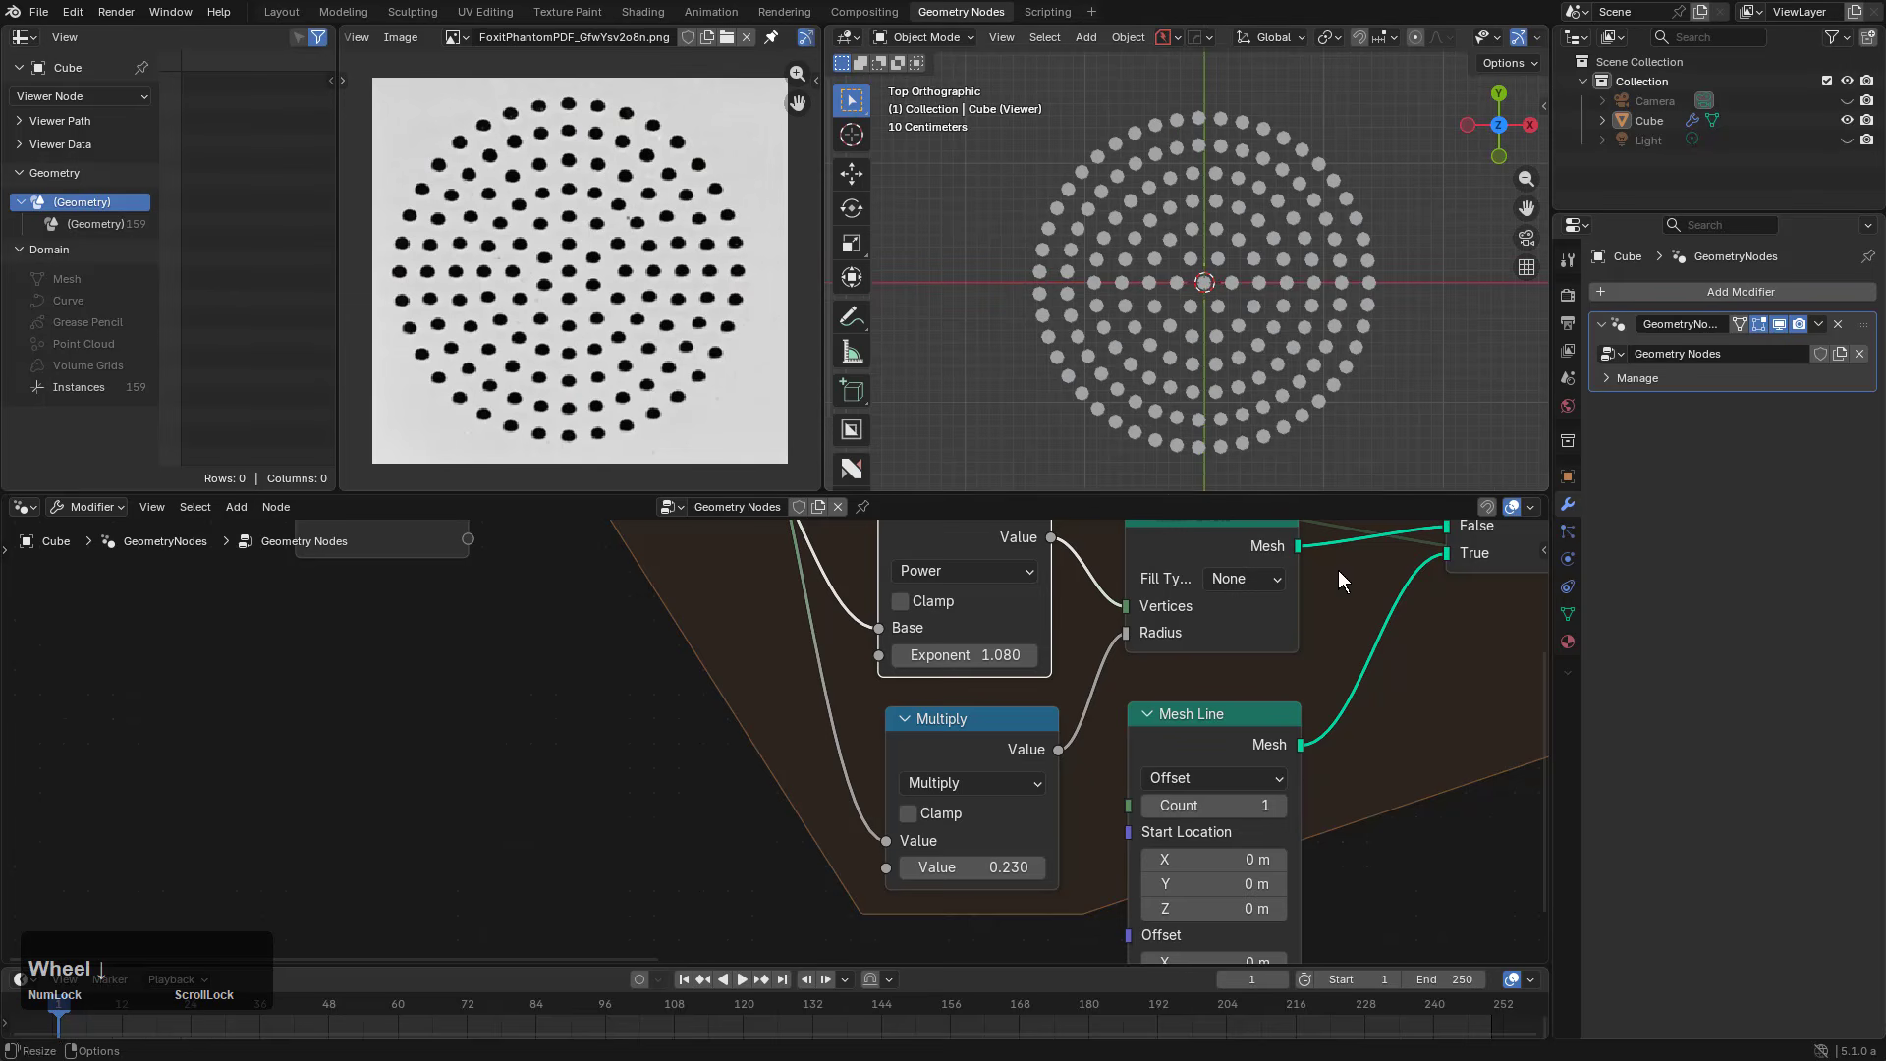
scroll(1265, 727, "down", 2)
middle_click_drag(1270, 699, 1108, 682)
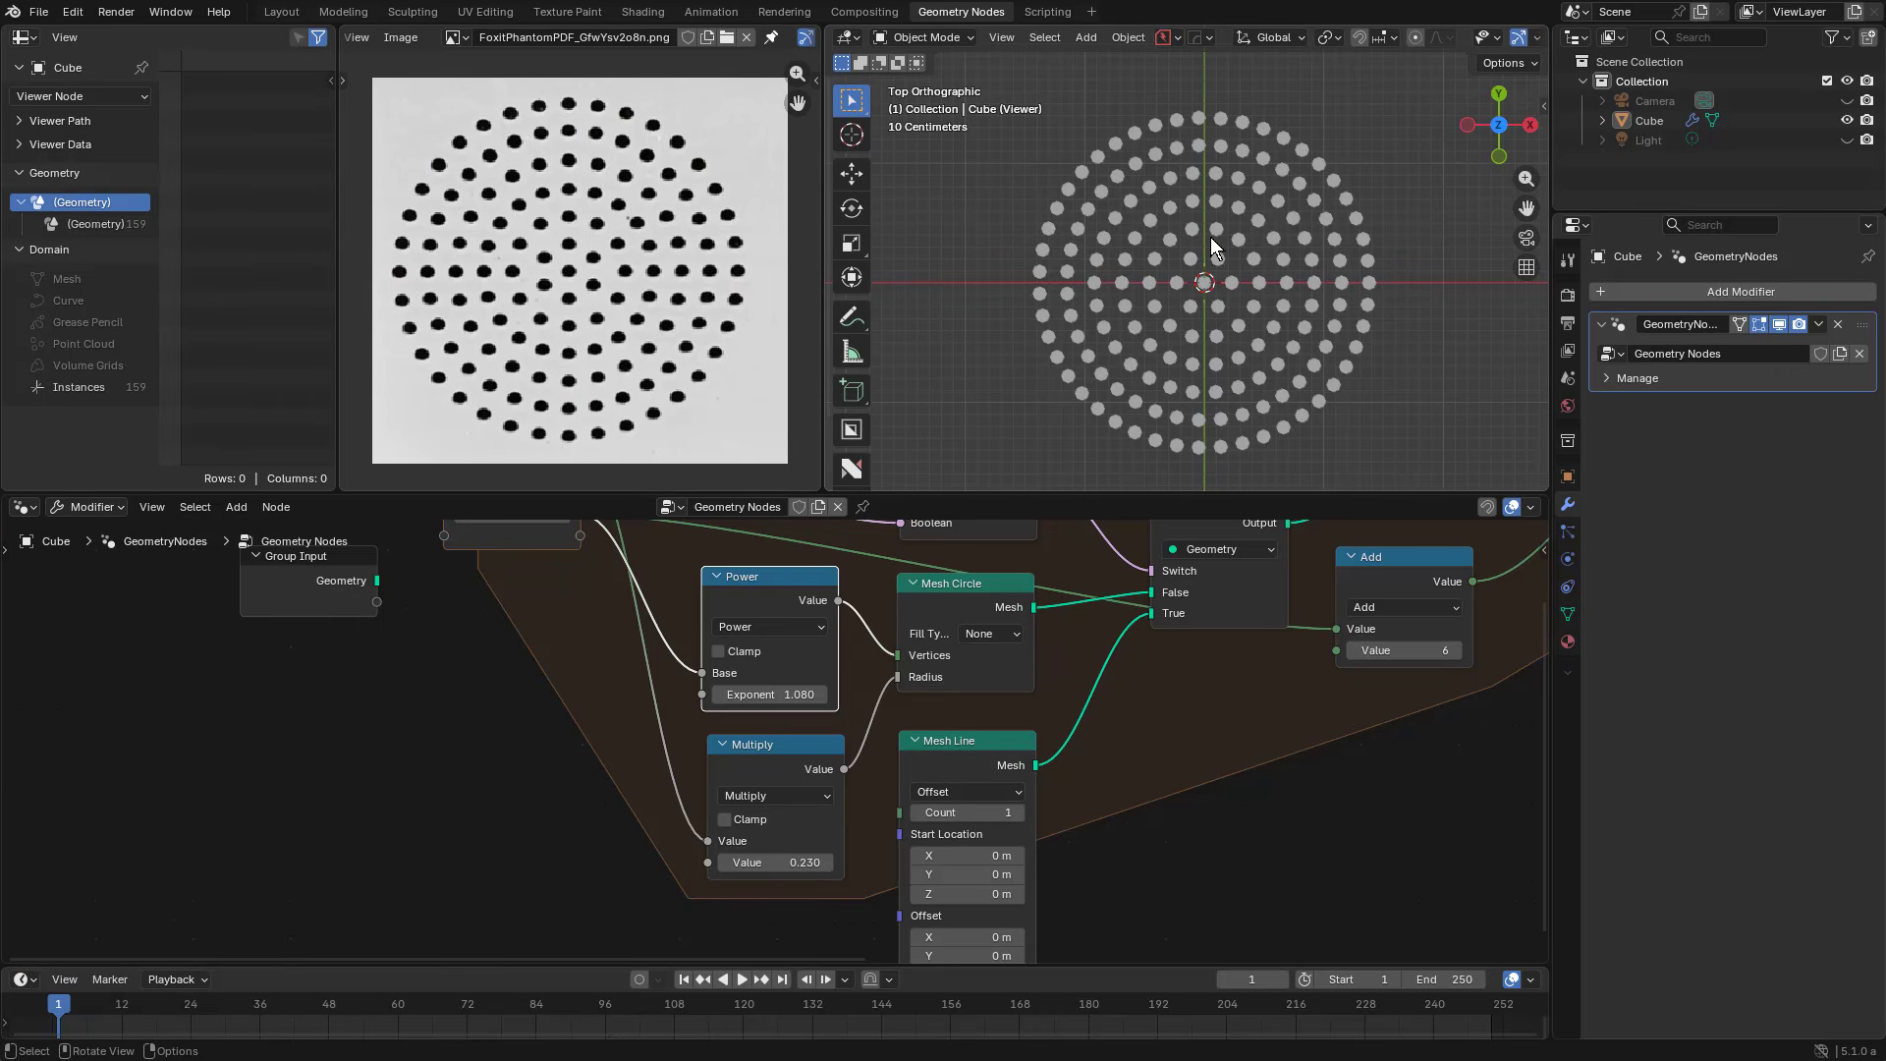
scroll(1194, 254, "up", 3)
scroll(1283, 321, "down", 1)
middle_click_drag(1315, 320, 1228, 312, "shift")
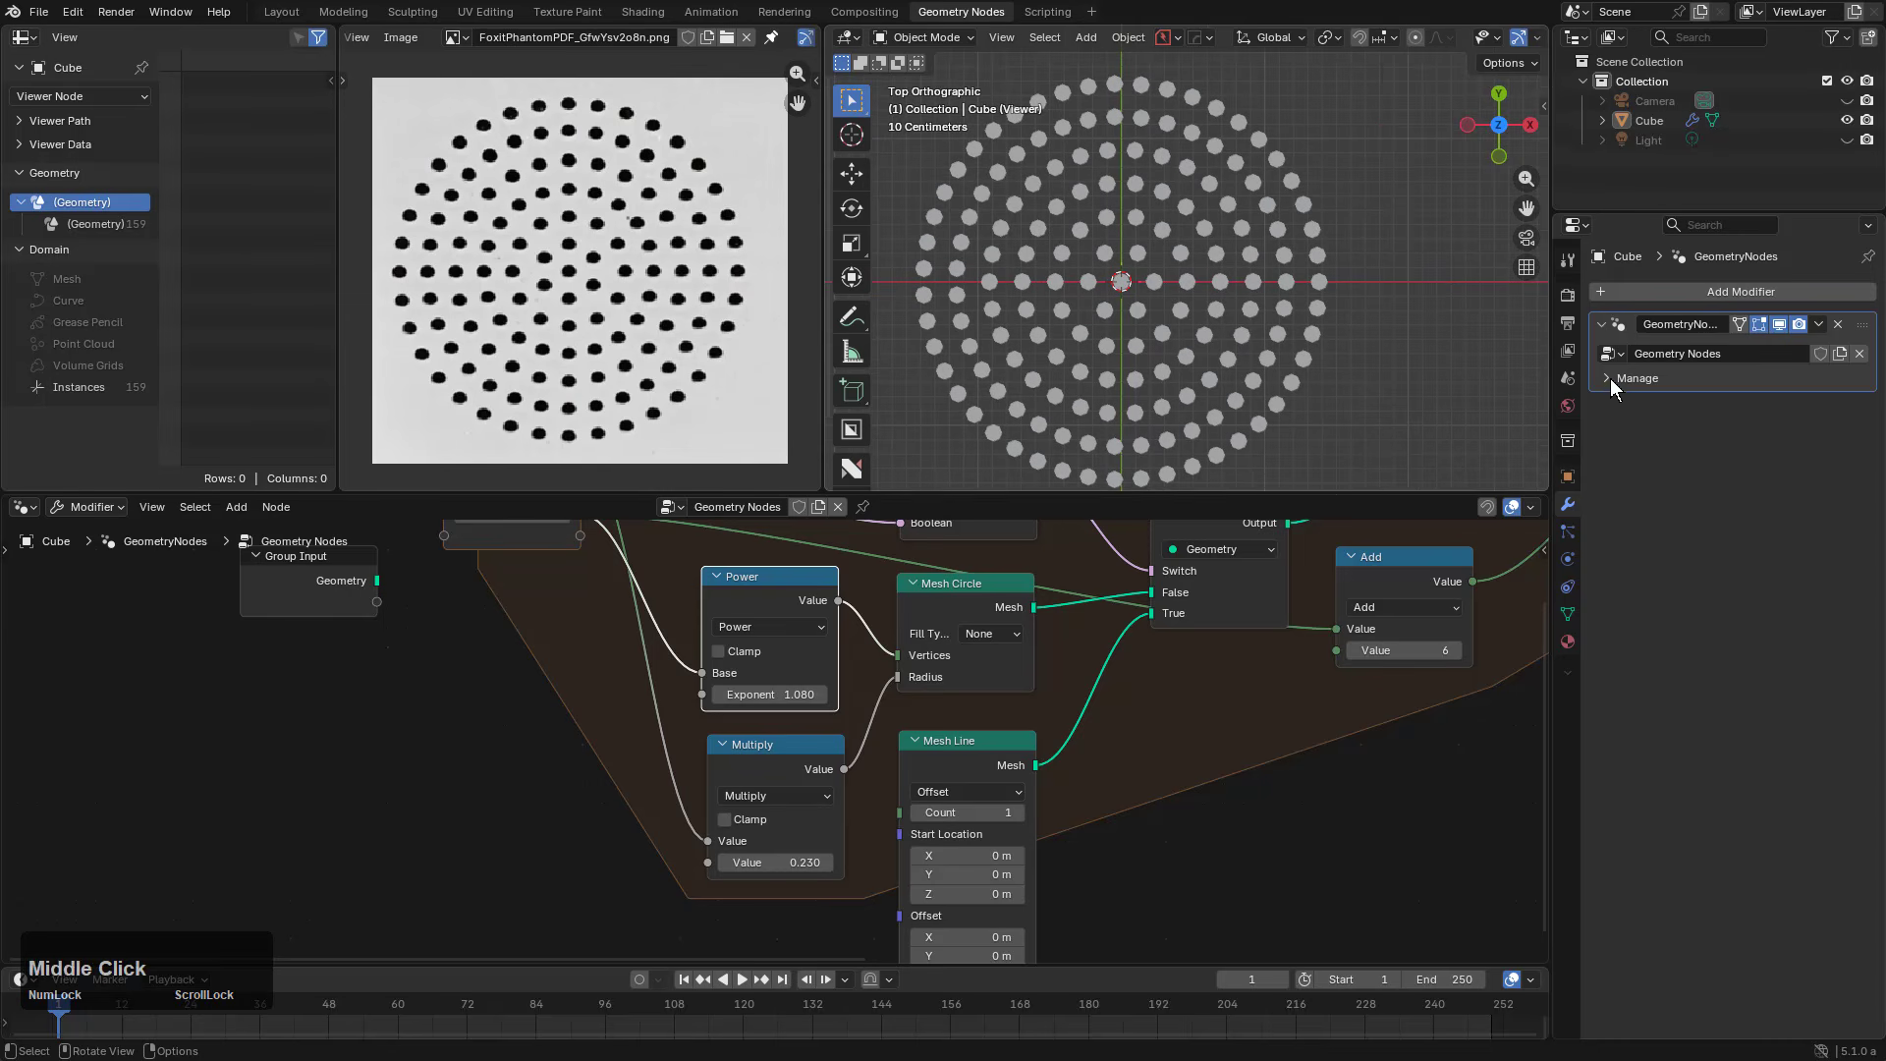
Step: Rename both the node group and its modifier to circle_array
left_click(1714, 354)
left_click(1688, 343)
left_click(1686, 351)
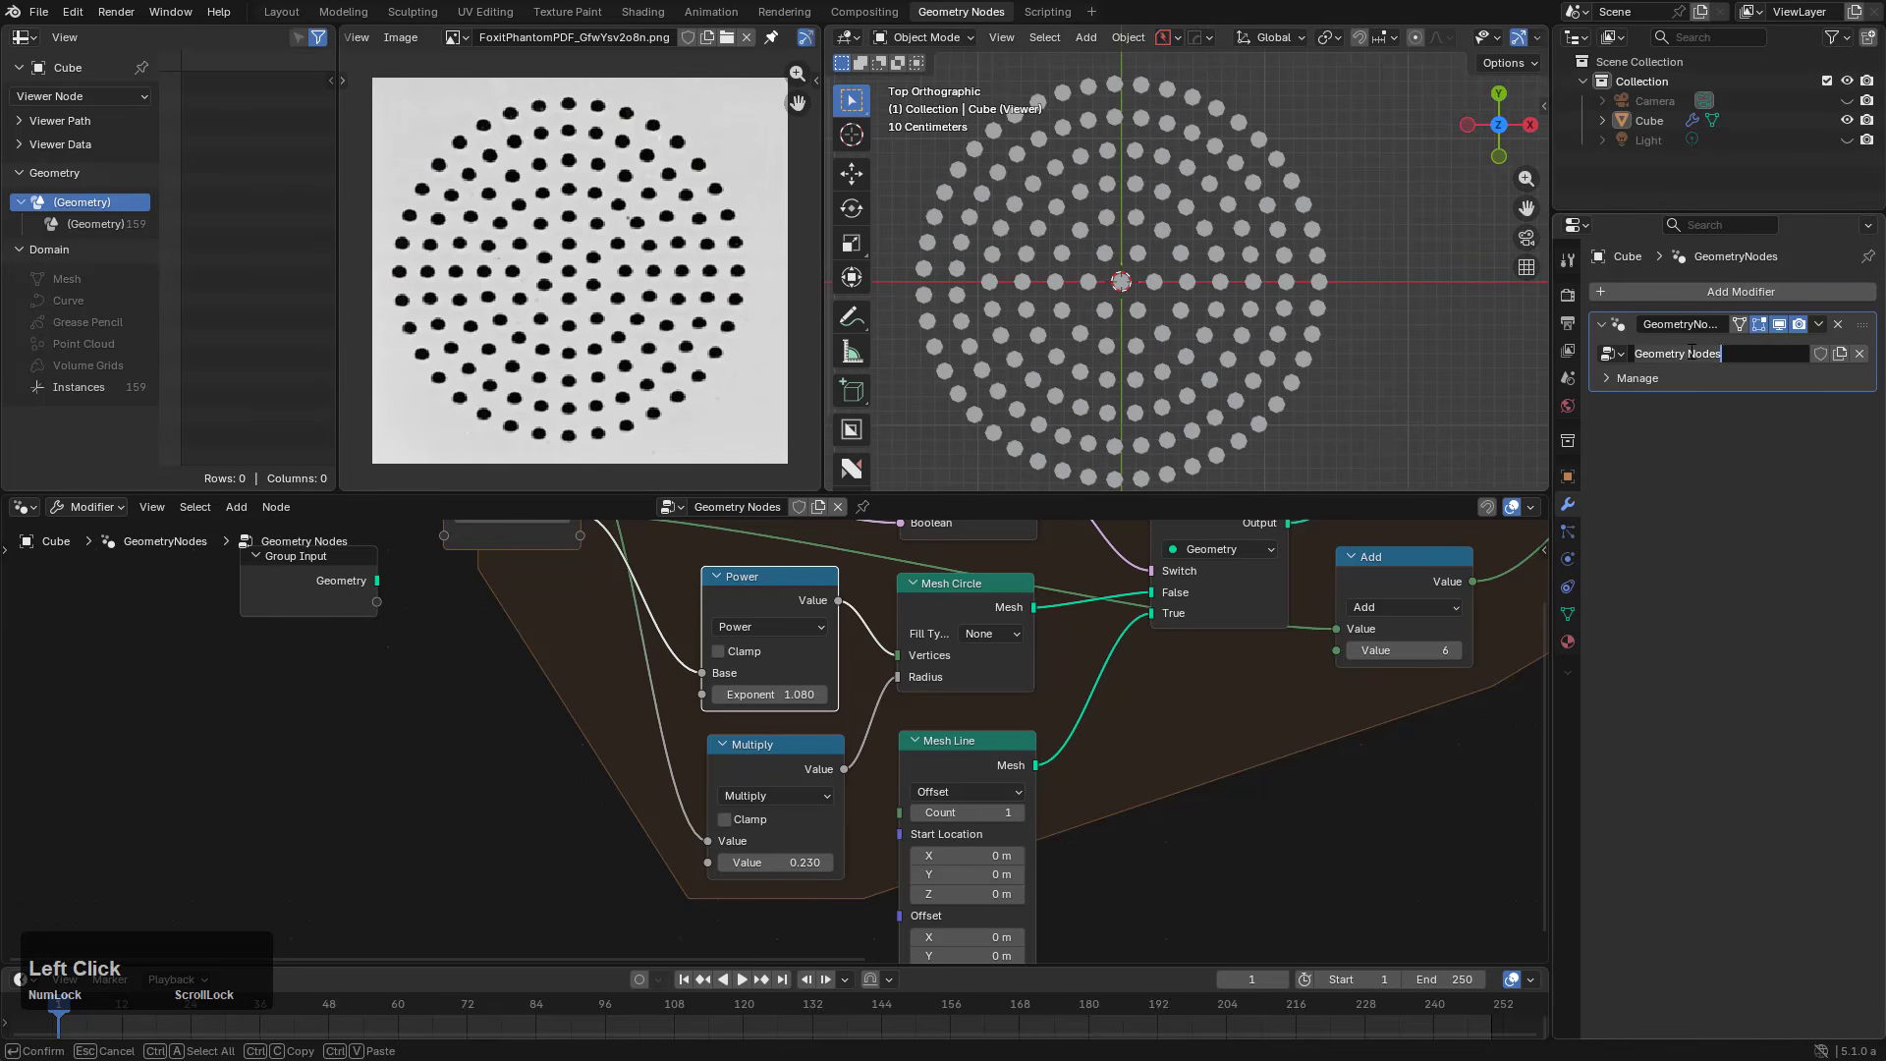
type("circle")
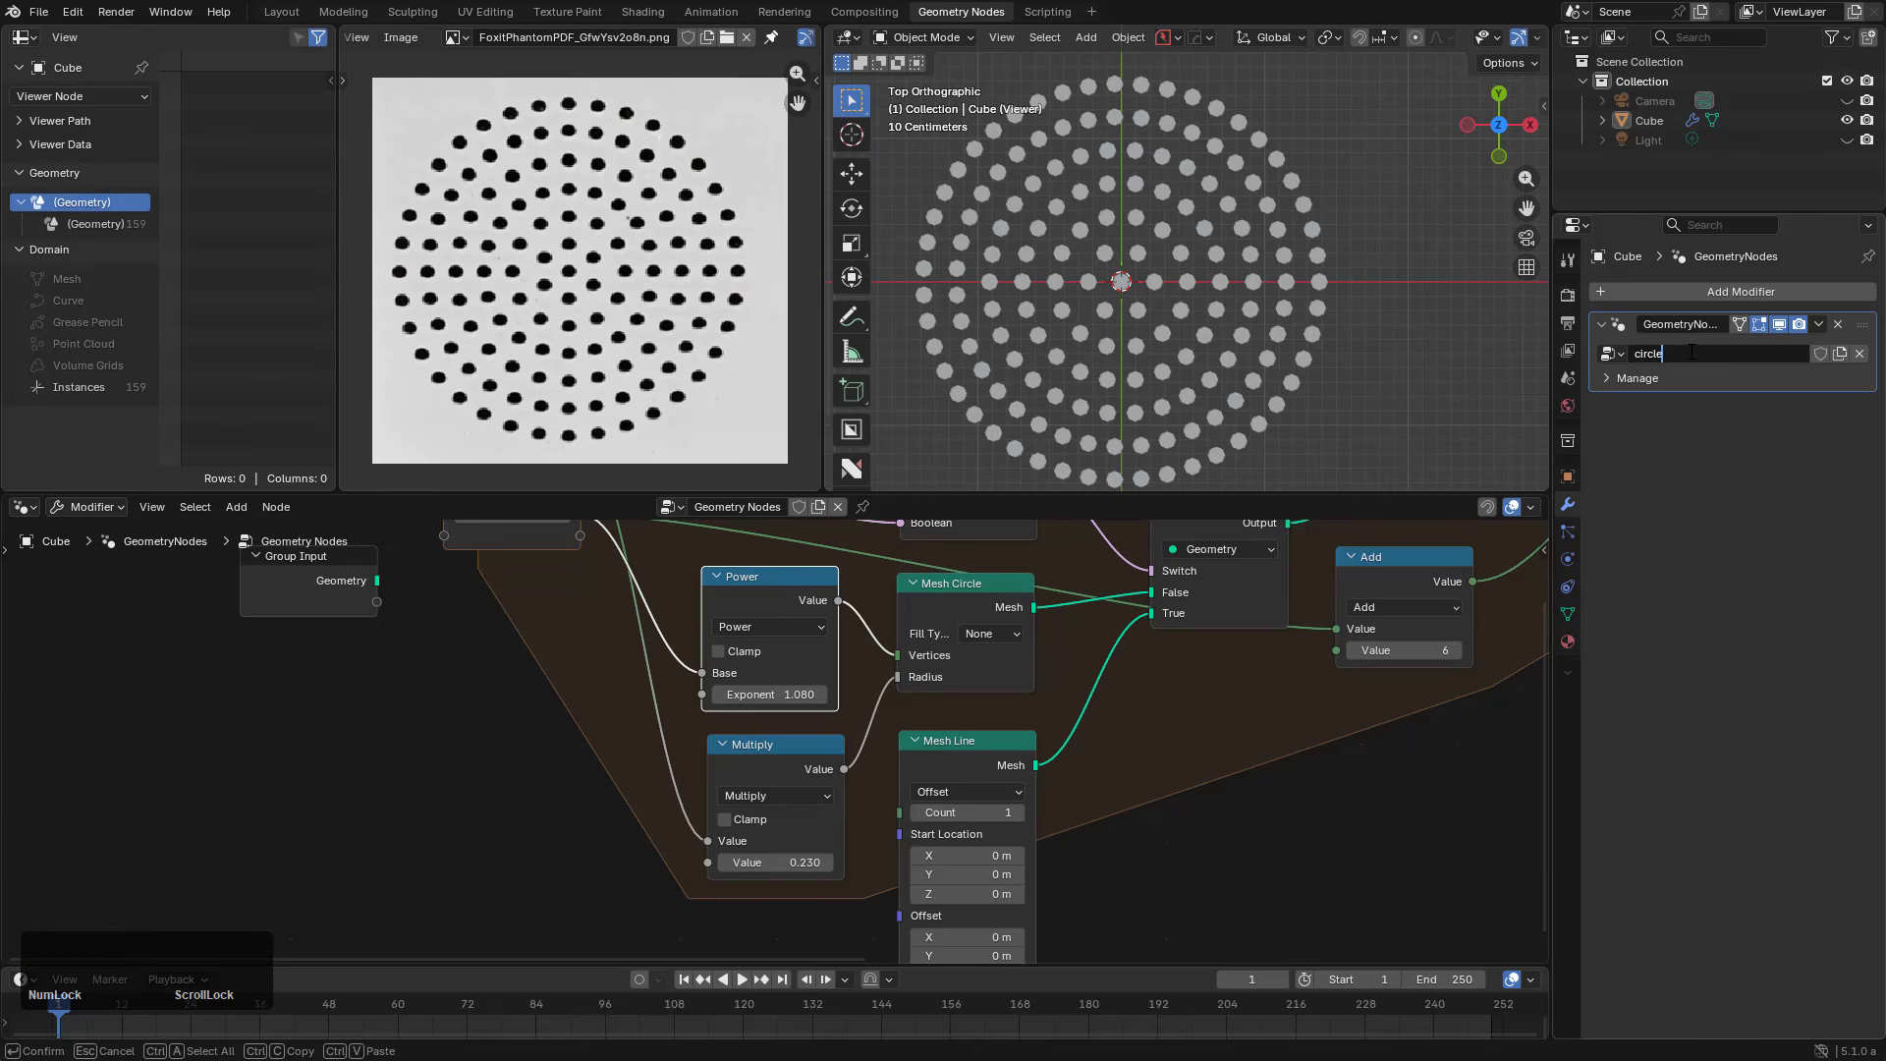
type("_array")
key("Return")
type("circle_array")
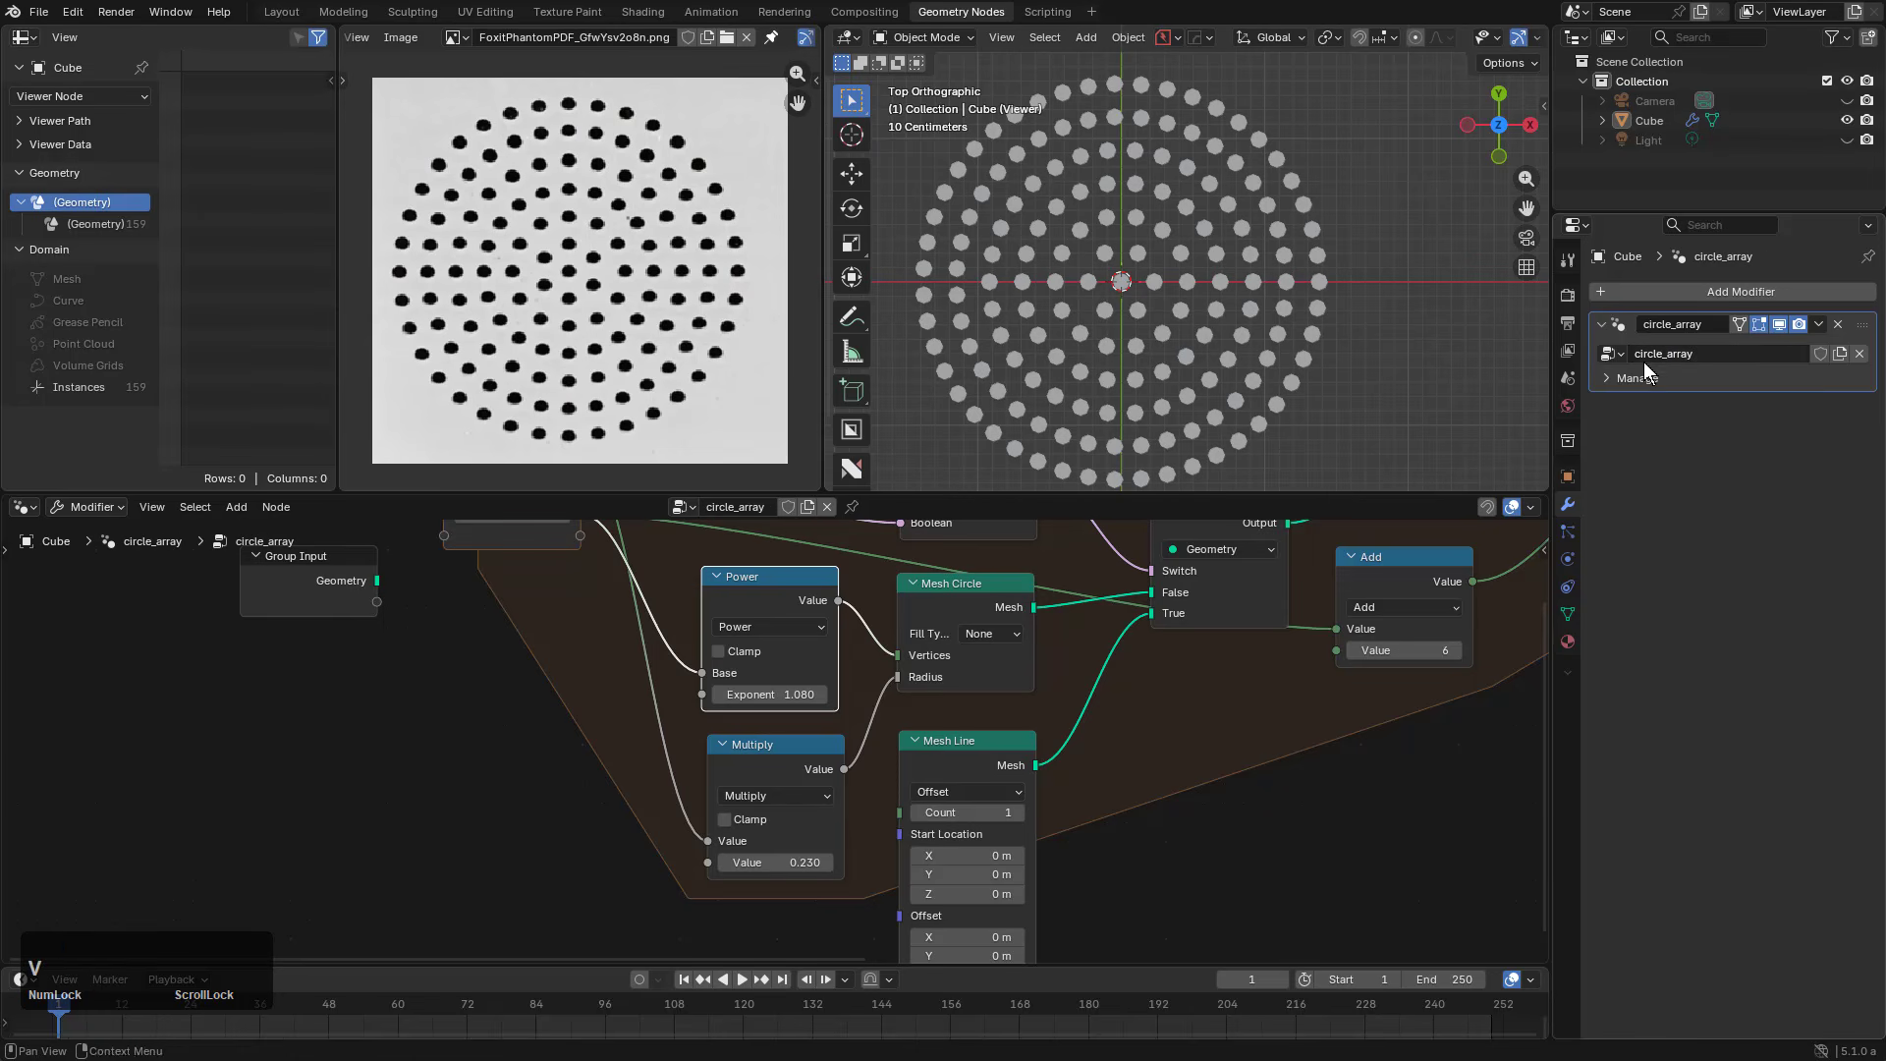
Step: Move the Add node below the Switch node and bring the Repeat output slightly closer to Join Geometry
scroll(1222, 599, "up", 1)
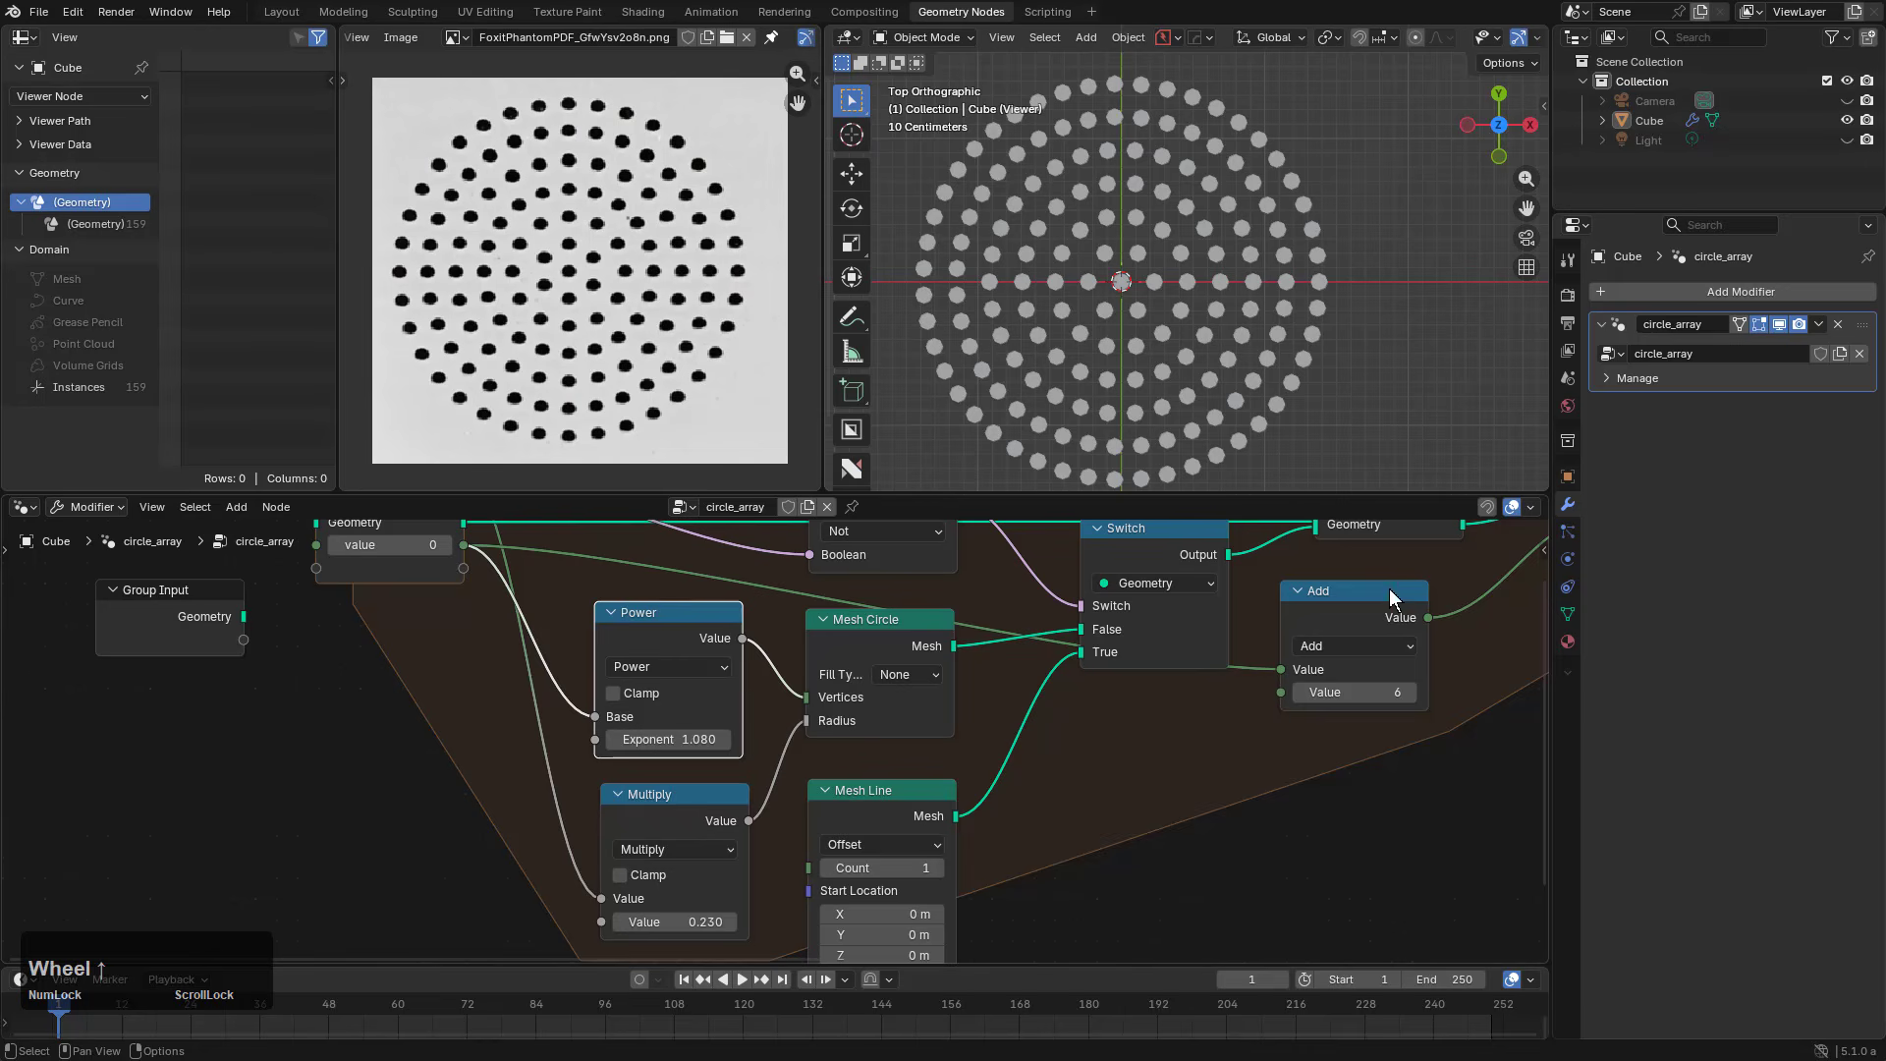
left_click_drag(1391, 597, 1192, 706)
scroll(1246, 742, "down", 1)
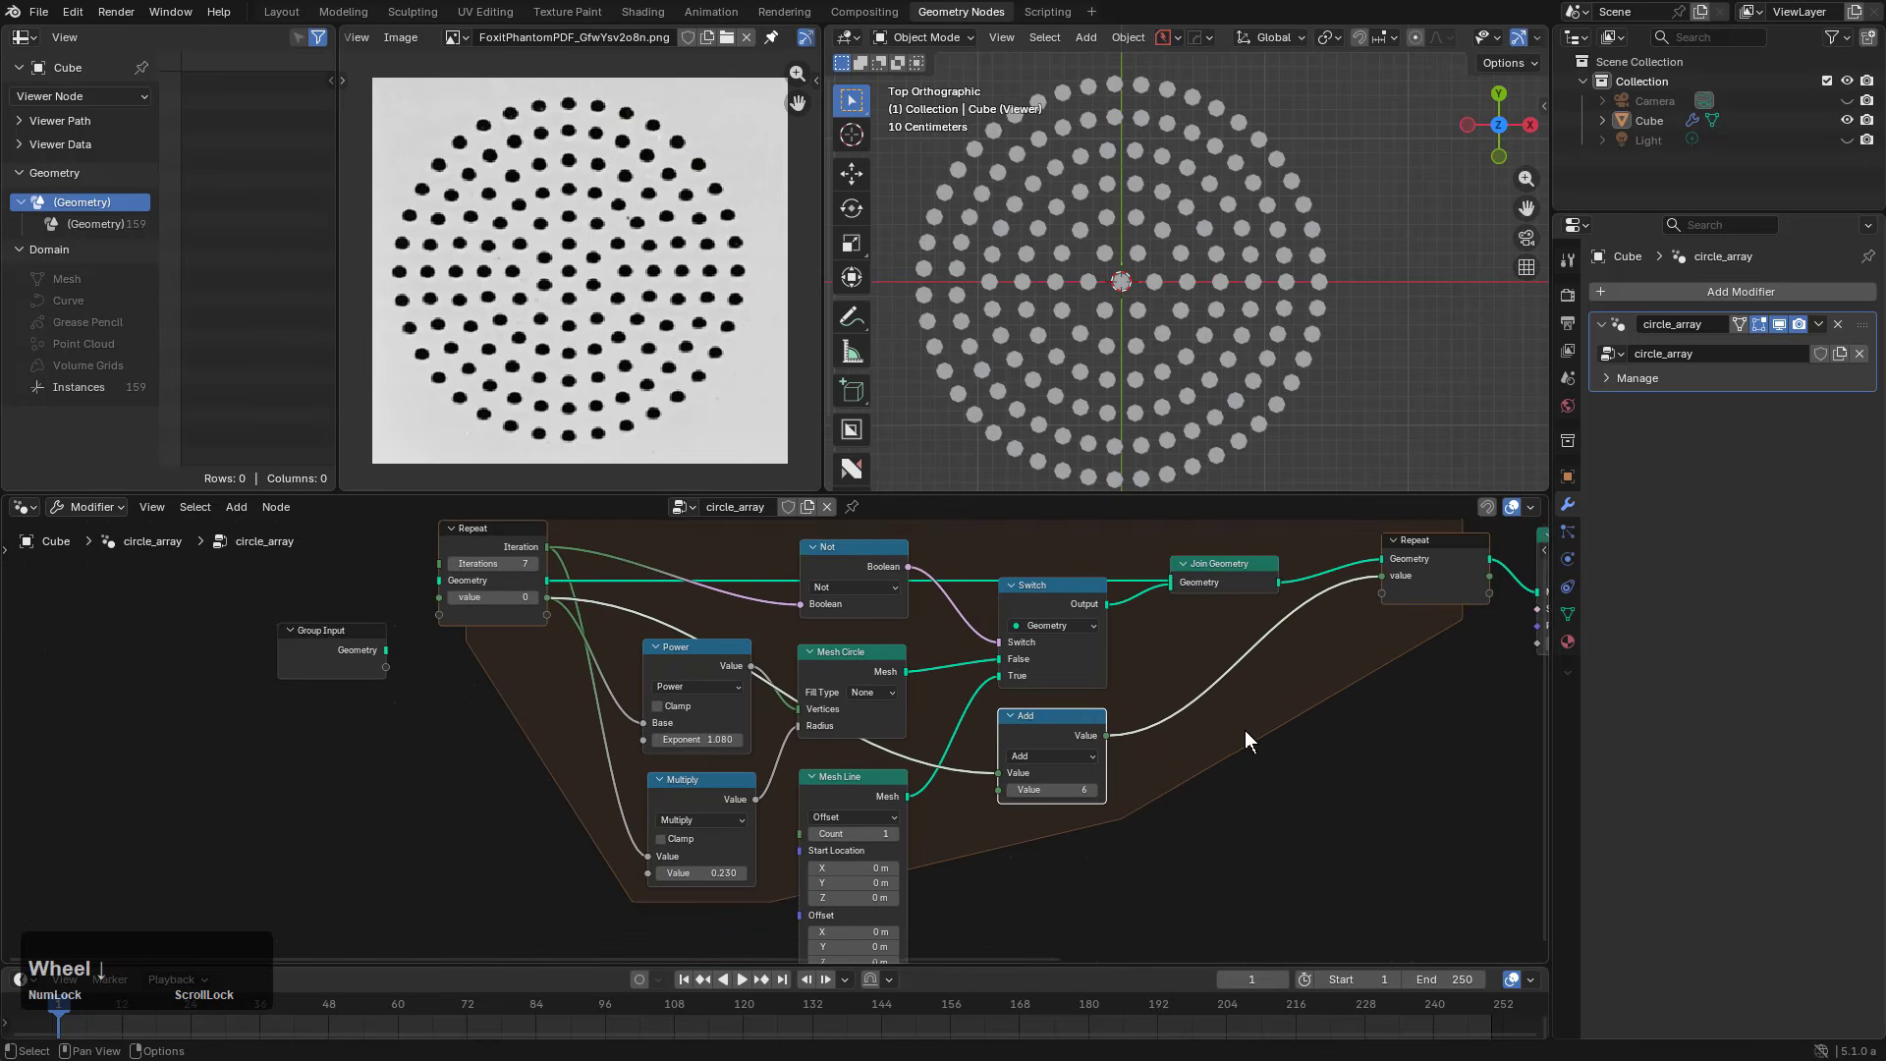
middle_click_drag(1246, 742, 965, 767)
scroll(965, 766, "up", 1)
left_click_drag(1145, 611, 1105, 610)
Step: Move the Group Input node farther away from the Repeat input node
scroll(615, 670, "down", 1)
middle_click_drag(516, 678, 1034, 645)
left_click_drag(499, 660, 435, 649)
scroll(1099, 338, "up", 1)
scroll(1098, 338, "up", 4)
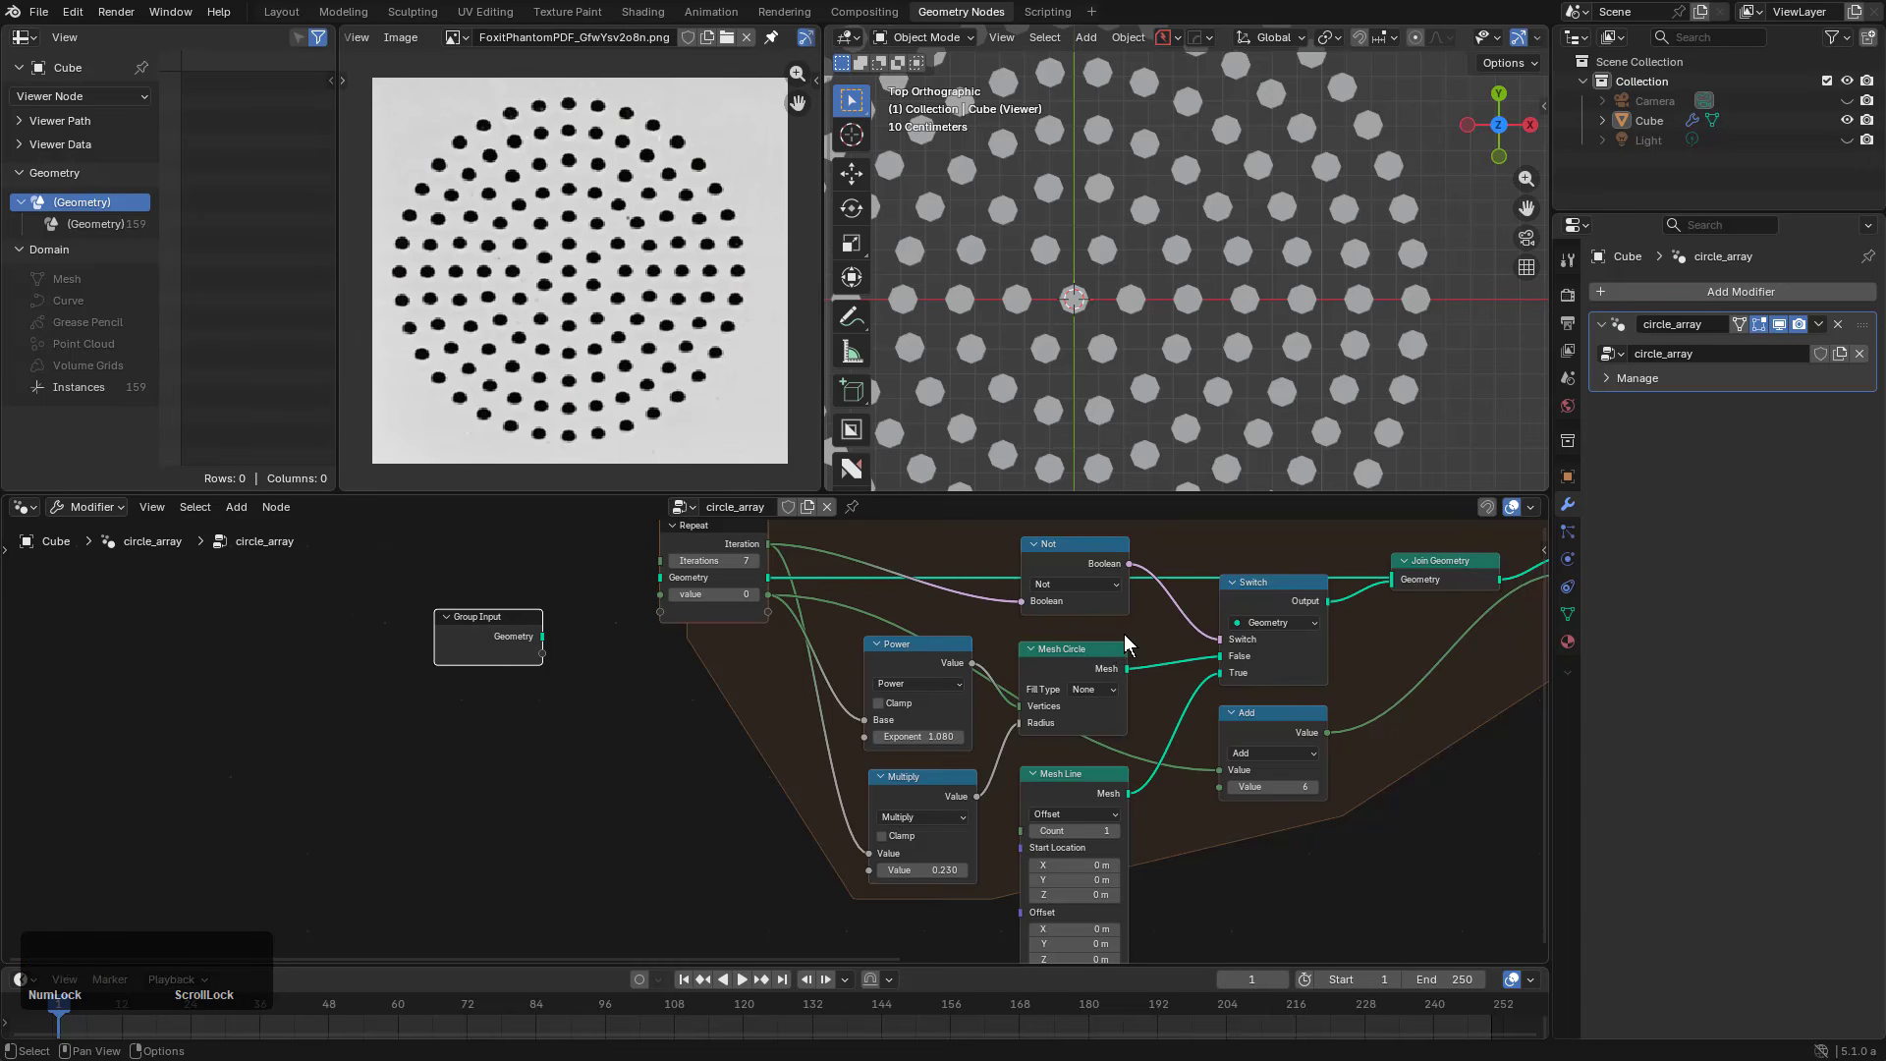
scroll(1225, 737, "up", 1)
scroll(1307, 742, "down", 1)
Step: Nudge the Cylinder node and set its Radius to 0.05 m
middle_click_drag(1375, 748, 792, 745)
scroll(1216, 781, "down", 2)
middle_click_drag(1216, 786, 855, 739)
scroll(857, 736, "up", 5)
left_click_drag(950, 656, 978, 683)
scroll(1085, 865, "up", 5)
mouse_move(1111, 867)
left_mouse_down("shift")
mouse_move(1042, 867)
mouse_move(1080, 867)
left_mouse_up("shift")
scroll(816, 688, "down", 2)
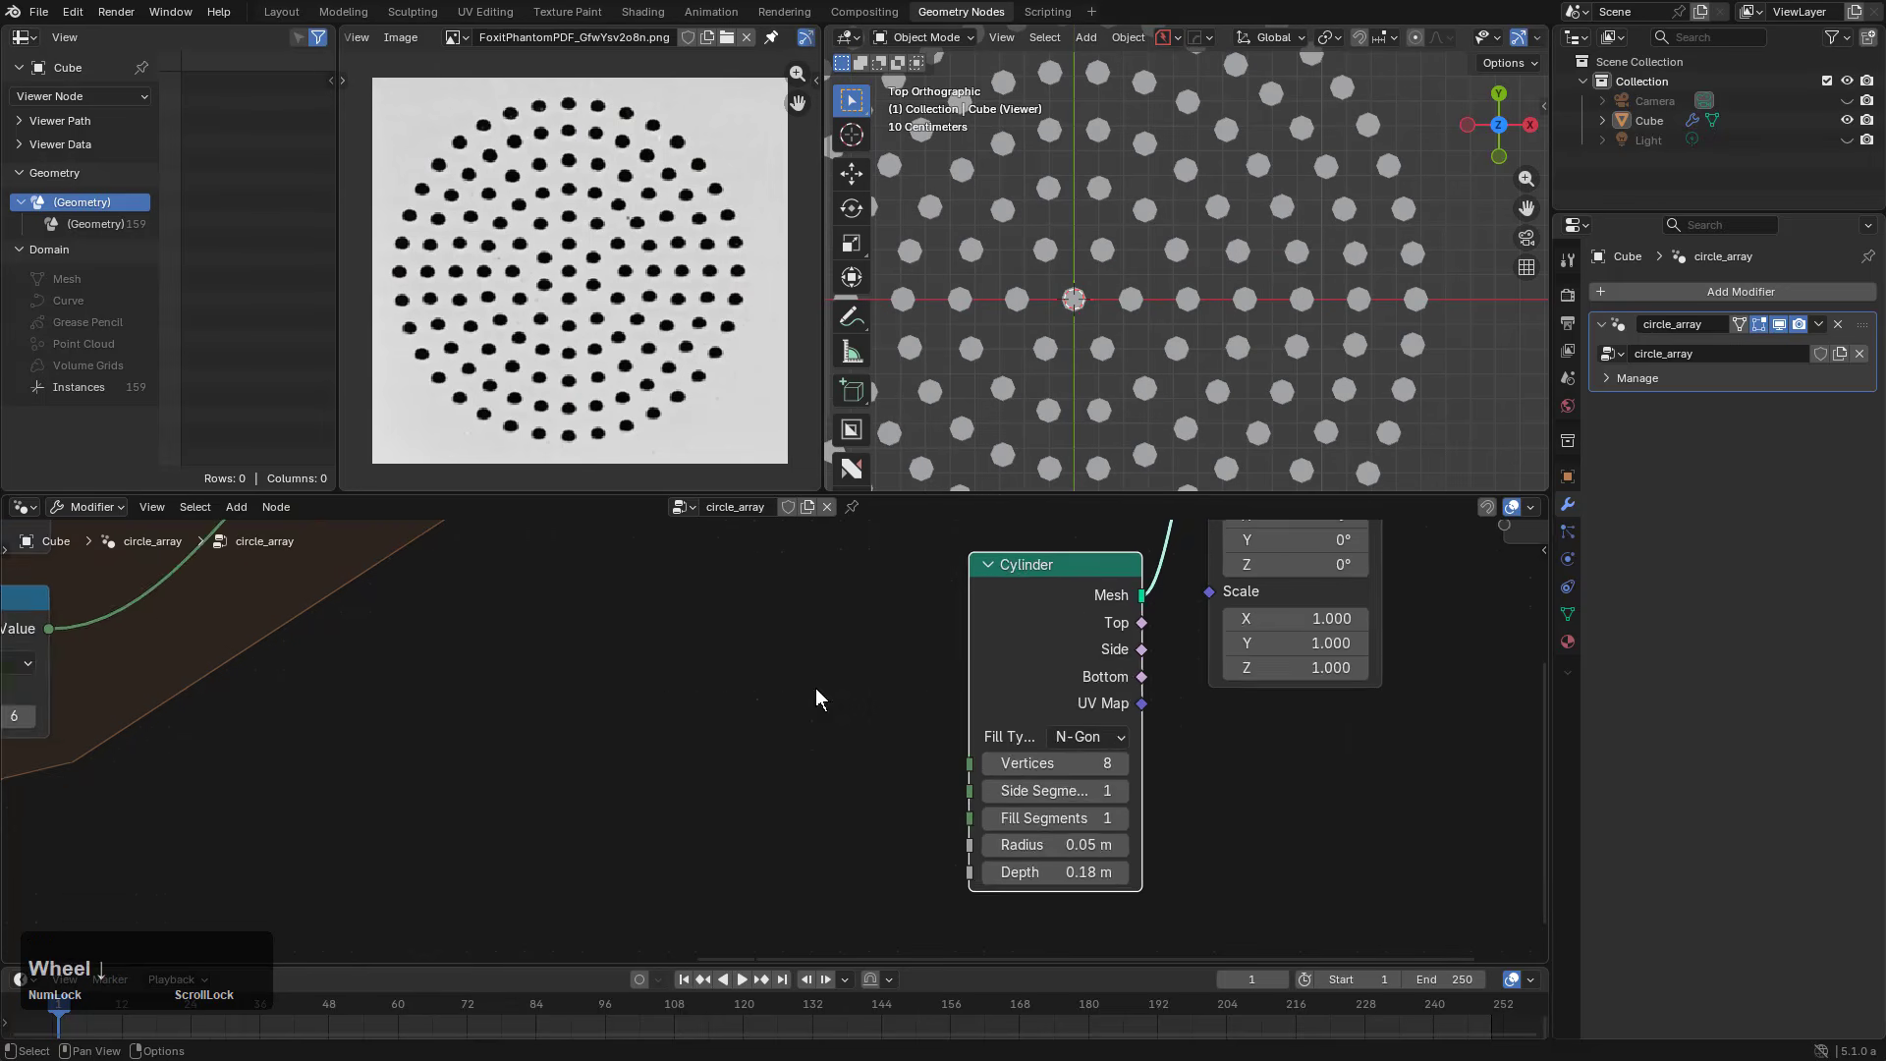
Step: Add a second Group Input node beside the Cylinder and expose the Cylinder's Radius as a group input
key("shift+a")
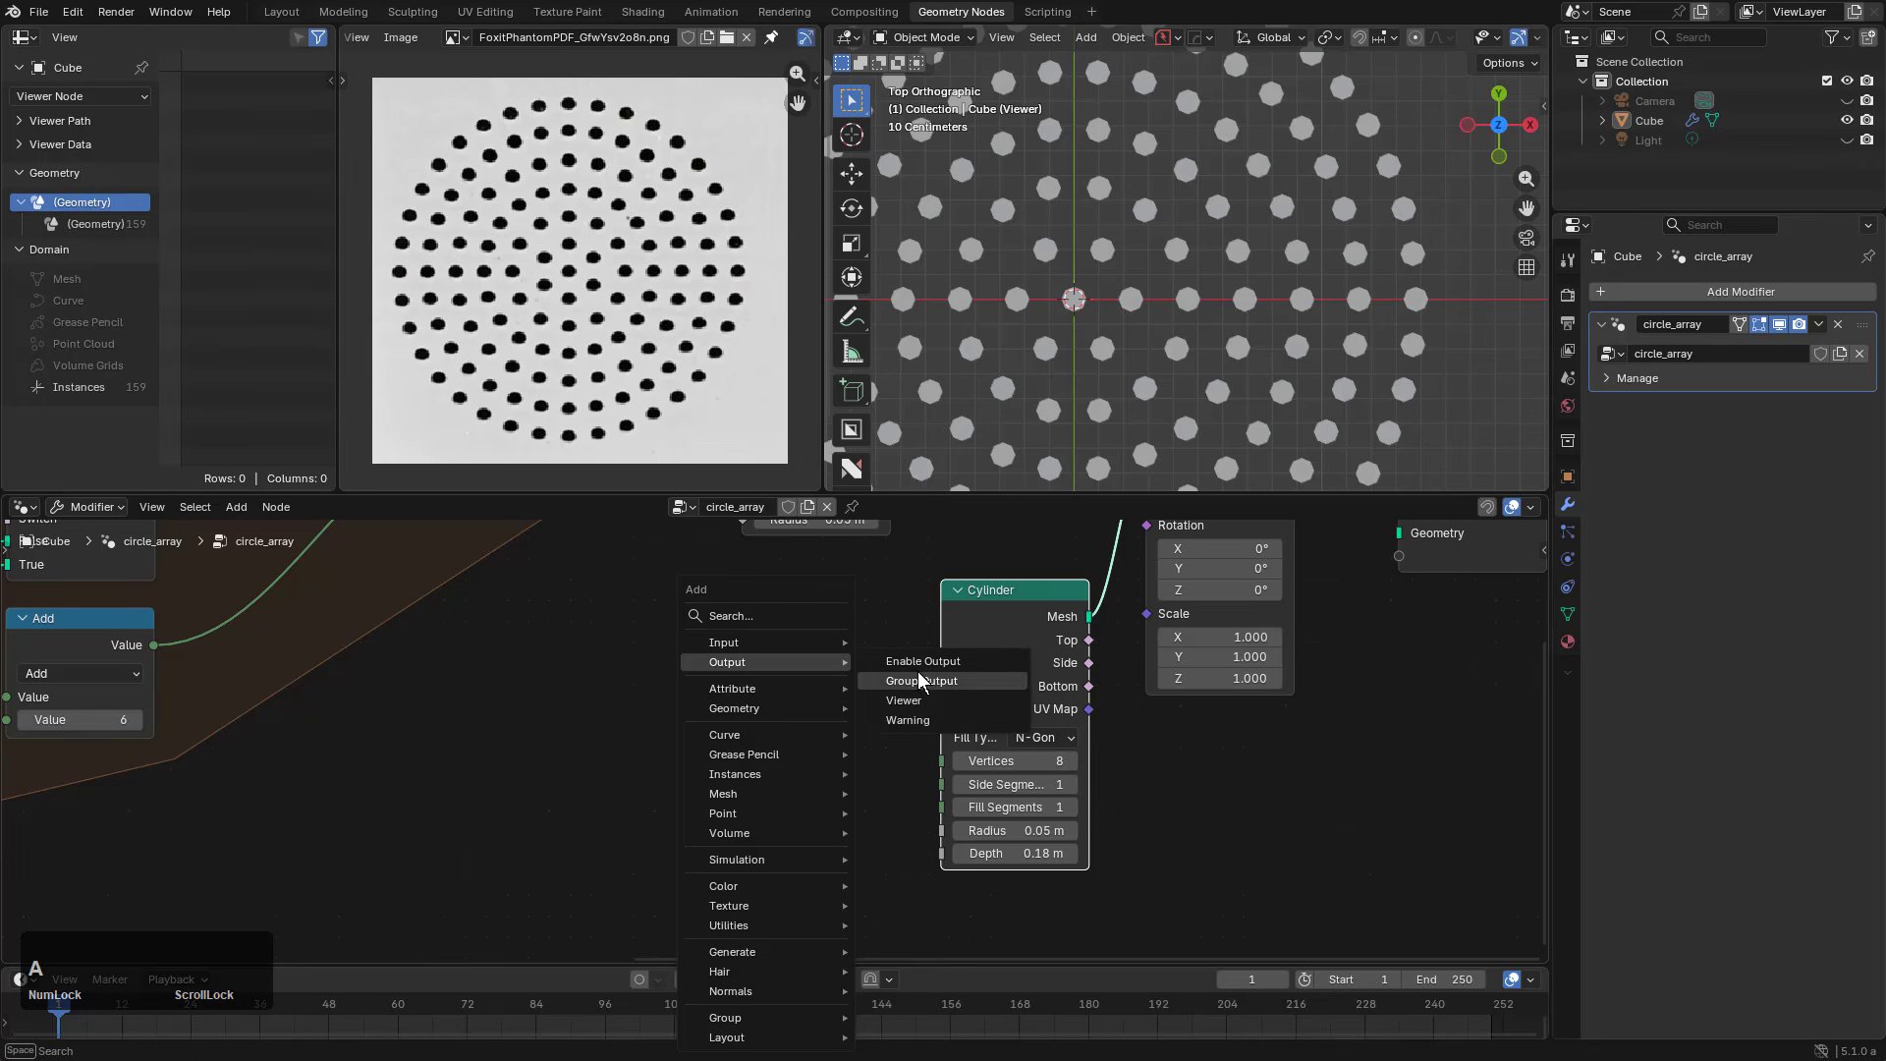
mouse_move(810, 643)
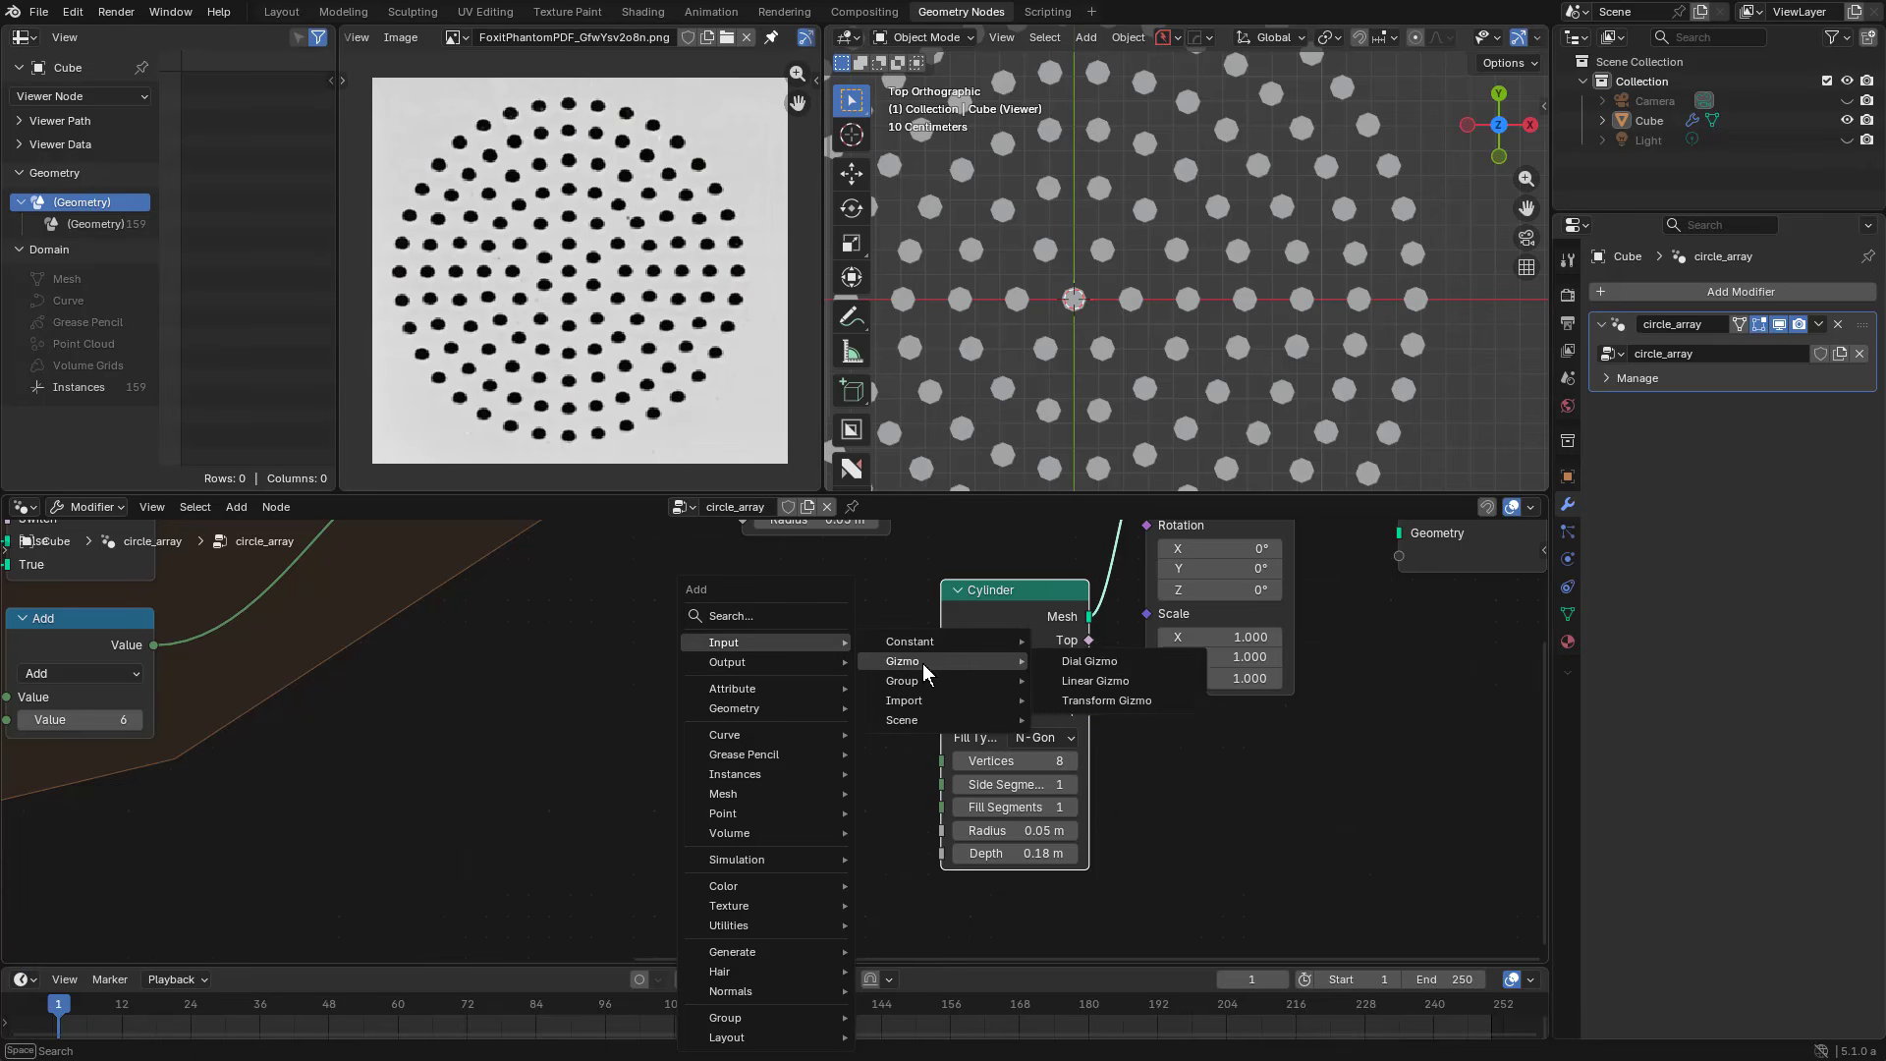
mouse_move(914, 681)
left_click(1124, 682)
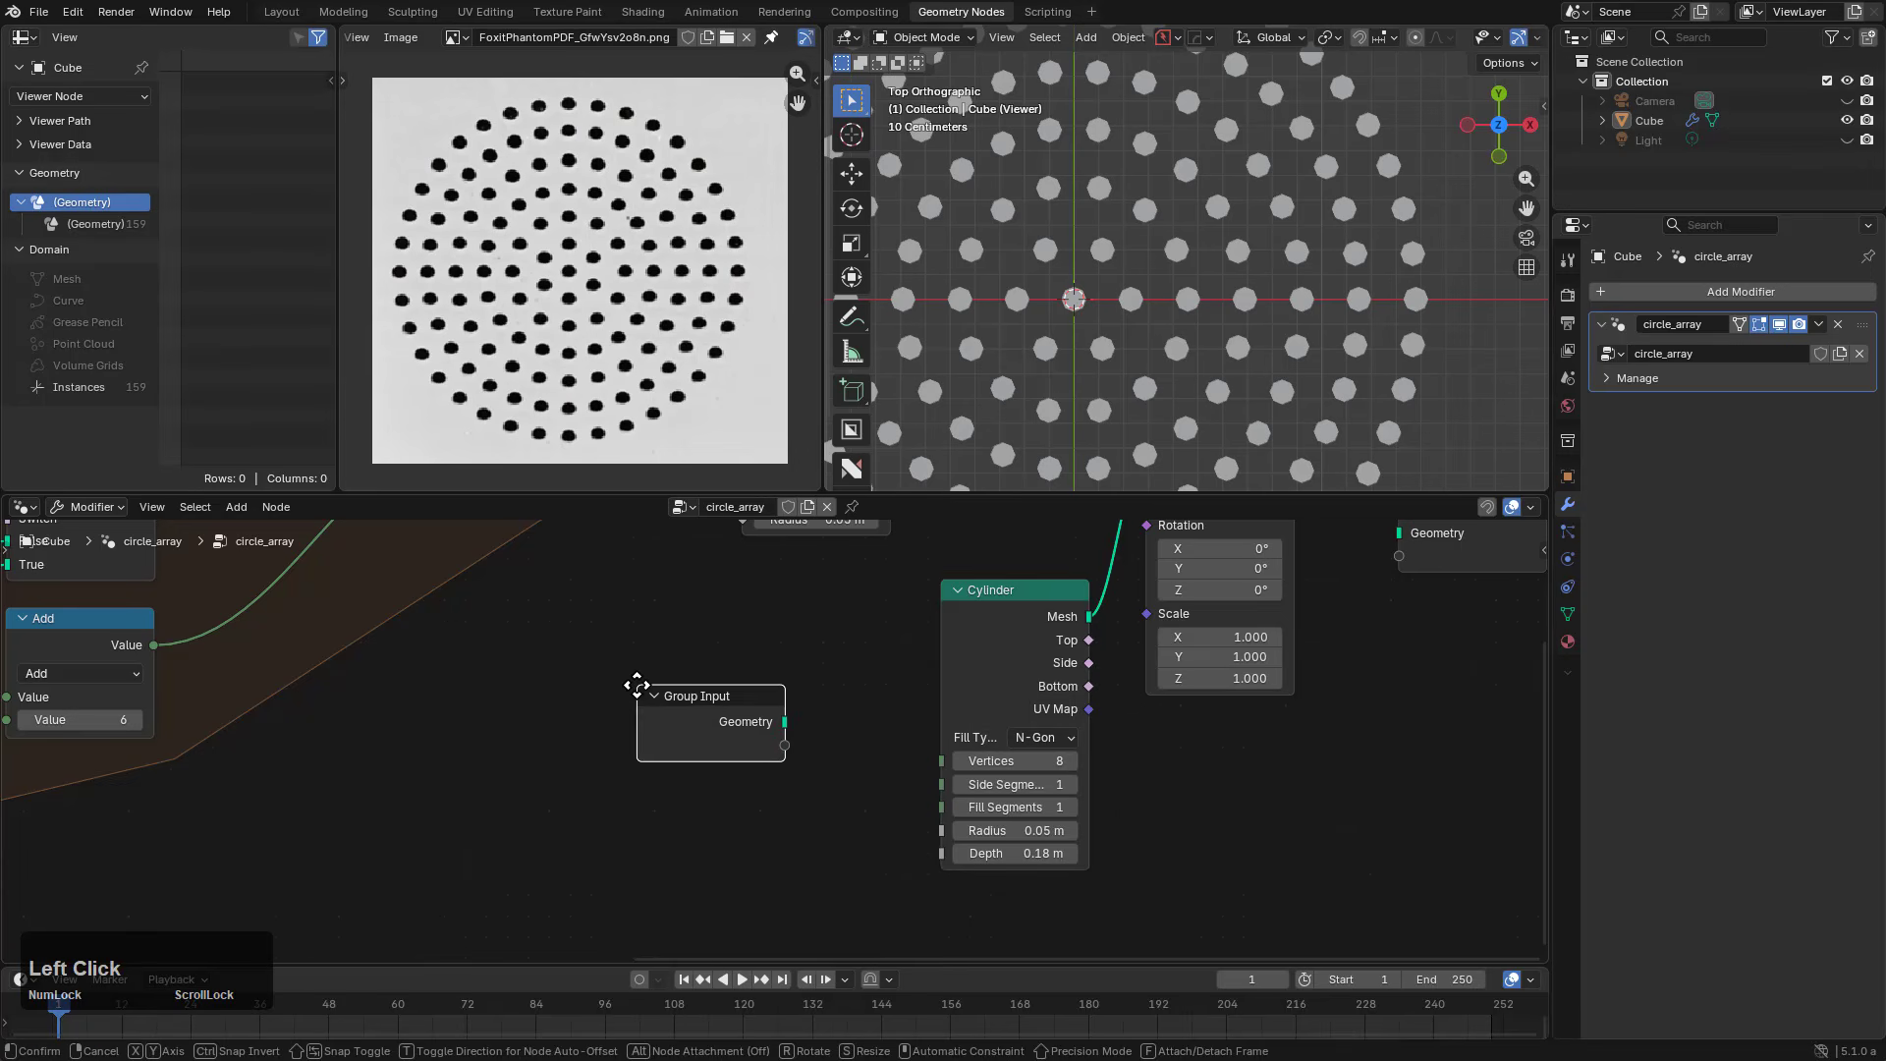
left_click(634, 681)
left_click_drag(943, 830, 786, 757)
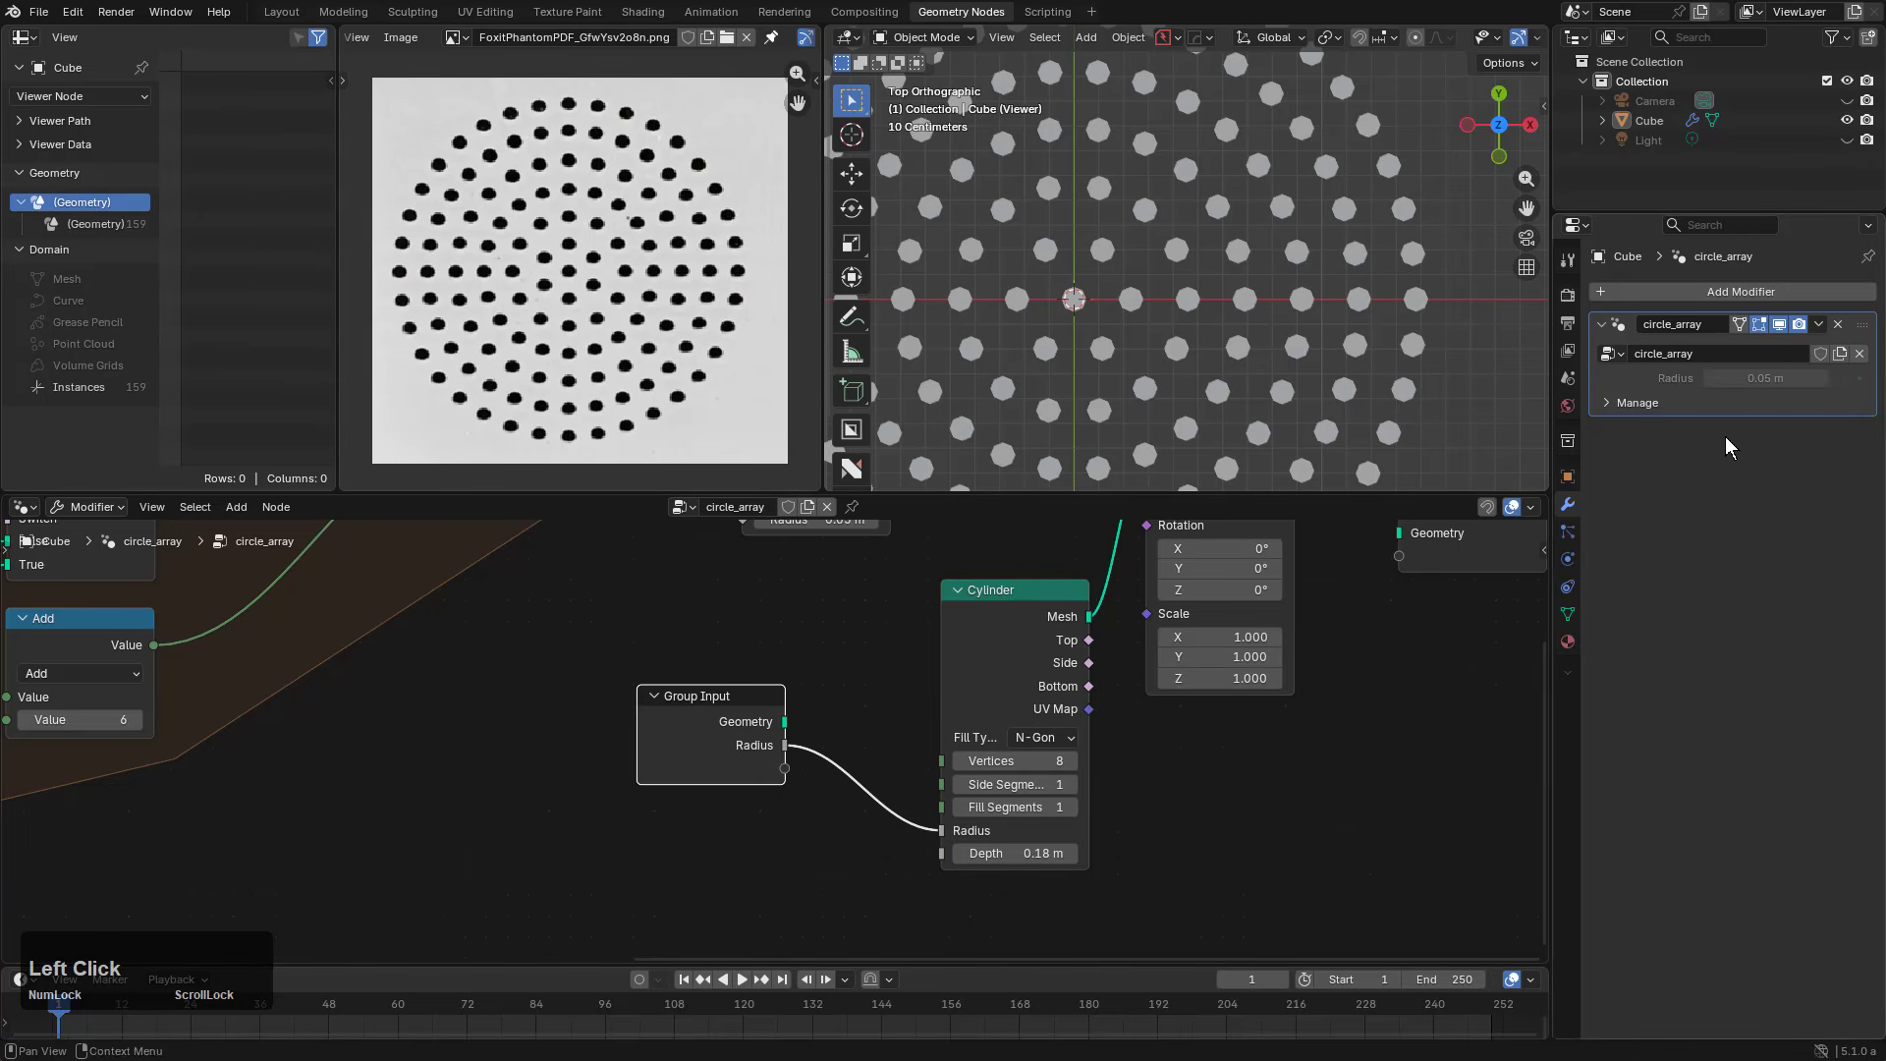
Step: Show the selected Group Input node's properties and set the Radius socket's maximum to 5
mouse_move(1766, 378)
left_mouse_down("shift")
mouse_move(1715, 379)
mouse_move(1818, 379)
mouse_move(1766, 378)
left_mouse_up("shift")
key("n")
scroll(1395, 786, "down", 3)
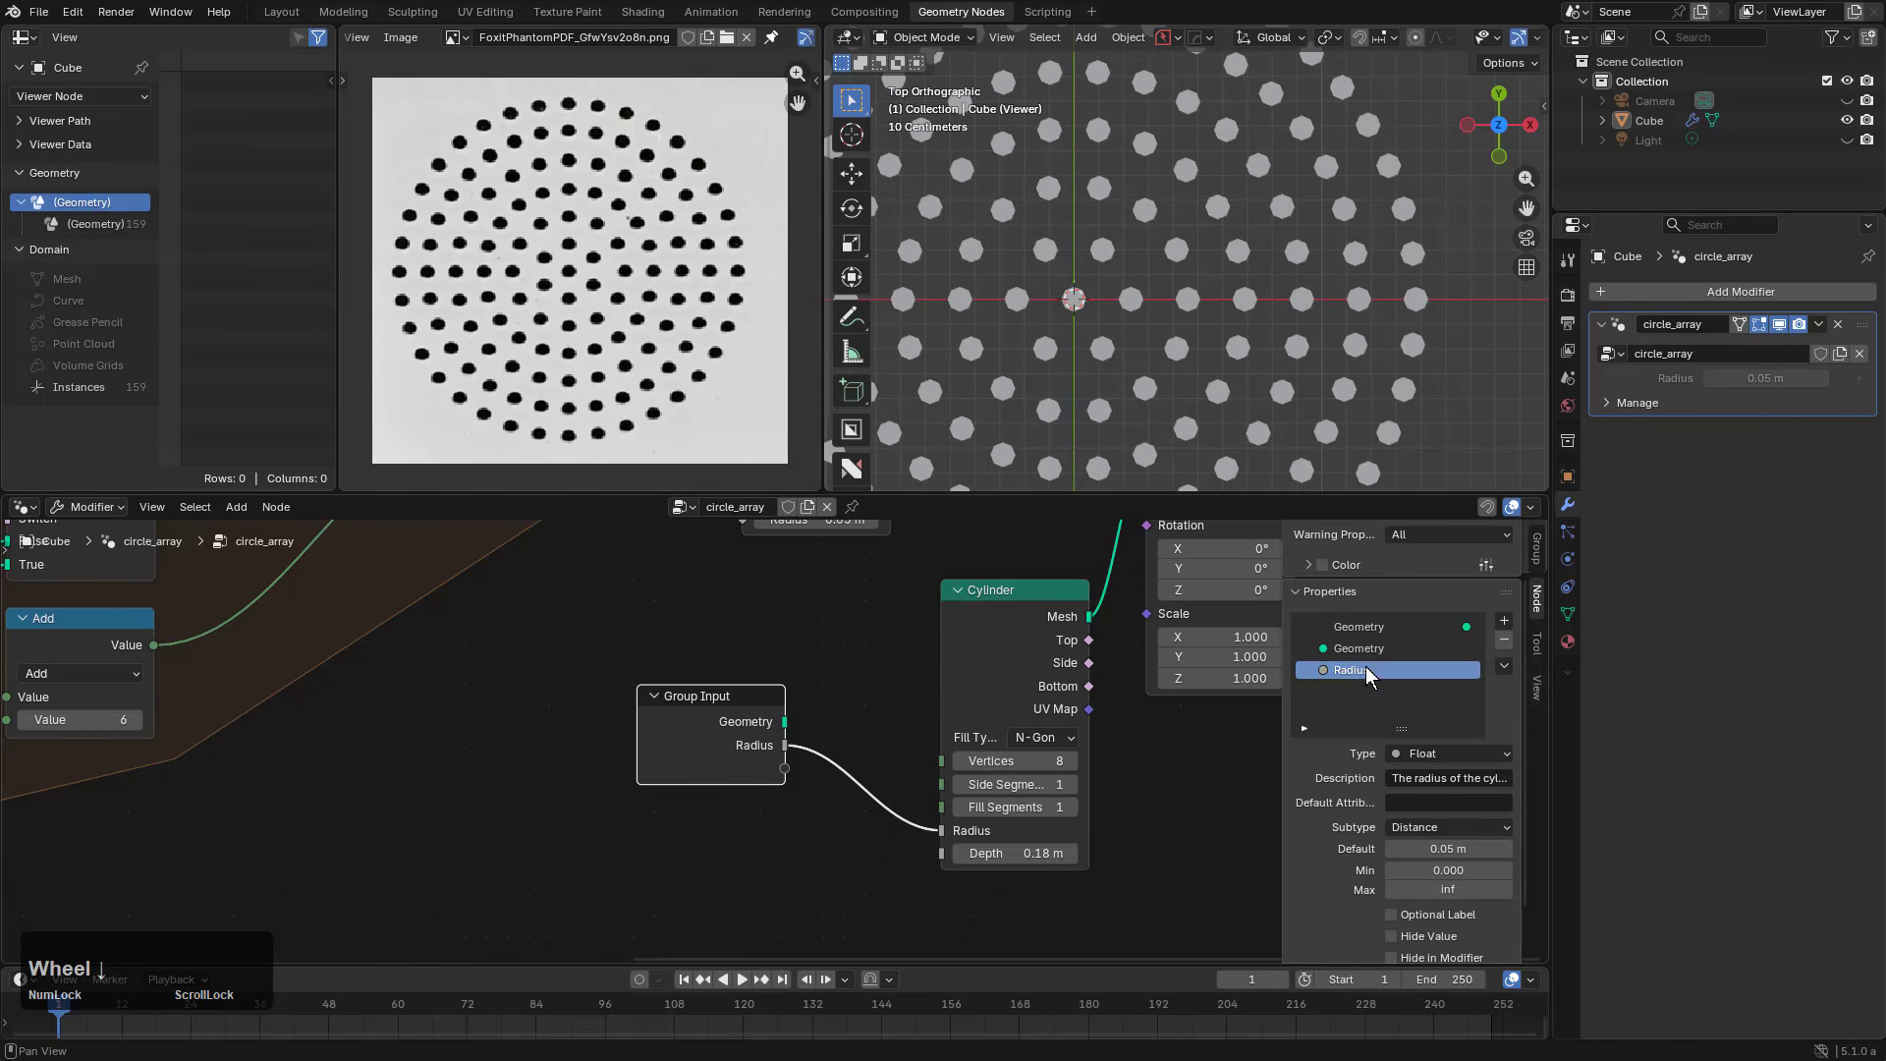
left_click(1366, 667)
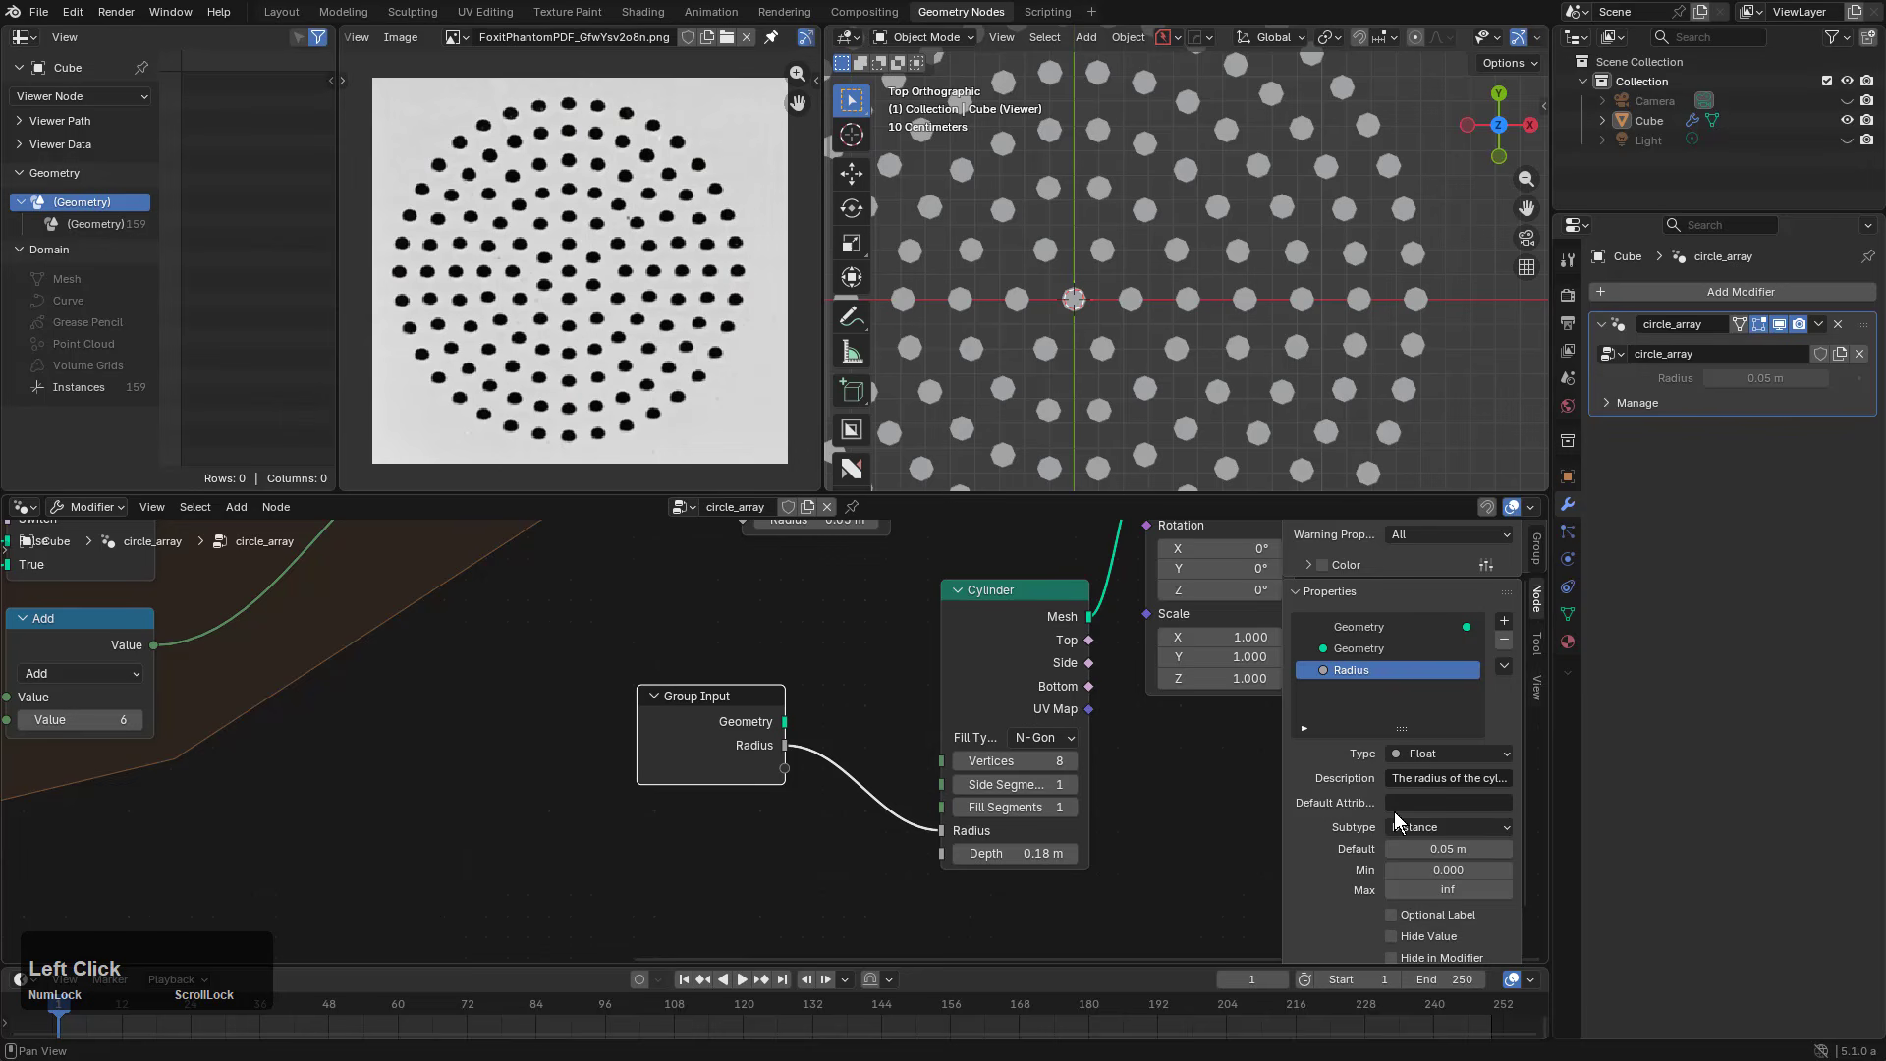
left_click(1464, 890)
type("5")
key("KP_Enter")
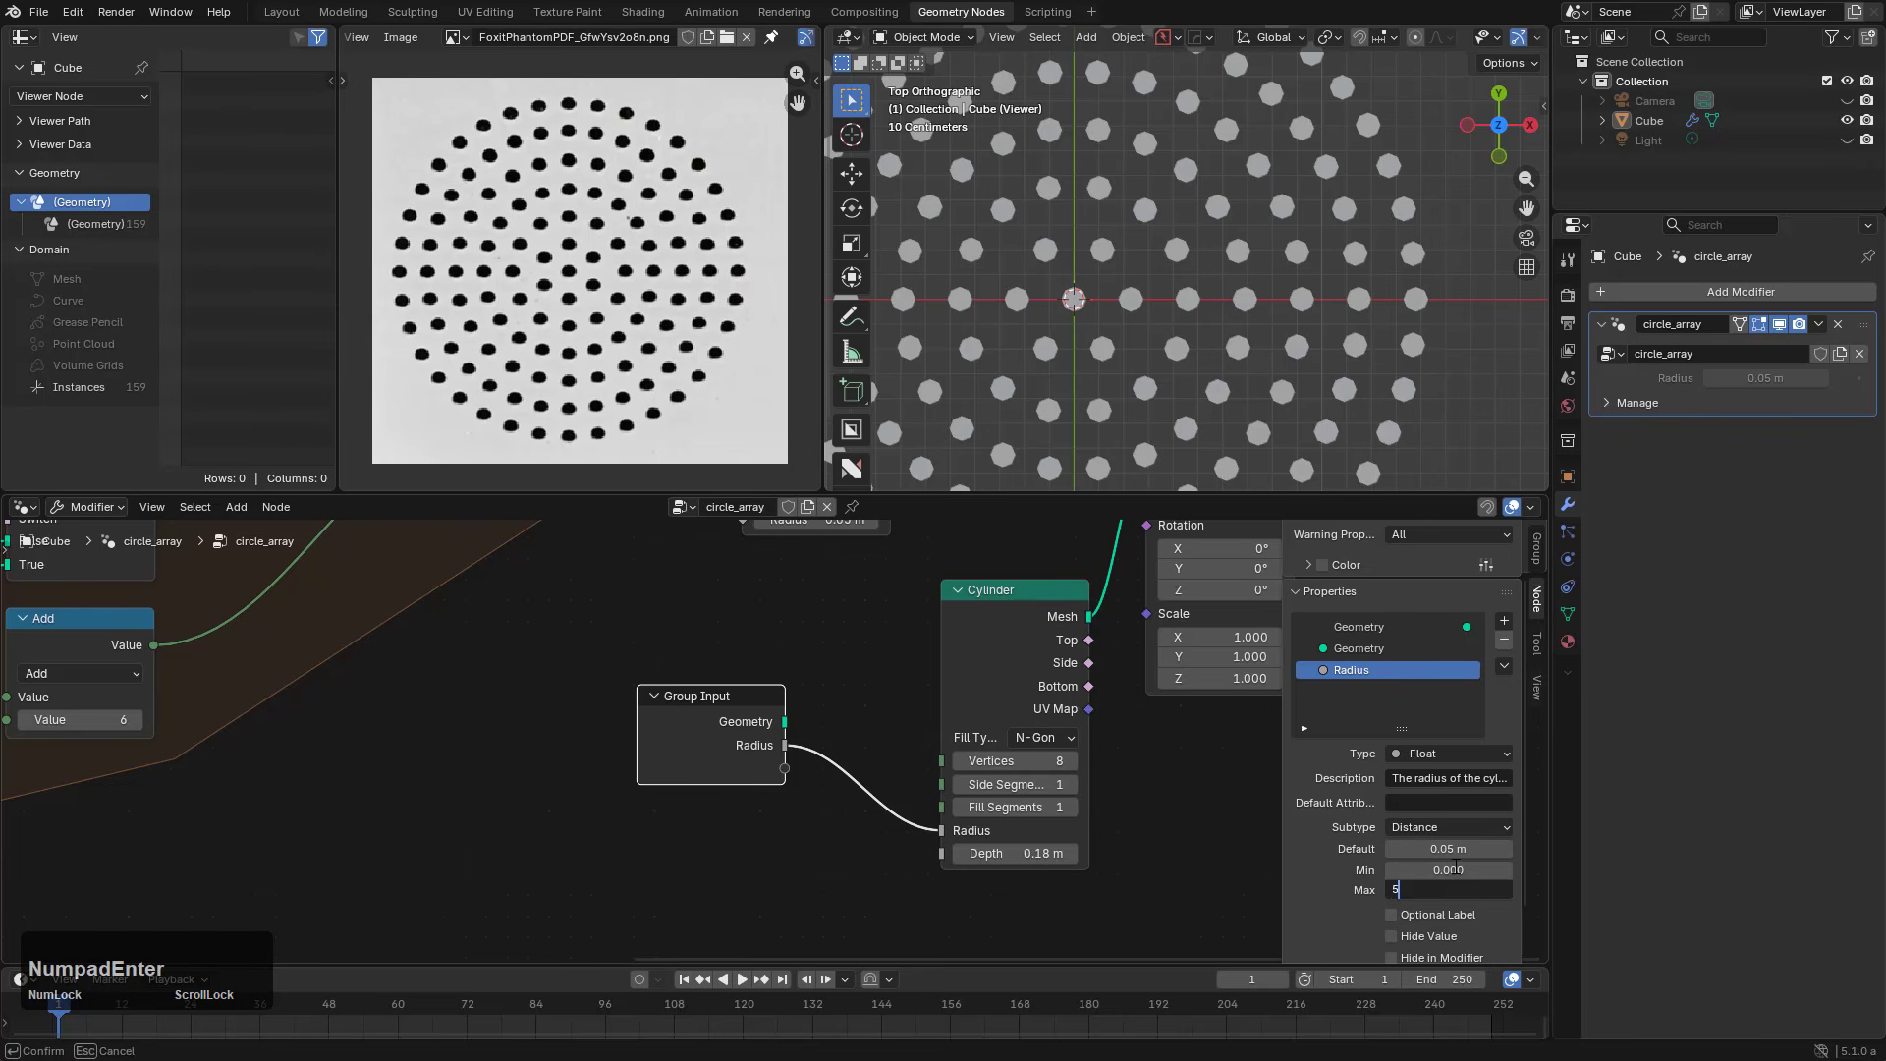
Step: Try the modifier's Radius and set the Radius socket's maximum to 0.1
mouse_move(1765, 378)
left_mouse_down()
mouse_move(1734, 379)
mouse_move(1817, 379)
mouse_move(1759, 379)
left_mouse_up()
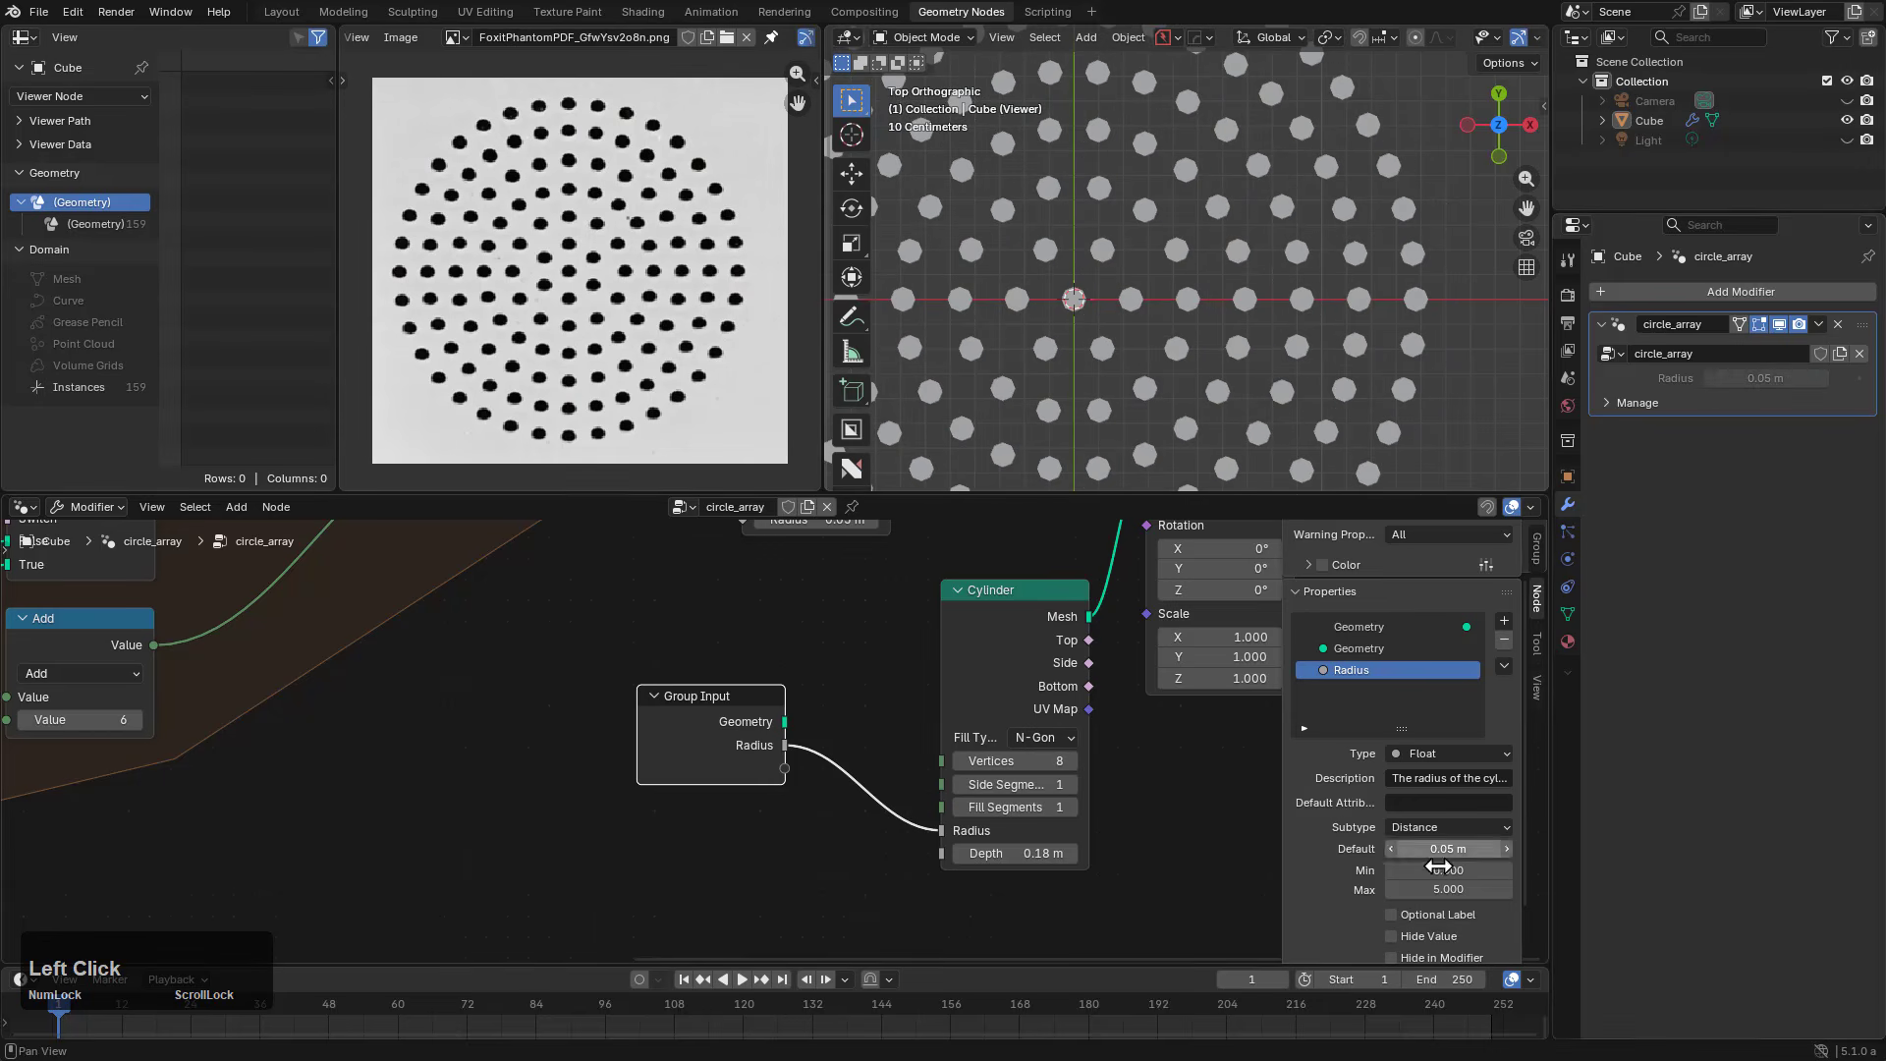
scroll(1440, 880, "down", 1)
left_click(1447, 897)
left_click(1435, 890)
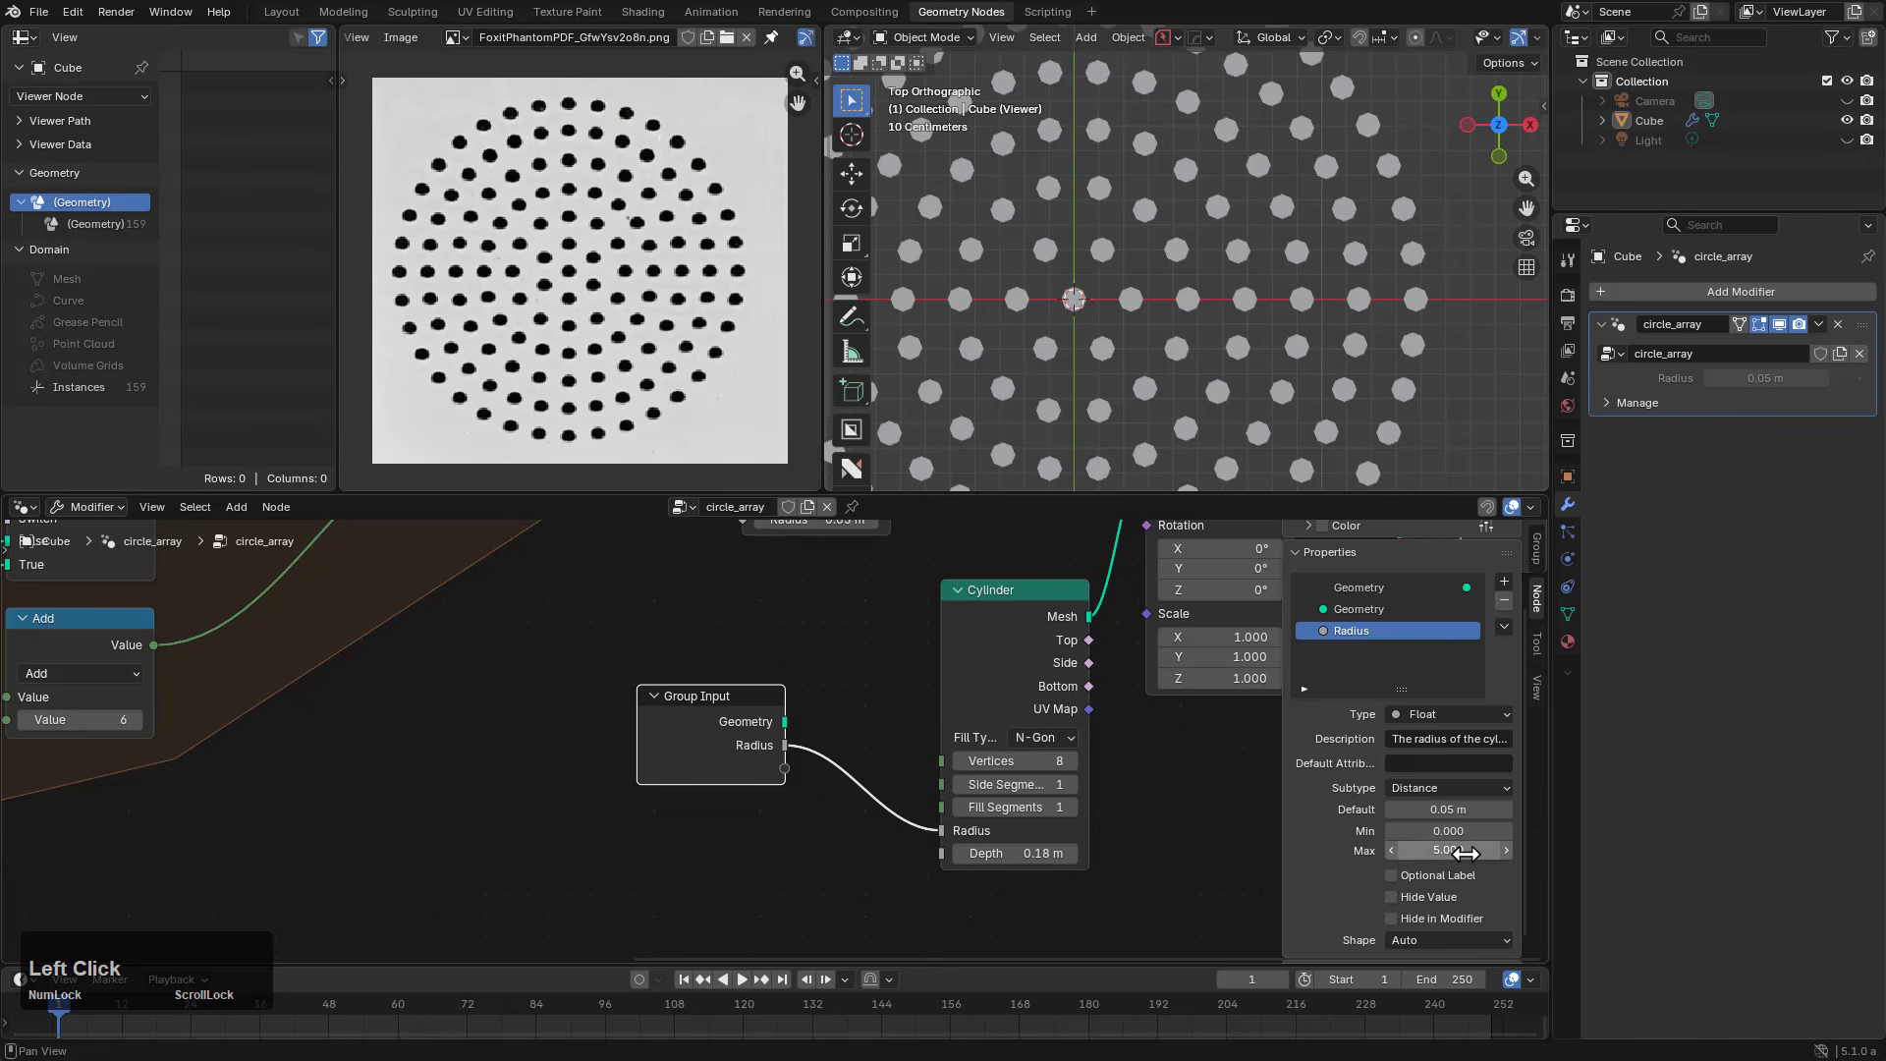
left_click(1461, 851)
key("KP_Enter")
left_click(1430, 895)
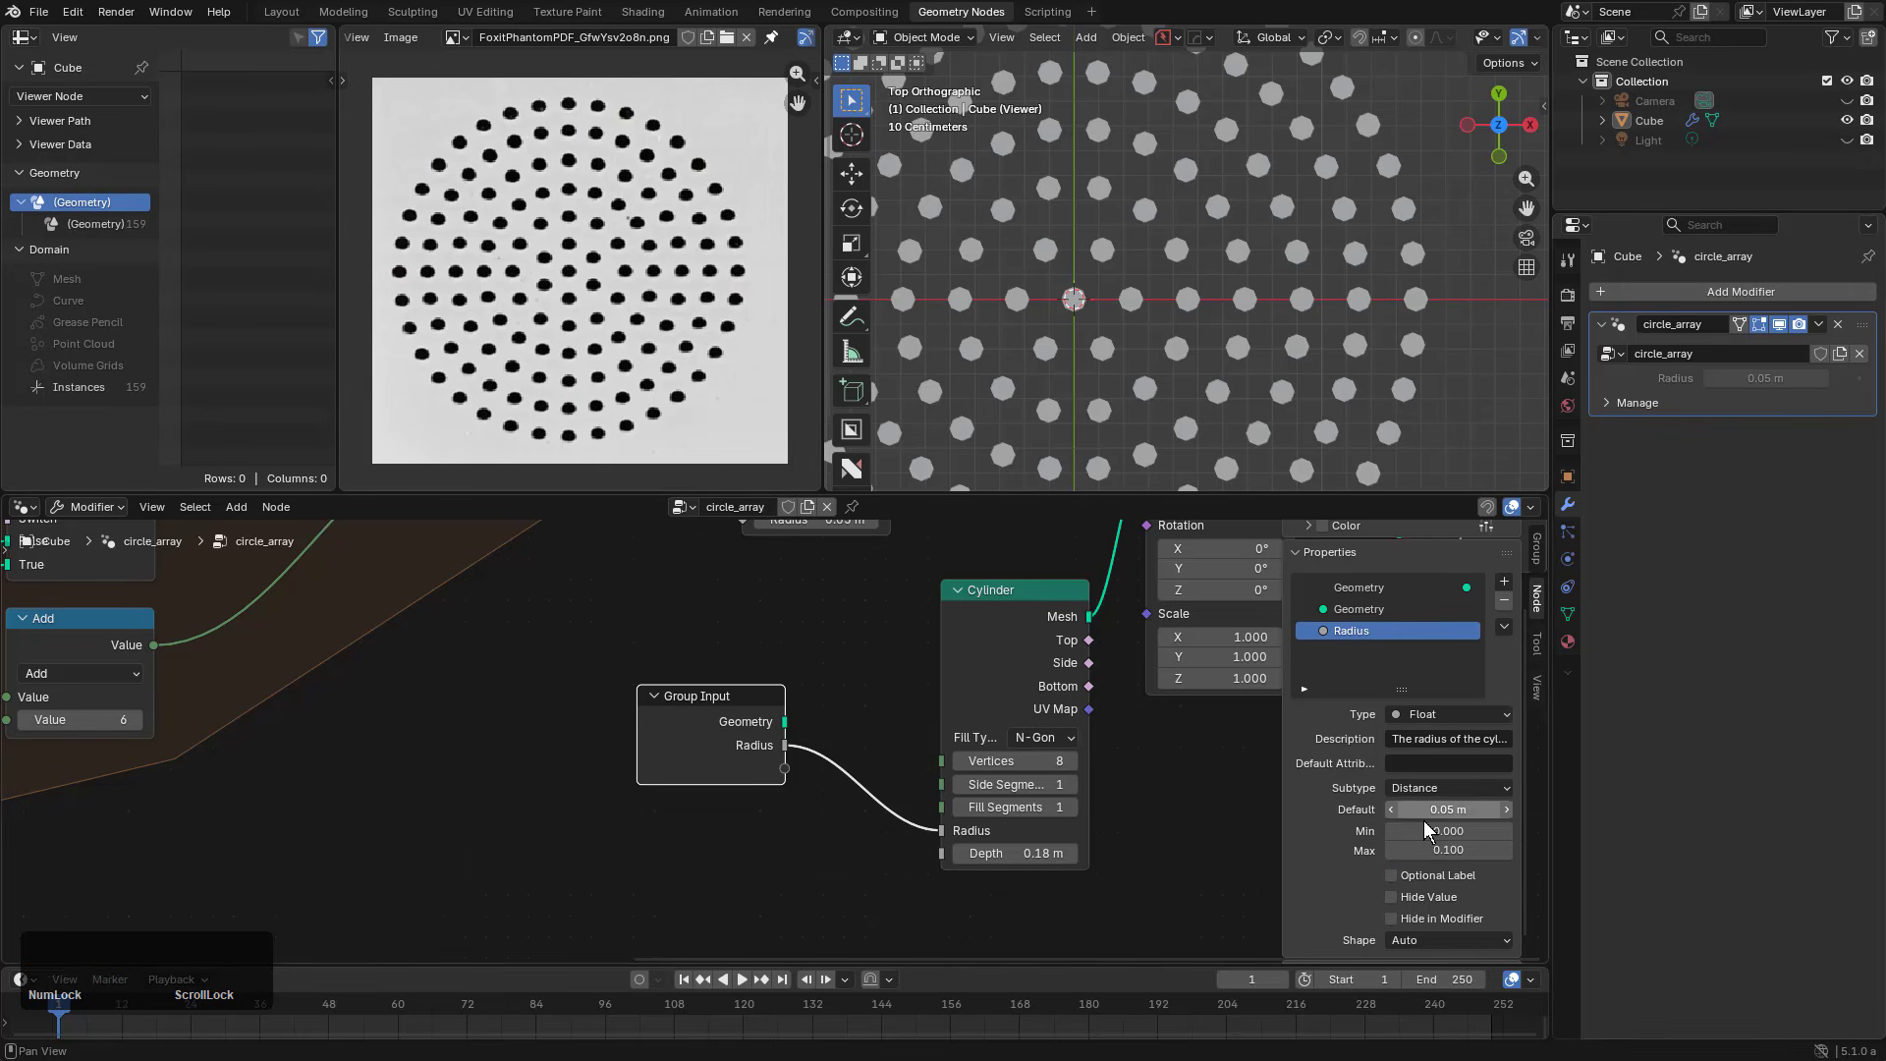
Step: Move the Group Input node slightly closer to the Cylinder and set the modifier's Radius to 0.049 m
scroll(943, 664, "down", 1)
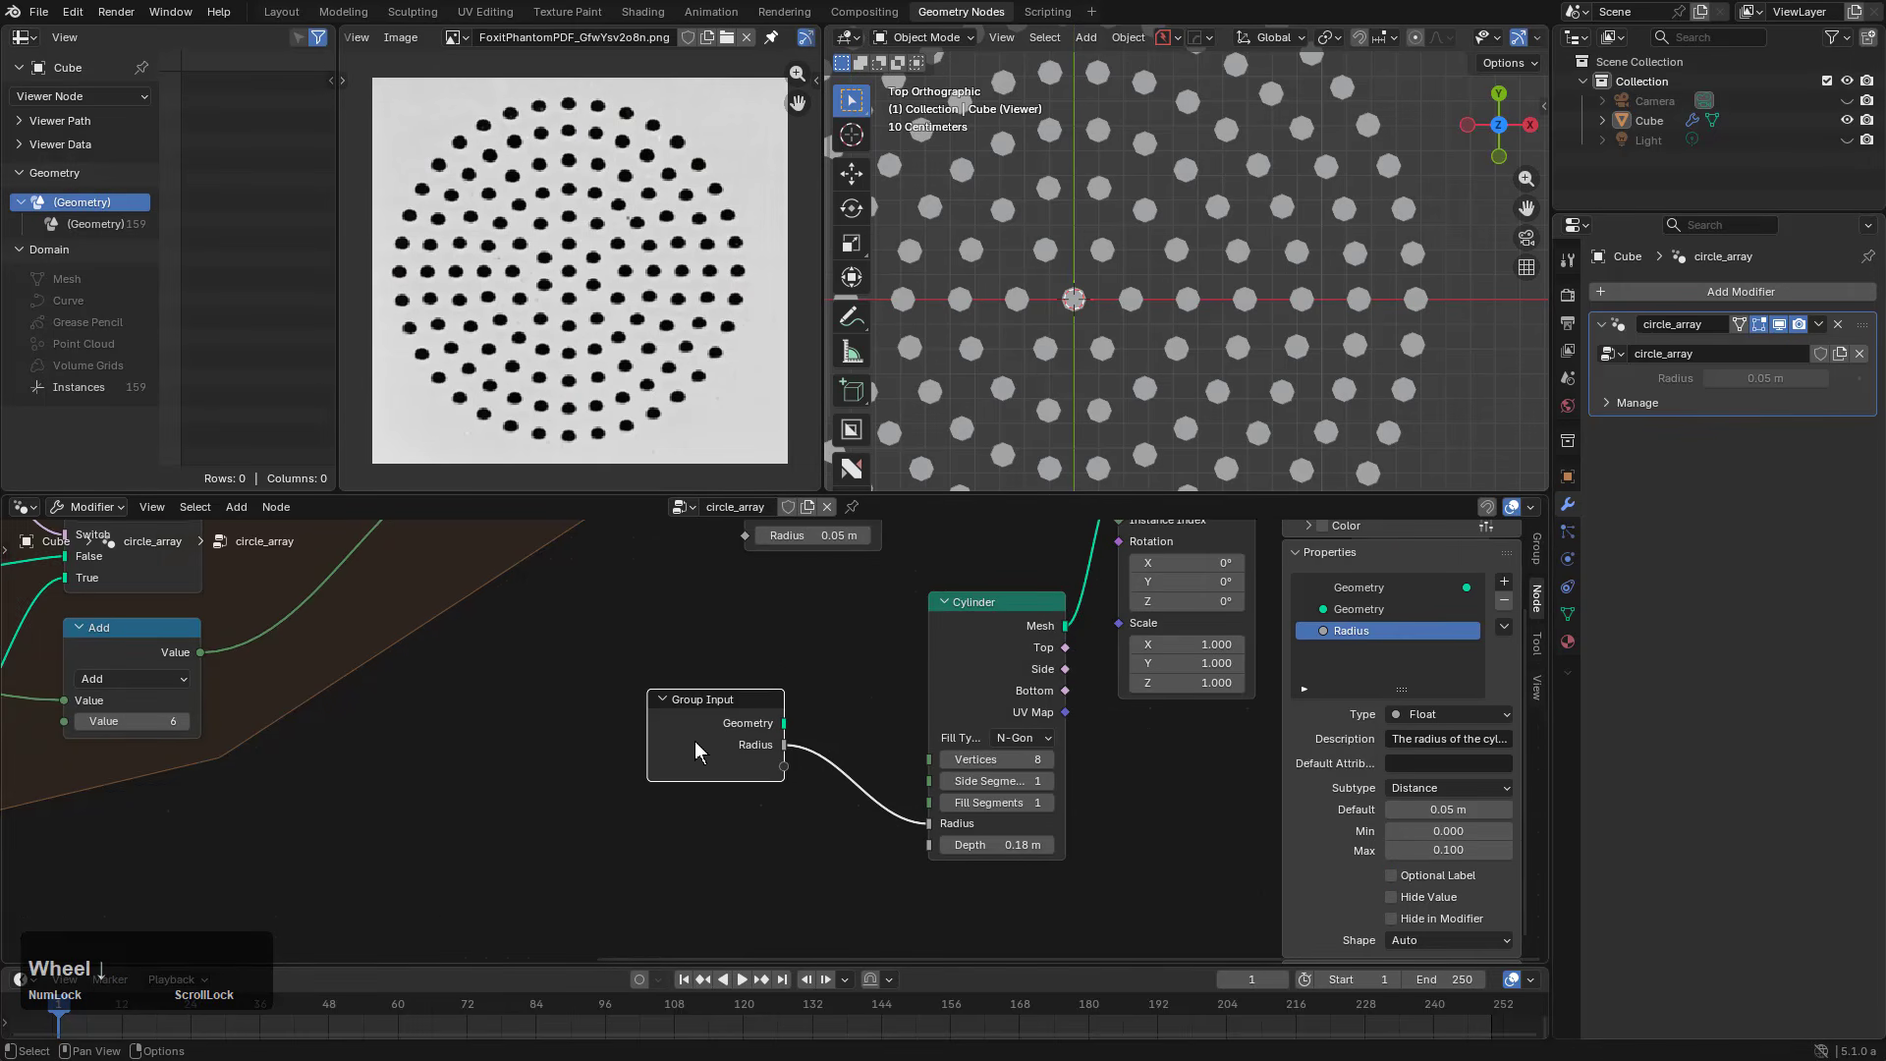
left_click_drag(695, 752, 750, 747)
mouse_move(1757, 379)
left_mouse_down("shift")
mouse_move(1798, 379)
mouse_move(1758, 379)
left_mouse_up("shift")
Step: Add a Map Range node beside the Multiply node, leave it unconnected, and set the Multiply value to 0.1
scroll(590, 837, "down", 3)
middle_click_drag(589, 837, 1024, 756)
scroll(1024, 756, "up", 2)
left_click_drag(1120, 761, 899, 833, "shift")
right_click(1112, 762)
type("map ra")
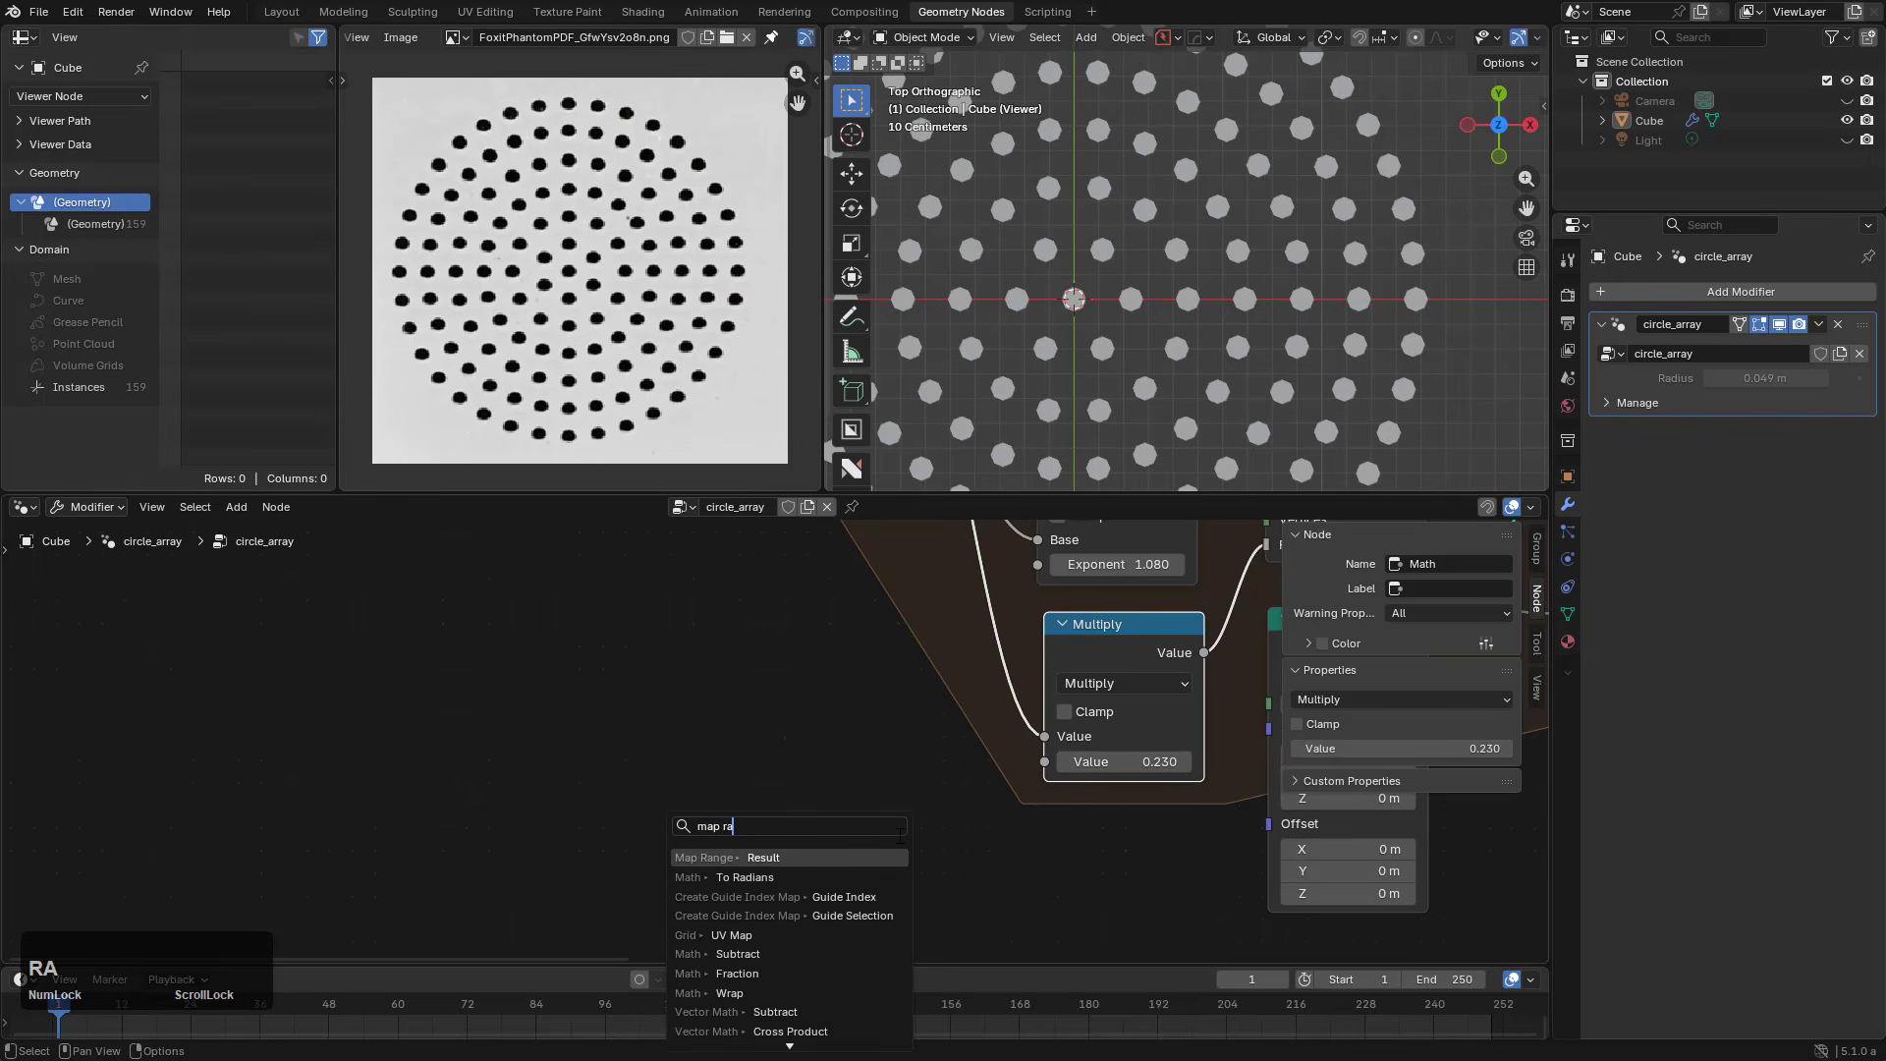
key("Return")
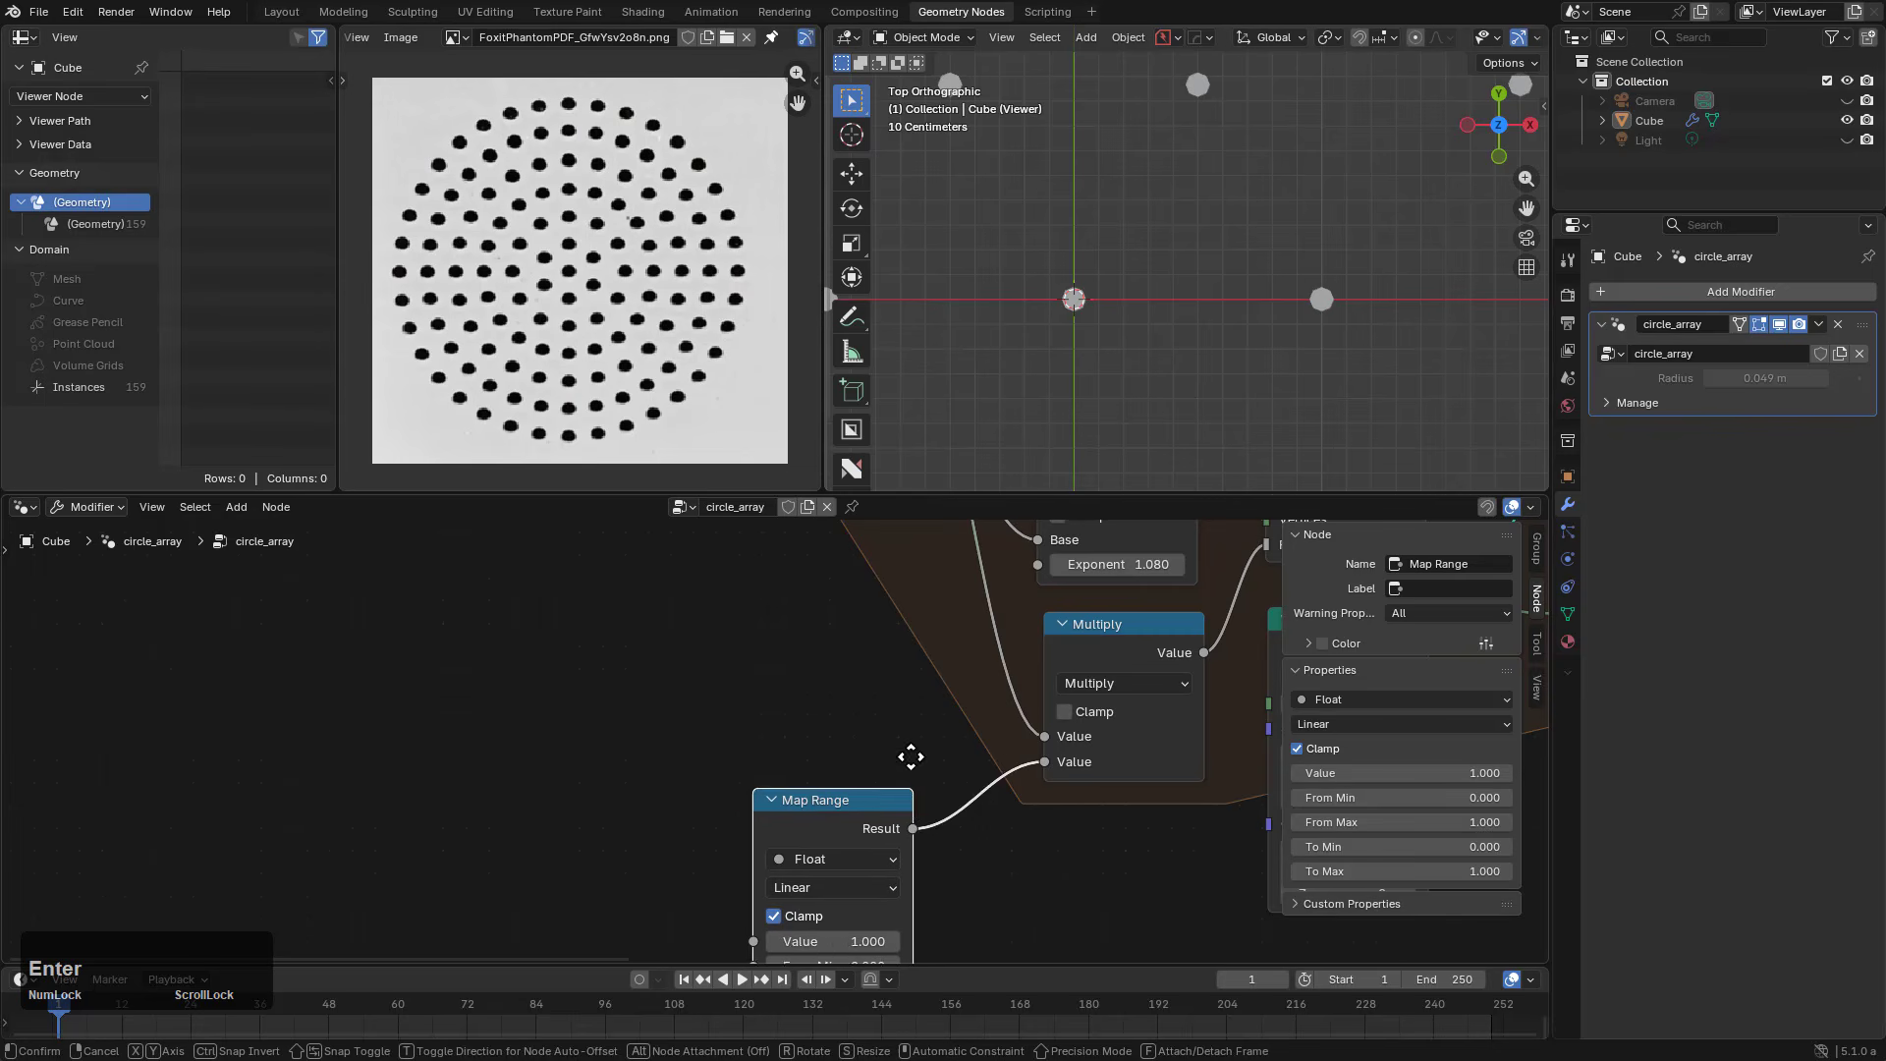
left_click(1089, 770)
left_click_drag(1004, 784, 1136, 756)
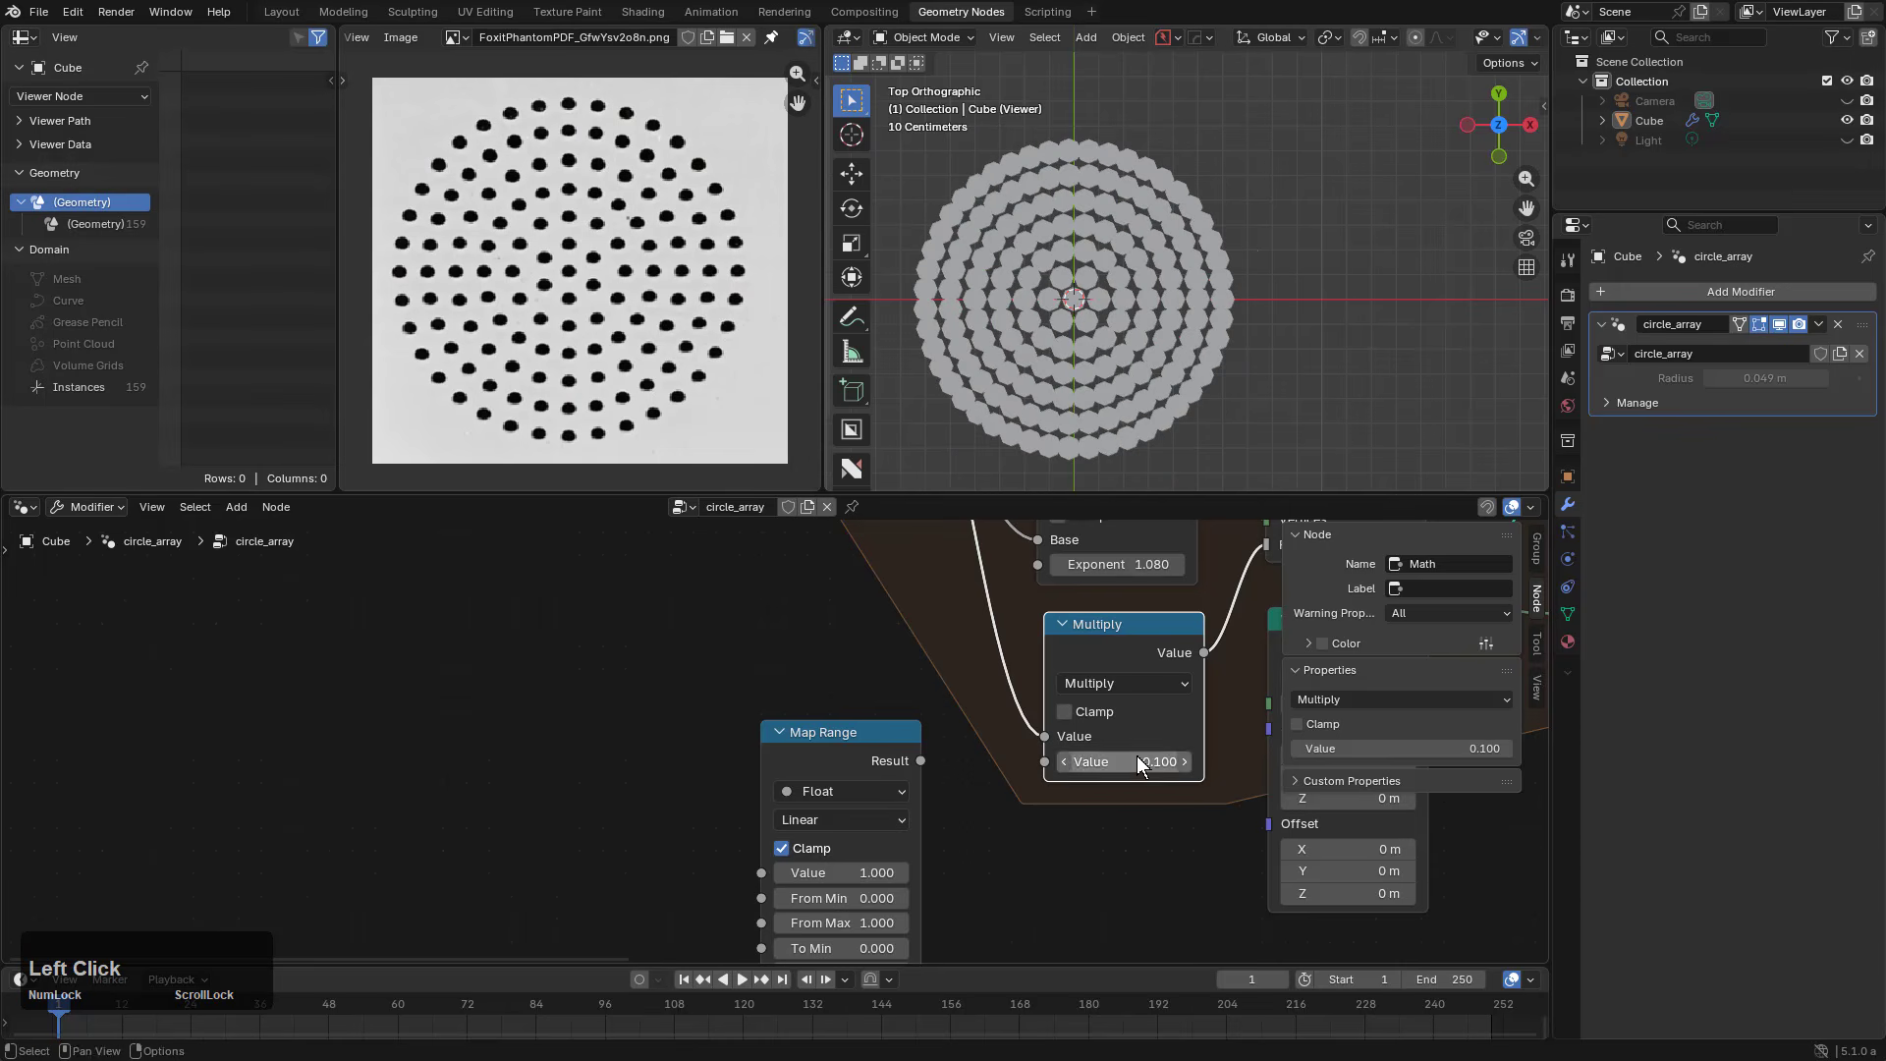
key("ctrl+x")
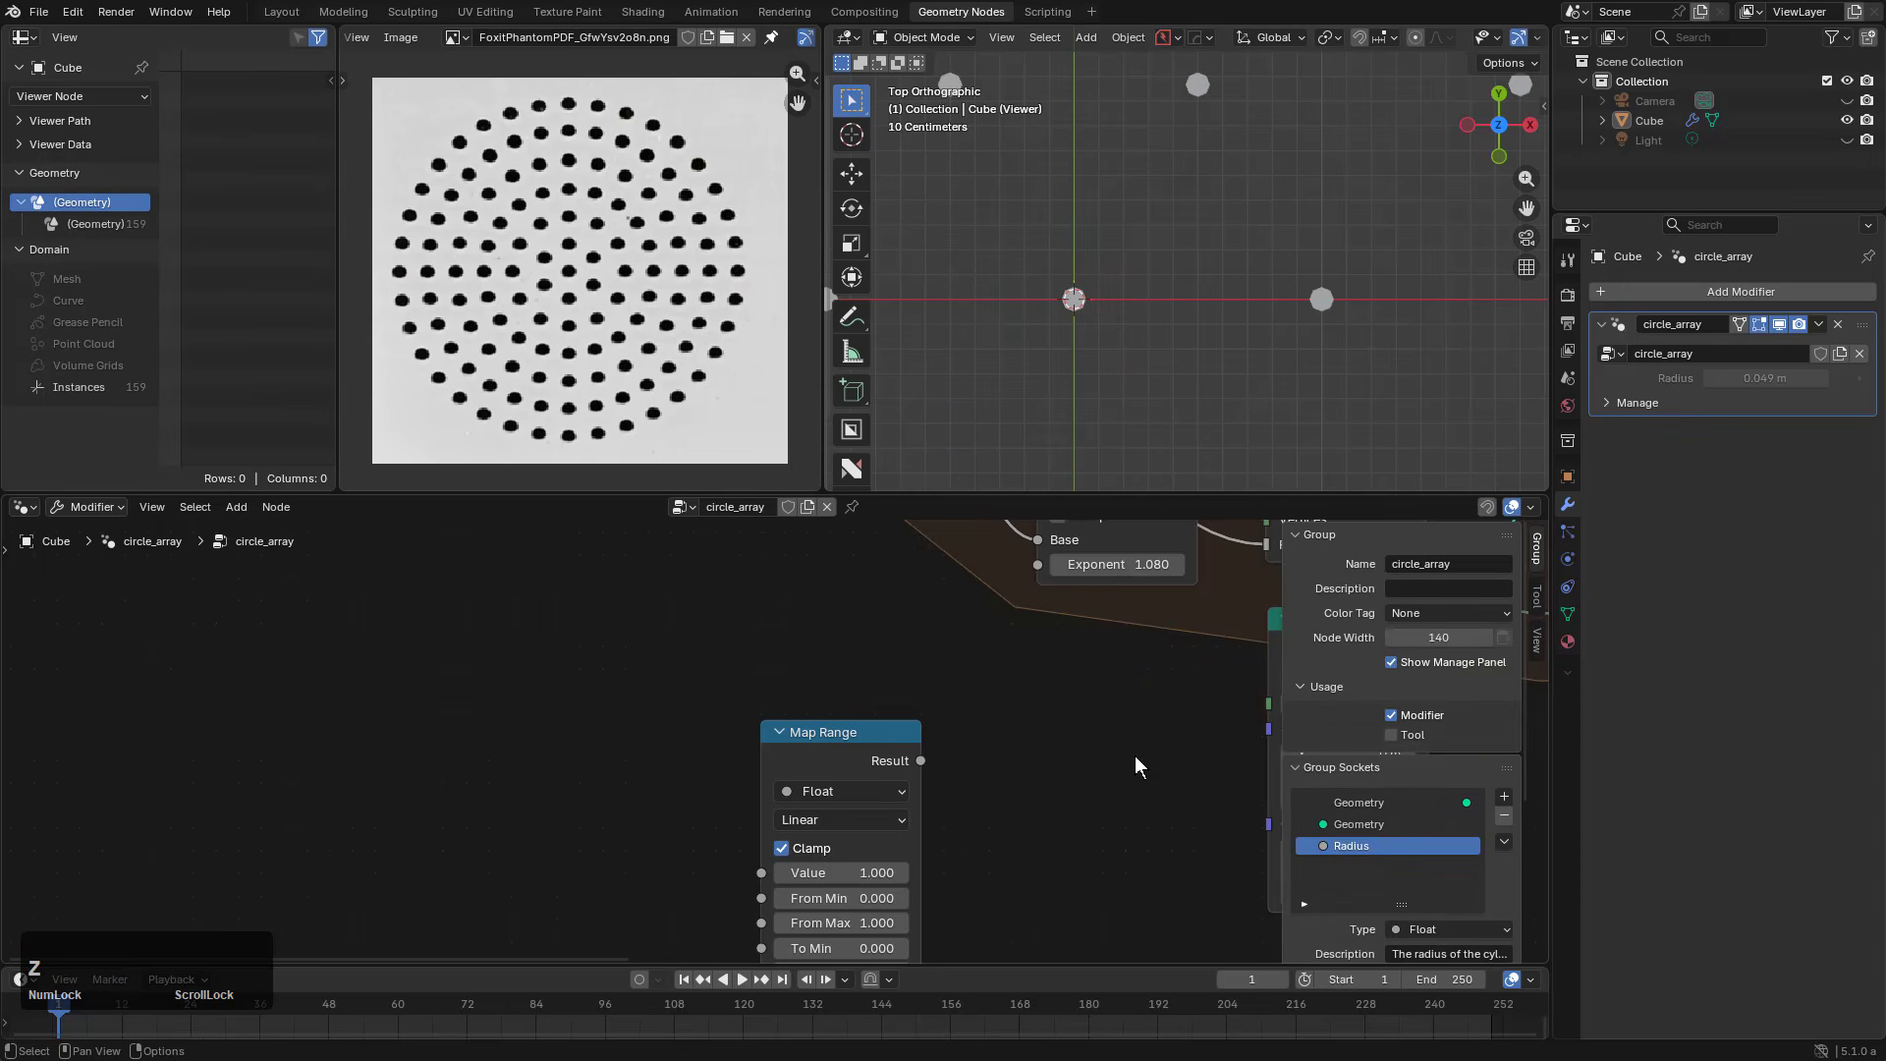
scroll(1130, 755, "up", 1)
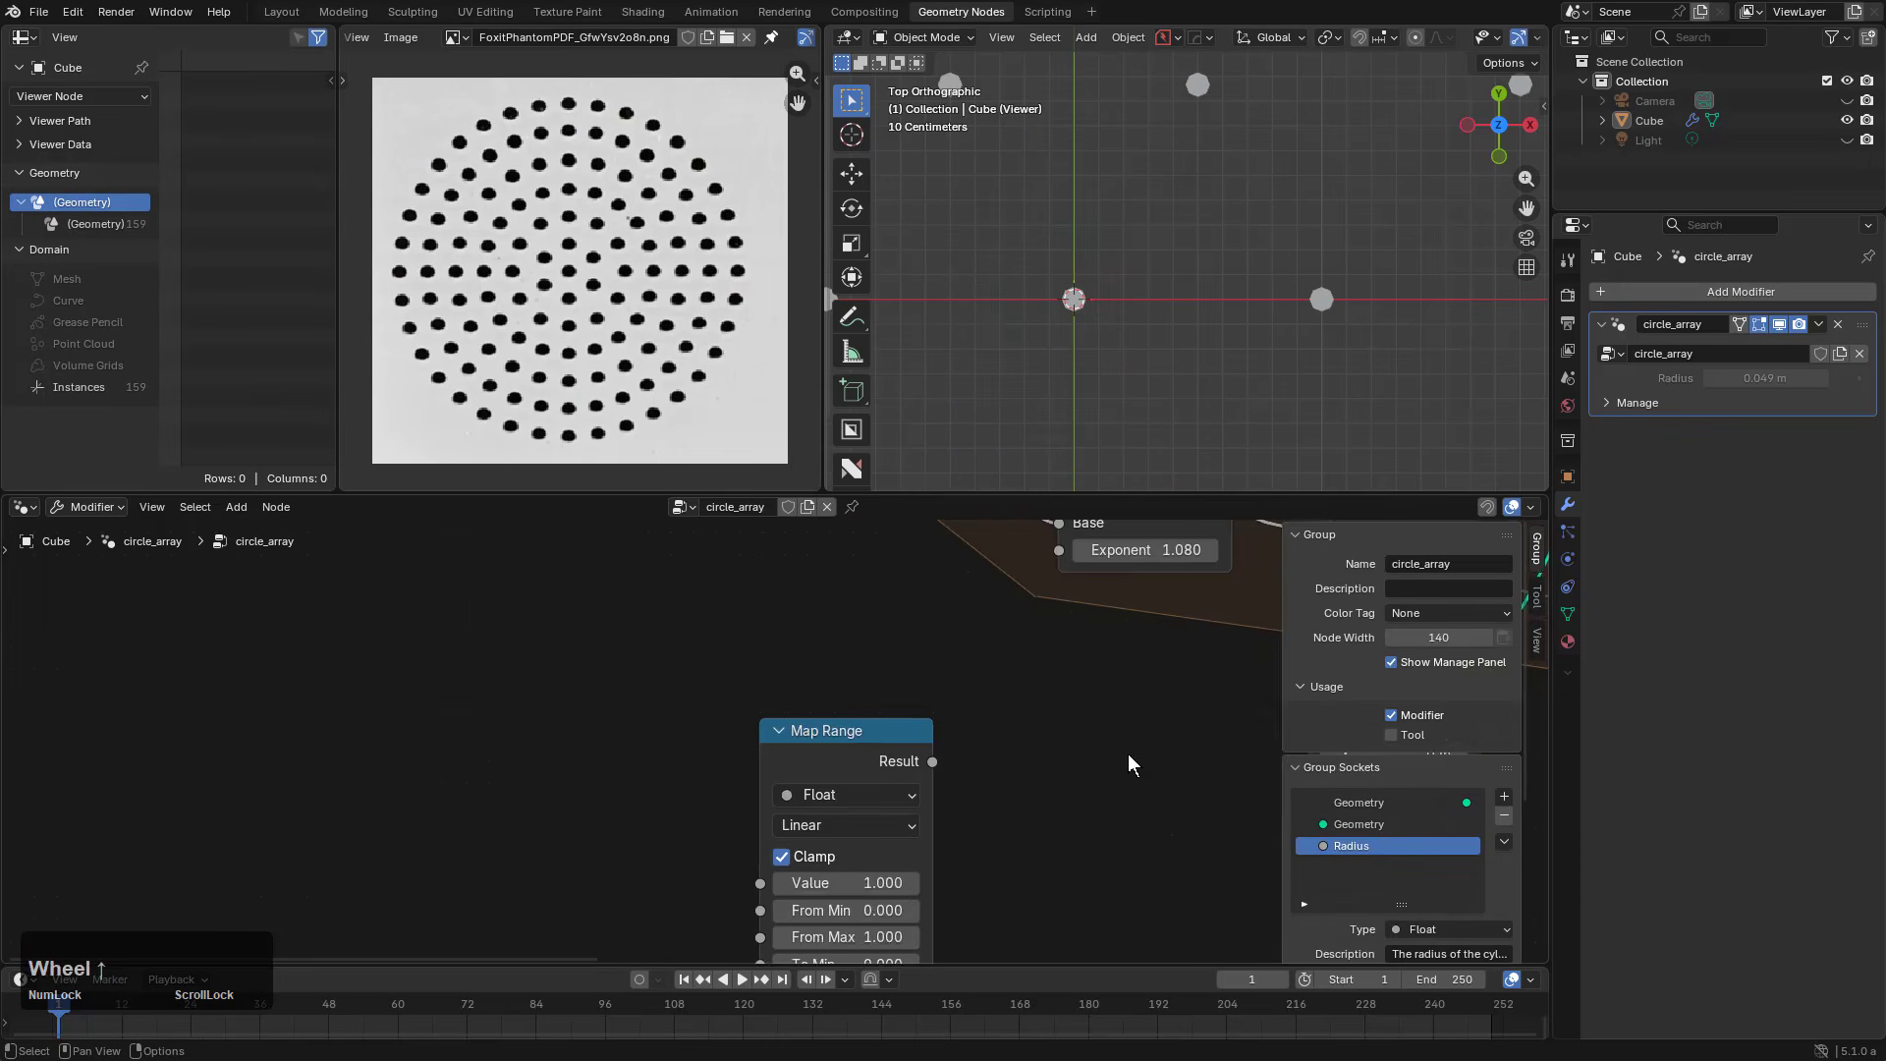
scroll(1127, 753, "down", 3)
key("ctrl+z")
scroll(1075, 733, "up", 3)
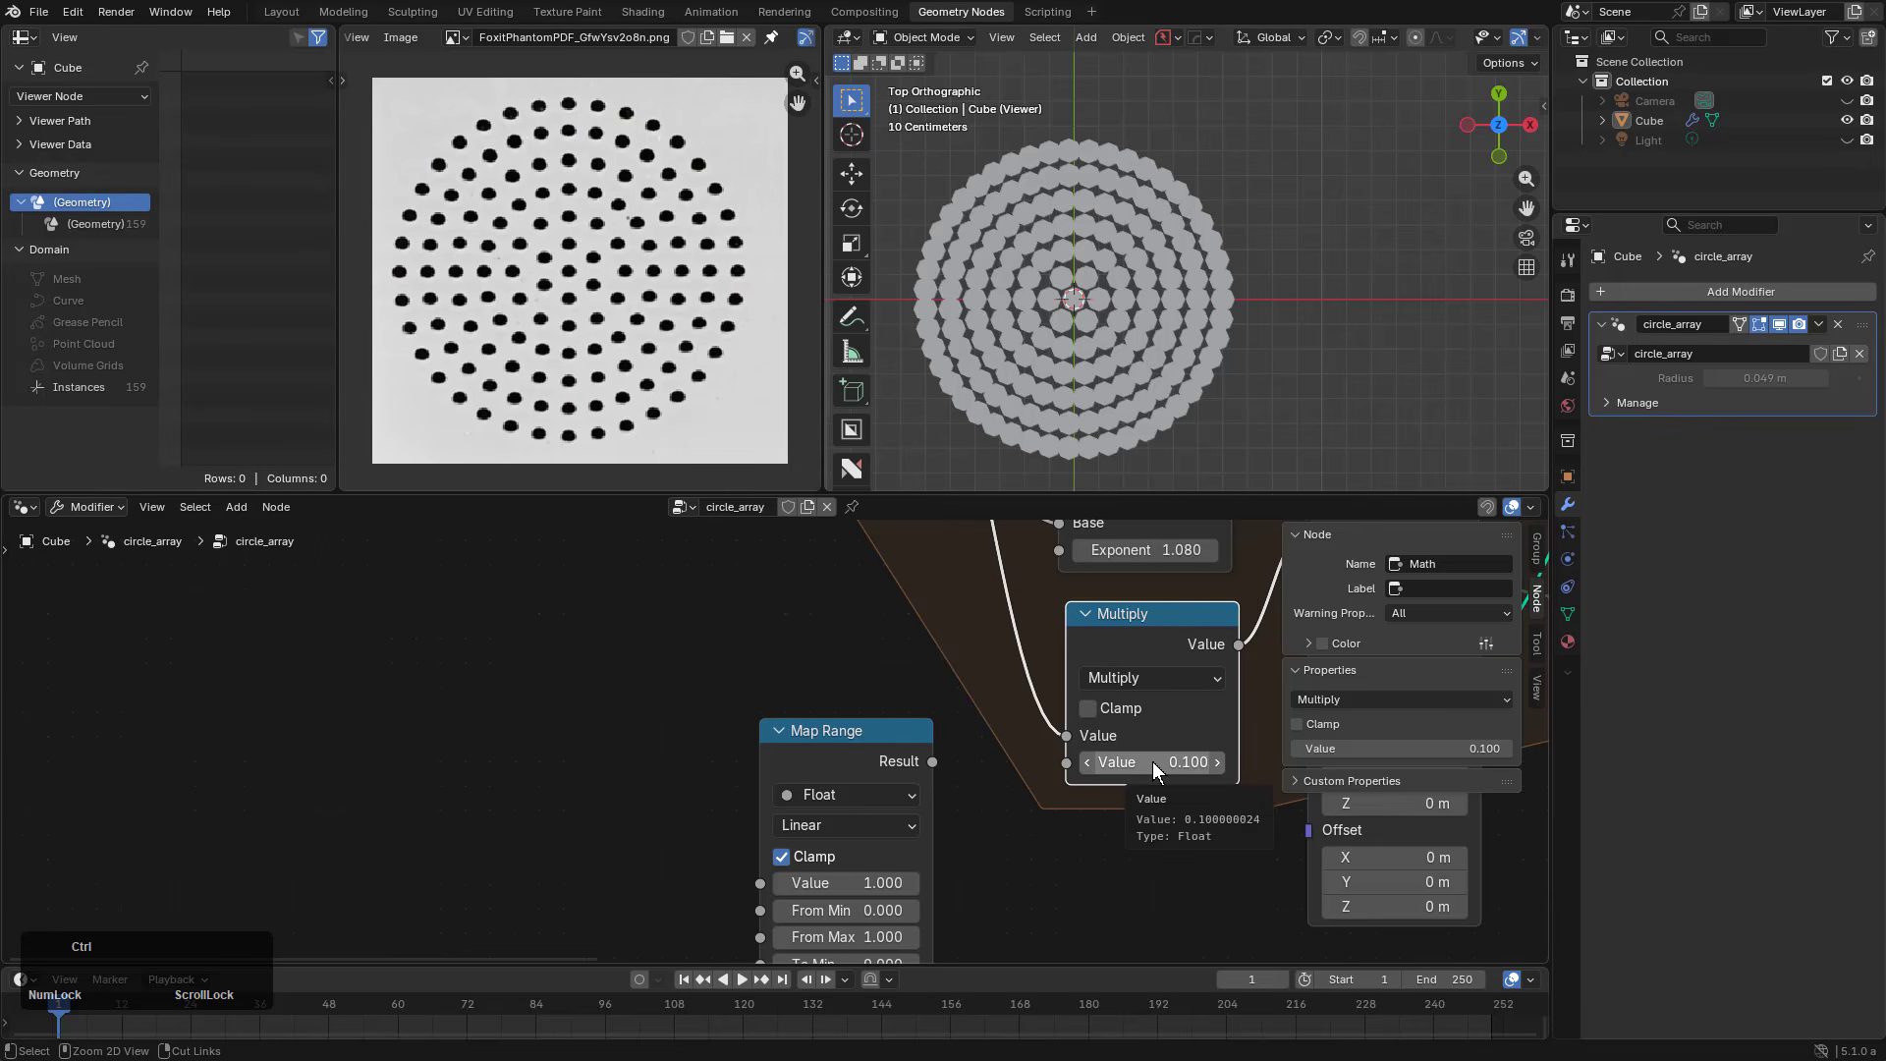
Step: Copy the Multiply value 0.1 into the Map Range's From Min, and its new value 0.5 into From Max
middle_click_drag(867, 832, 905, 755)
scroll(877, 774, "up", 1)
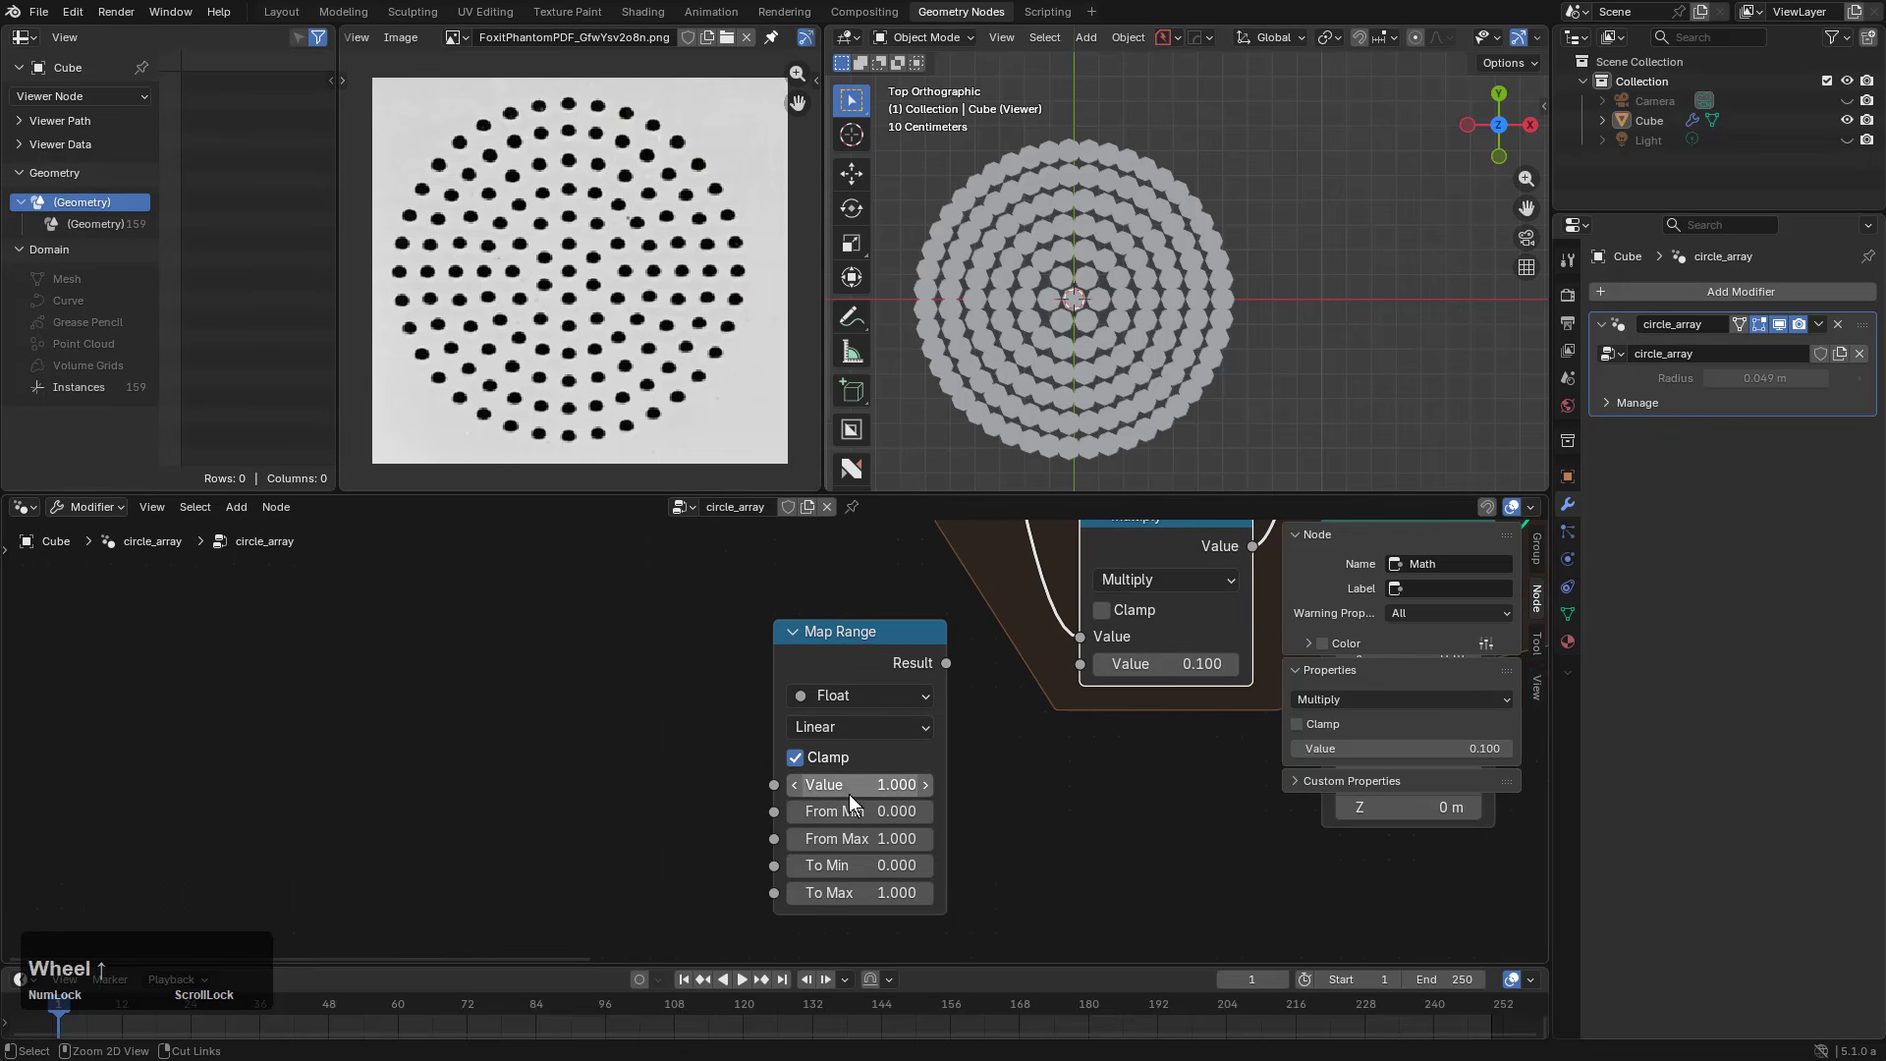
key("ctrl+v")
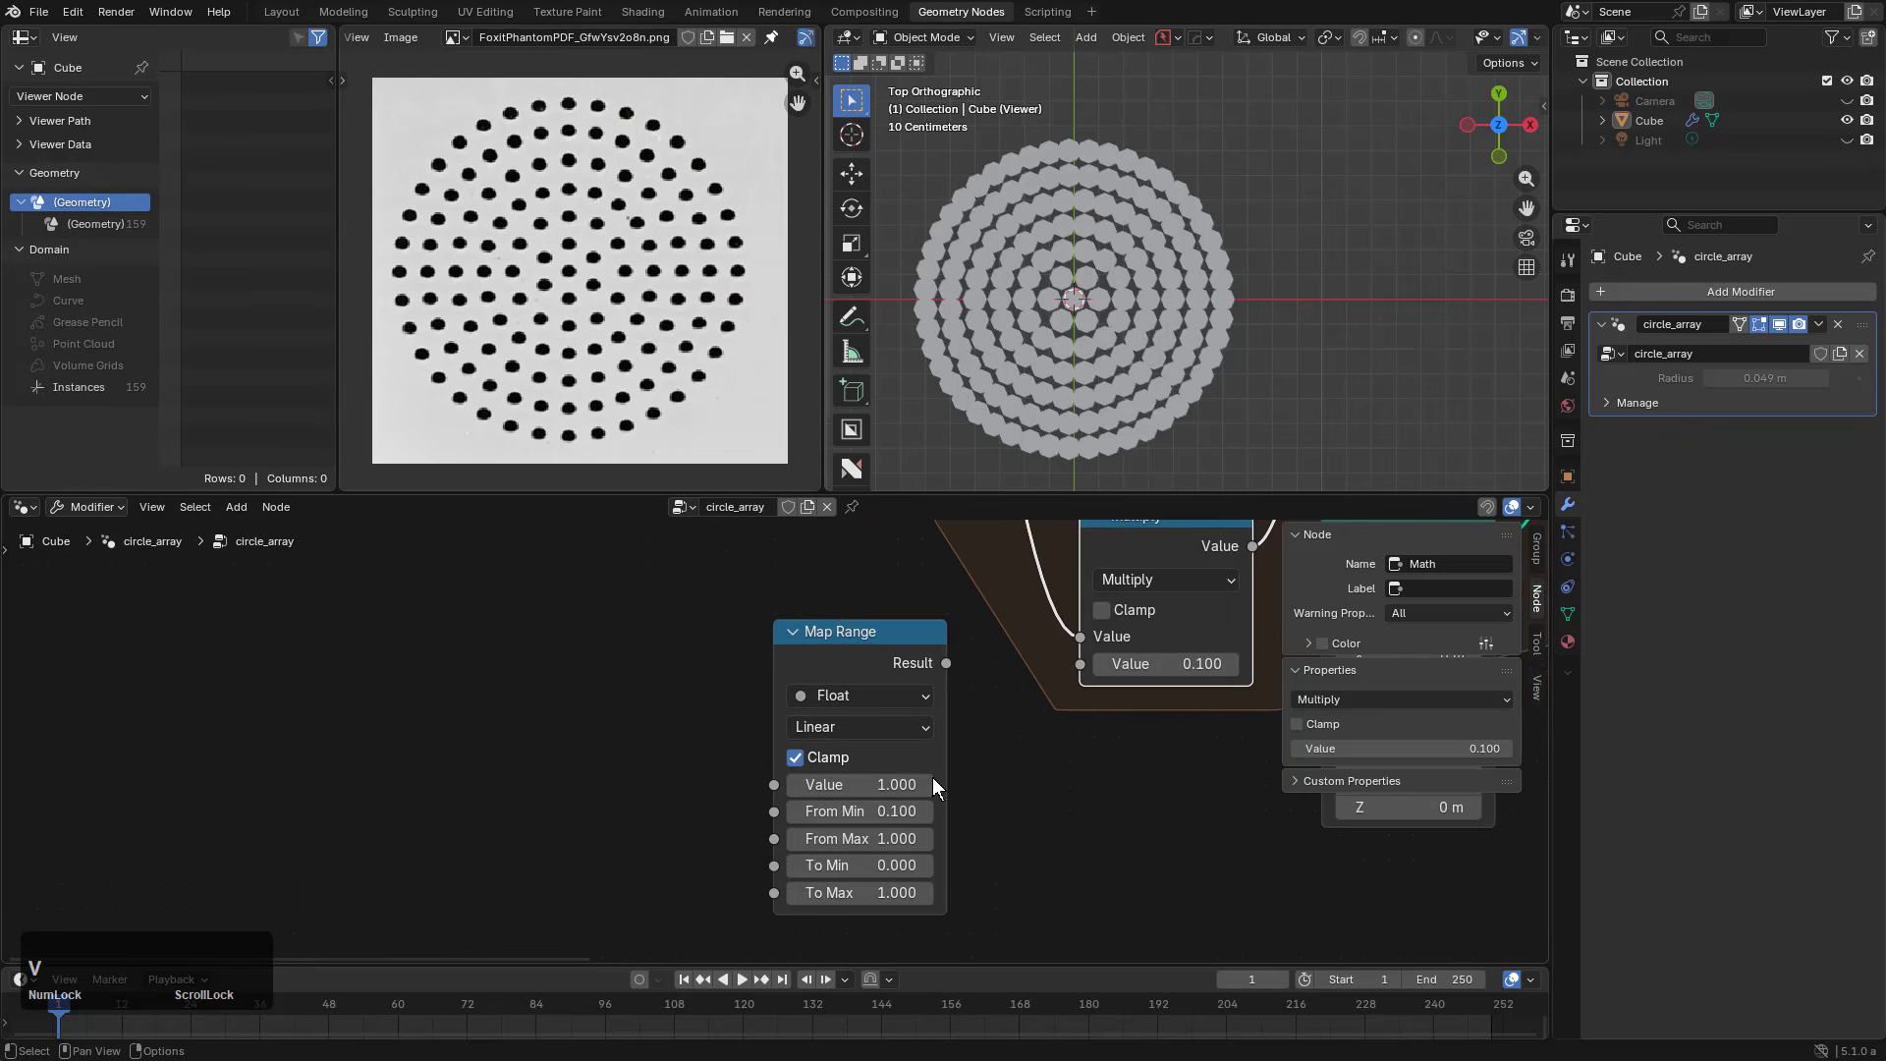
mouse_move(1168, 676)
left_mouse_down("shift")
mouse_move(1274, 676)
mouse_move(1170, 665)
left_mouse_up("shift")
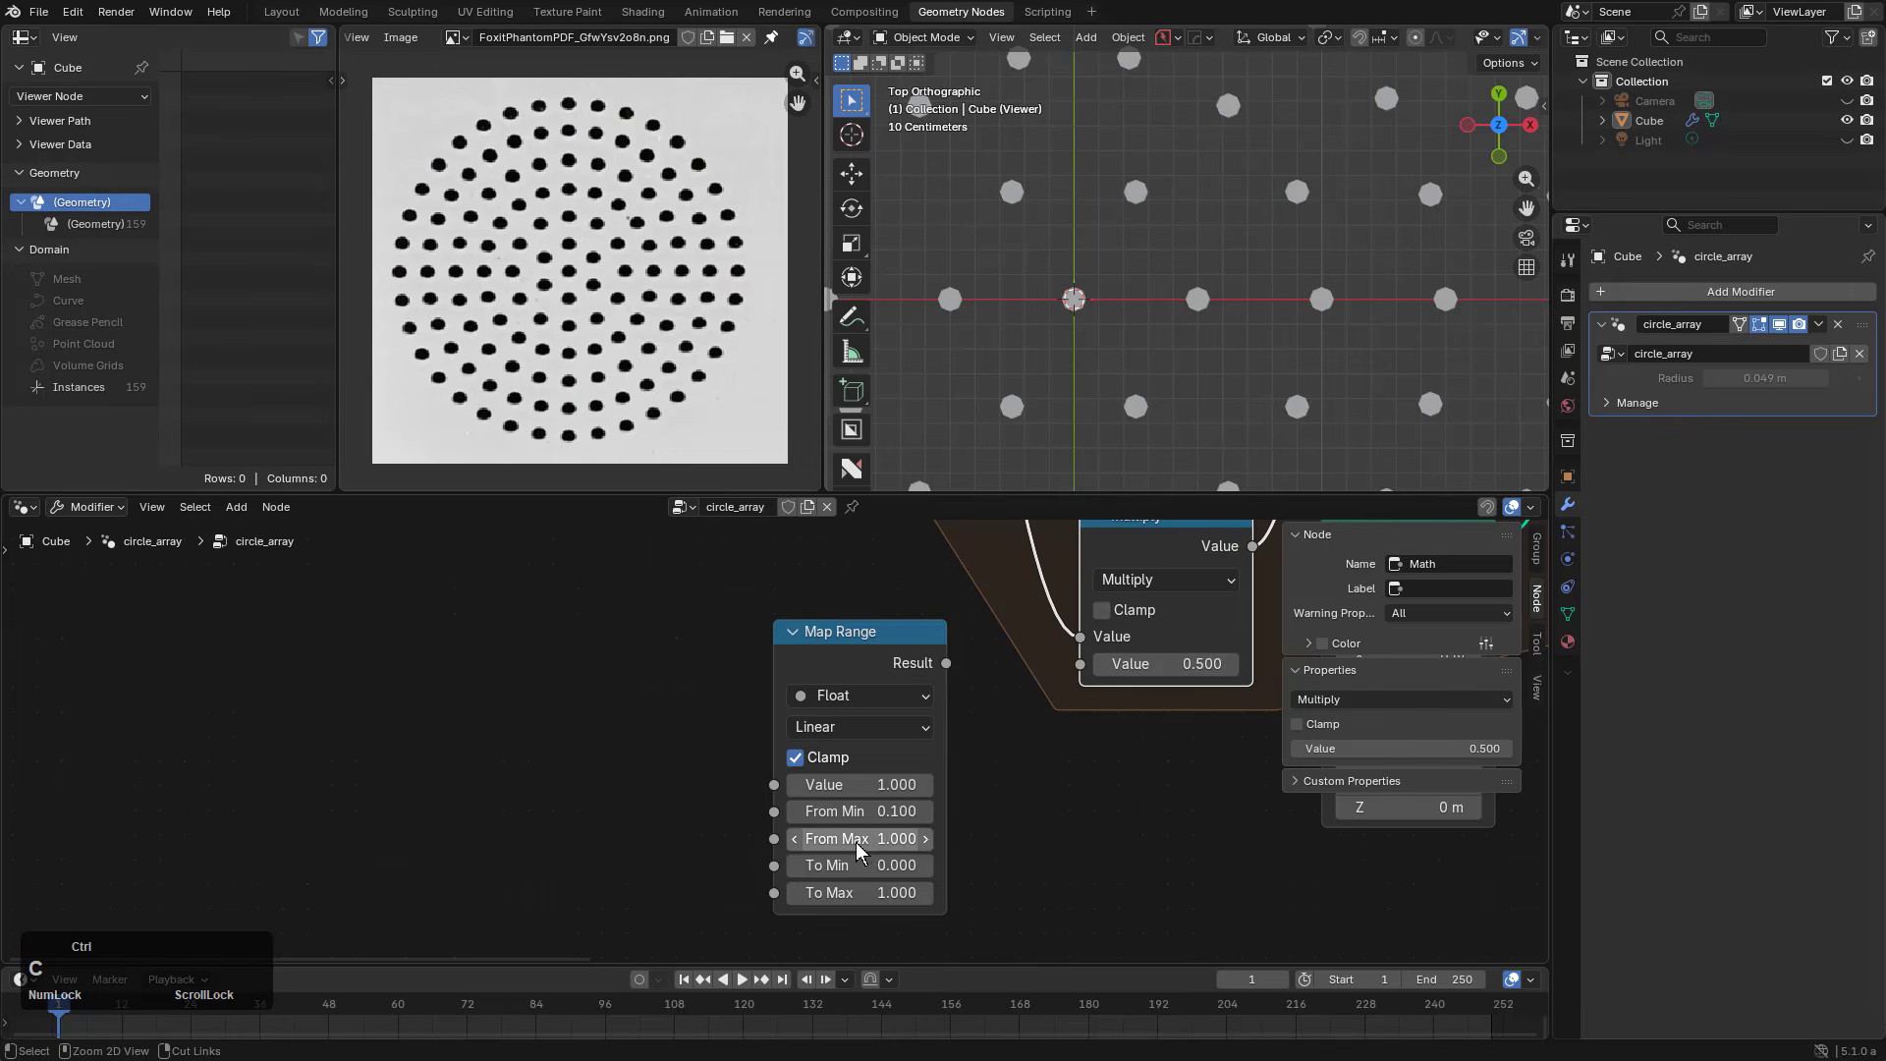
key("ctrl+v")
Step: Connect the Map Range Result to the Multiply node's second value and expose the Map Range's Value as a group input
left_click_drag(891, 661, 1065, 666)
mouse_move(899, 707)
left_mouse_down()
mouse_move(845, 709)
mouse_move(899, 709)
left_mouse_up()
scroll(909, 677, "down", 4)
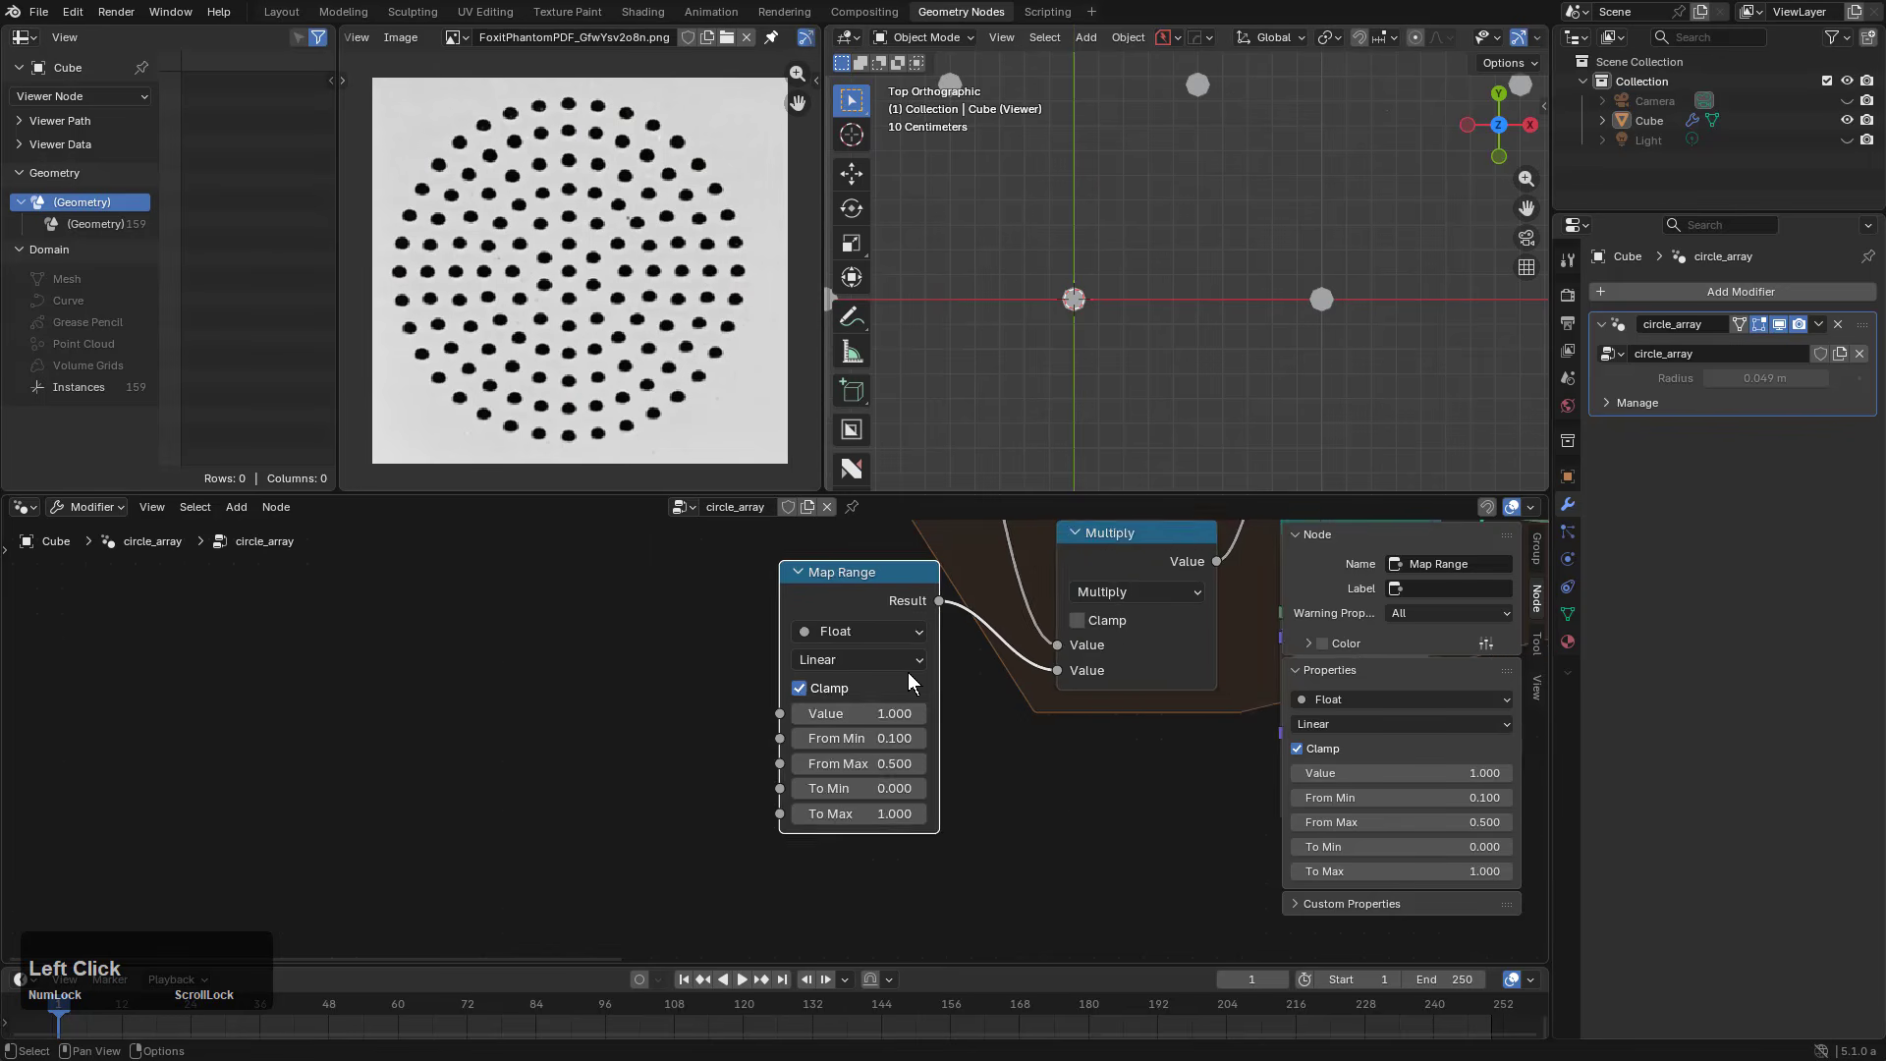
middle_click_drag(841, 649, 958, 857)
scroll(780, 723, "down", 1)
left_click_drag(689, 635, 641, 693)
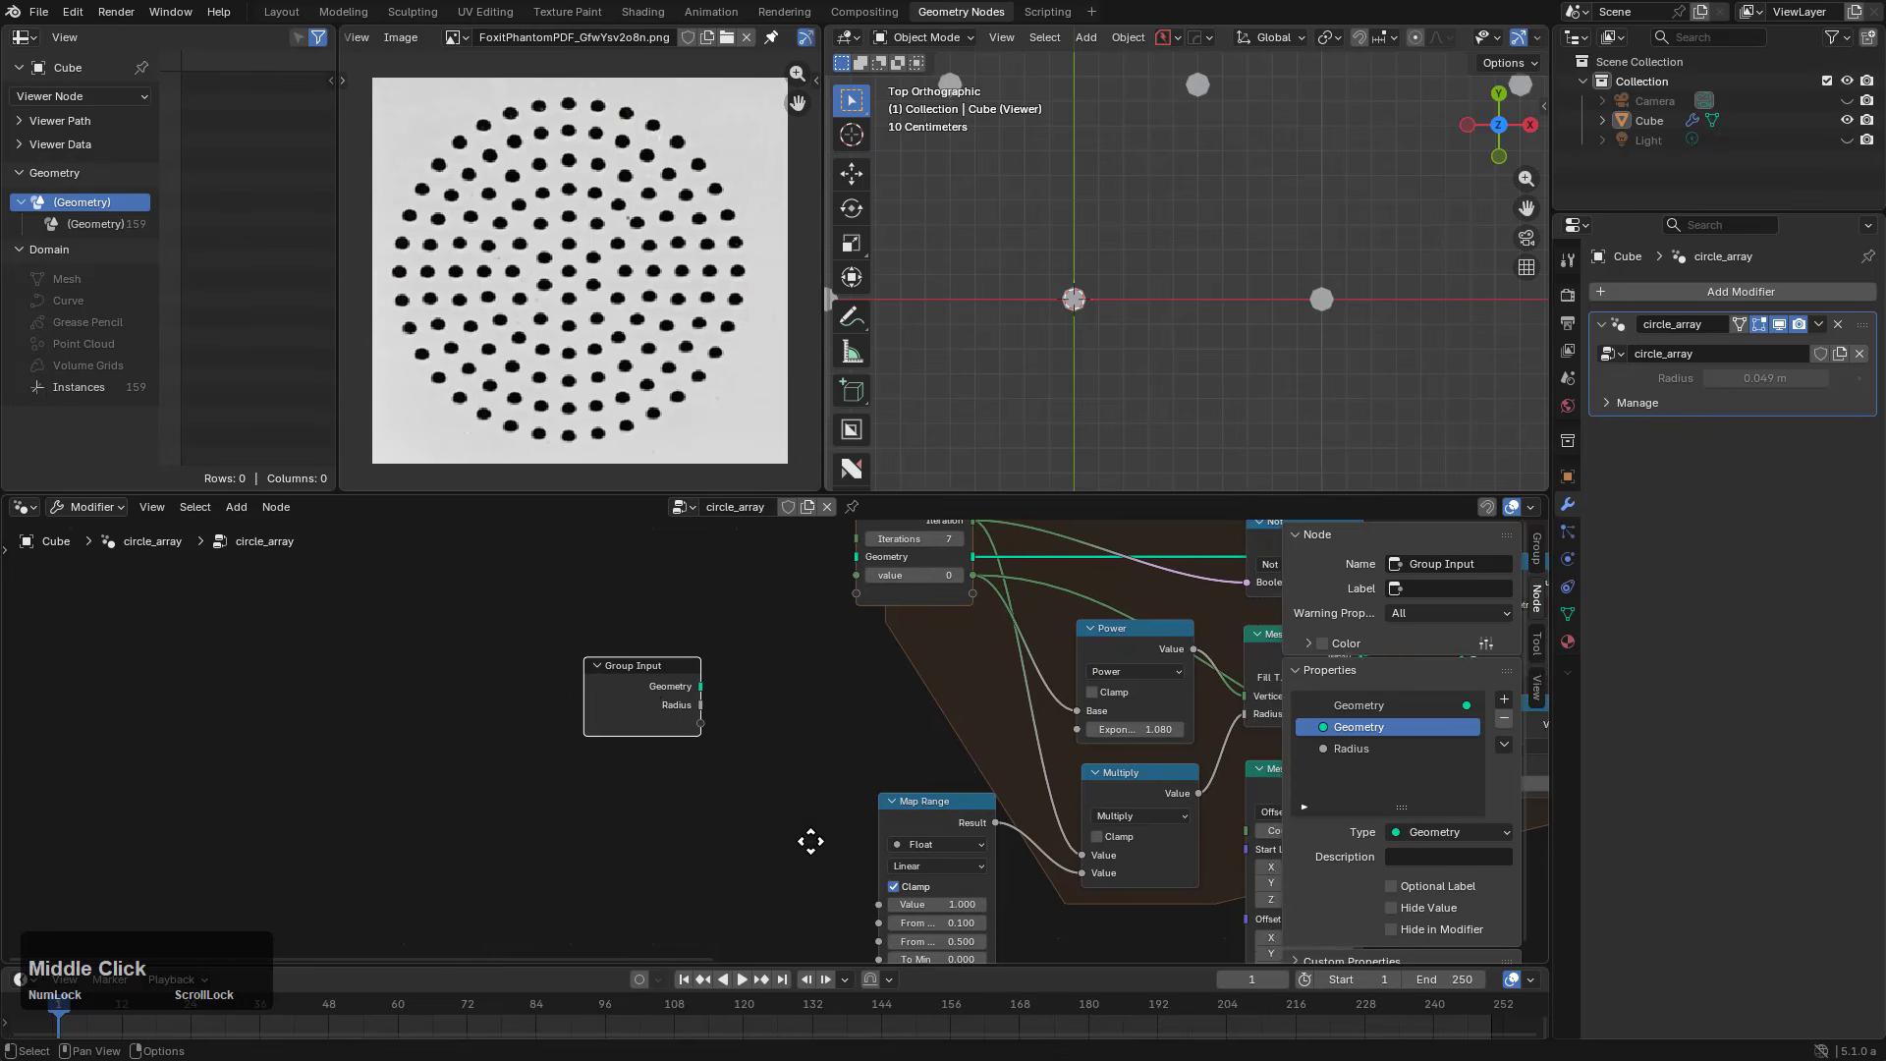
middle_click_drag(812, 842, 801, 712)
scroll(656, 589, "up", 1)
left_click_drag(692, 601, 898, 806)
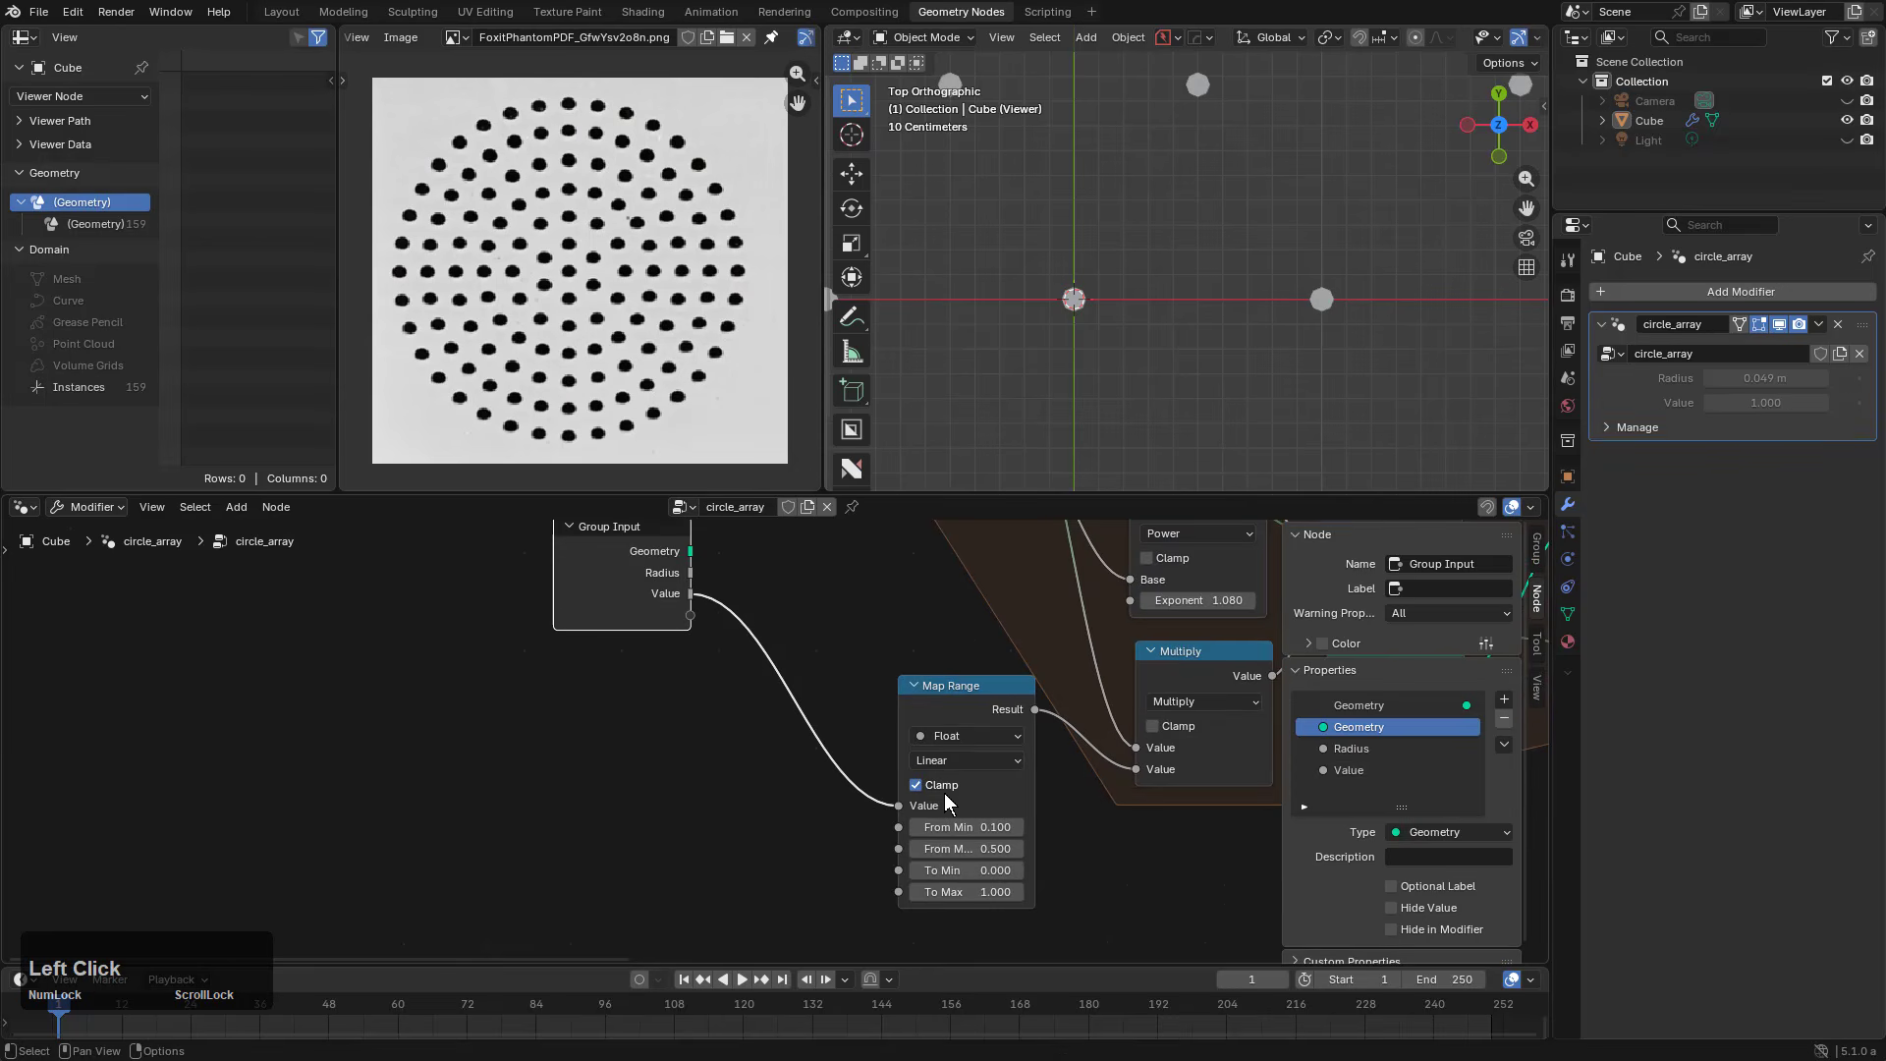
Step: Limit the Value group input to a minimum of 0 and maximum of 1, and set the modifier's Value to 0.15
left_click(1376, 771)
scroll(1427, 920, "down", 1)
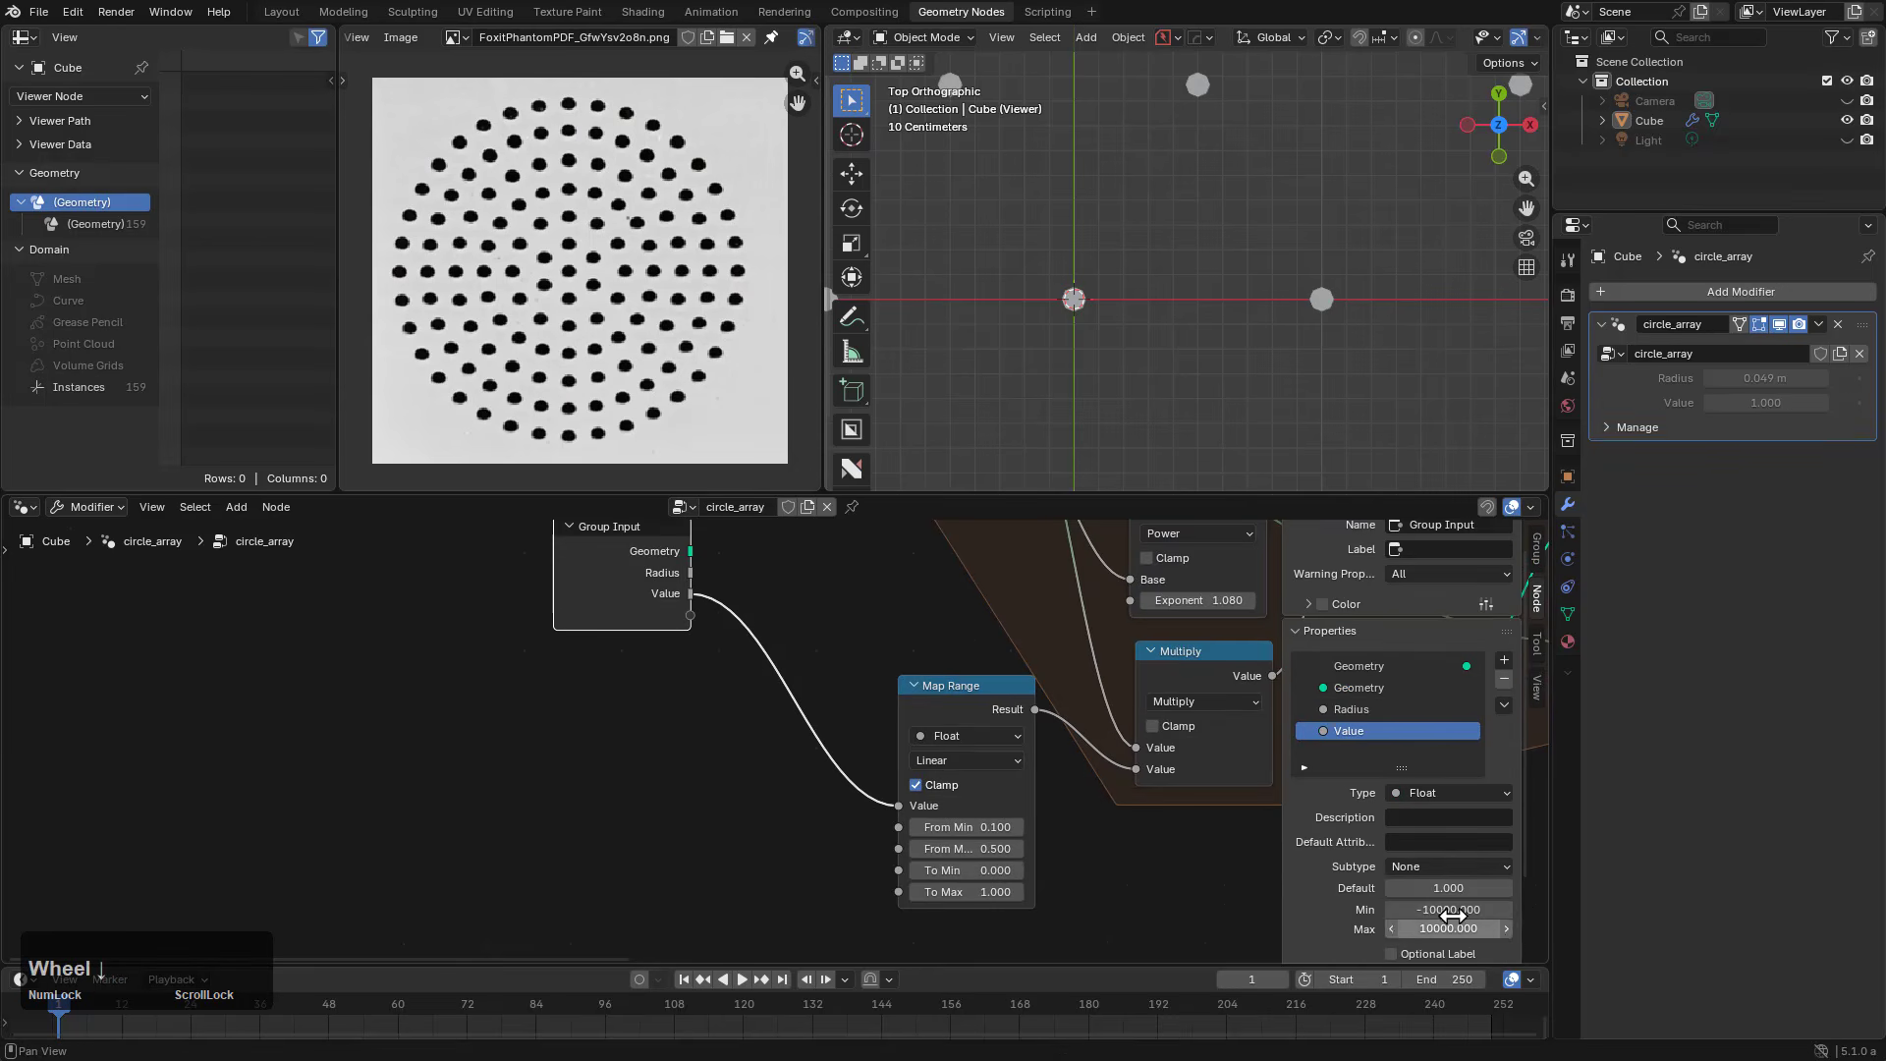
left_click(1464, 917)
type("0")
key("Tab")
type("1")
key("KP_Enter")
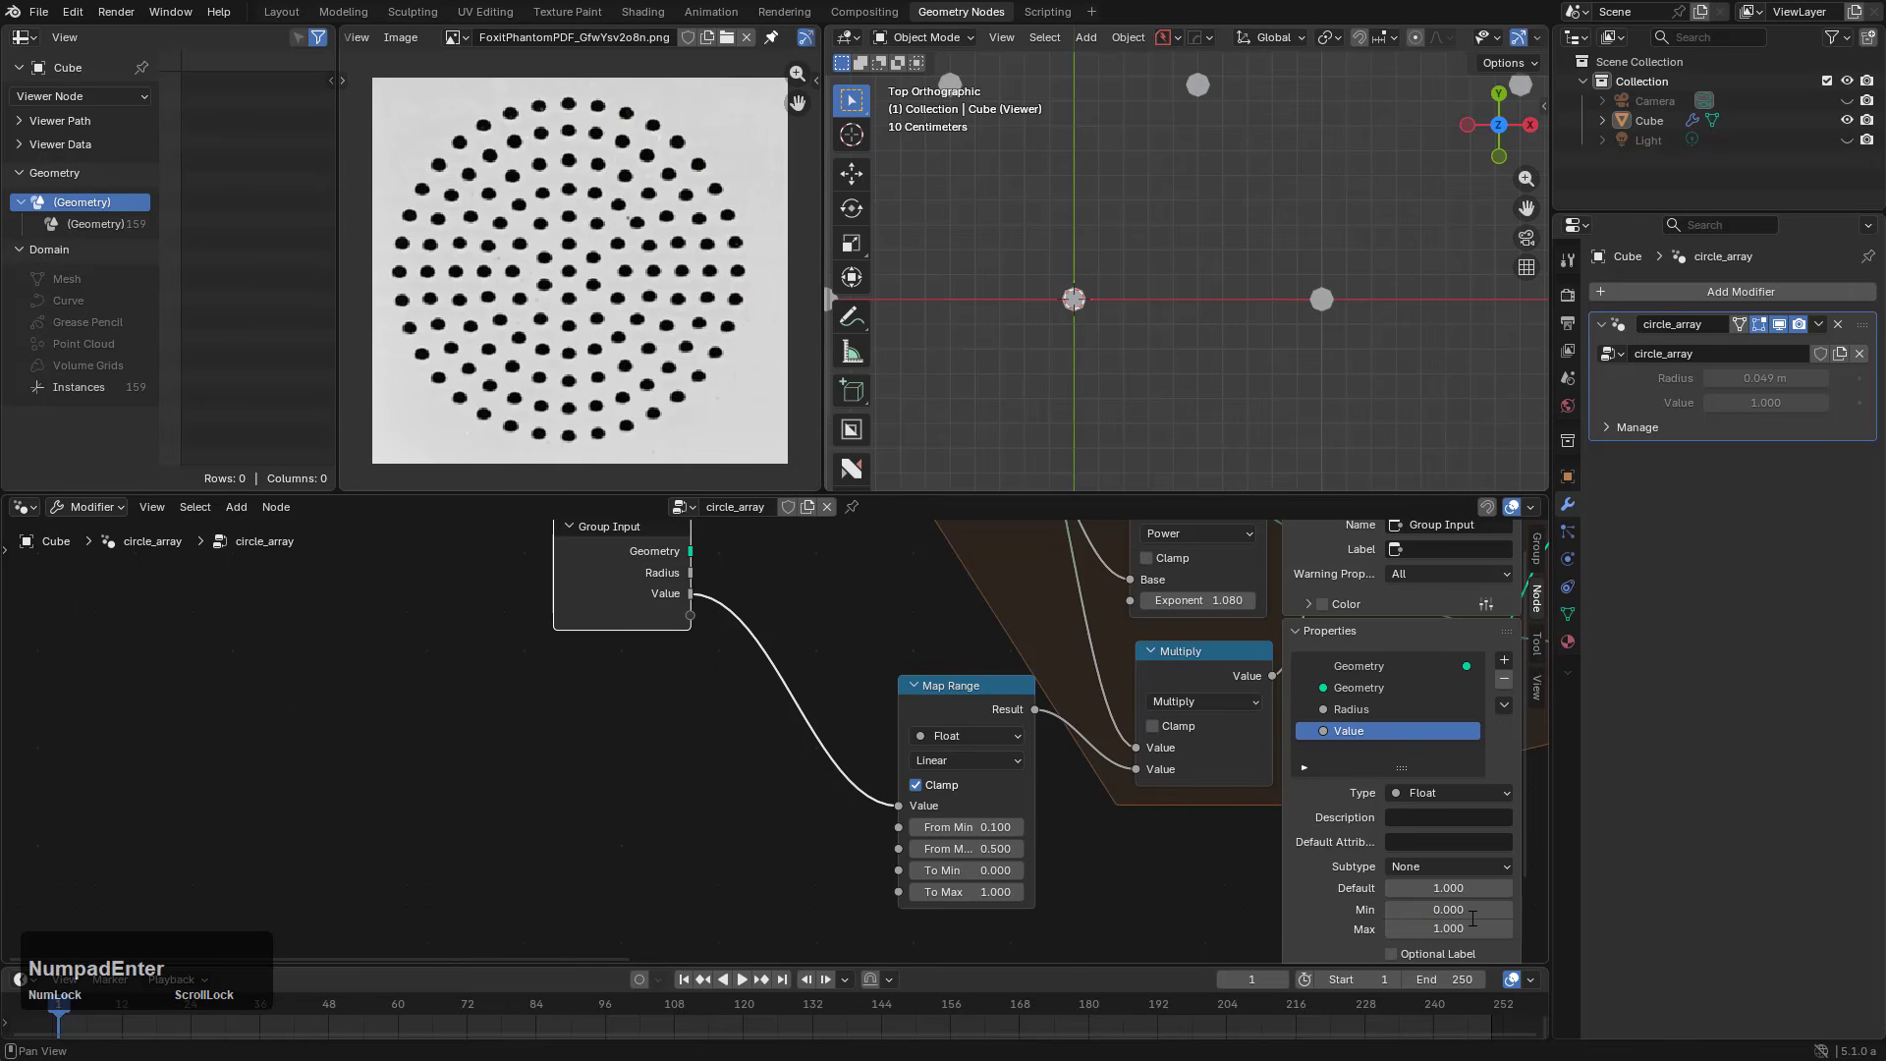
mouse_move(1764, 402)
left_mouse_down()
mouse_move(1817, 401)
mouse_move(1729, 402)
mouse_move(1759, 402)
left_mouse_up()
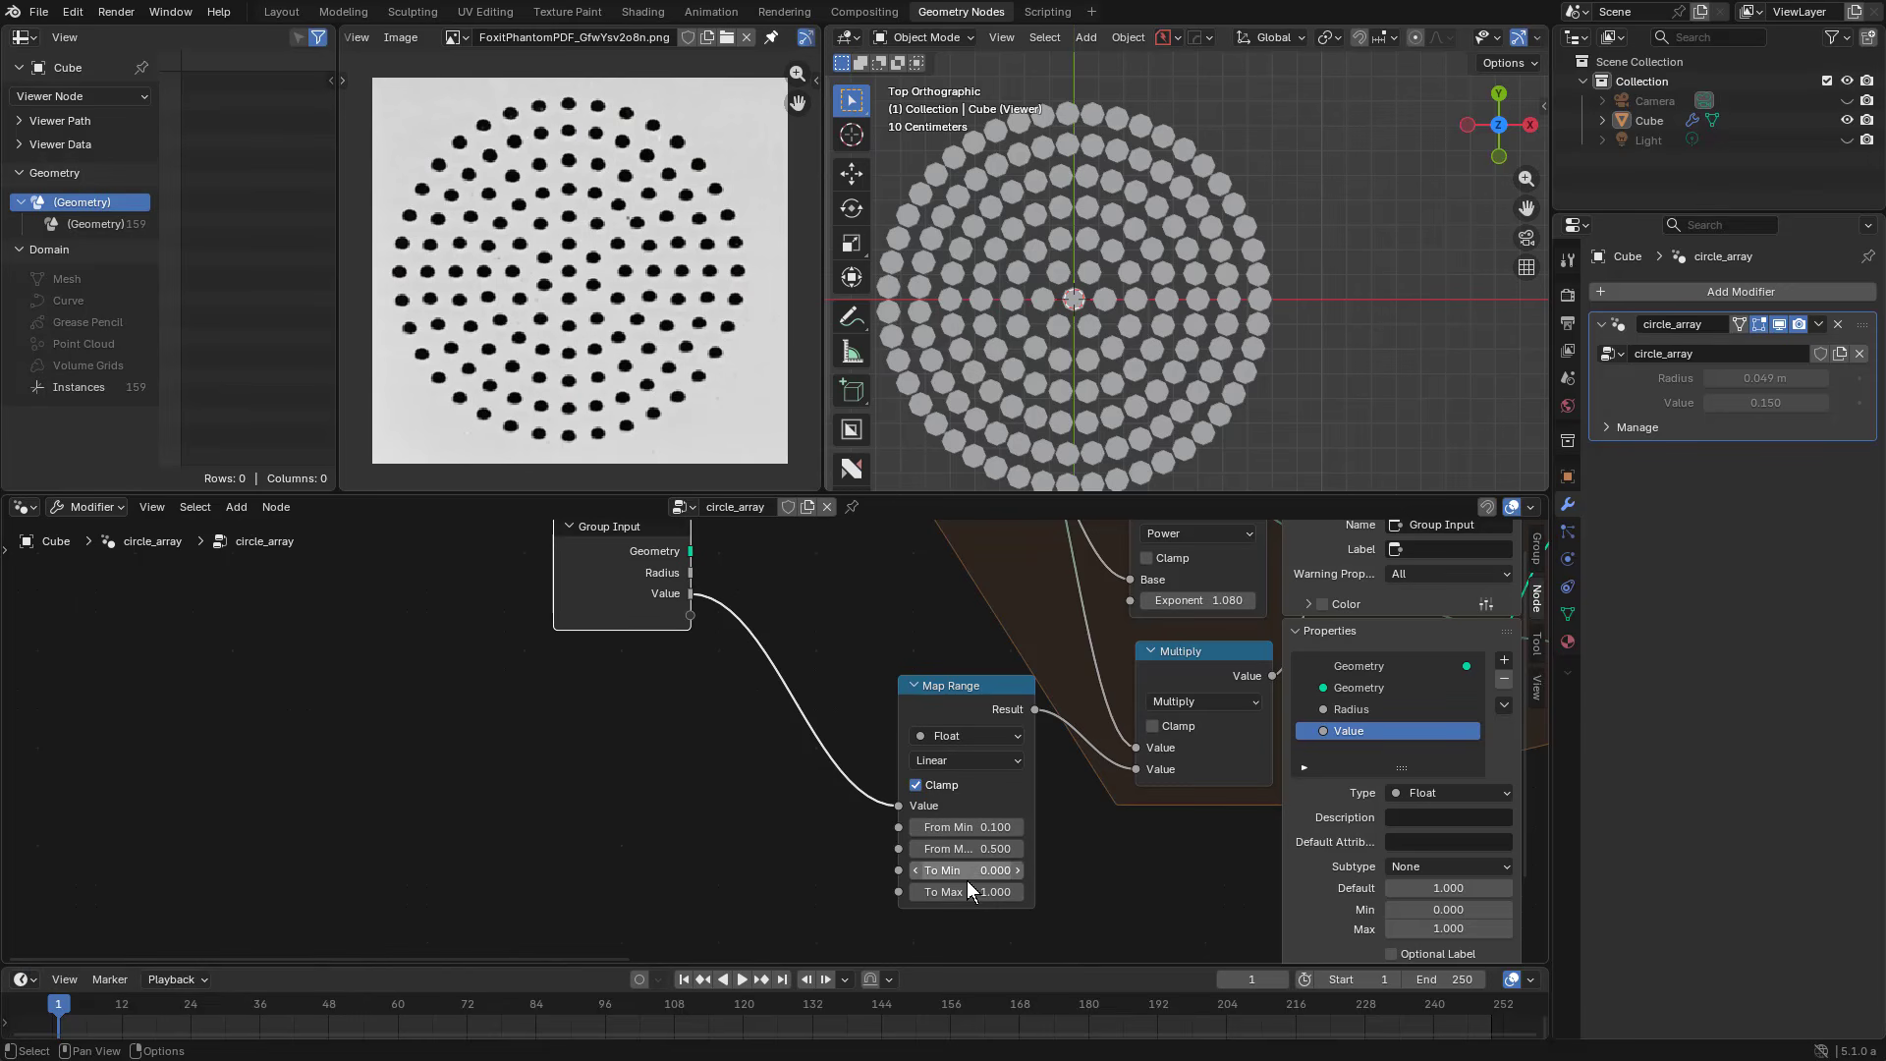
Step: Copy the Map Range's From values into its output range, setting To Min to 0.1 and To Max to 0.5
key("ctrl")
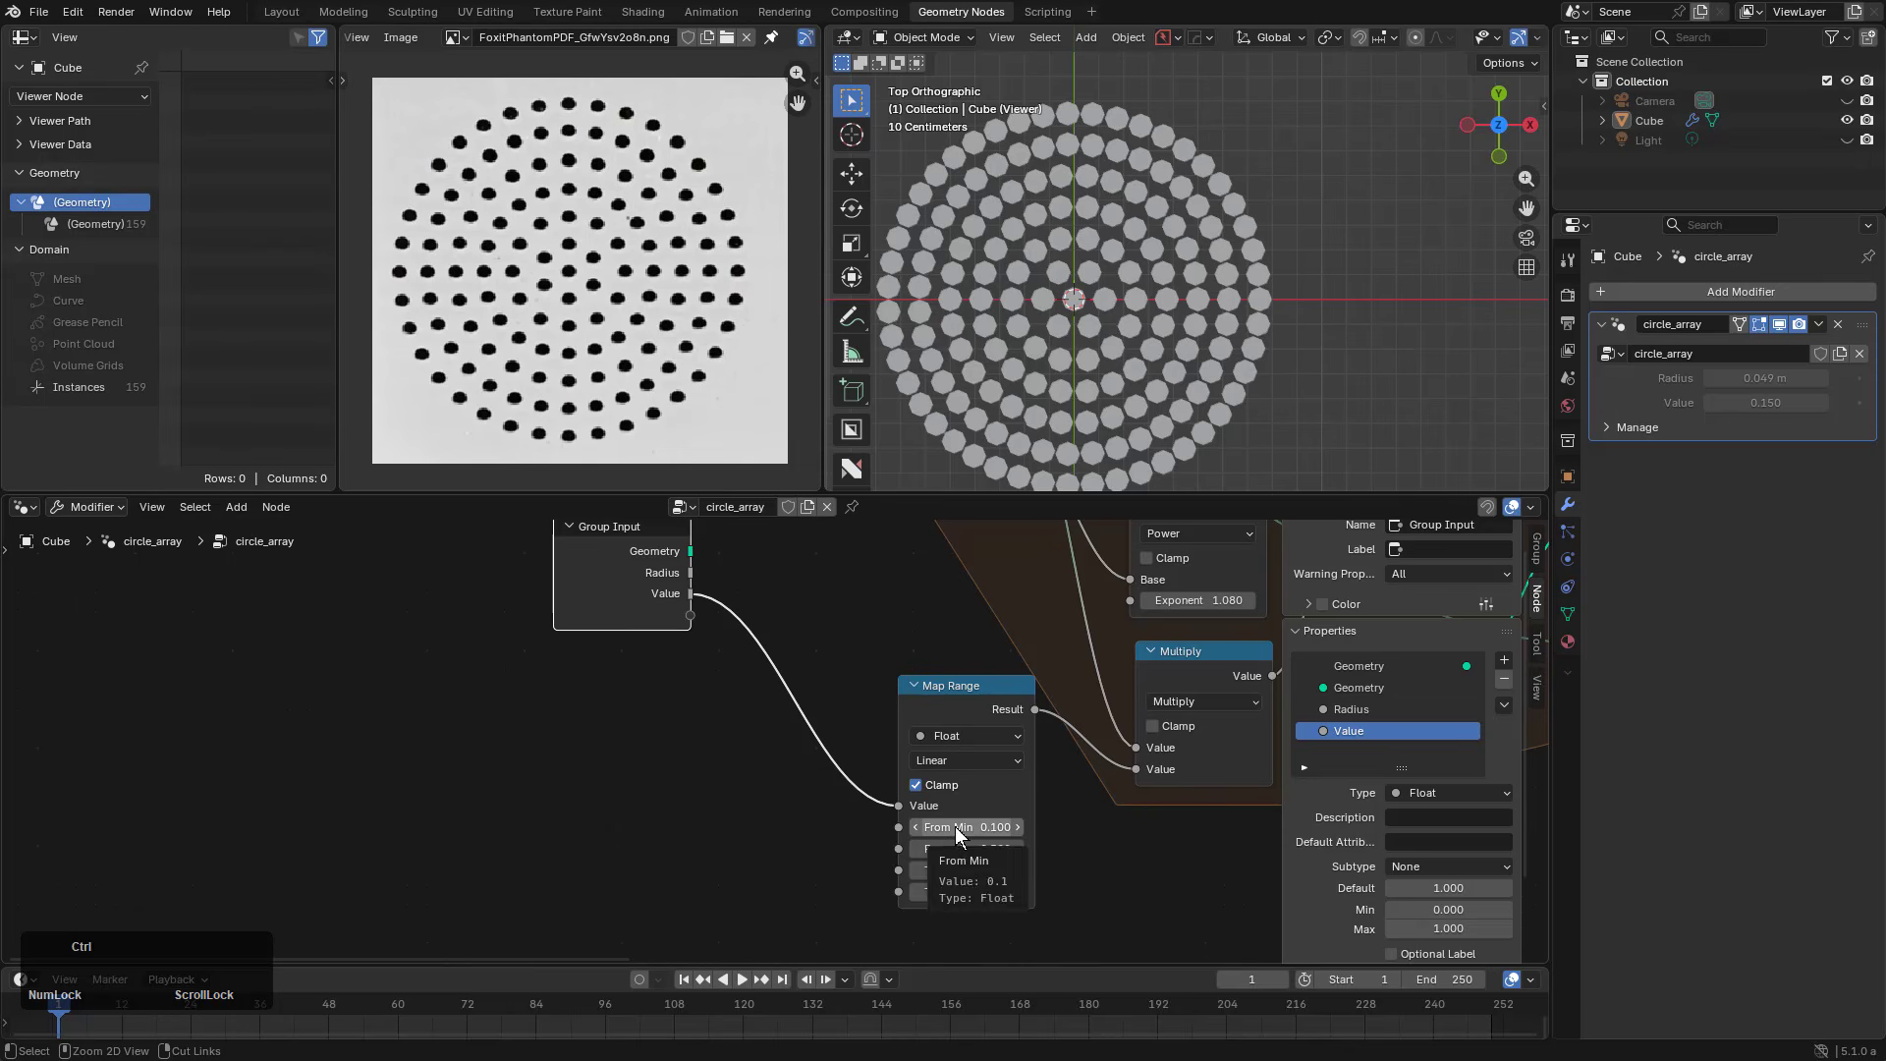
type("0.100")
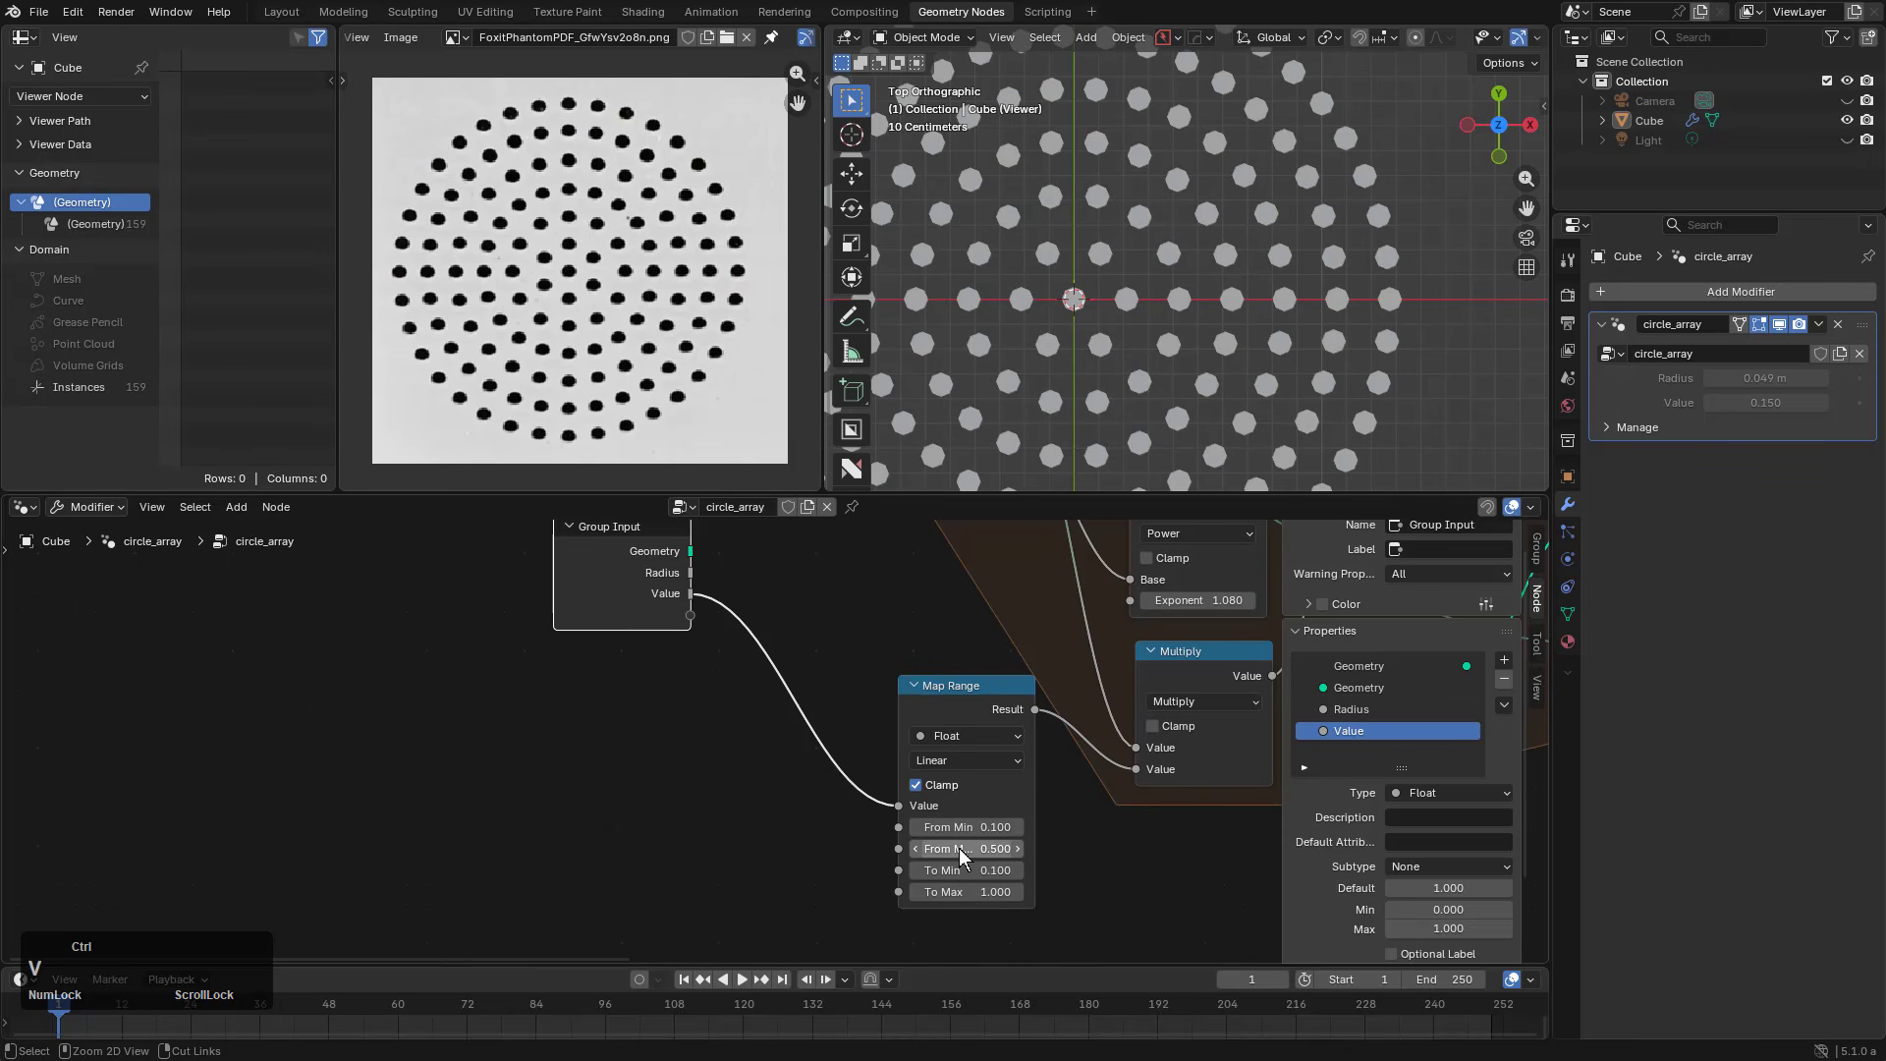
key("ctrl+c")
key("ctrl+v")
Step: Set the Map Range's From Min to 0 and From Max to 1, and the modifier's Value to 0.21
left_click(967, 827)
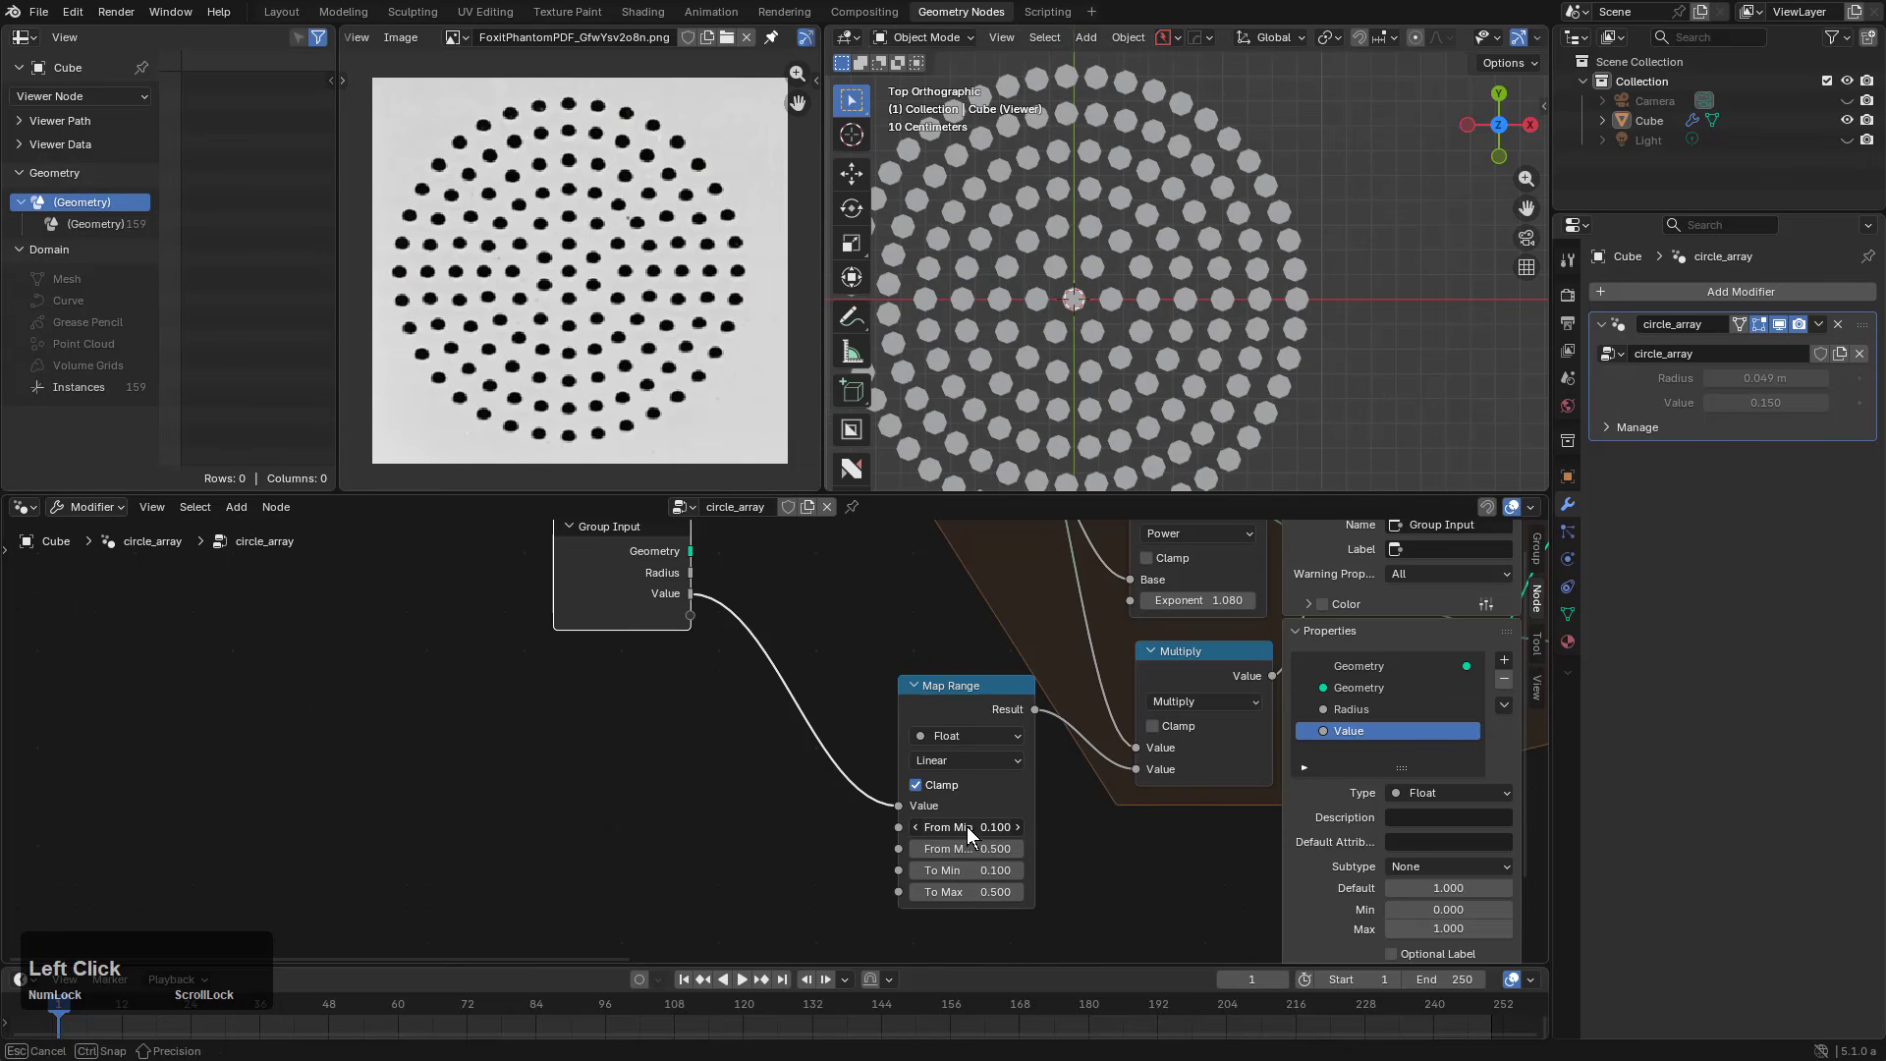
key("Tab")
key("shift+Tab")
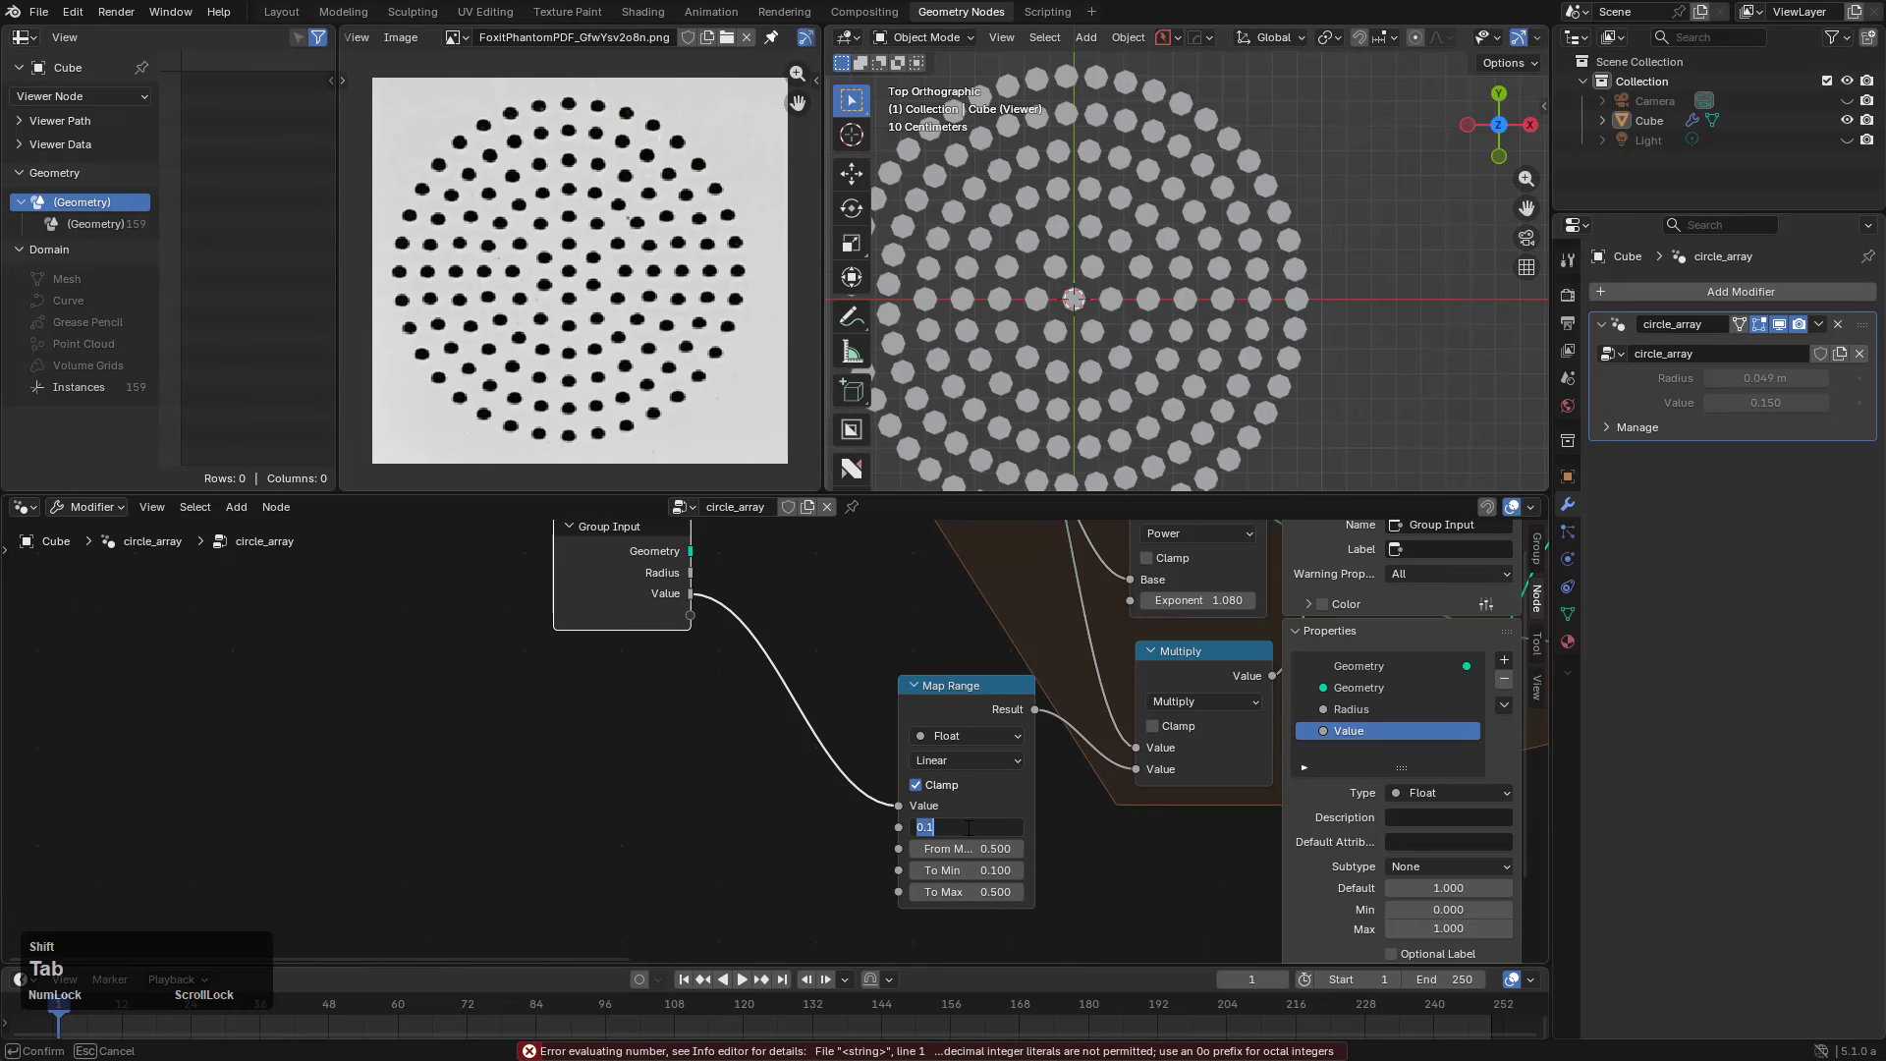
type("0")
key("Tab")
type("1")
key("KP_Enter")
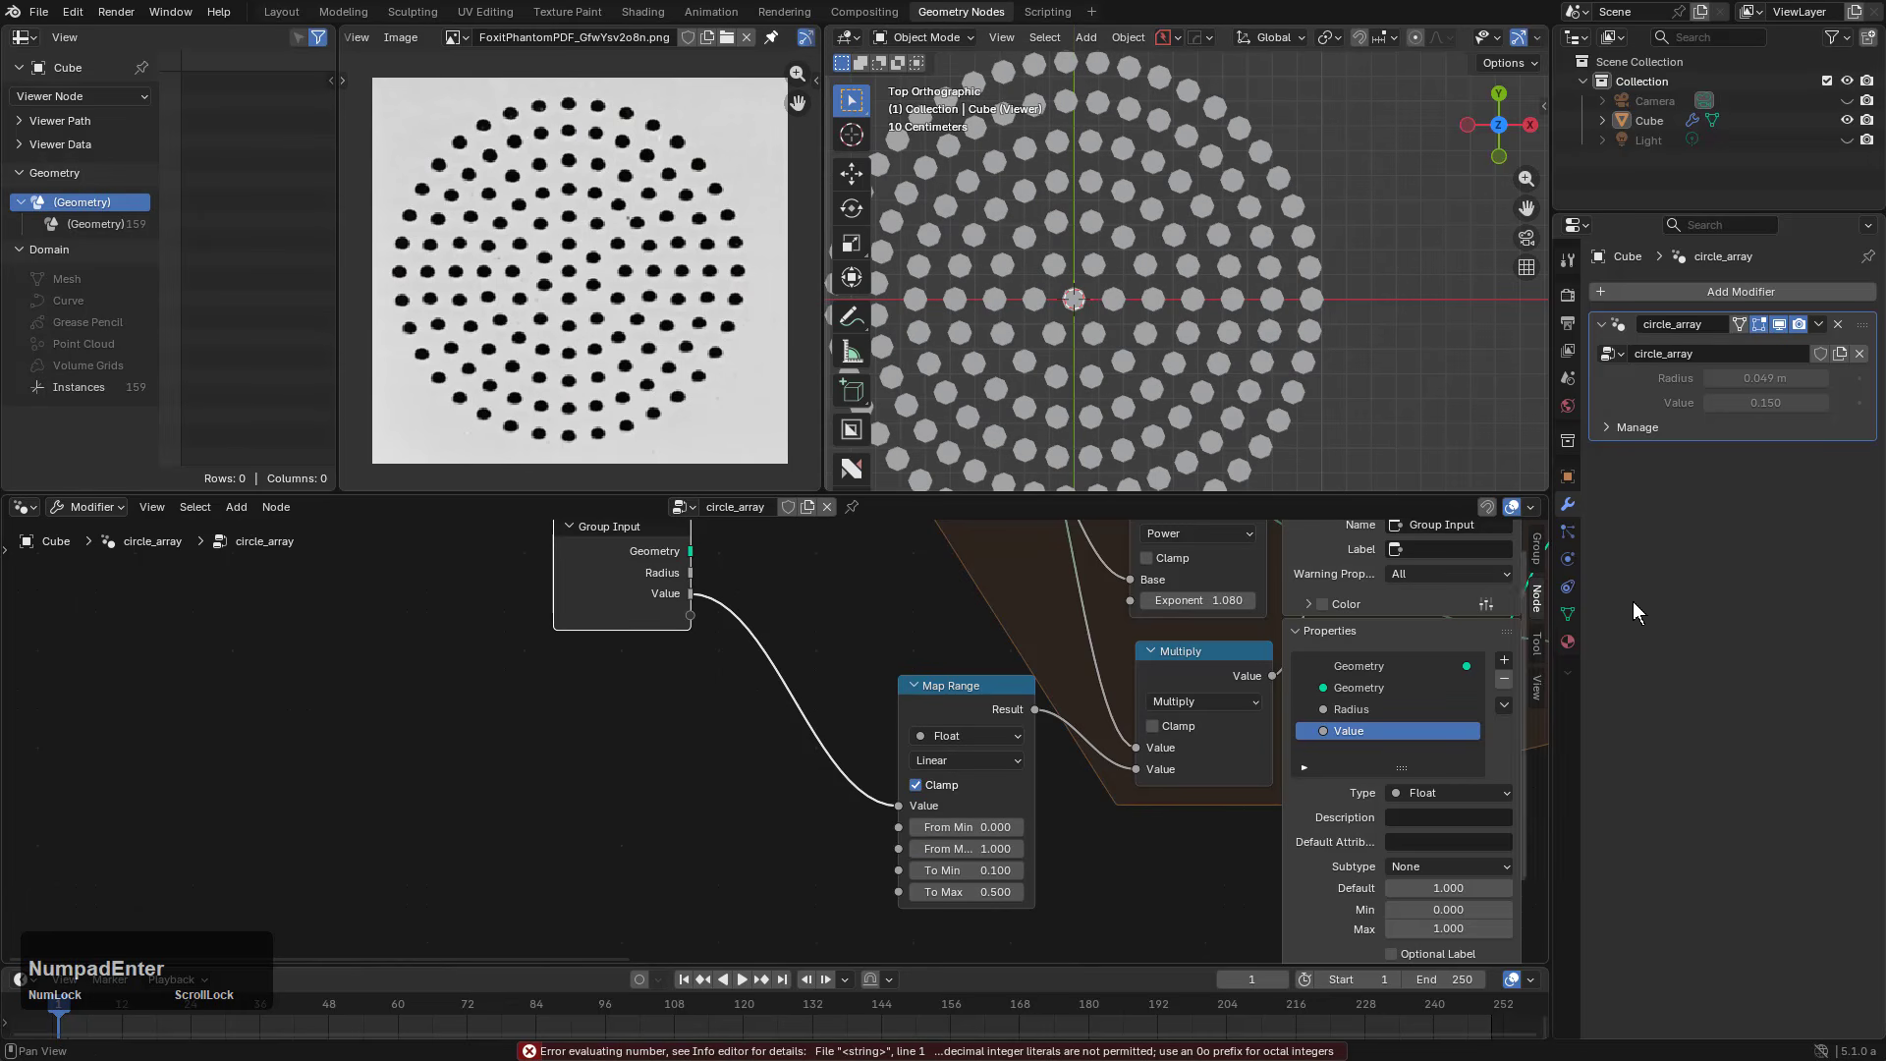
mouse_move(1790, 403)
left_mouse_down()
mouse_move(1867, 403)
mouse_move(1776, 403)
mouse_move(1867, 403)
mouse_move(1777, 402)
mouse_move(1795, 403)
left_mouse_up()
Step: Reposition the Group Input node, expose the Repeat node's Iterations as a group input, and try it in the modifier
scroll(1034, 745, "down", 3)
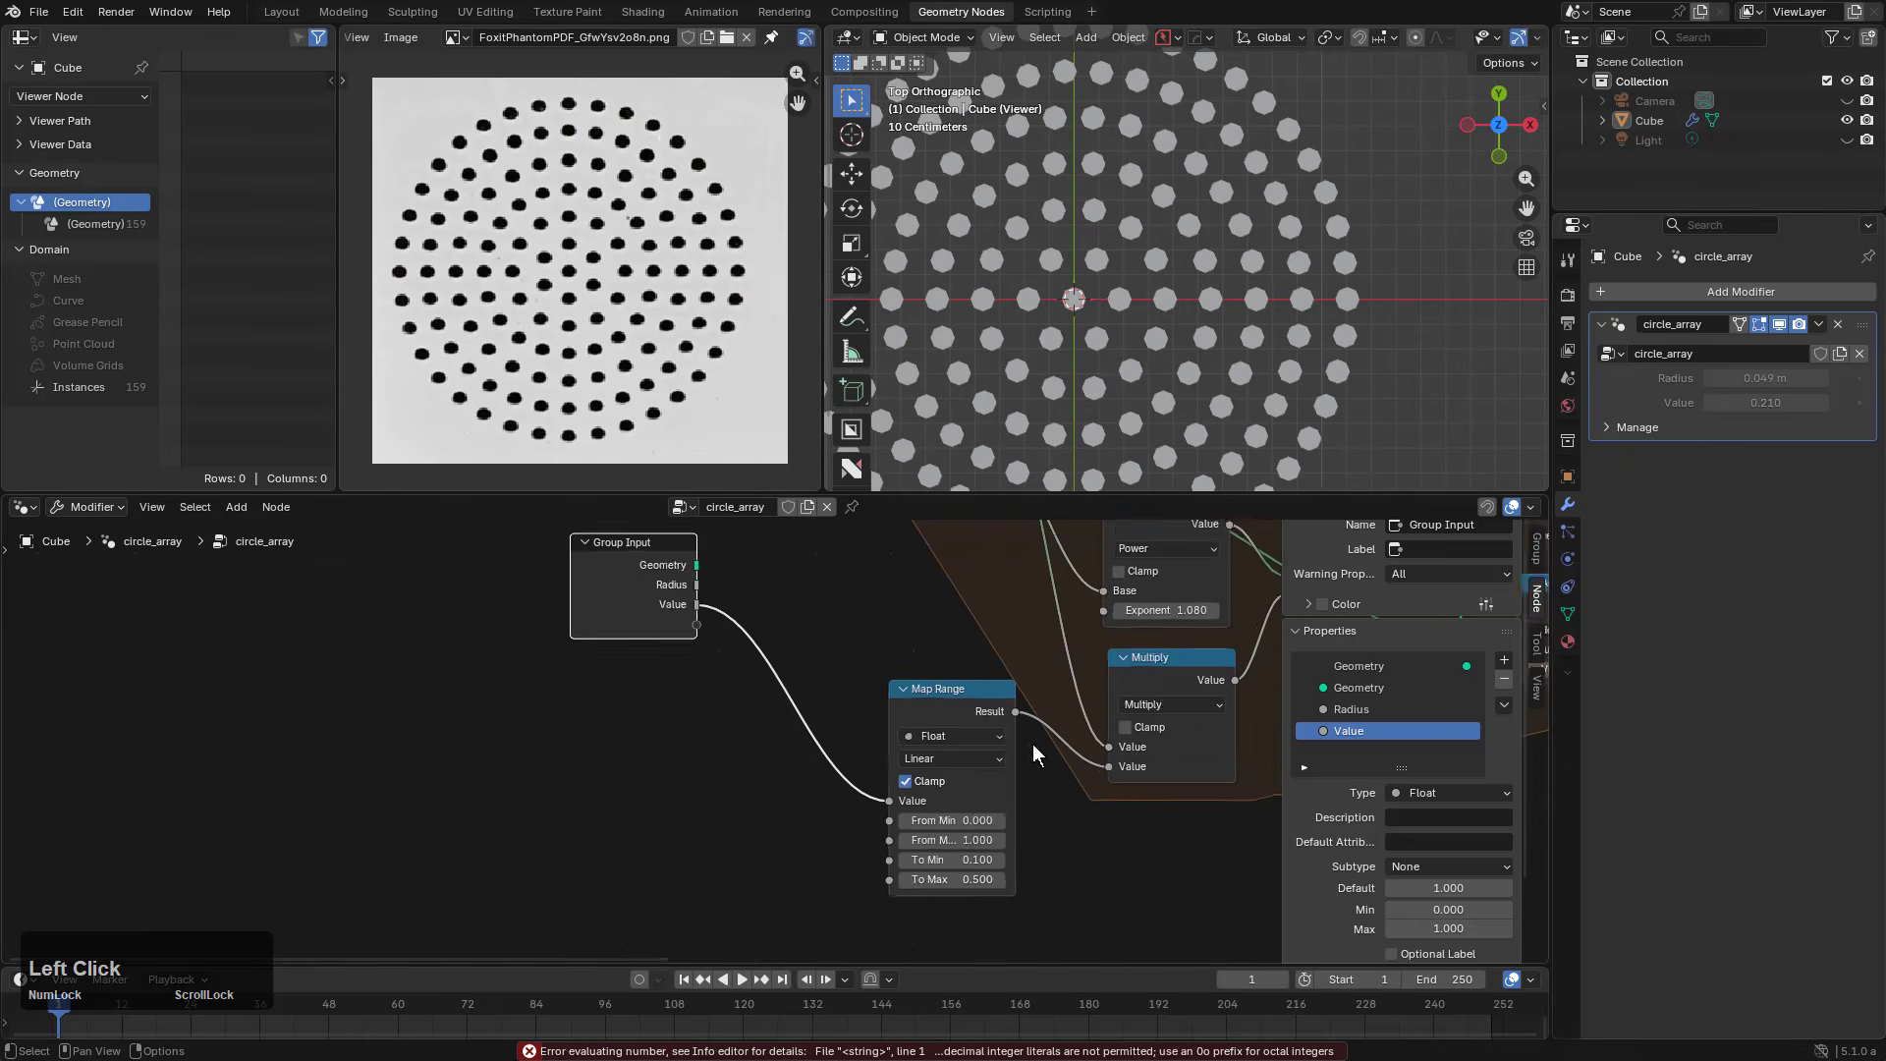
middle_click_drag(943, 584, 970, 769)
left_click_drag(664, 792, 620, 727)
scroll(776, 688, "up", 2)
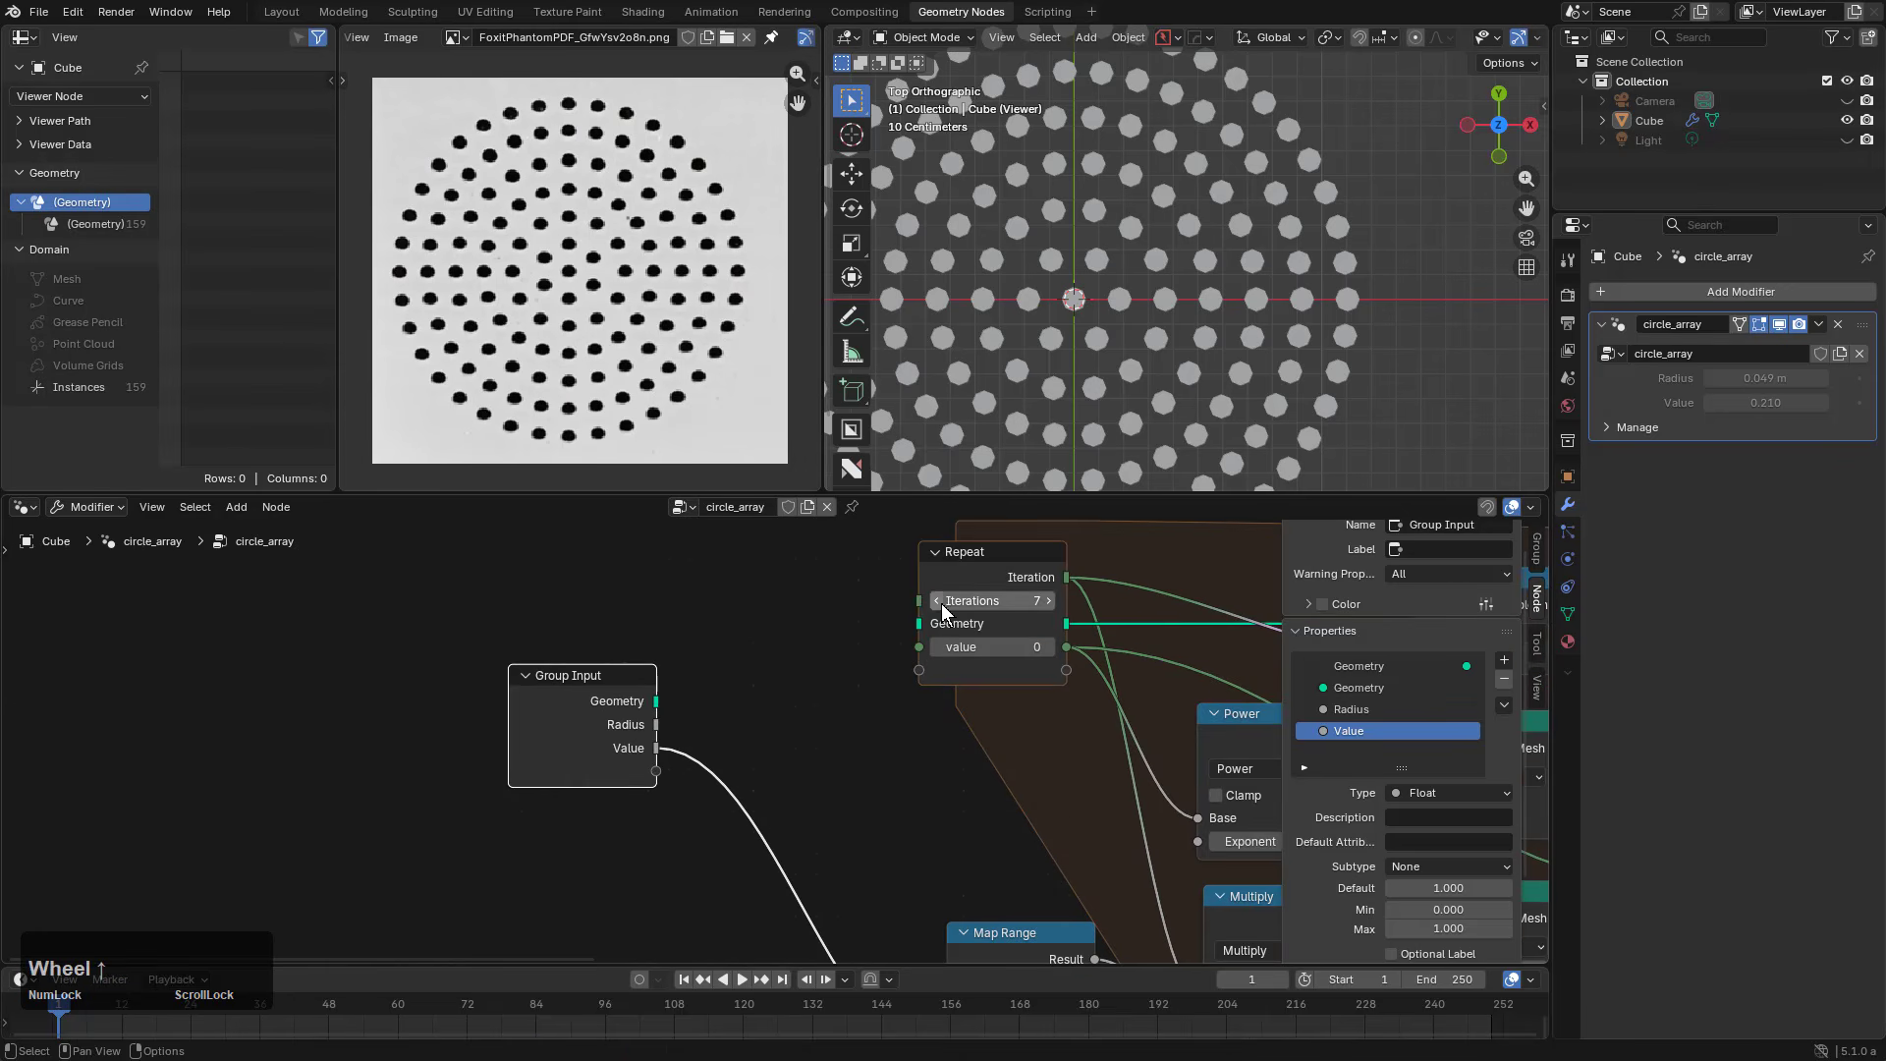
left_click_drag(920, 600, 656, 772)
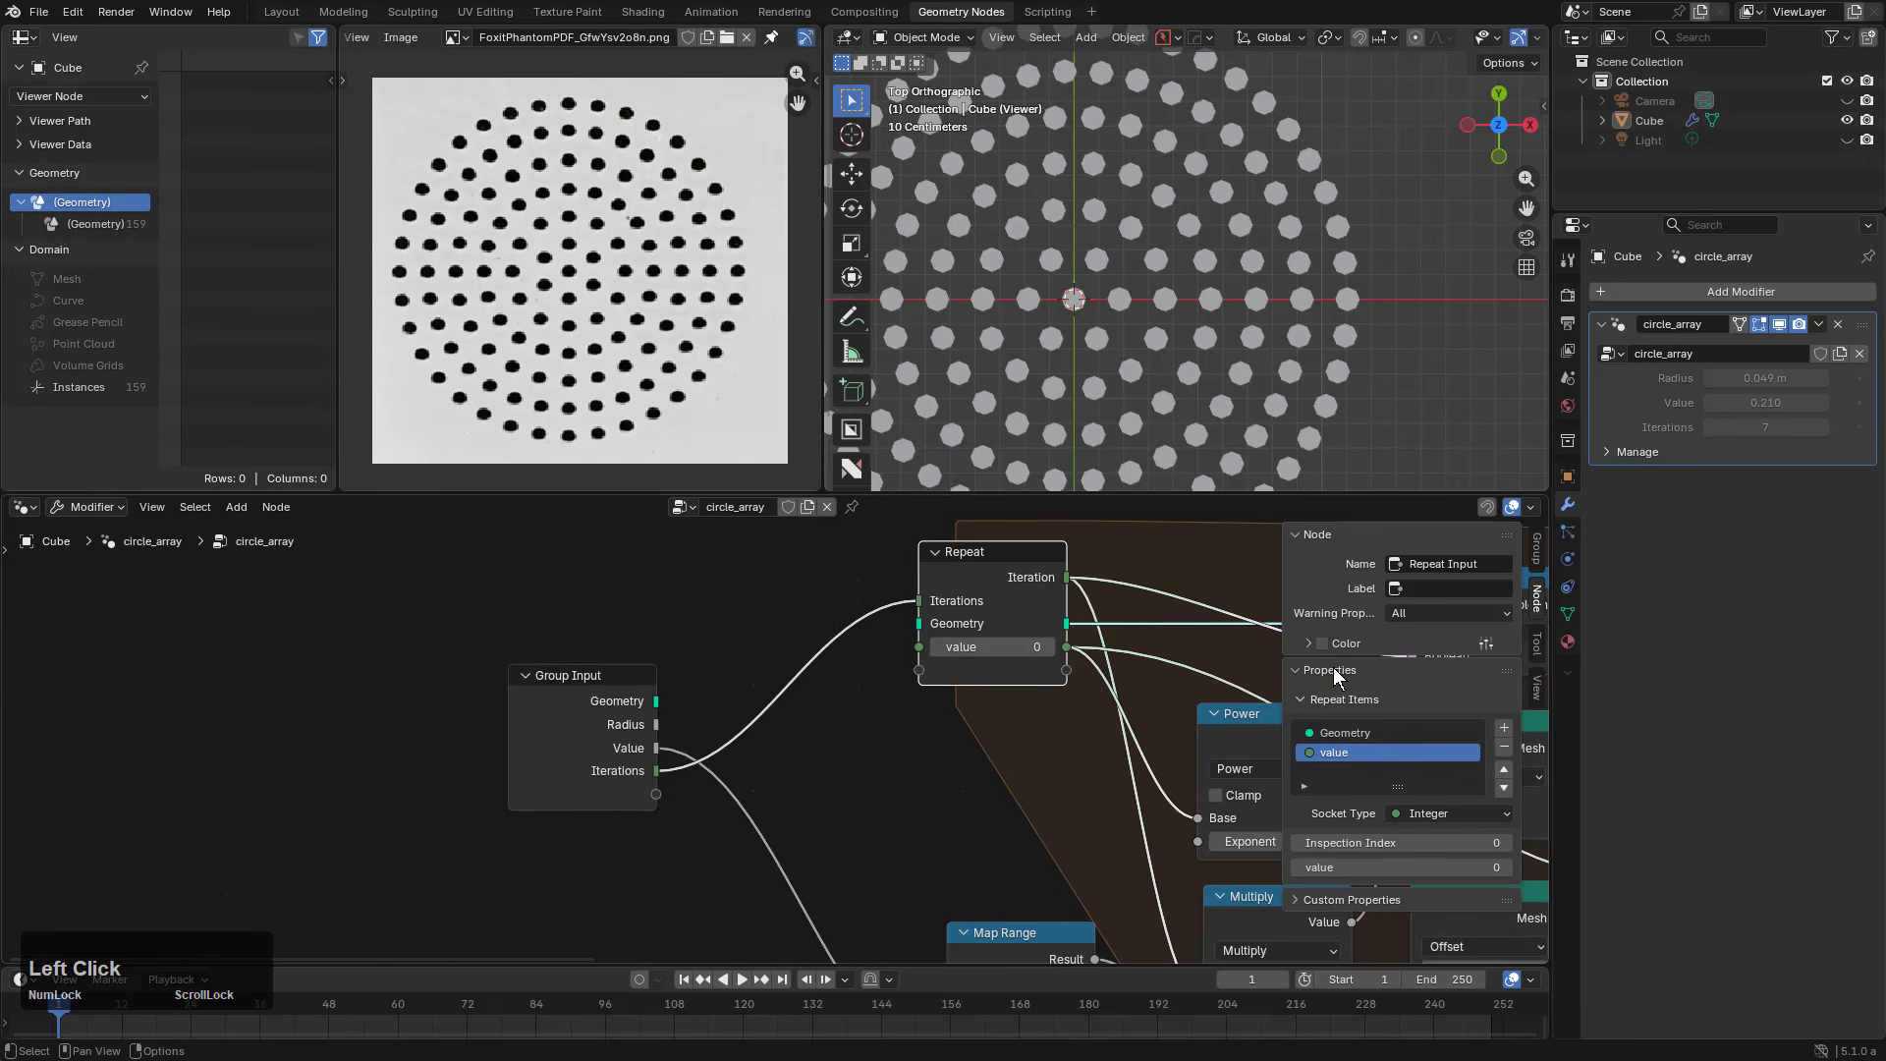
left_click_drag(1710, 426, 1769, 430, "shift")
Step: Move the existing Map Range node down and add a second Map Range node above it, beside the Power node
middle_click_drag(1023, 738, 785, 648)
left_click_drag(1040, 759, 953, 745, "shift")
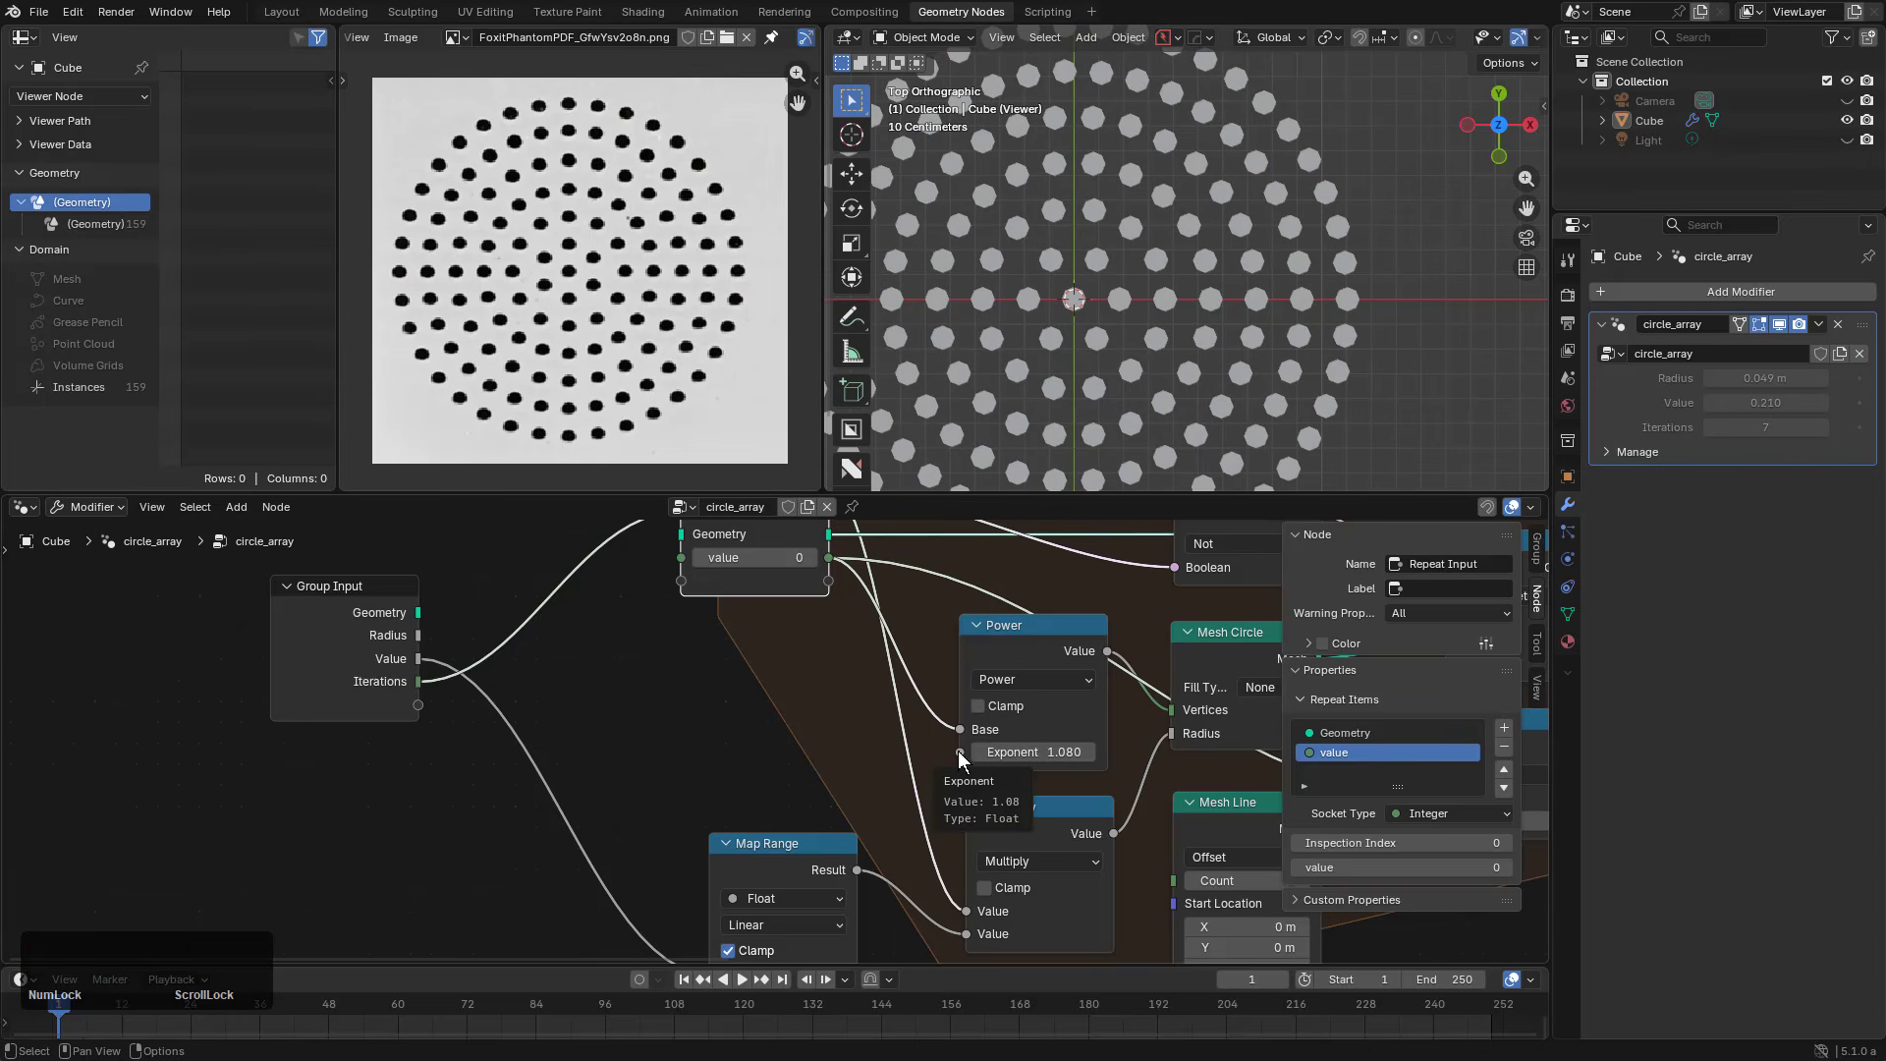
scroll(889, 786, "down", 1)
middle_click_drag(789, 838, 875, 765)
left_click_drag(874, 765, 831, 846)
key("shift+a")
left_click(834, 615)
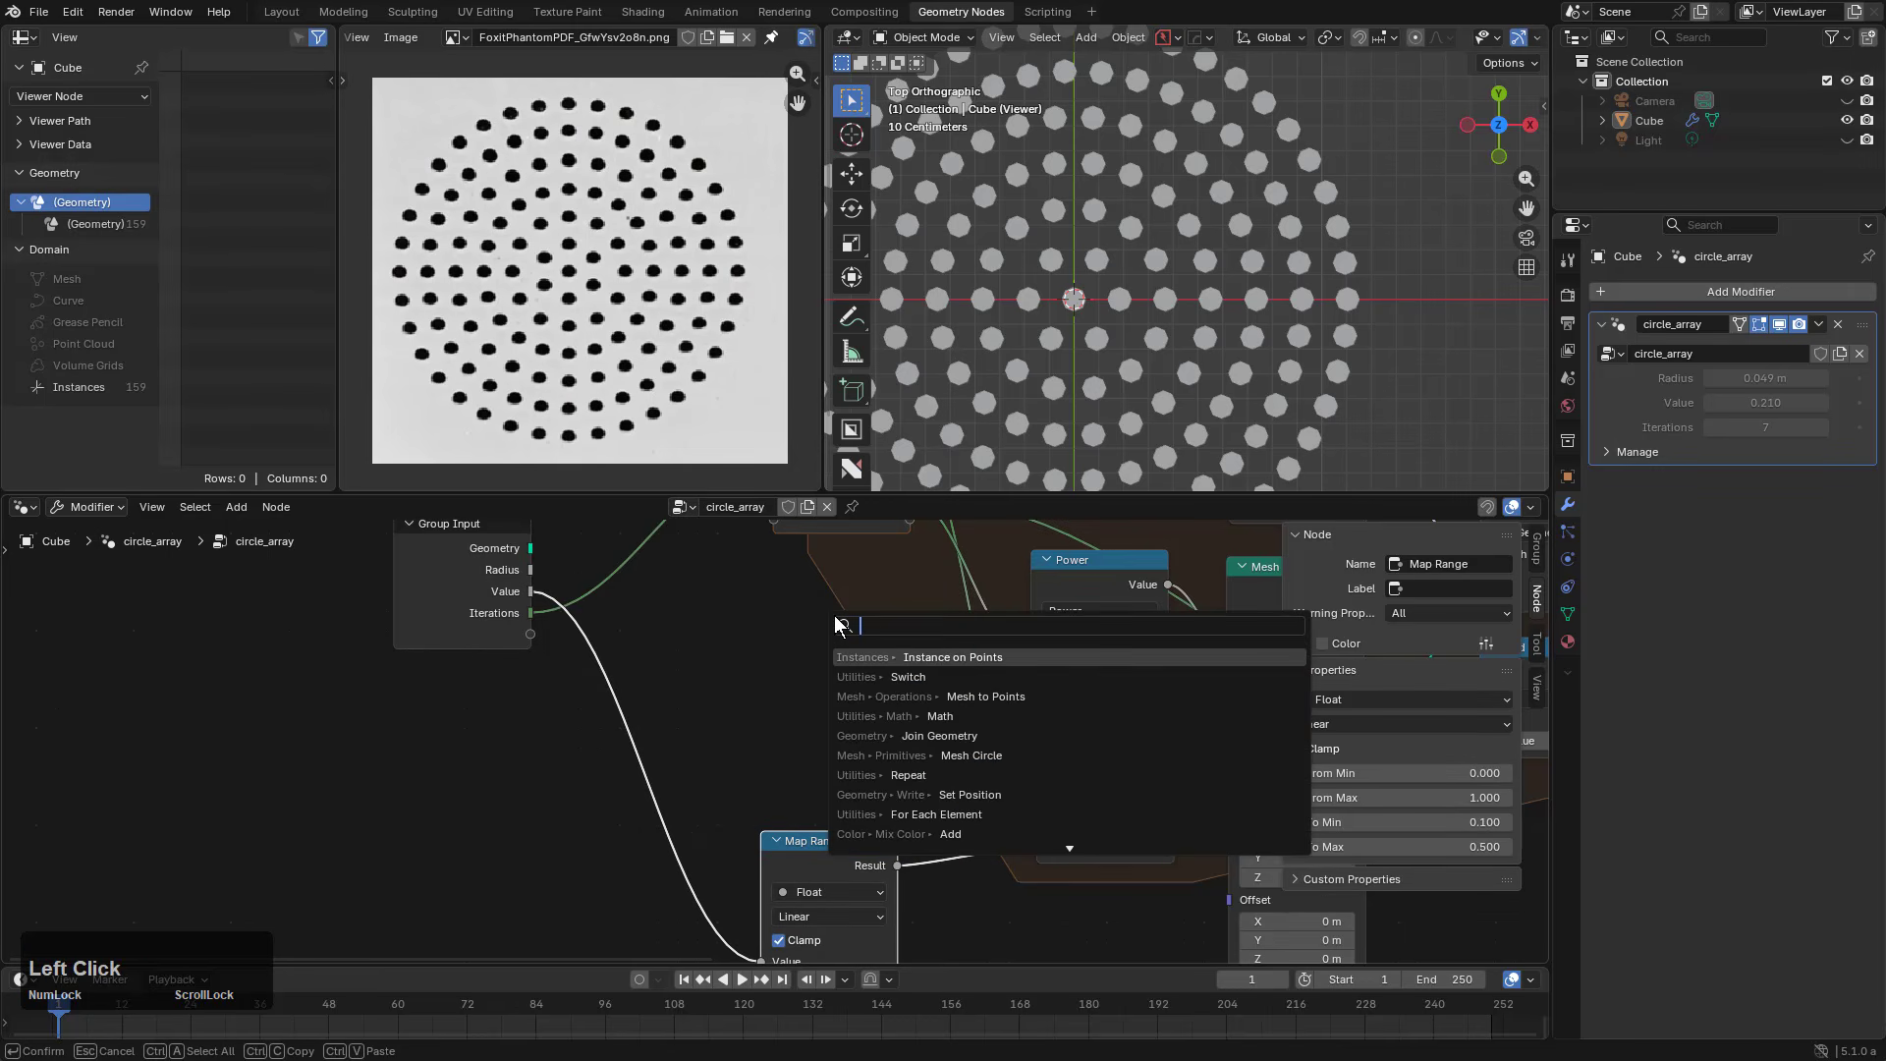
type("map r")
key("Return")
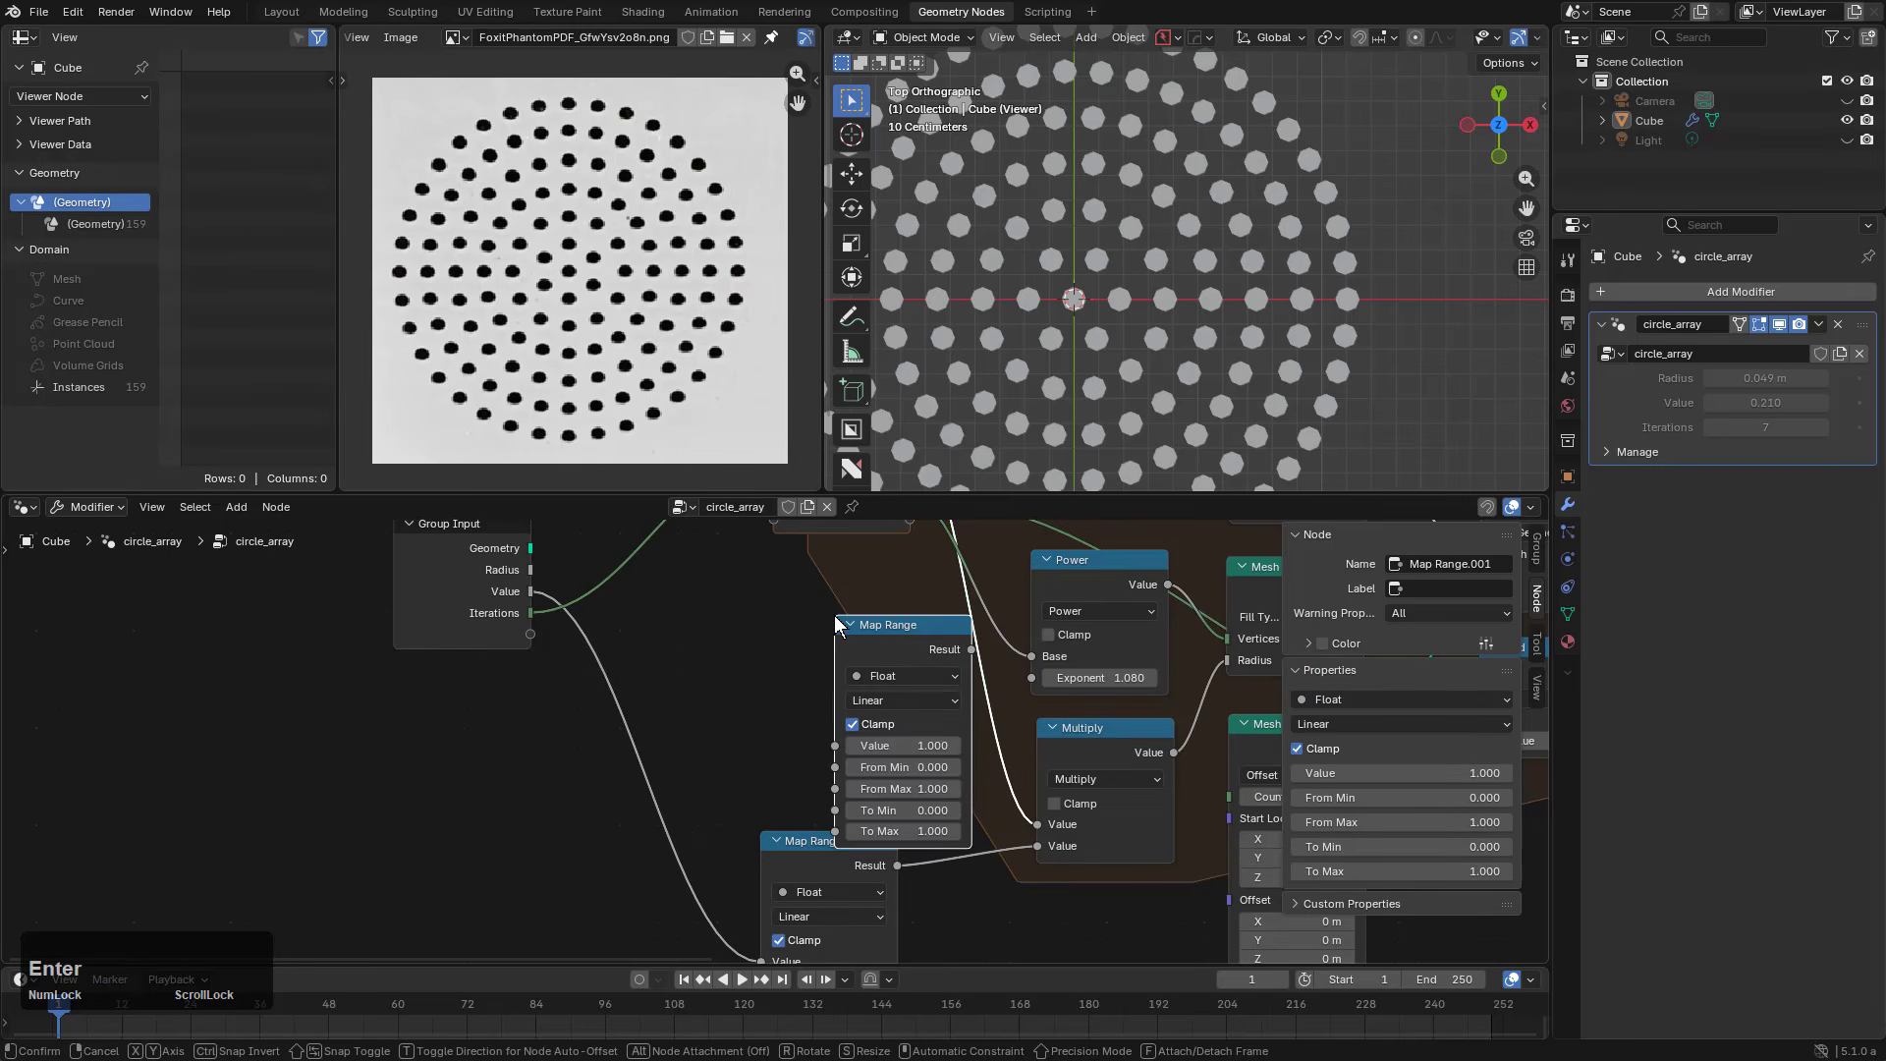
left_click(788, 622)
left_click(827, 863)
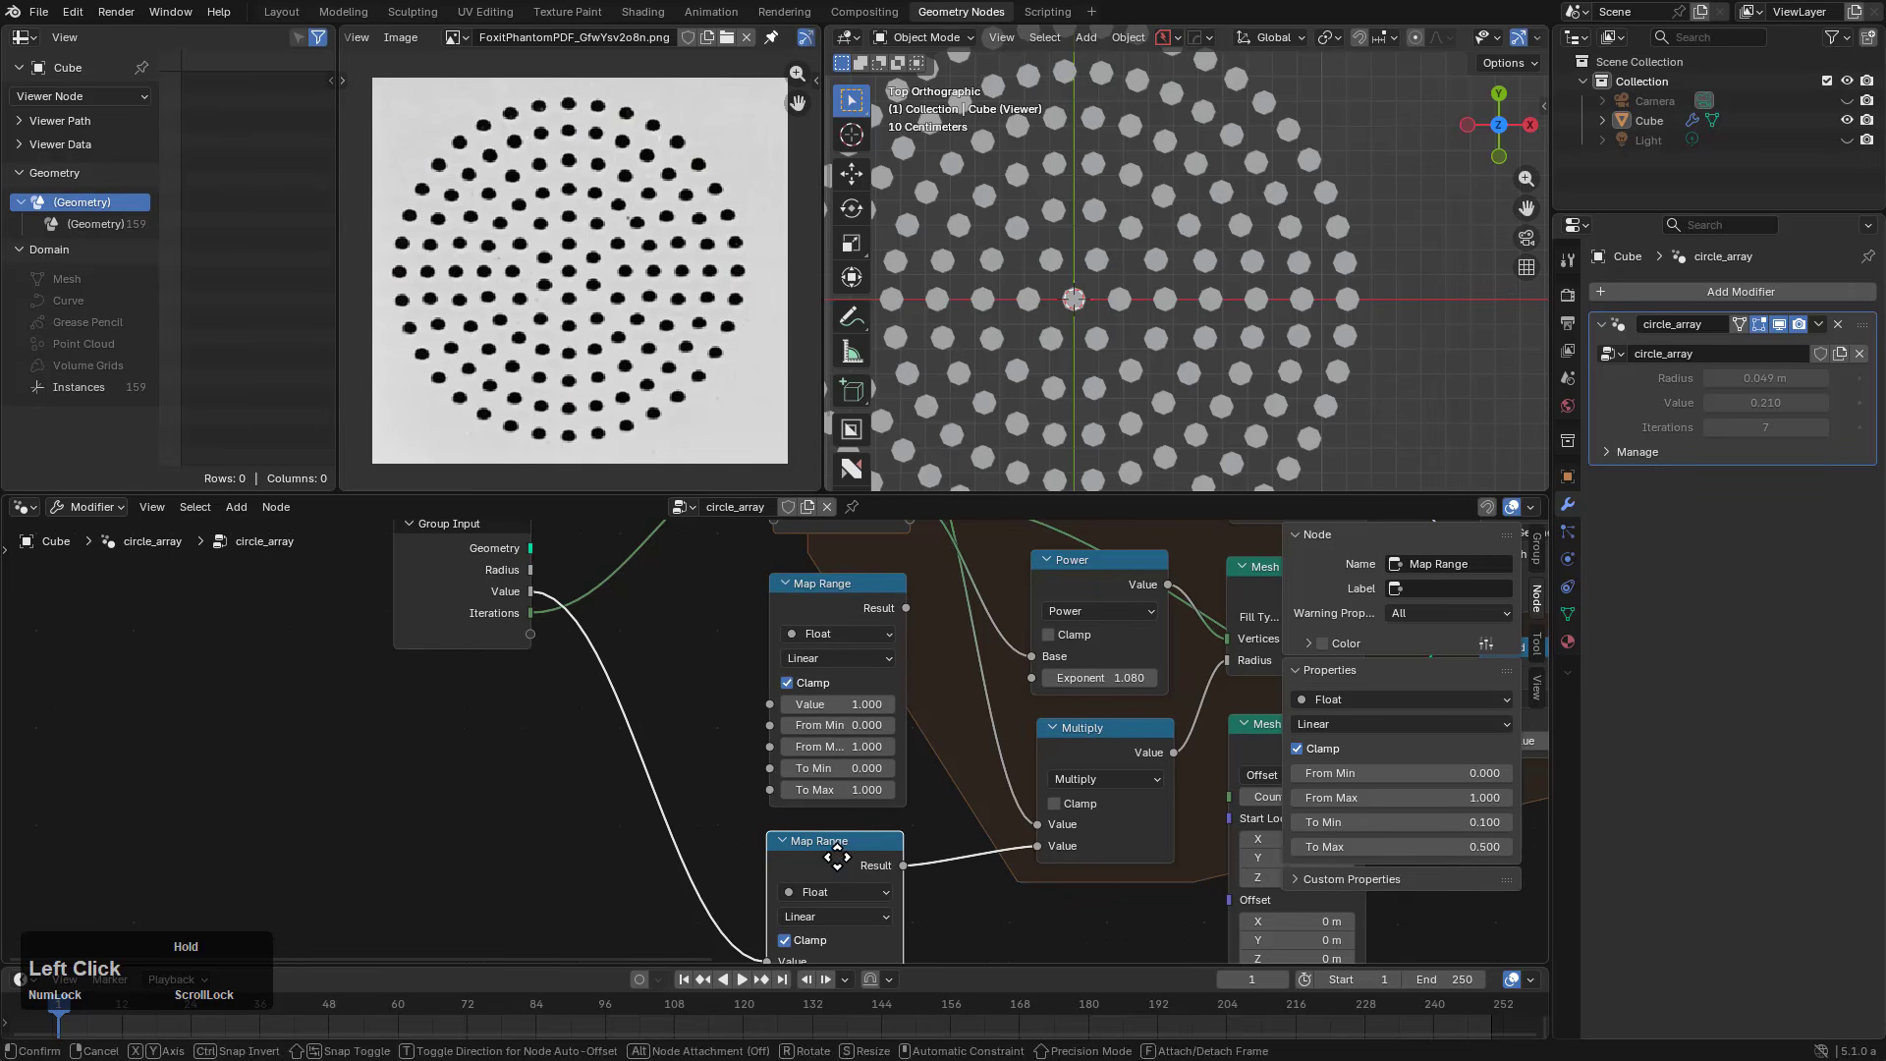
Step: Try a higher Exponent on the Power node and set the upper Map Range's To Min to 1.3
scroll(1081, 721, "up", 2)
key("ctrl+c")
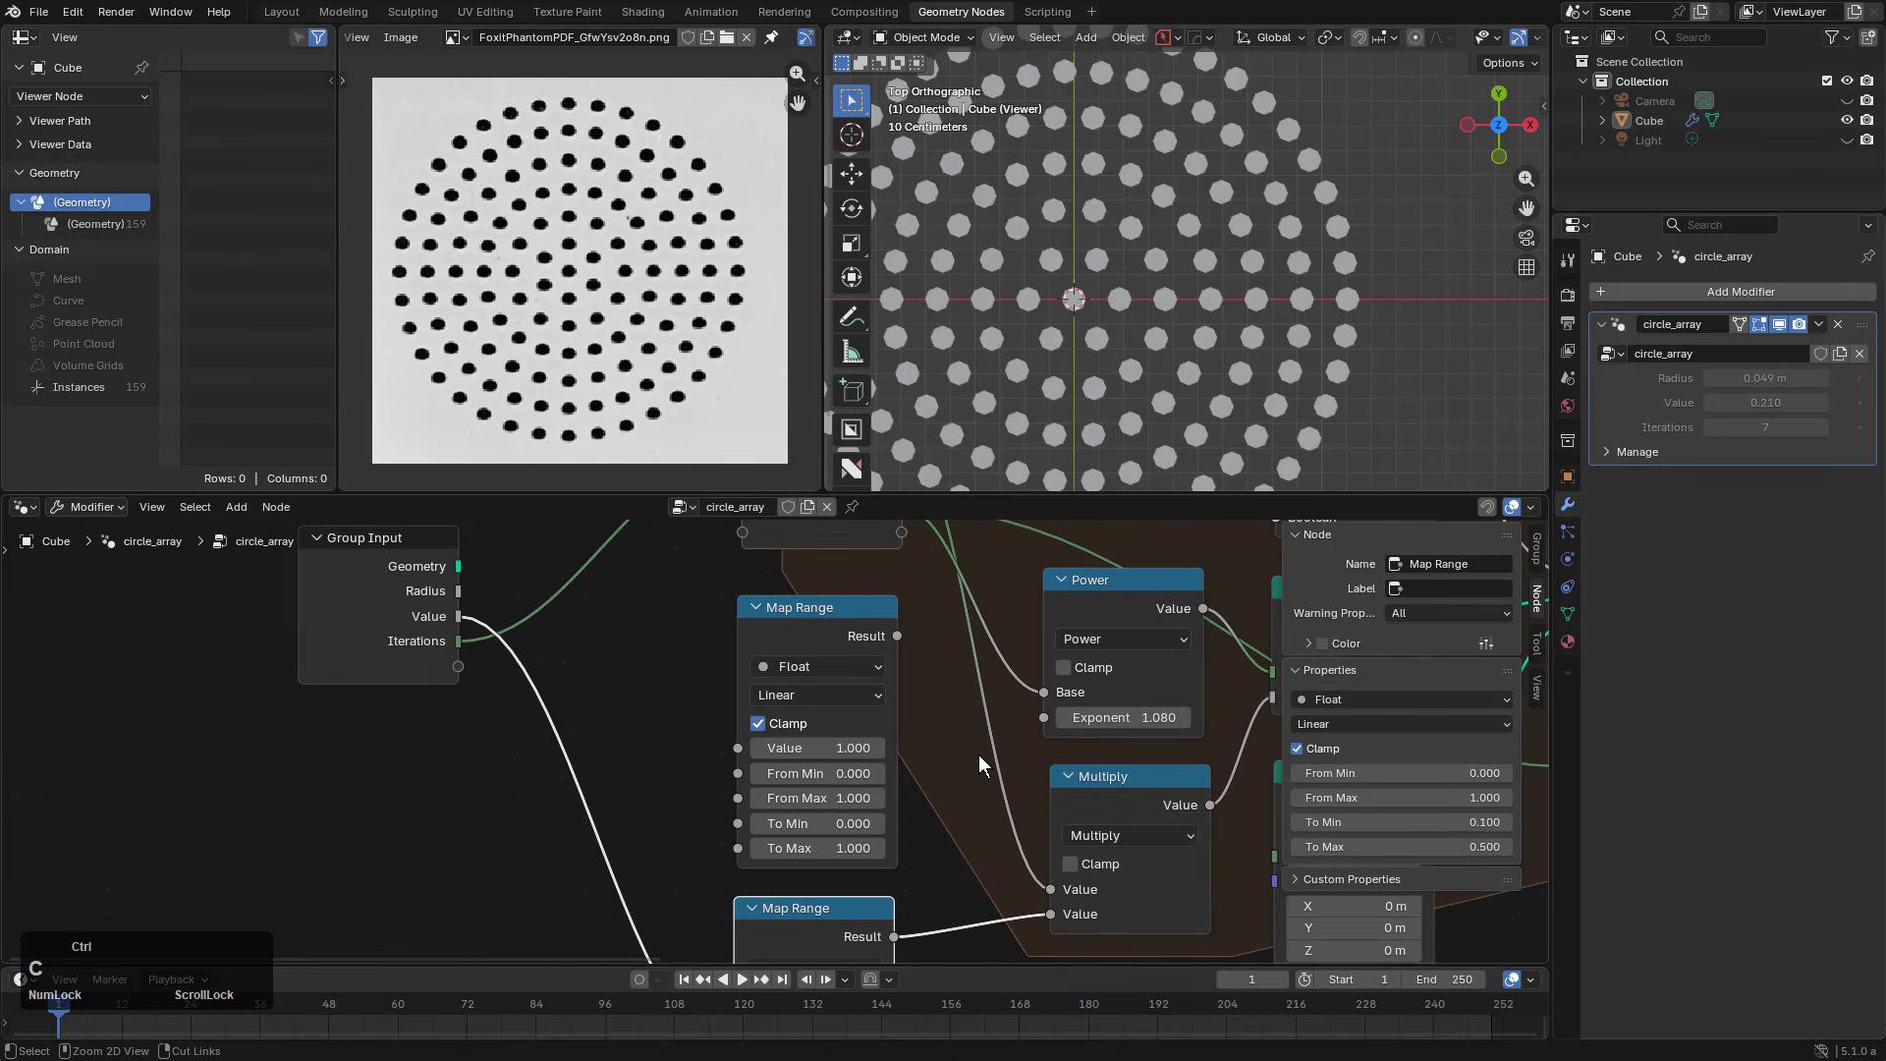
key("ctrl+v")
left_click_drag(1122, 717, 1079, 710, "shift")
left_click(817, 823)
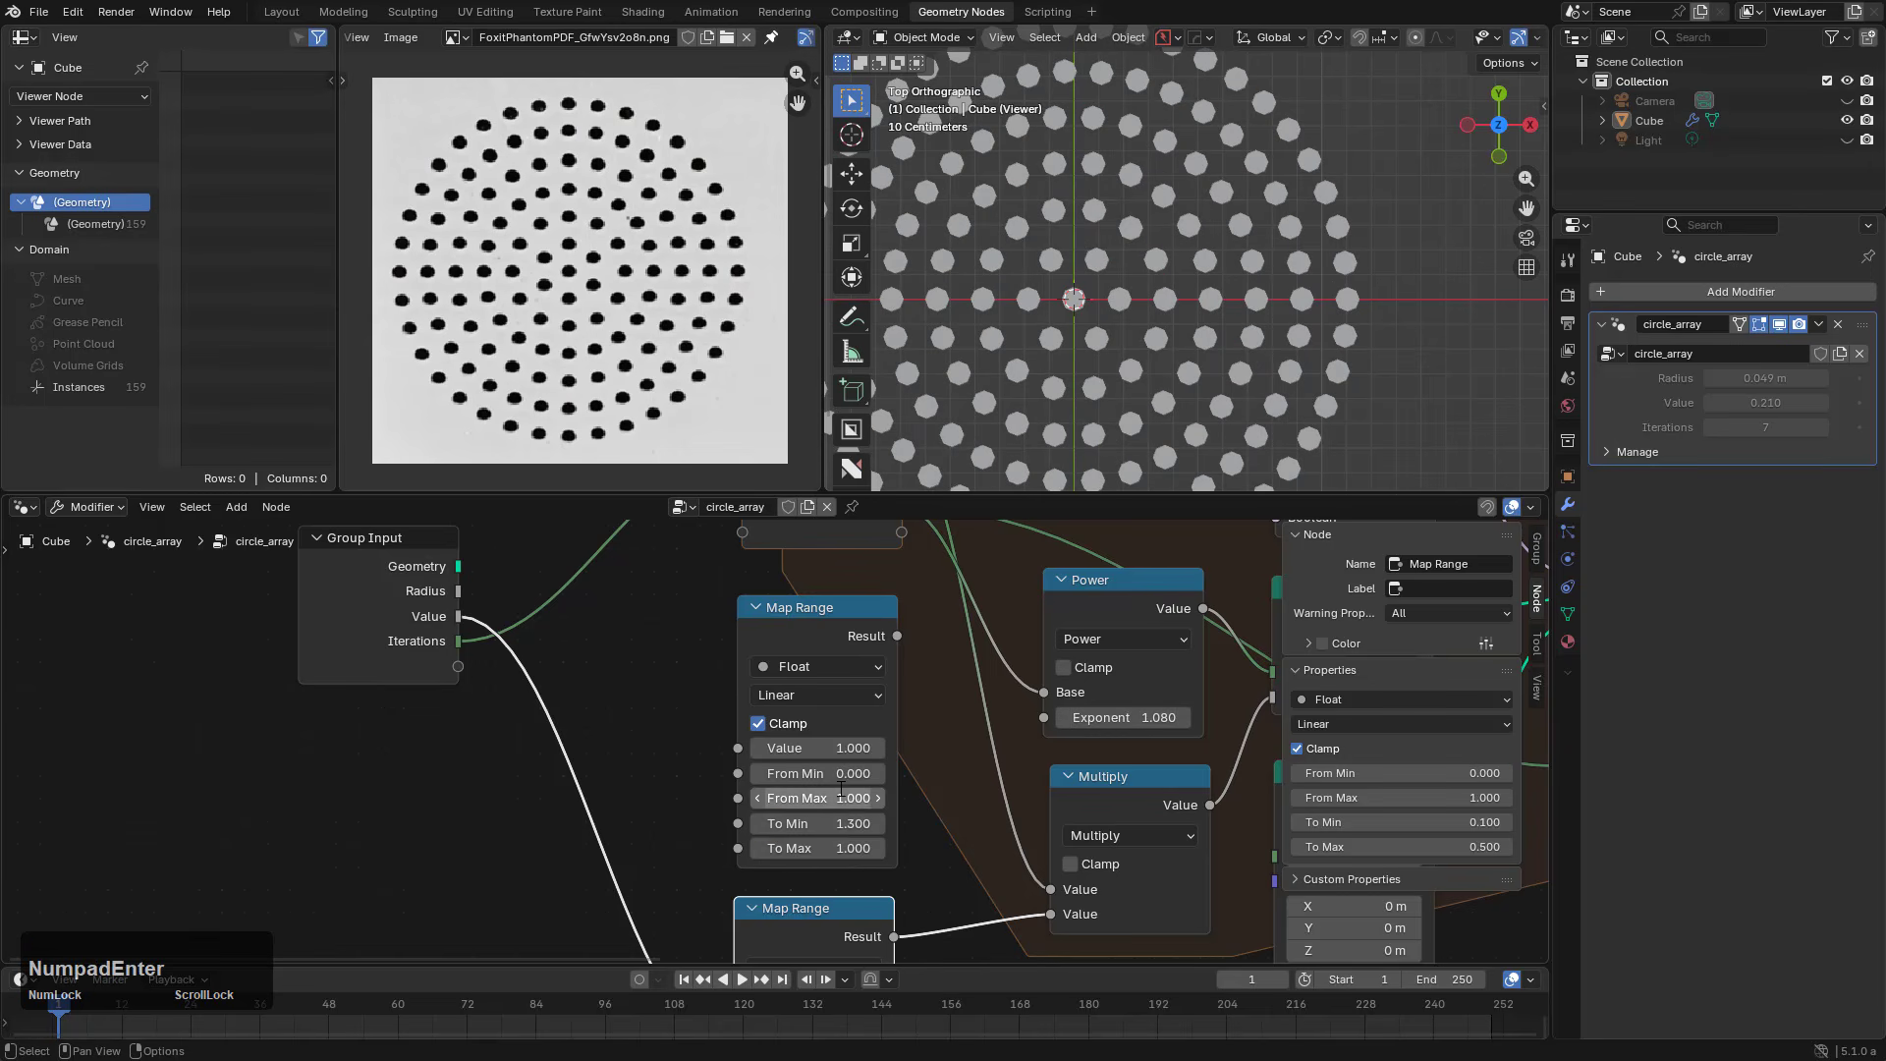
key("KP_Enter")
Step: Try lowering the Power node's Exponent to 0.88 and copy that value into the upper Map Range's To Max
mouse_move(1099, 718)
left_mouse_down("shift")
mouse_move(1052, 718)
mouse_move(1076, 718)
left_mouse_up("shift")
key("ctrl+c")
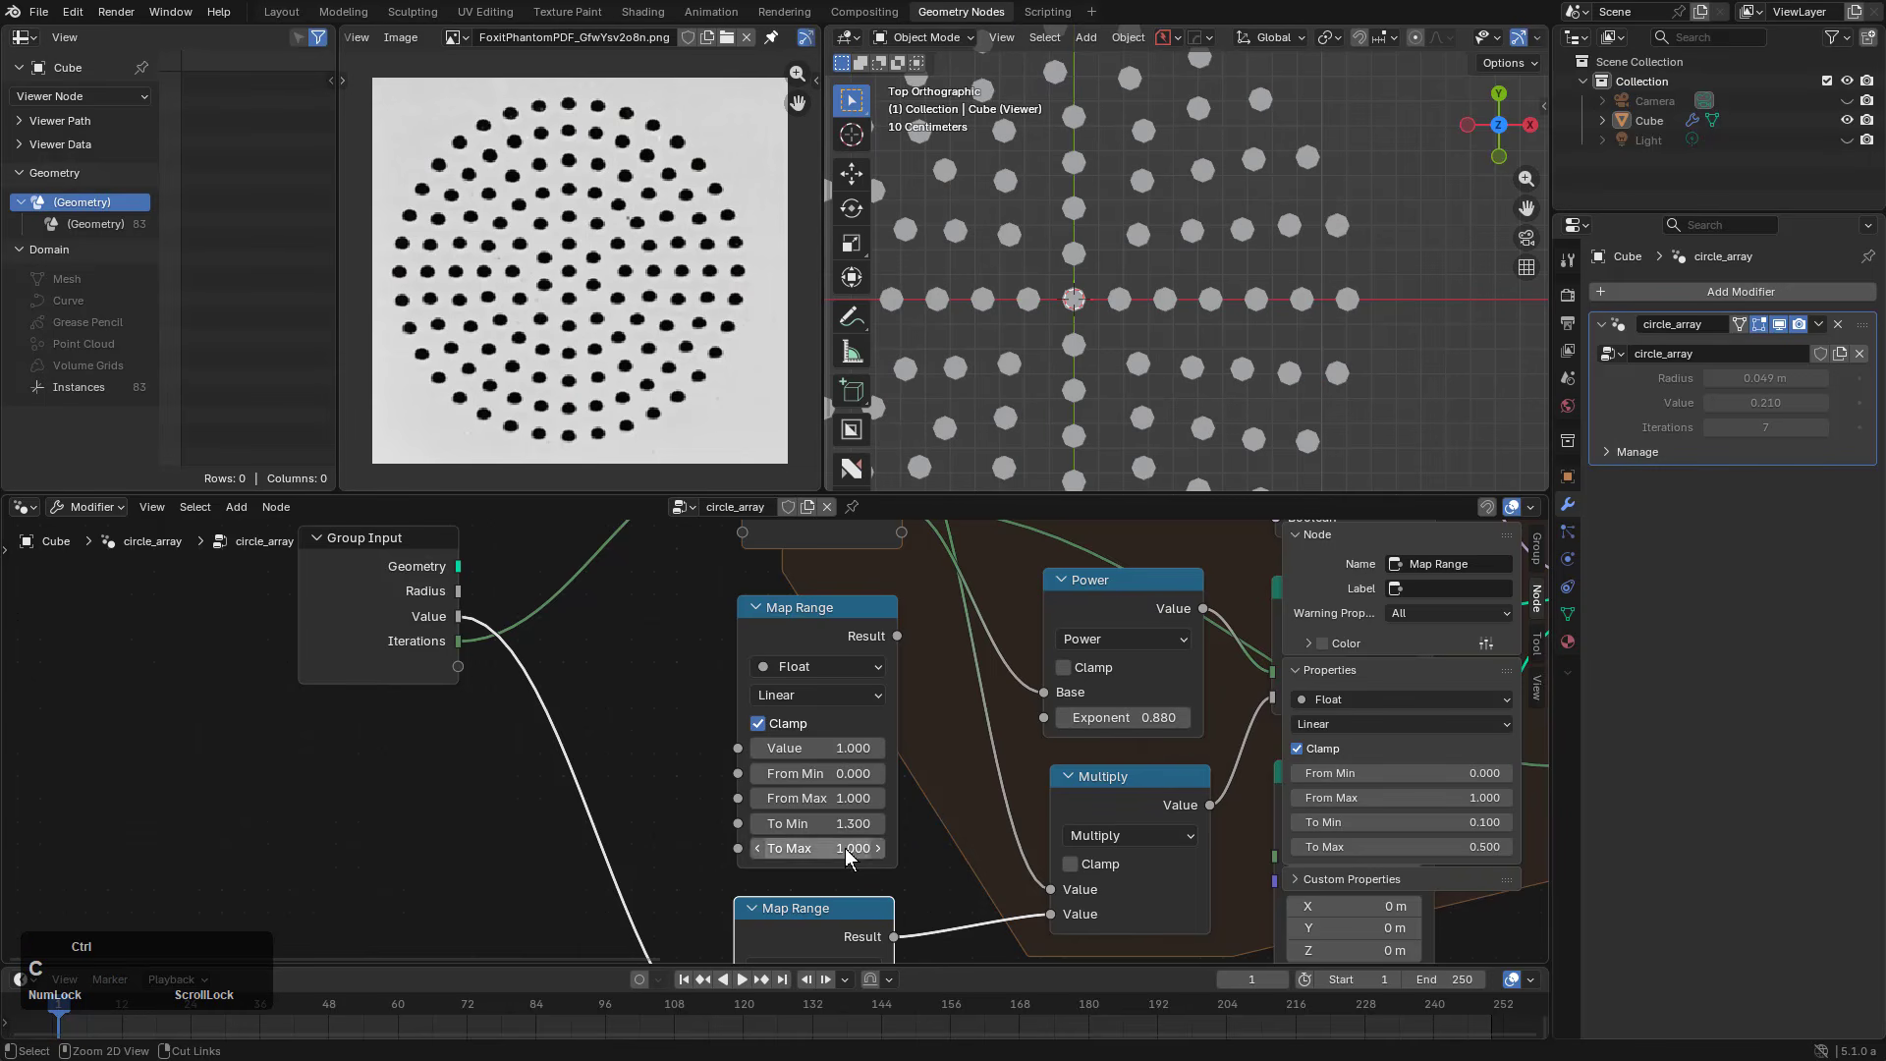
key("ctrl+v")
scroll(1106, 709, "up", 2, "ctrl")
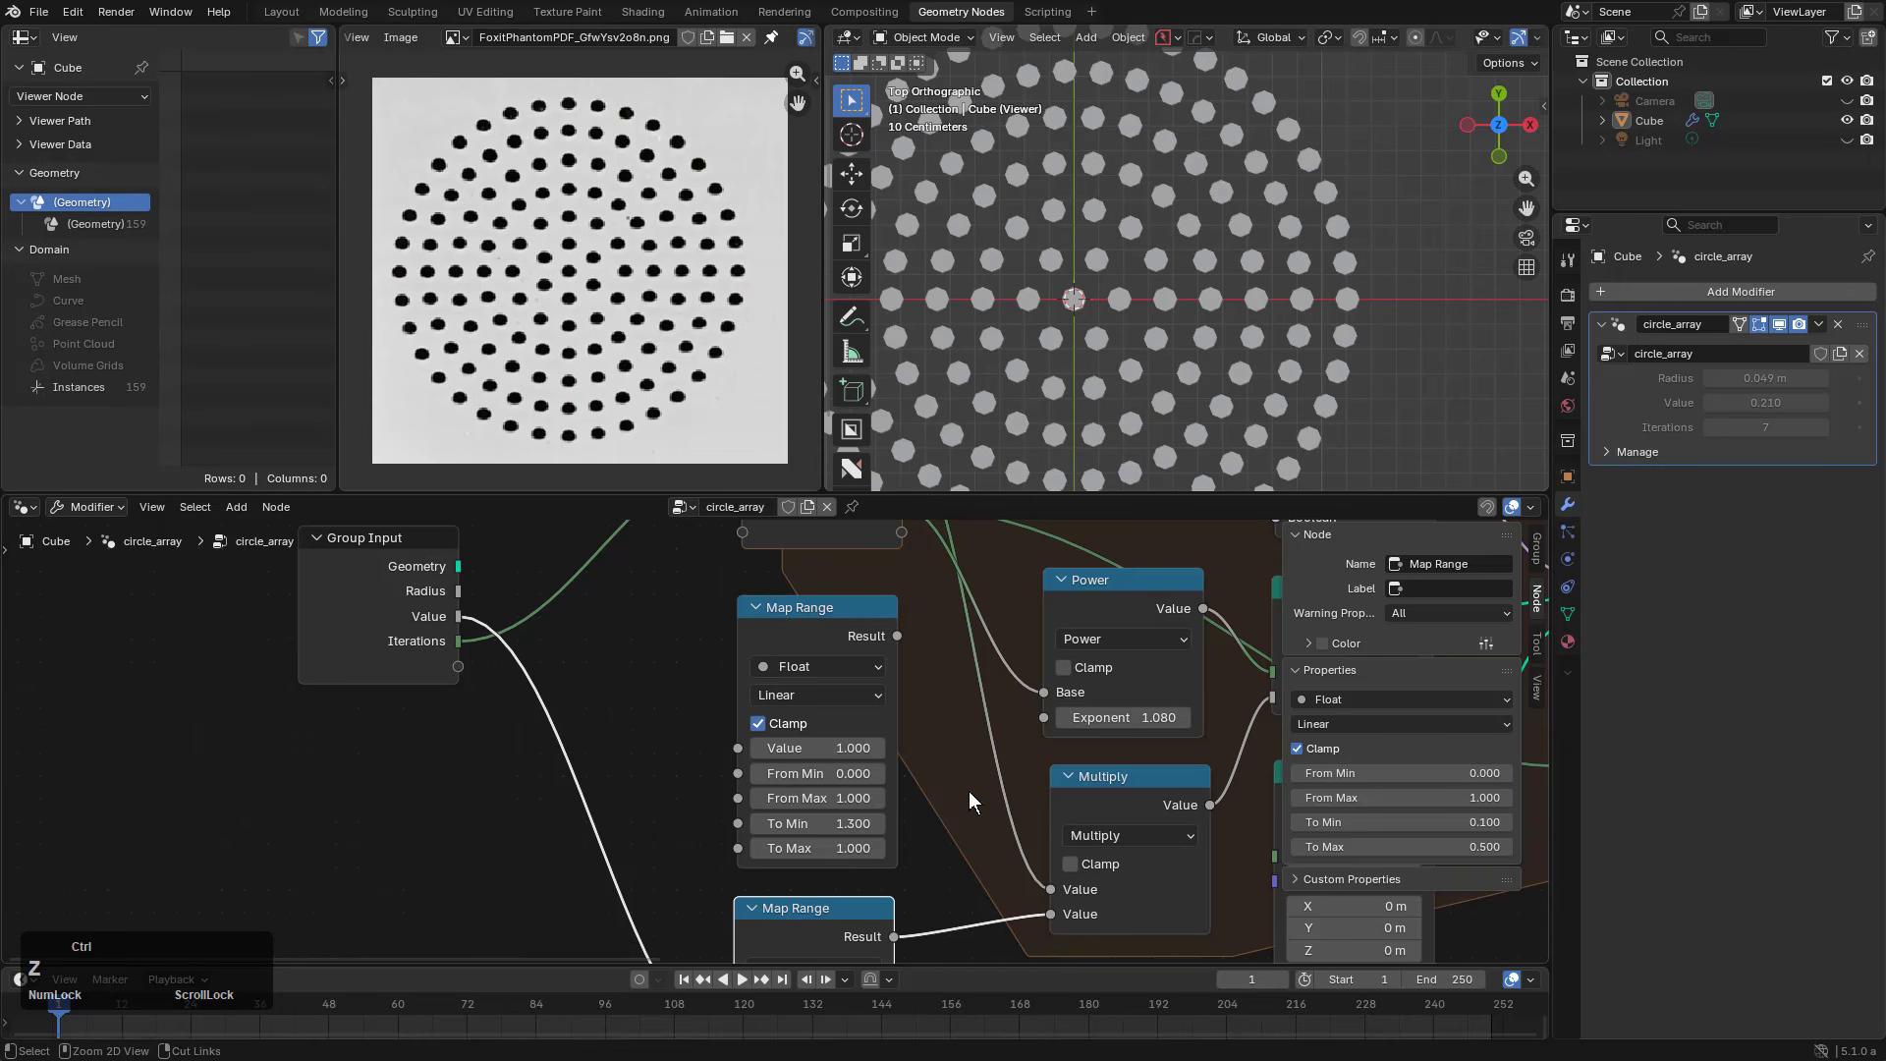
key("ctrl+v")
Step: Link the upper Map Range's Result to the Power node's Exponent and expose the Map Range's Value as a group input
left_click_drag(898, 635, 1044, 717)
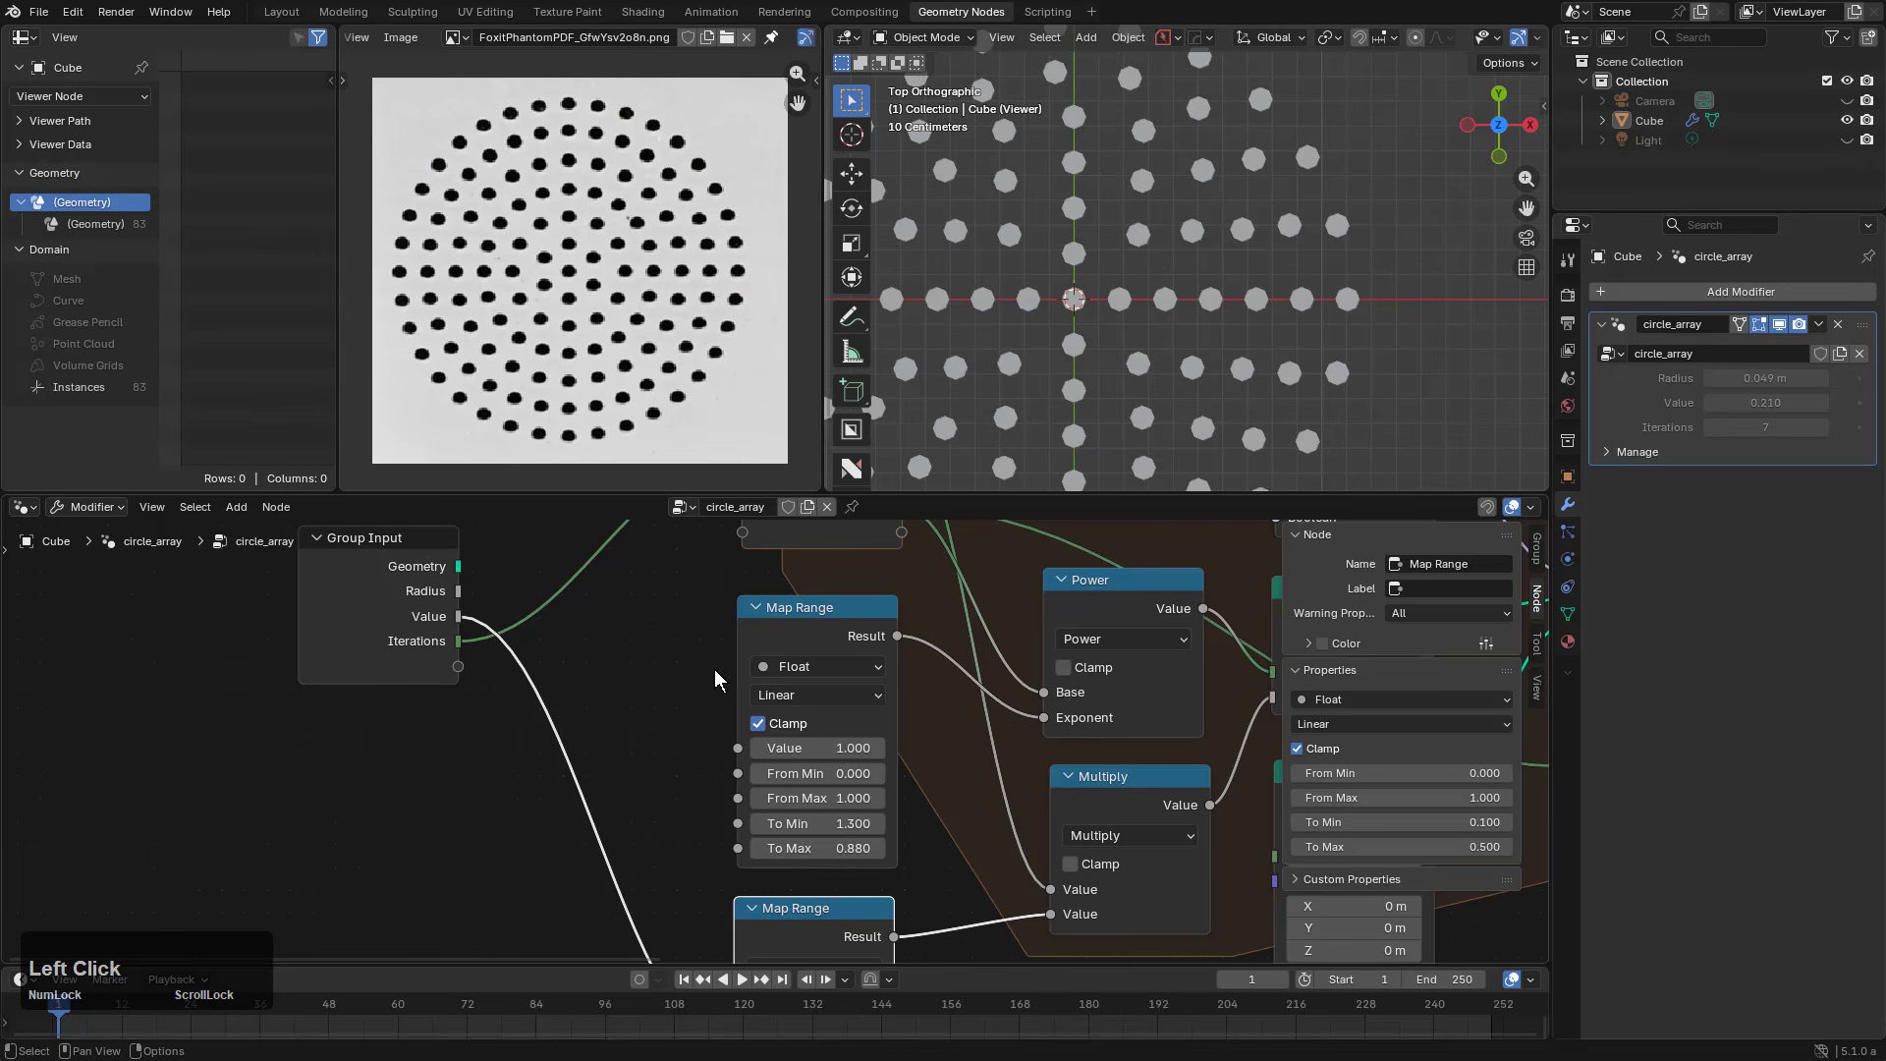
left_click_drag(738, 748, 725, 749)
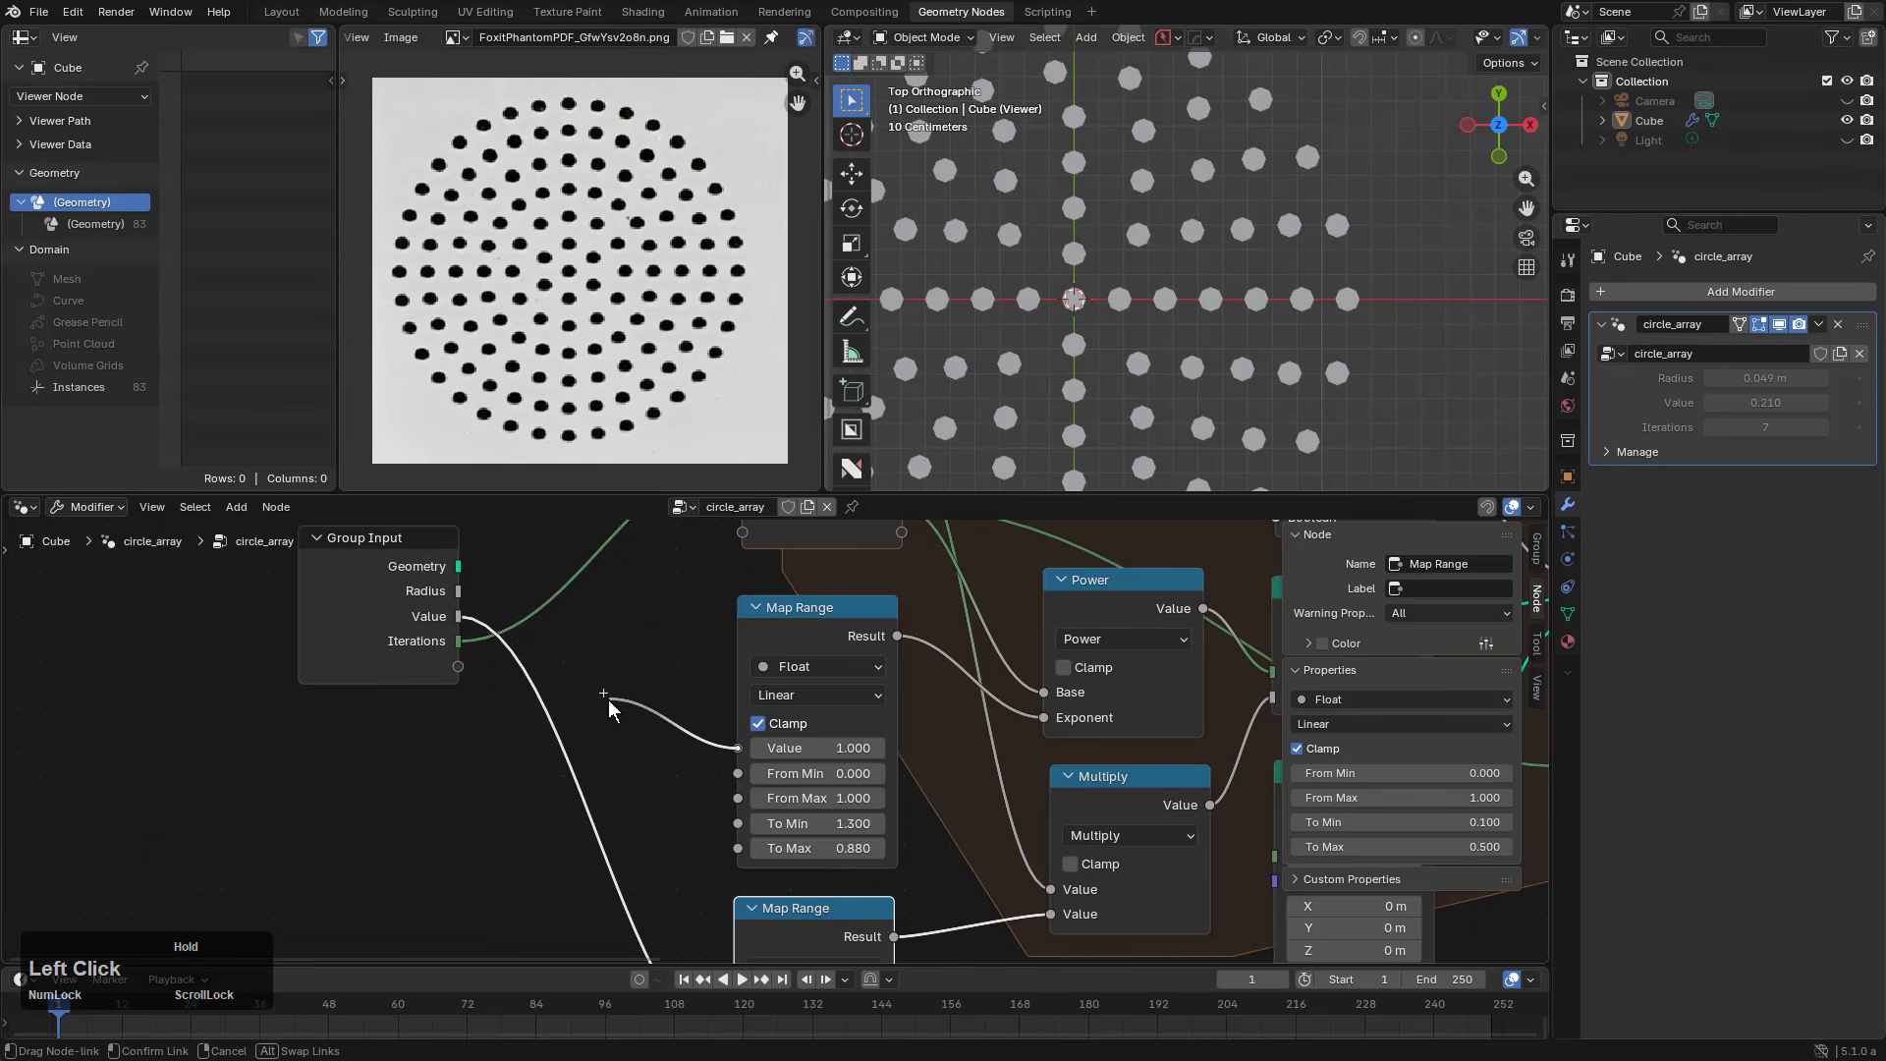
left_click_drag(609, 700, 455, 665)
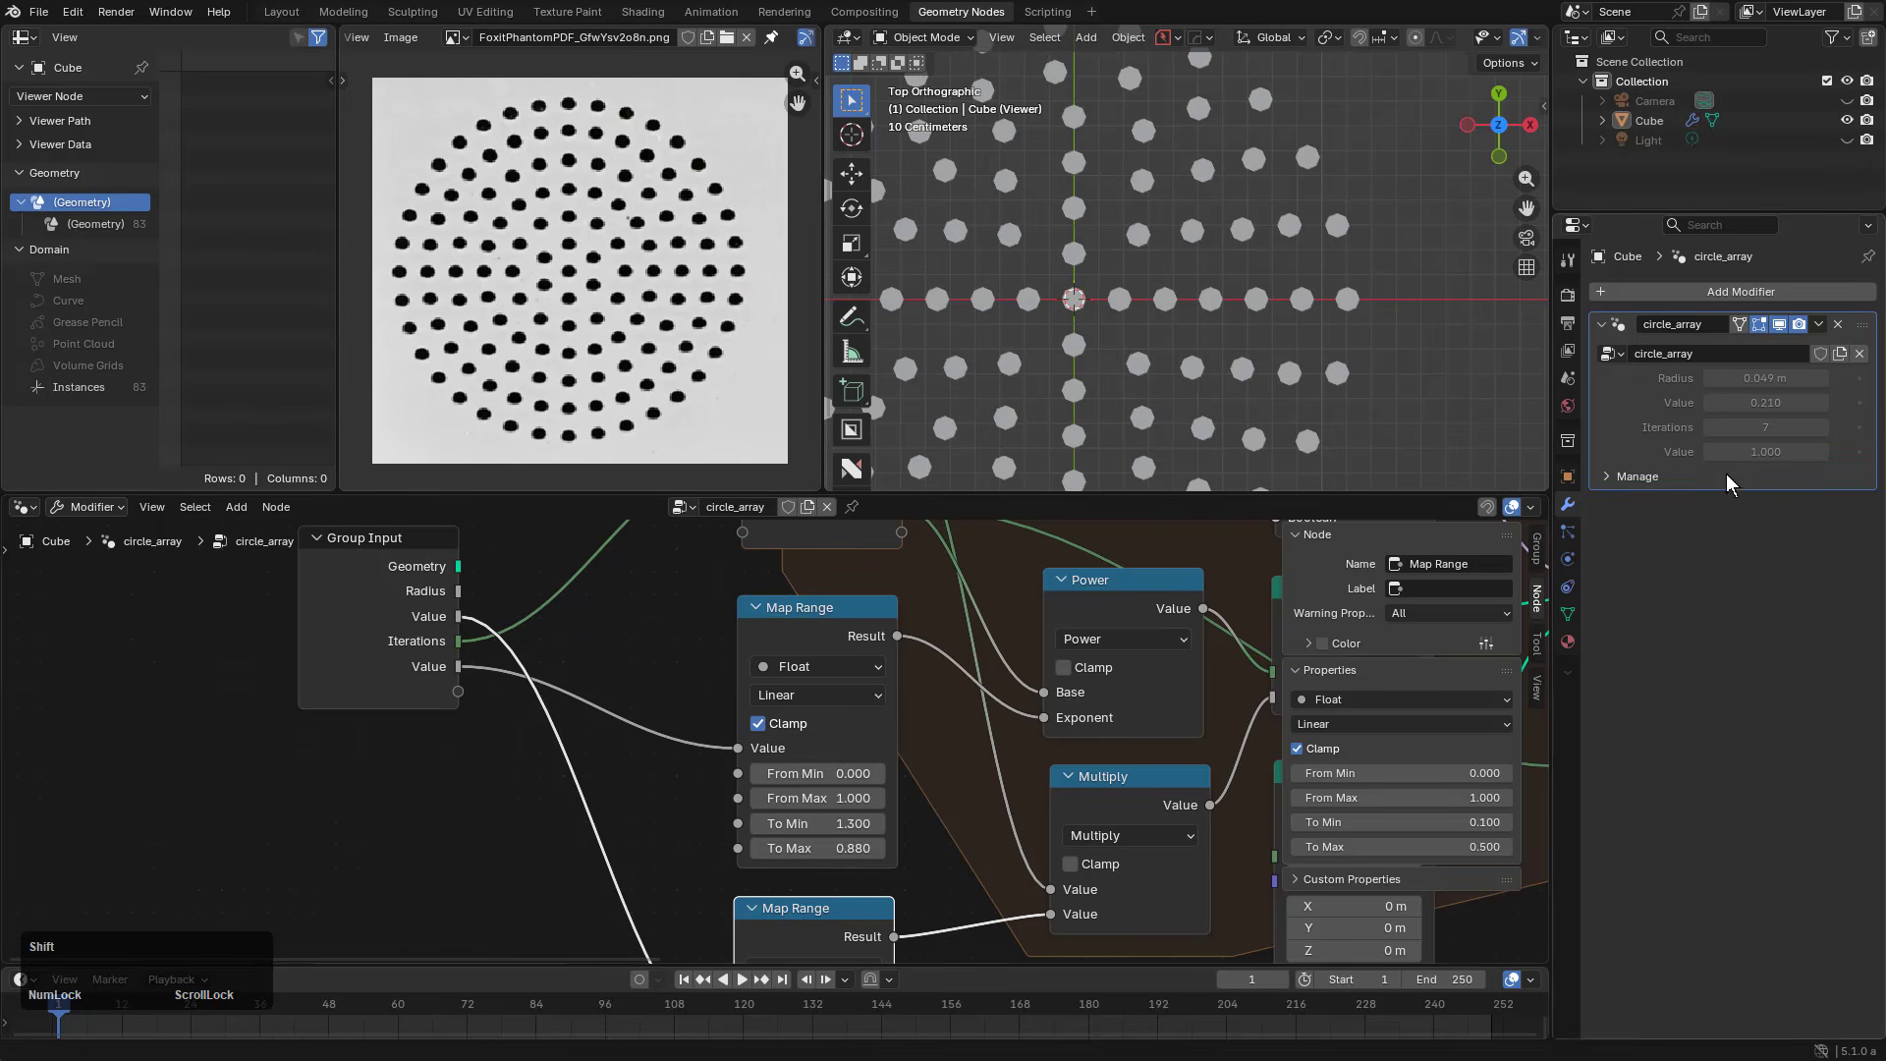
Step: Set the newly exposed Value in the circle_array modifier to 0.563
mouse_move(1729, 452)
left_mouse_down()
mouse_move(1572, 452)
mouse_move(1720, 452)
left_mouse_up()
scroll(1238, 381, "down", 1)
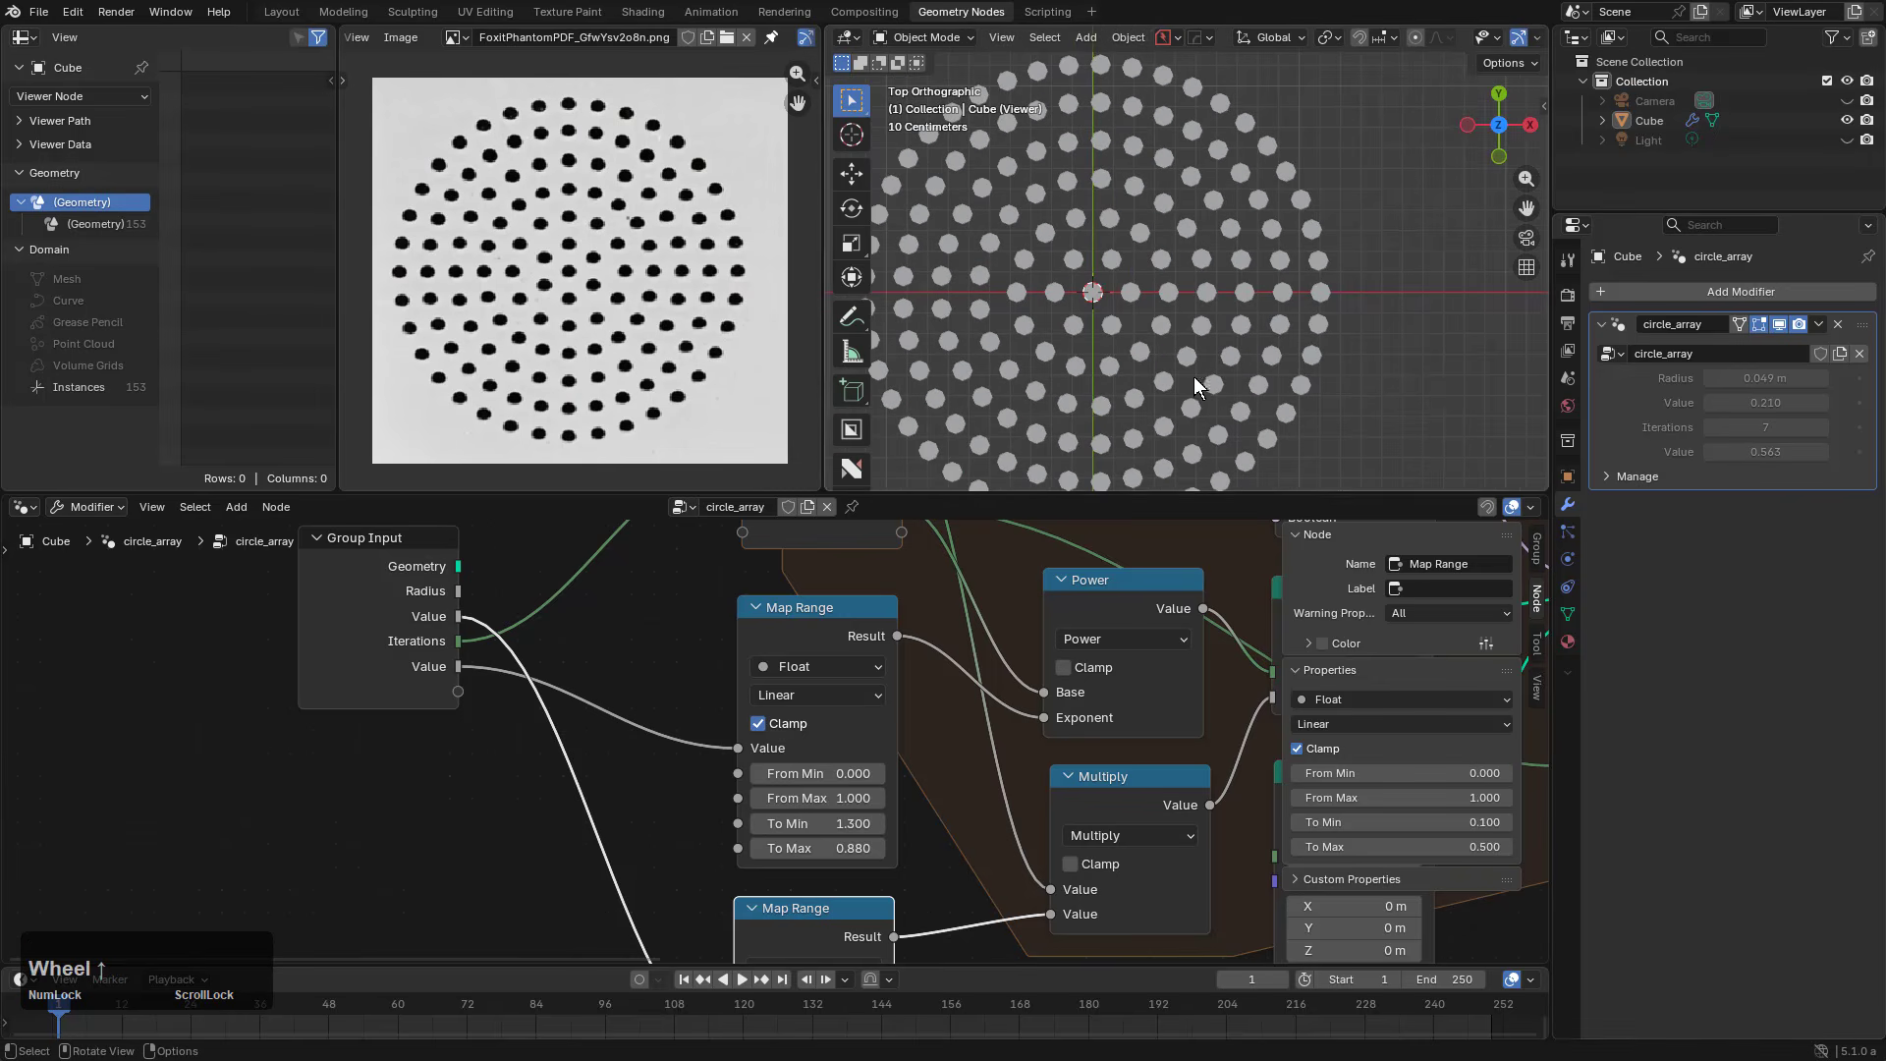
scroll(768, 675, "down", 1)
scroll(768, 675, "down", 4)
Step: Look over the node tree and the cylinder array in perspective, and select the Cube object
middle_click_drag(885, 656, 647, 724)
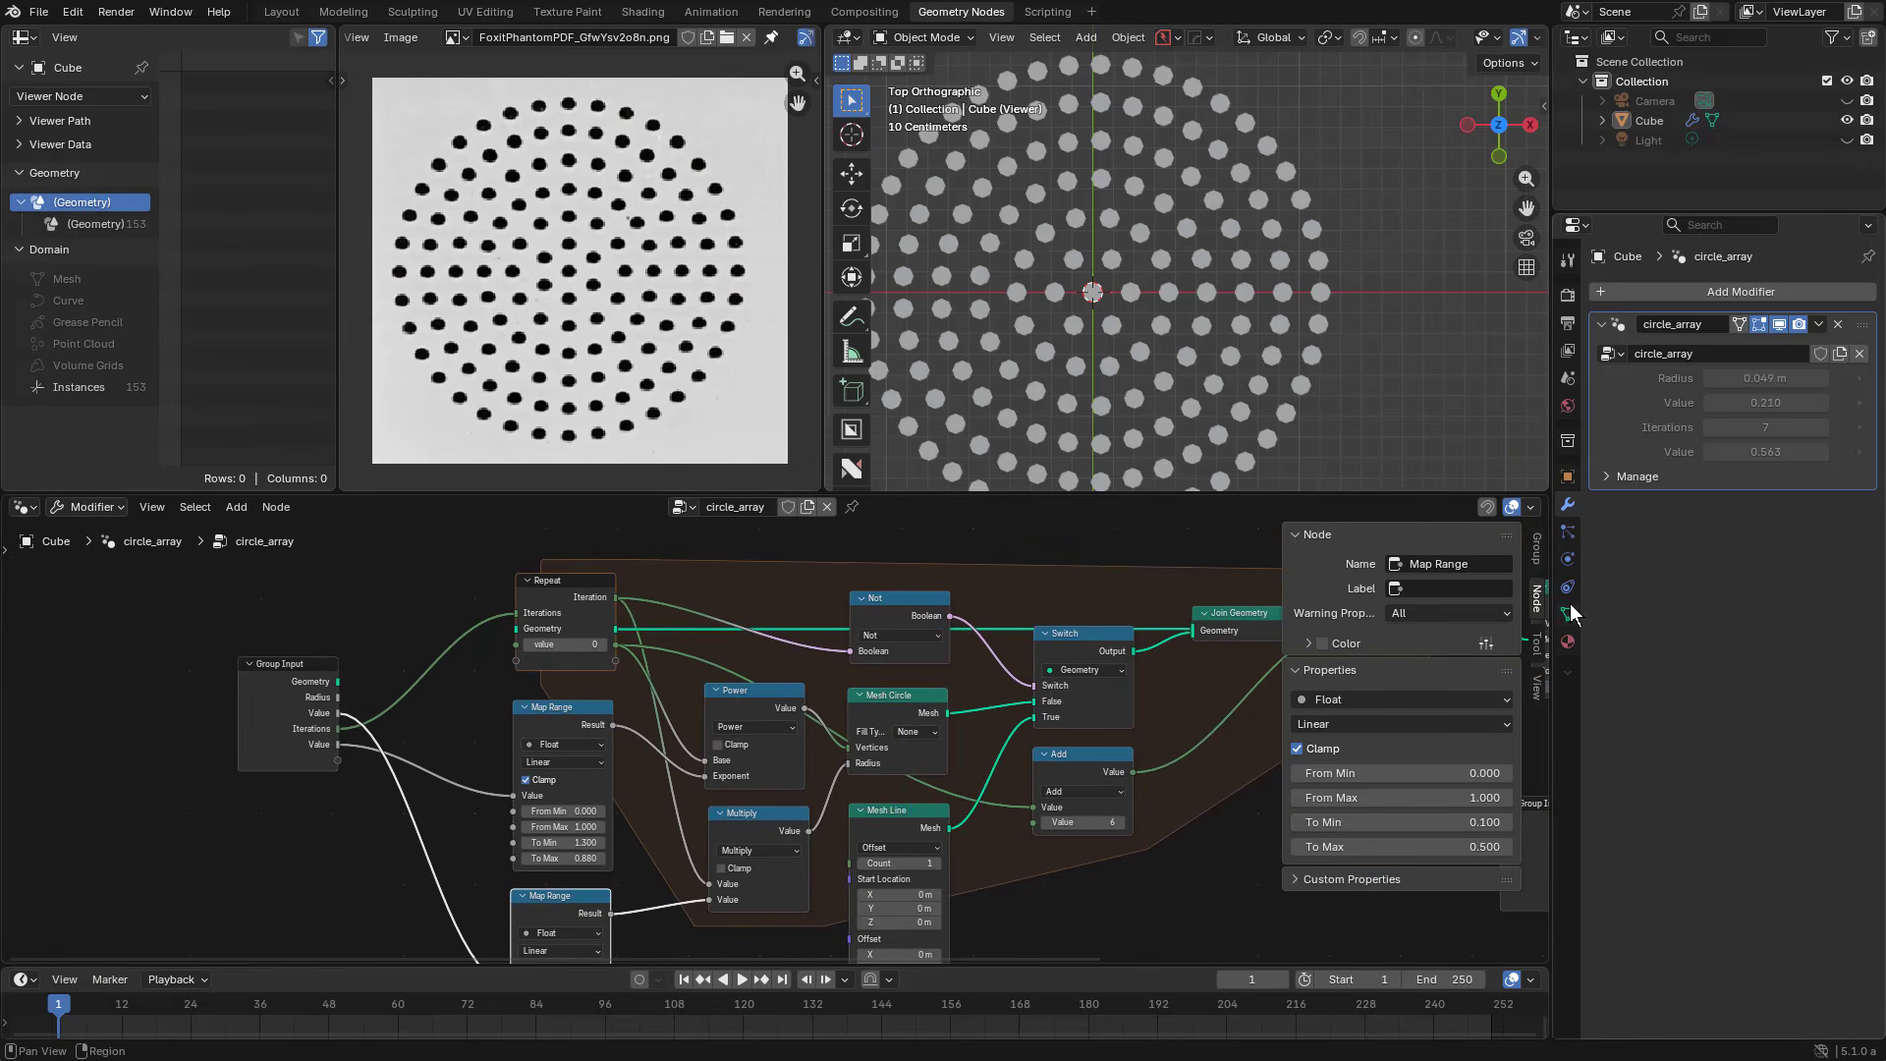
middle_click(1103, 735)
scroll(1000, 705, "down", 1)
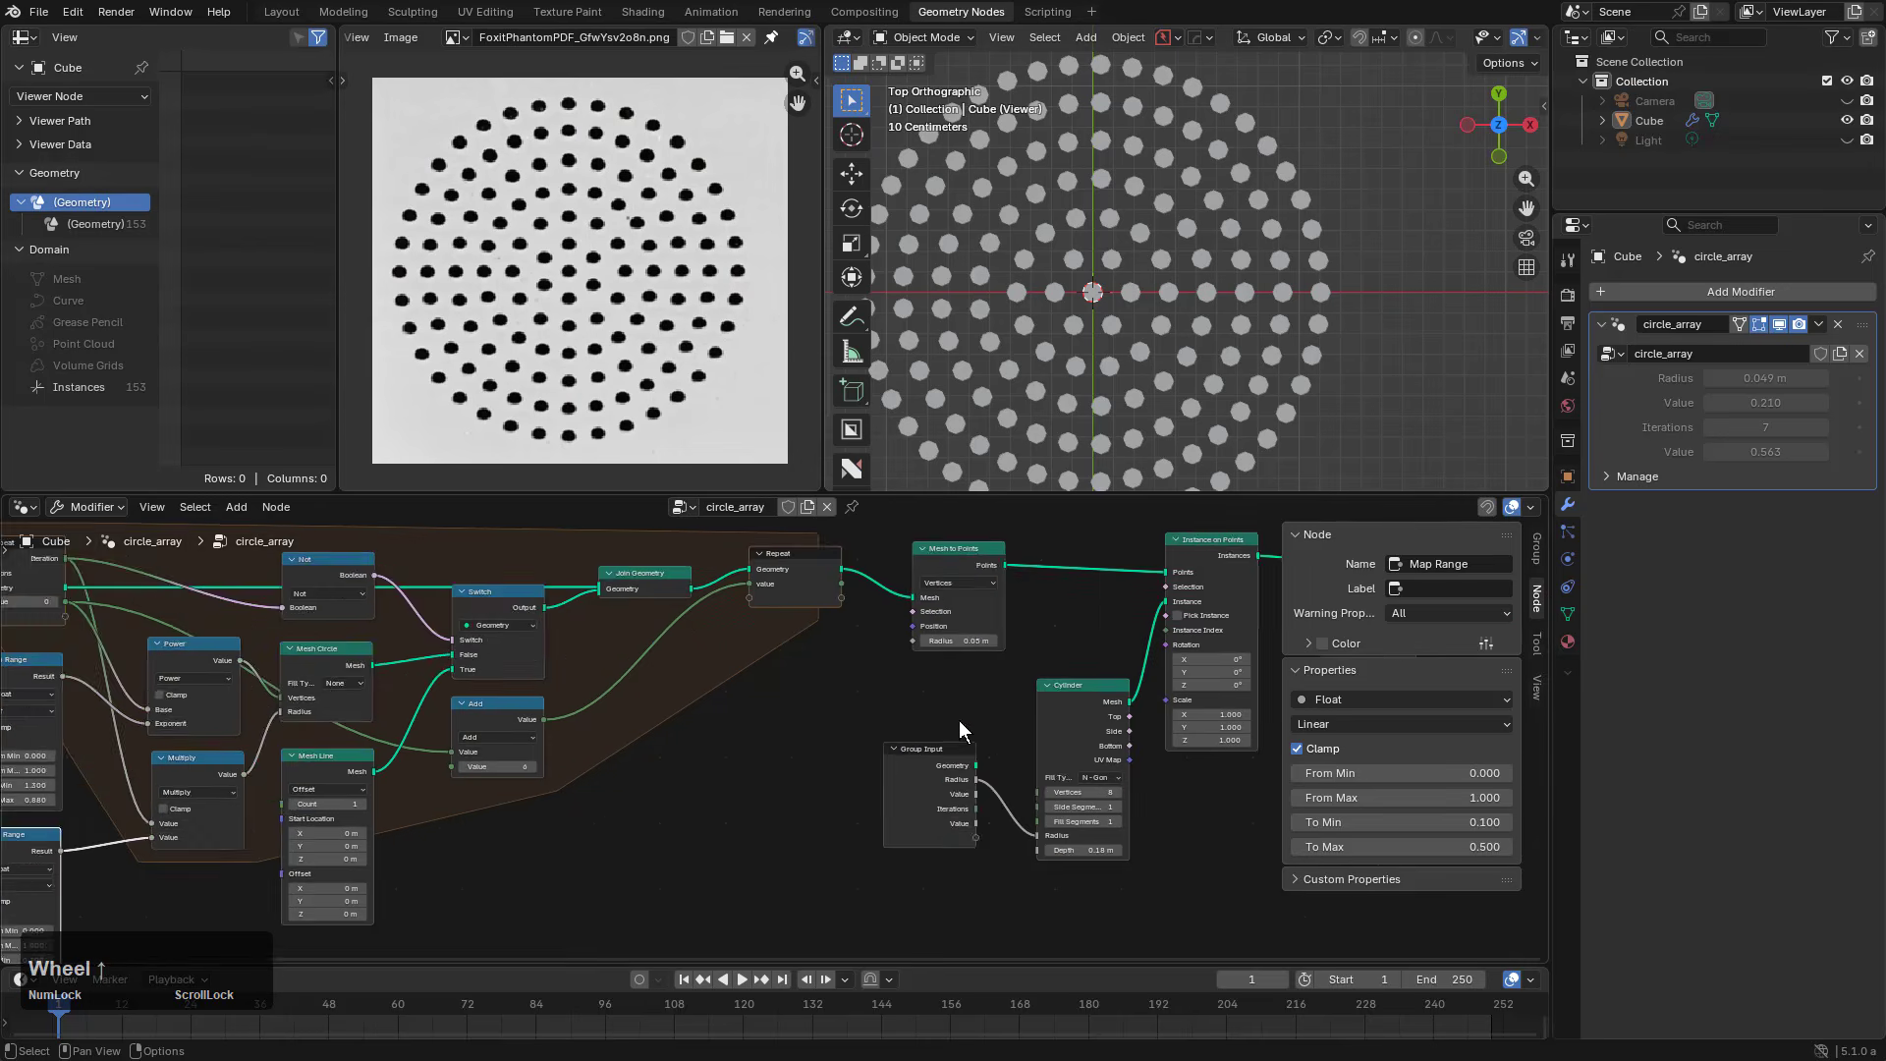
middle_click_drag(959, 721, 658, 780)
left_click_drag(658, 780, 681, 777)
scroll(1111, 266, "up", 3)
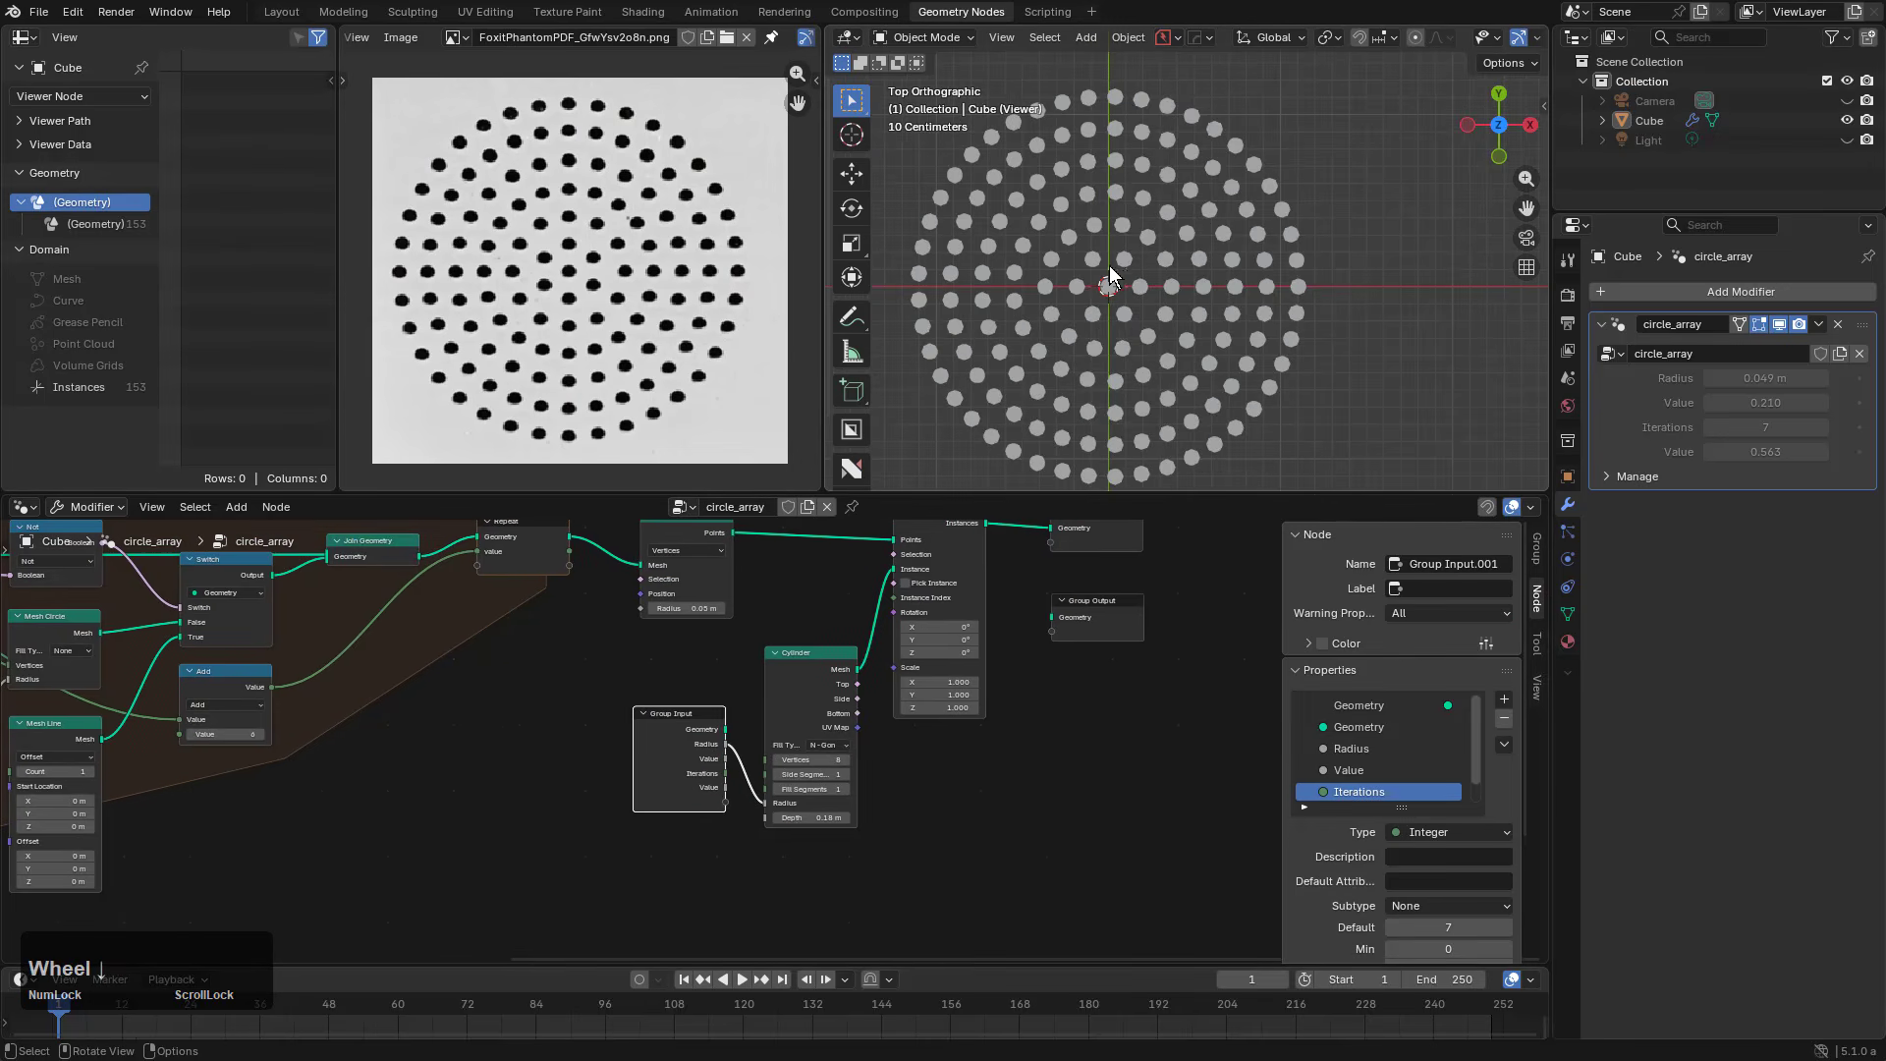
middle_click_drag(1112, 324, 1421, 287)
scroll(1223, 291, "up", 3)
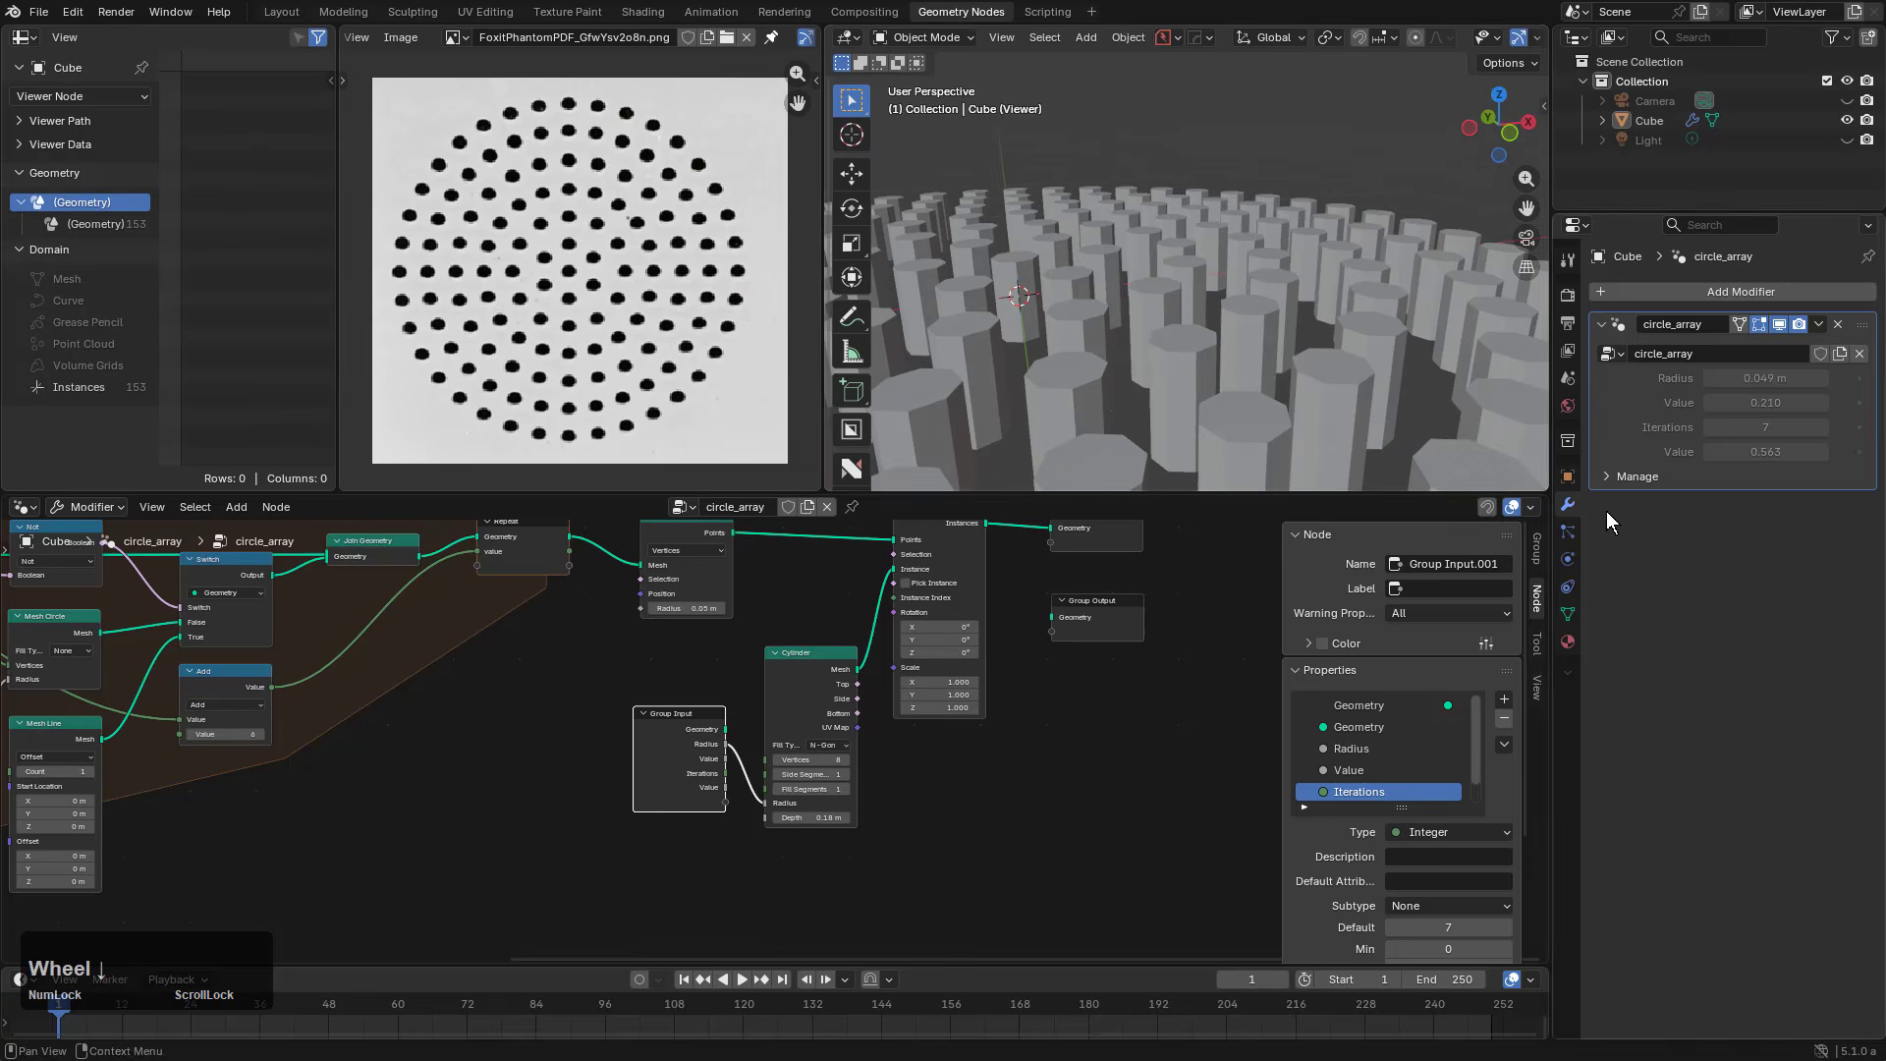
middle_click_drag(1429, 411, 1302, 387)
left_click(1303, 386)
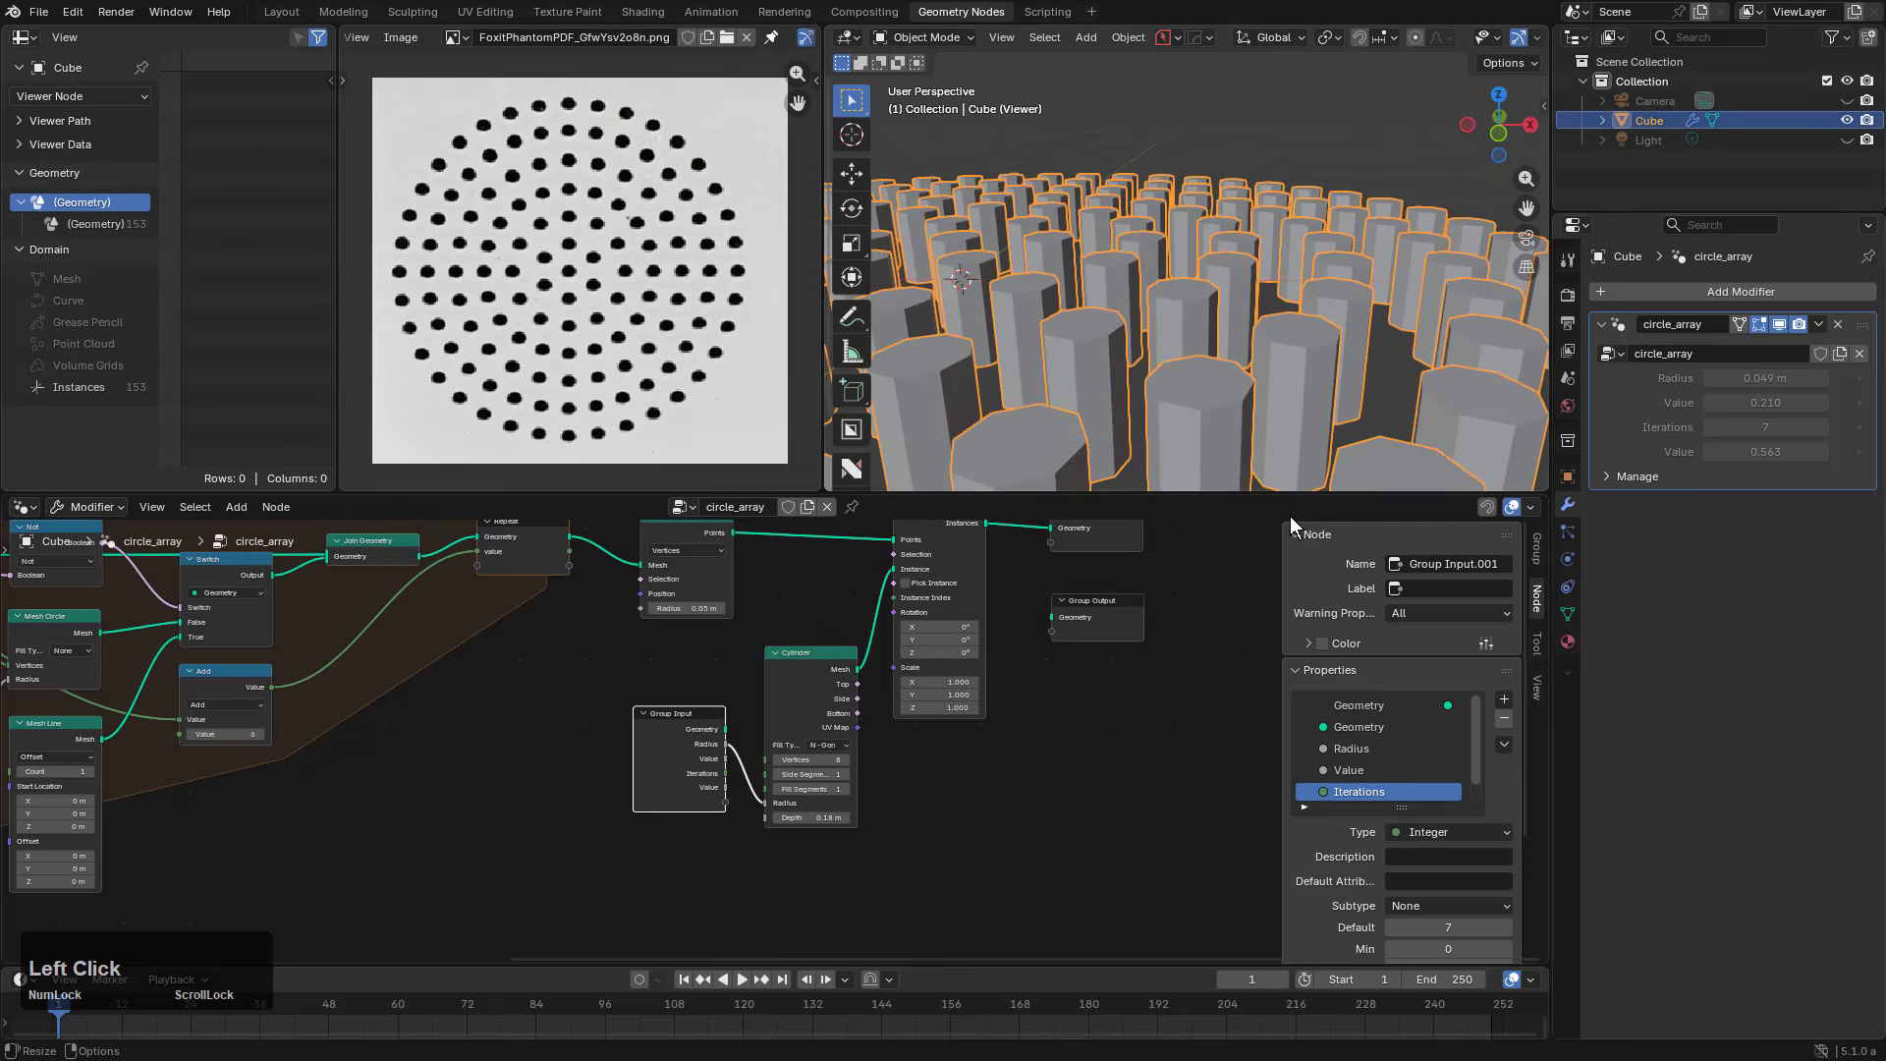
Step: Move the Viewer node aside and insert a Realize Instances node between Instance on Points and the Viewer
middle_click_drag(1140, 659, 945, 782)
scroll(934, 727, "up", 2)
left_click_drag(968, 664, 1088, 645)
key("shift+a")
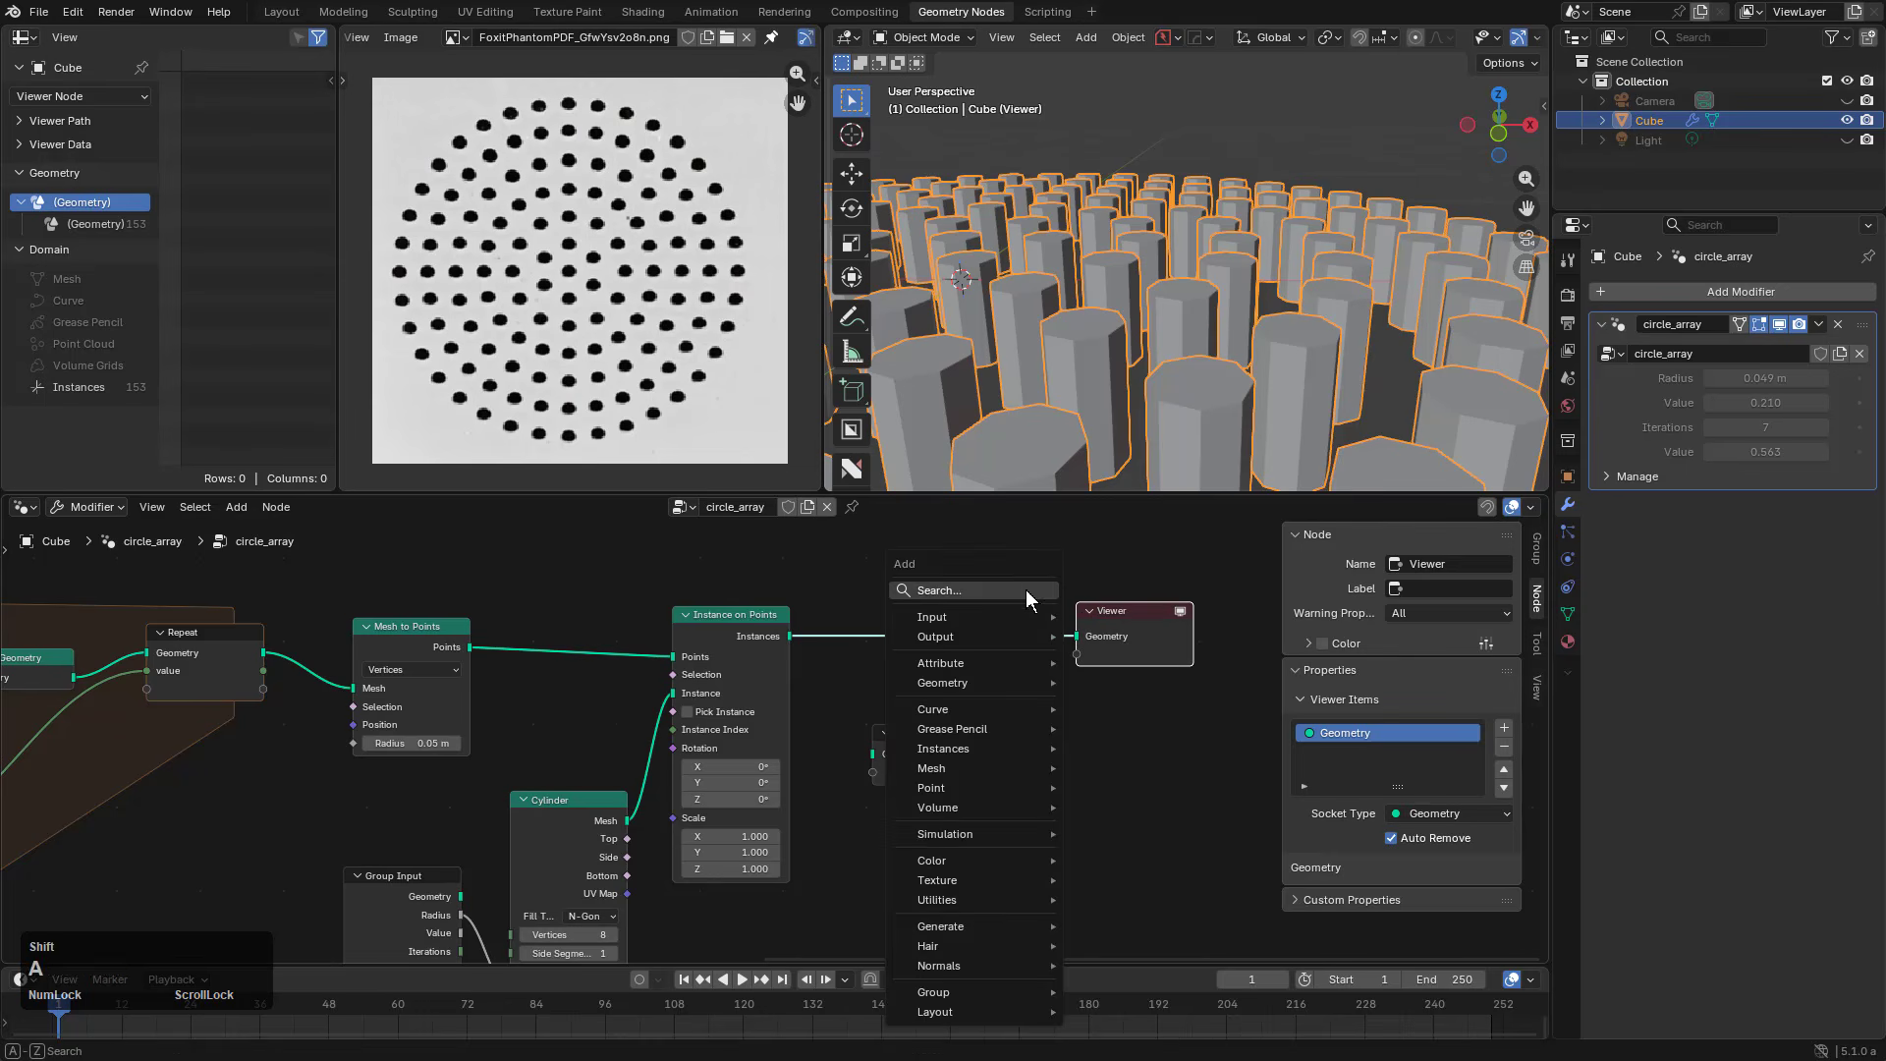
left_click(1010, 592)
type("rea")
left_click(1053, 627)
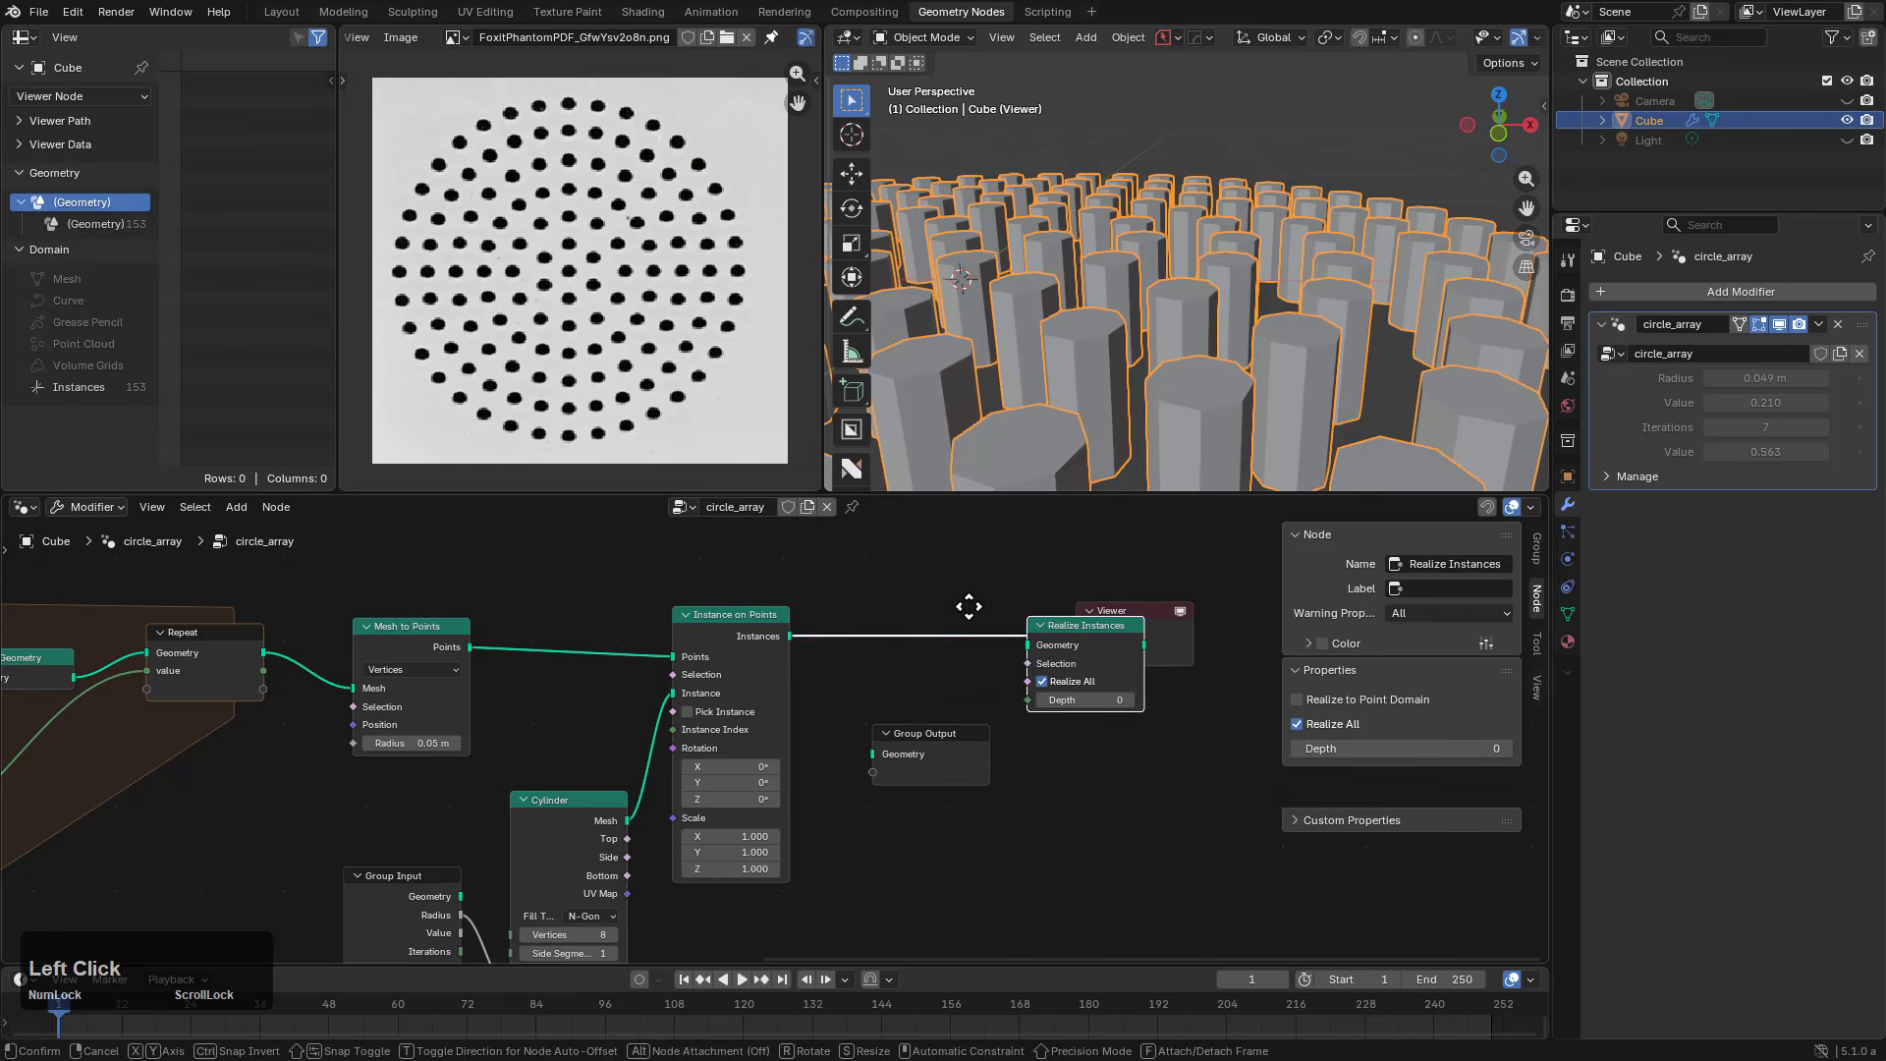
left_click(965, 611)
scroll(1088, 299, "up", 1)
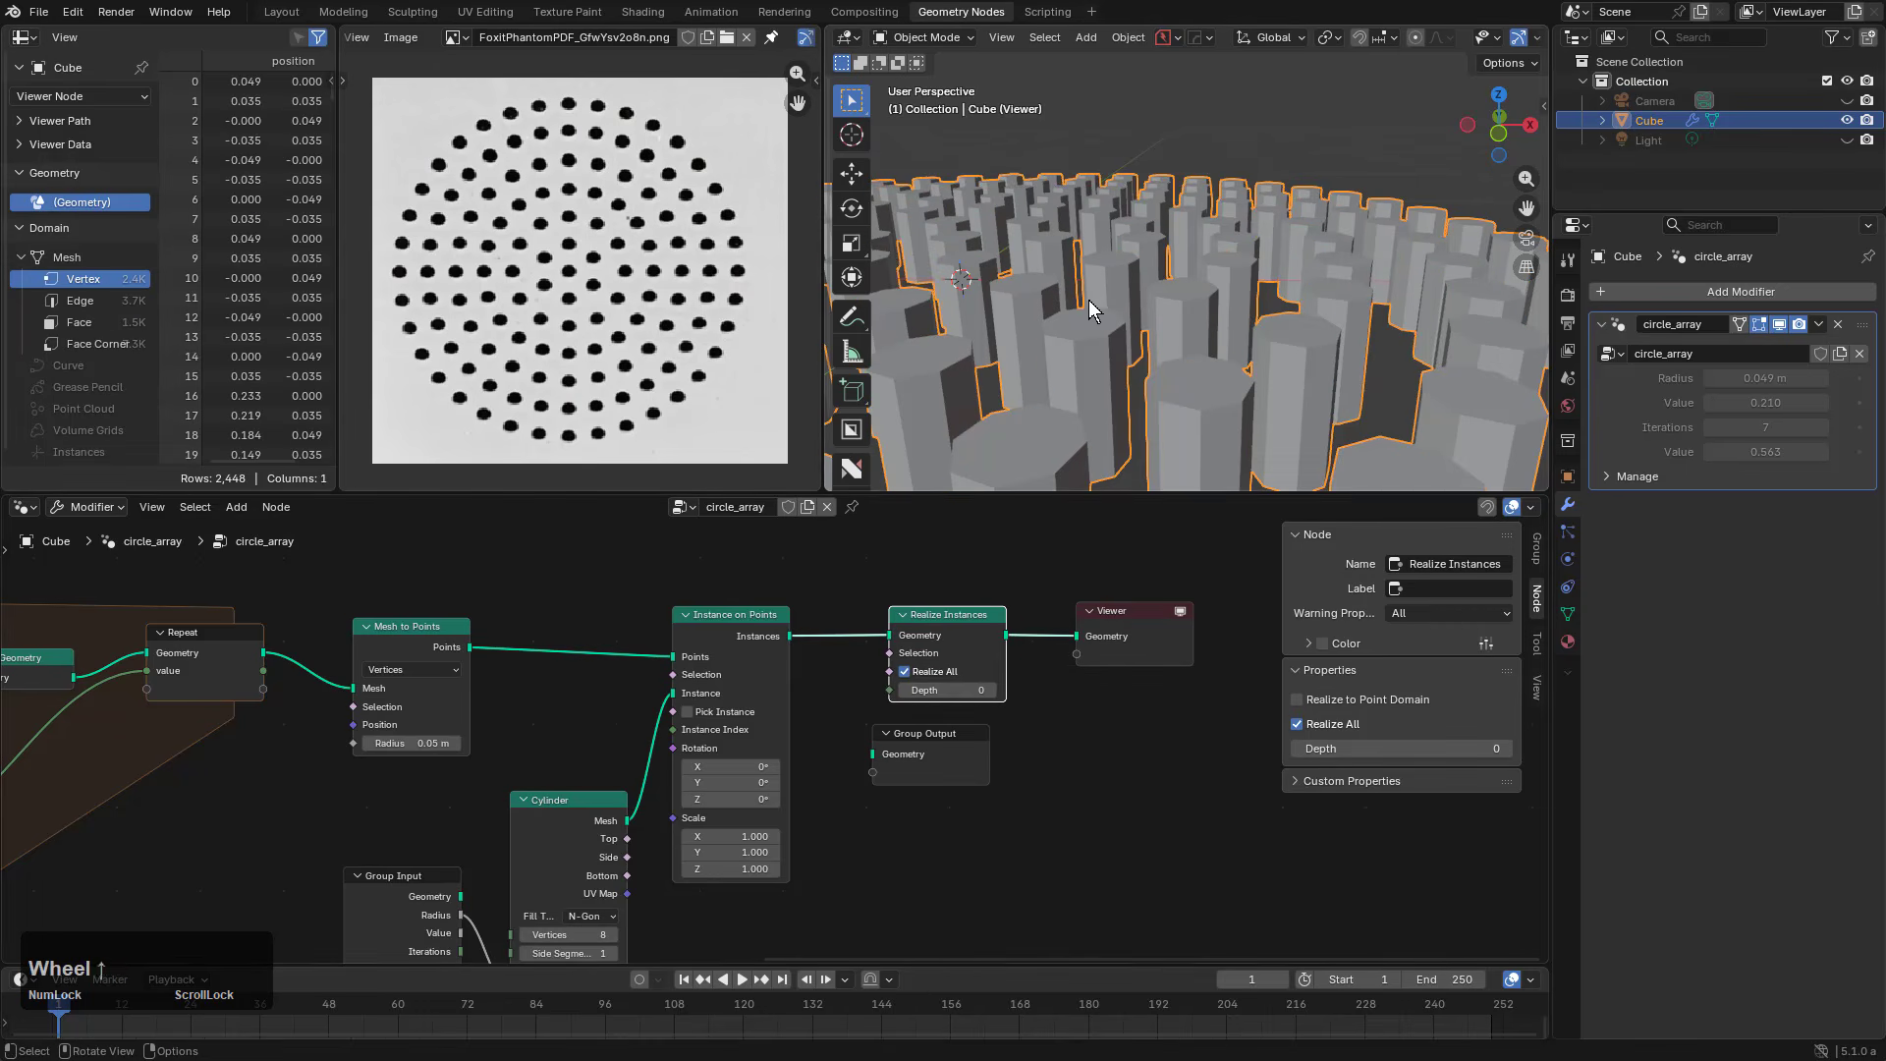
Step: Try HOps Sharpen with a 35° auto smooth angle on the Cube, and undo it
key("q")
left_click(1195, 270, "shift")
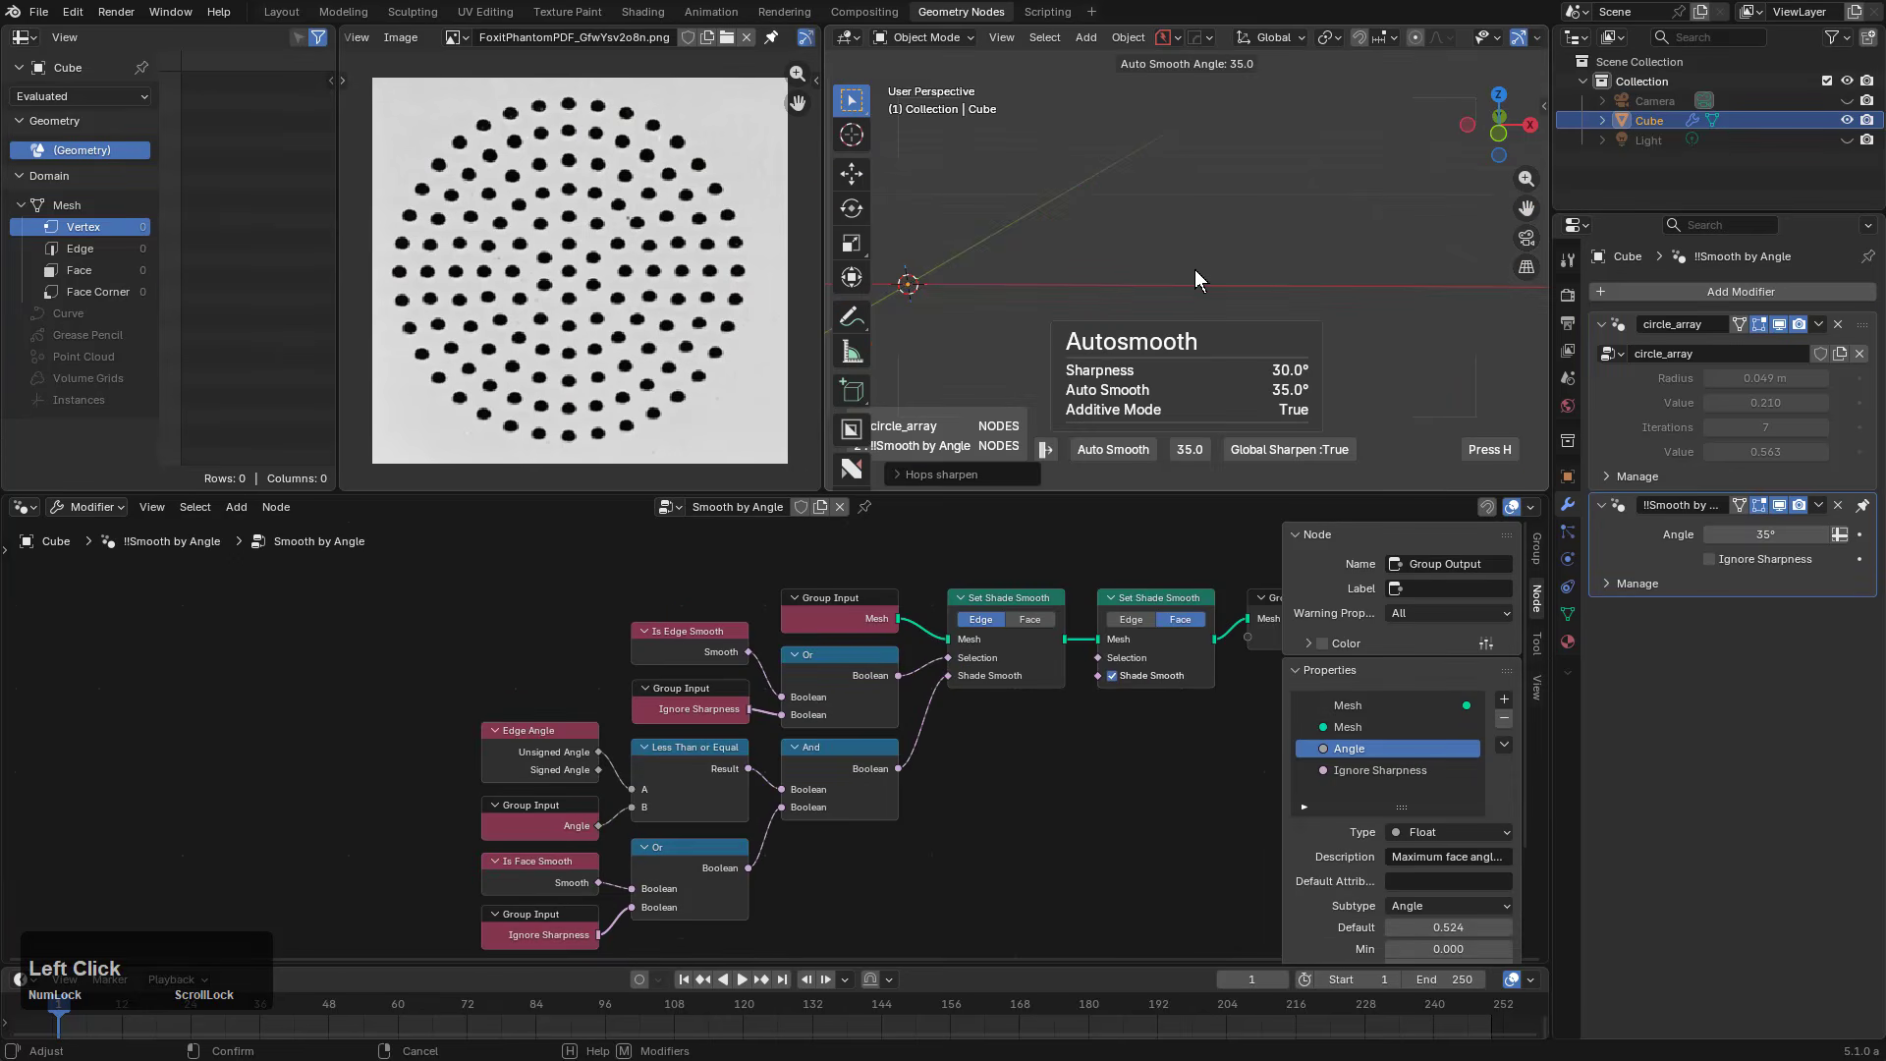
left_click(1195, 269)
scroll(1265, 271, "down", 2)
key("ctrl+z")
scroll(1219, 259, "down", 3)
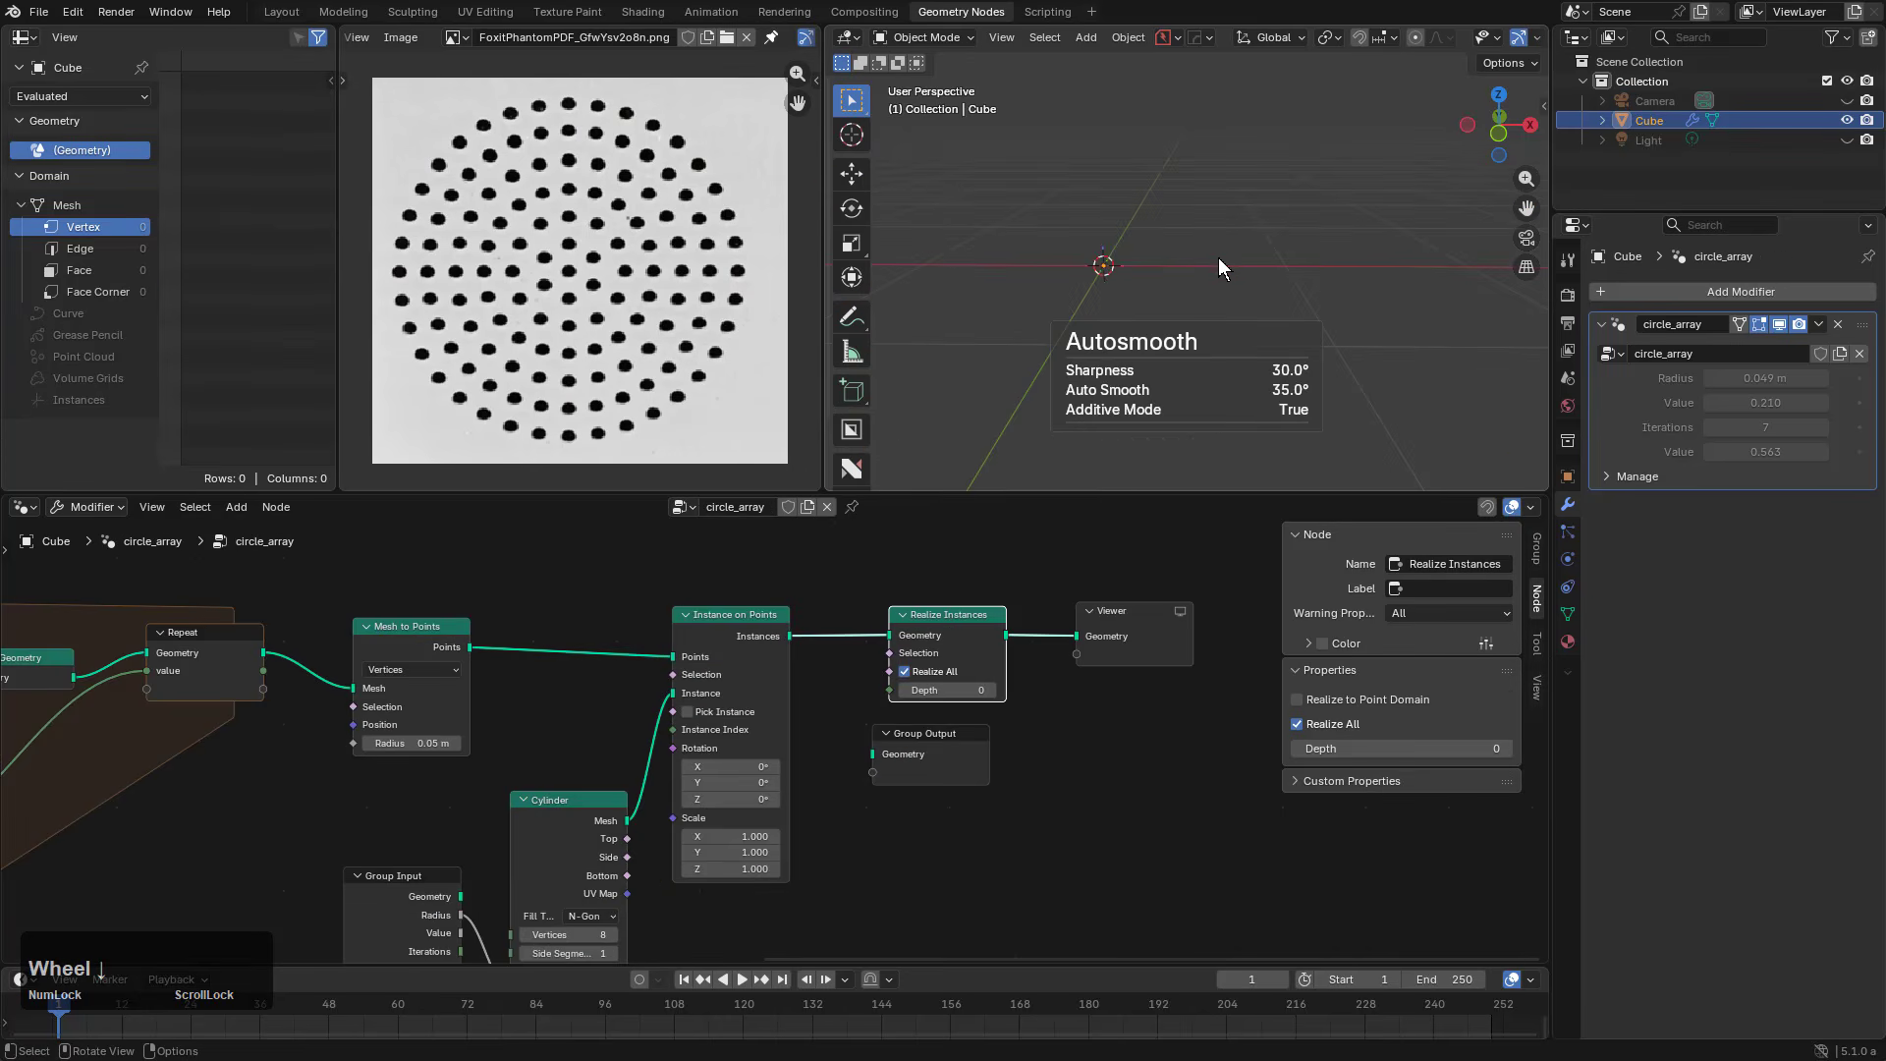
Step: Move the Group Output node beside the Viewer and link the Realize Instances geometry to it
scroll(1123, 457, "up", 1)
scroll(1095, 599, "up", 1)
left_click_drag(971, 768, 1196, 737)
left_click_drag(1025, 626, 1160, 708)
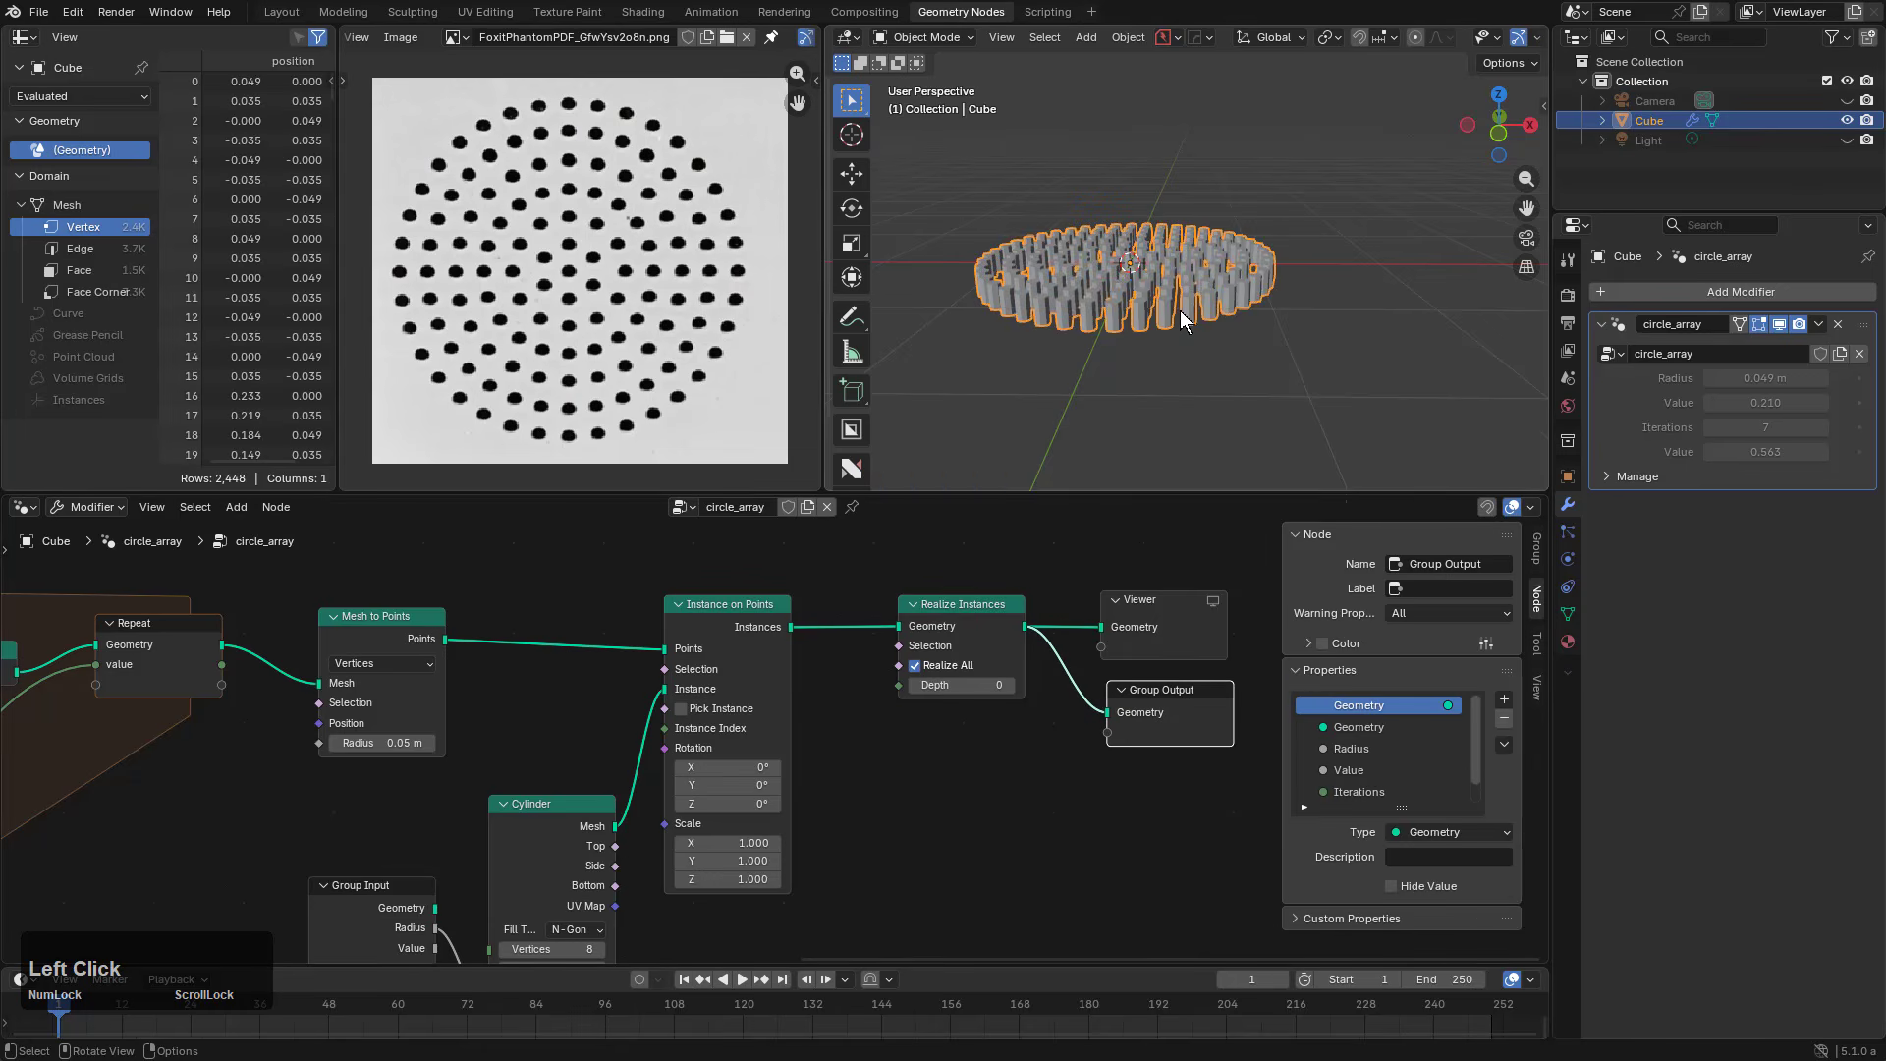
scroll(1184, 297, "up", 5)
middle_click_drag(1185, 298, 1248, 289)
Step: Try HOps Sharpen on the realized cylinders with other auto smooth angles, and remove the Smooth by Angle modifier
key("q")
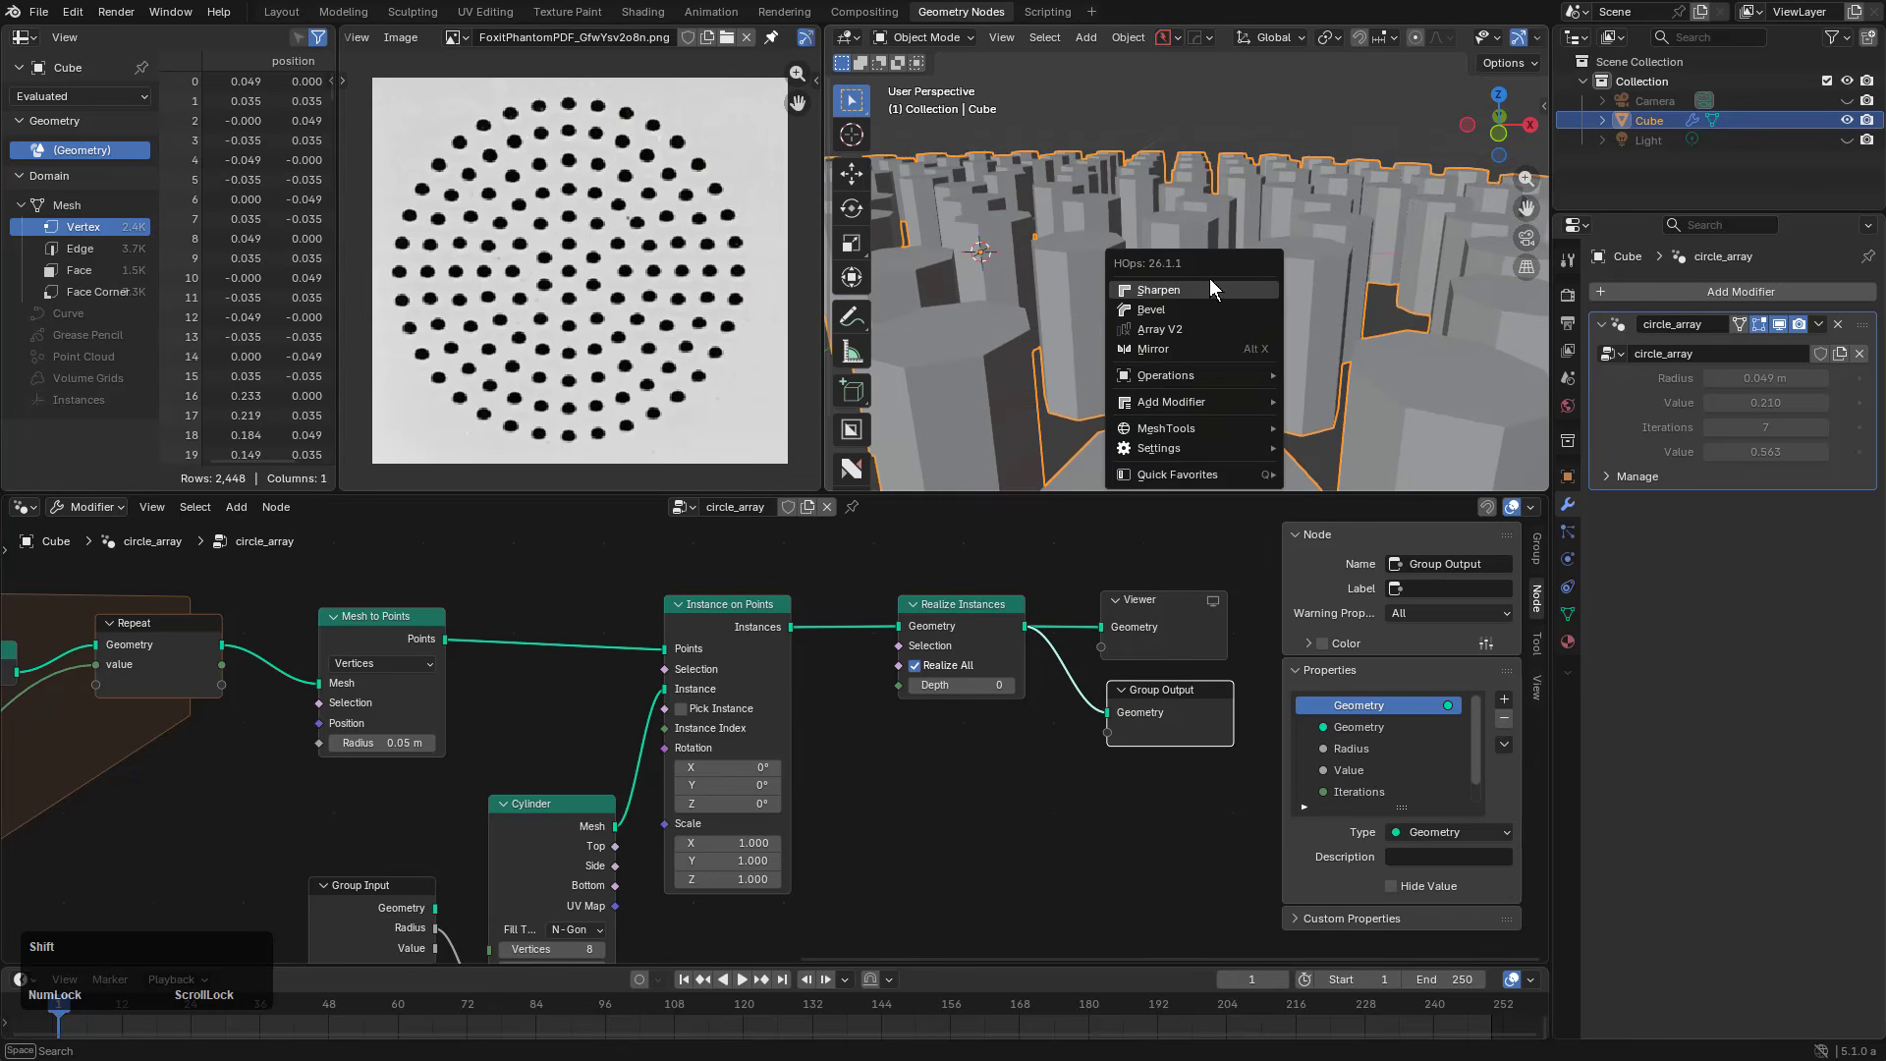
left_click(1211, 287)
scroll(1211, 285, "up", 1)
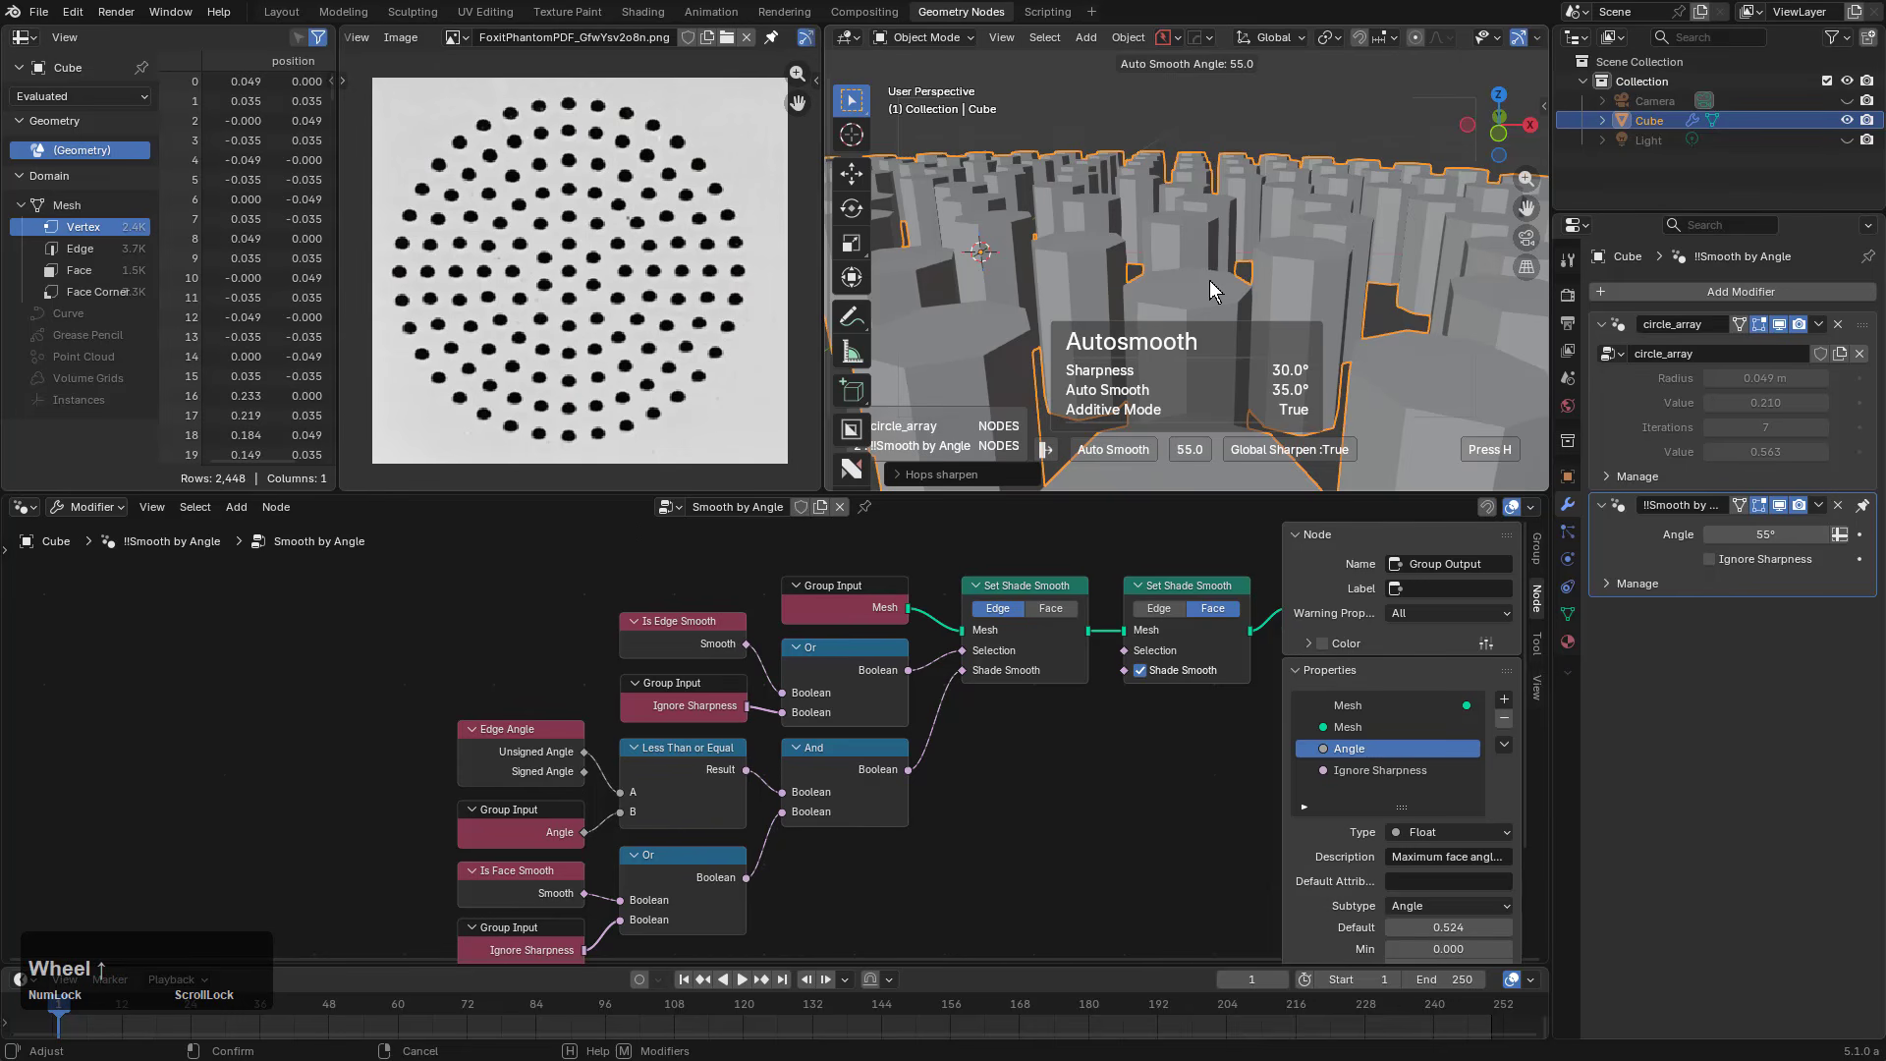
right_click(1210, 290)
middle_click_drag(1166, 587, 983, 596)
scroll(1126, 564, "down", 3)
middle_click_drag(1126, 564, 1054, 595)
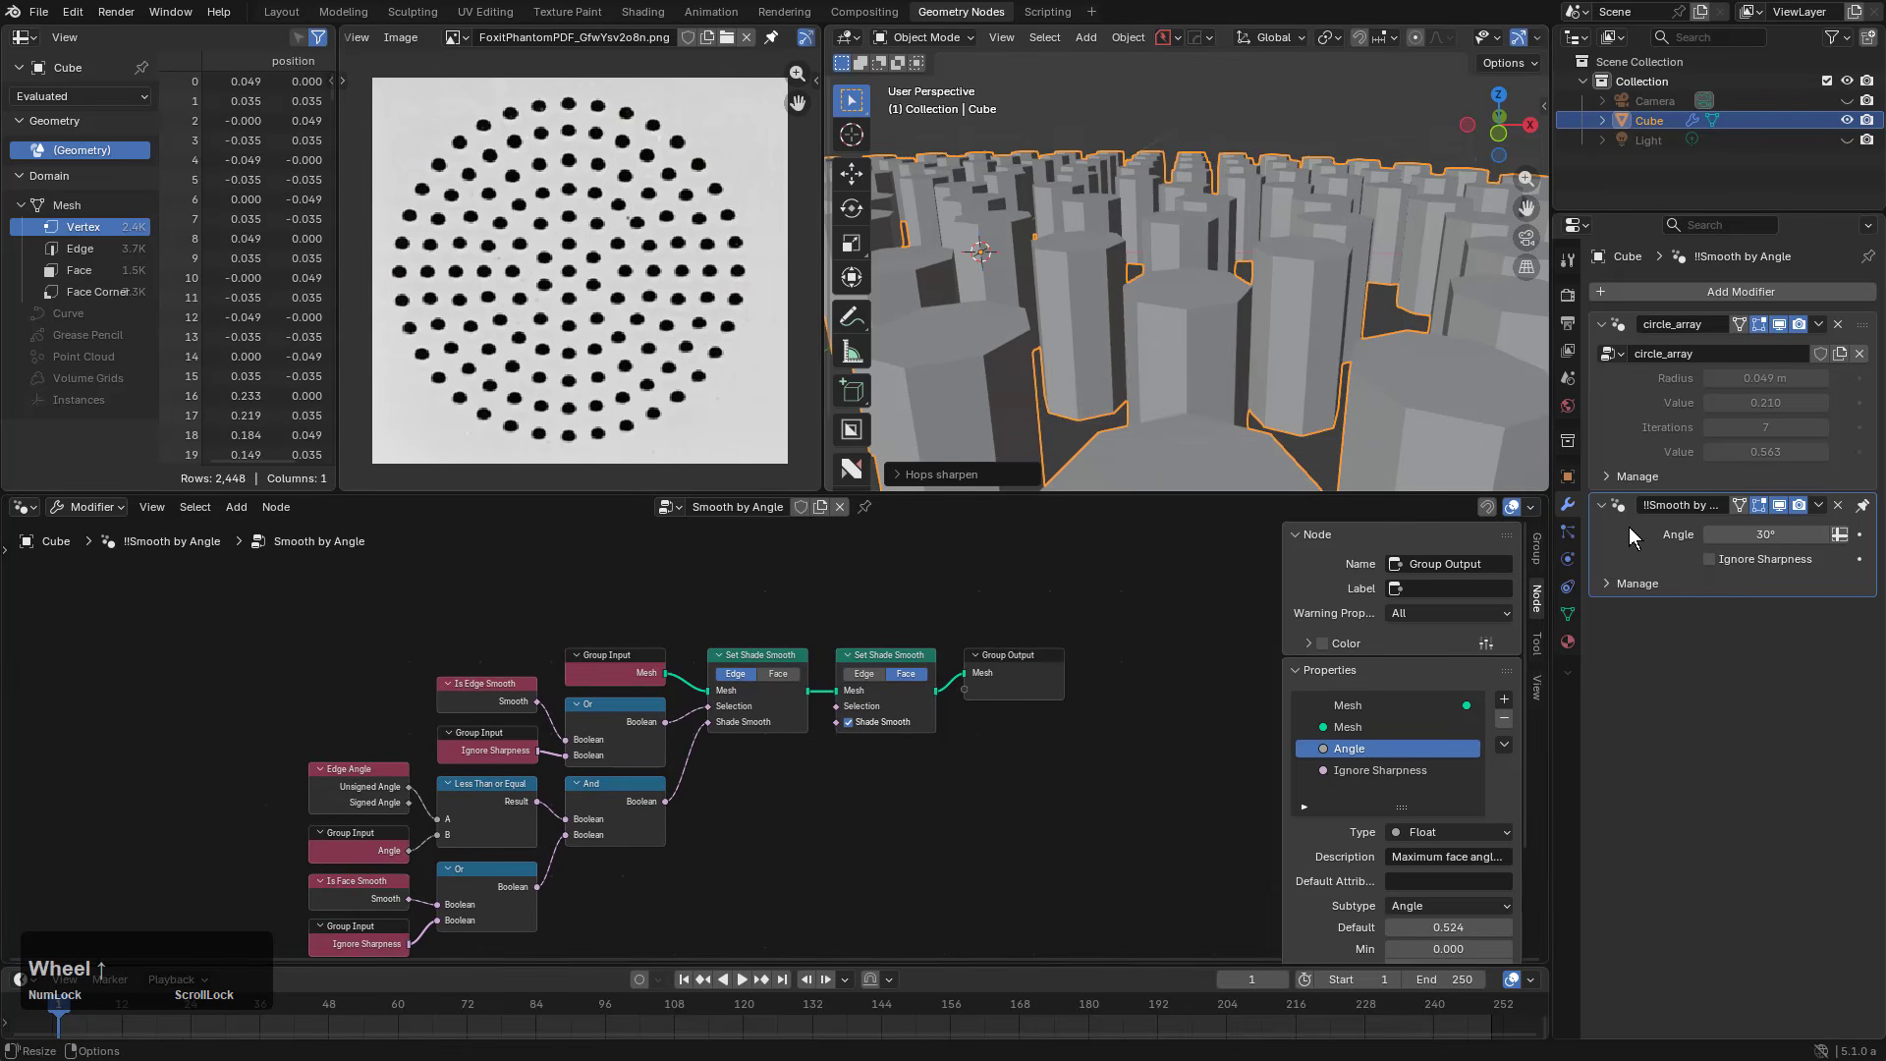
left_click(1635, 542)
key("ctrl+x")
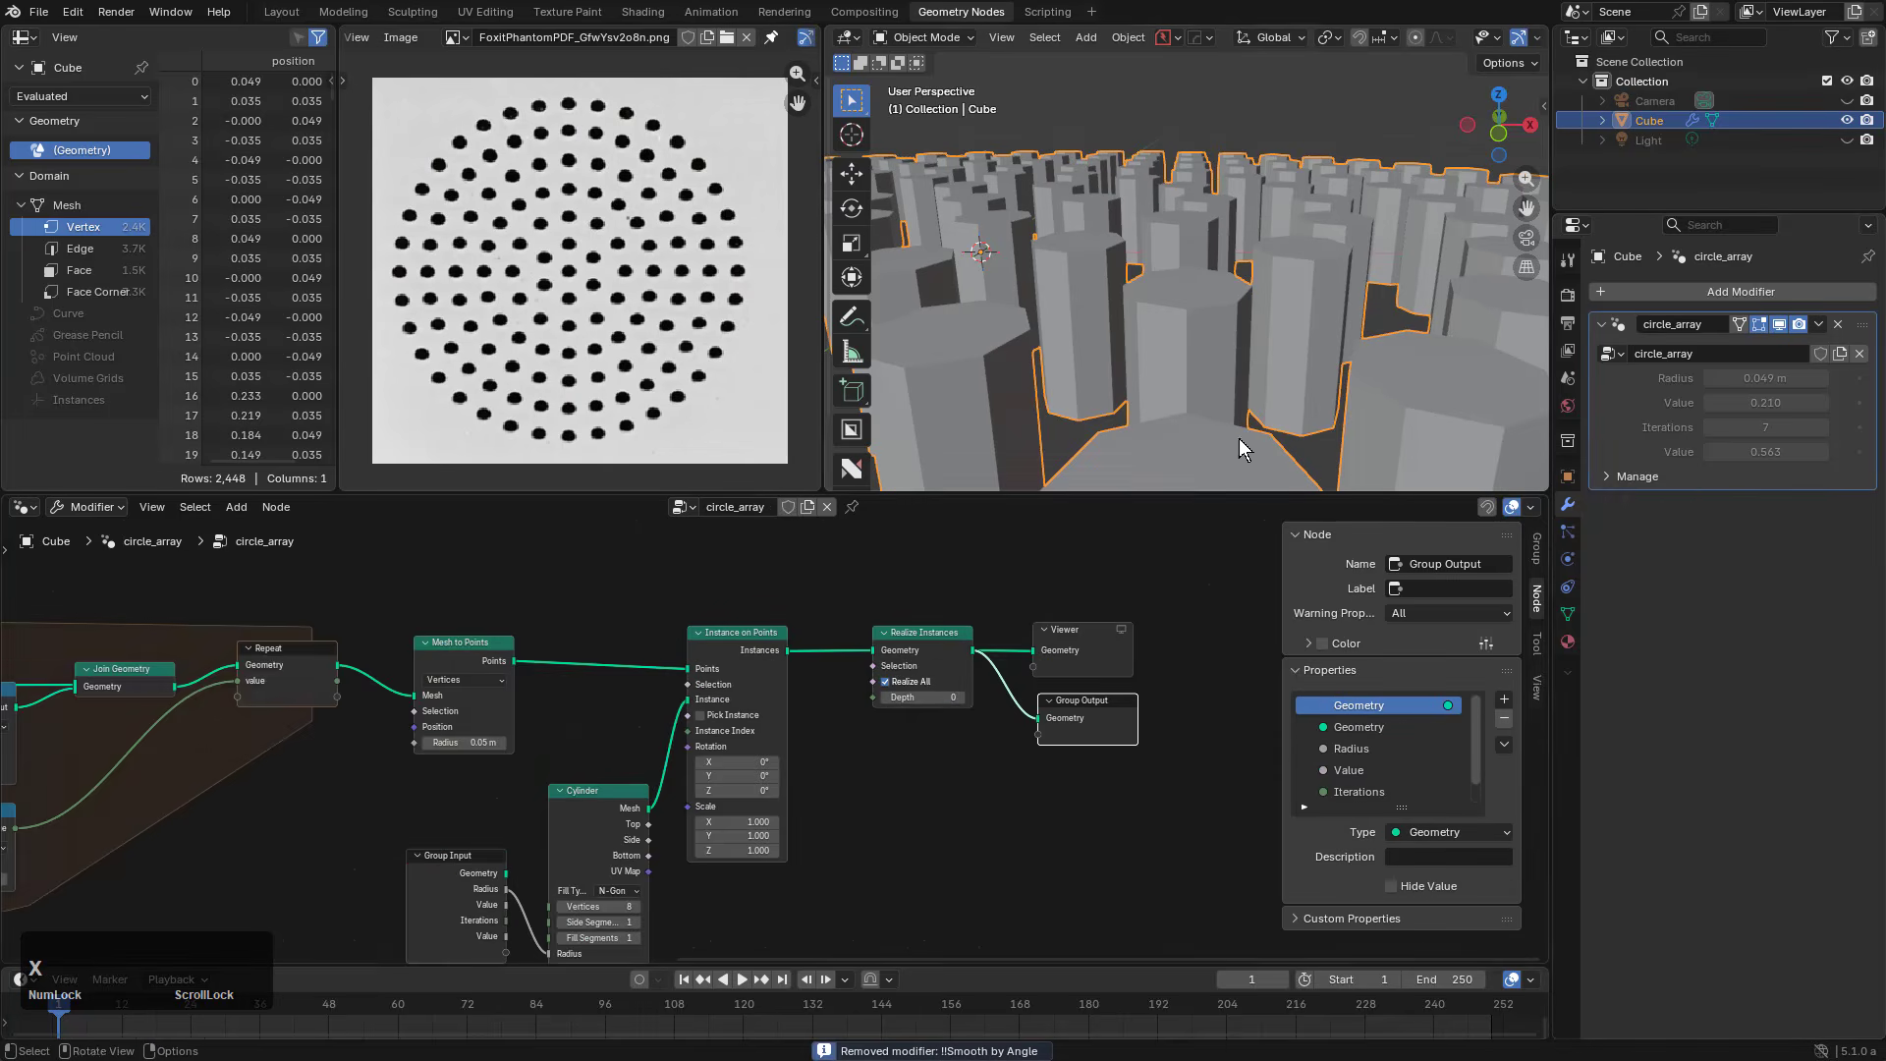
Step: Activate the Viewer node and set the Cylinder node's Vertices to 16
scroll(1122, 623, "up", 1)
left_click(1124, 616)
scroll(1101, 662, "up", 1)
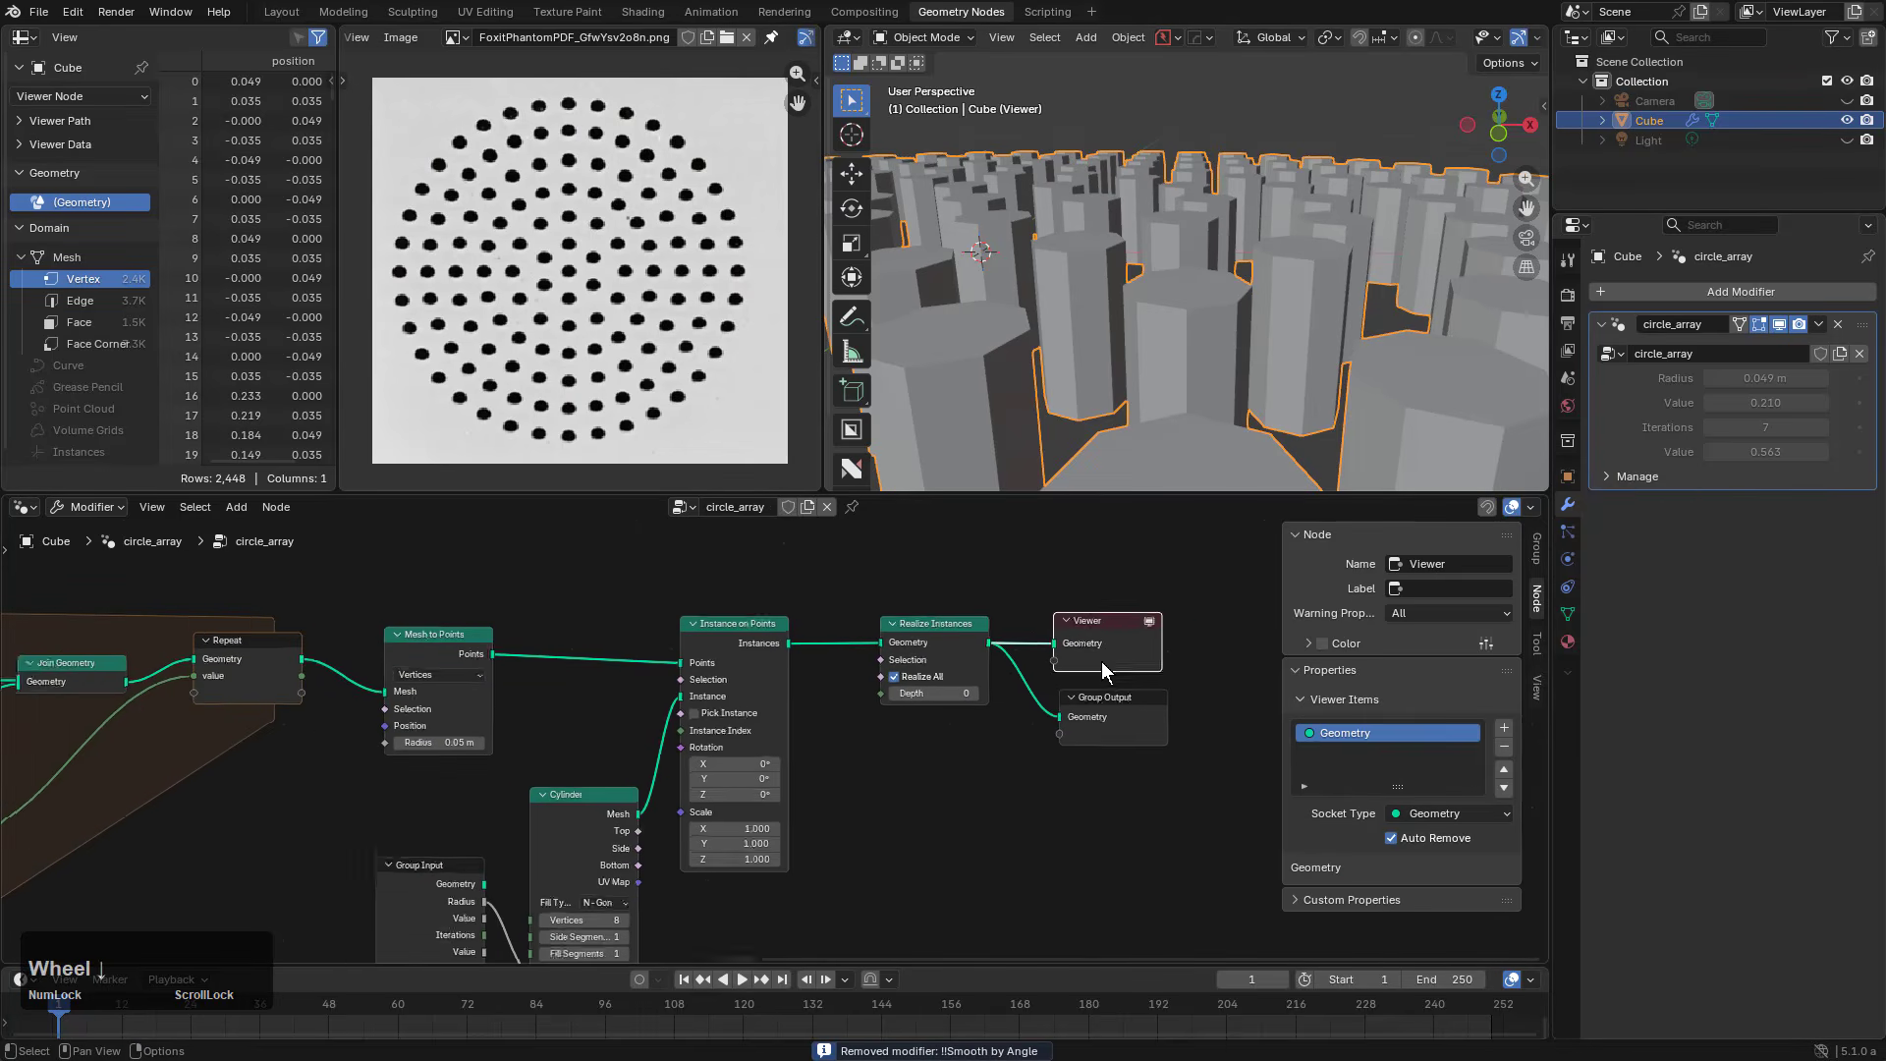
left_click(969, 604)
scroll(776, 796, "up", 2)
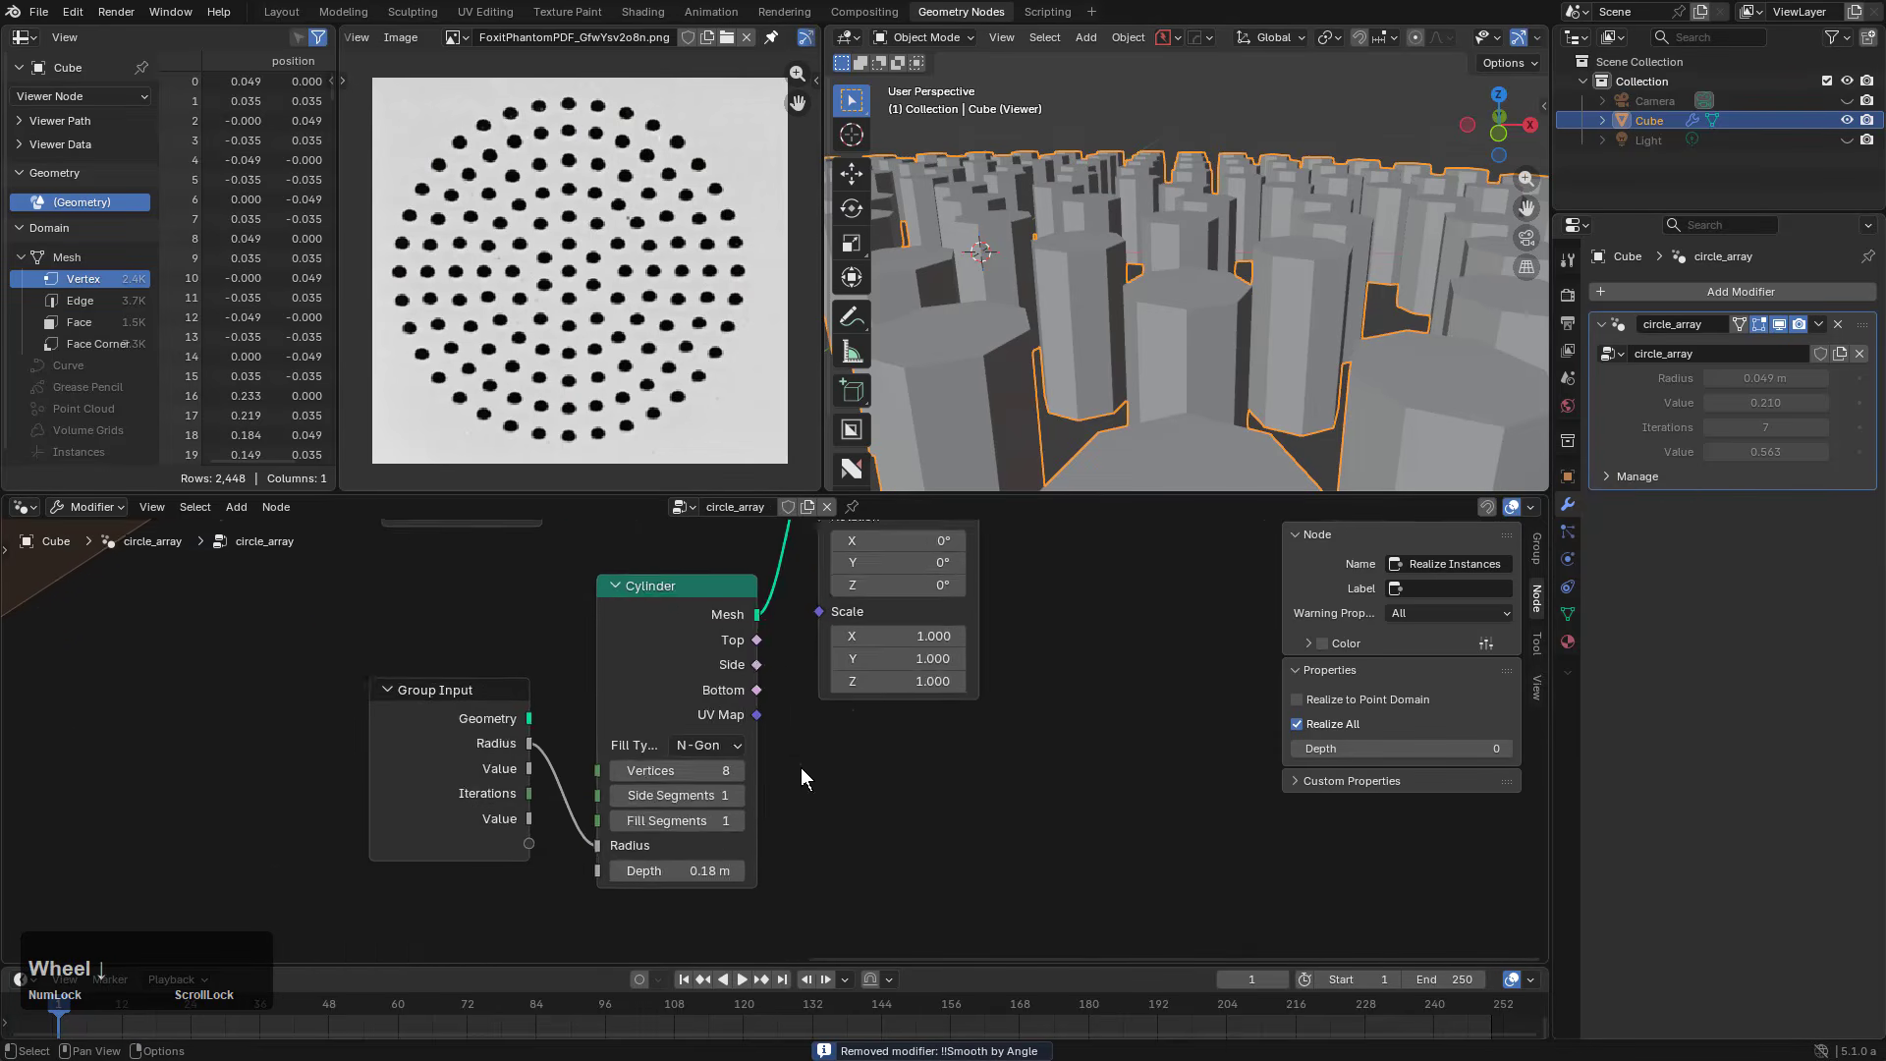
left_click(675, 775)
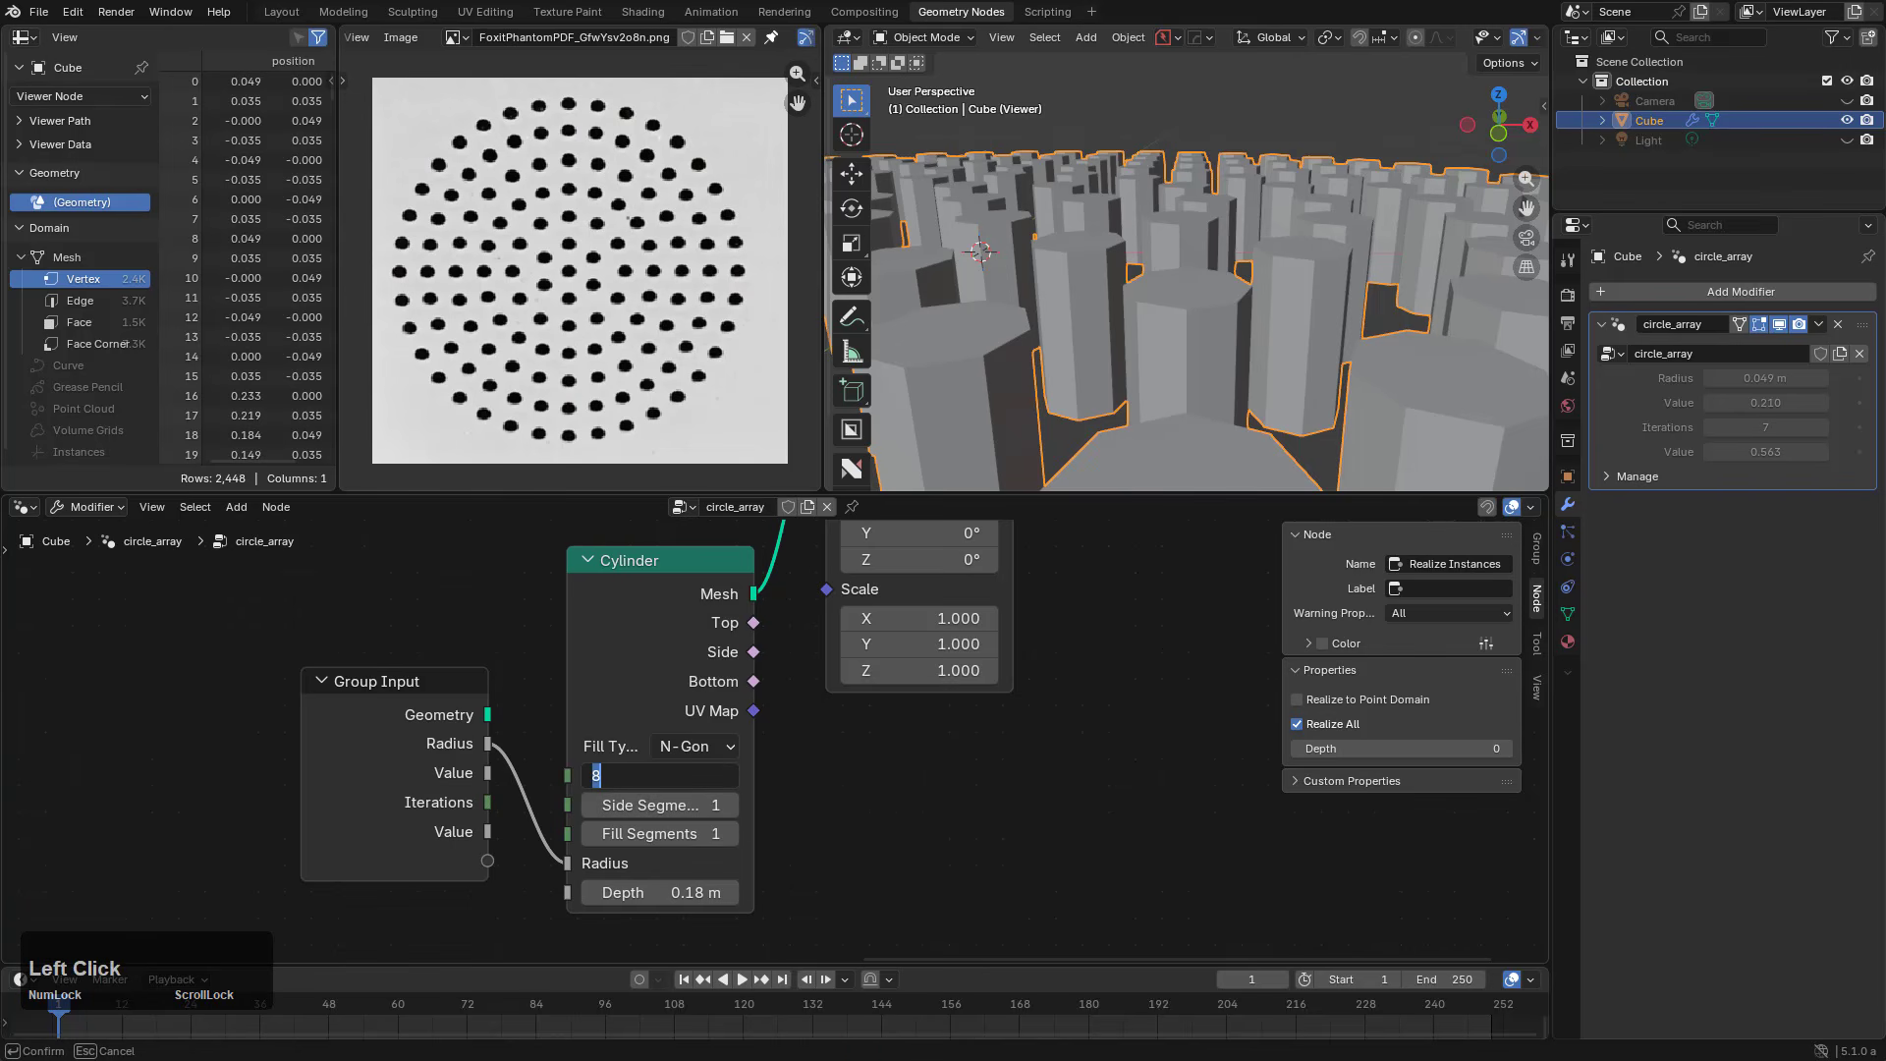
type("16")
key("Return")
Step: Run HOps Sharpen on the 16-sided cylinders, trying several angles and leaving the Smooth by Angle modifier at 30°
key("q")
left_click(1218, 296, "ctrl")
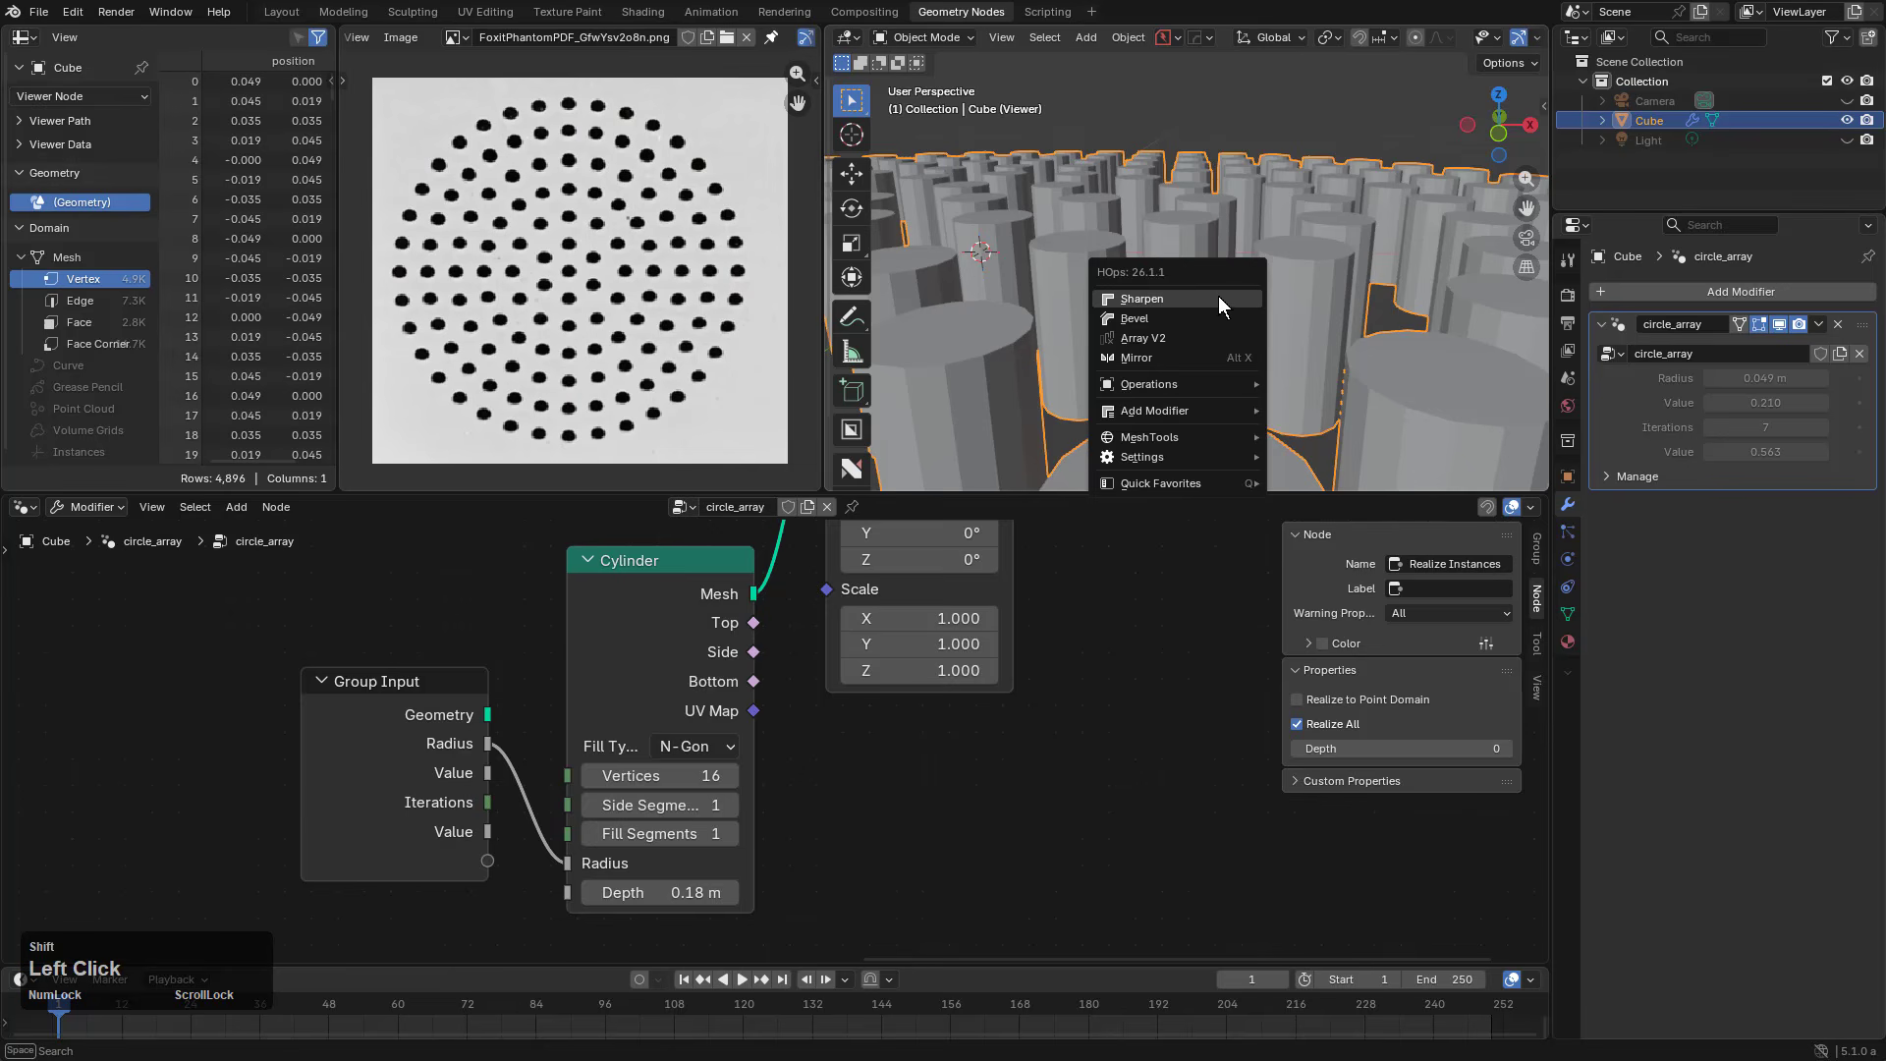
scroll(1219, 297, "up", 4)
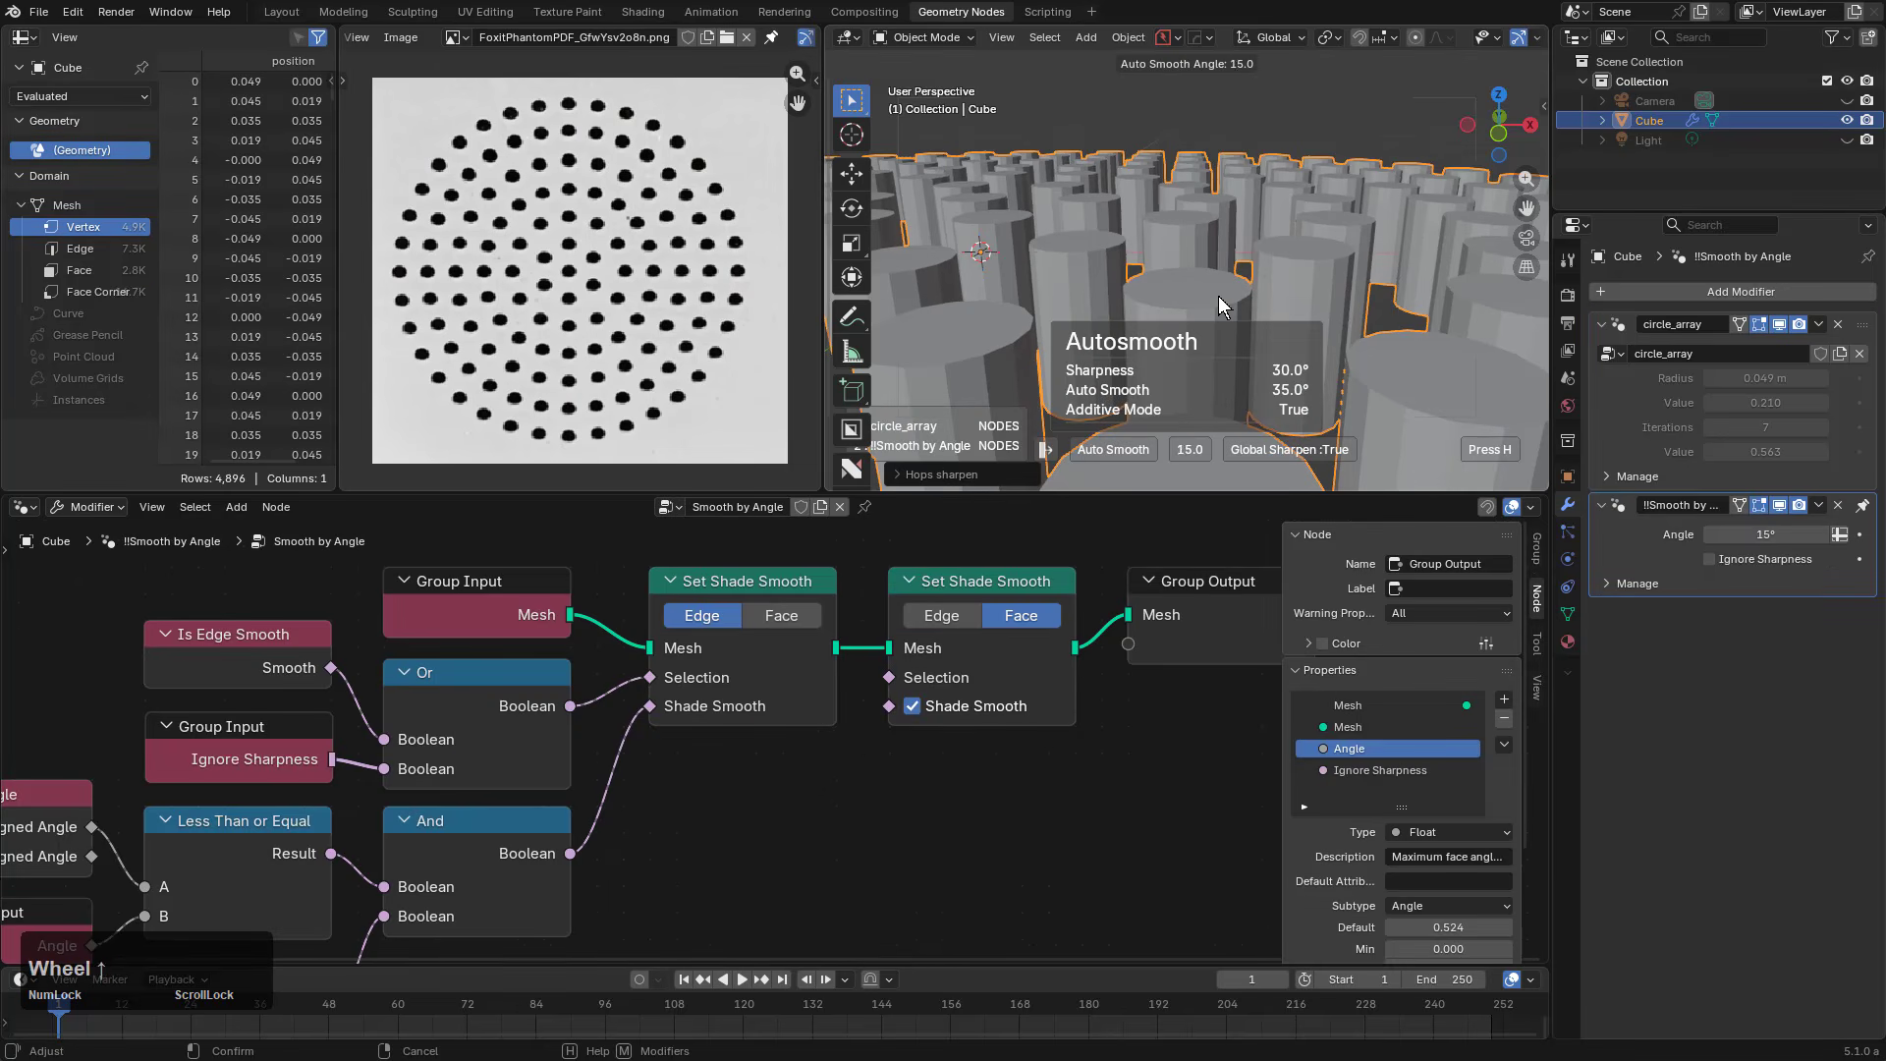
scroll(1218, 297, "up", 1)
left_click(1218, 297)
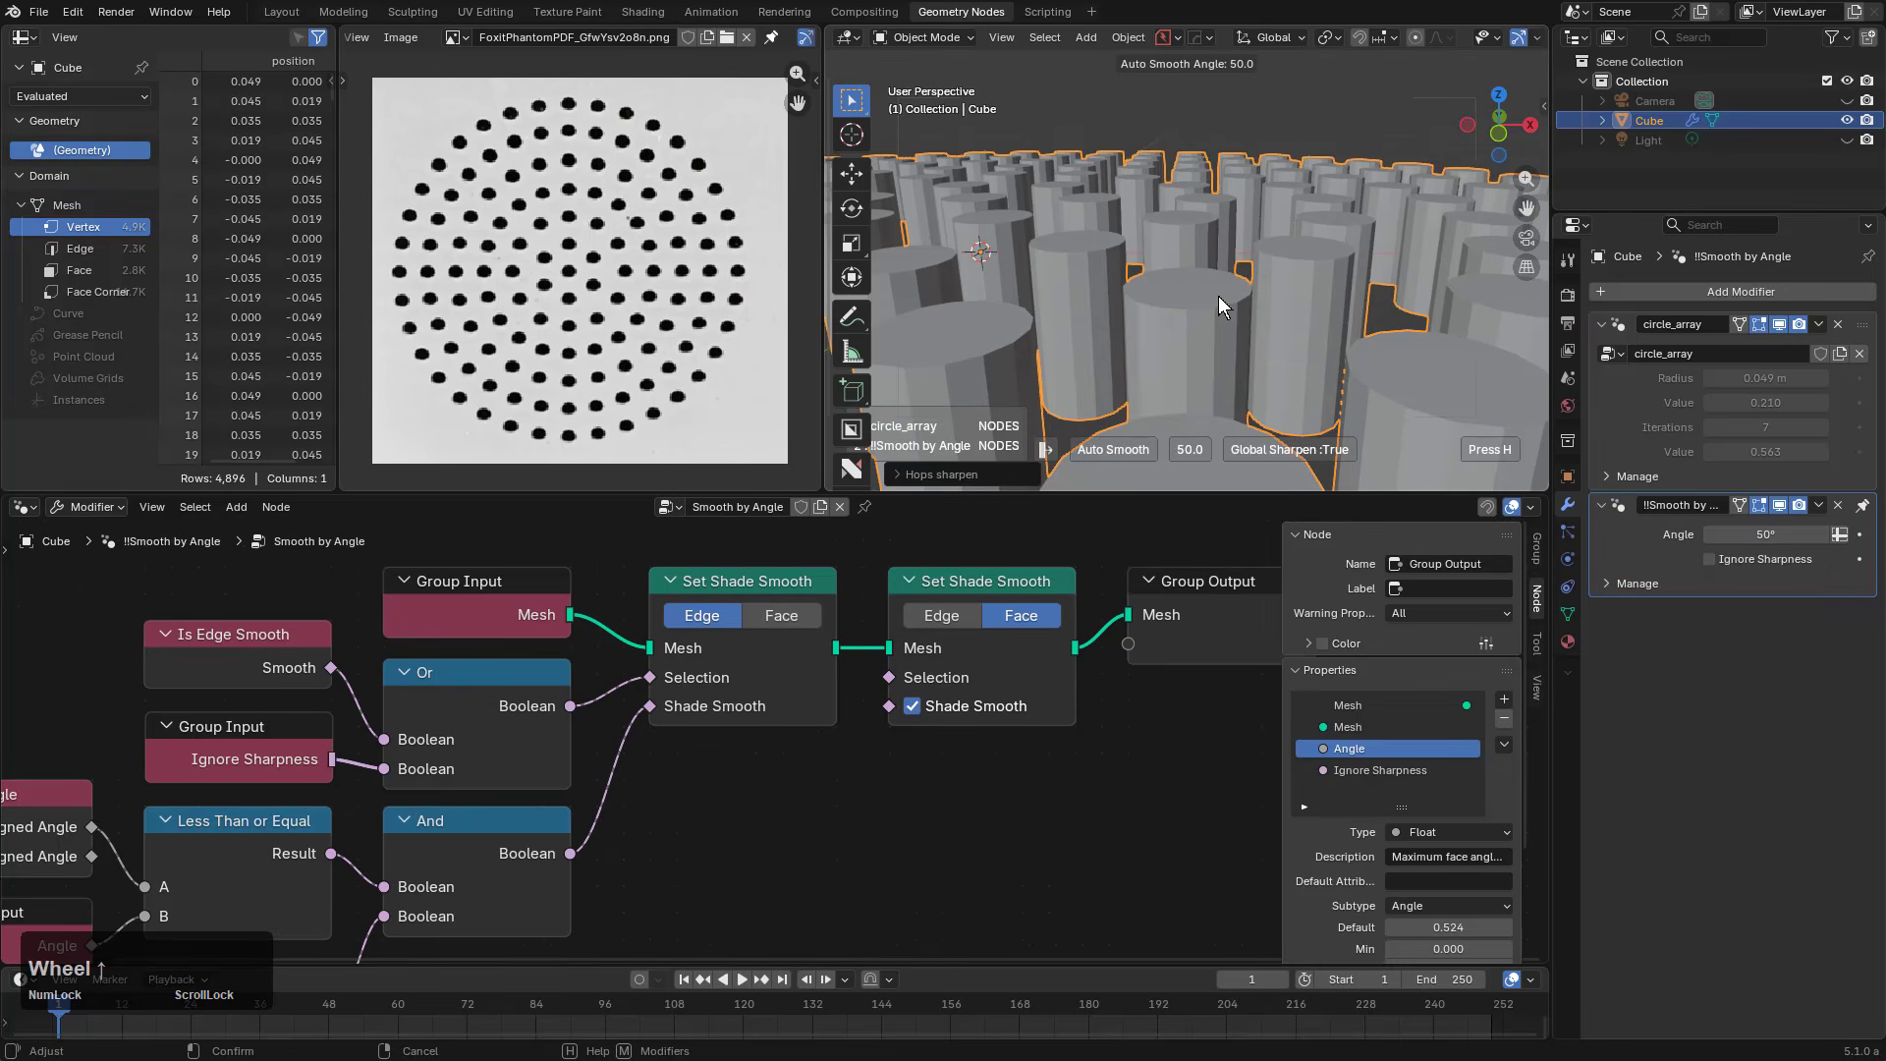
Step: Return to the circle_array node tree, preview Realize Instances in the Viewer, and spread the Viewer and Group Output nodes away from it
left_click(1618, 423)
scroll(1028, 645, "down", 3)
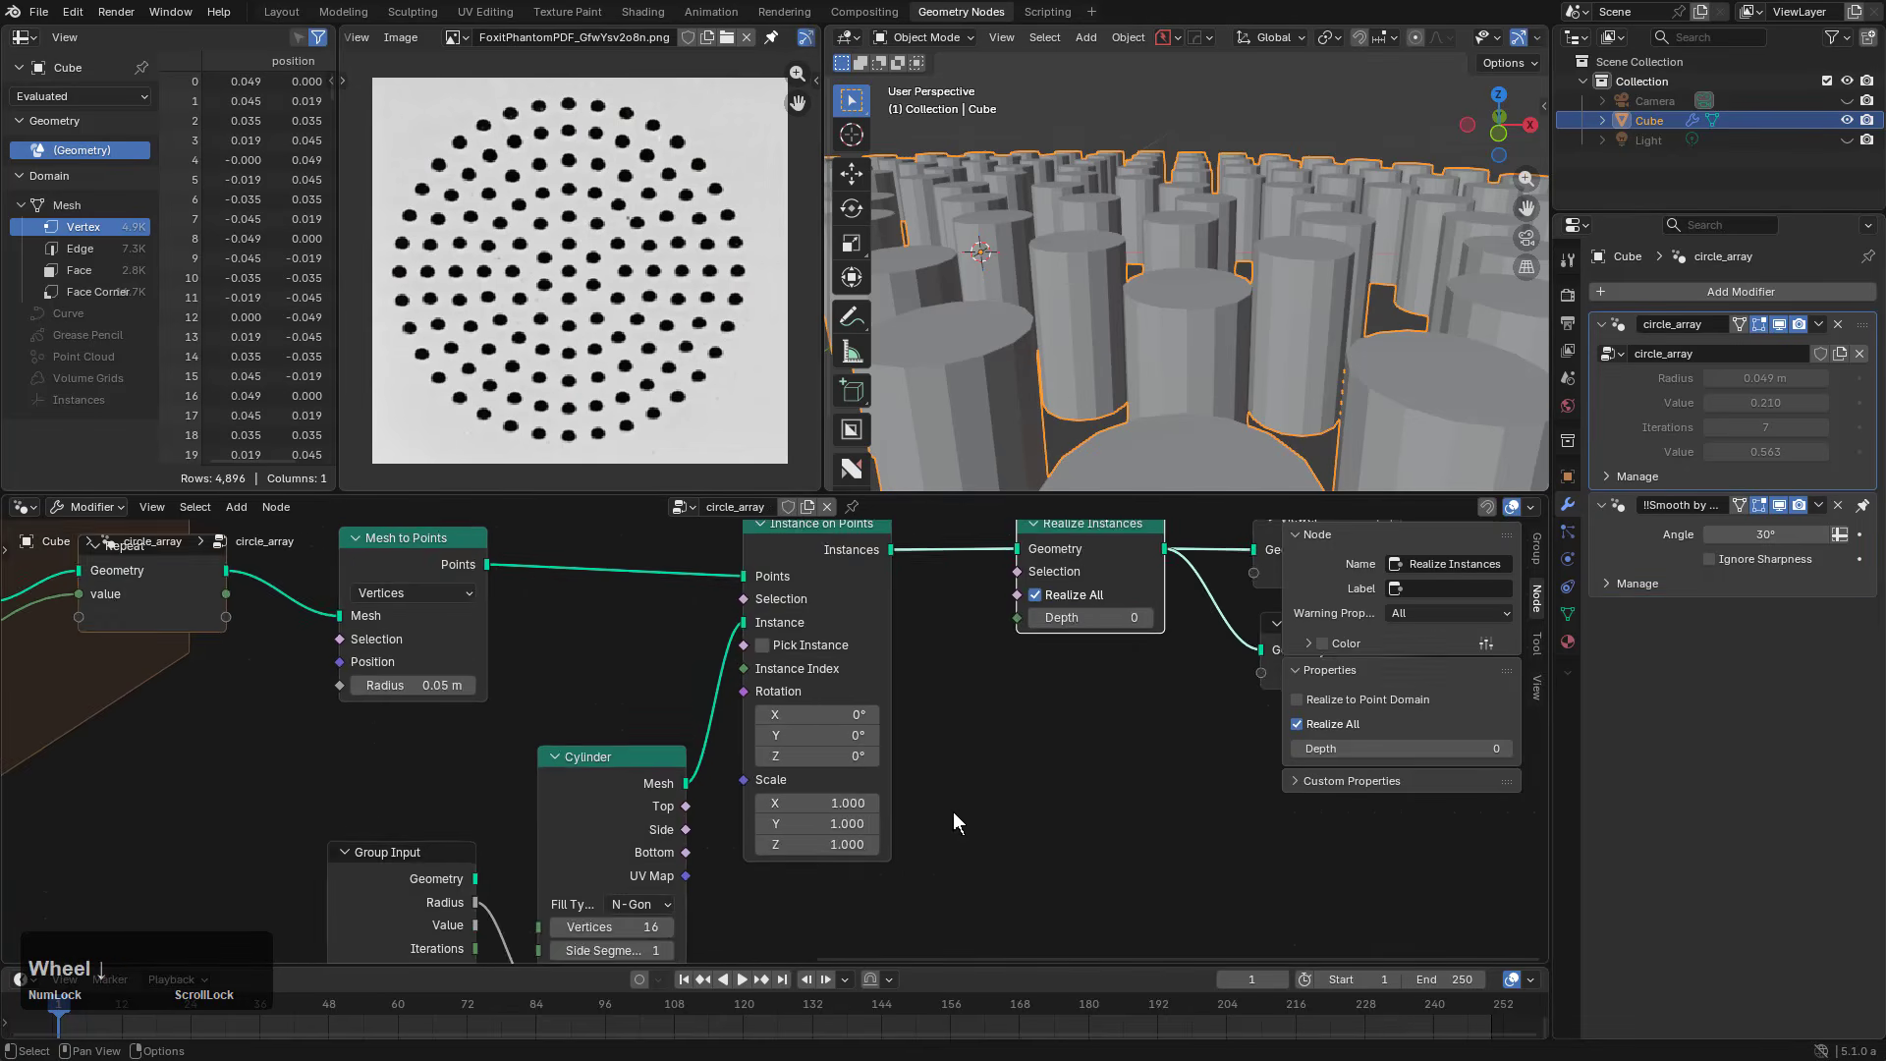
middle_click_drag(953, 811, 995, 653)
left_click(1017, 611, "ctrl+shift")
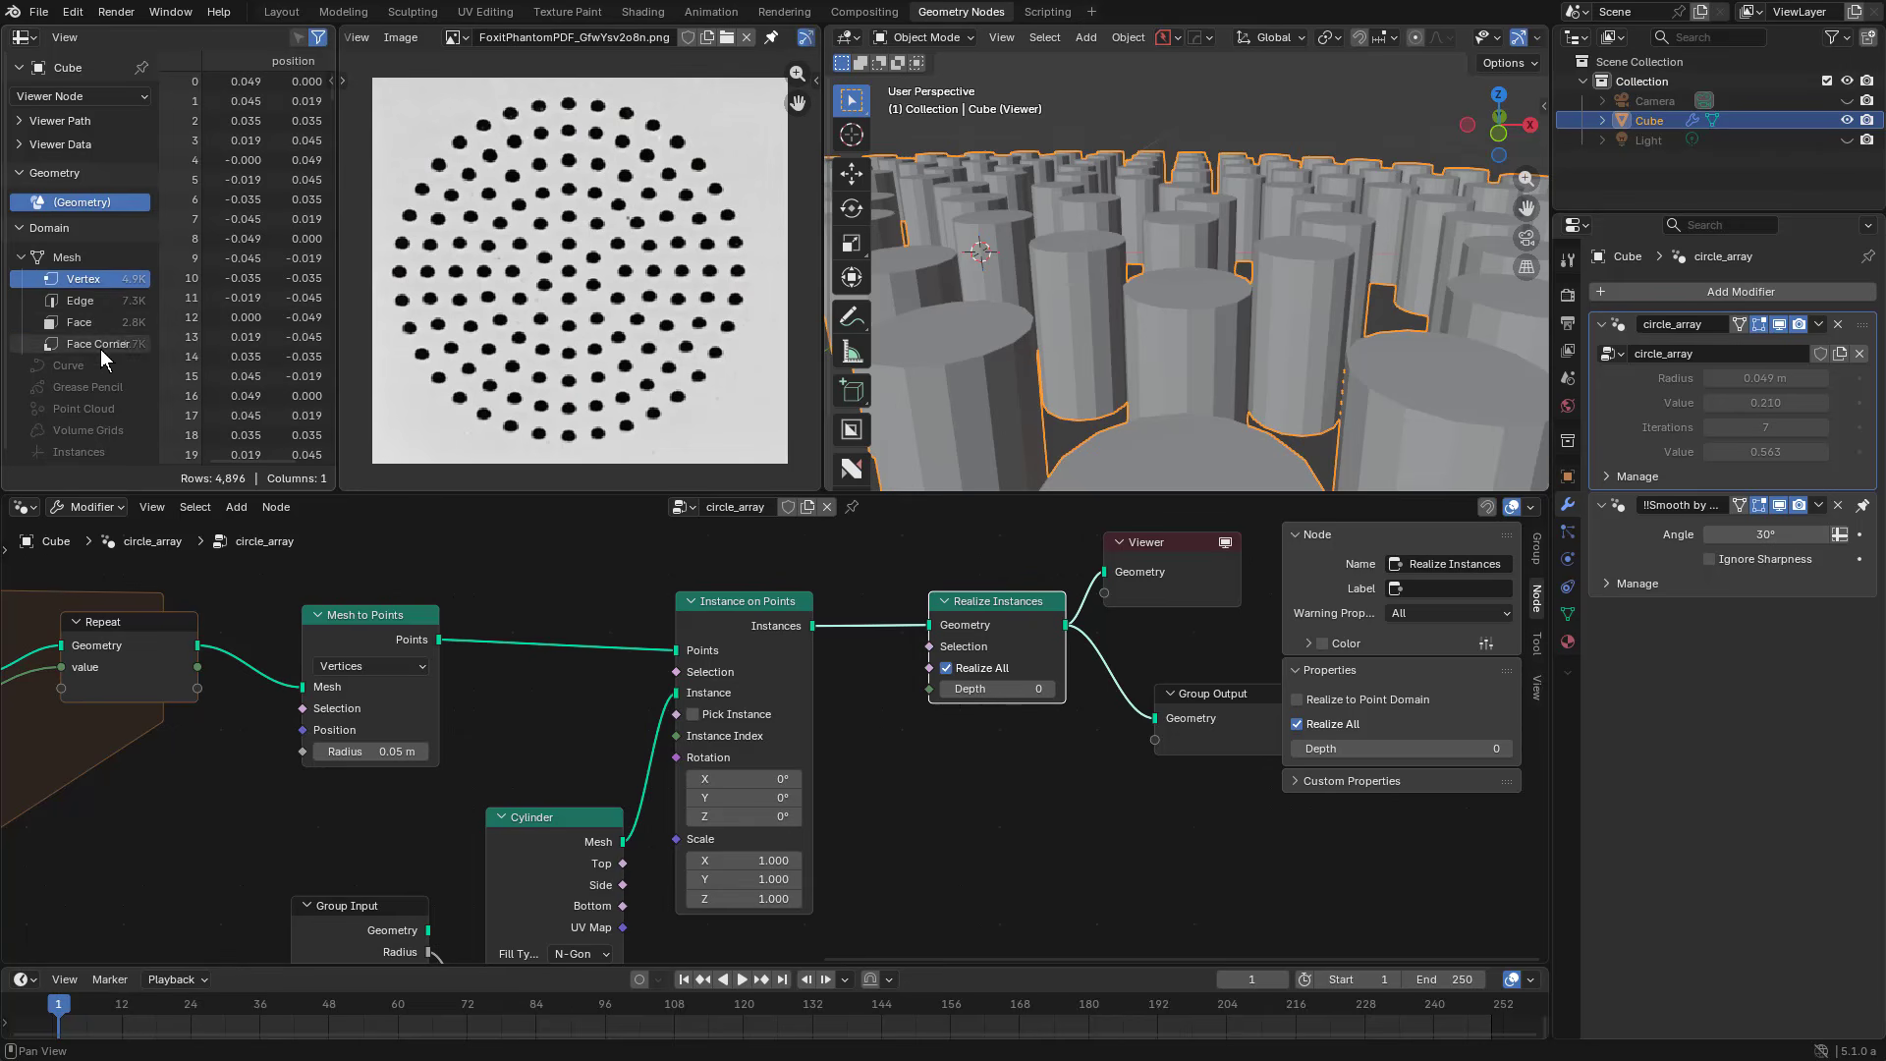
scroll(792, 657, "down", 2)
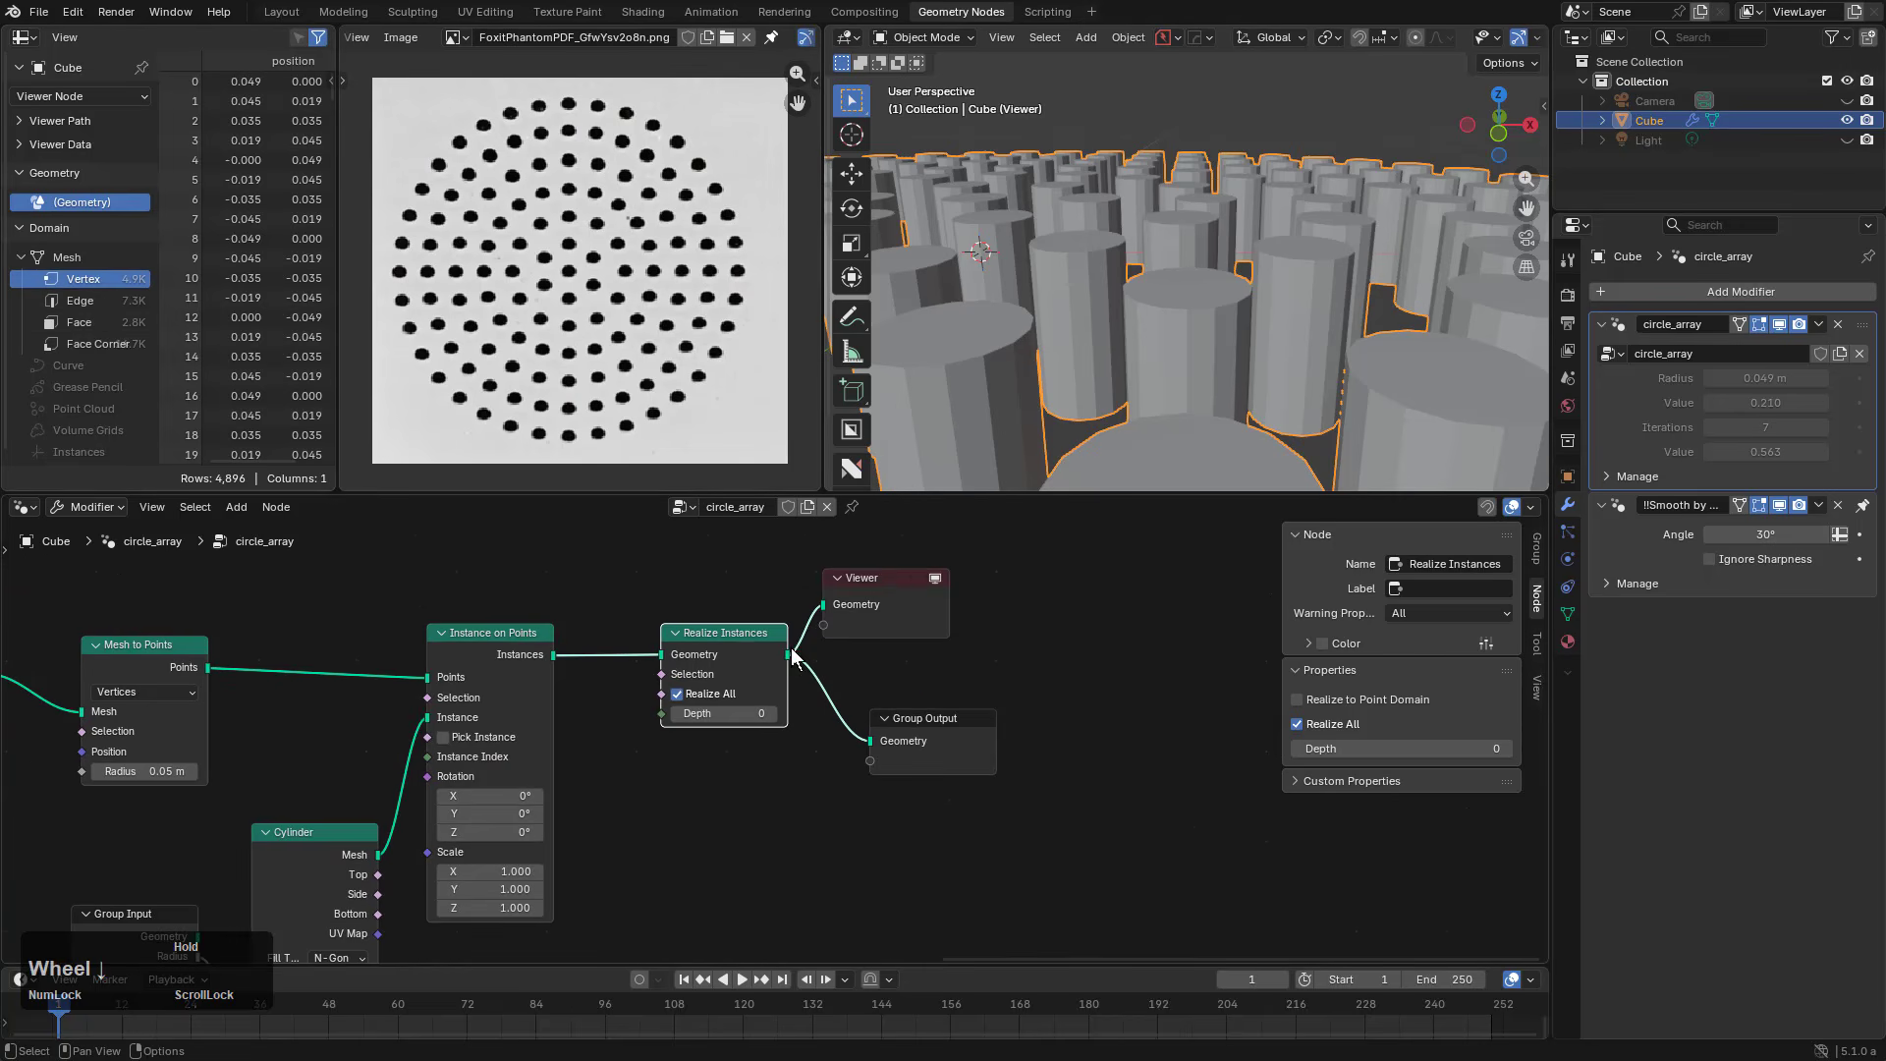
left_click_drag(895, 577, 1075, 569)
left_click_drag(934, 740, 1075, 764)
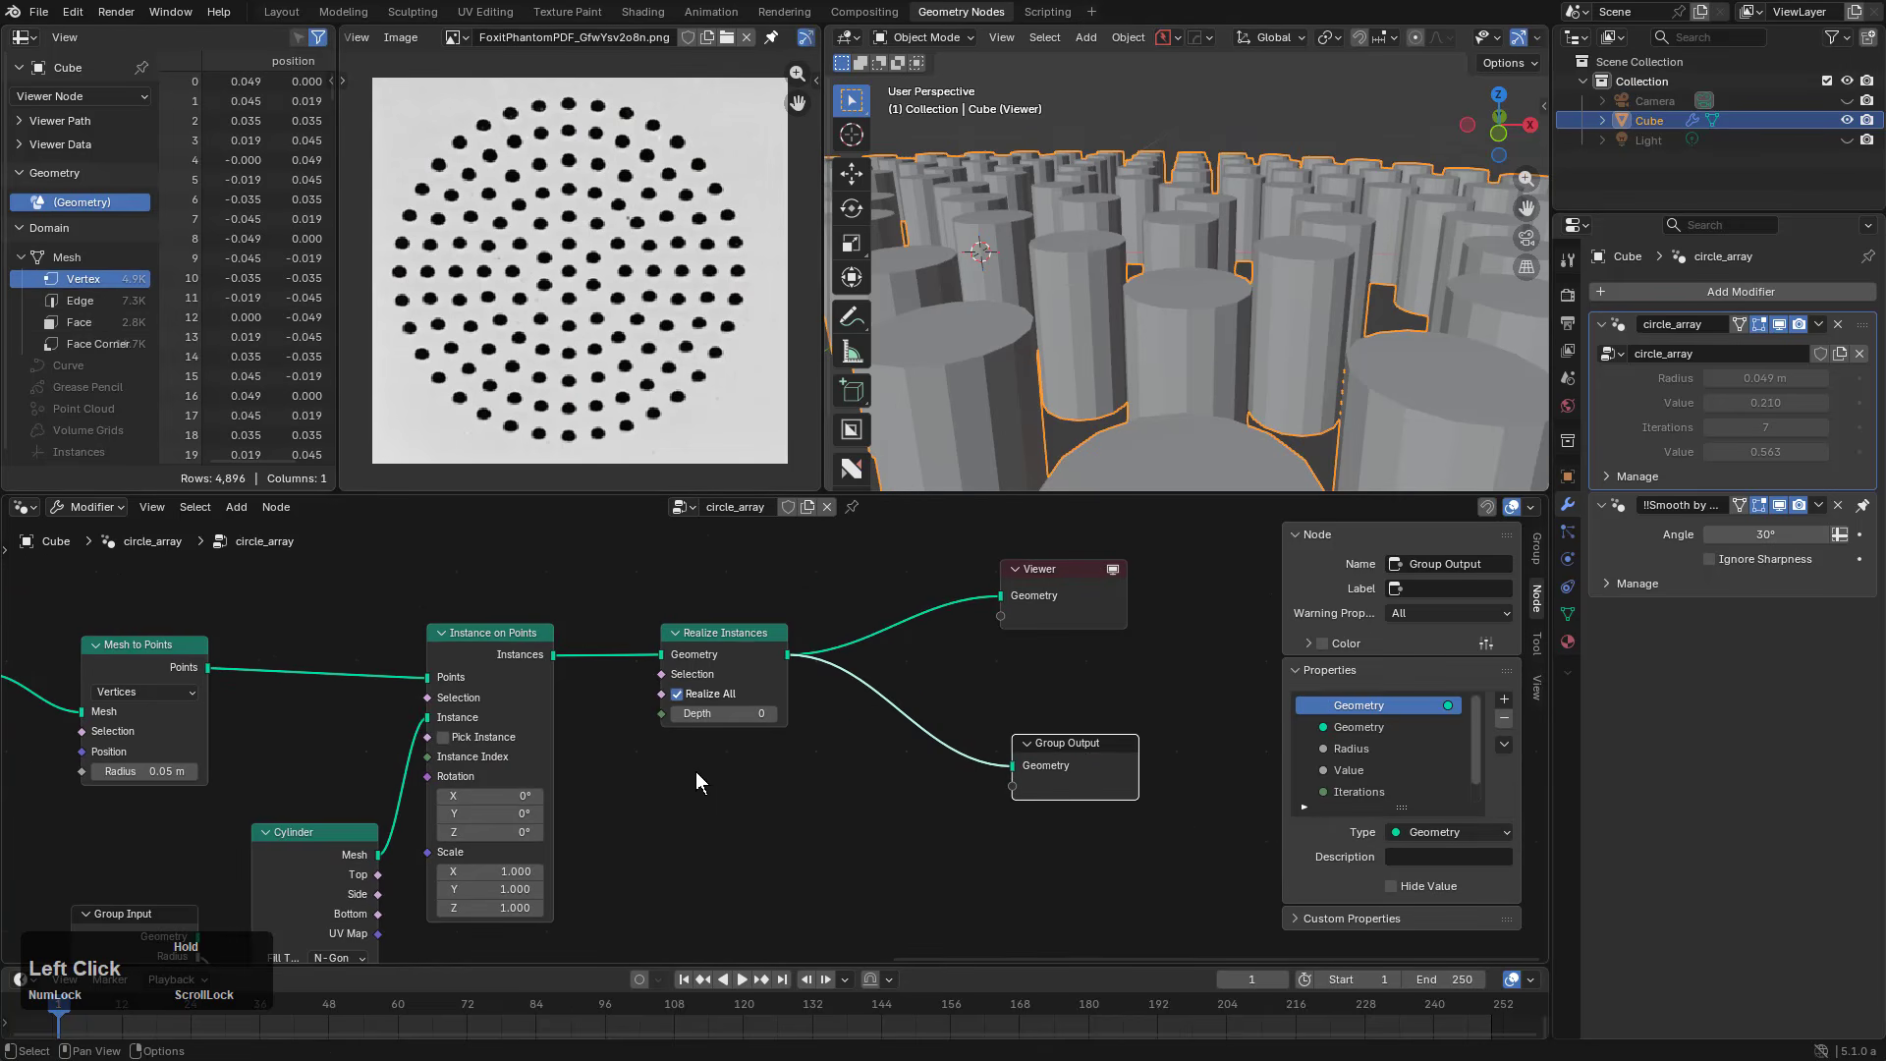
Step: Apply smooth shading to the Cube through the General section of HOps Helper
middle_click_drag(781, 692, 985, 635)
scroll(984, 634, "down", 1)
middle_click_drag(1211, 245, 1295, 250)
key("ctrl+grave")
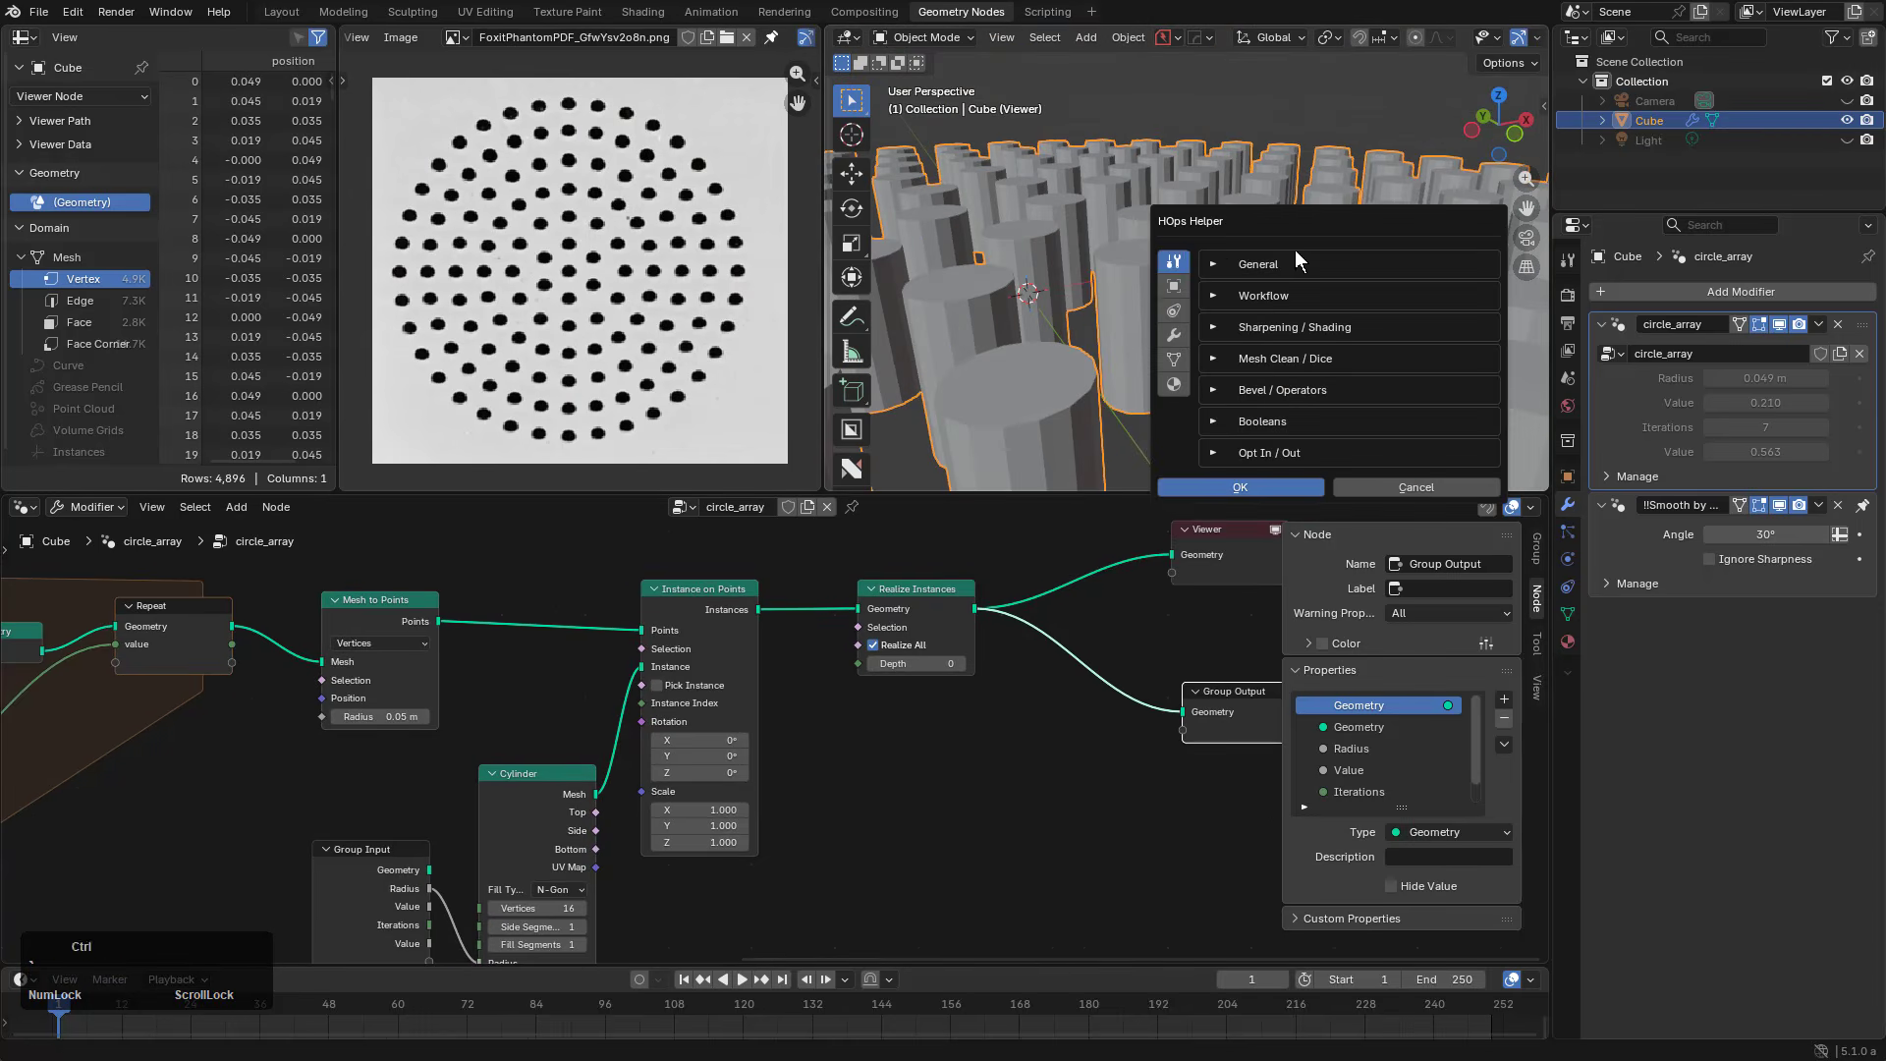
left_click(1225, 266)
left_click(1267, 316)
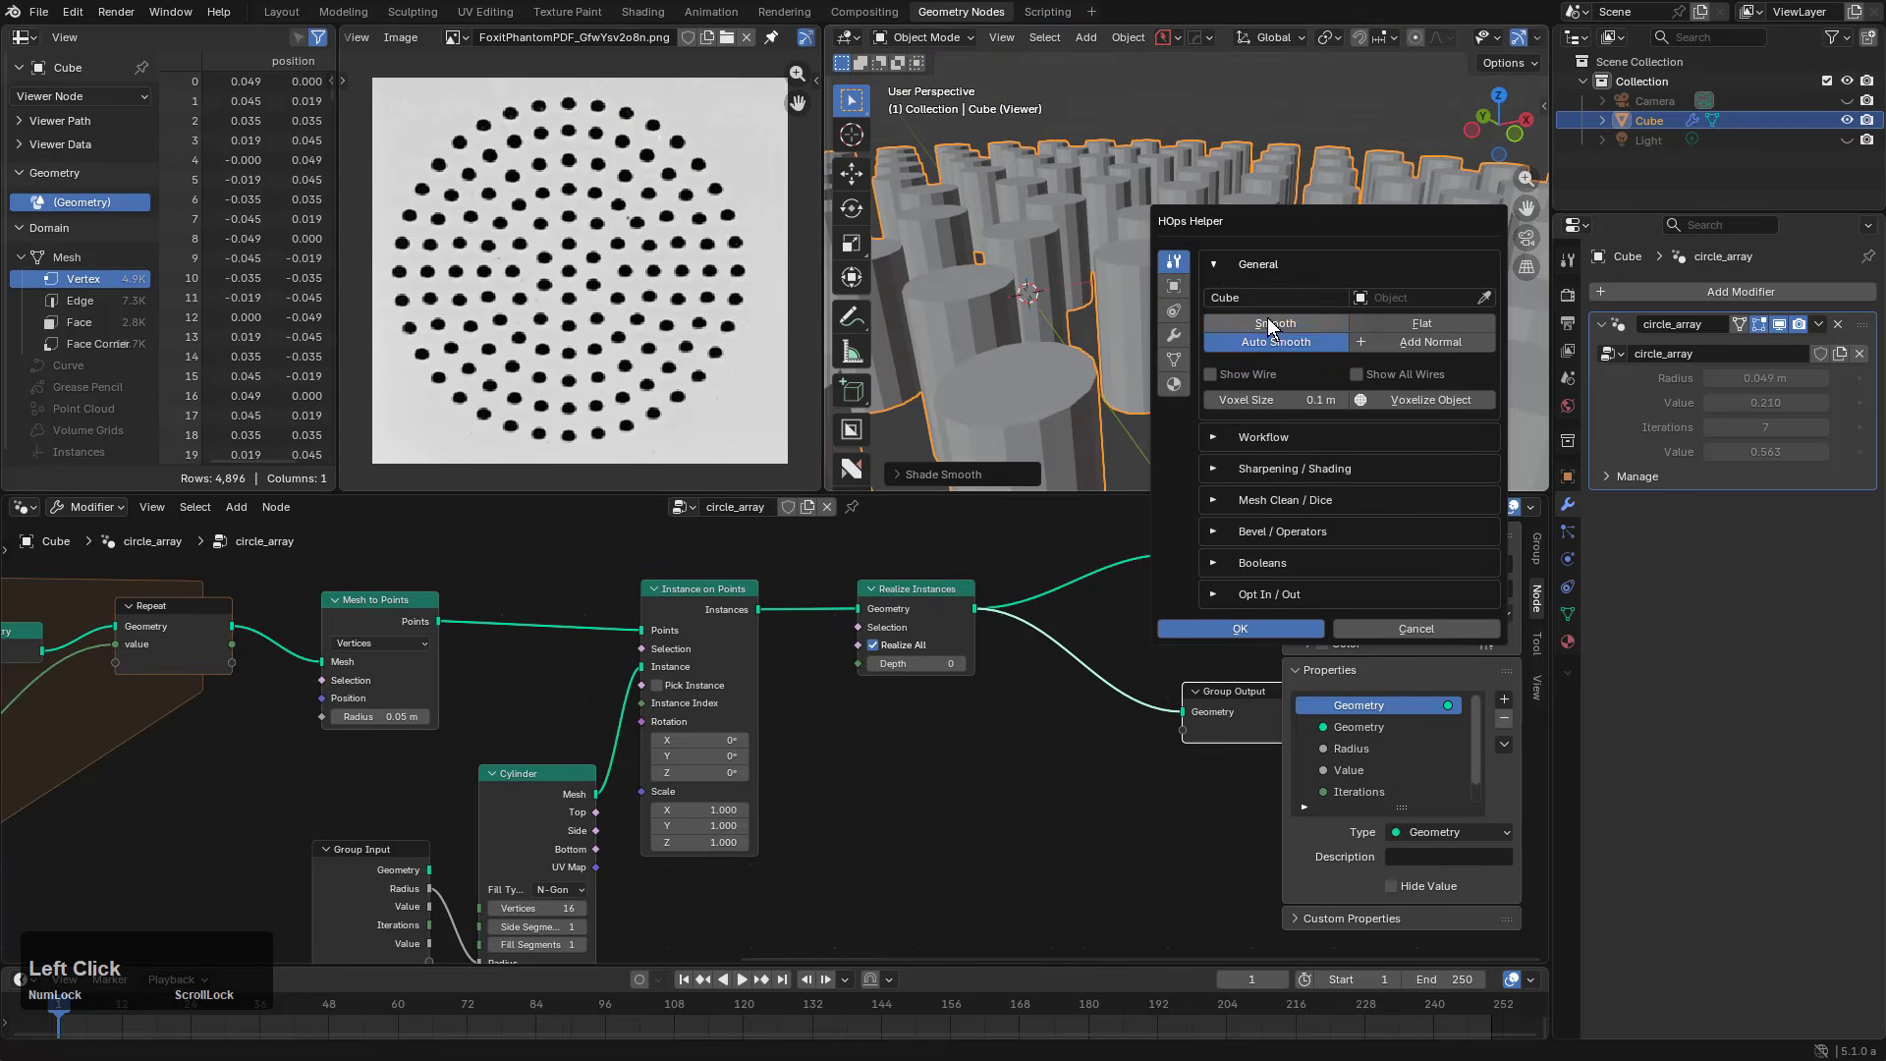
Step: Insert a shared reroute on the two links leaving Realize Instances and shift it along X toward the Viewer and Group Output
middle_click(1254, 234)
mouse_move(1253, 234)
middle_mouse_down()
mouse_move(1183, 320)
mouse_move(1244, 218)
middle_mouse_up()
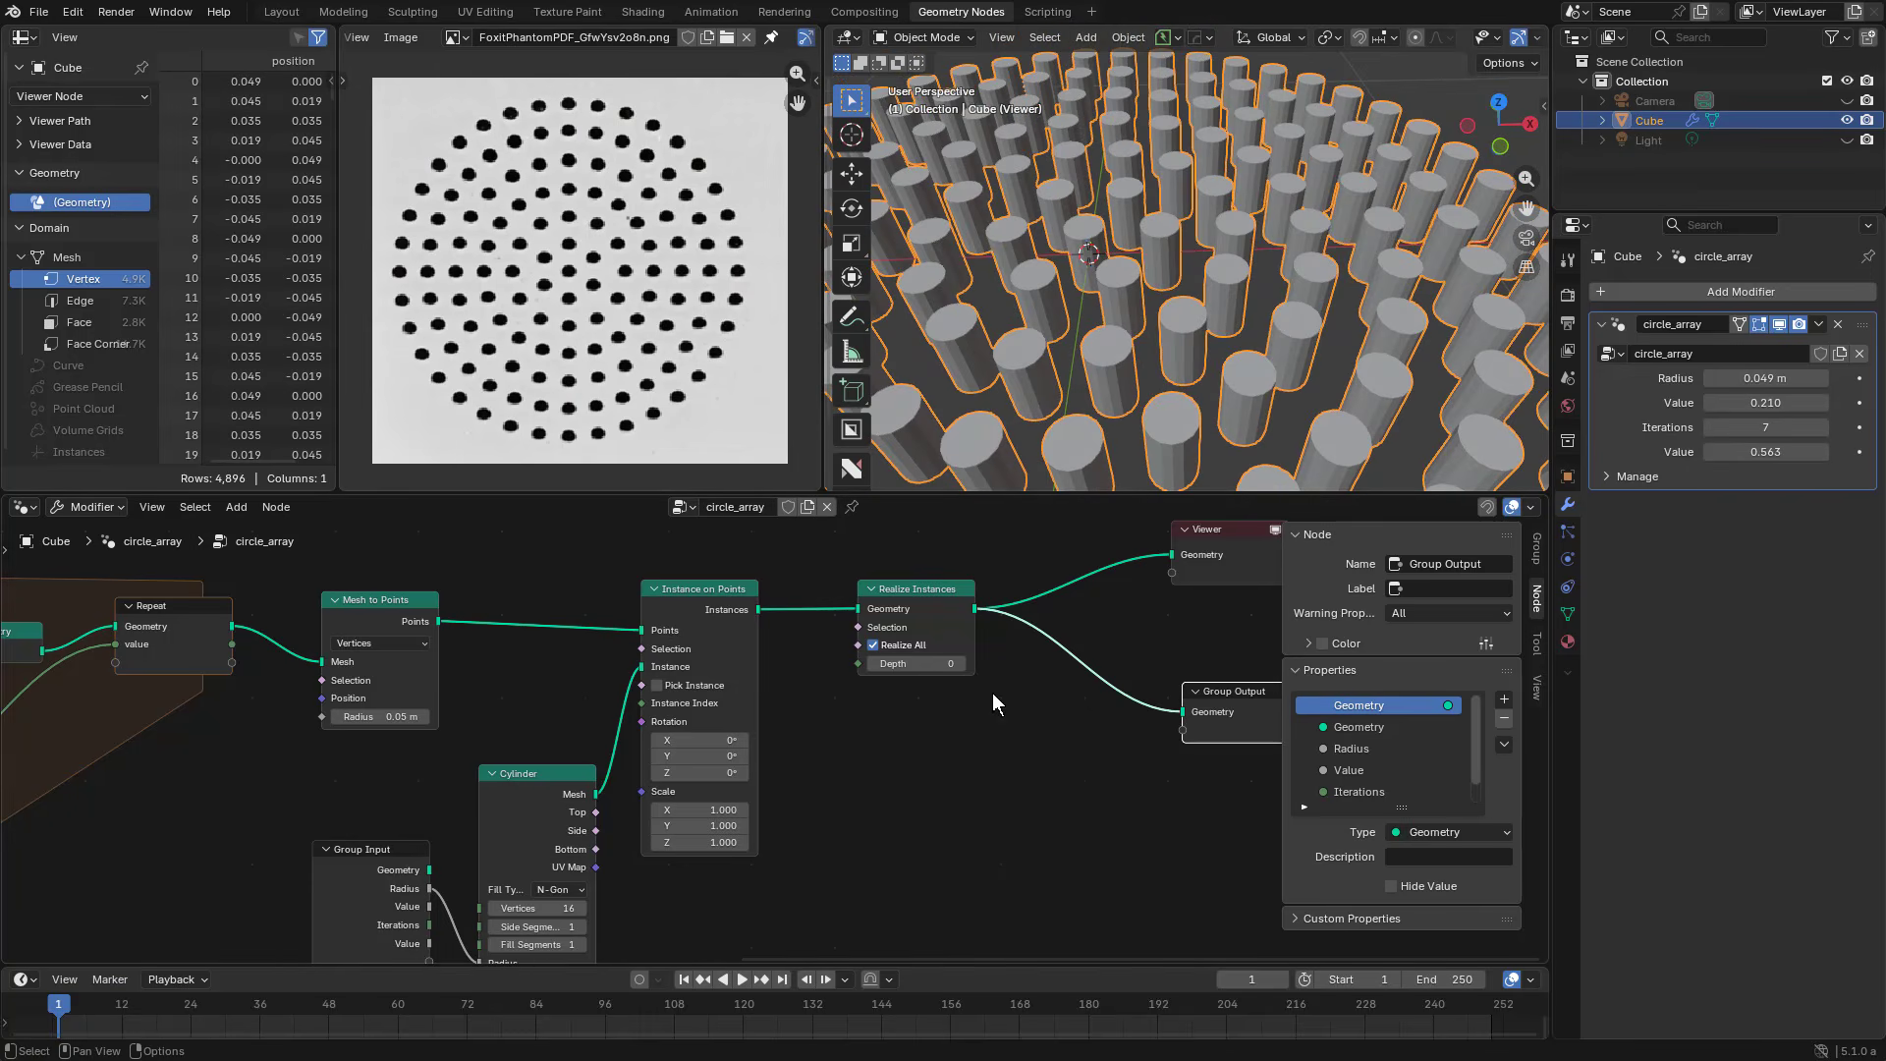
scroll(961, 737, "up", 3)
middle_click_drag(874, 653, 866, 719)
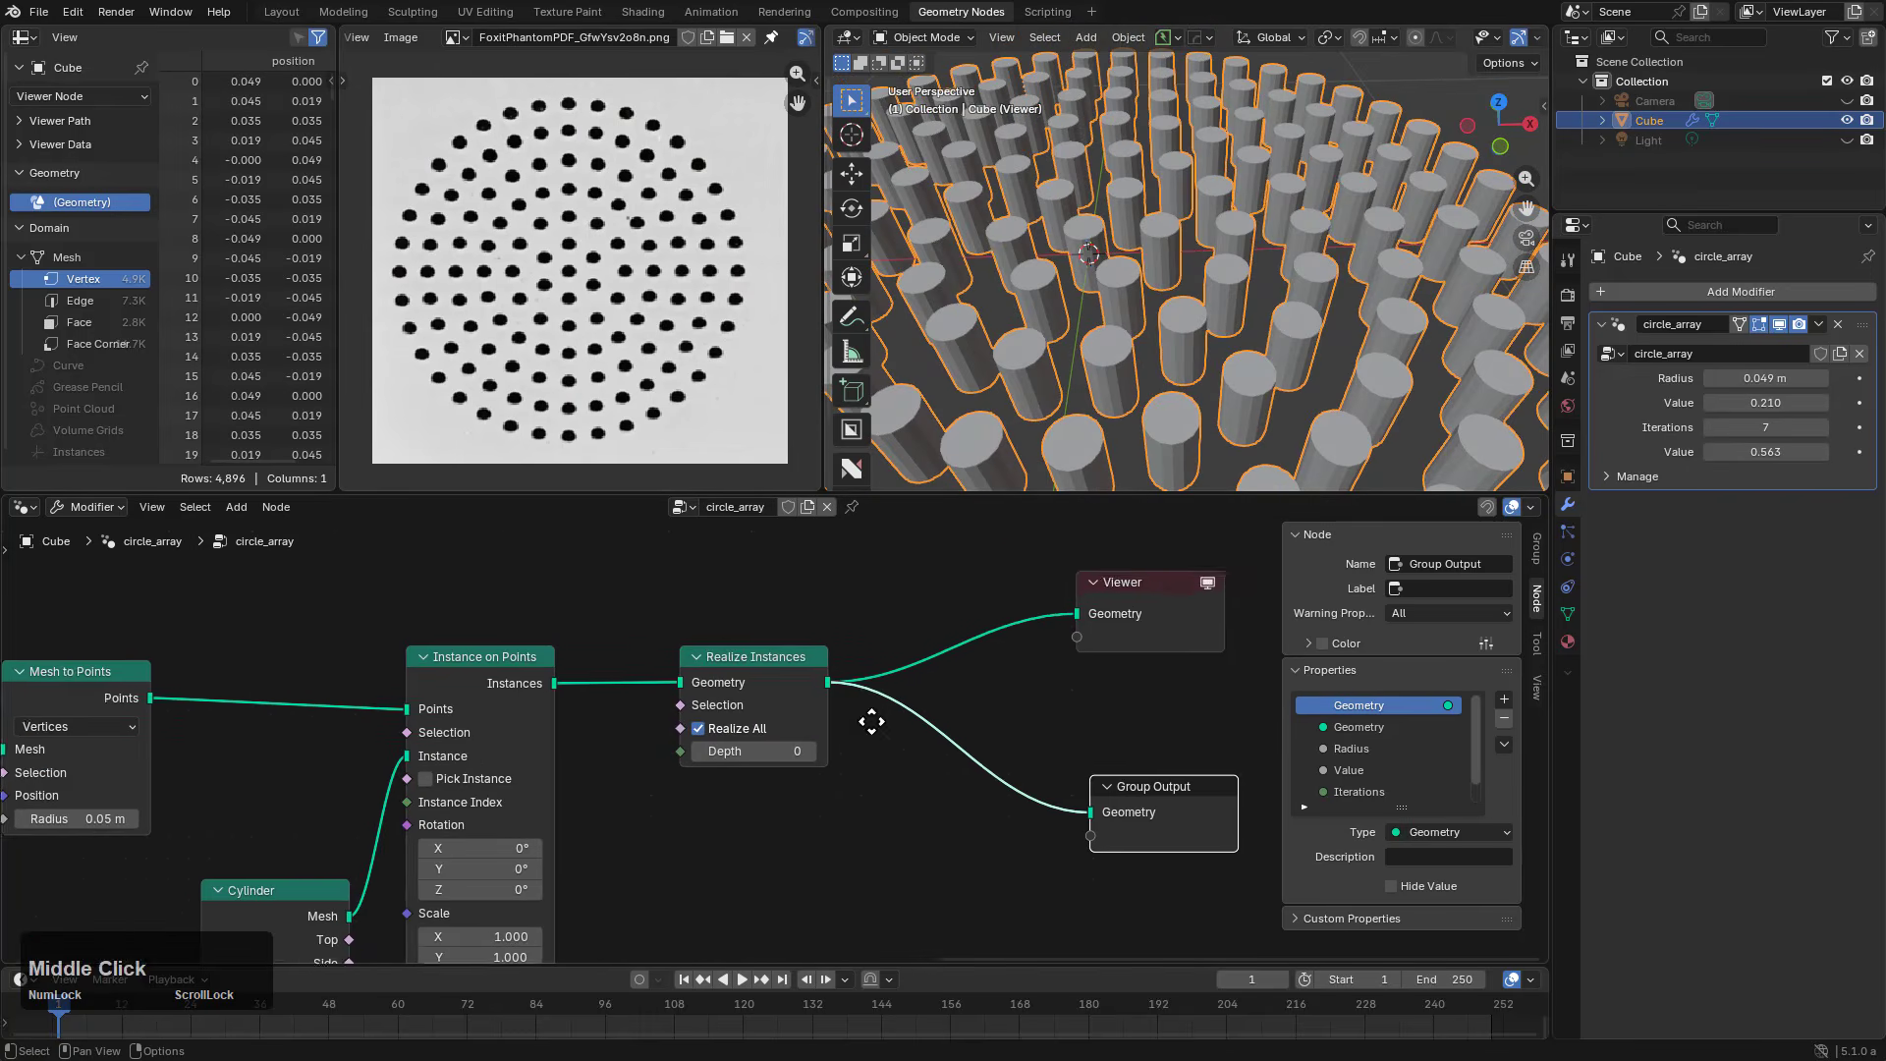
scroll(867, 720, "up", 1)
right_click_drag(855, 593, 864, 748, "shift")
key("g")
key("x")
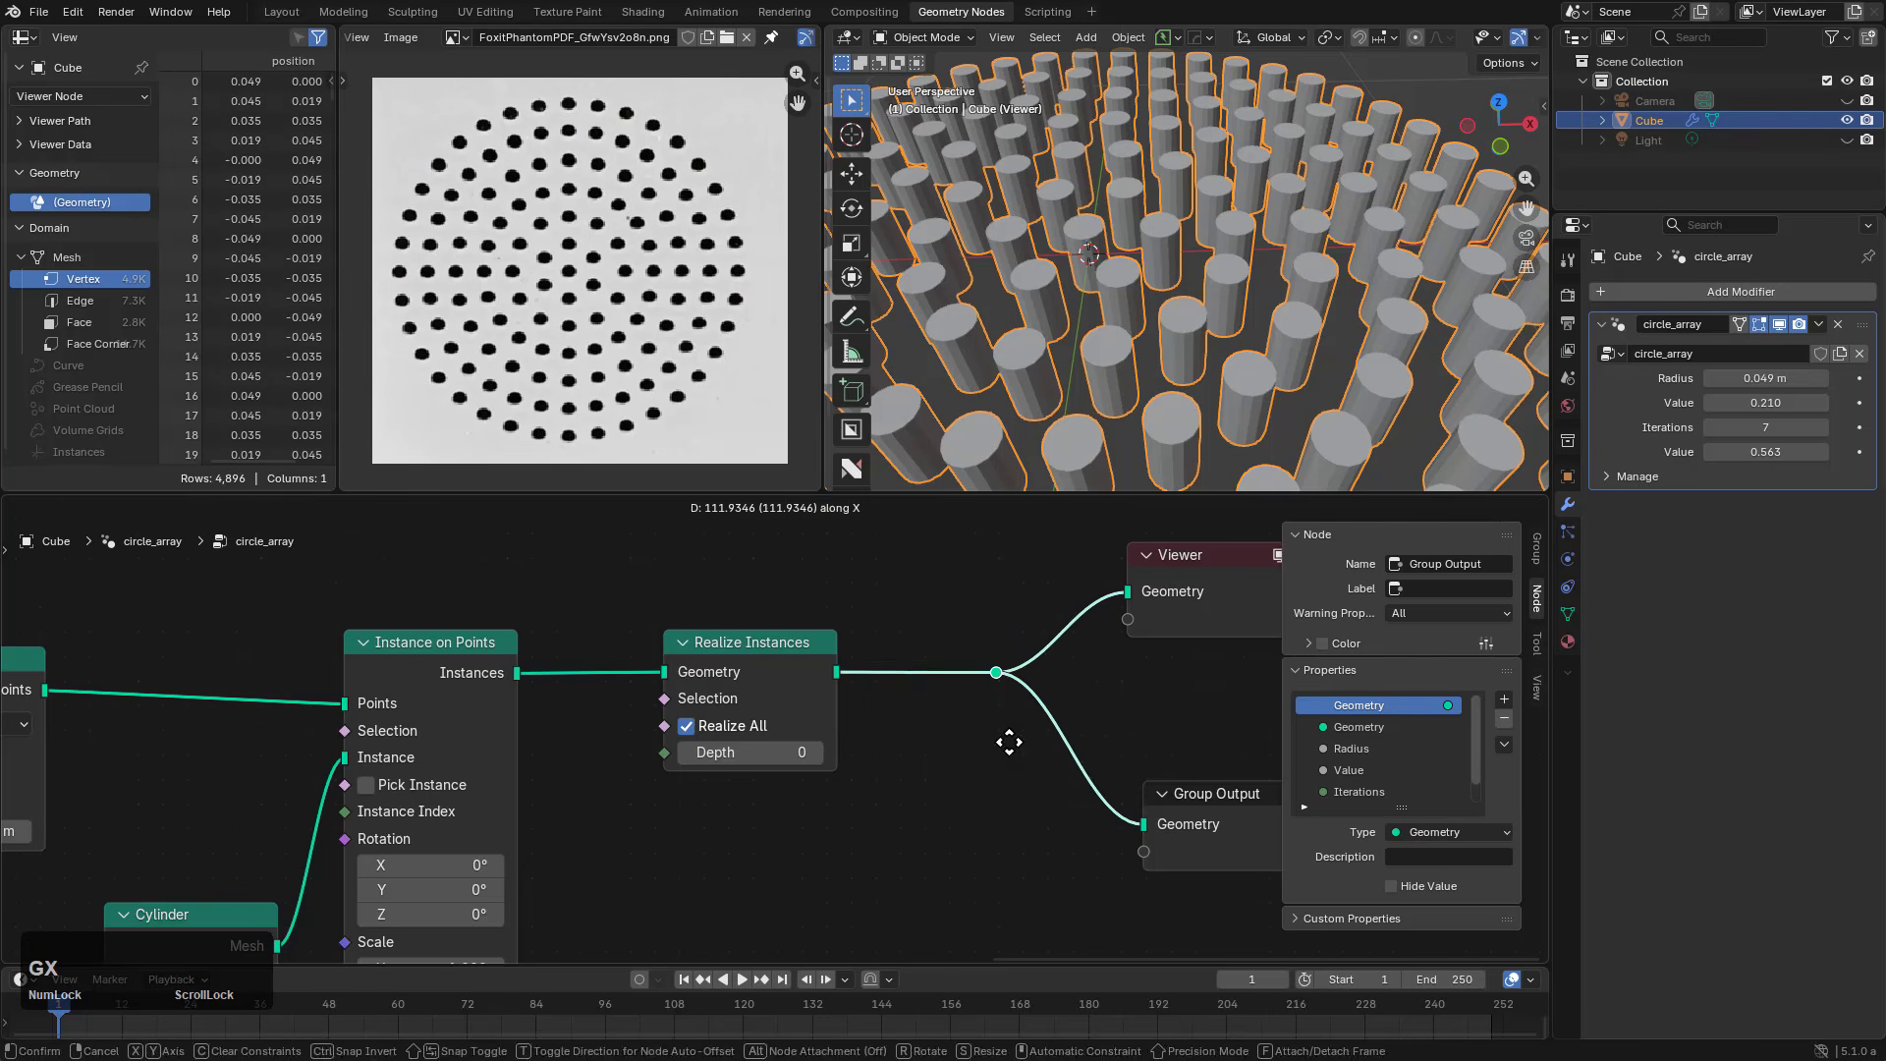
left_click(1006, 741)
Step: Add a Set Shade Smooth node between Realize Instances and the reroute
key("shift+a")
left_click(952, 606)
type("set")
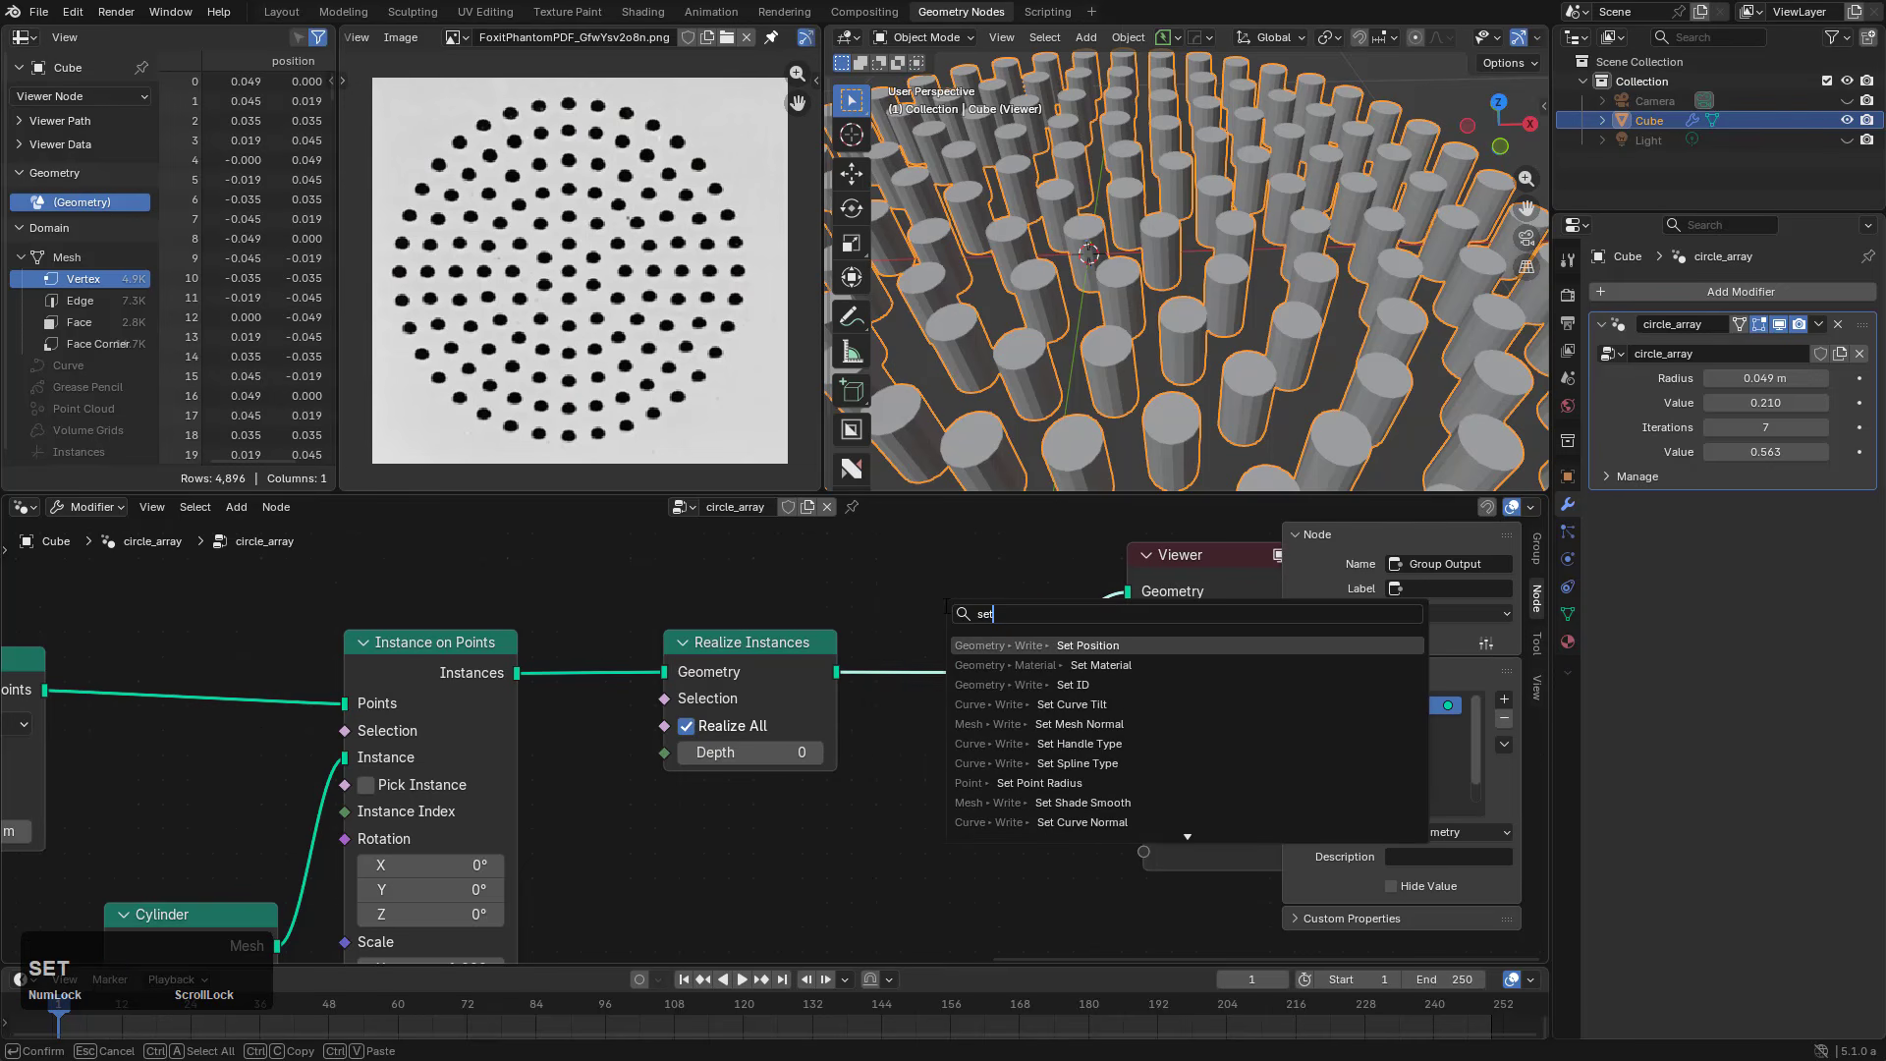
type(" smoo")
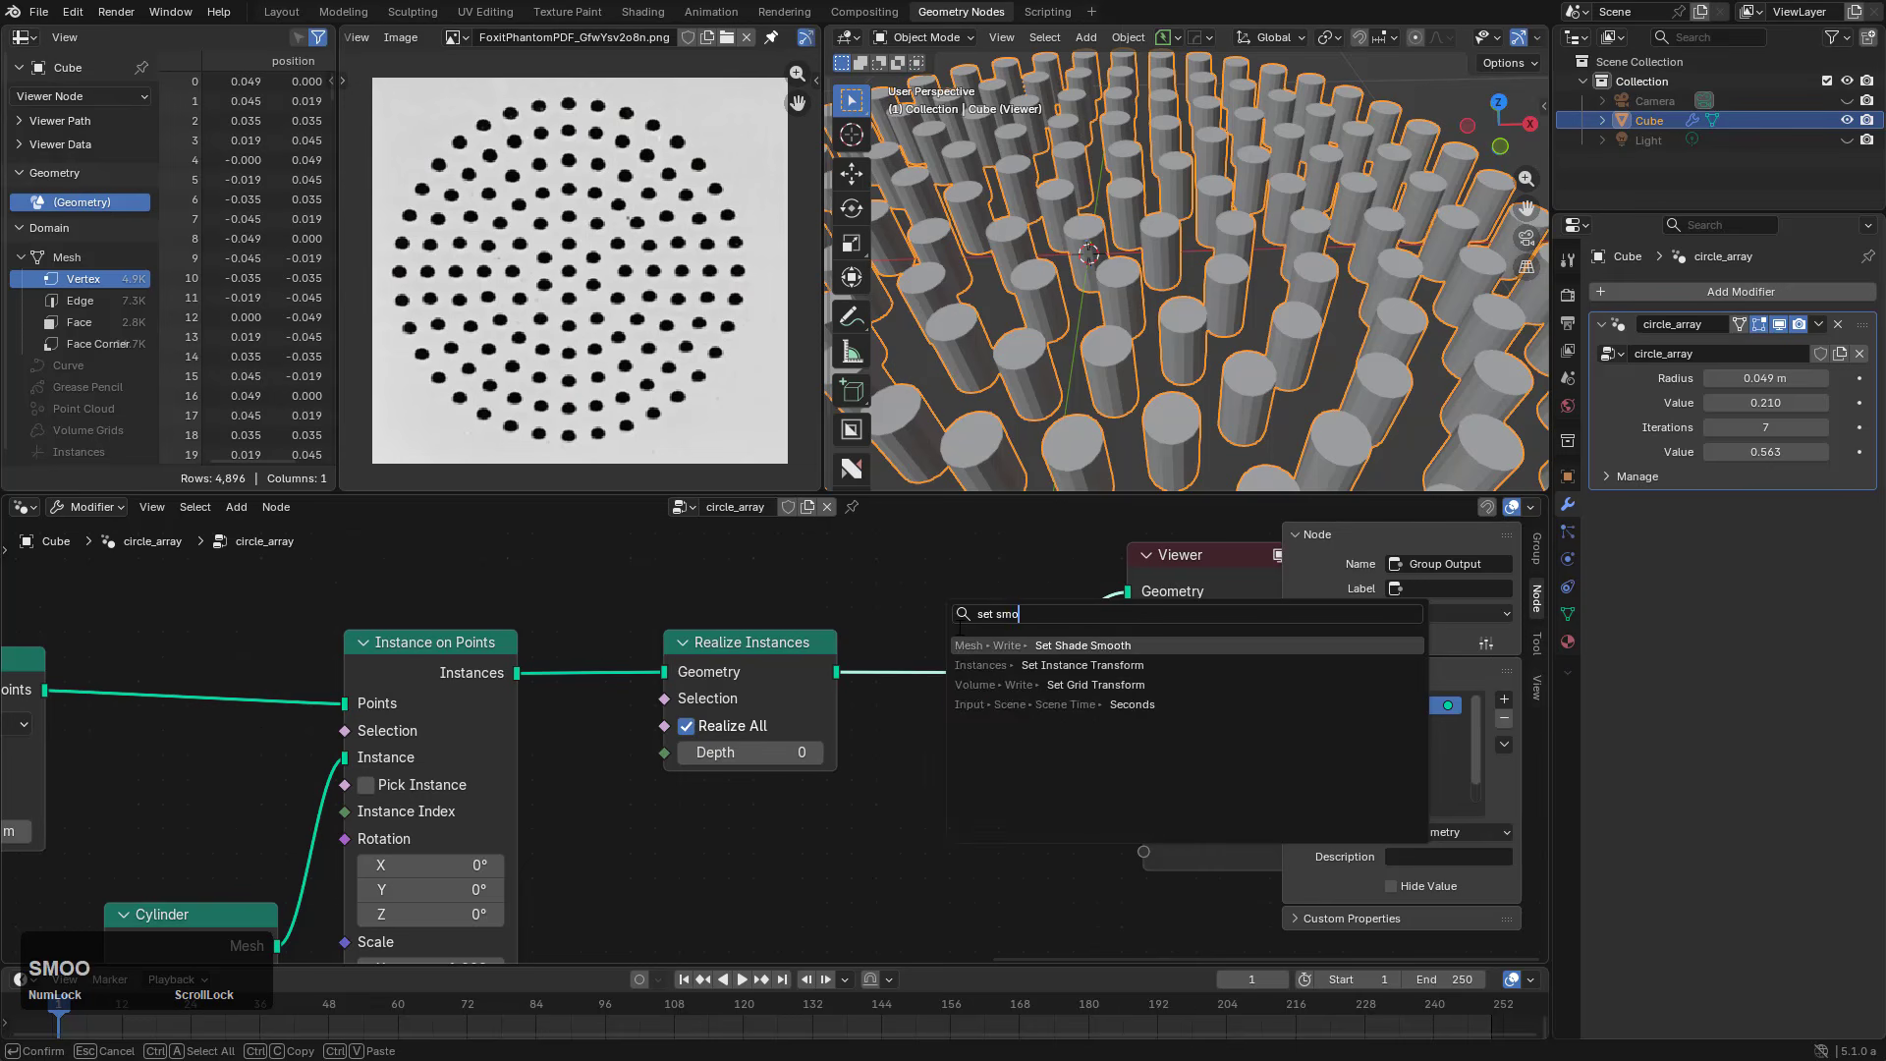
key("Return")
left_click(858, 615)
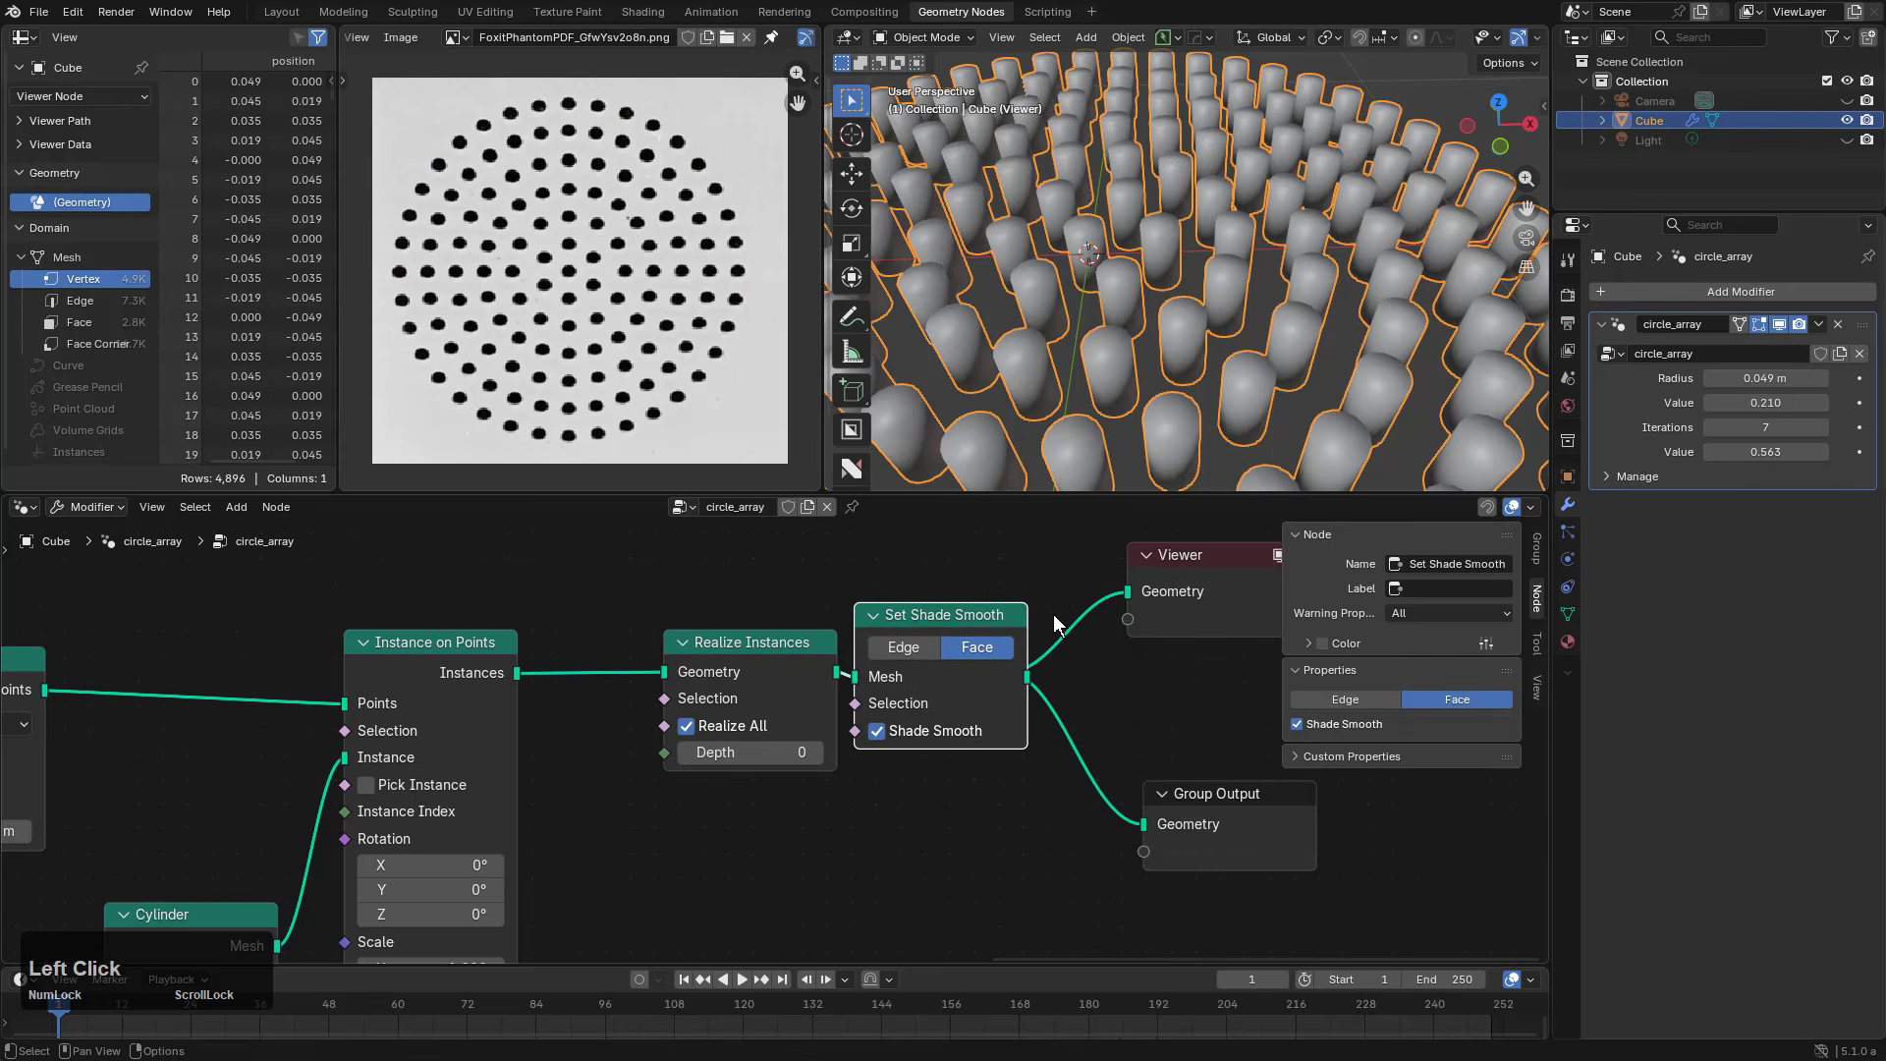
Step: Rearrange the Set Shade Smooth node and the reroute so they sit in line between Realize Instances and the two output nodes
middle_click_drag(1059, 629, 830, 655)
scroll(830, 655, "up", 1)
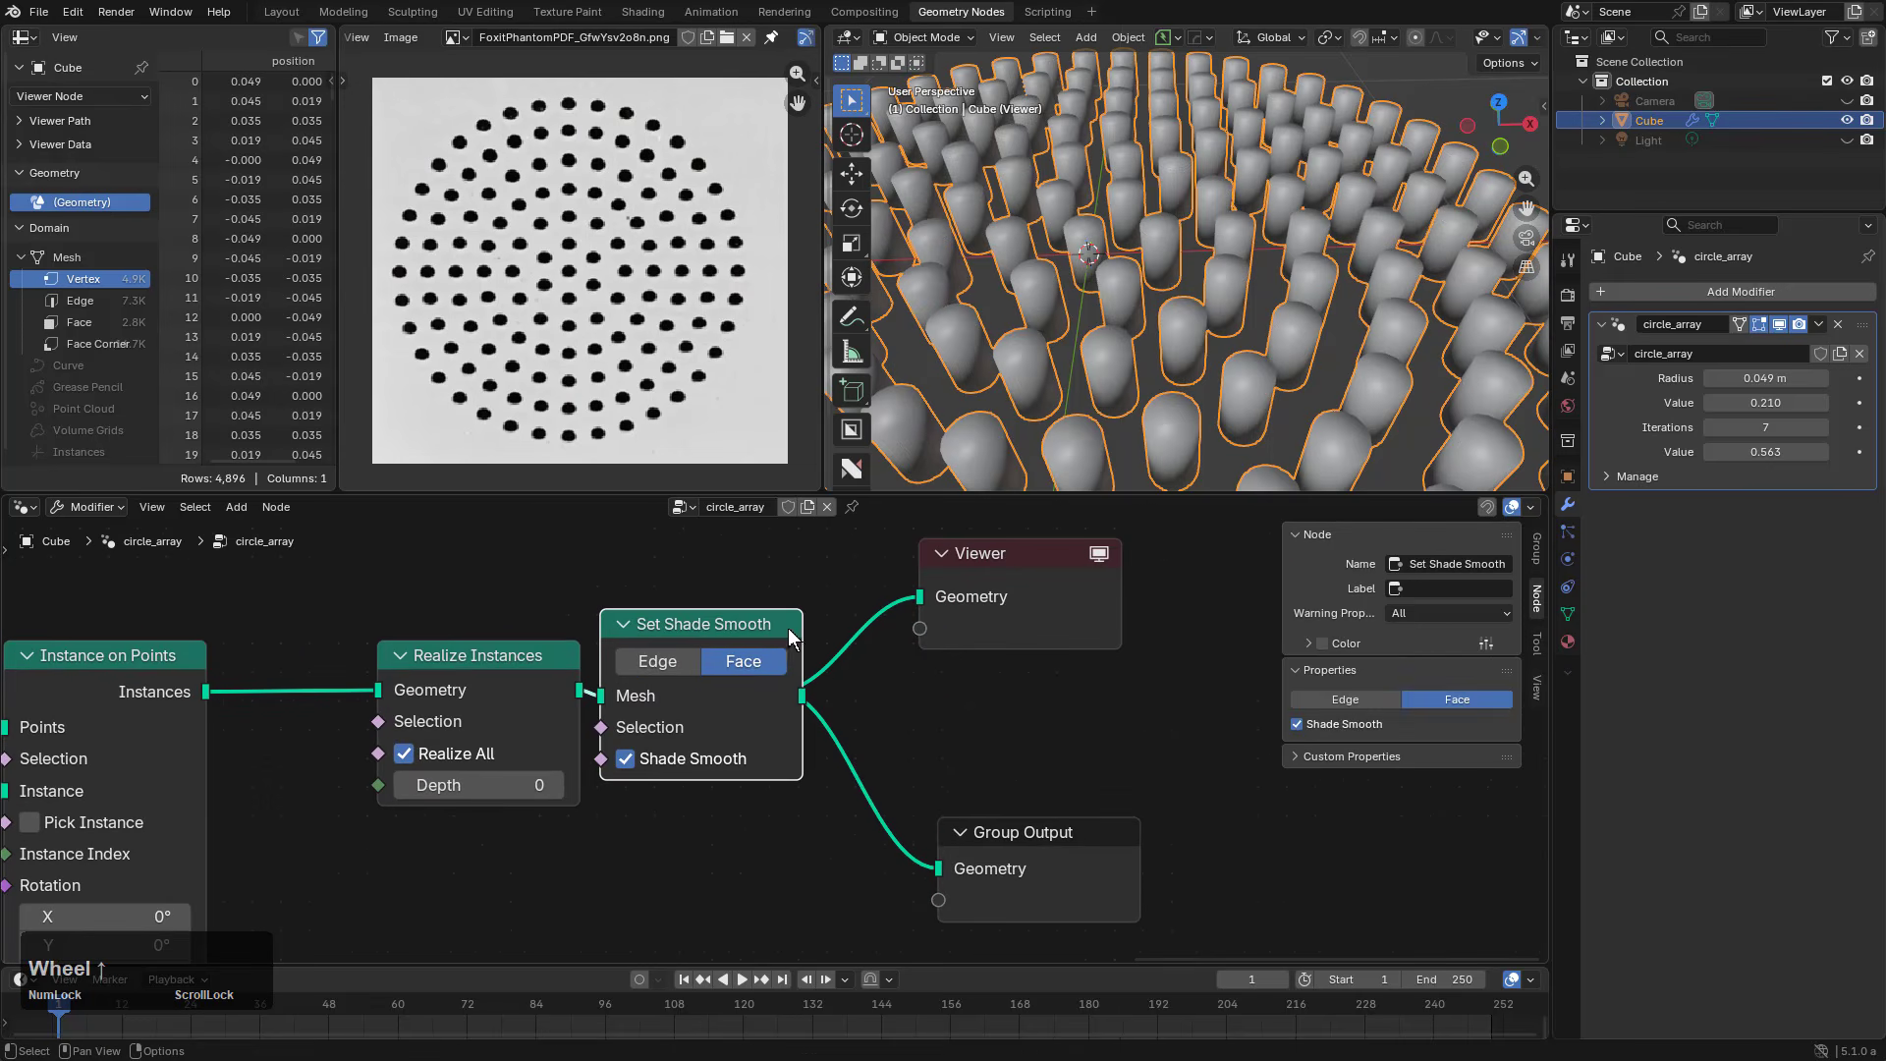
key("g")
left_click(750, 837)
left_click(785, 690)
key("g")
left_click(941, 719)
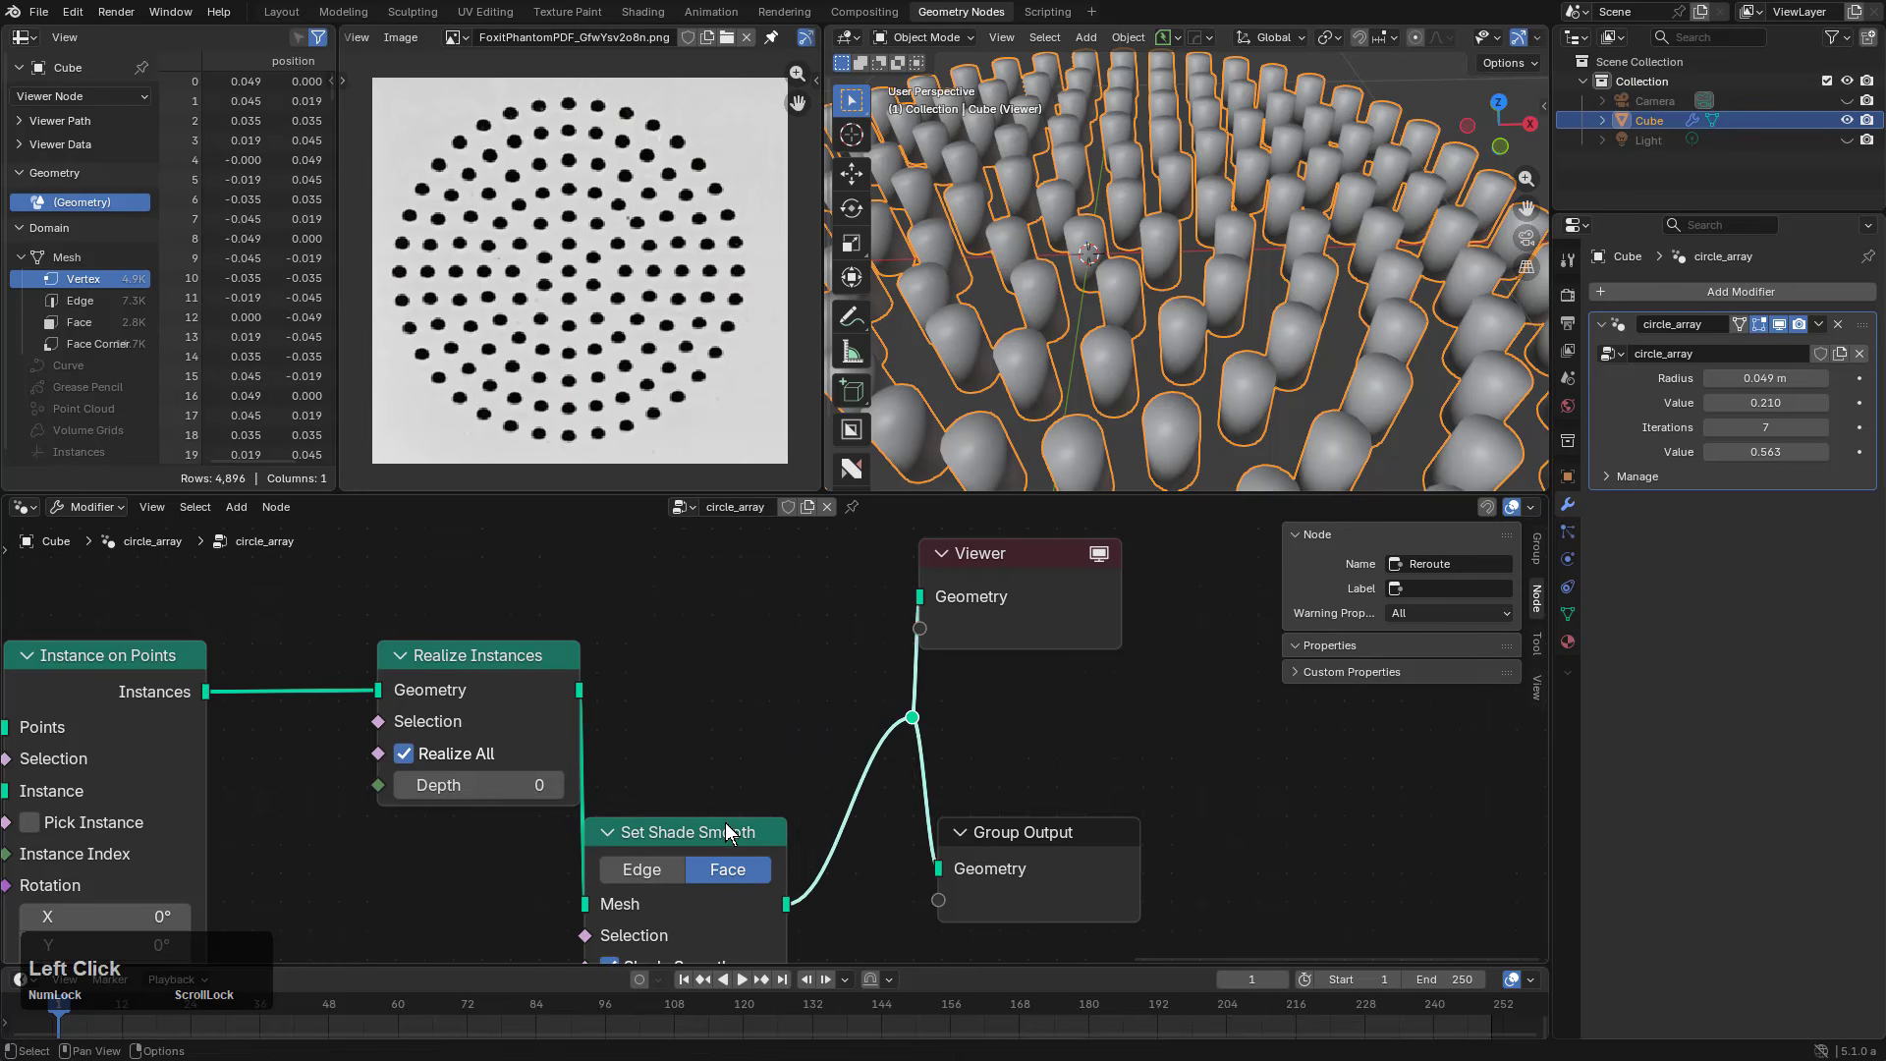
left_click(725, 833)
key("g")
left_click(774, 621)
Step: Run HOps Sharpen on the cylinder array with a 35° auto smooth angle and check the shading up close
key("q")
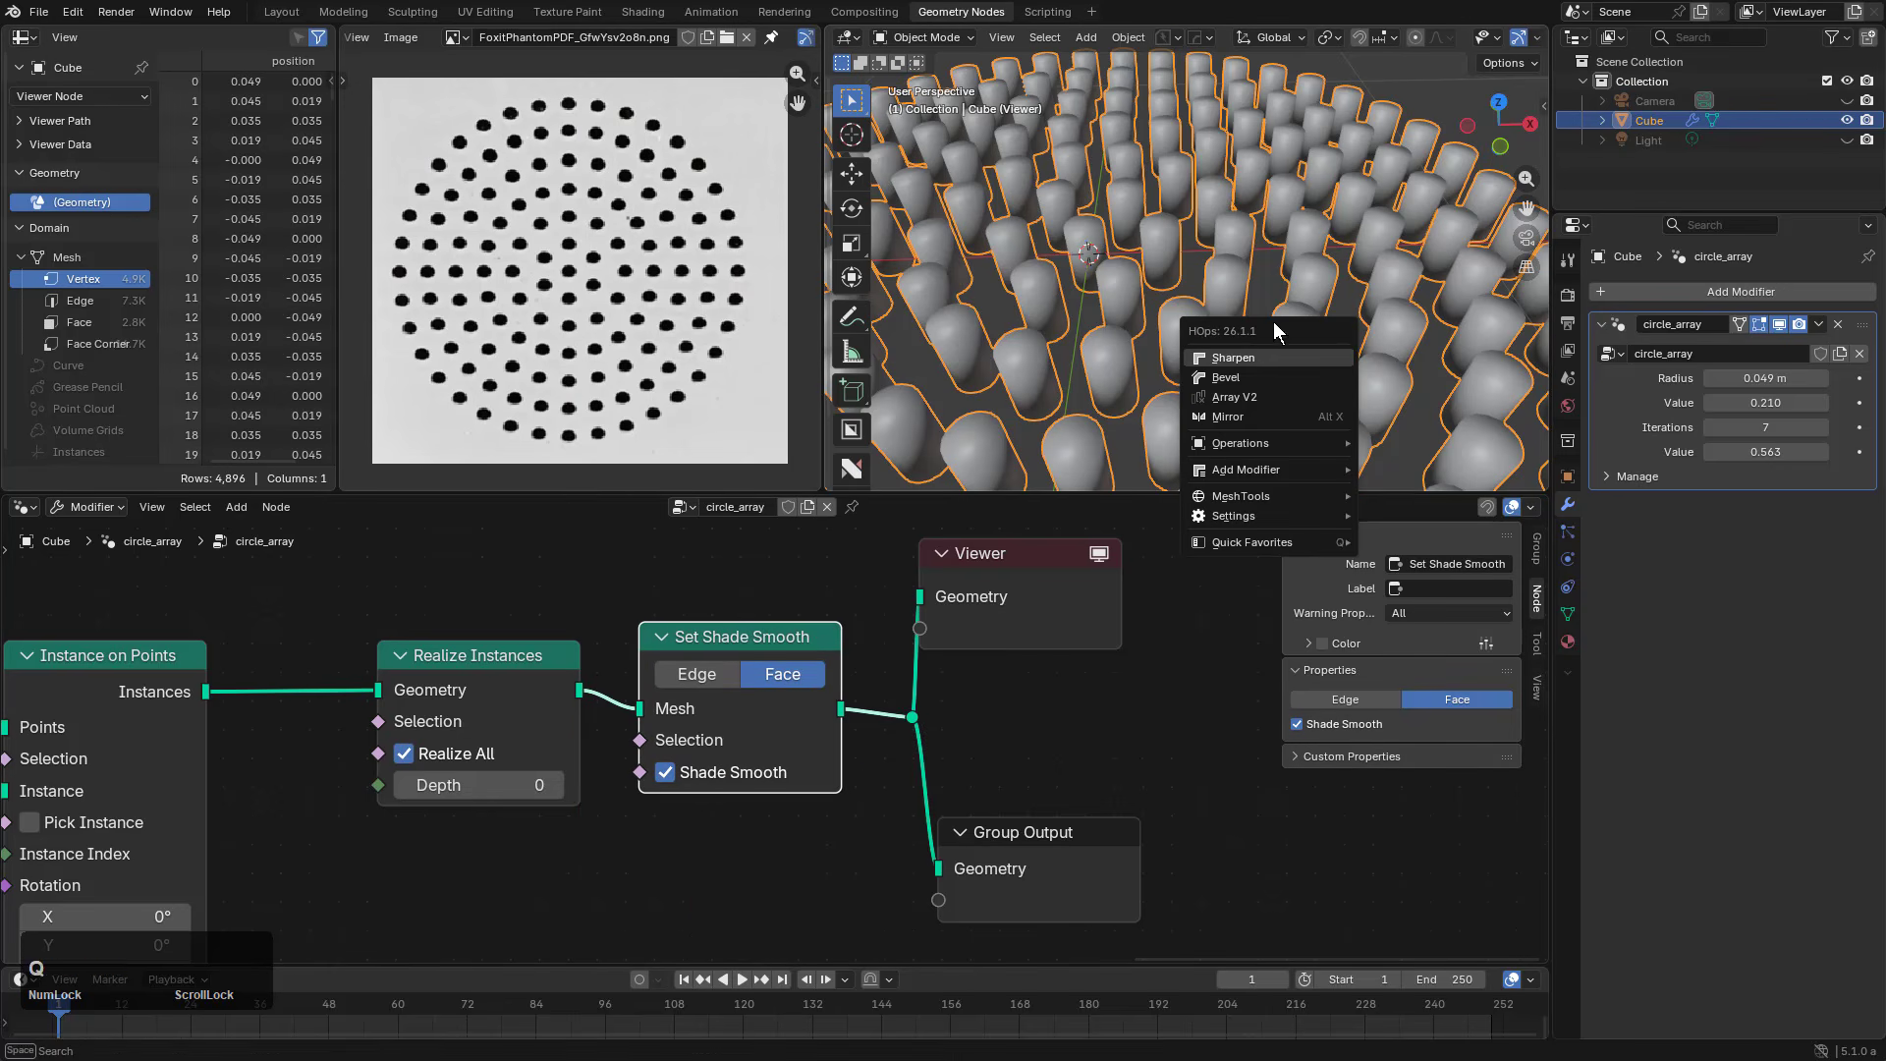
left_click(1250, 352)
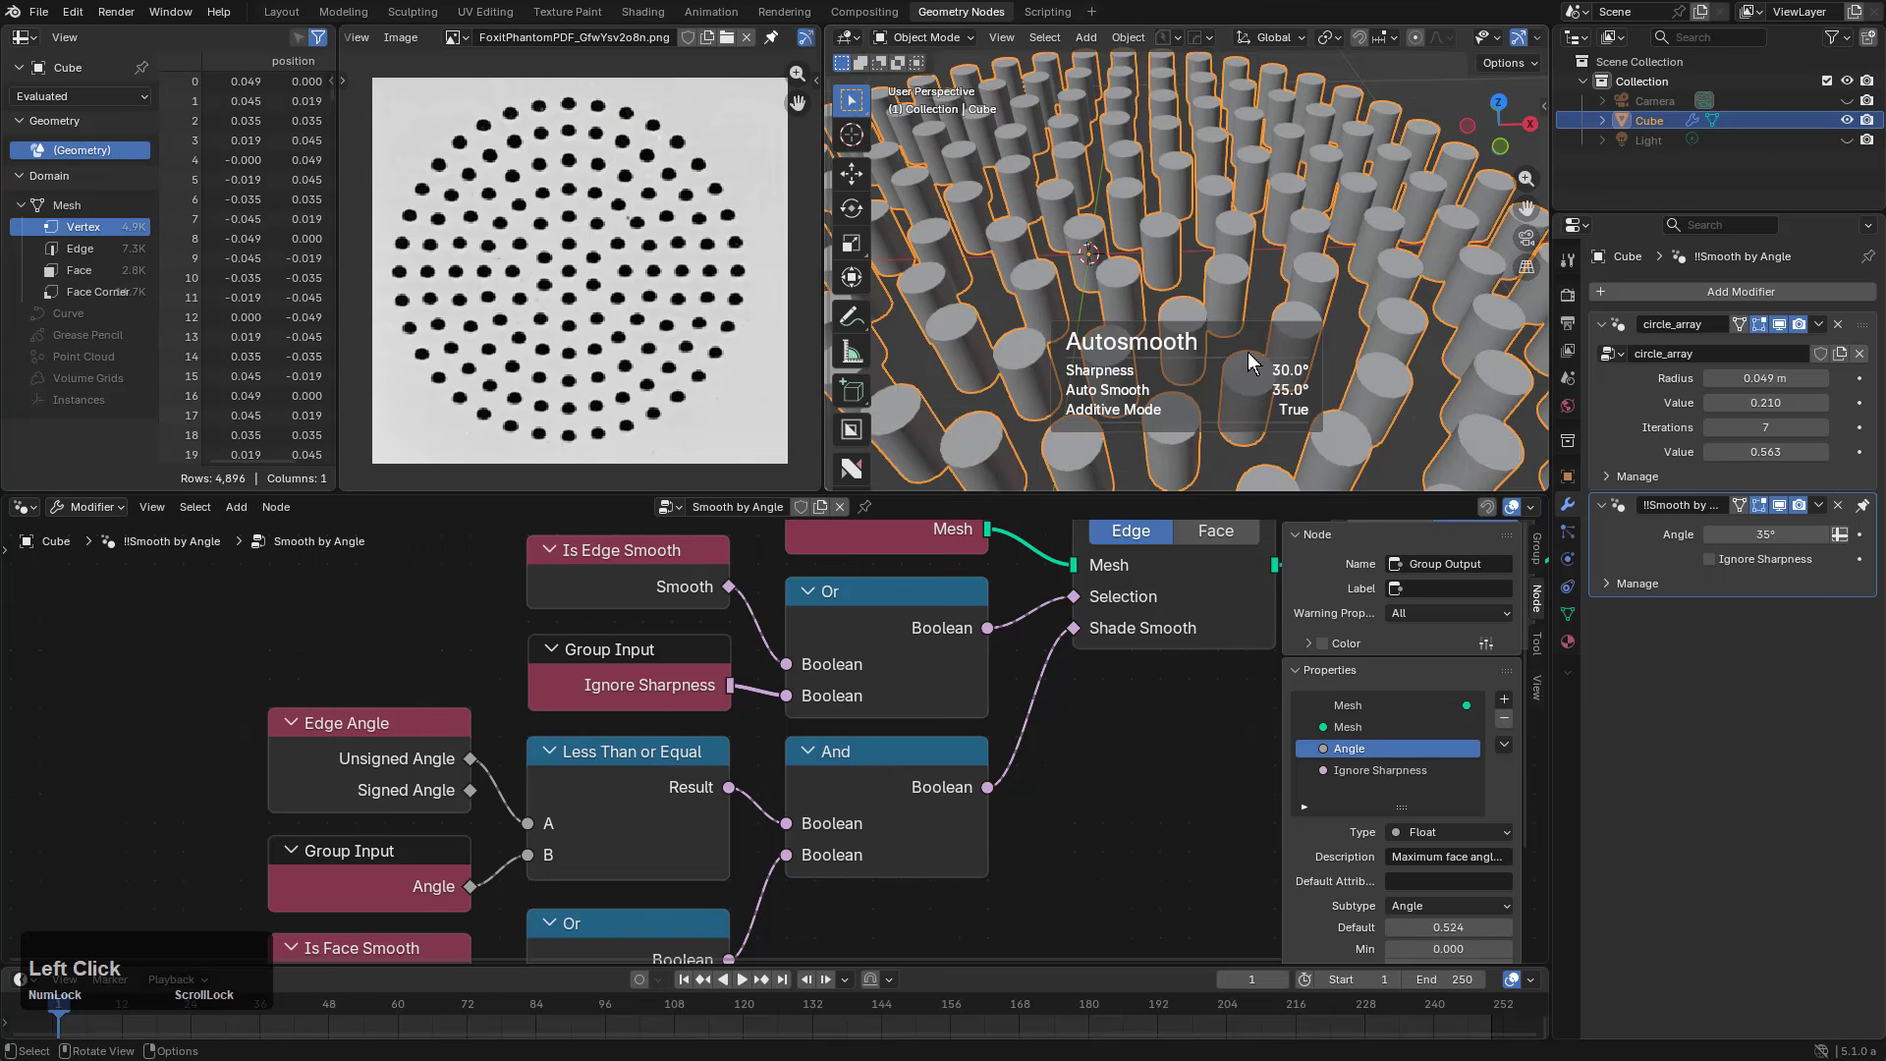
scroll(1183, 314, "up", 2)
scroll(1183, 314, "up", 2)
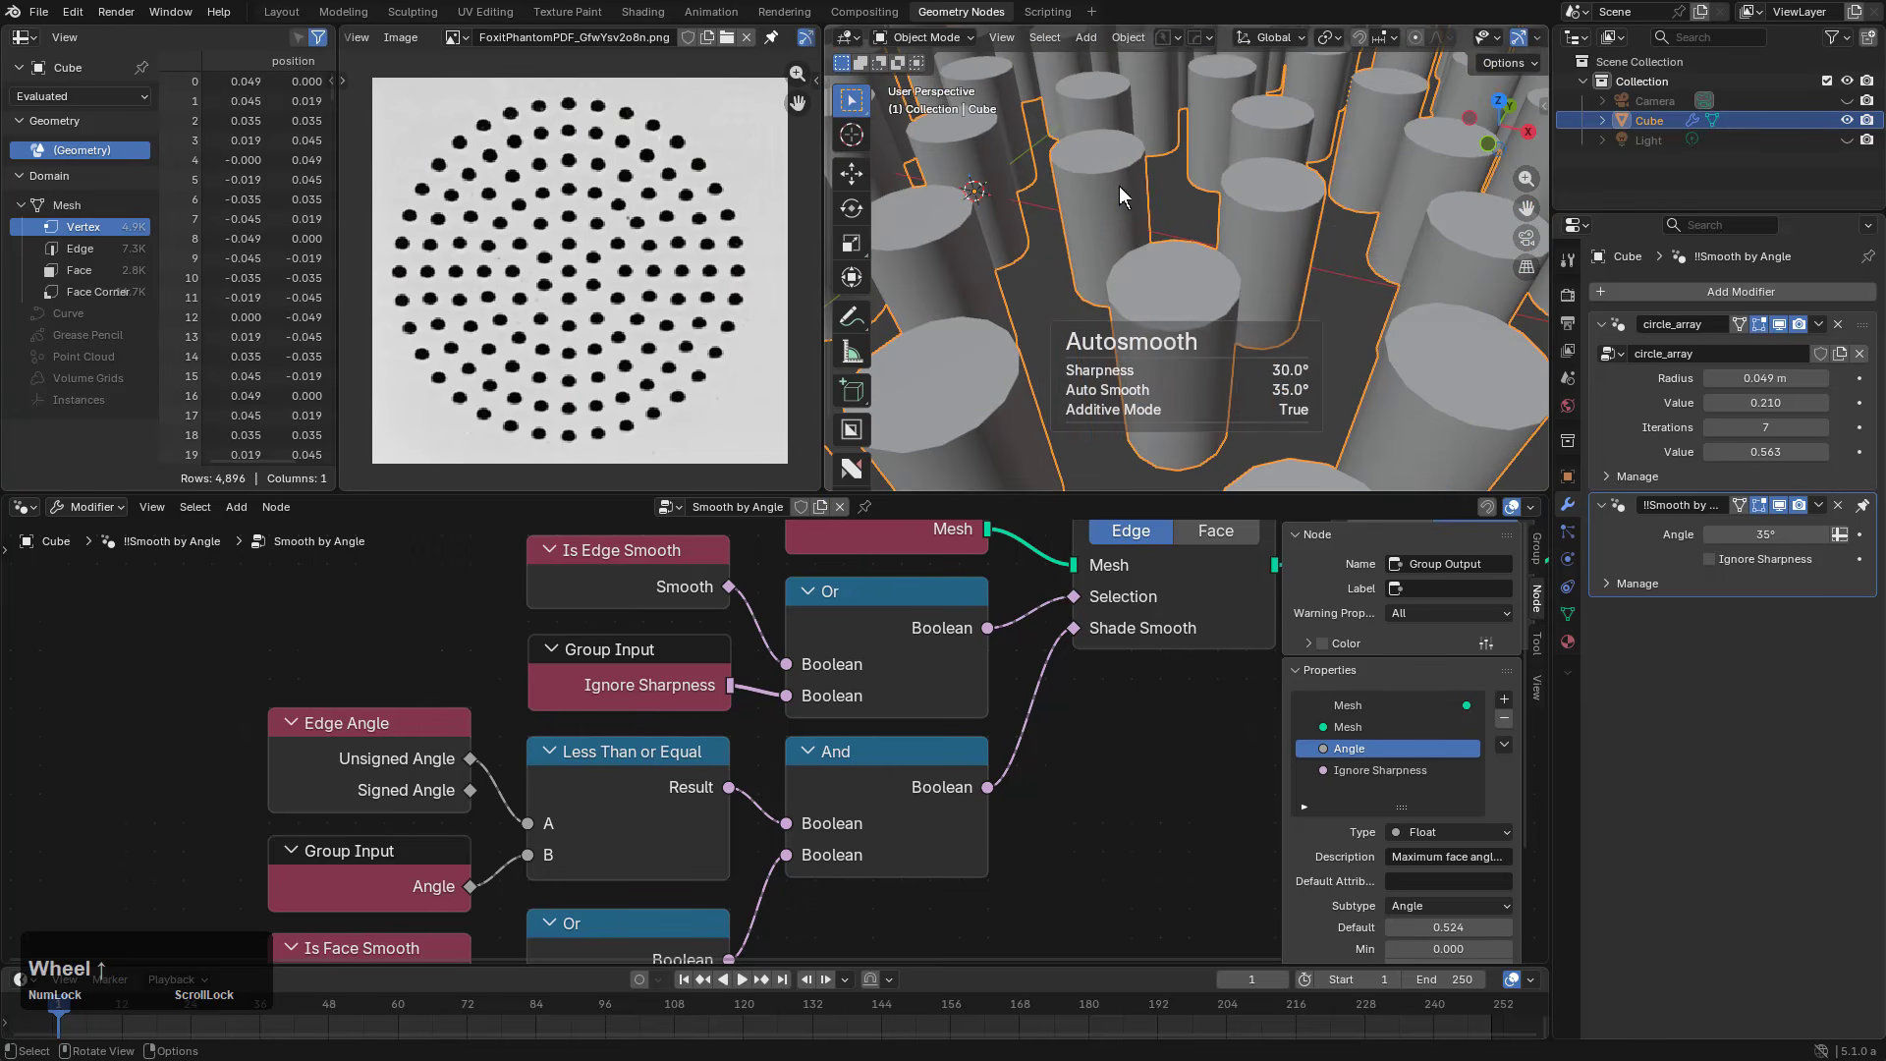
middle_click_drag(1118, 186, 1153, 252)
scroll(1152, 251, "down", 4)
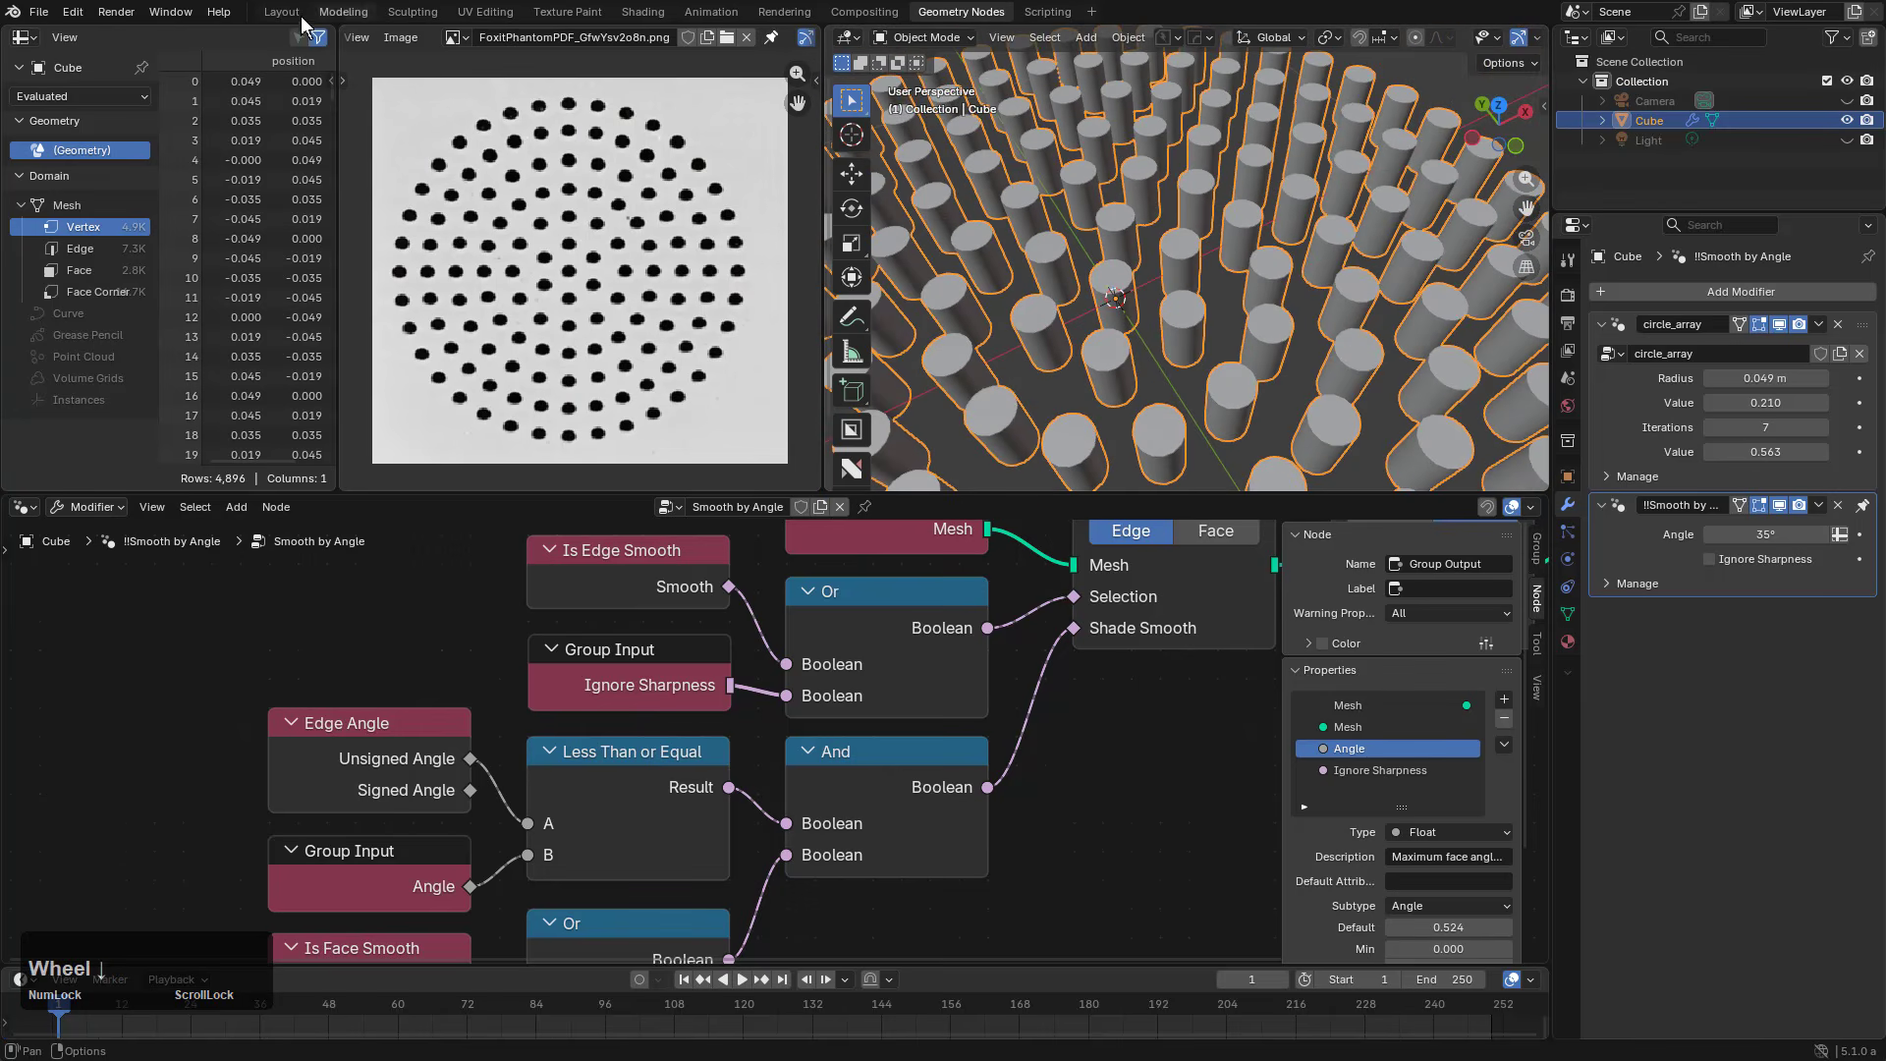
Step: Switch to the Layout workspace and frame the whole cylinder array
left_click(269, 15)
scroll(746, 364, "up", 3)
scroll(845, 474, "up", 3)
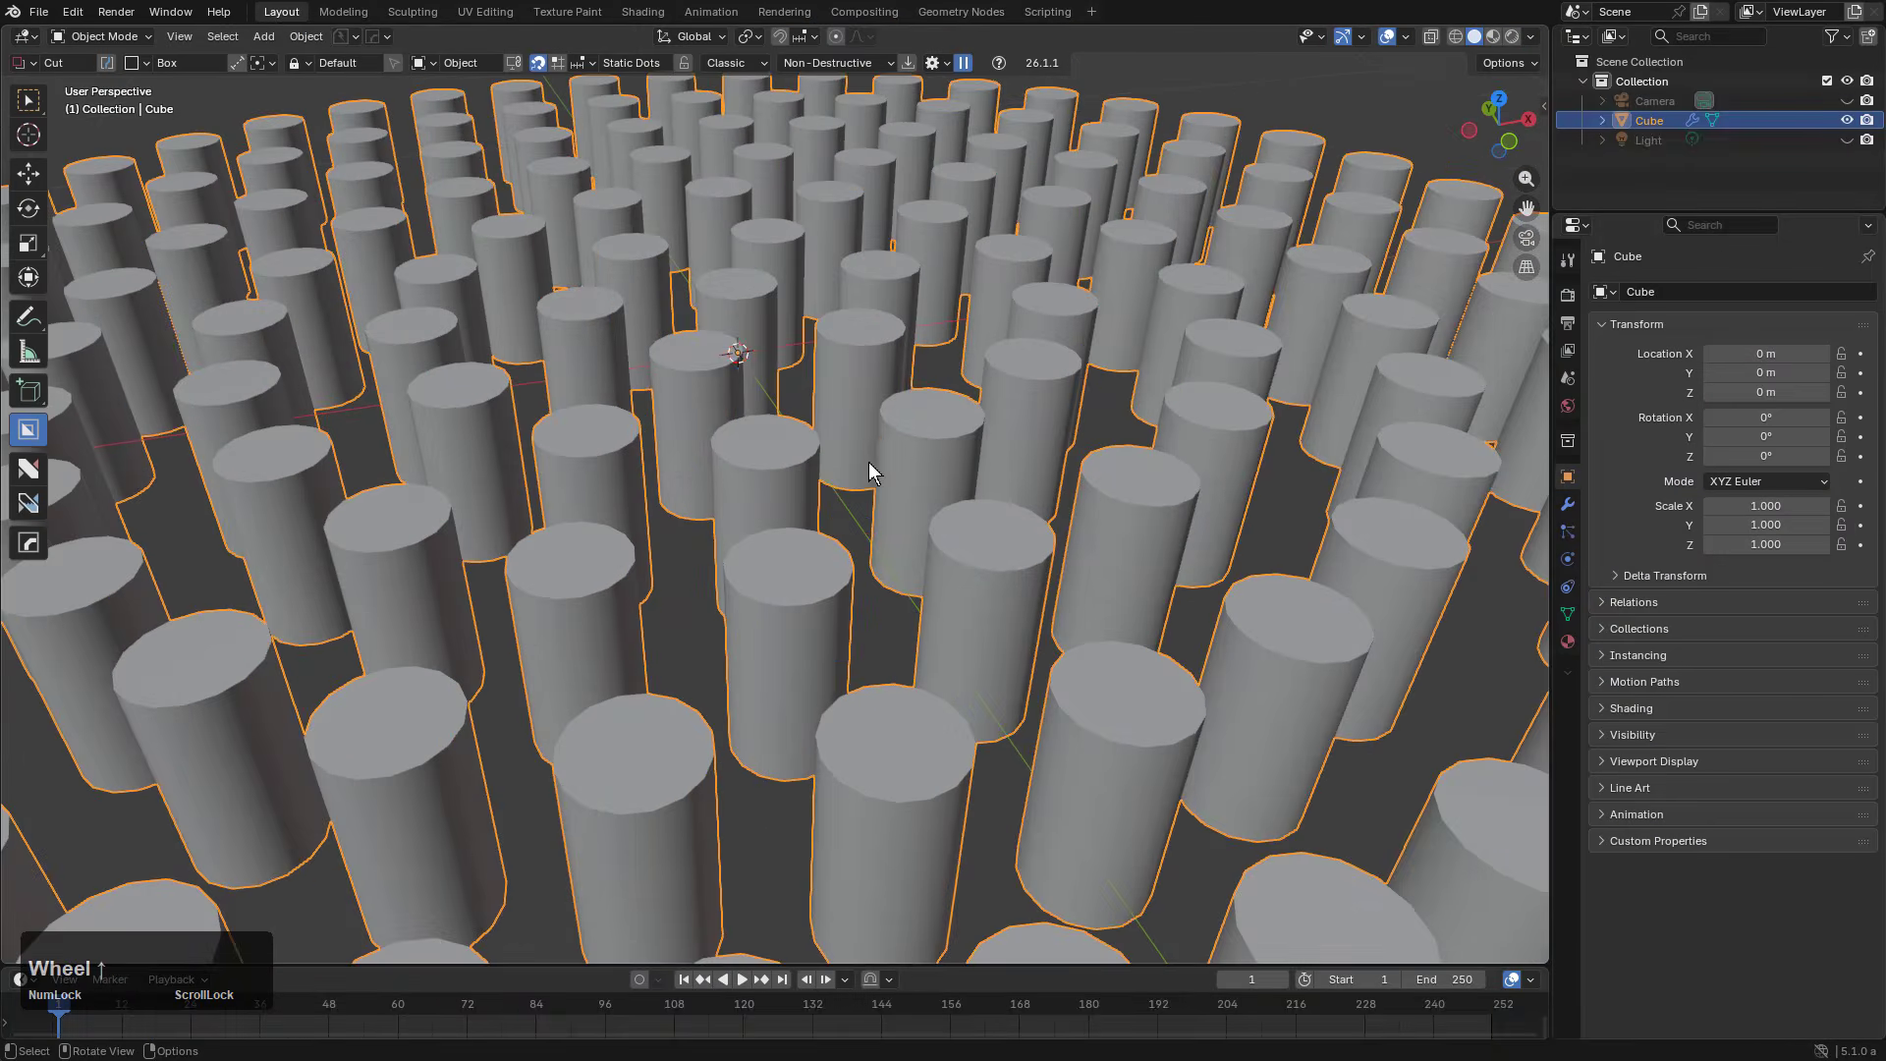
scroll(808, 476, "down", 5)
middle_click_drag(809, 476, 891, 560)
scroll(843, 590, "down", 3)
Step: Preview the cylinder array in HOps lookdev with several environments, rotating the background to -21, and return to solid shading
key("alt")
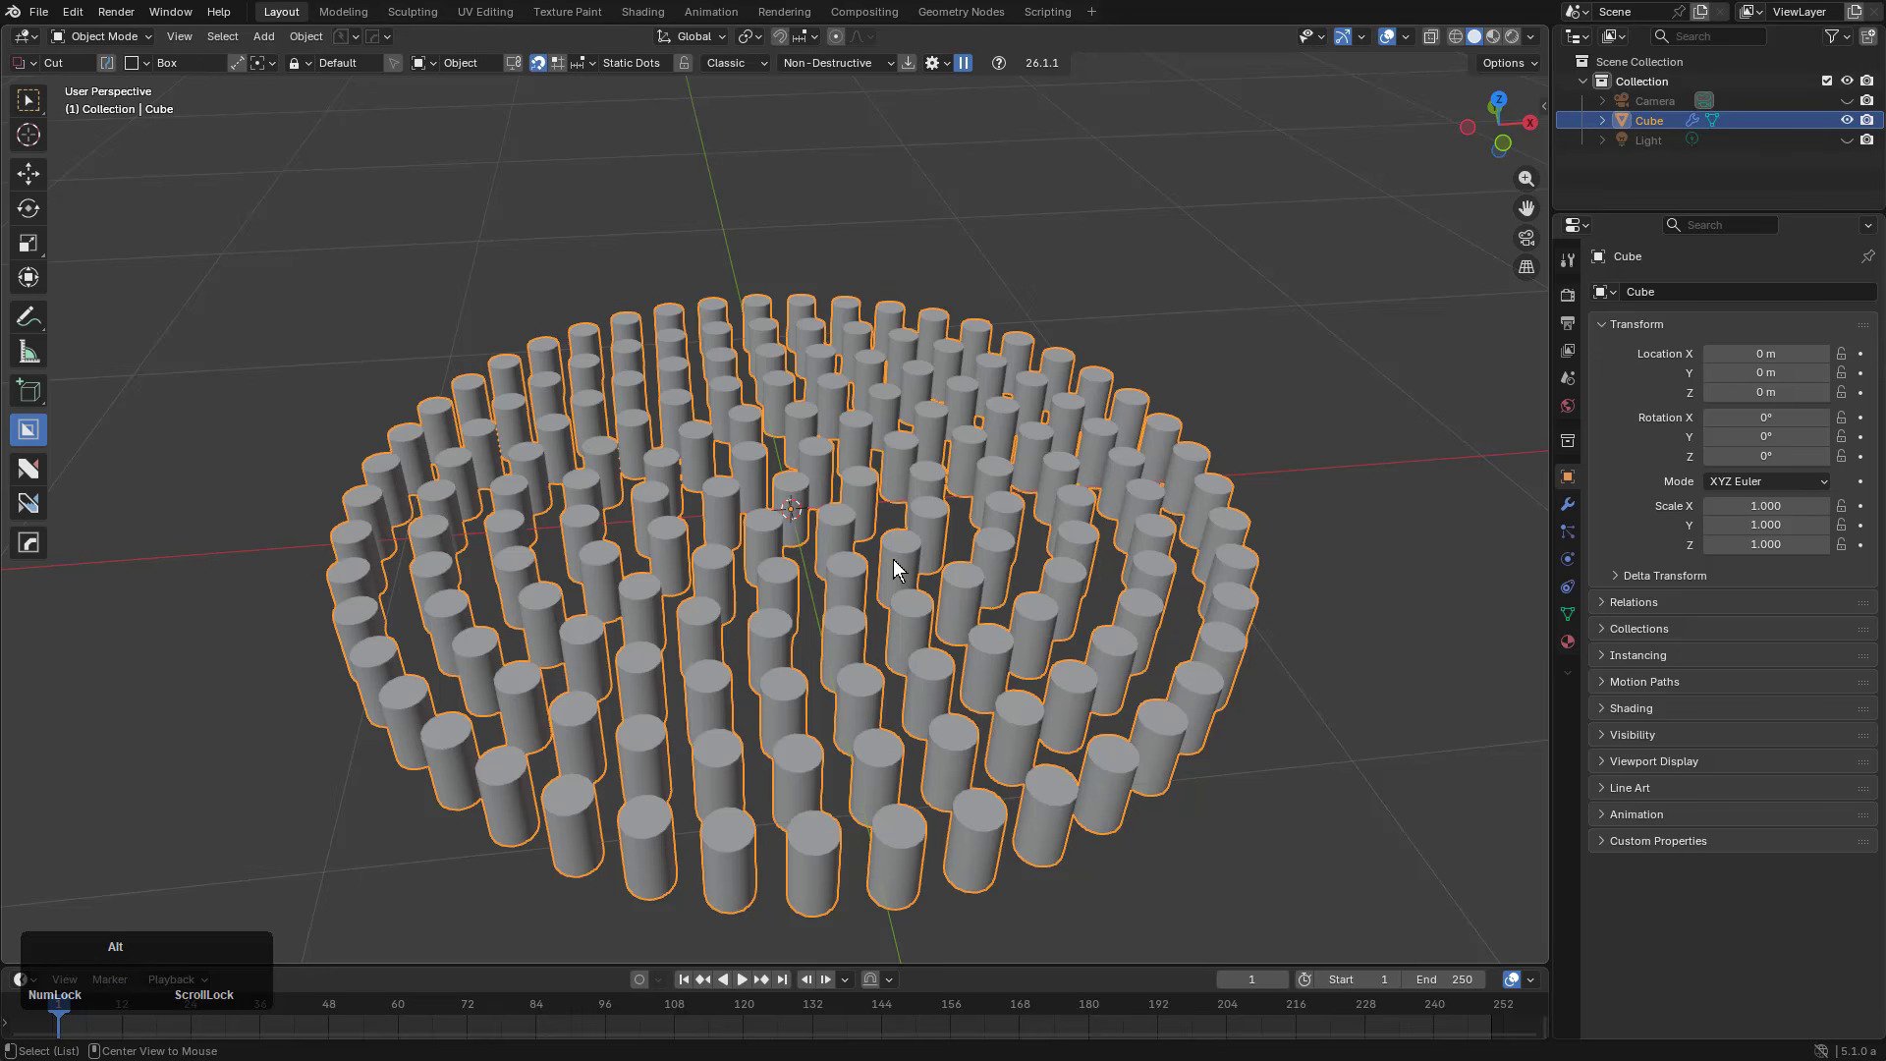
key("alt+v")
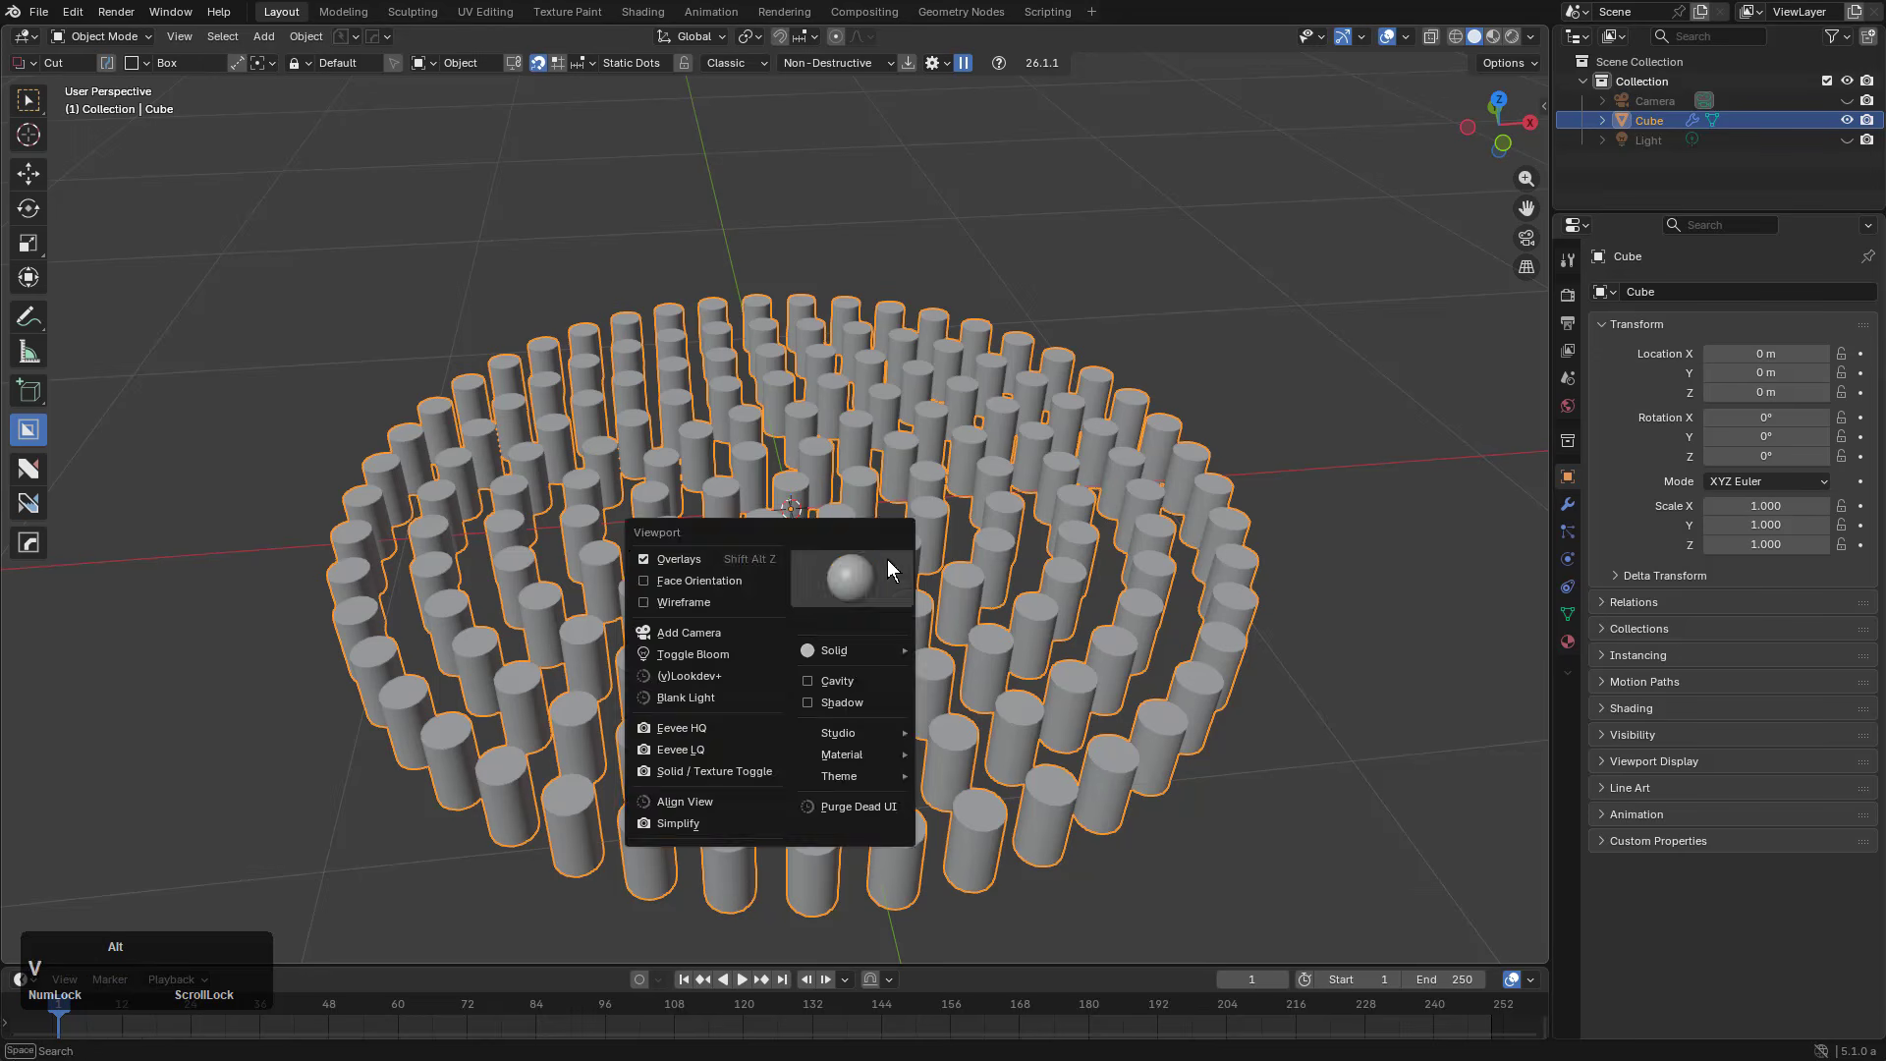
key("b")
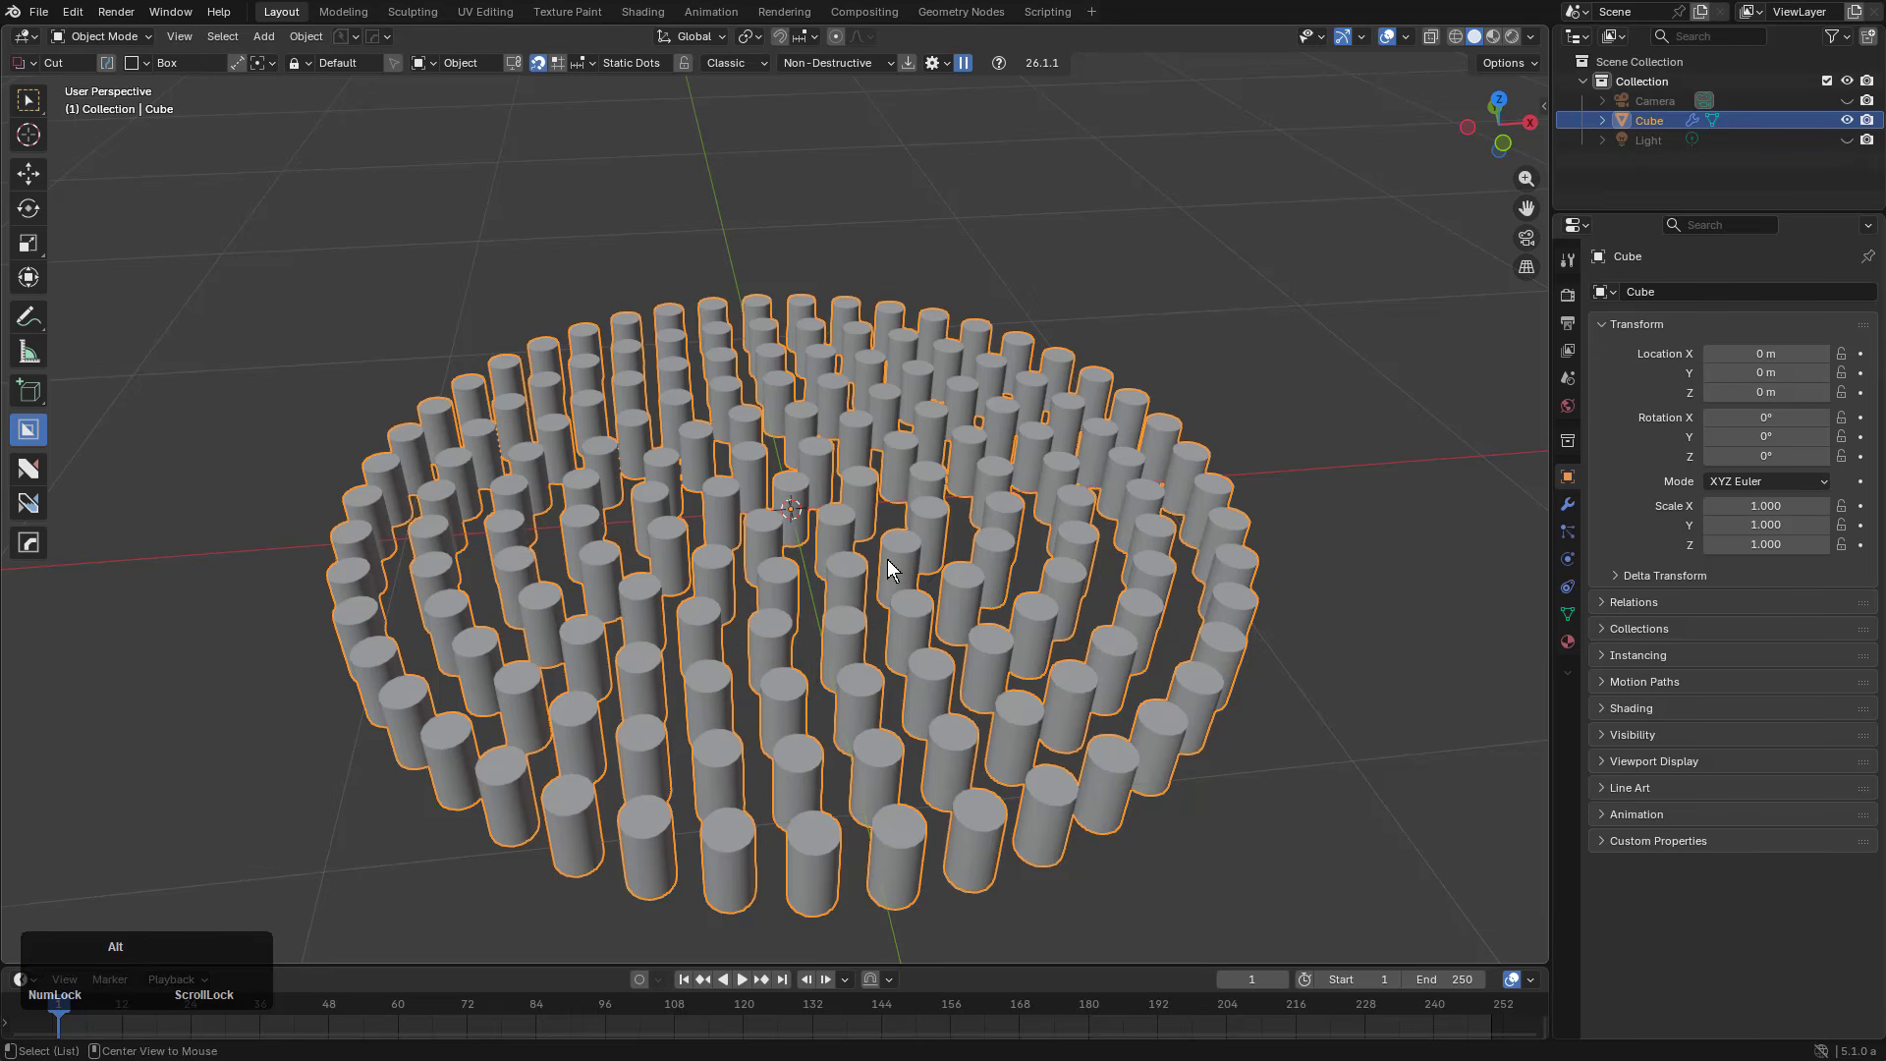
key("alt+v")
key("v")
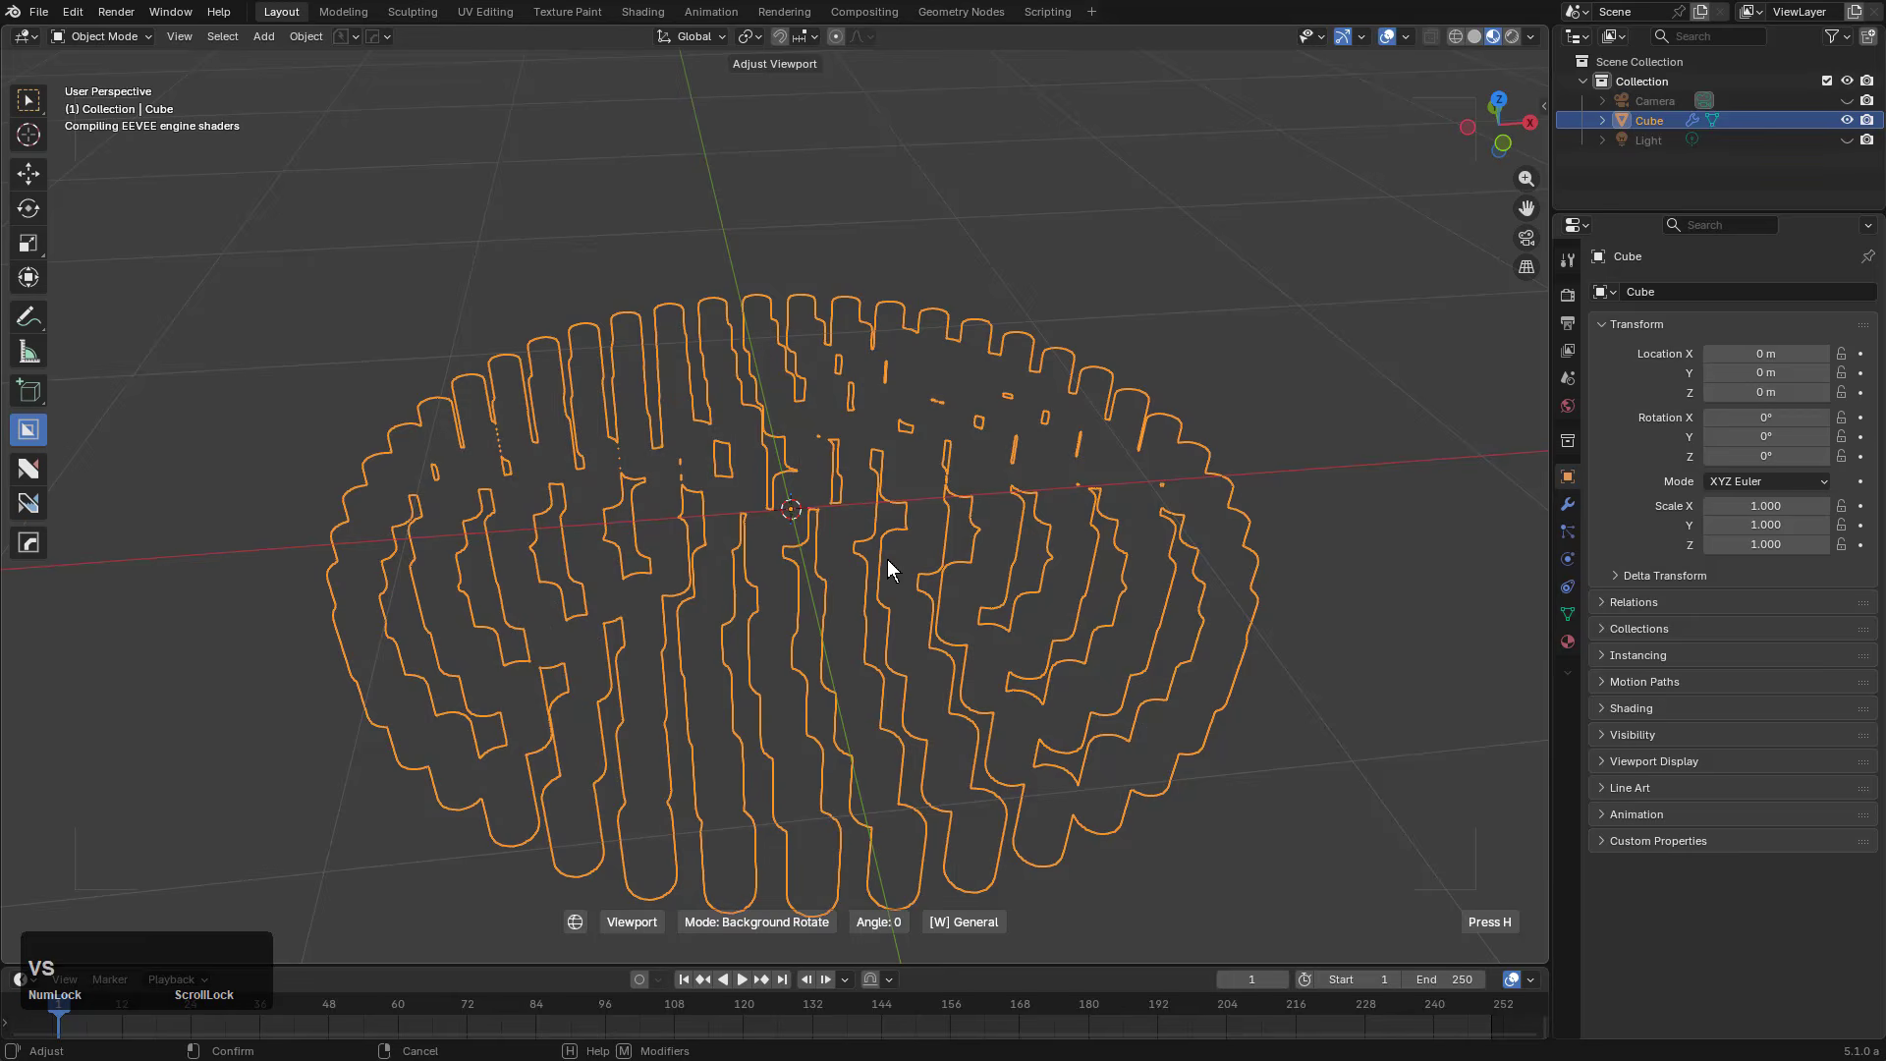
key("s")
key("s")
key("s")
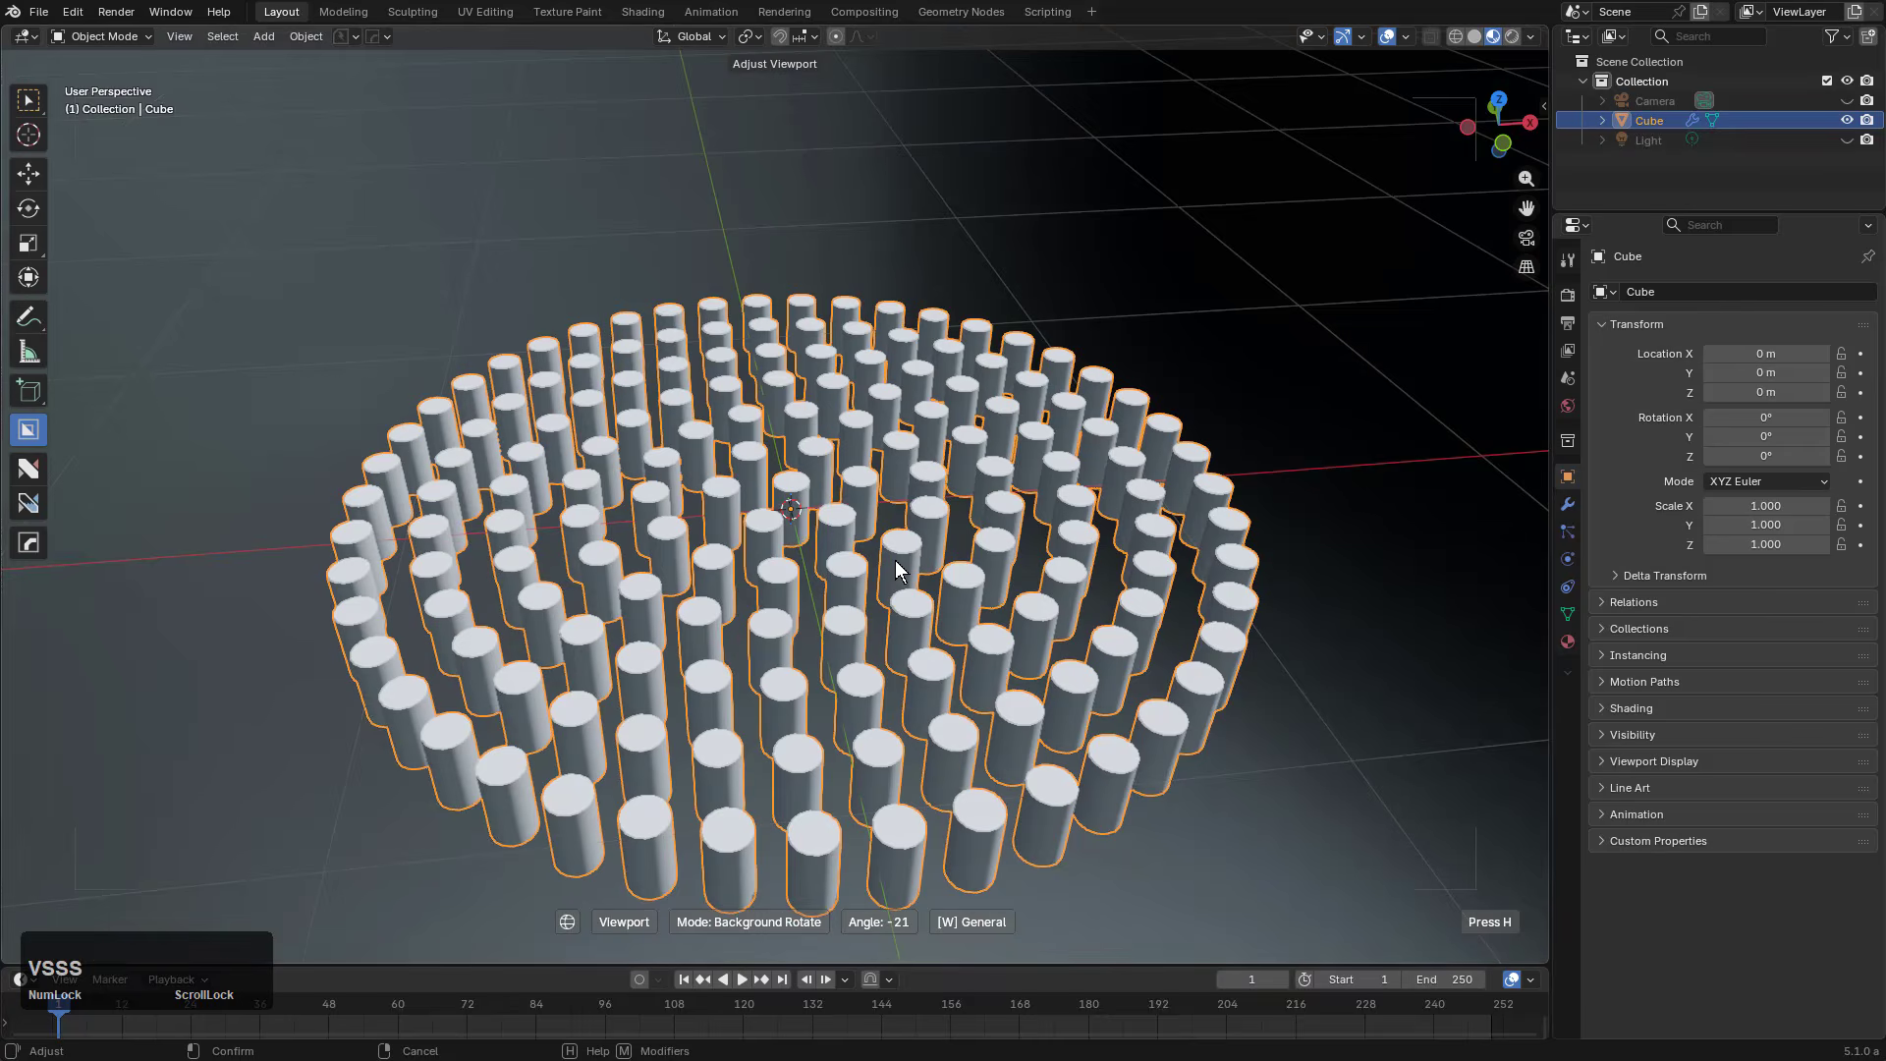
middle_click_drag(895, 568, 904, 531)
key("s")
key("s")
key("s")
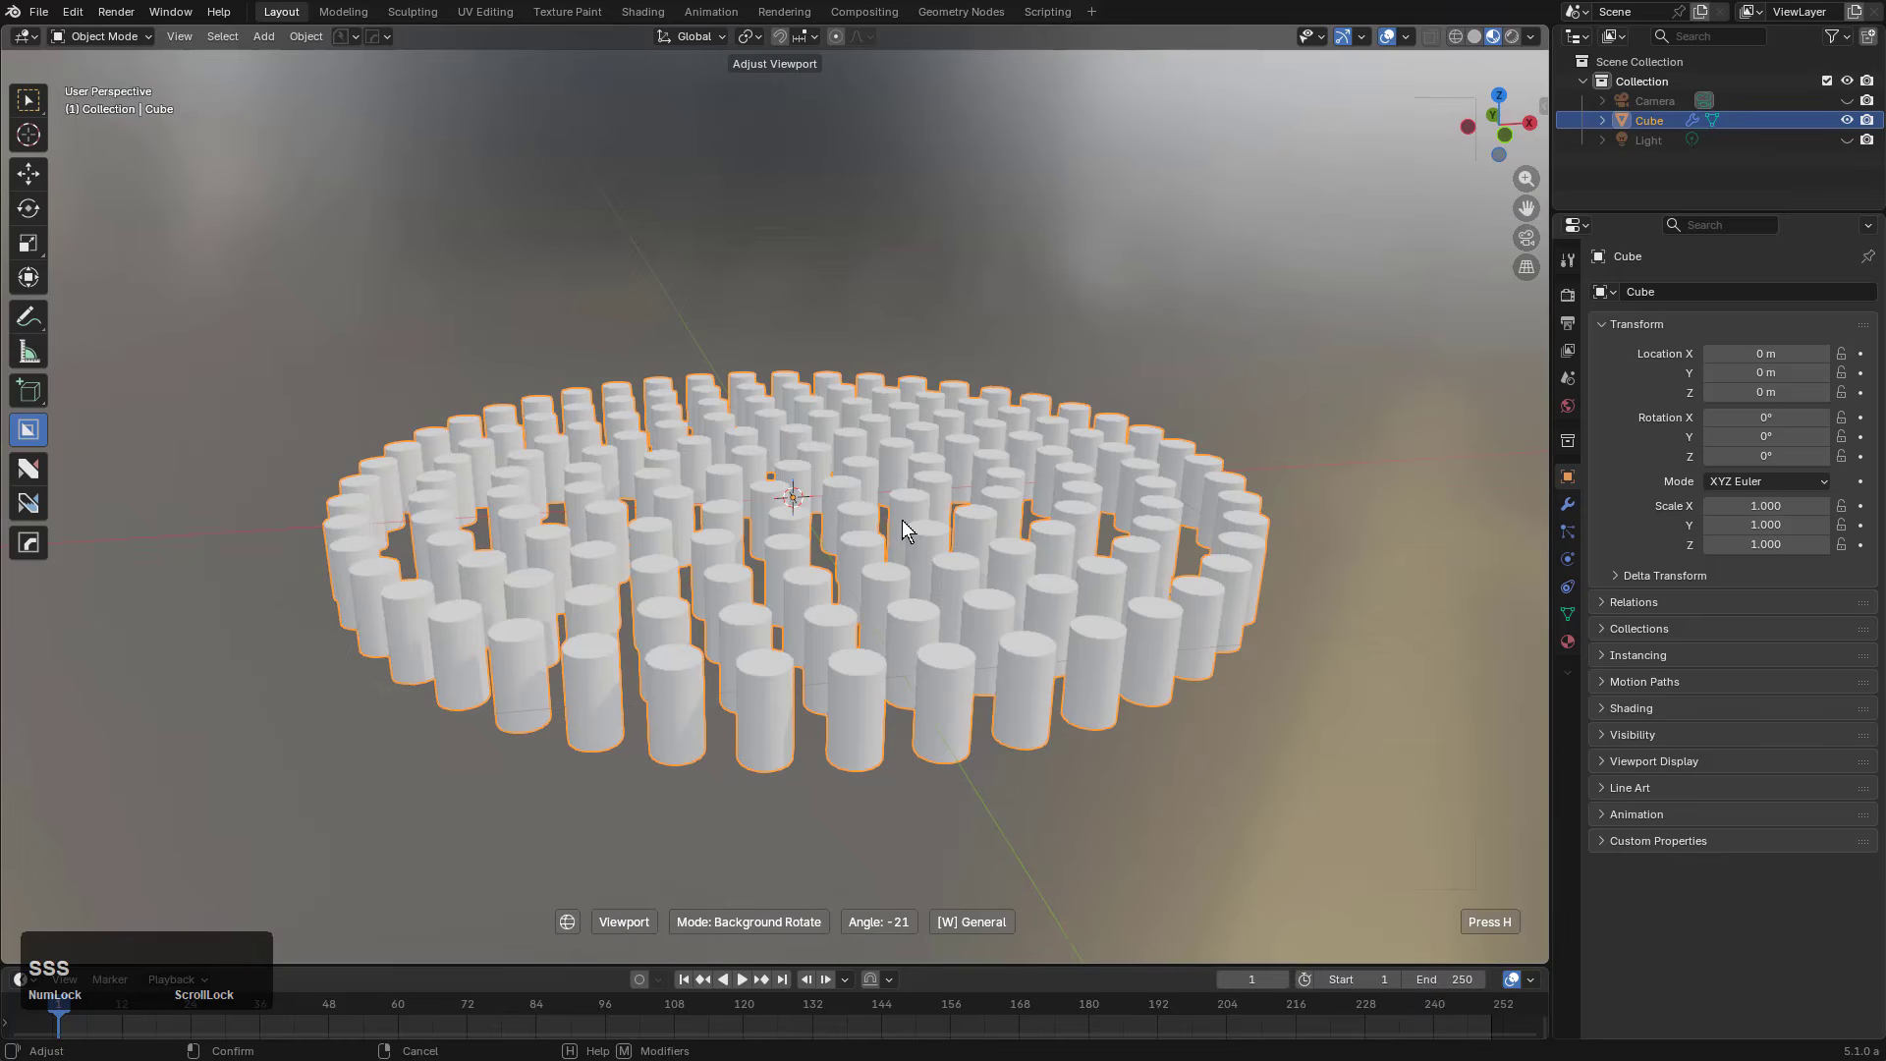
left_click(906, 528)
middle_click_drag(906, 528, 920, 542)
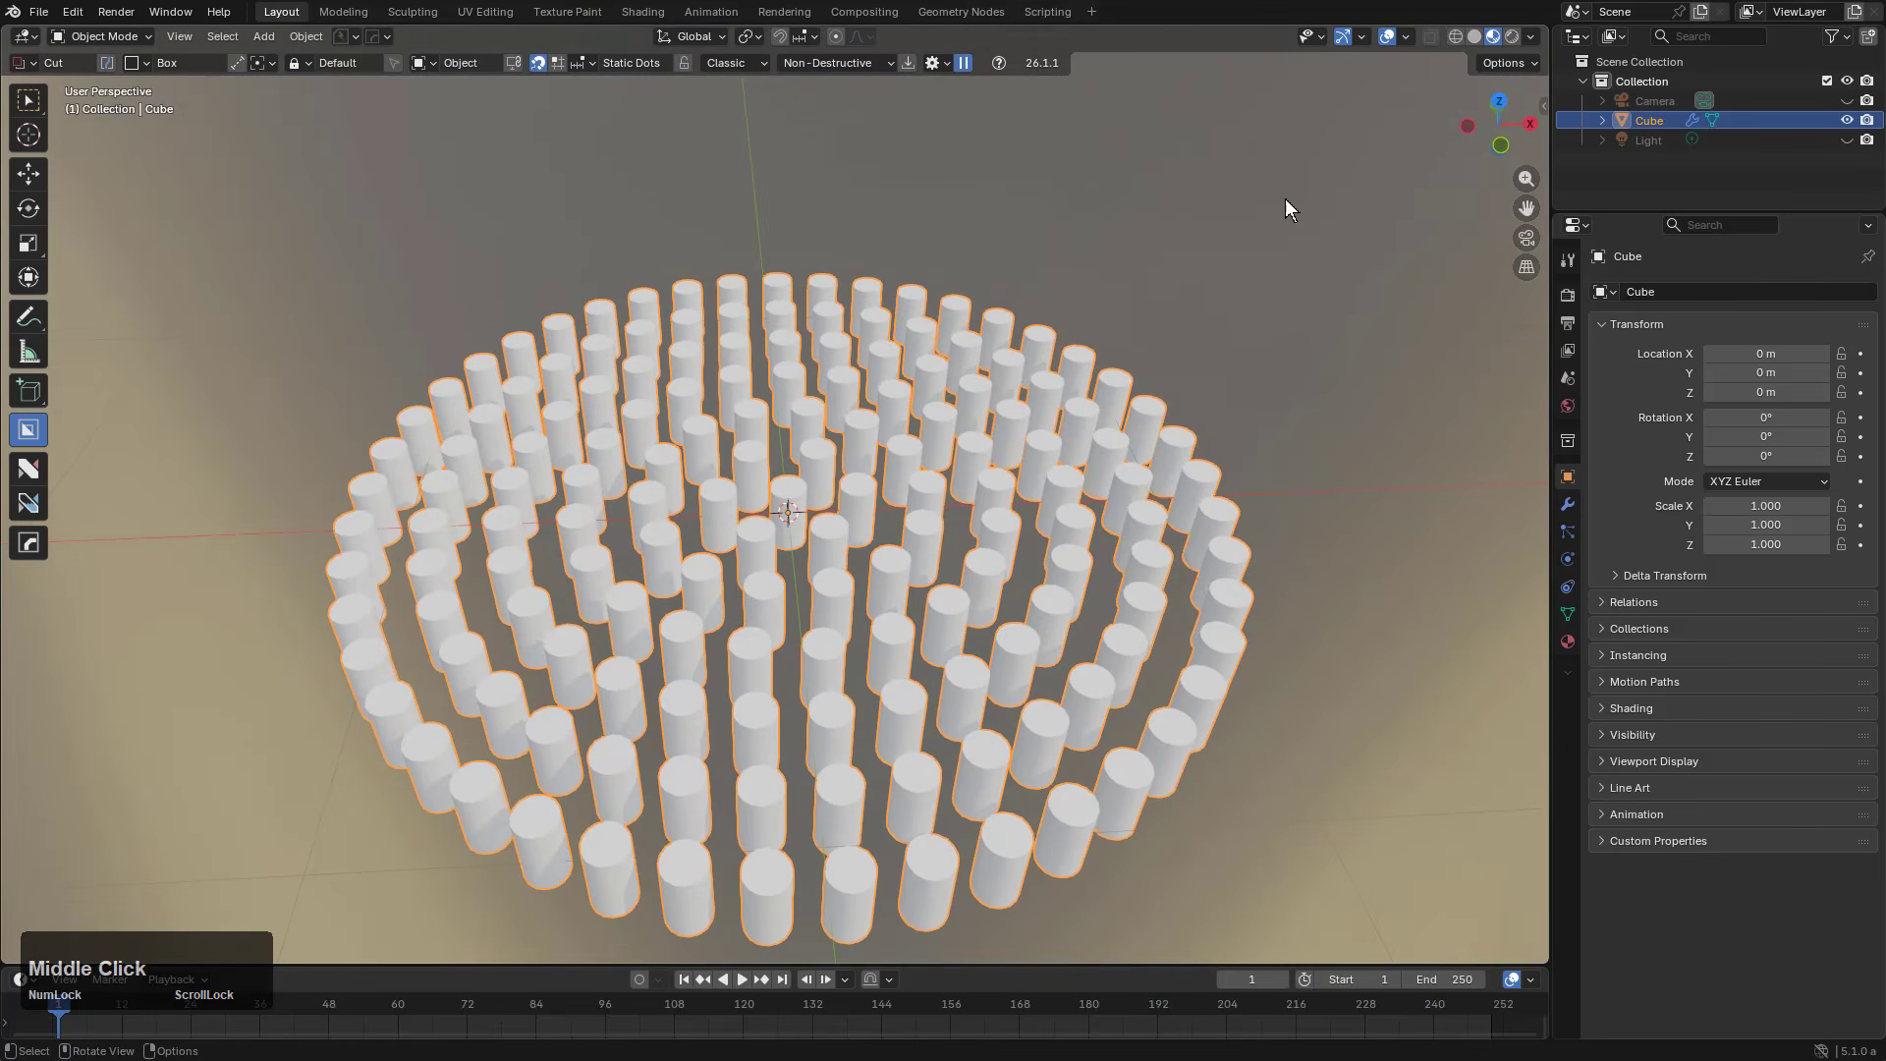
left_click(1471, 36)
Step: Add a mesh cube at the centre of the cylinder array
key("shift+a")
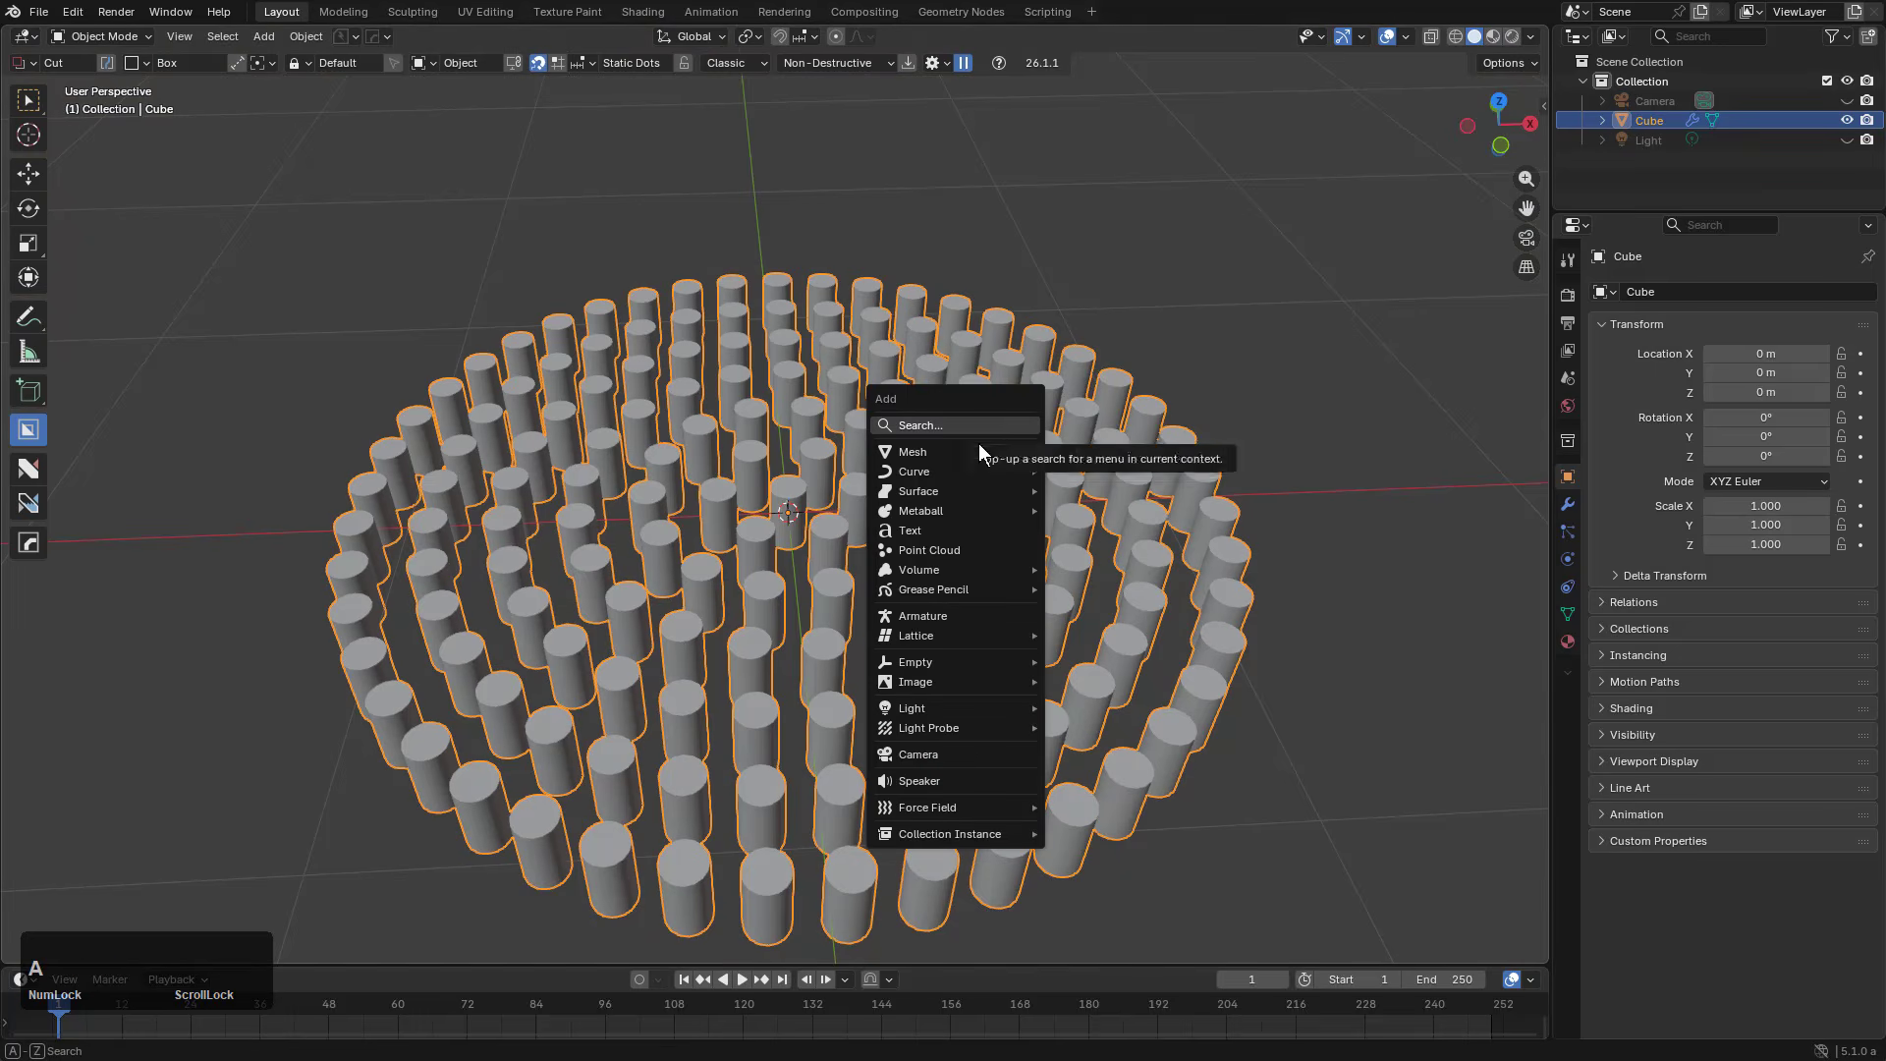
left_click(978, 450)
left_click(1122, 471)
middle_click_drag(941, 558, 1010, 528)
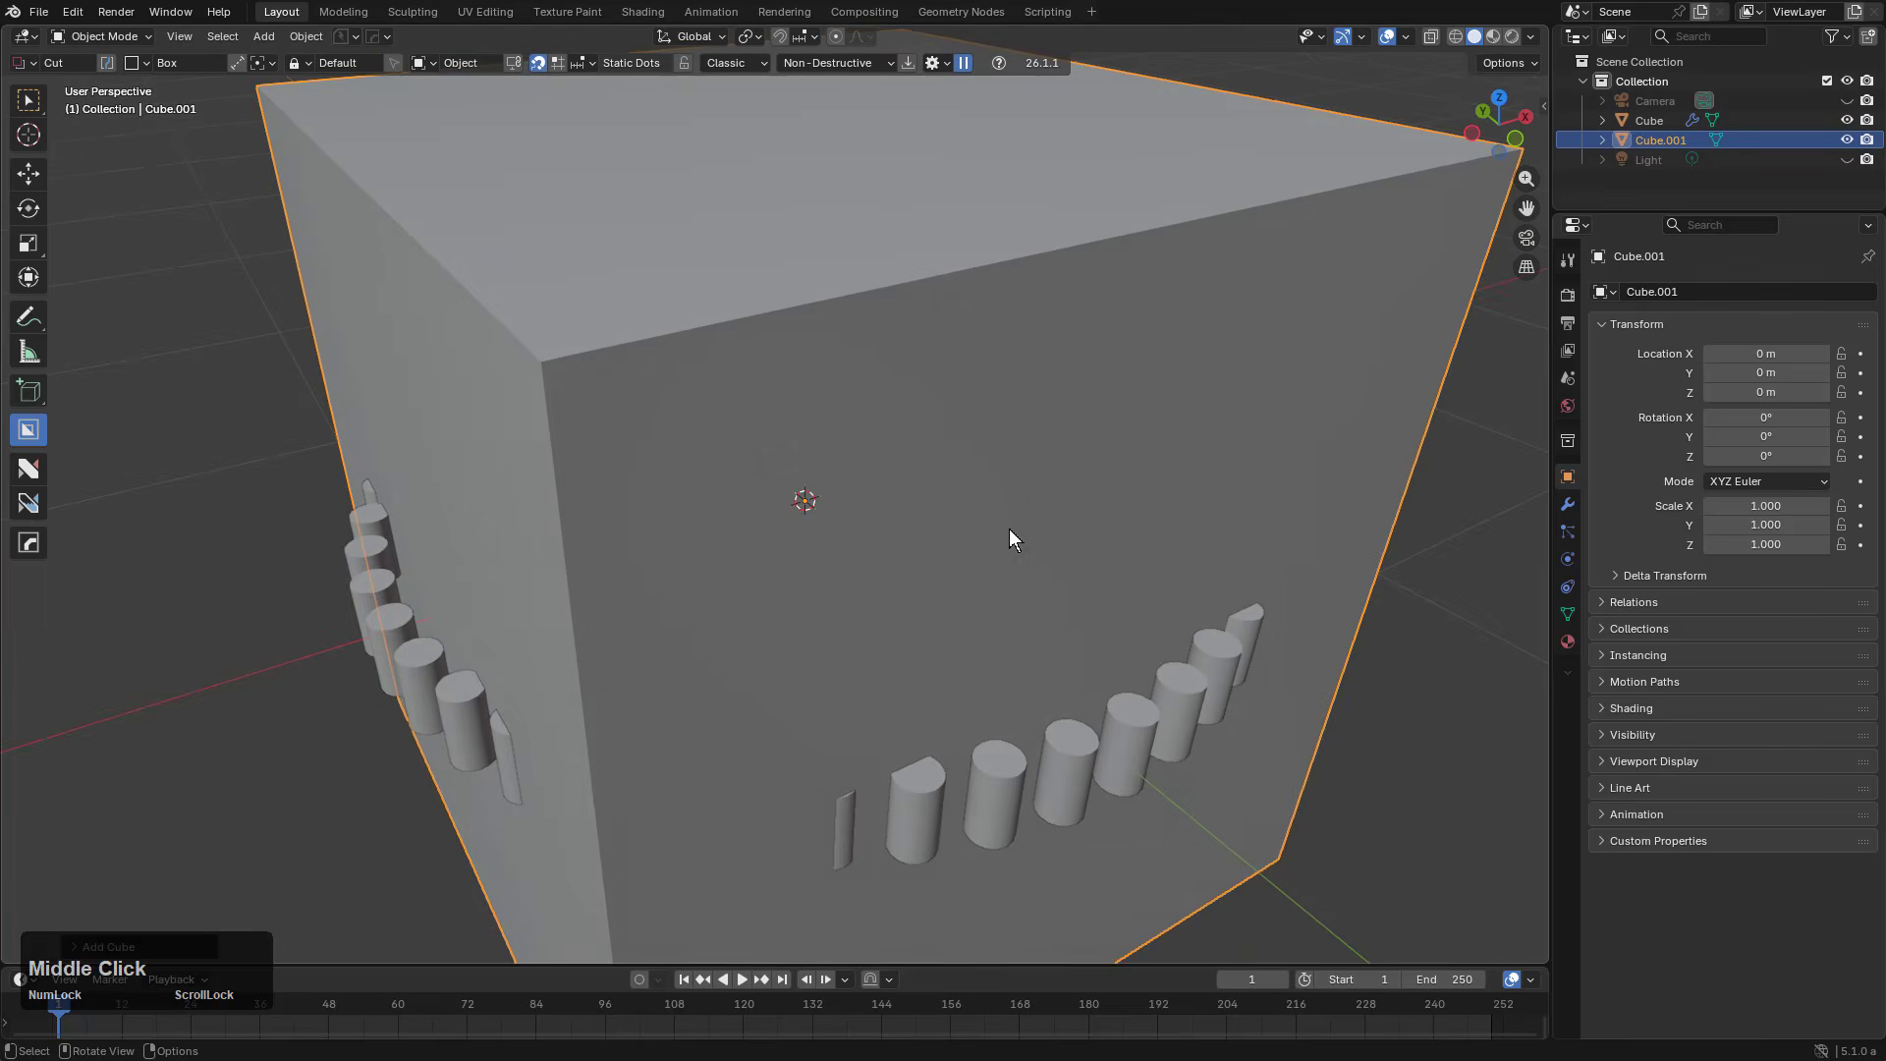
Step: Bevel the new cube with HOps using 10 segments, width about 0.154 and profile 0.50
key("q")
left_click(947, 548)
key("1")
scroll(889, 549, "up", 7)
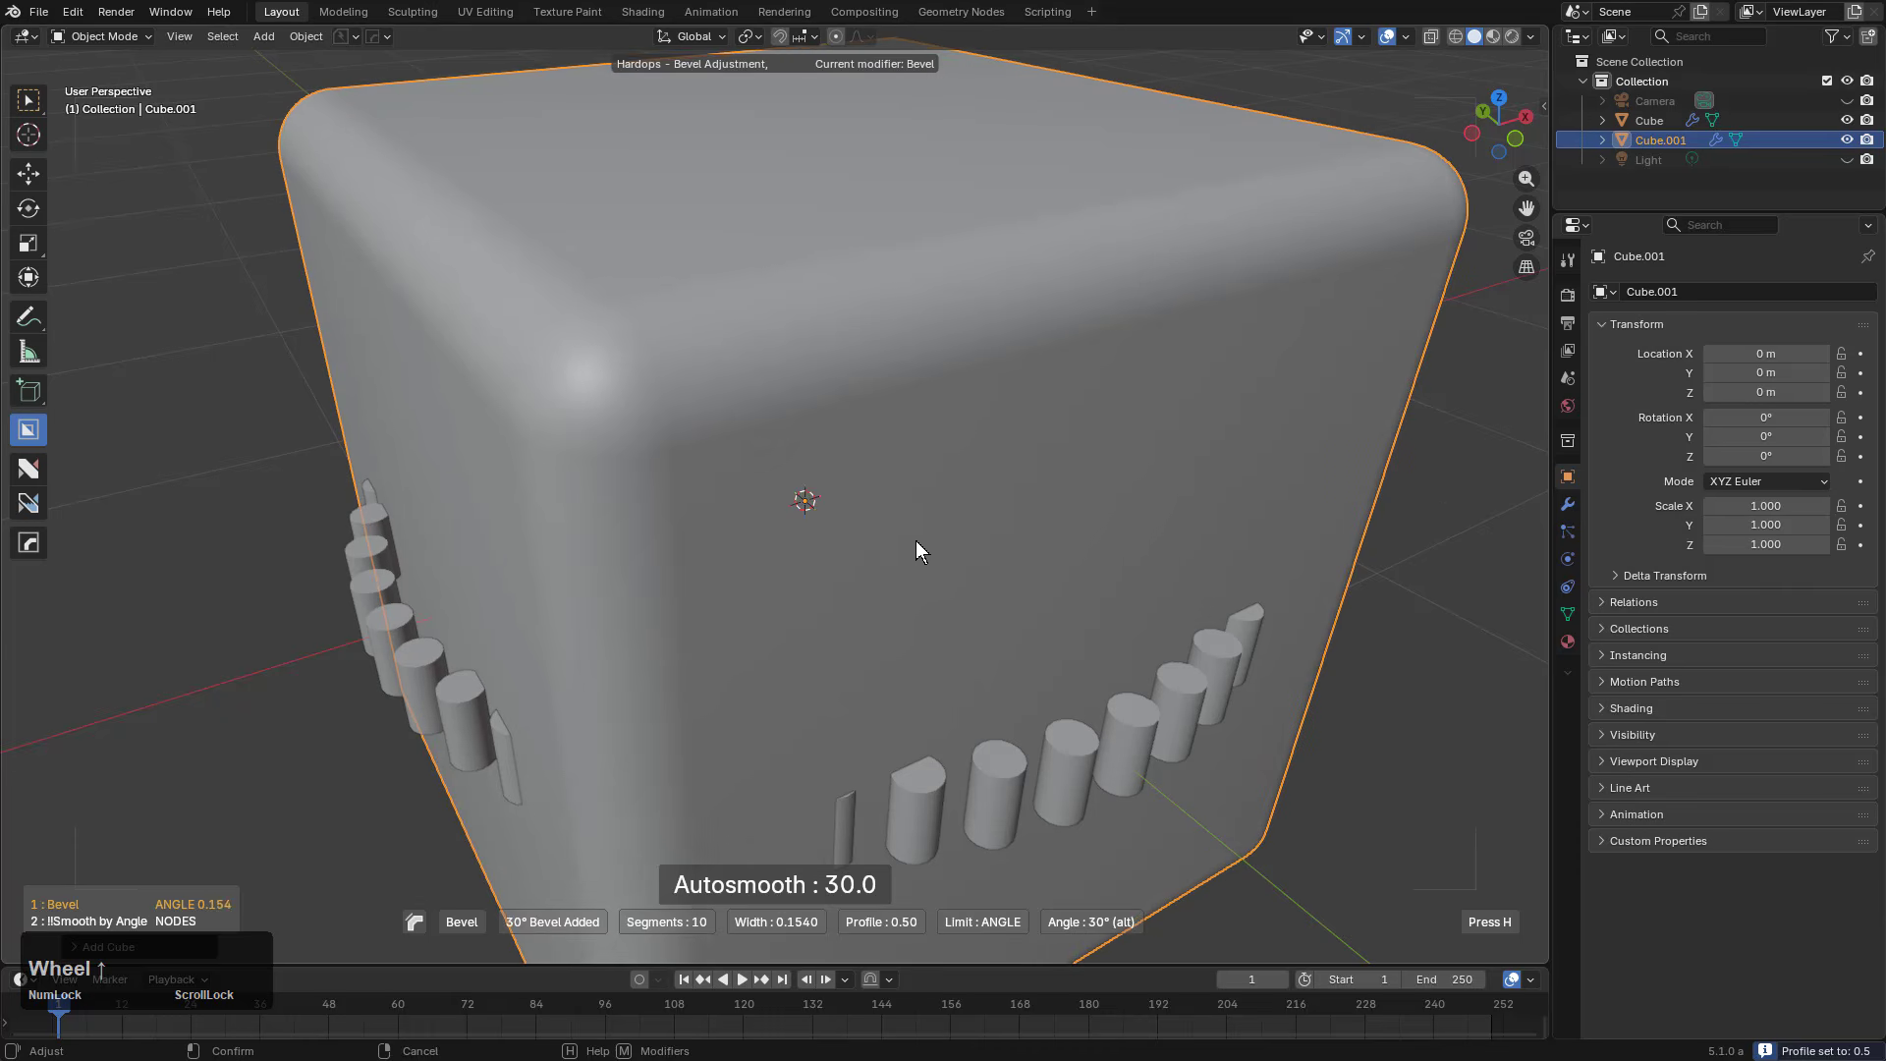
left_click(916, 548)
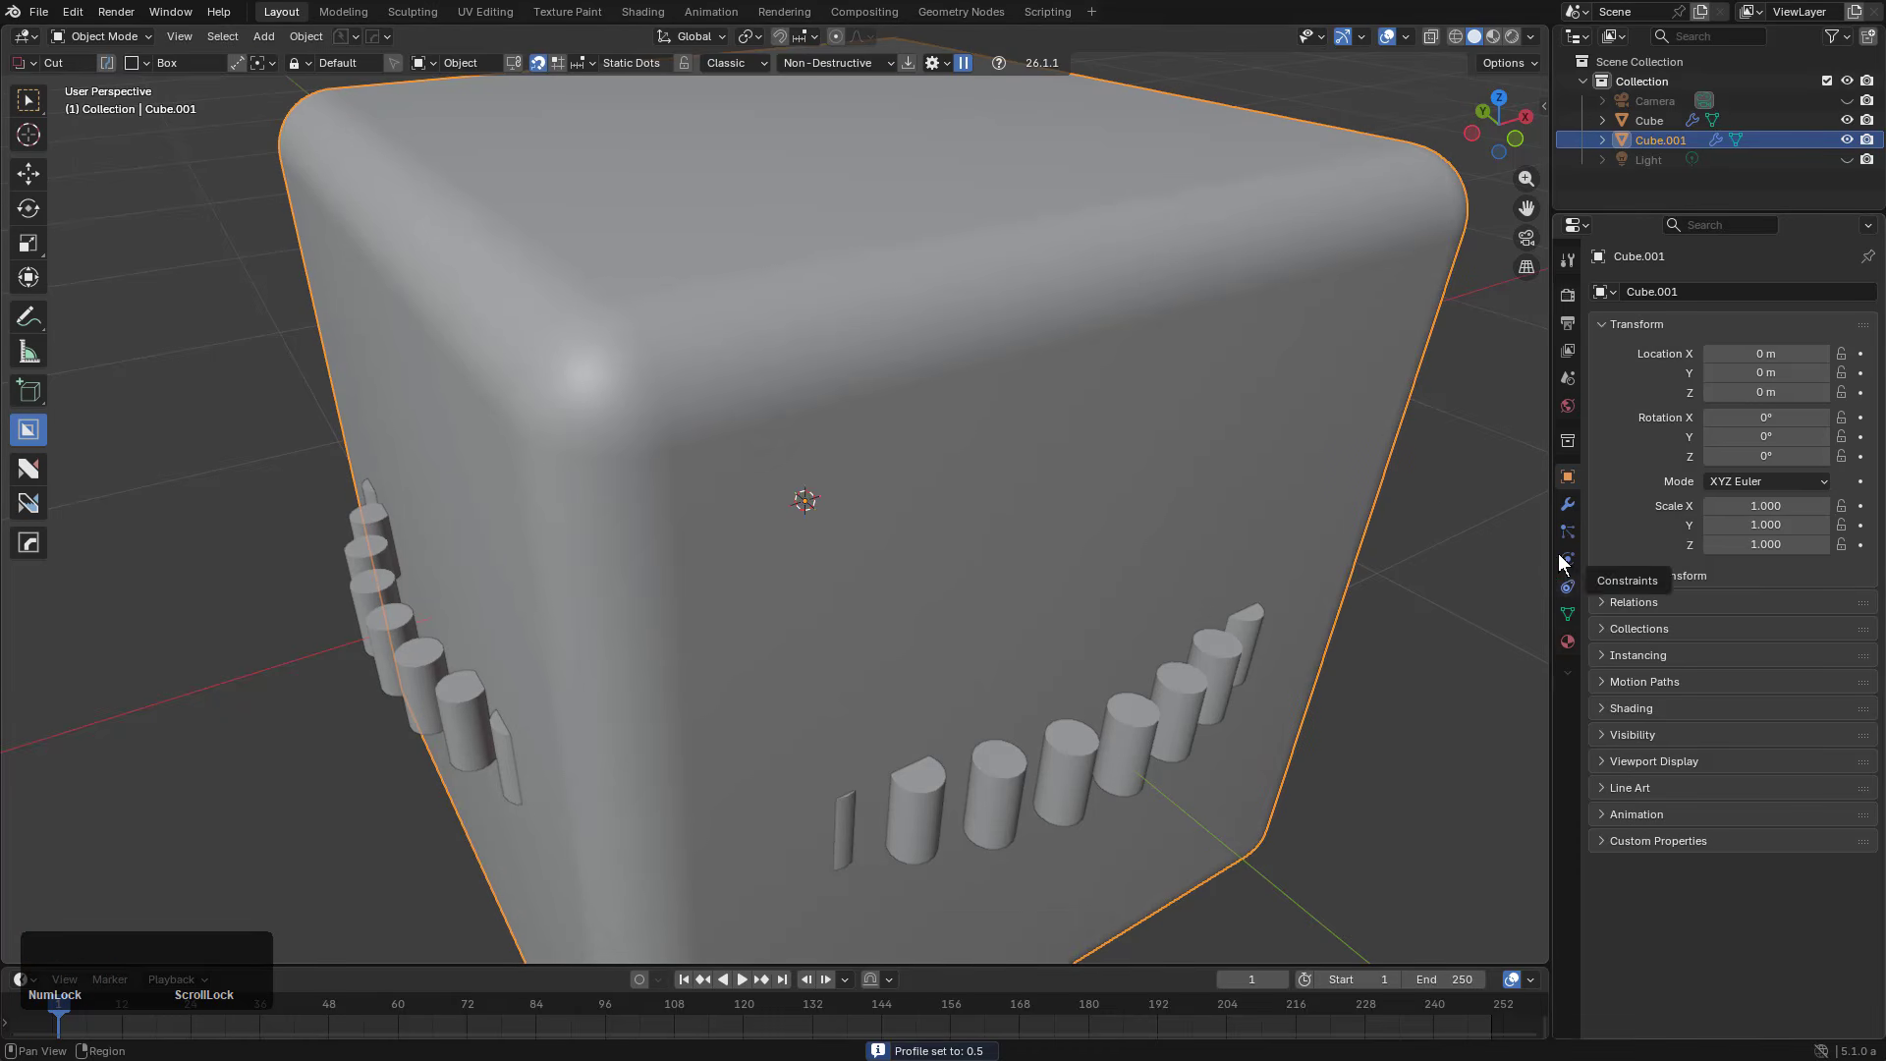
Step: Rename the new cube's Bevel modifier to _Bevel
left_click(1568, 504)
double_click(1705, 323)
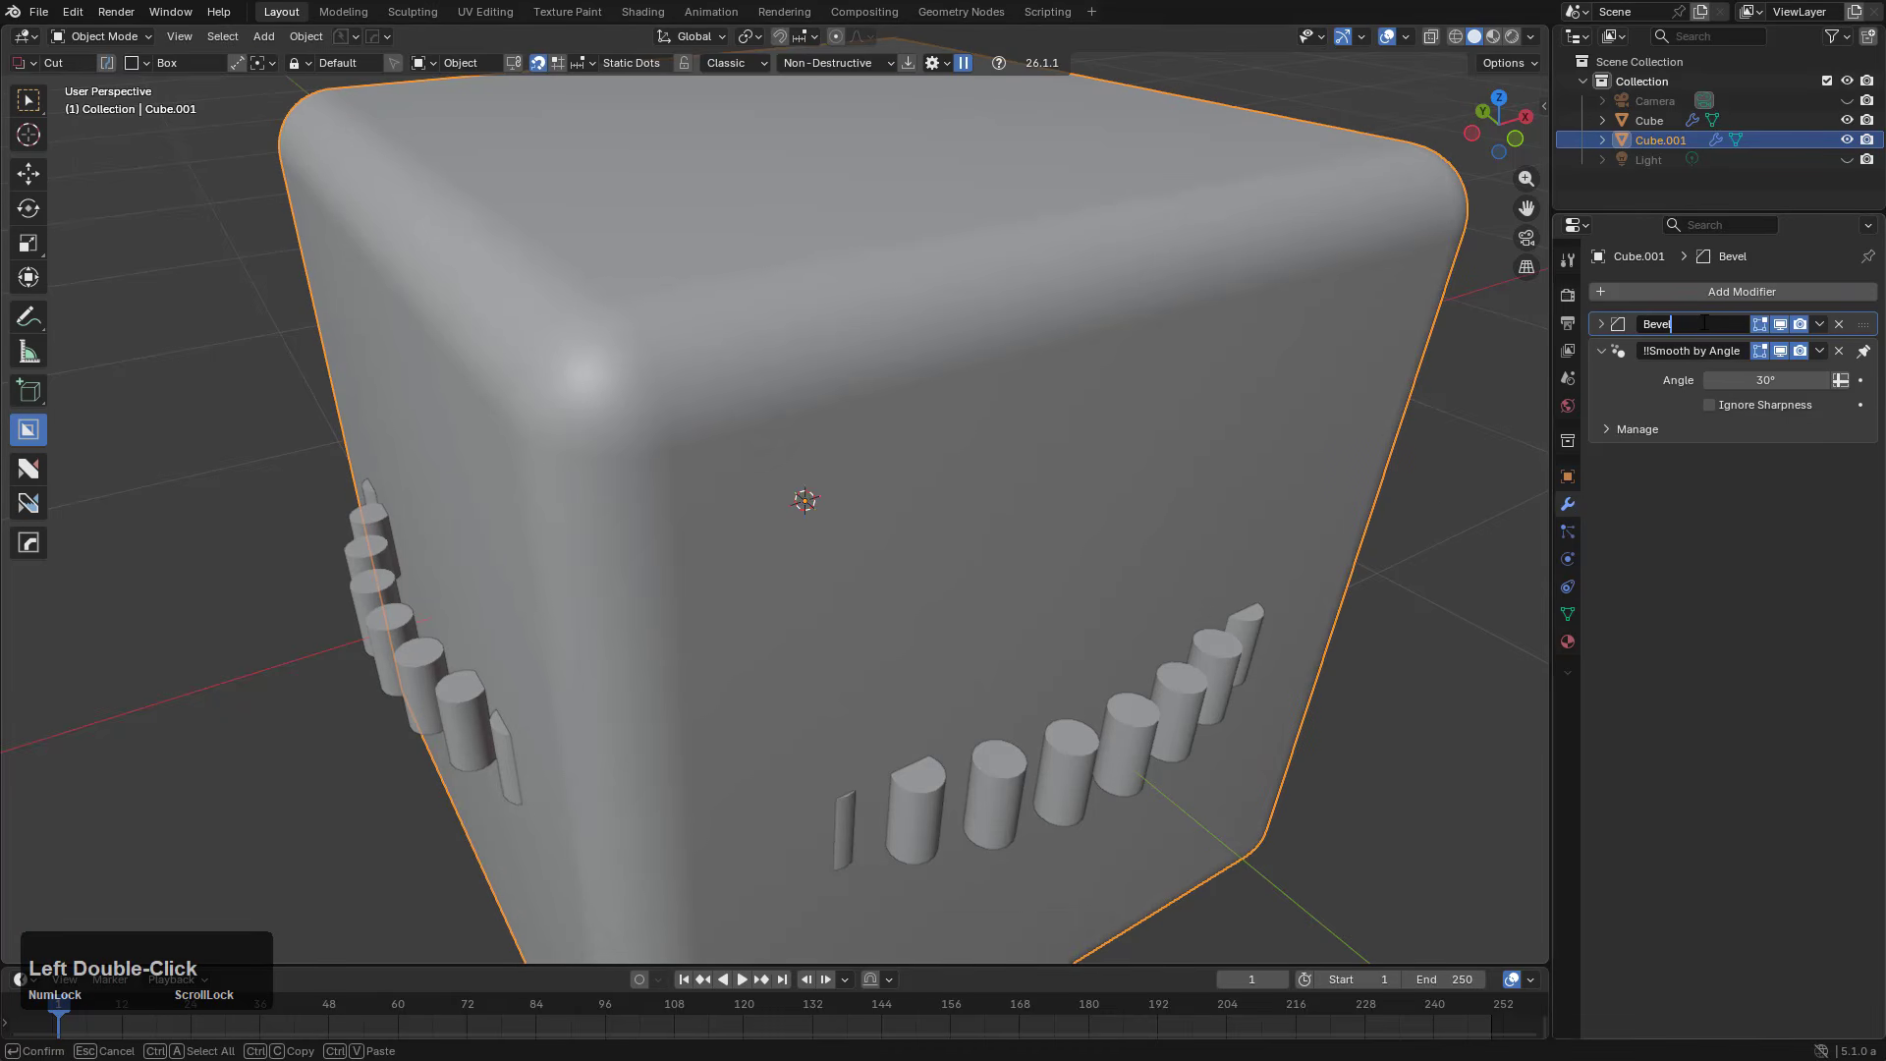
key("Home")
type("_")
key("Return")
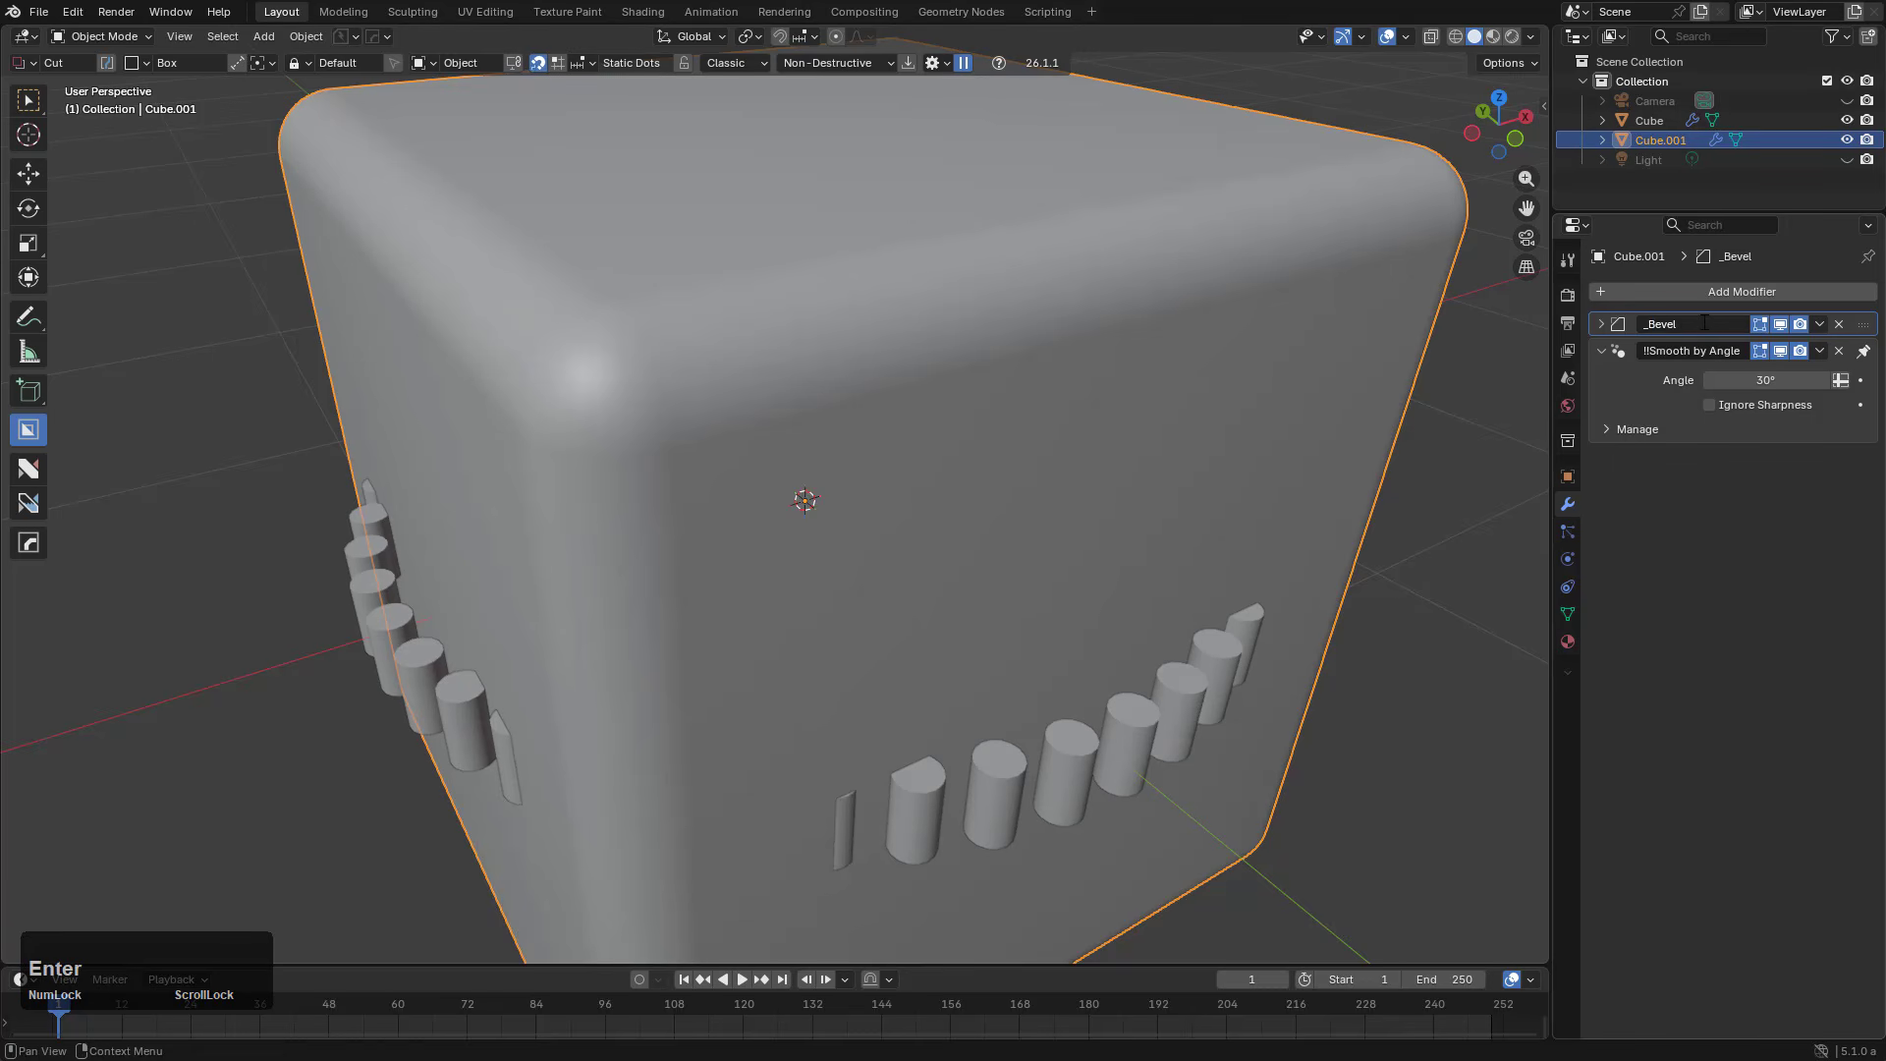
Step: Give the beveled cube a HOps blank material with Bevel Shader enabled
middle_click_drag(1149, 450, 1094, 456)
key("q")
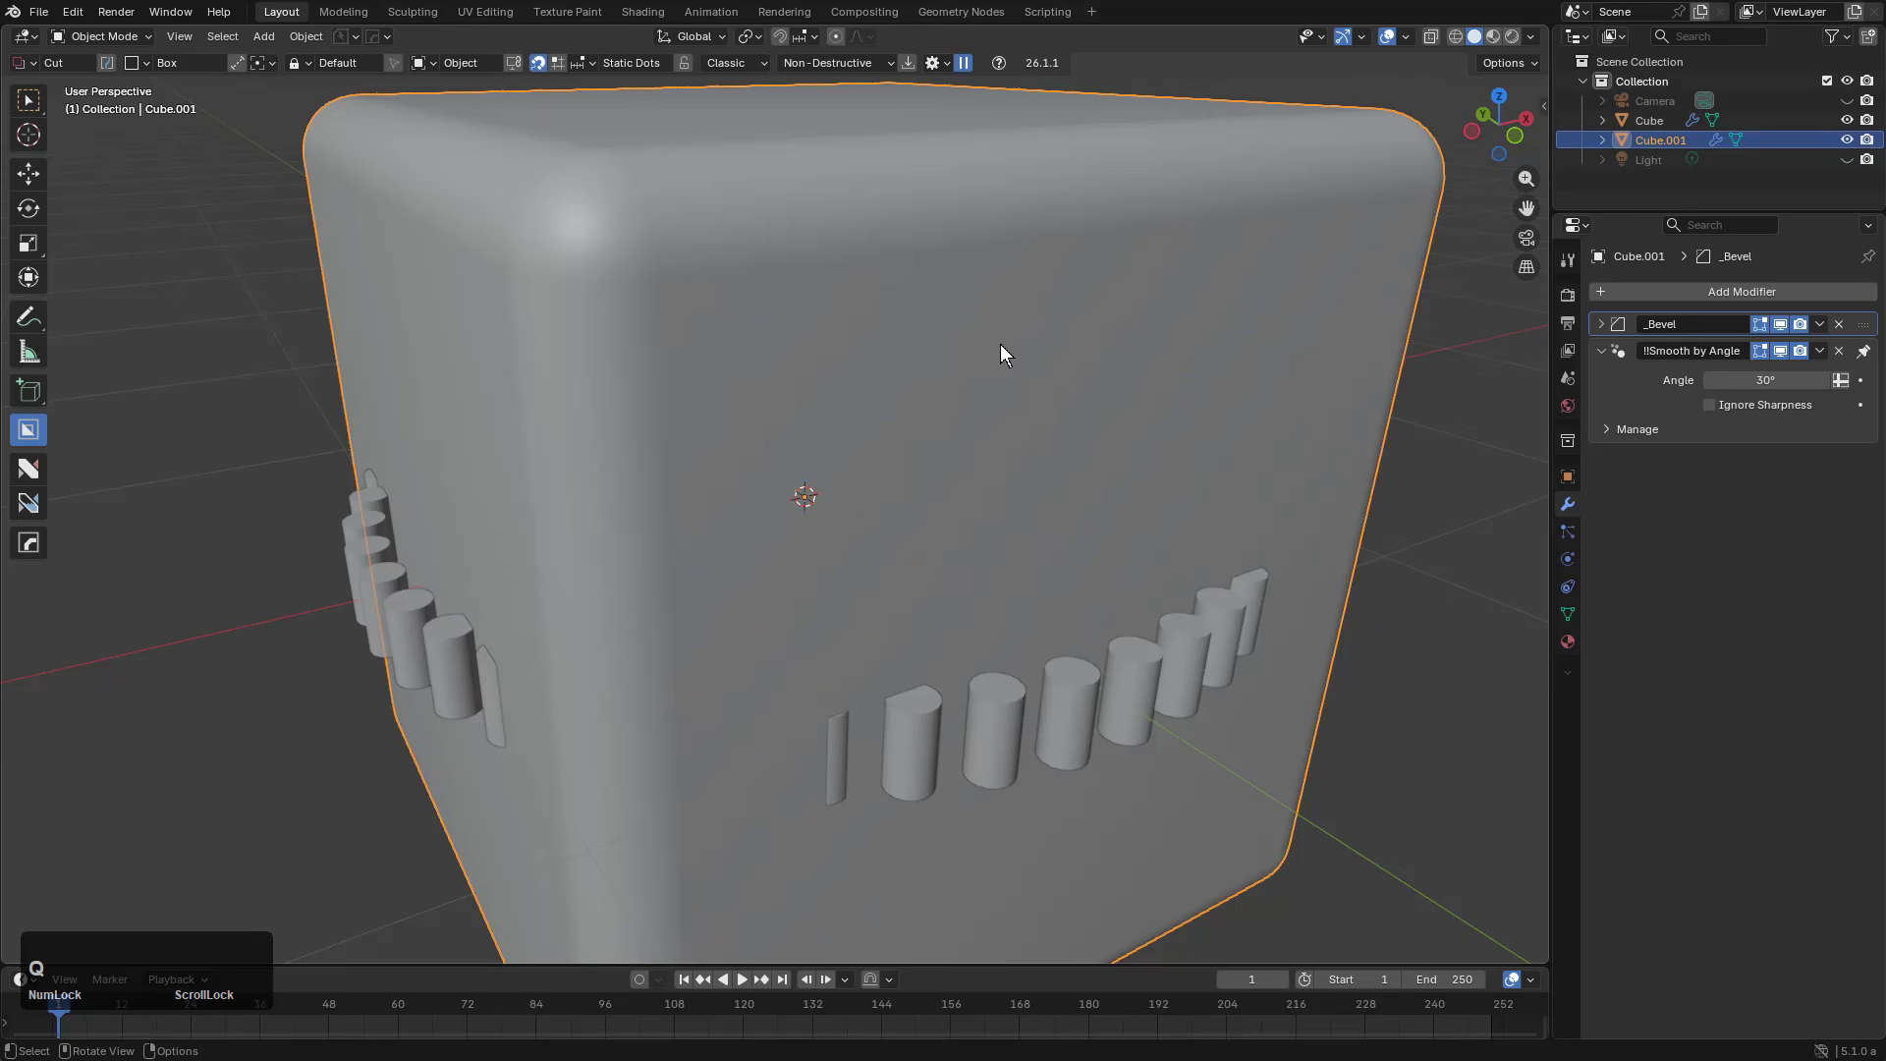
key("m")
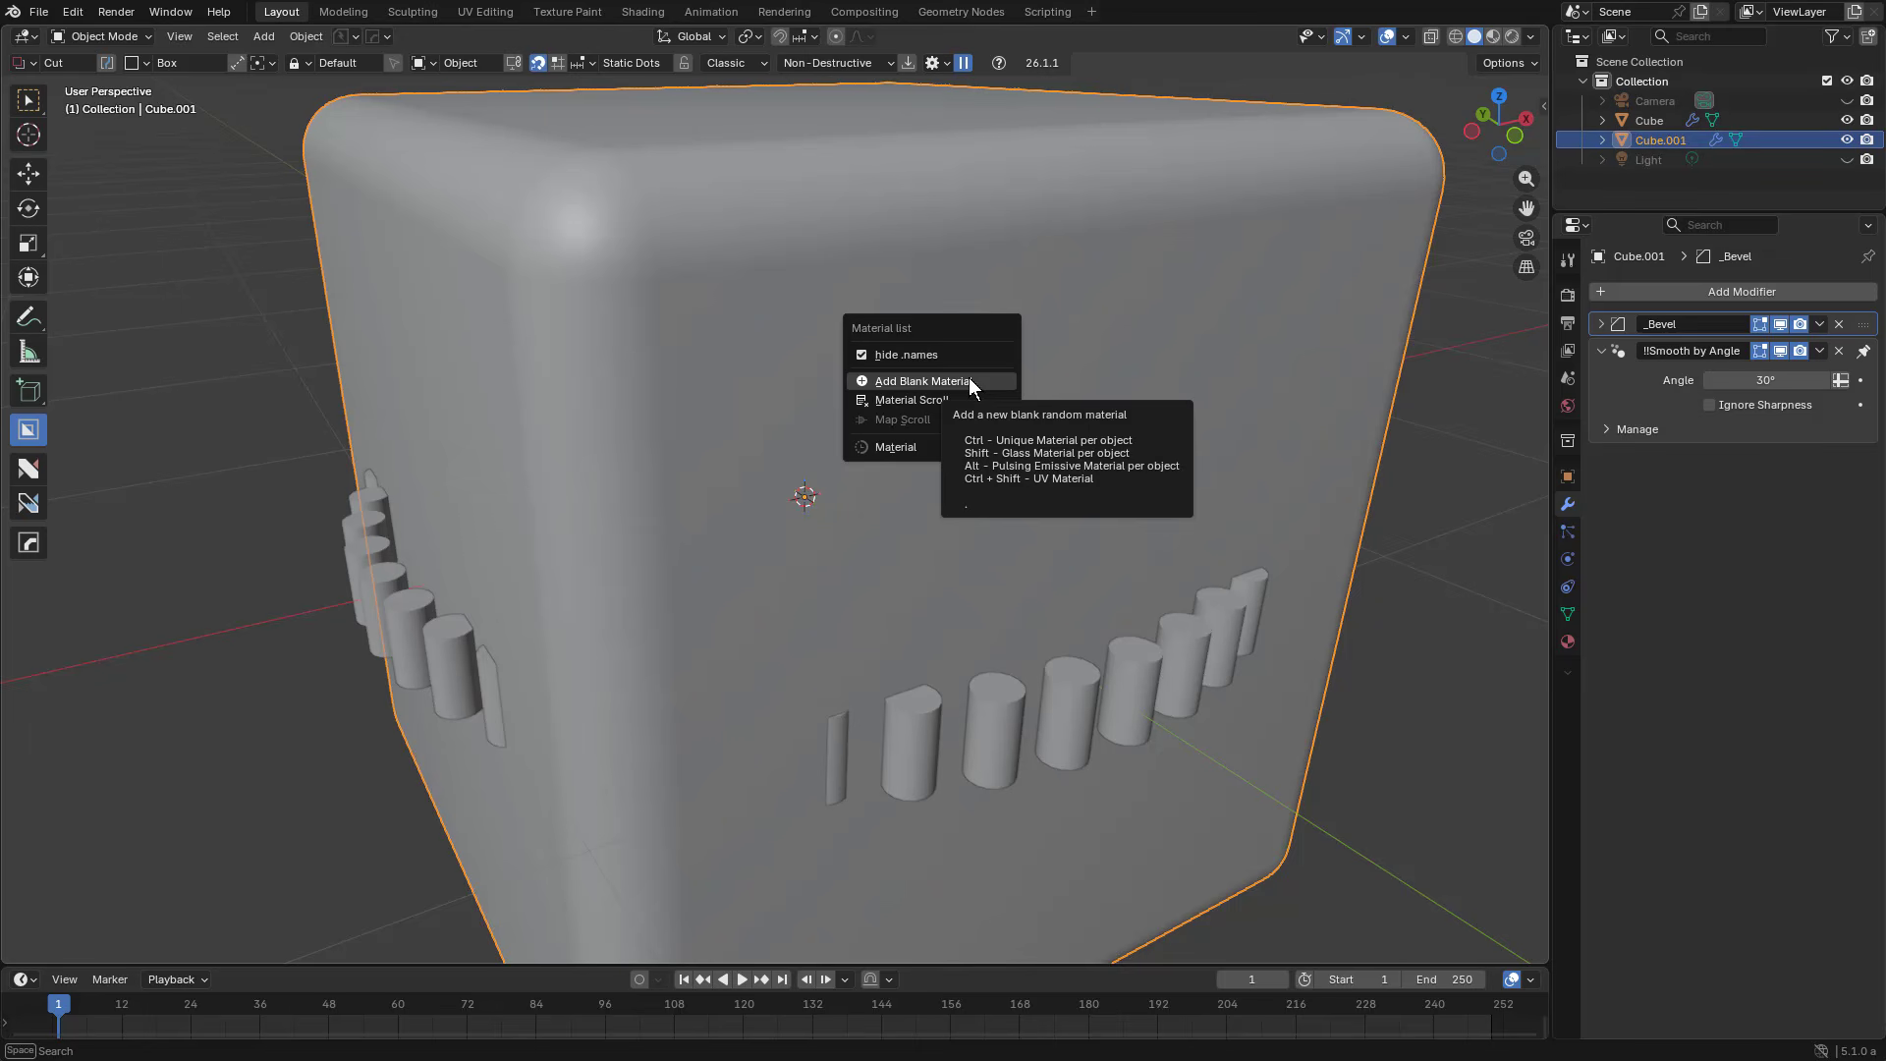
left_click(969, 379)
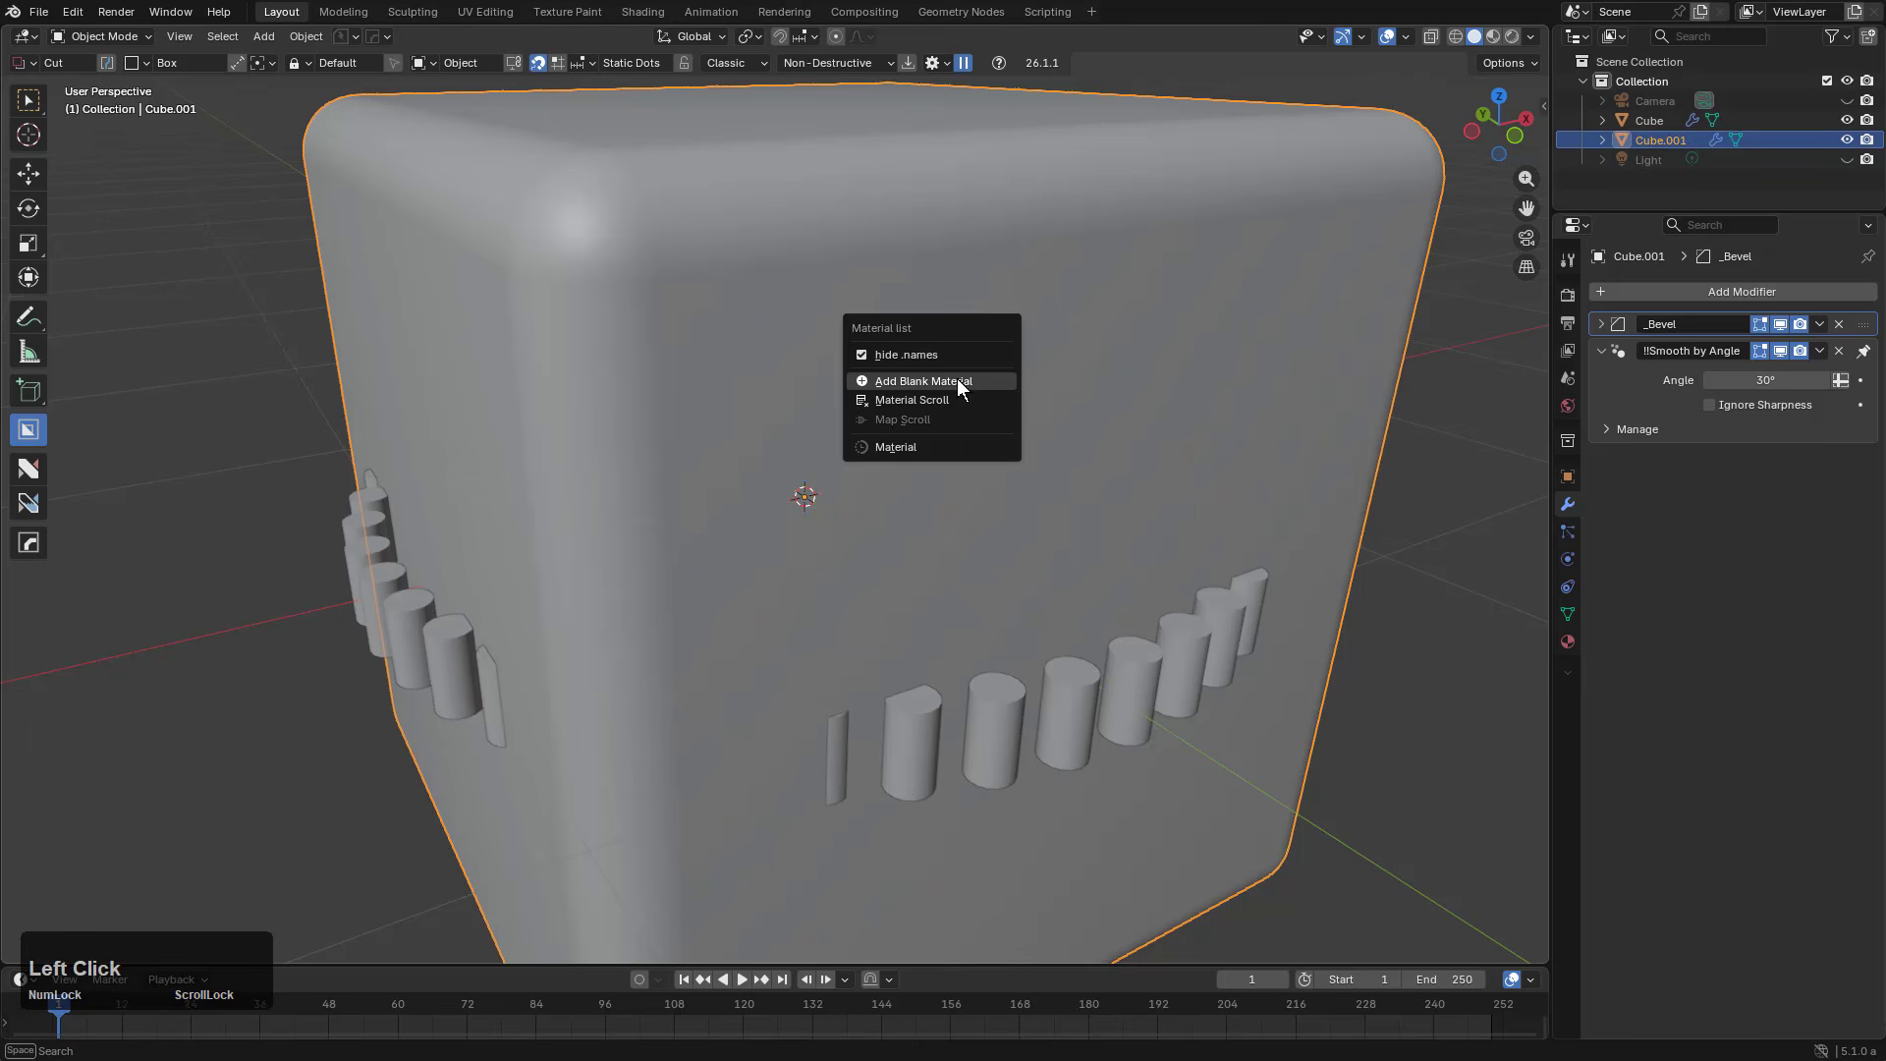
key("F9")
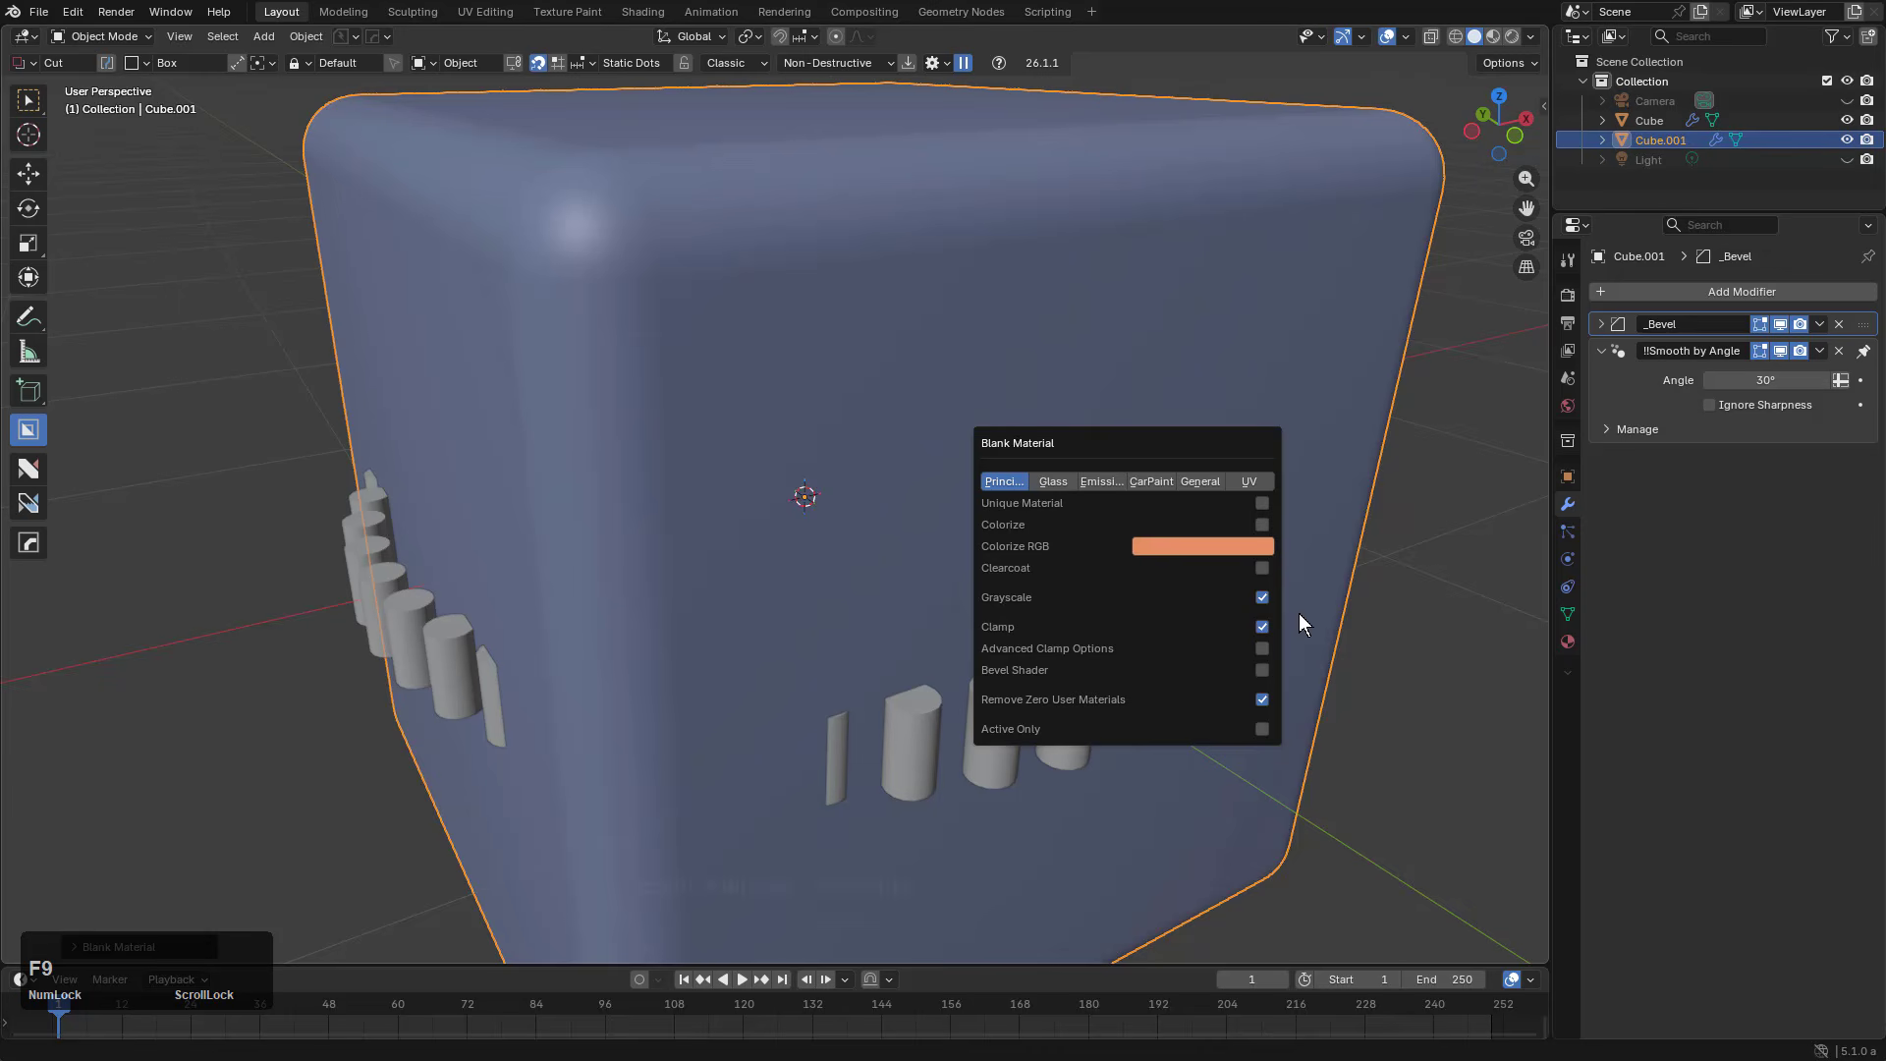
left_click(1262, 670)
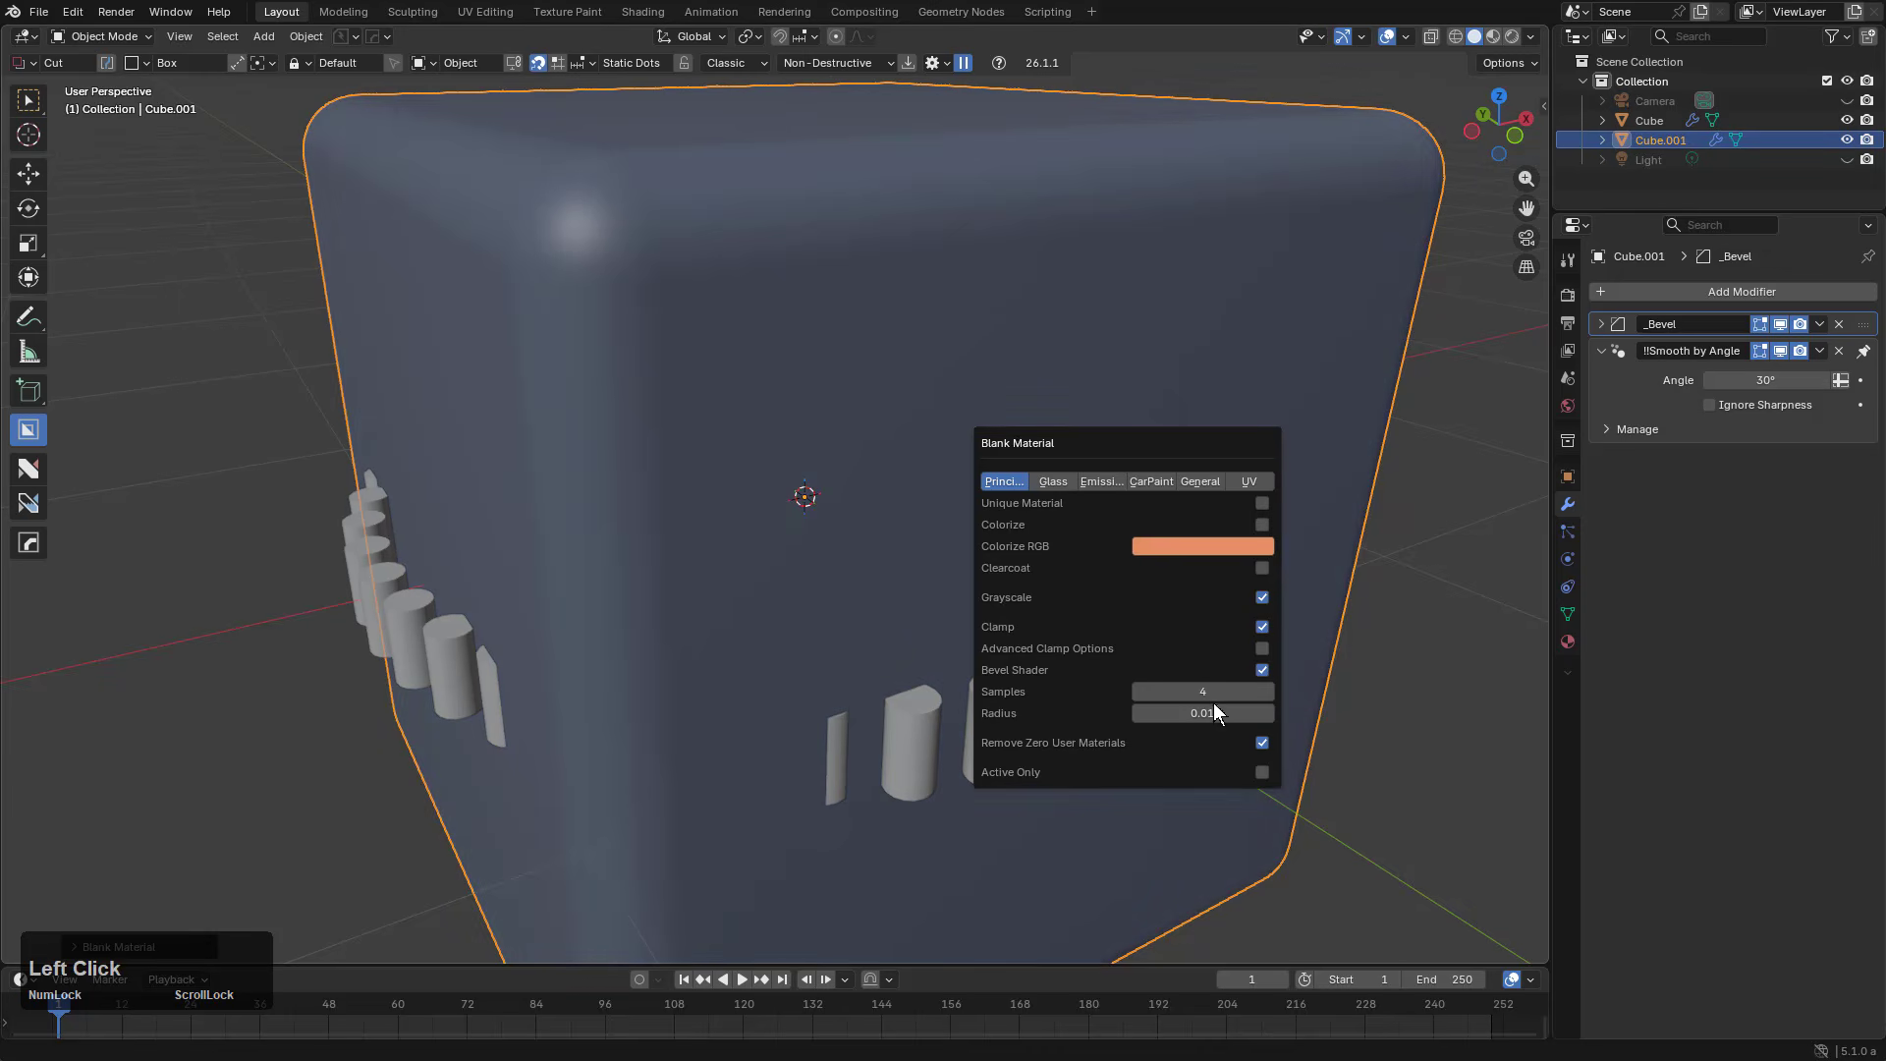
Step: Rotate the cylinder array 90° about the X axis
left_click(914, 742)
scroll(939, 735, "down", 3)
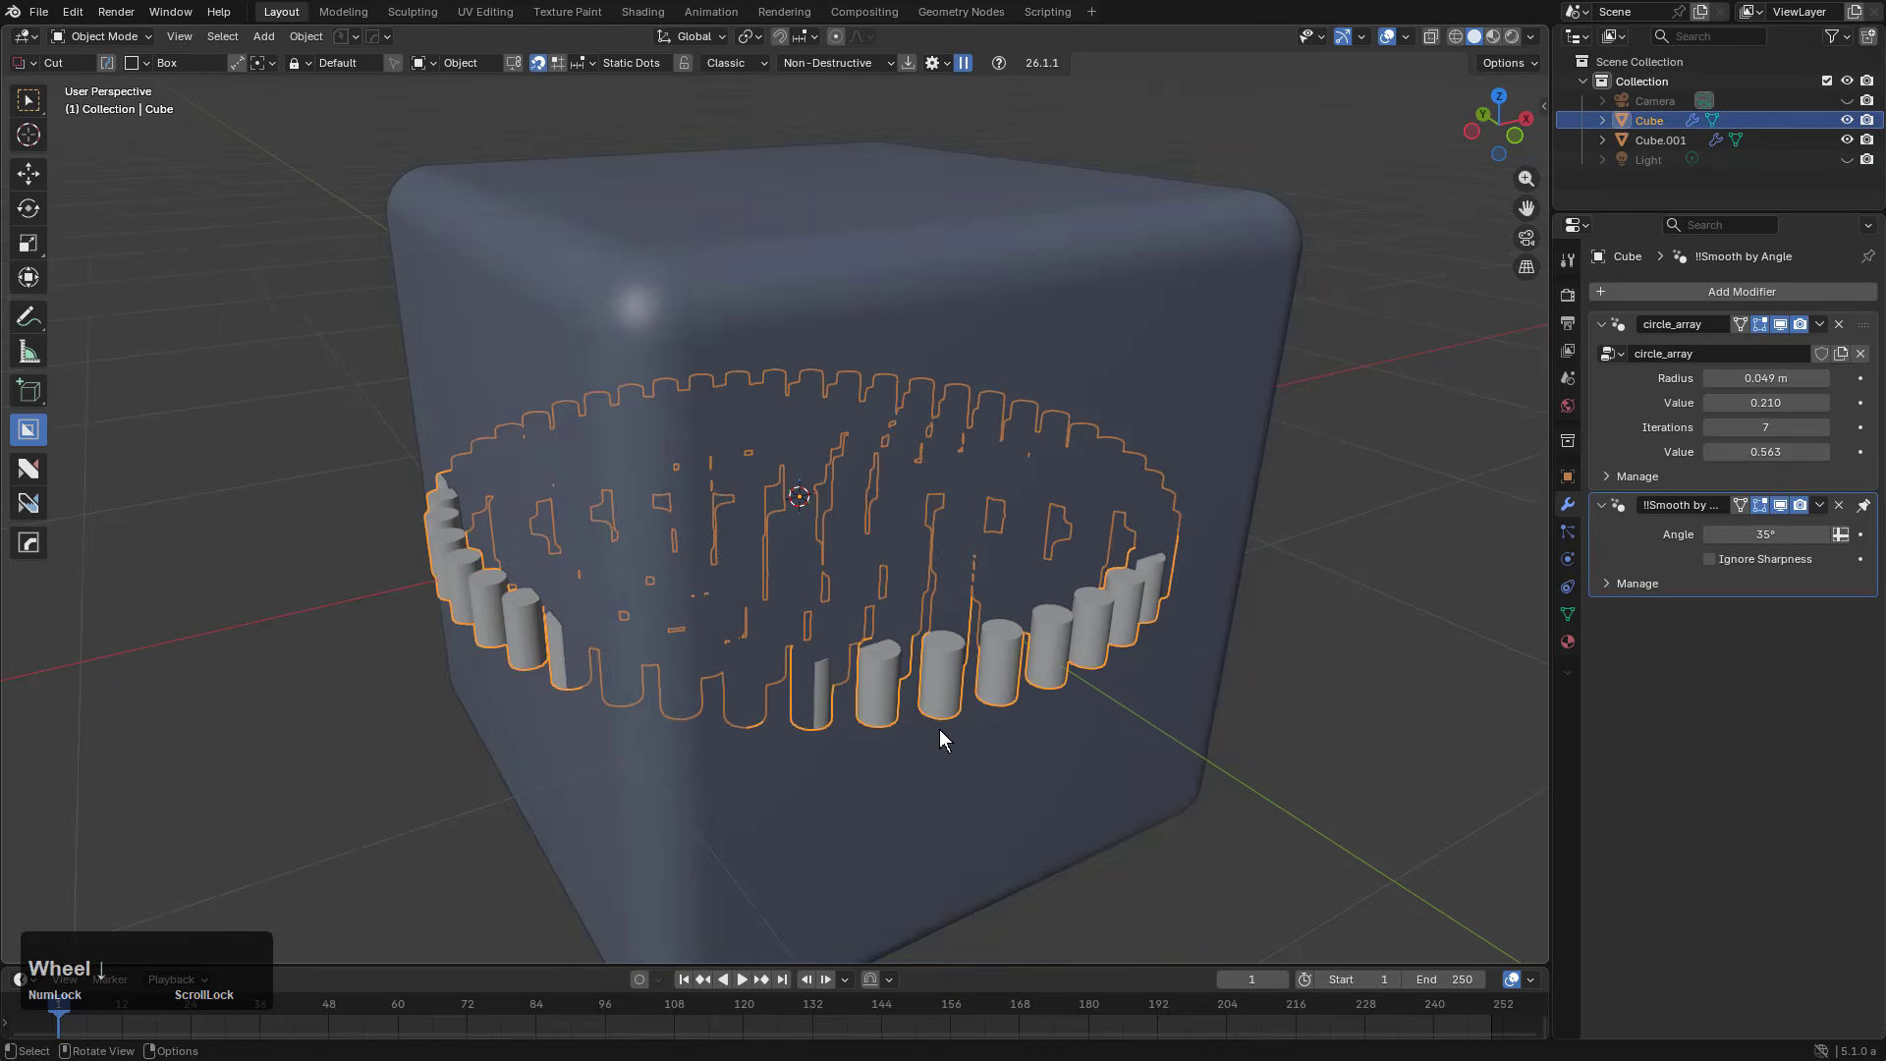
type("rx90")
key("KP_Enter")
Step: Move the cylinder array about 0.98 m along negative Y, scale it down to fit the cube's face, and fine-tune its Y and Z position
key("g")
key("y")
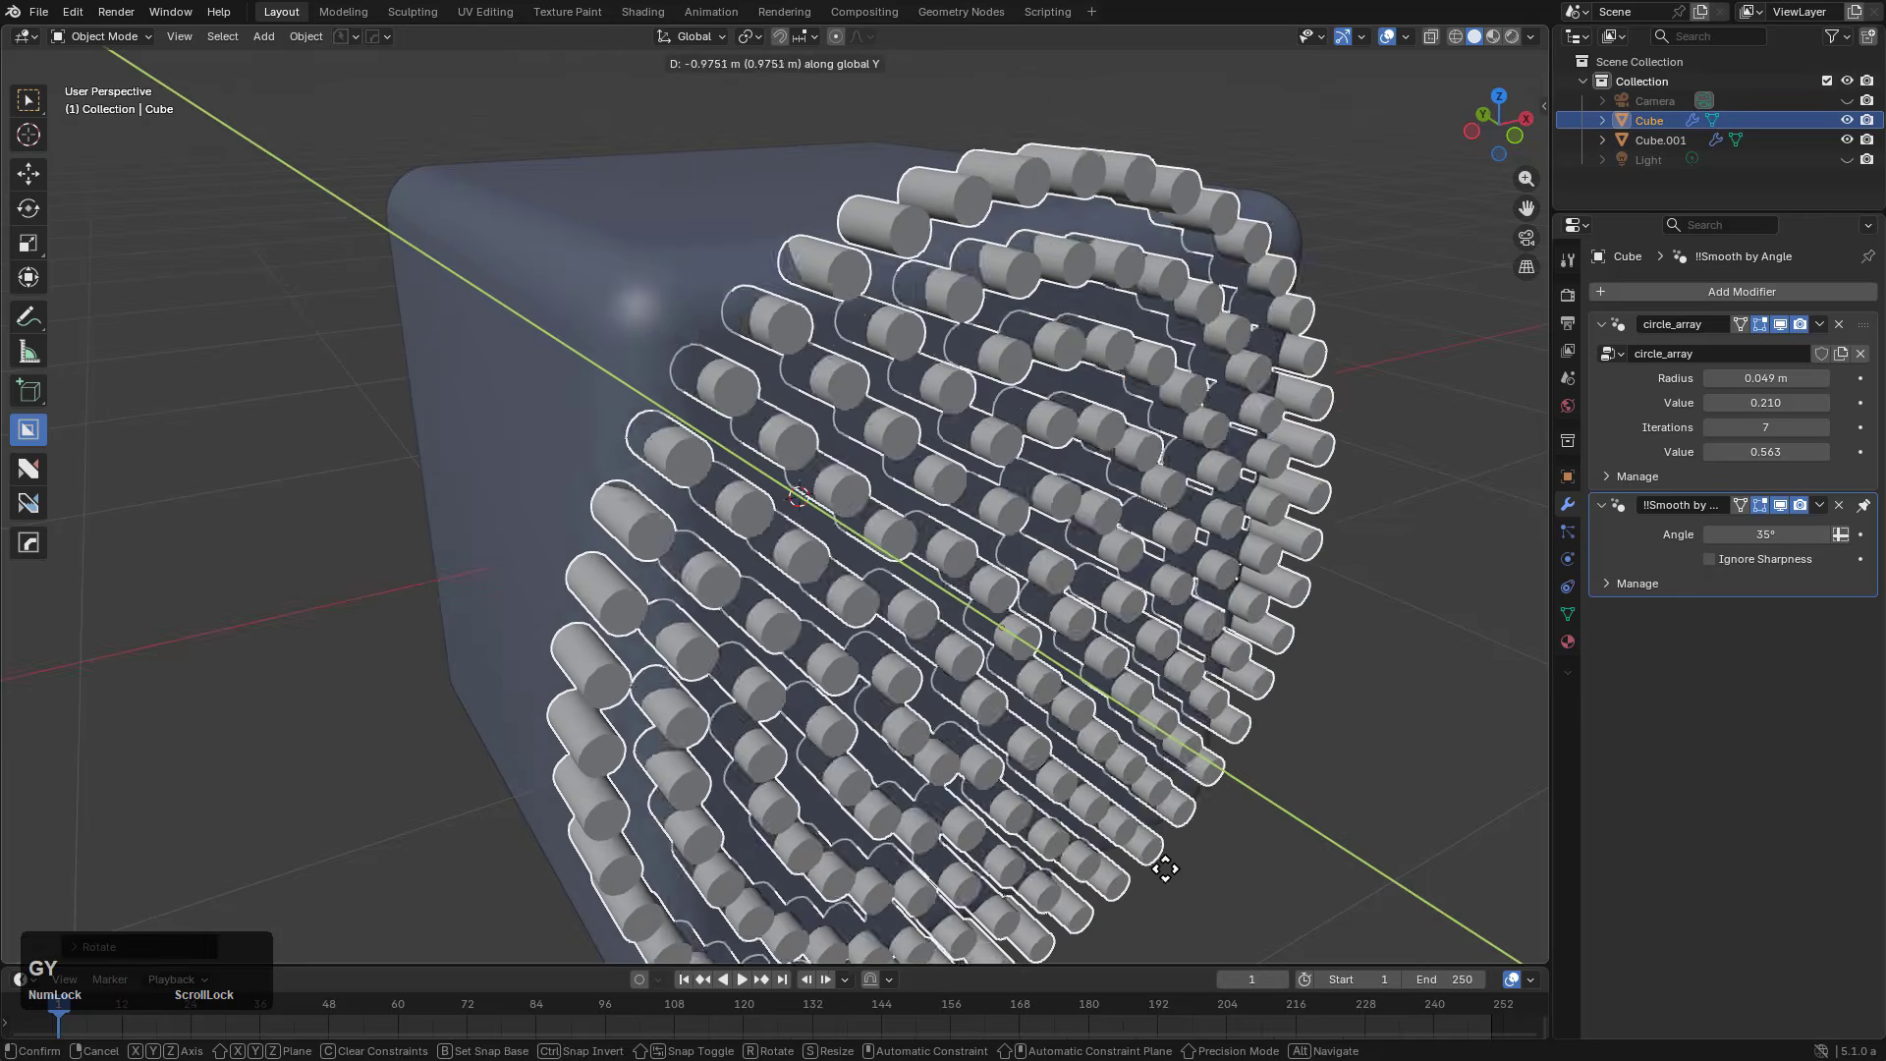
key("s")
left_click(1158, 760)
key("g")
key("y")
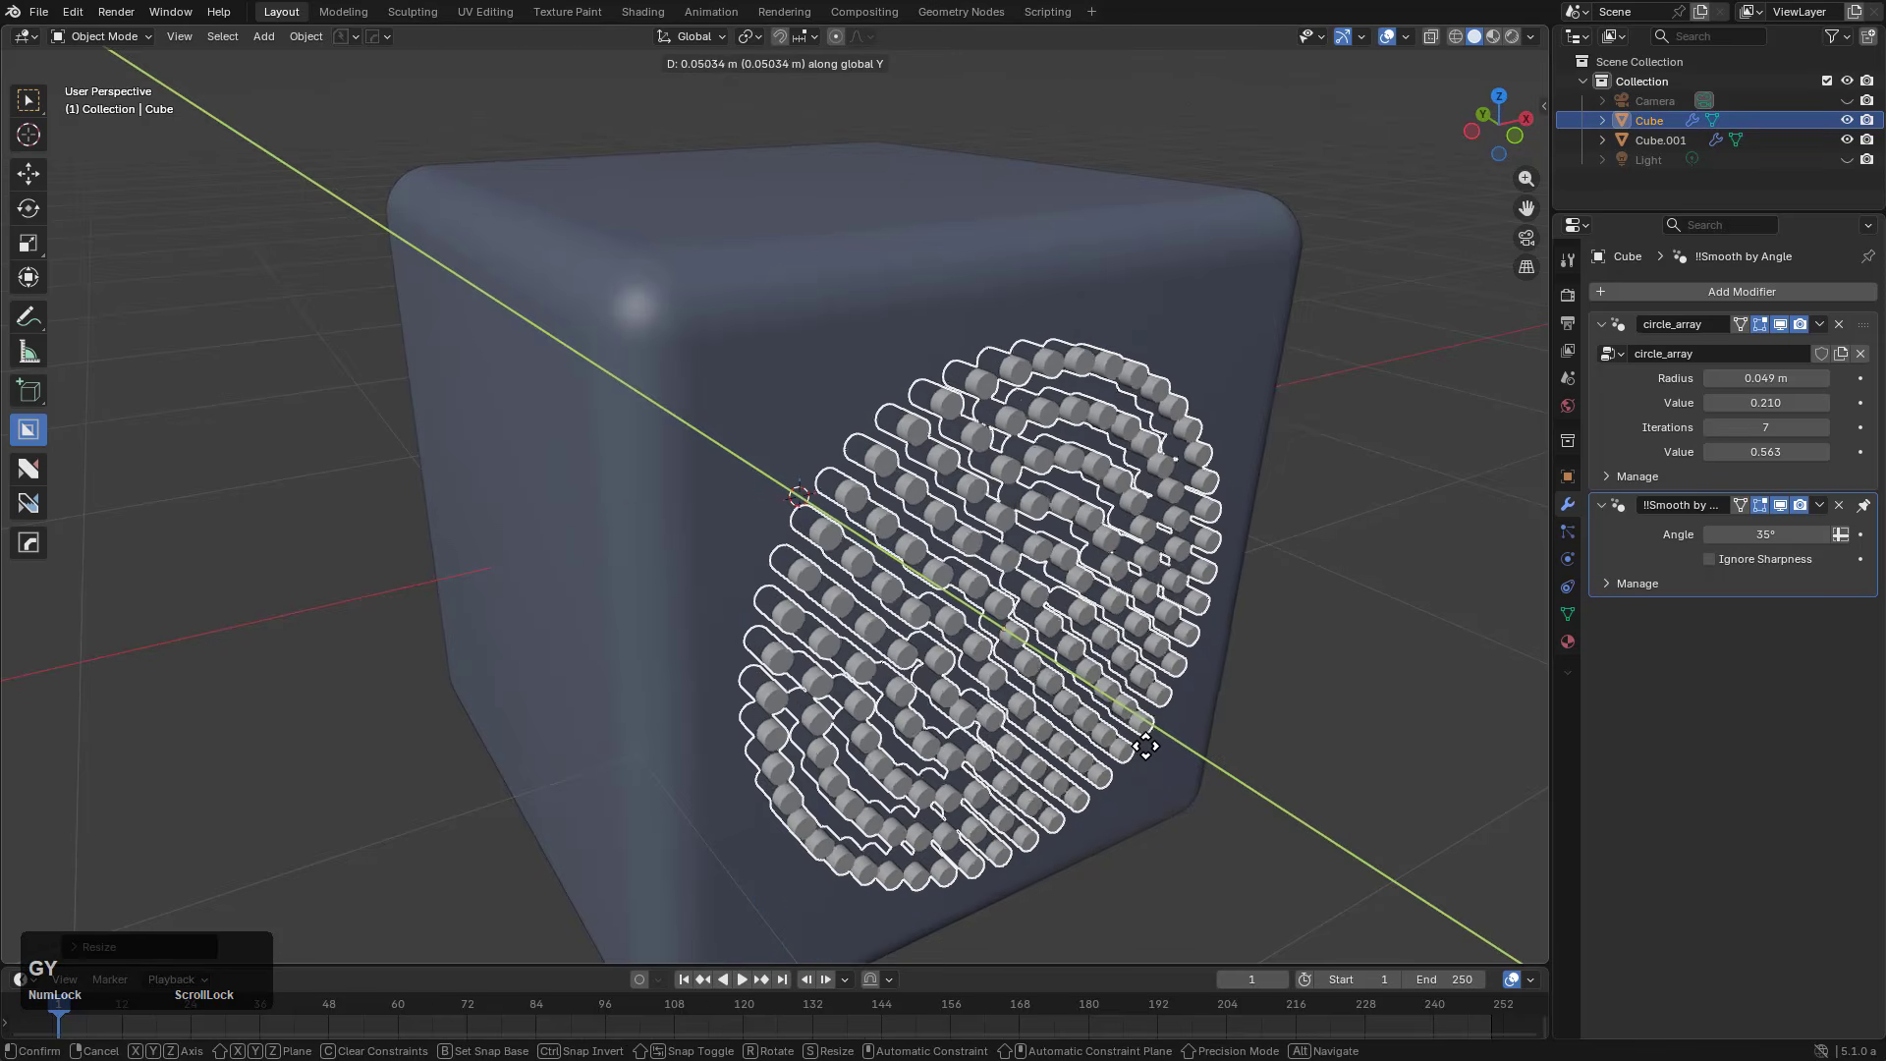
left_click(1146, 747)
key("g")
key("z")
left_click(1146, 757)
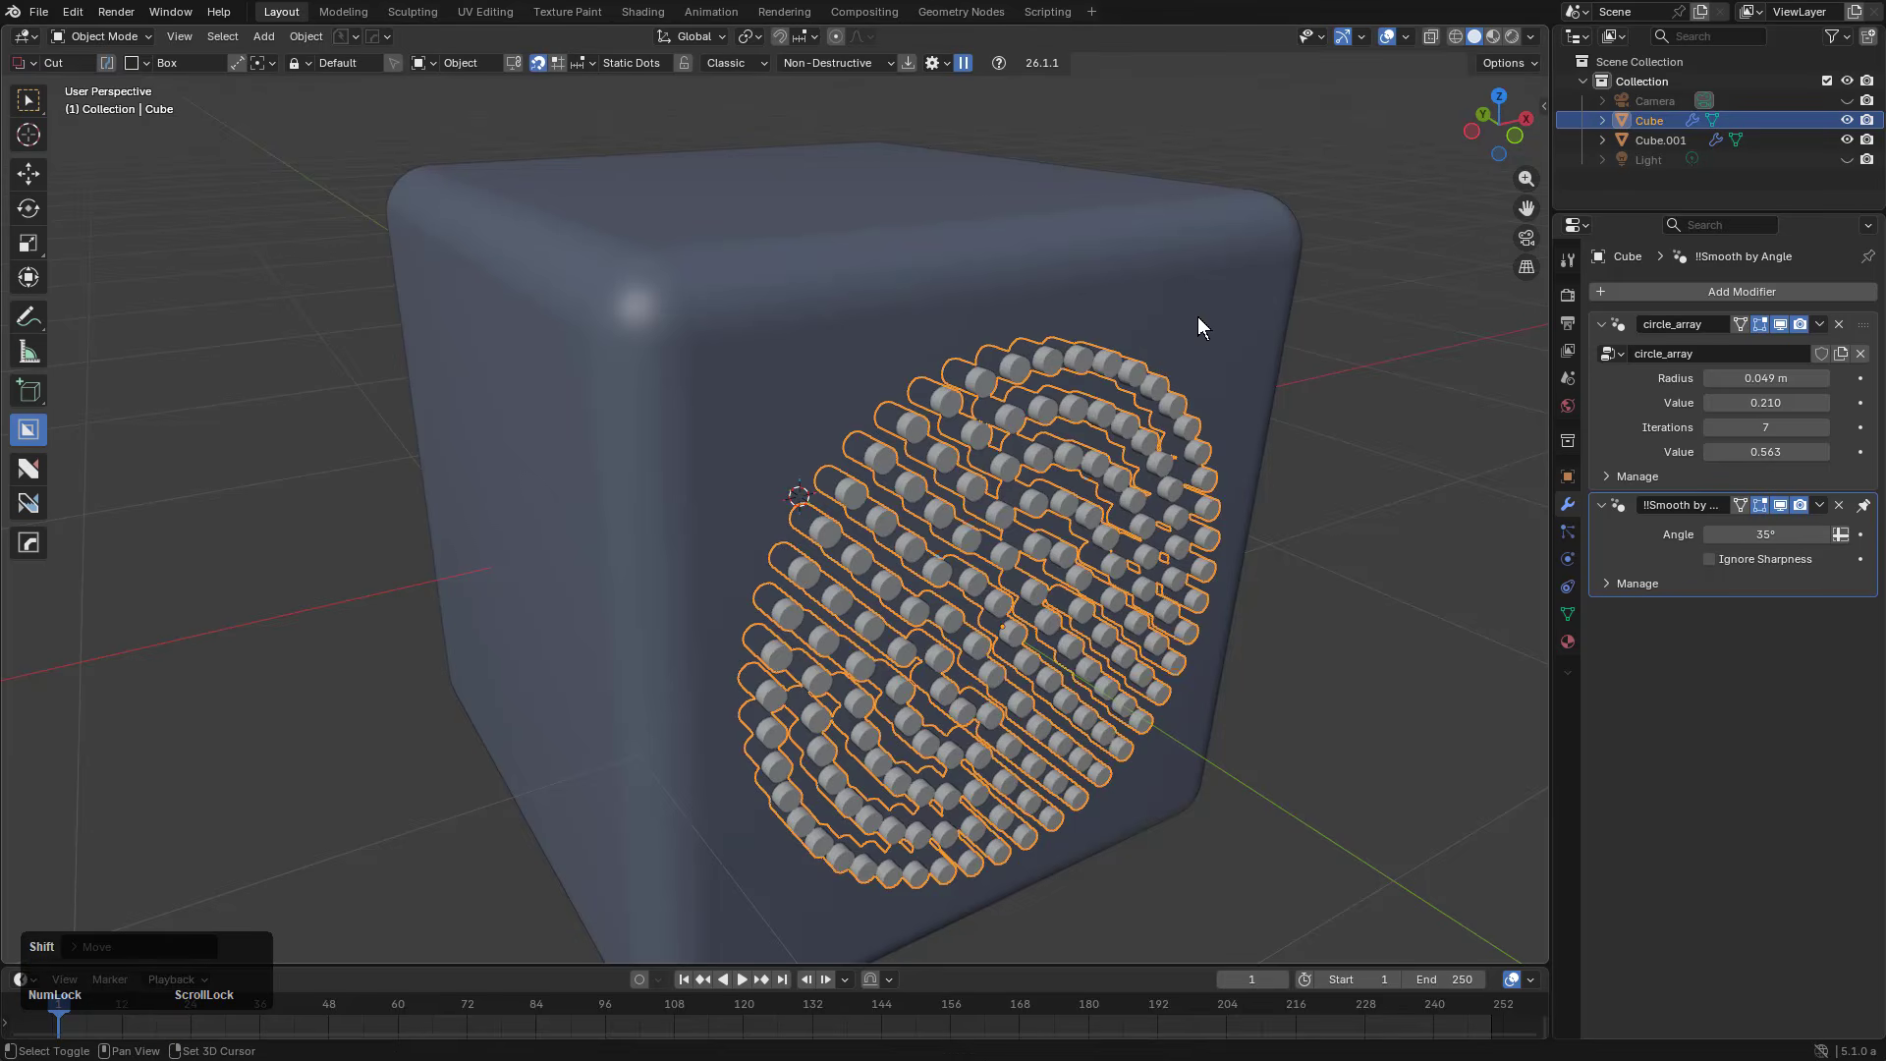
Step: Cut the cylinder array out of the beveled cube with a HOps Difference boolean and hide the cutter
left_click(1199, 317, "shift")
key("q")
left_click(1191, 291)
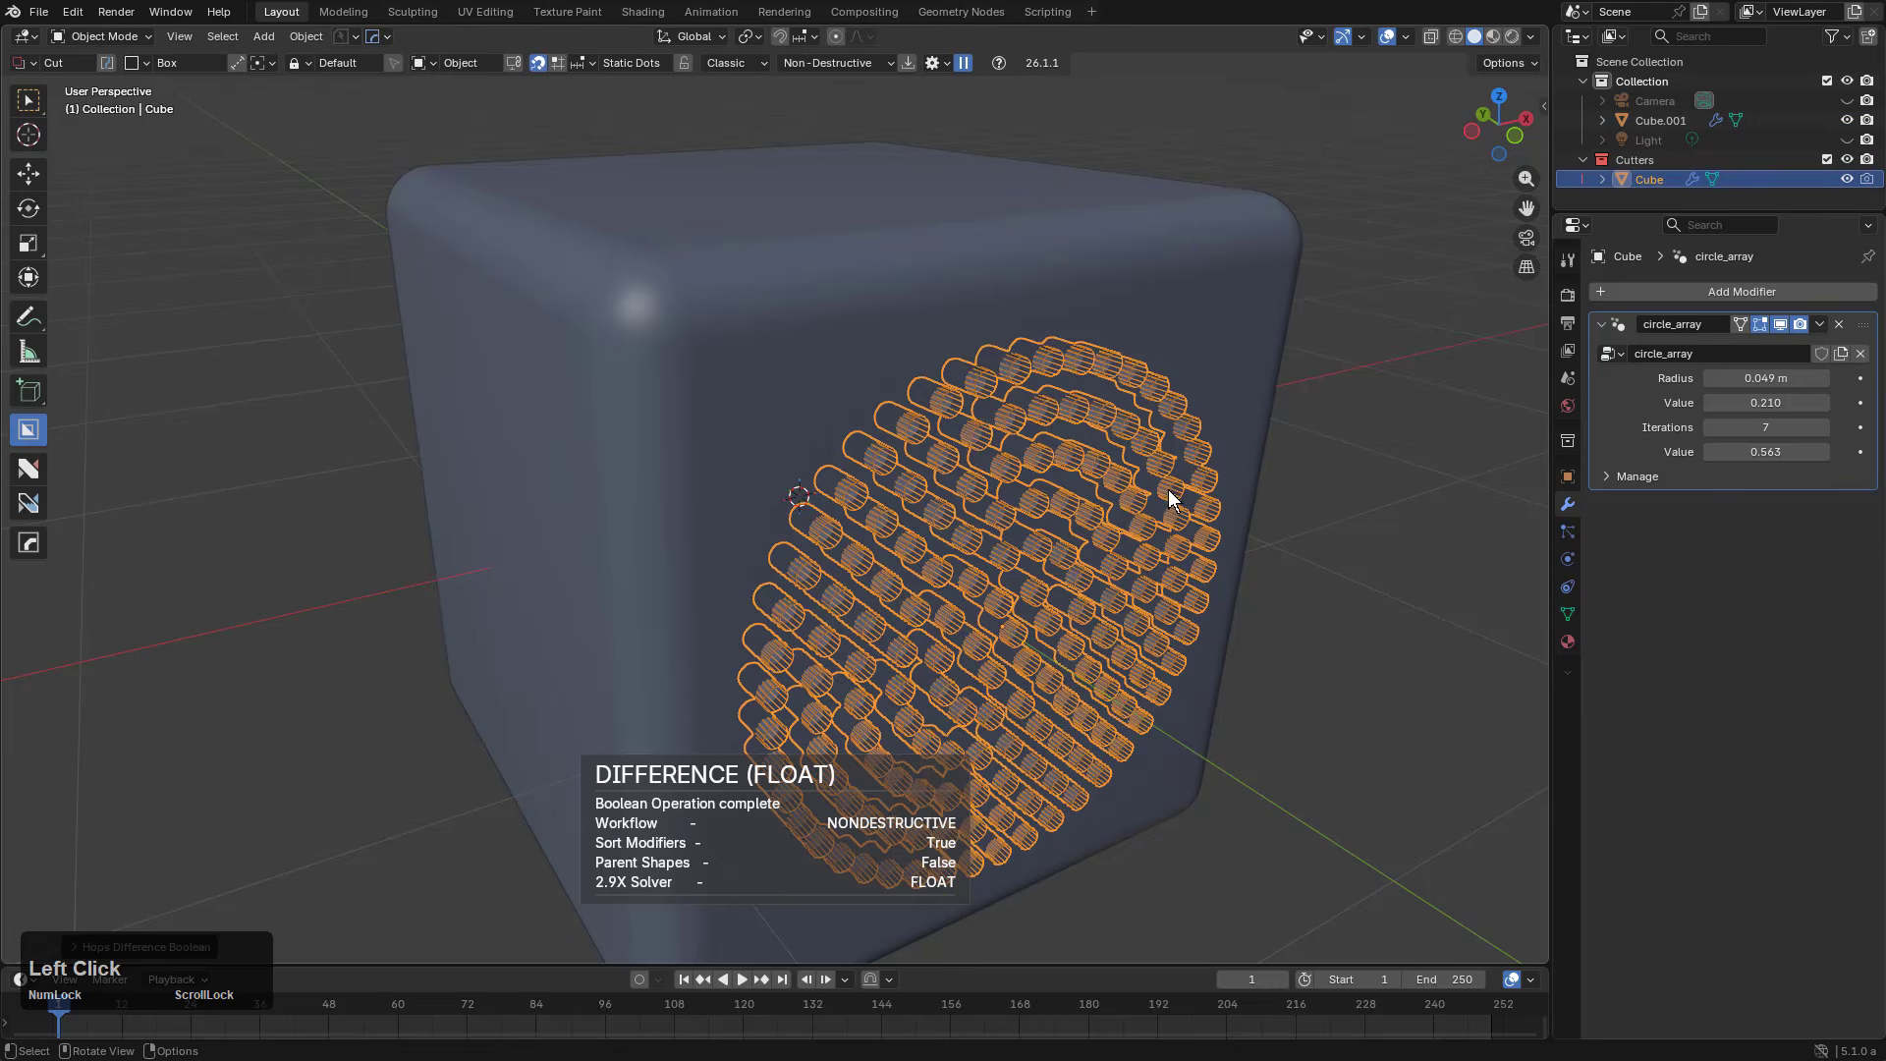
key("h")
middle_click_drag(1166, 487, 987, 546)
scroll(1081, 460, "up", 5)
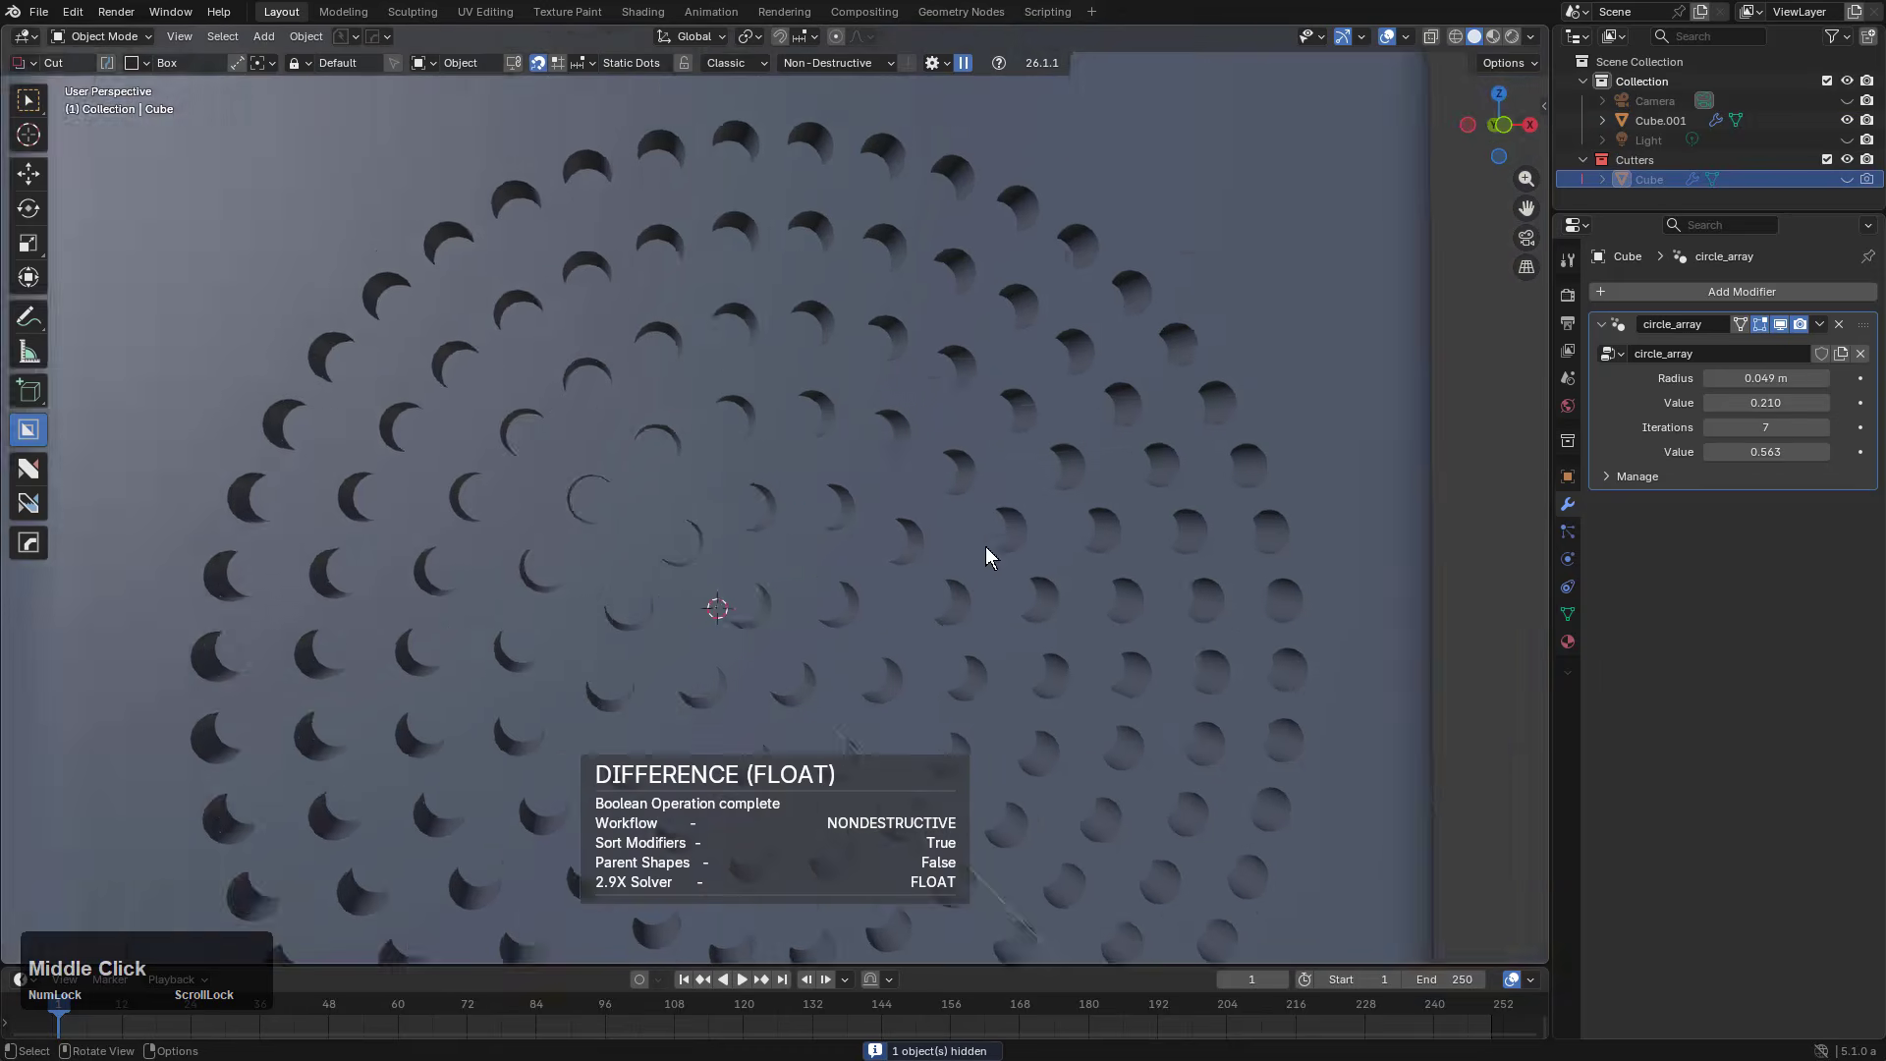
scroll(1024, 456, "down", 2)
middle_click_drag(1023, 456, 1048, 472)
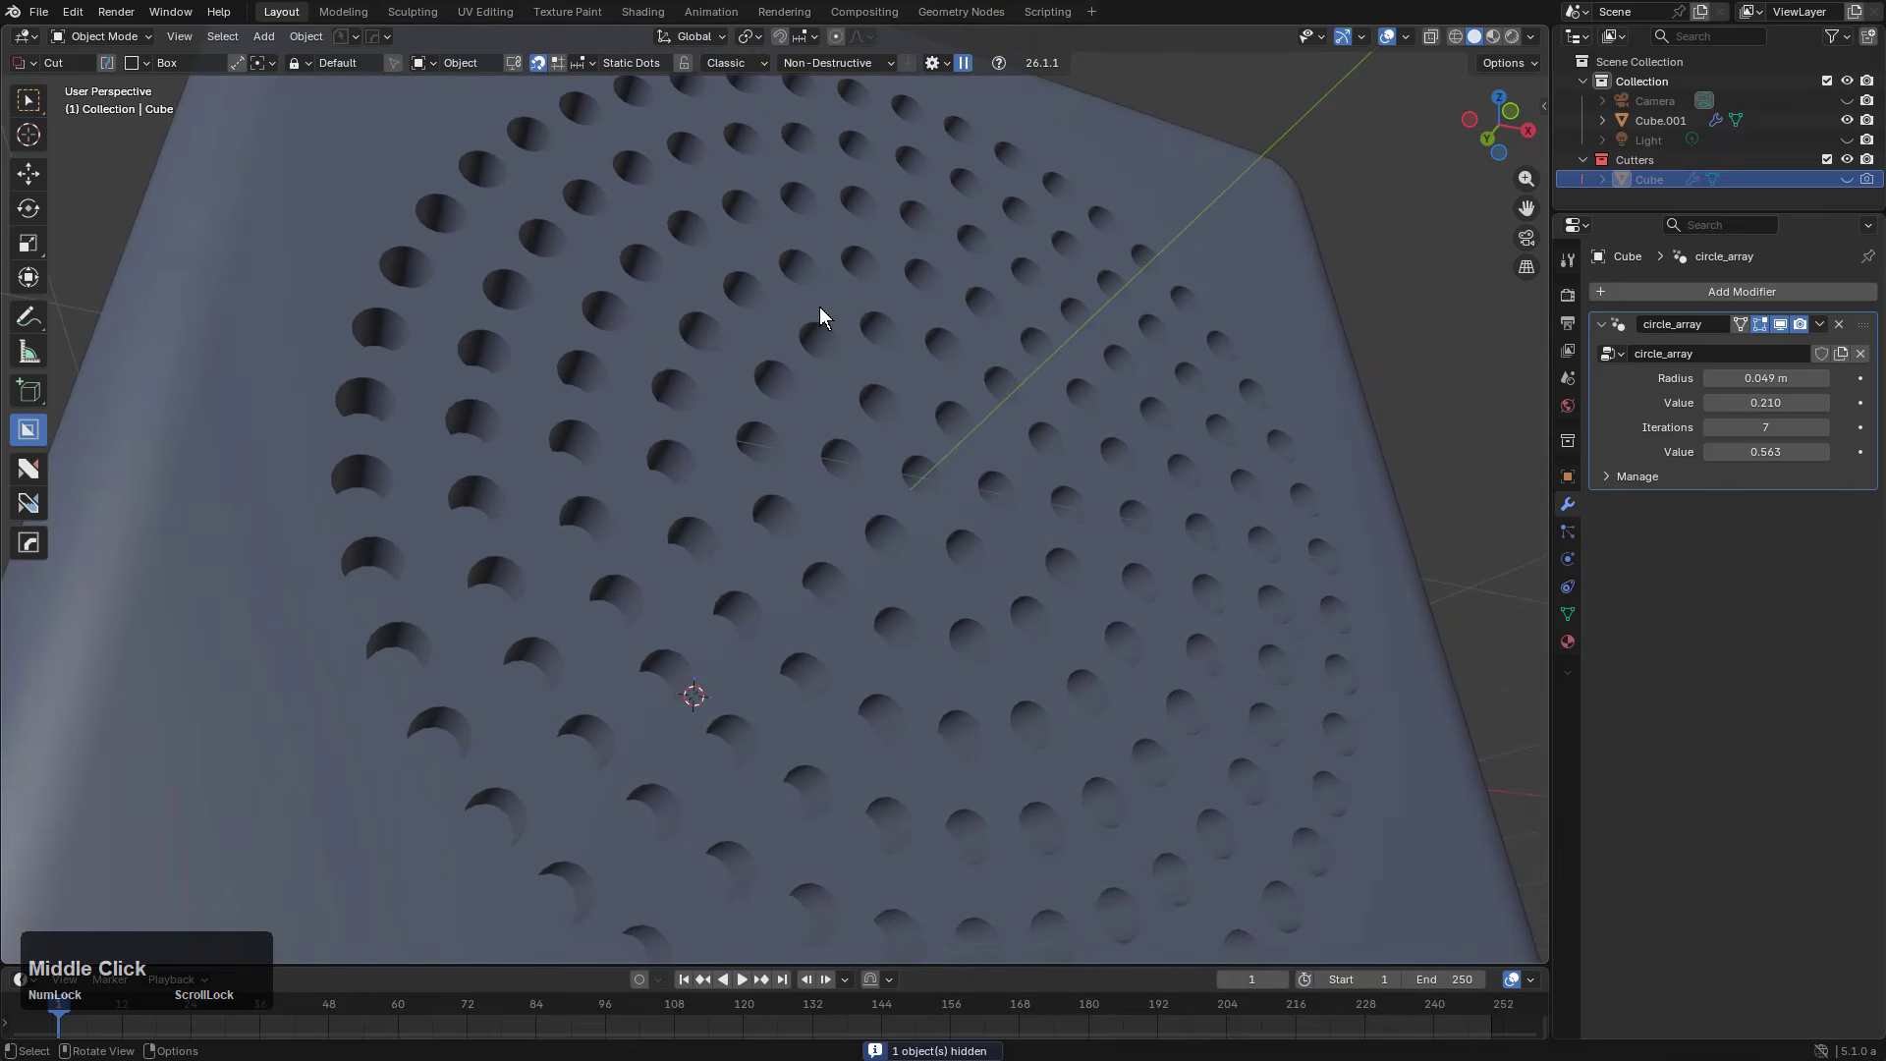
middle_click_drag(806, 321, 812, 356, "shift")
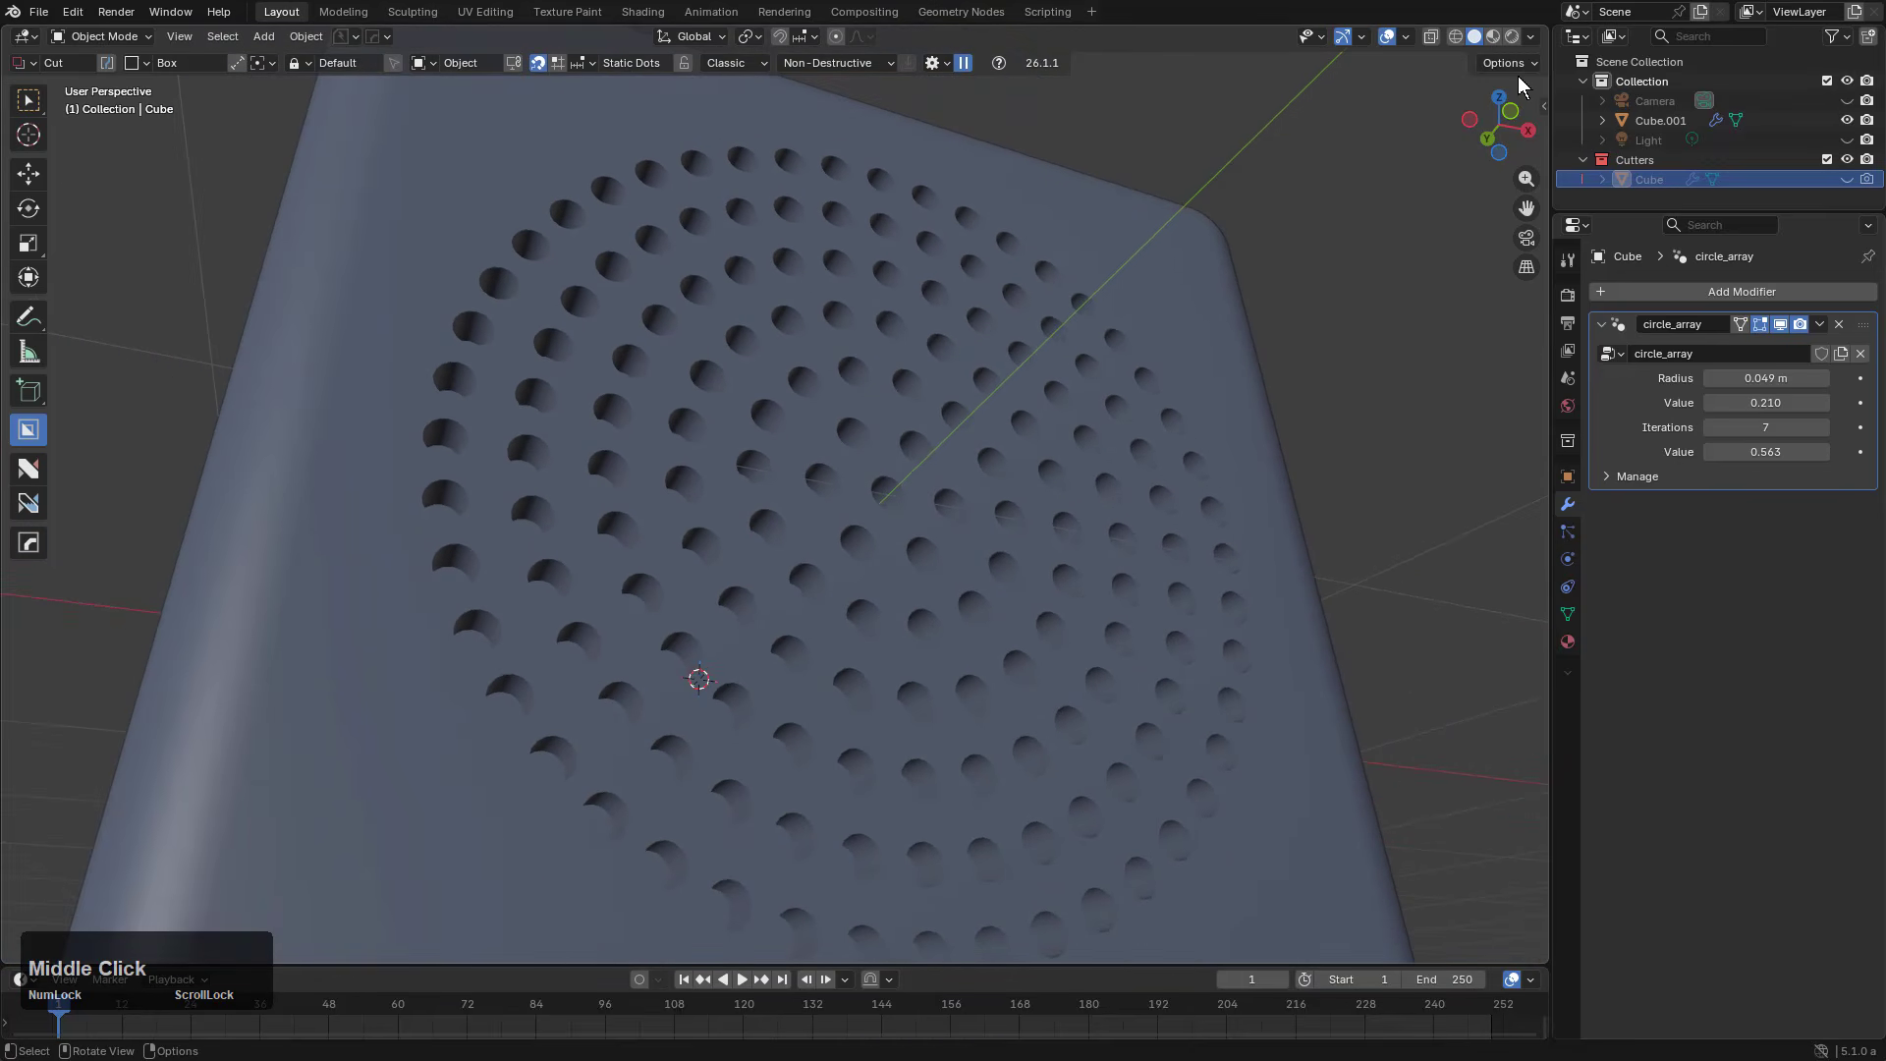
Step: Adjust the HOps viewport lighting: enable To_Render and rotate the lookdev environment background behind the cube
left_click(1513, 39)
middle_click_drag(971, 515, 975, 482, "shift")
key("v")
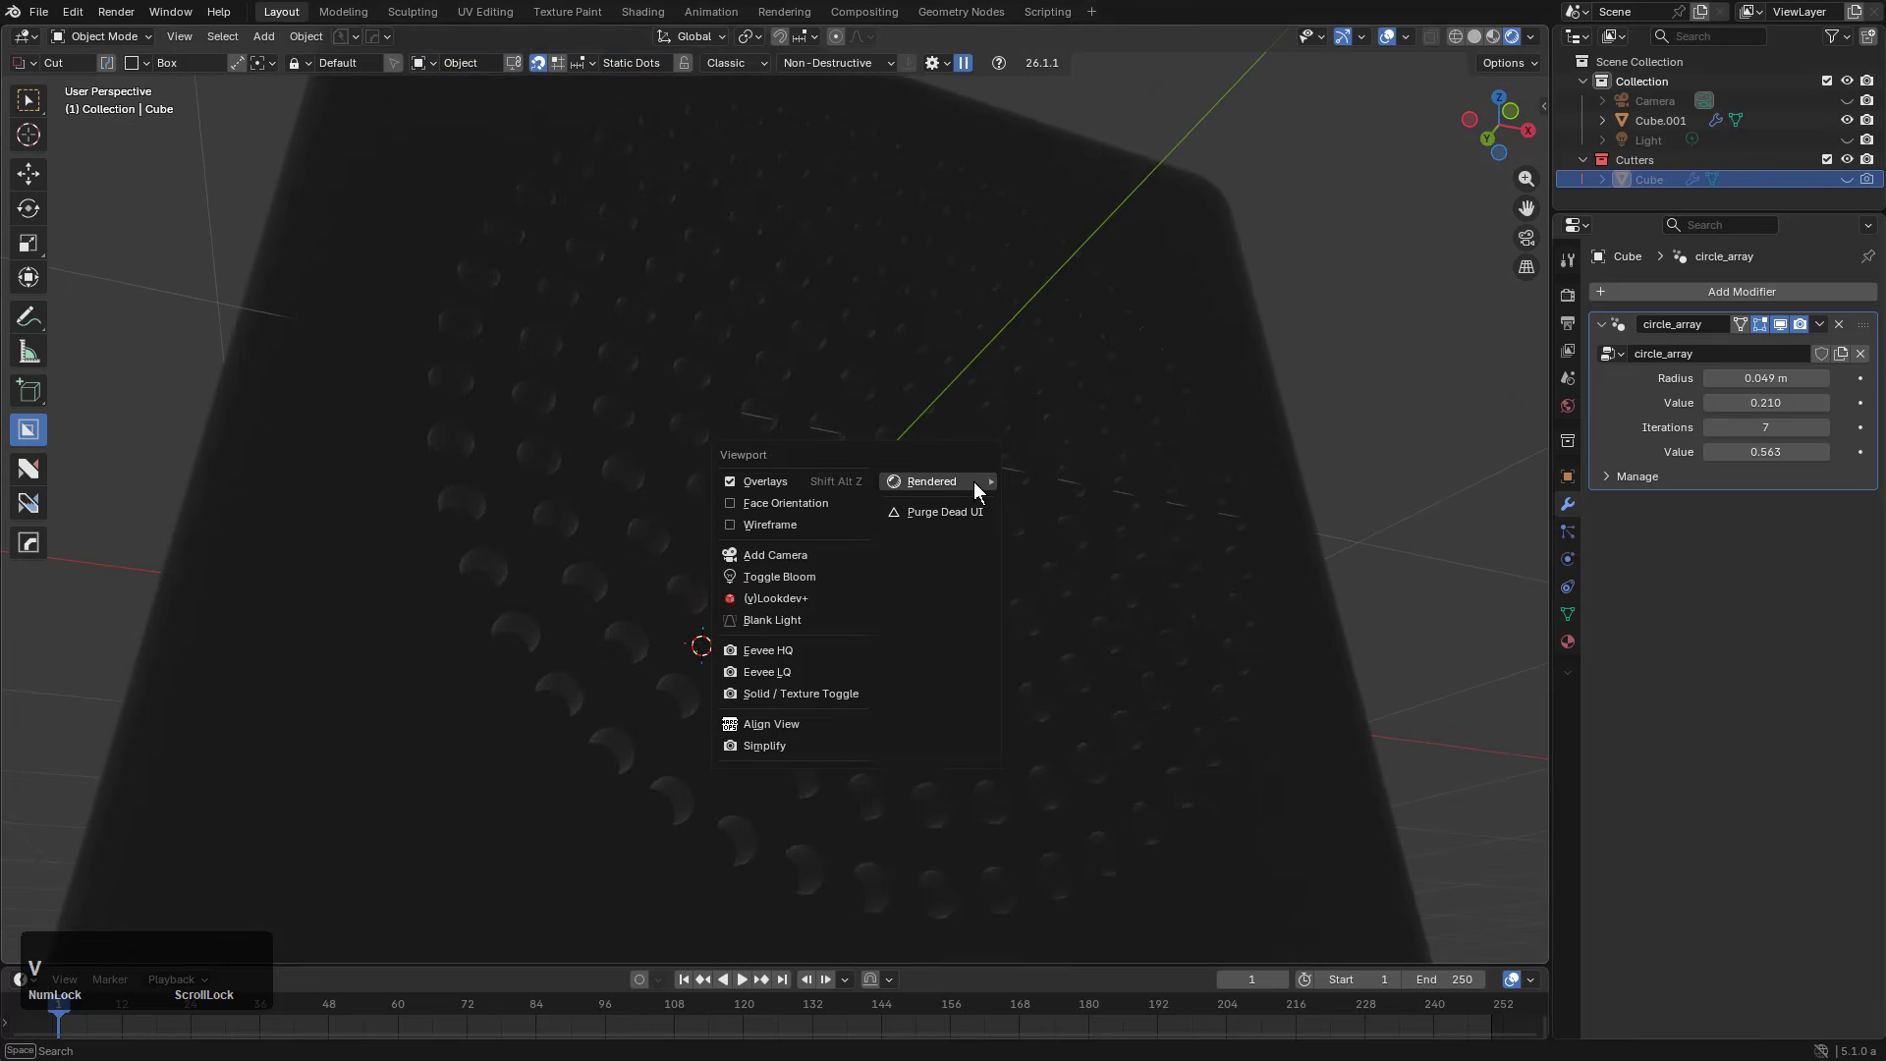
left_click(975, 481)
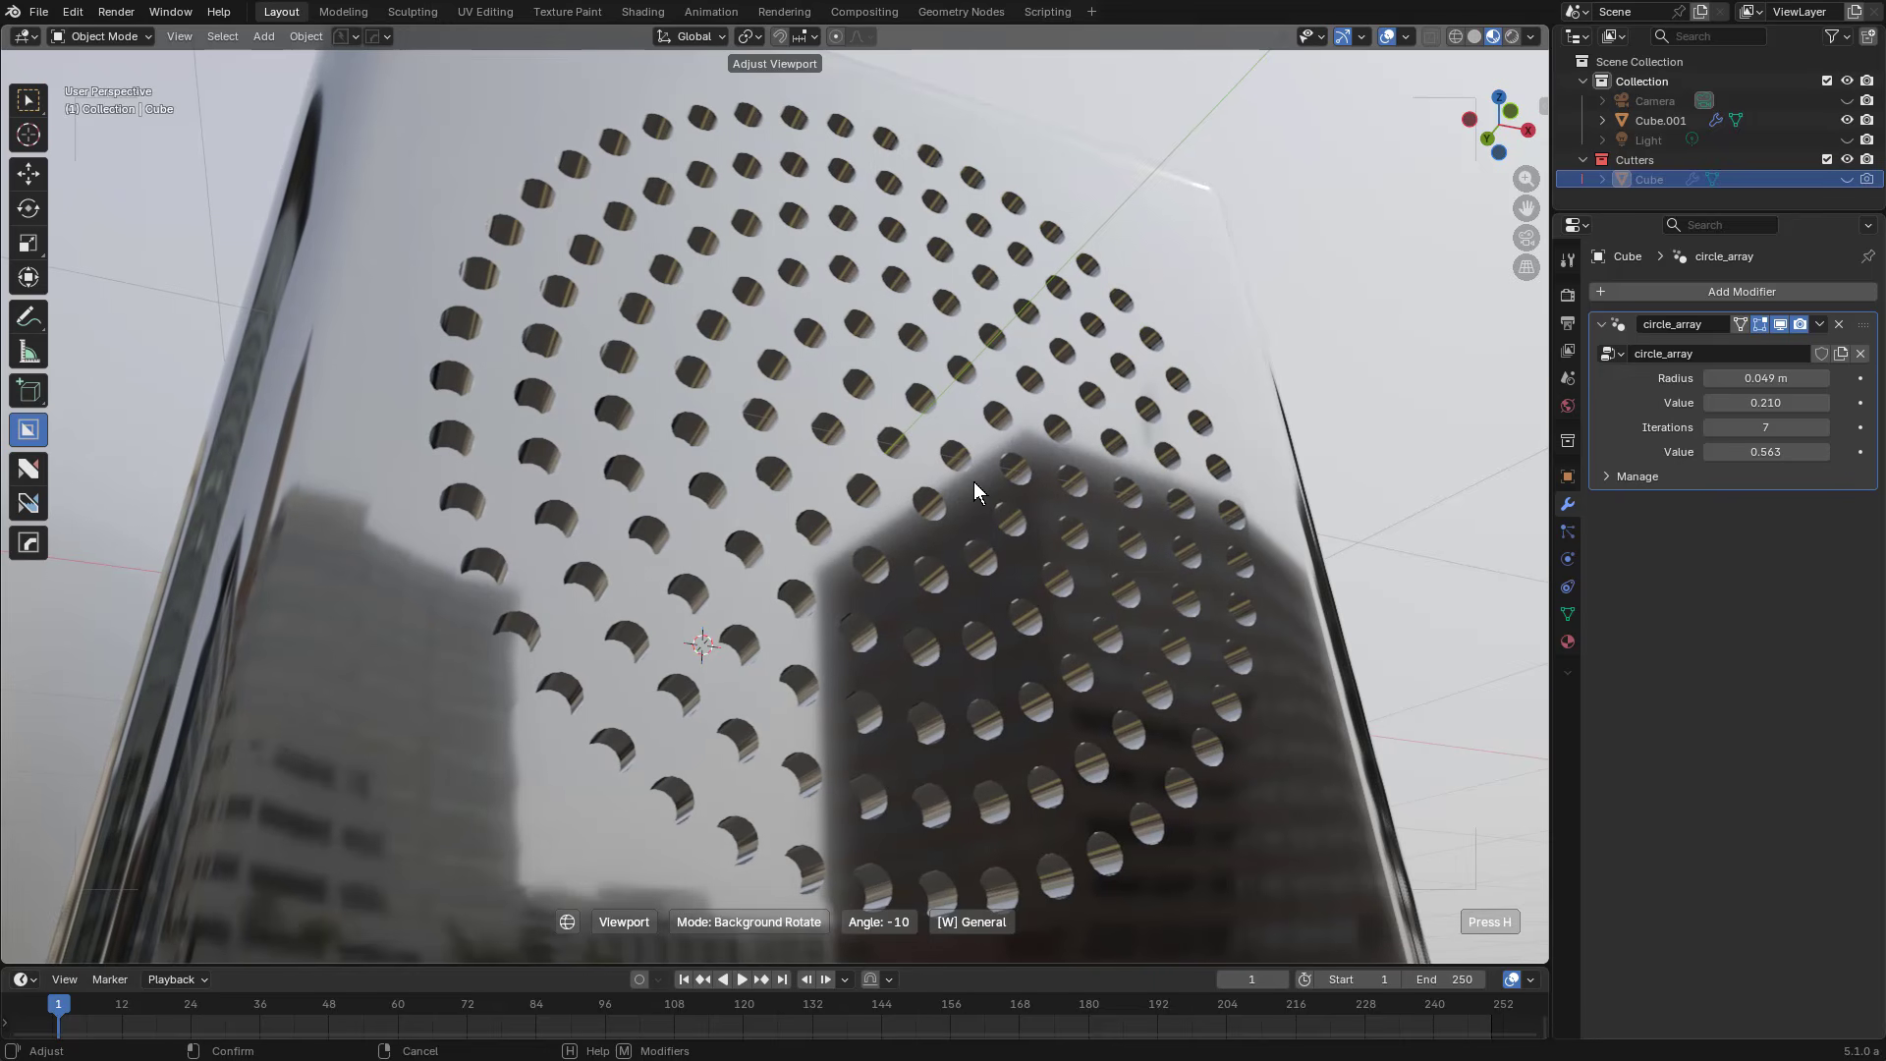
key("r")
scroll(967, 482, "up", 7)
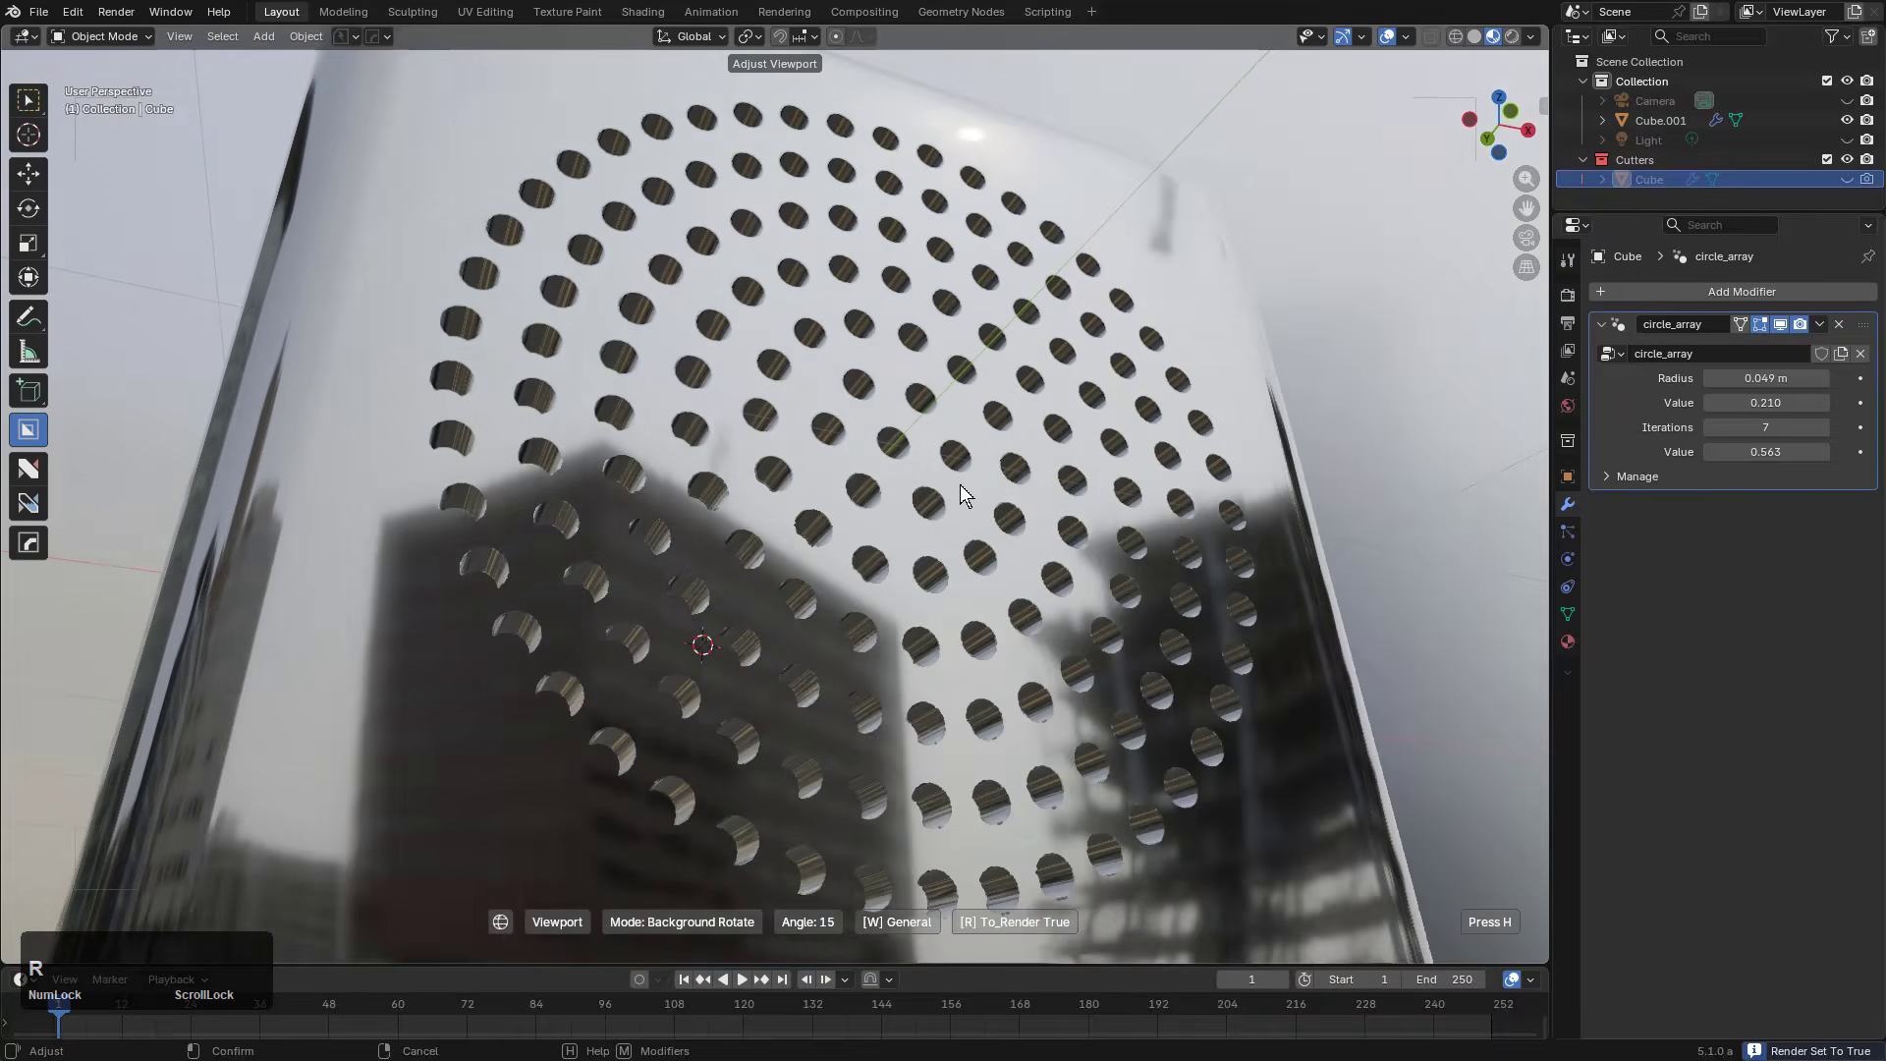
scroll(971, 488, "down", 8)
scroll(979, 491, "up", 5)
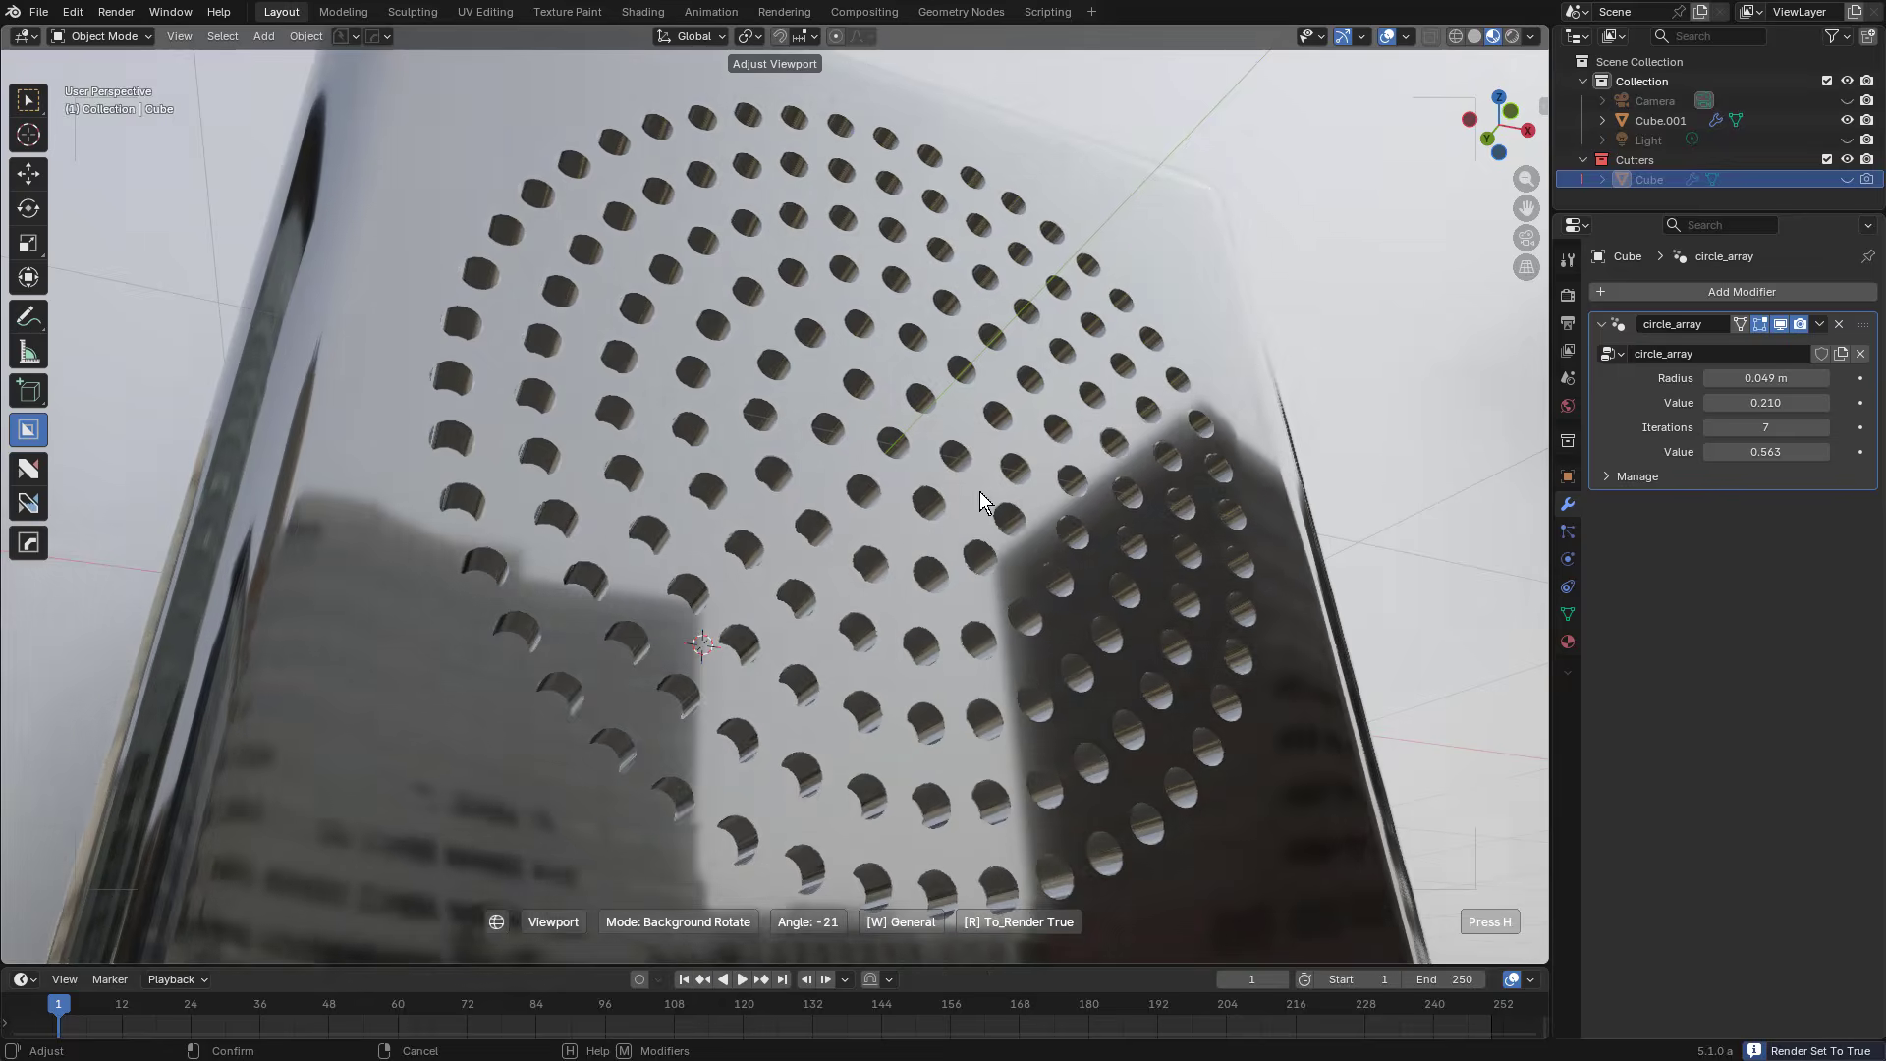
scroll(980, 491, "down", 1)
left_click(979, 492)
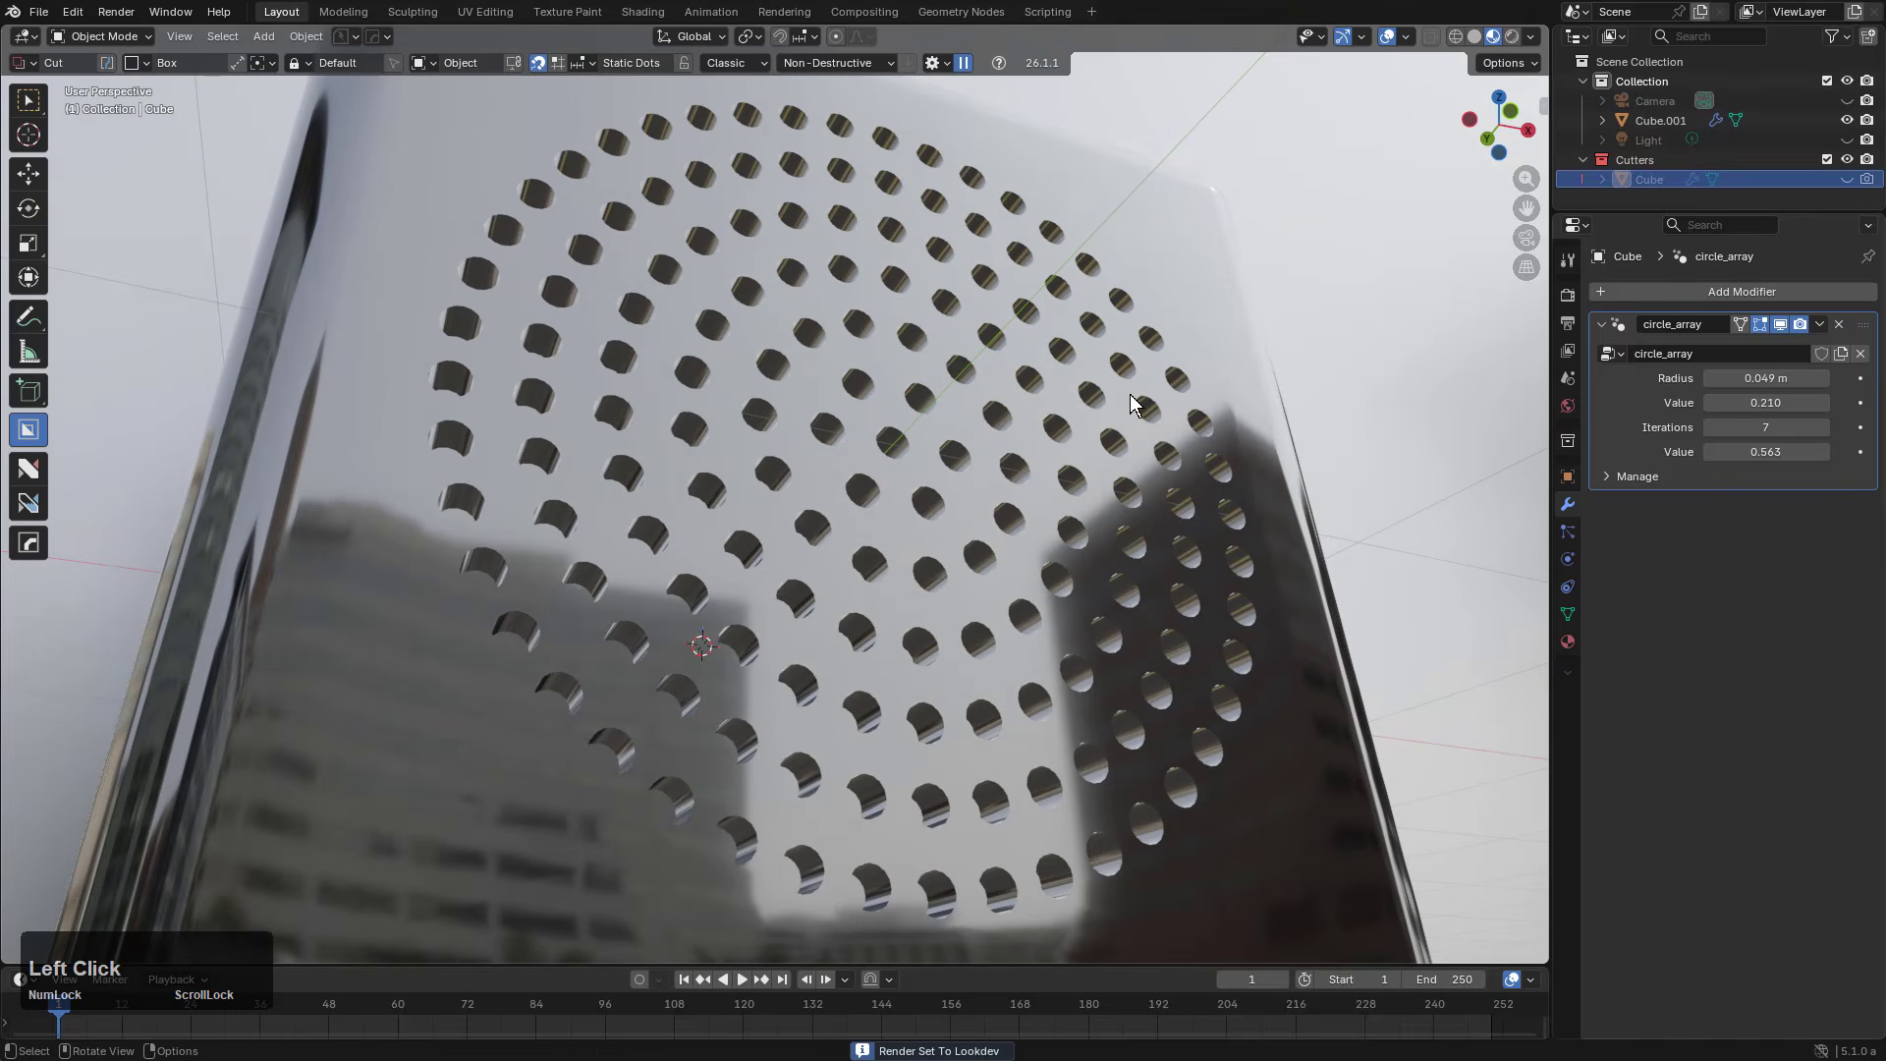
Step: Set the scene's render engine to Cycles with GPU Compute as the device
left_click(1512, 36)
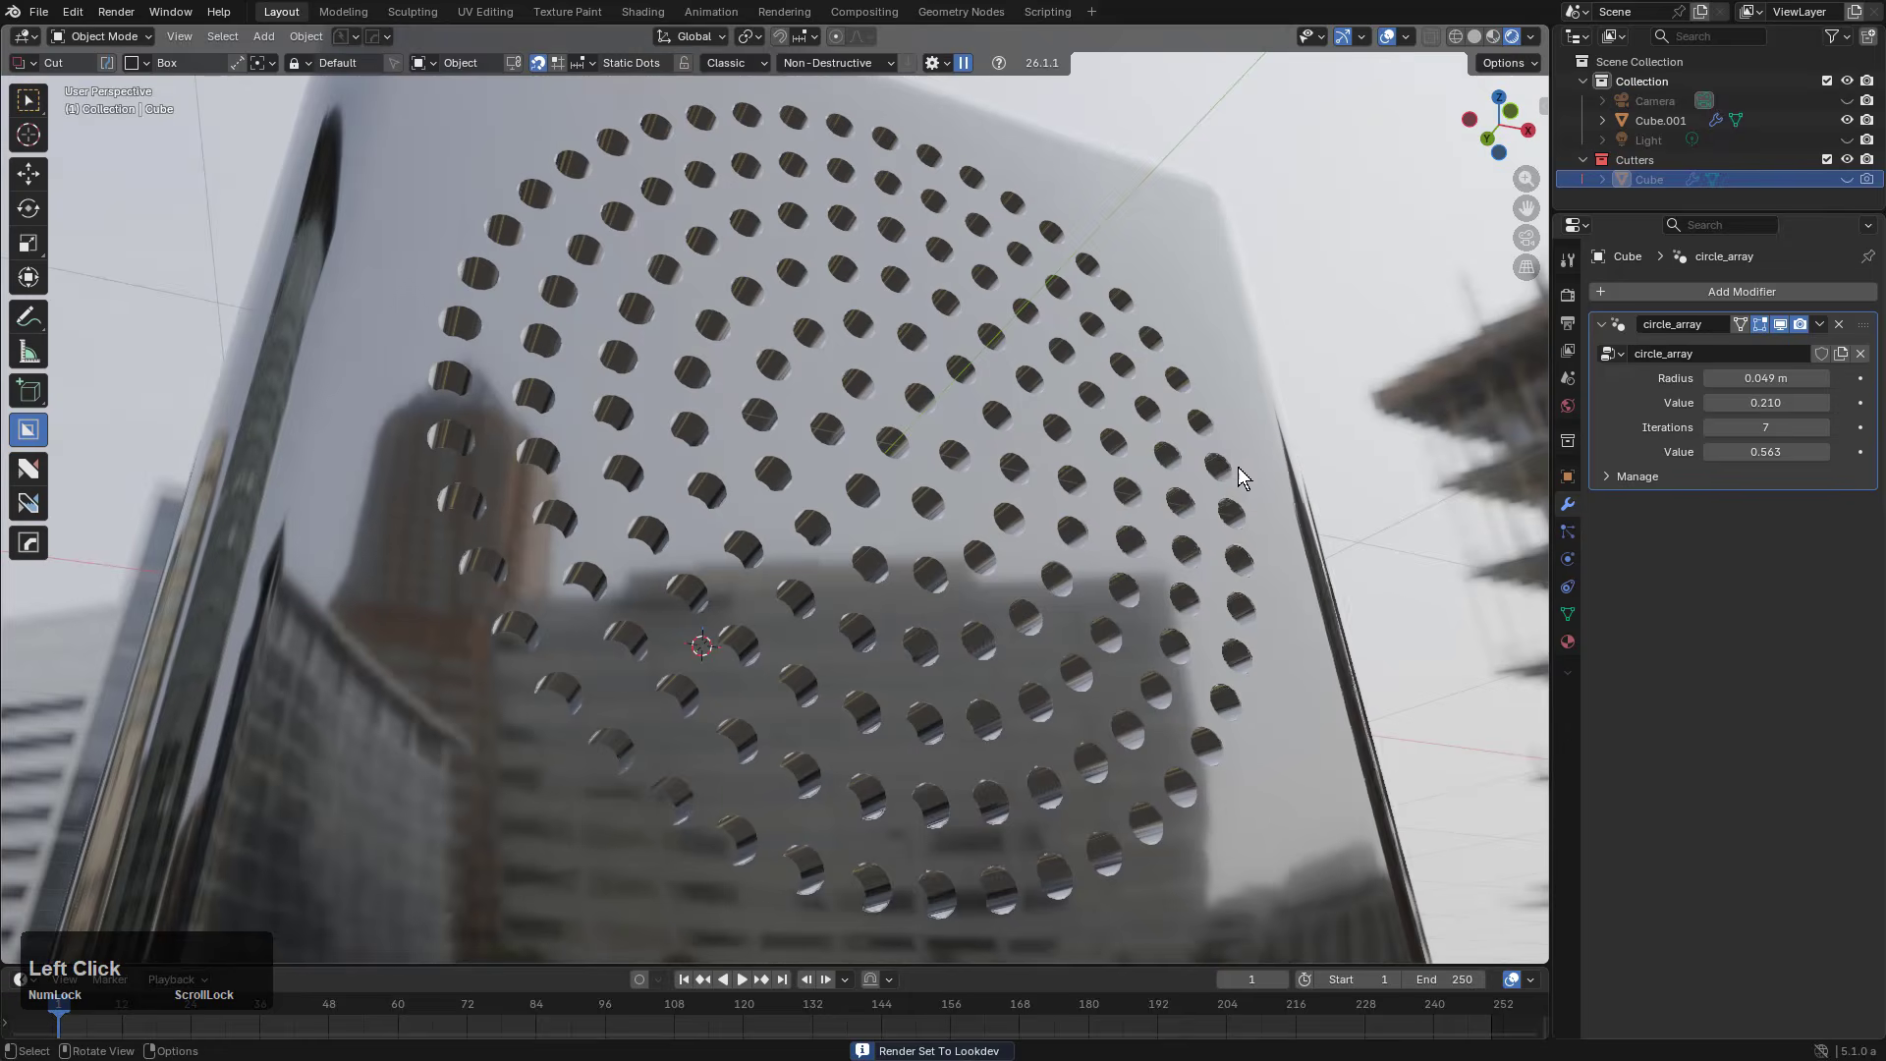
left_click(1568, 296)
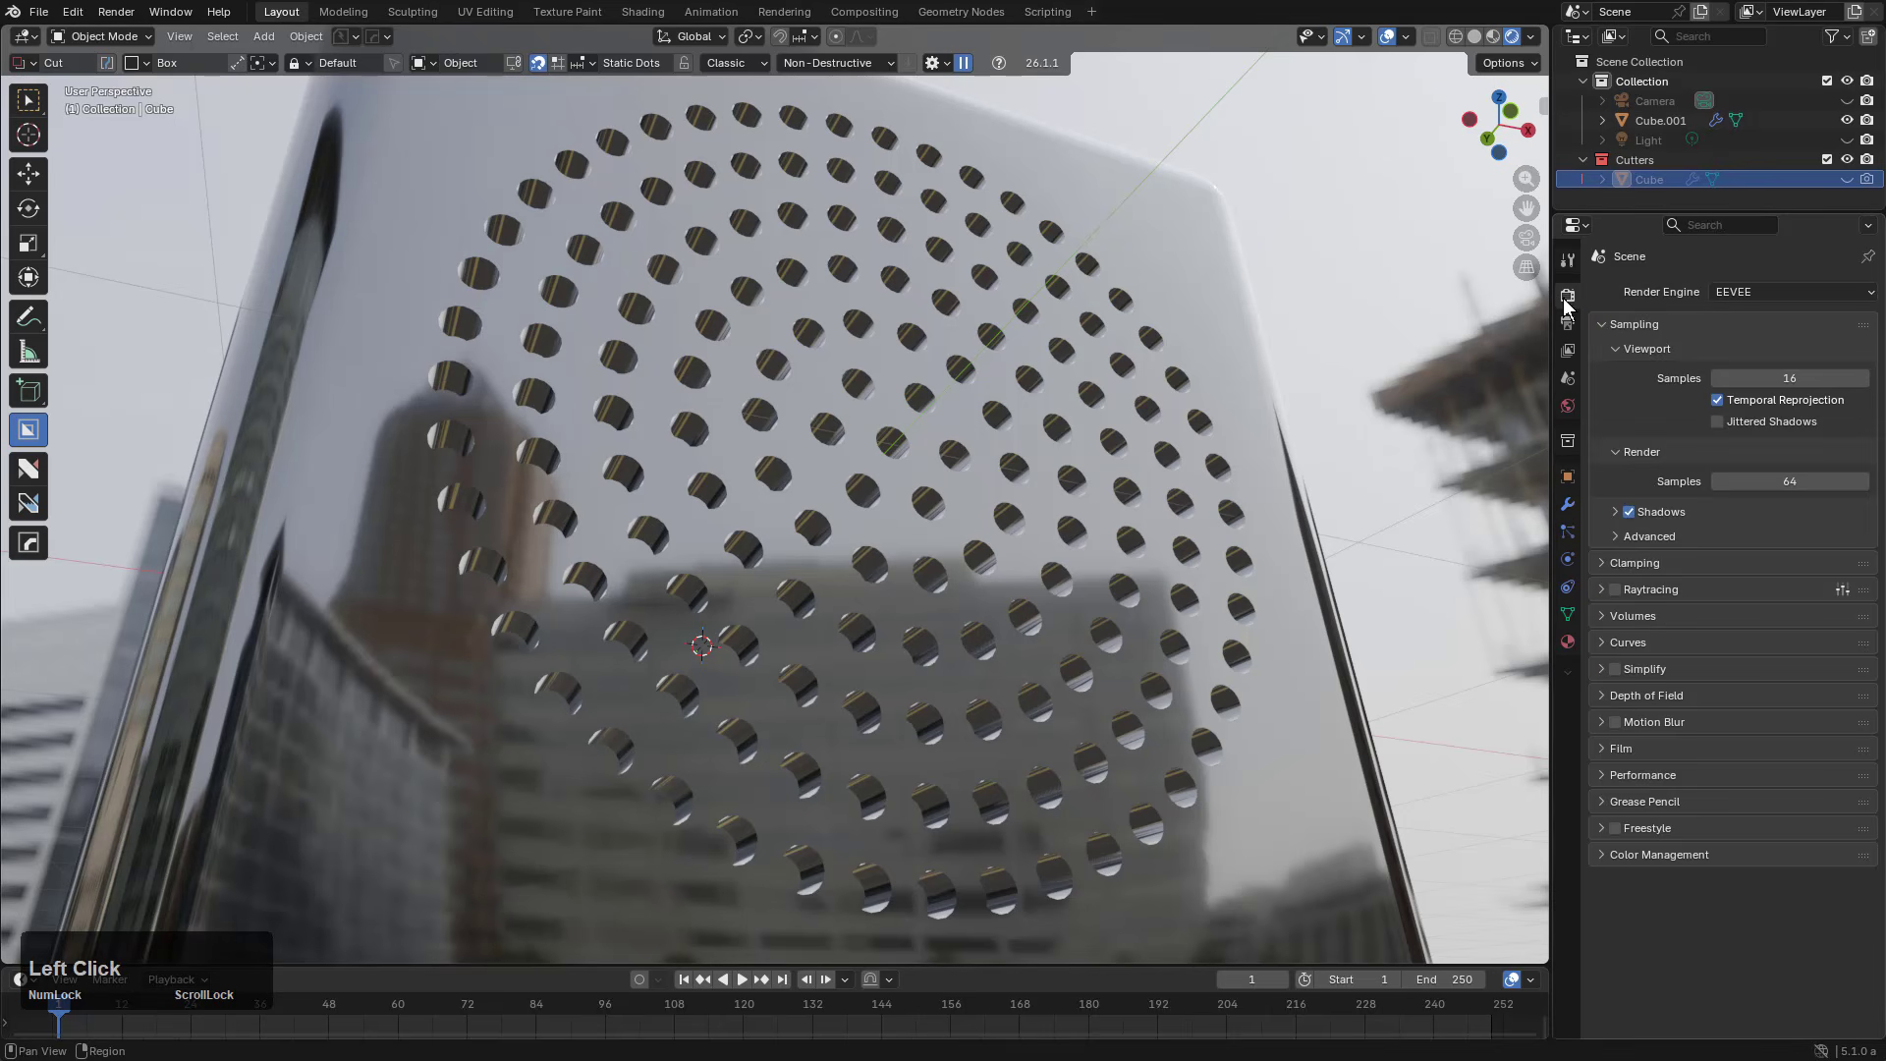
left_click(1476, 36)
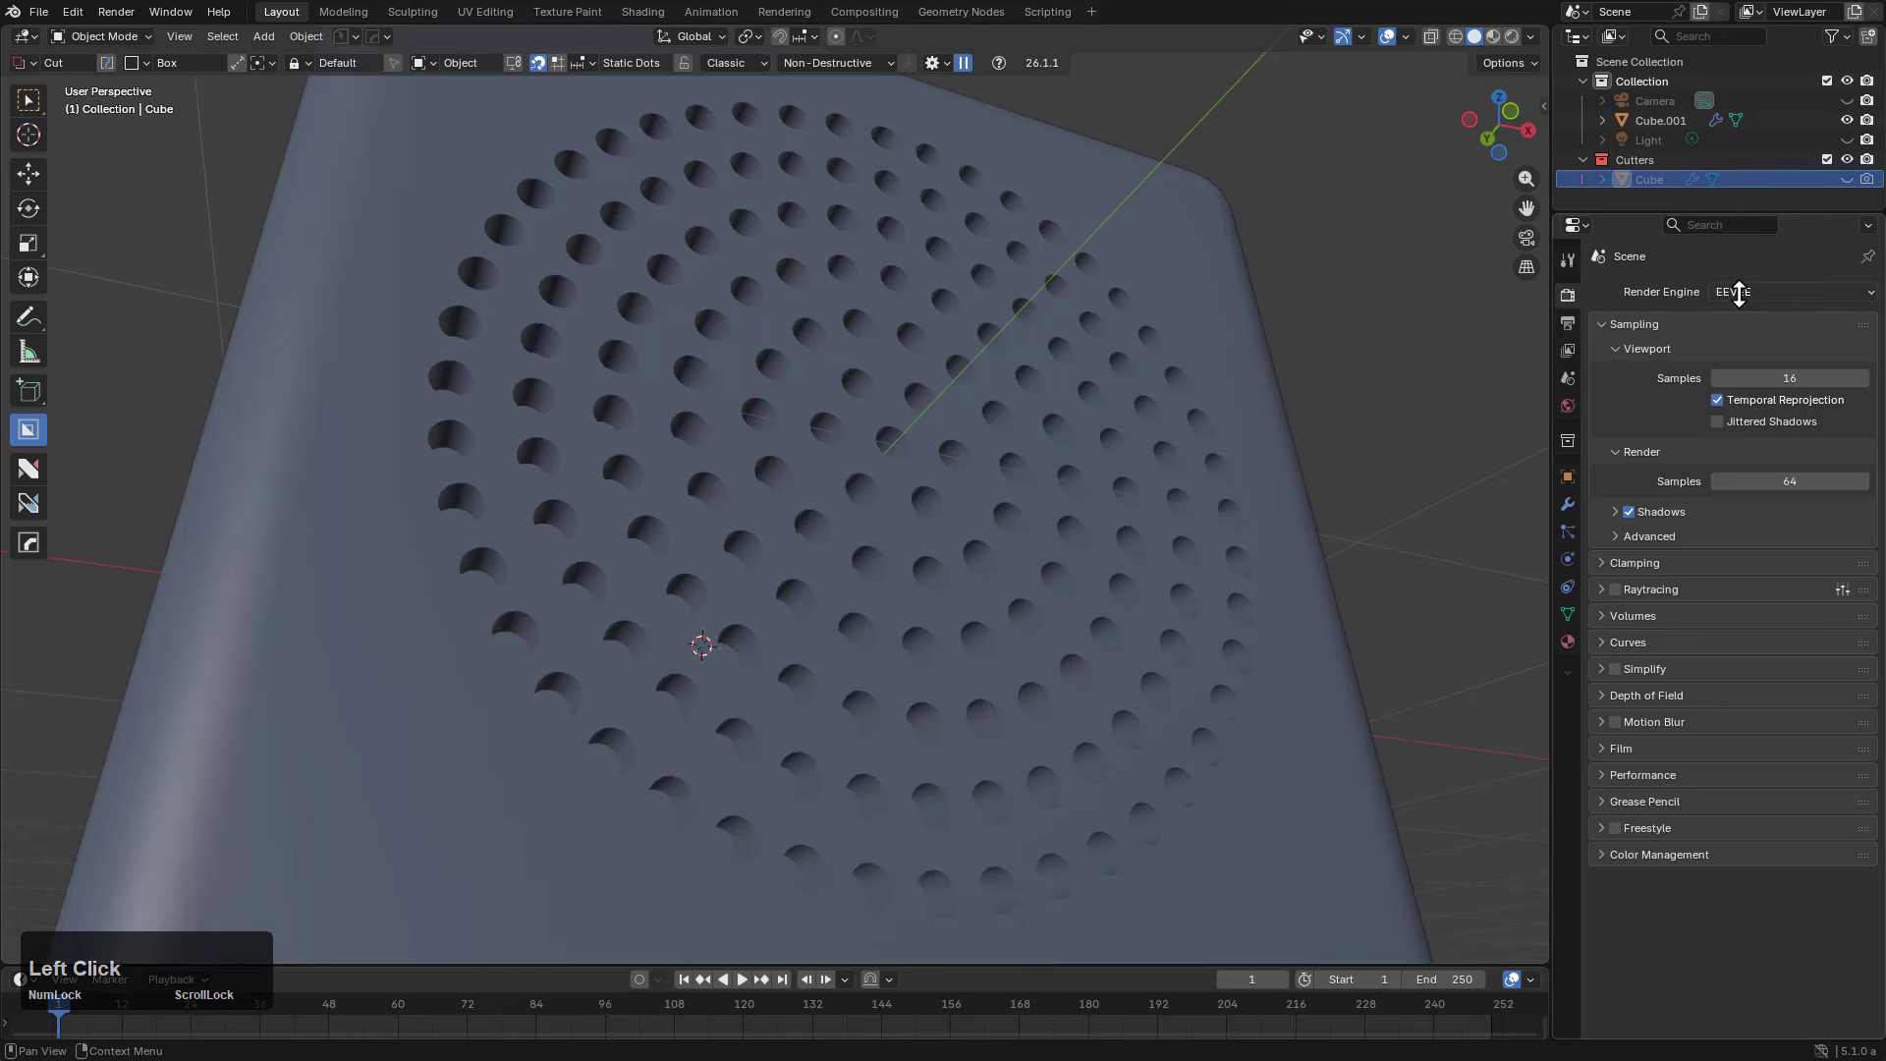
left_click(1735, 292)
left_click(1751, 357)
left_click(1755, 316)
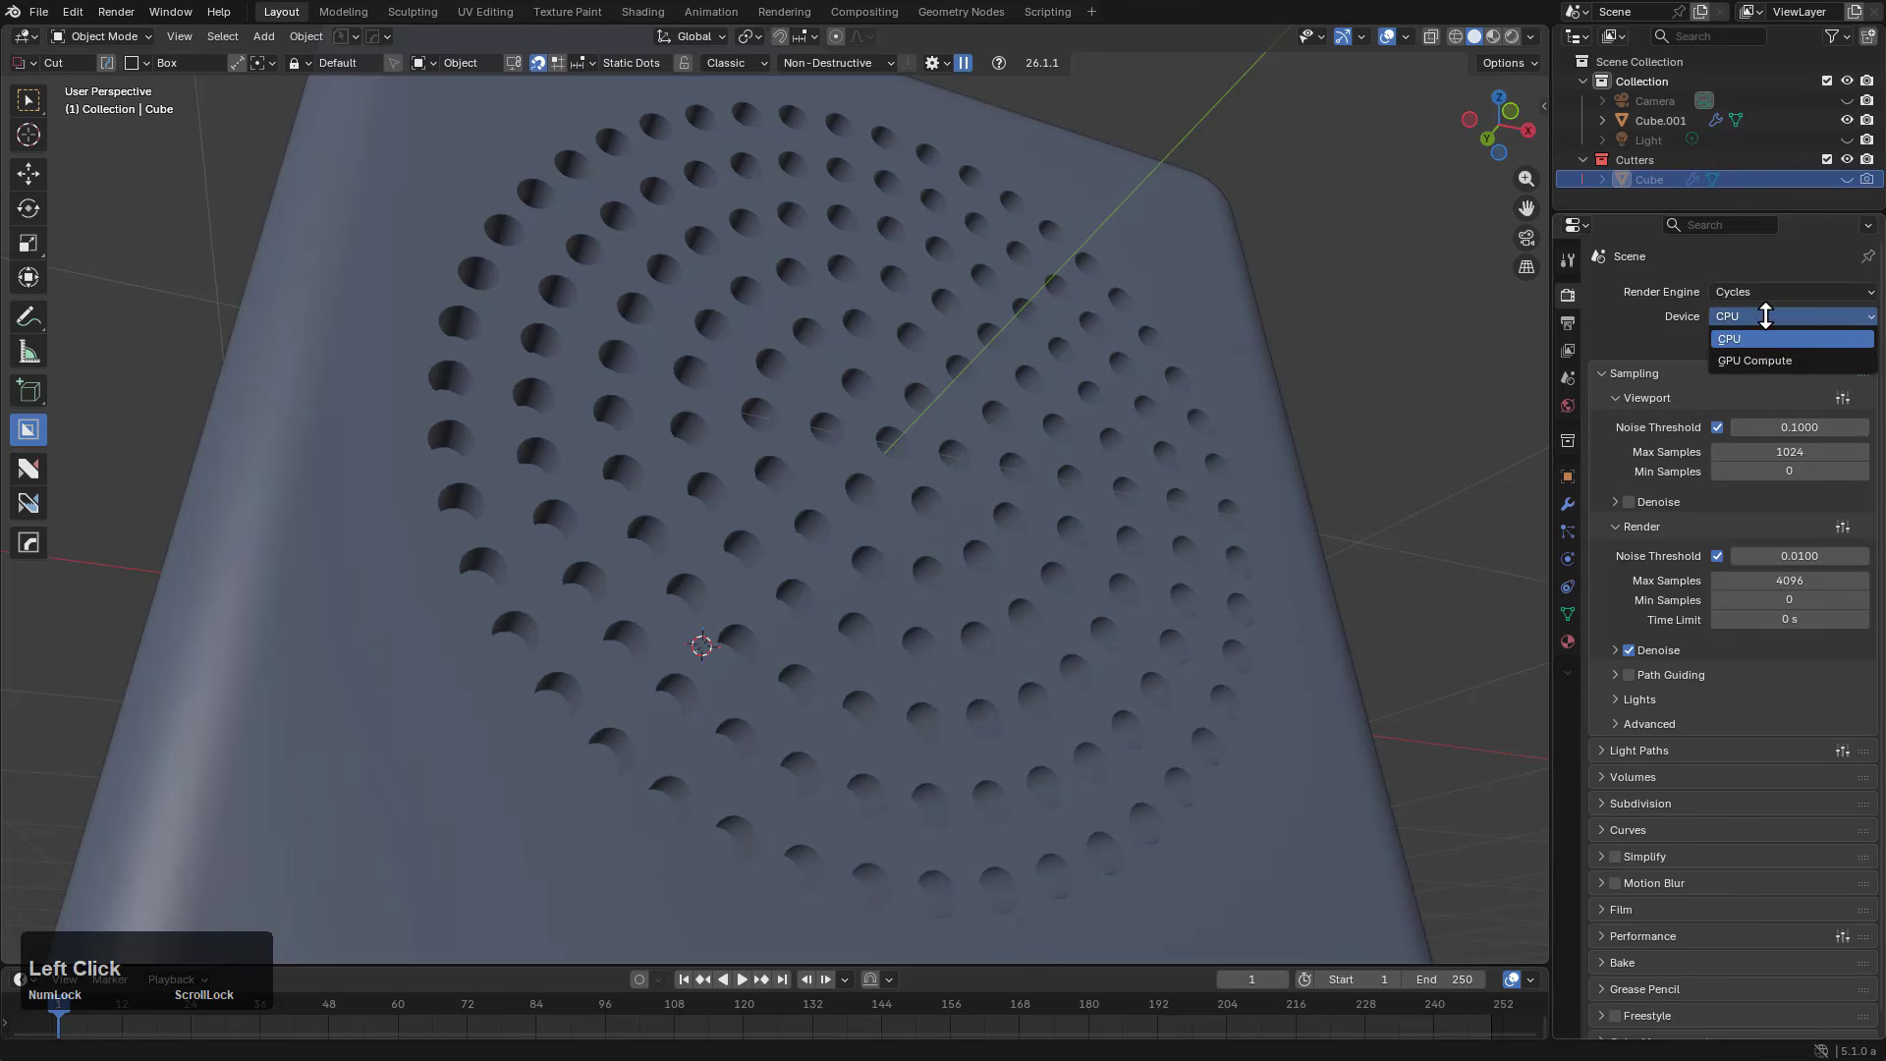
left_click(1753, 357)
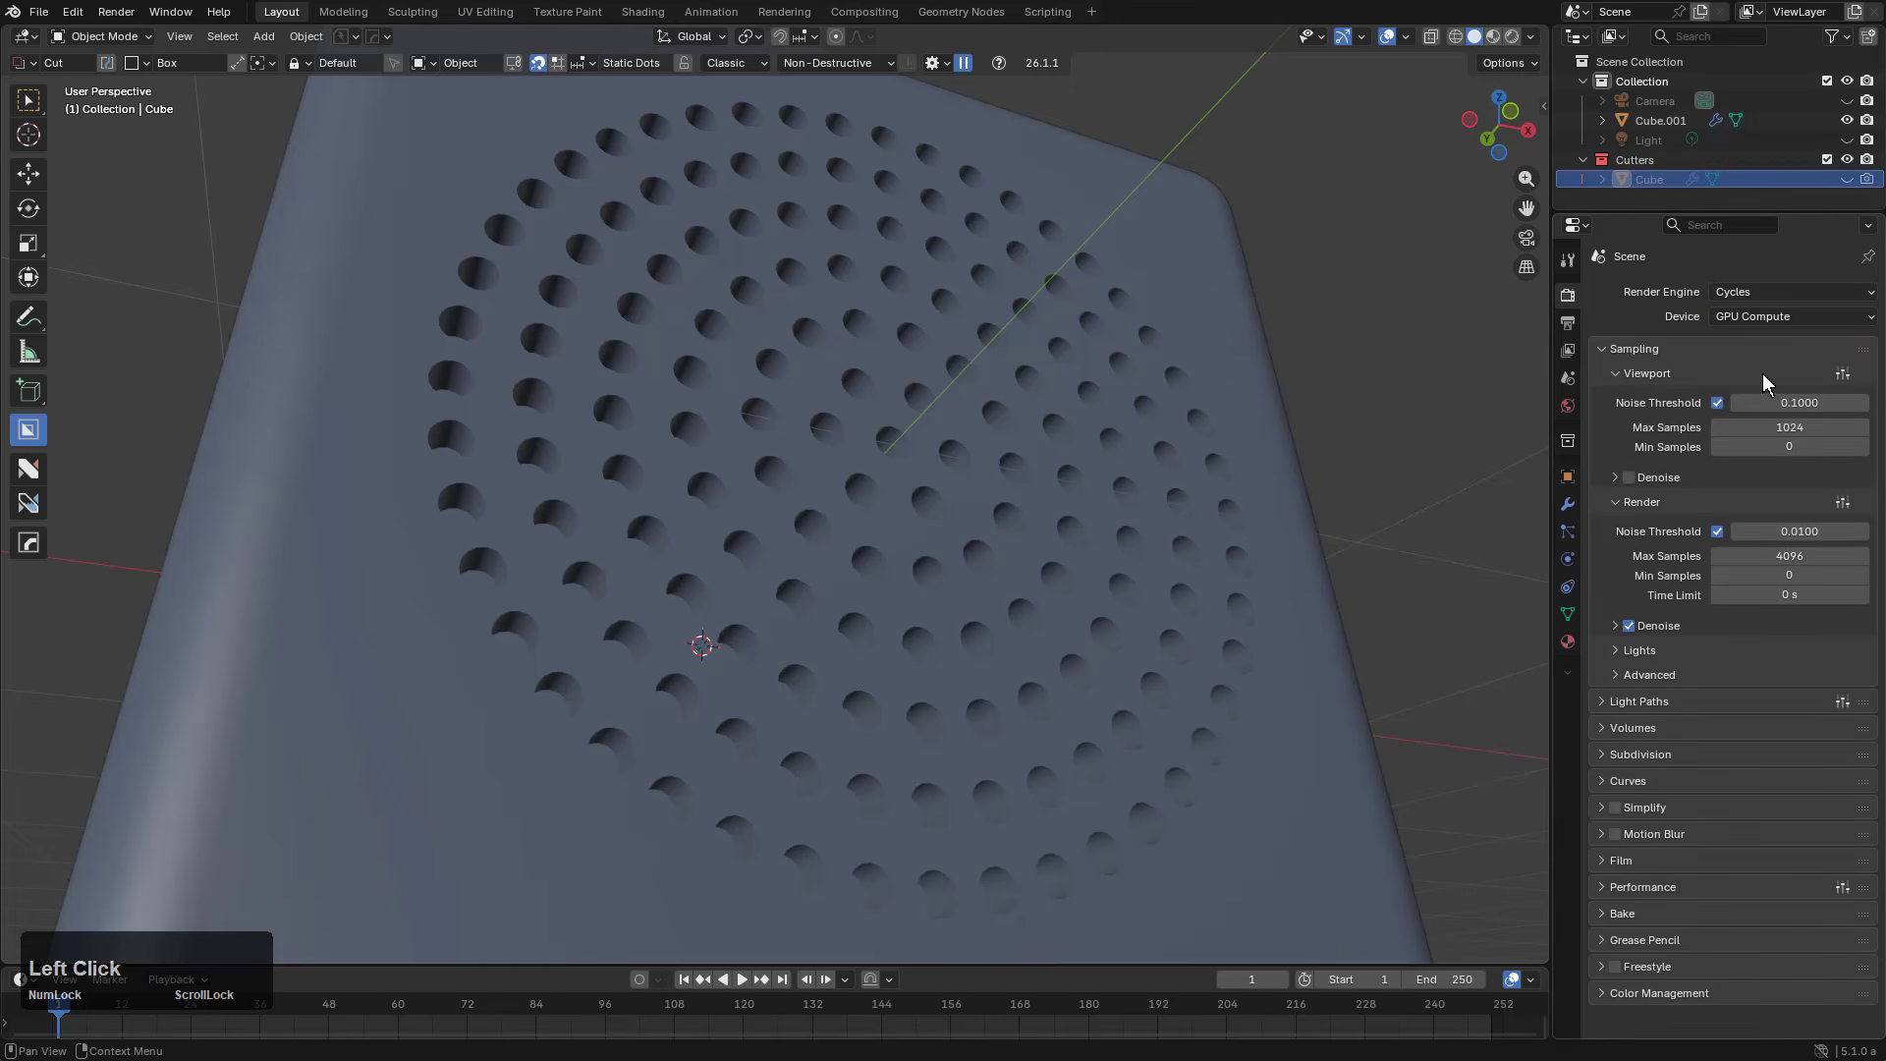
Step: Try to apply the HOps Cycles HQ render setup
key("alt+v")
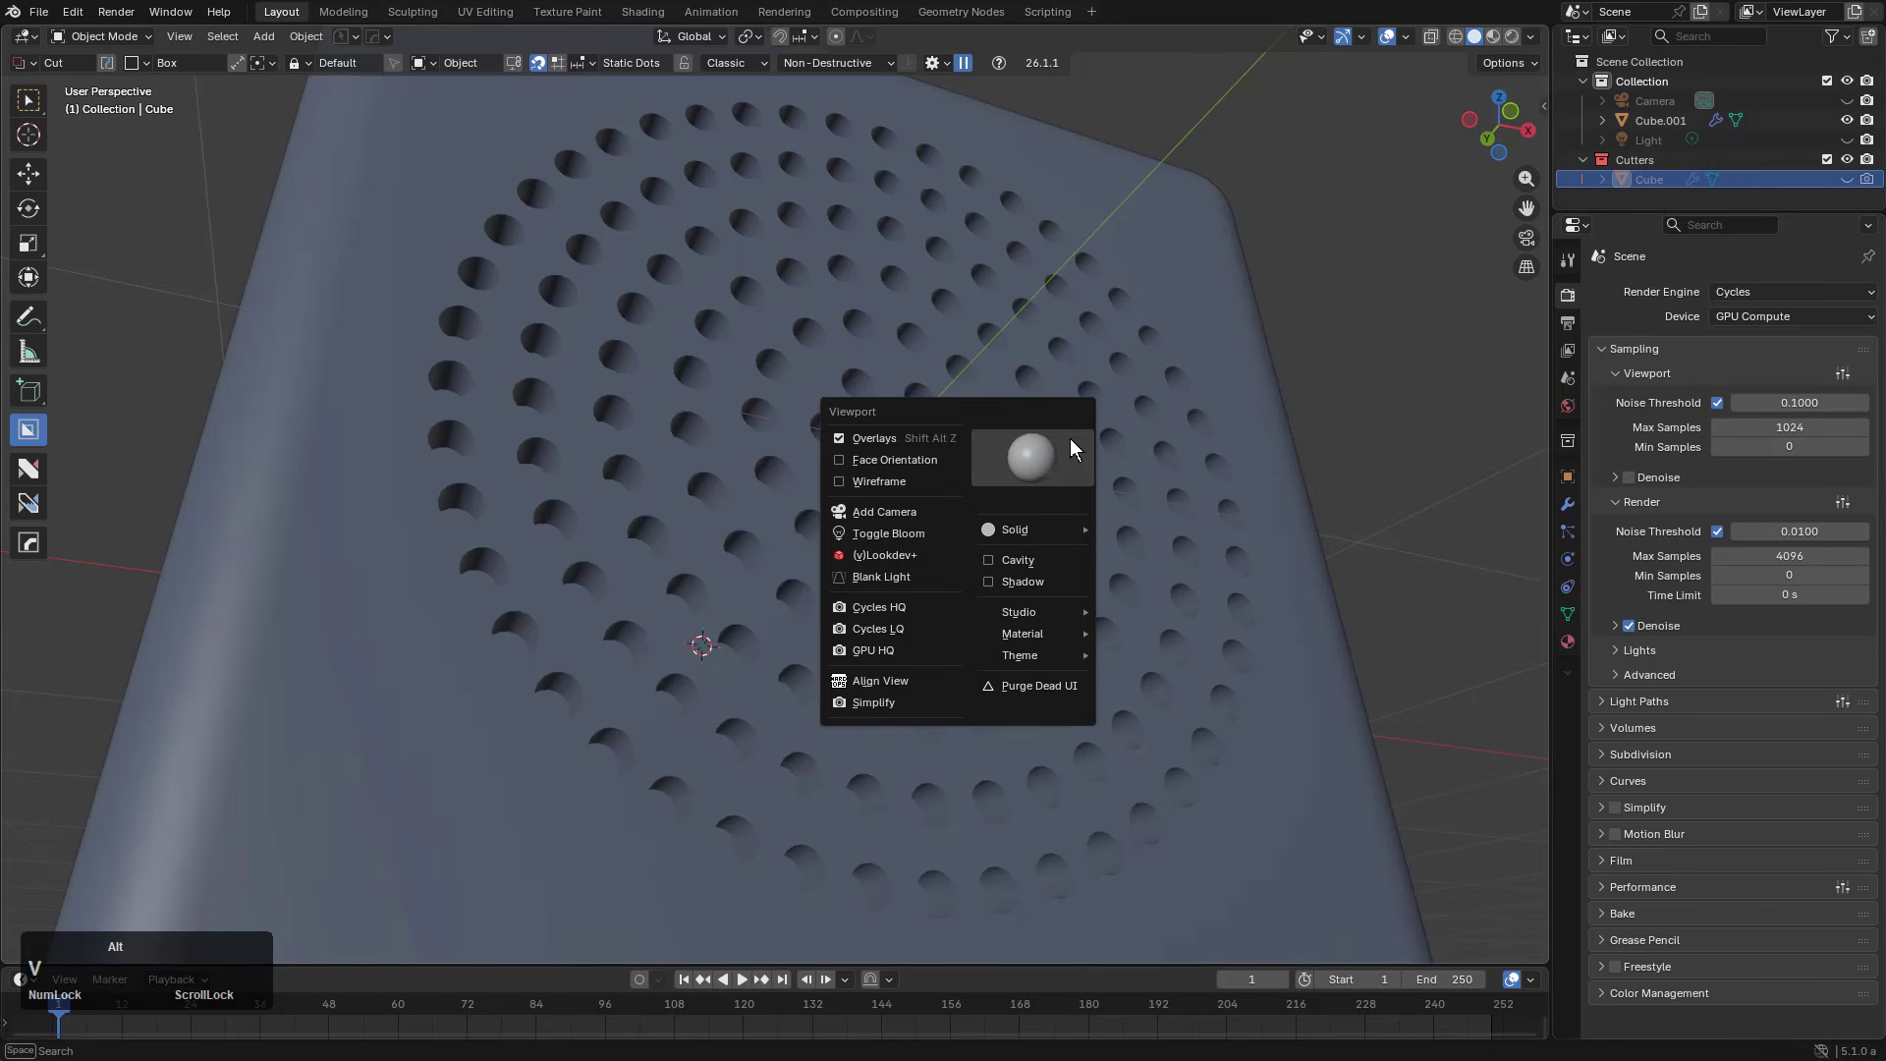
key("e")
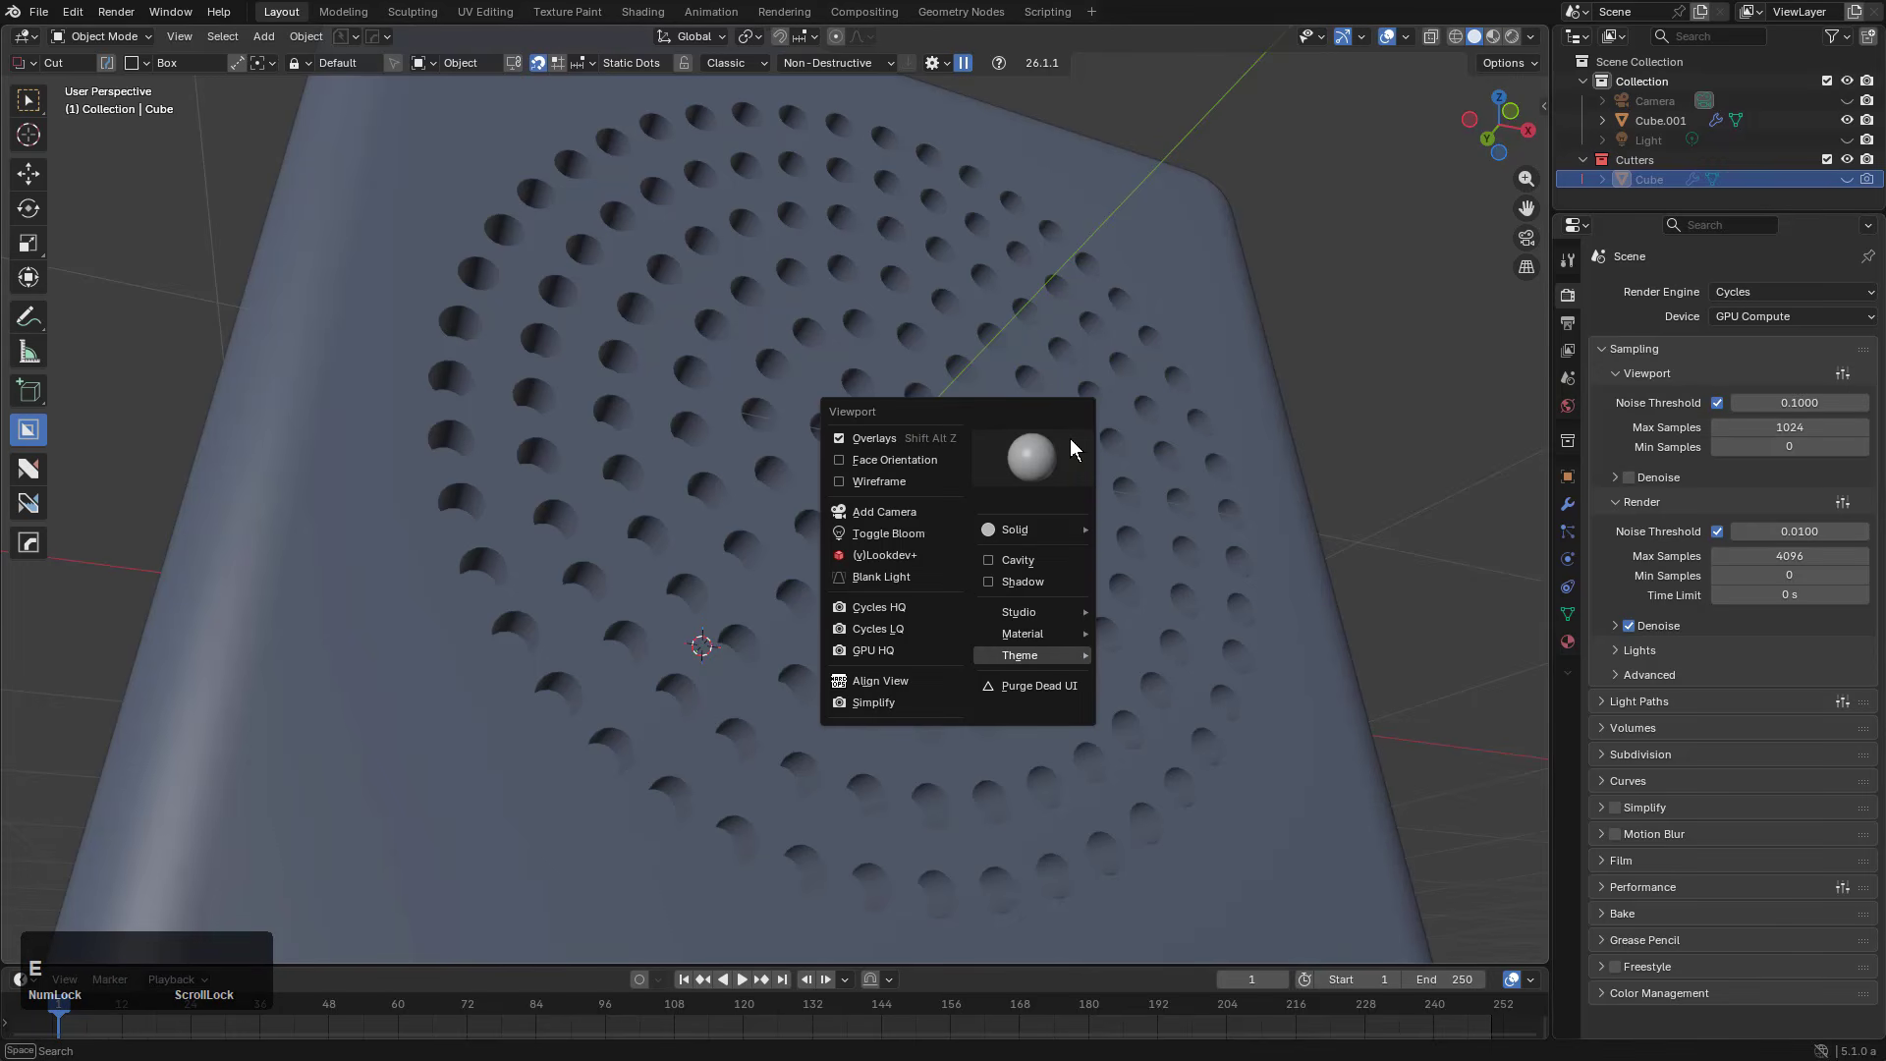
left_click(917, 607)
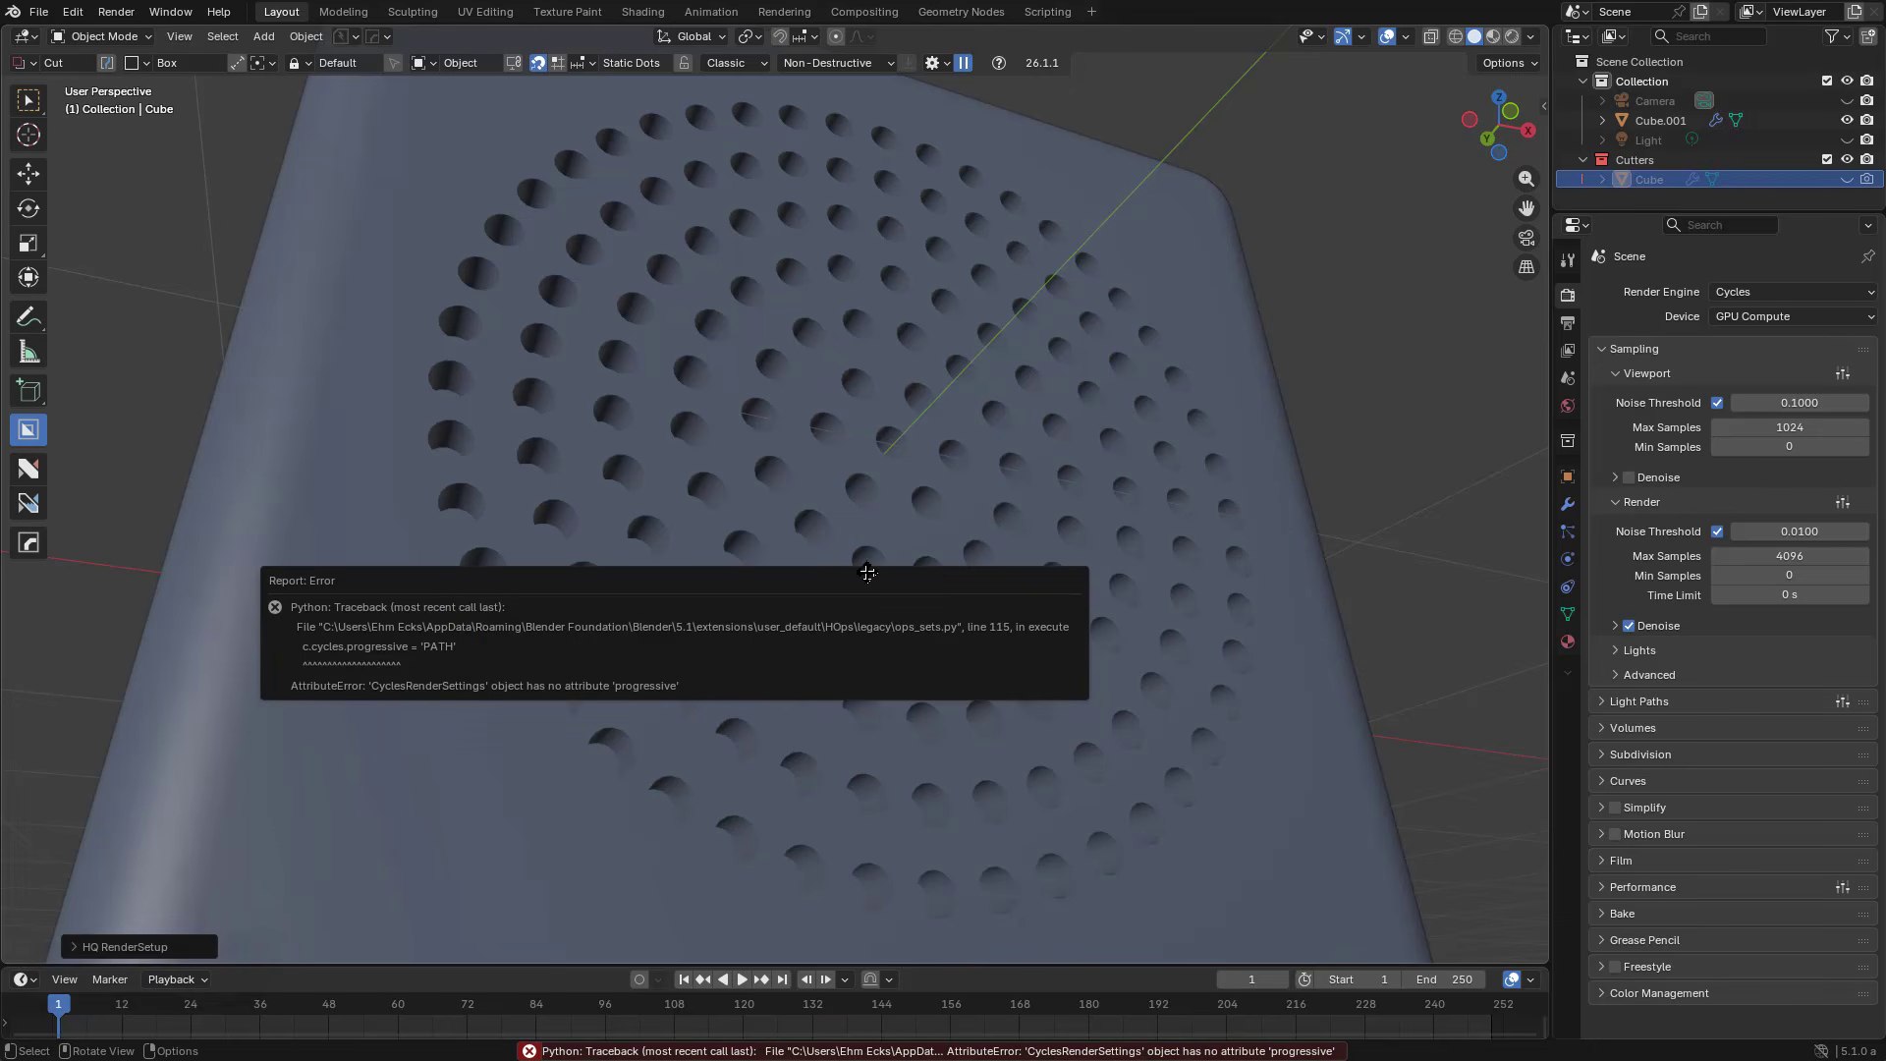
left_click(1111, 479)
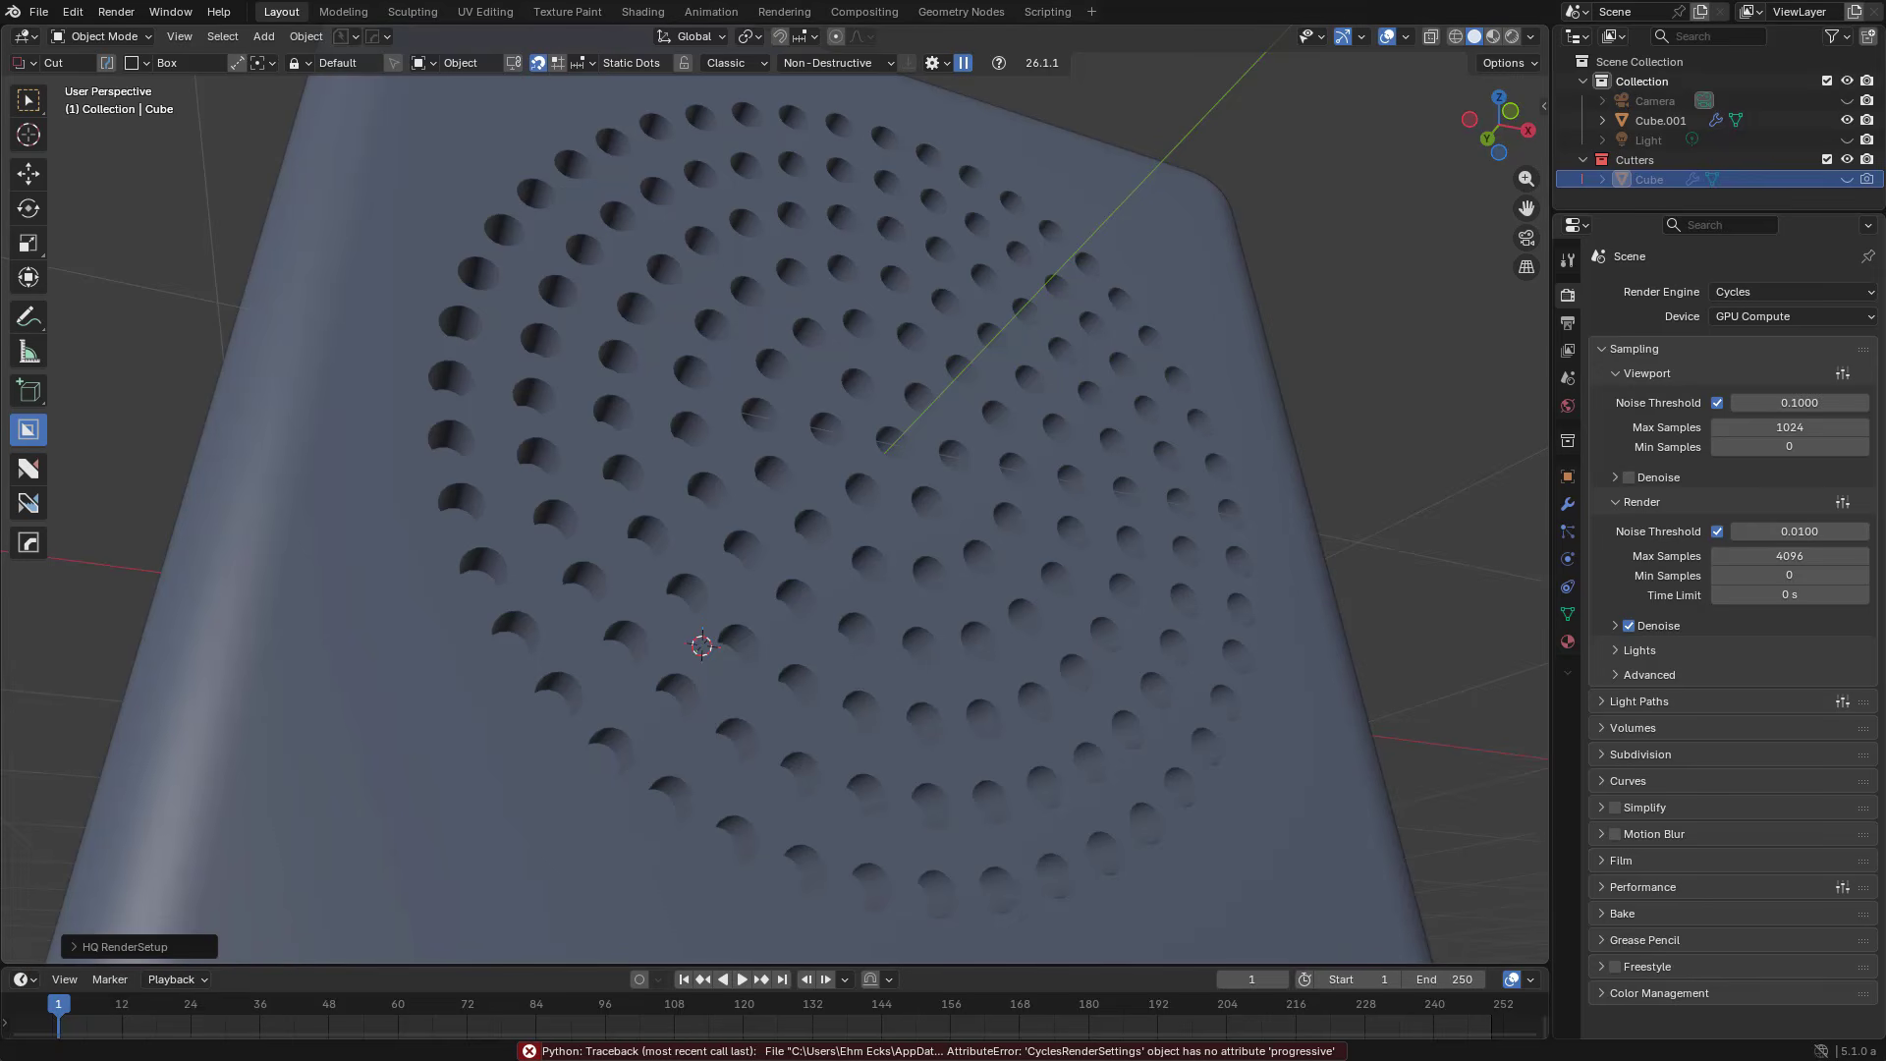
Step: Switch the viewport to rendered shading and set the viewport Min Samples to 1024
left_click(1512, 36)
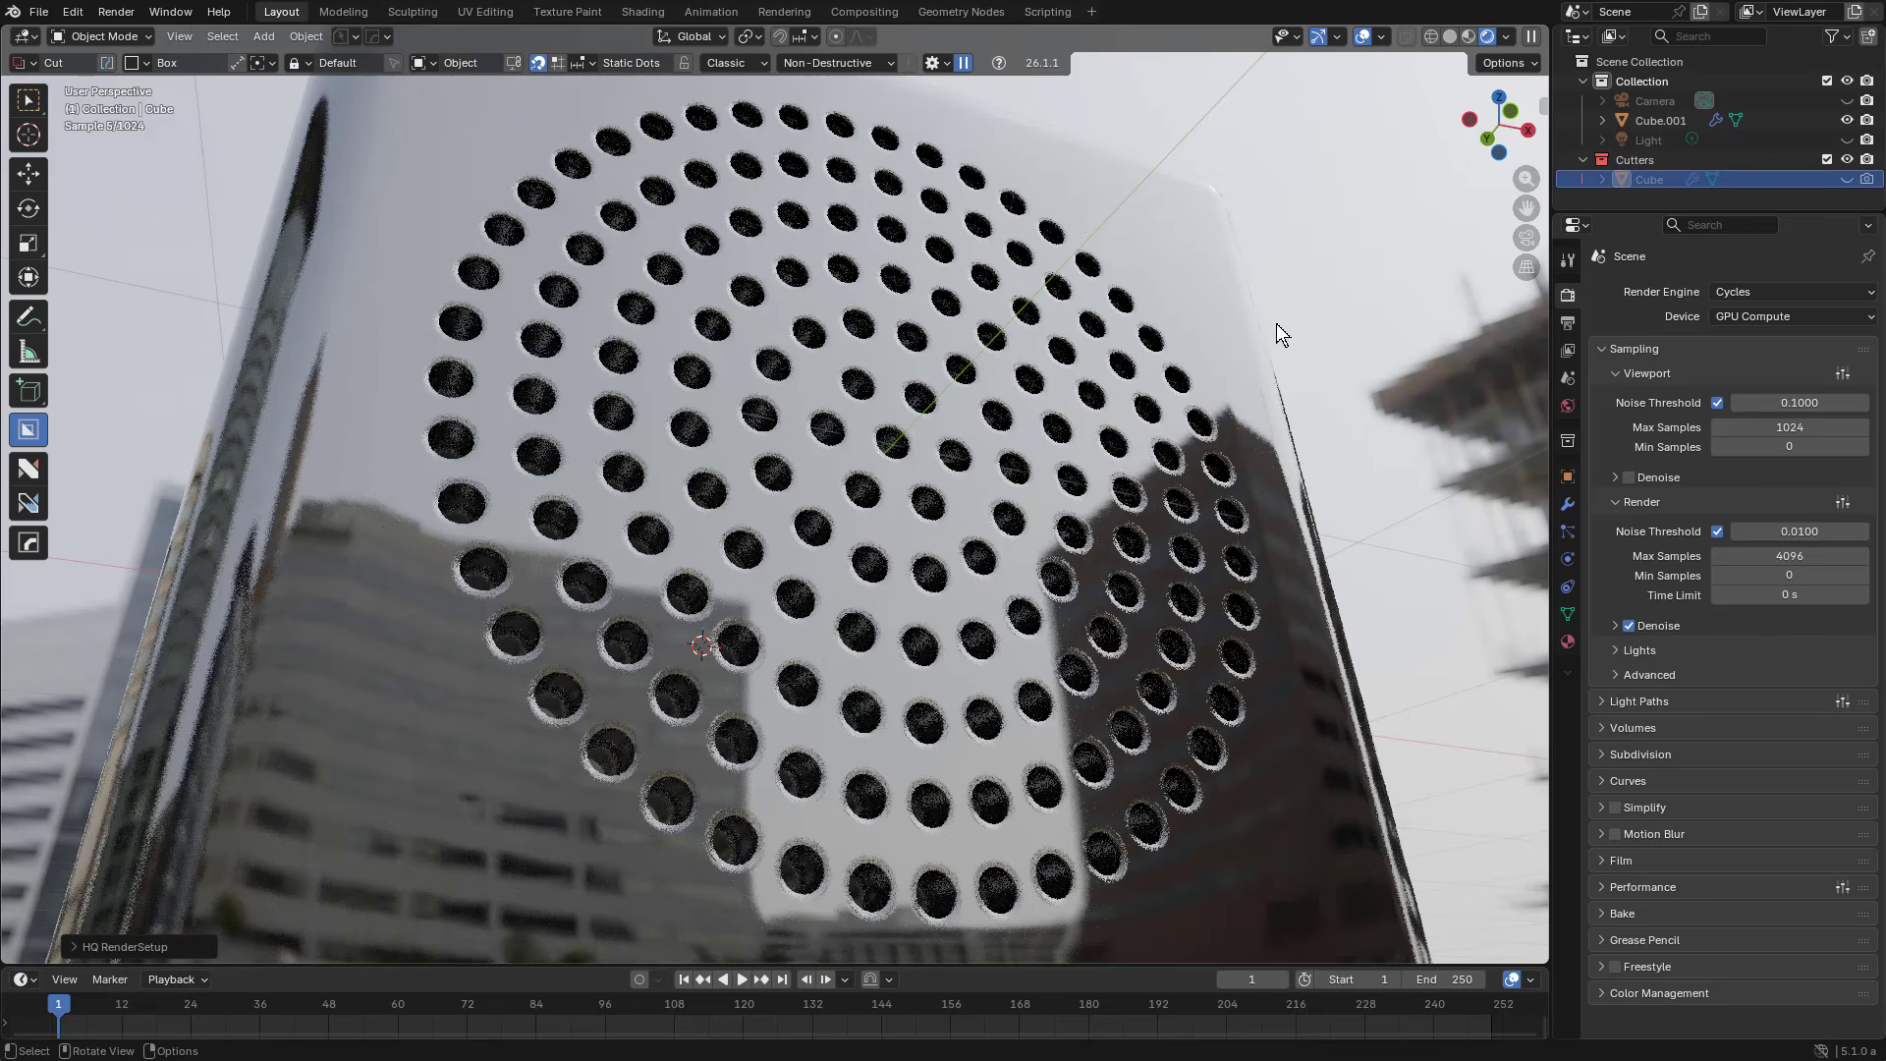
right_click(1489, 918)
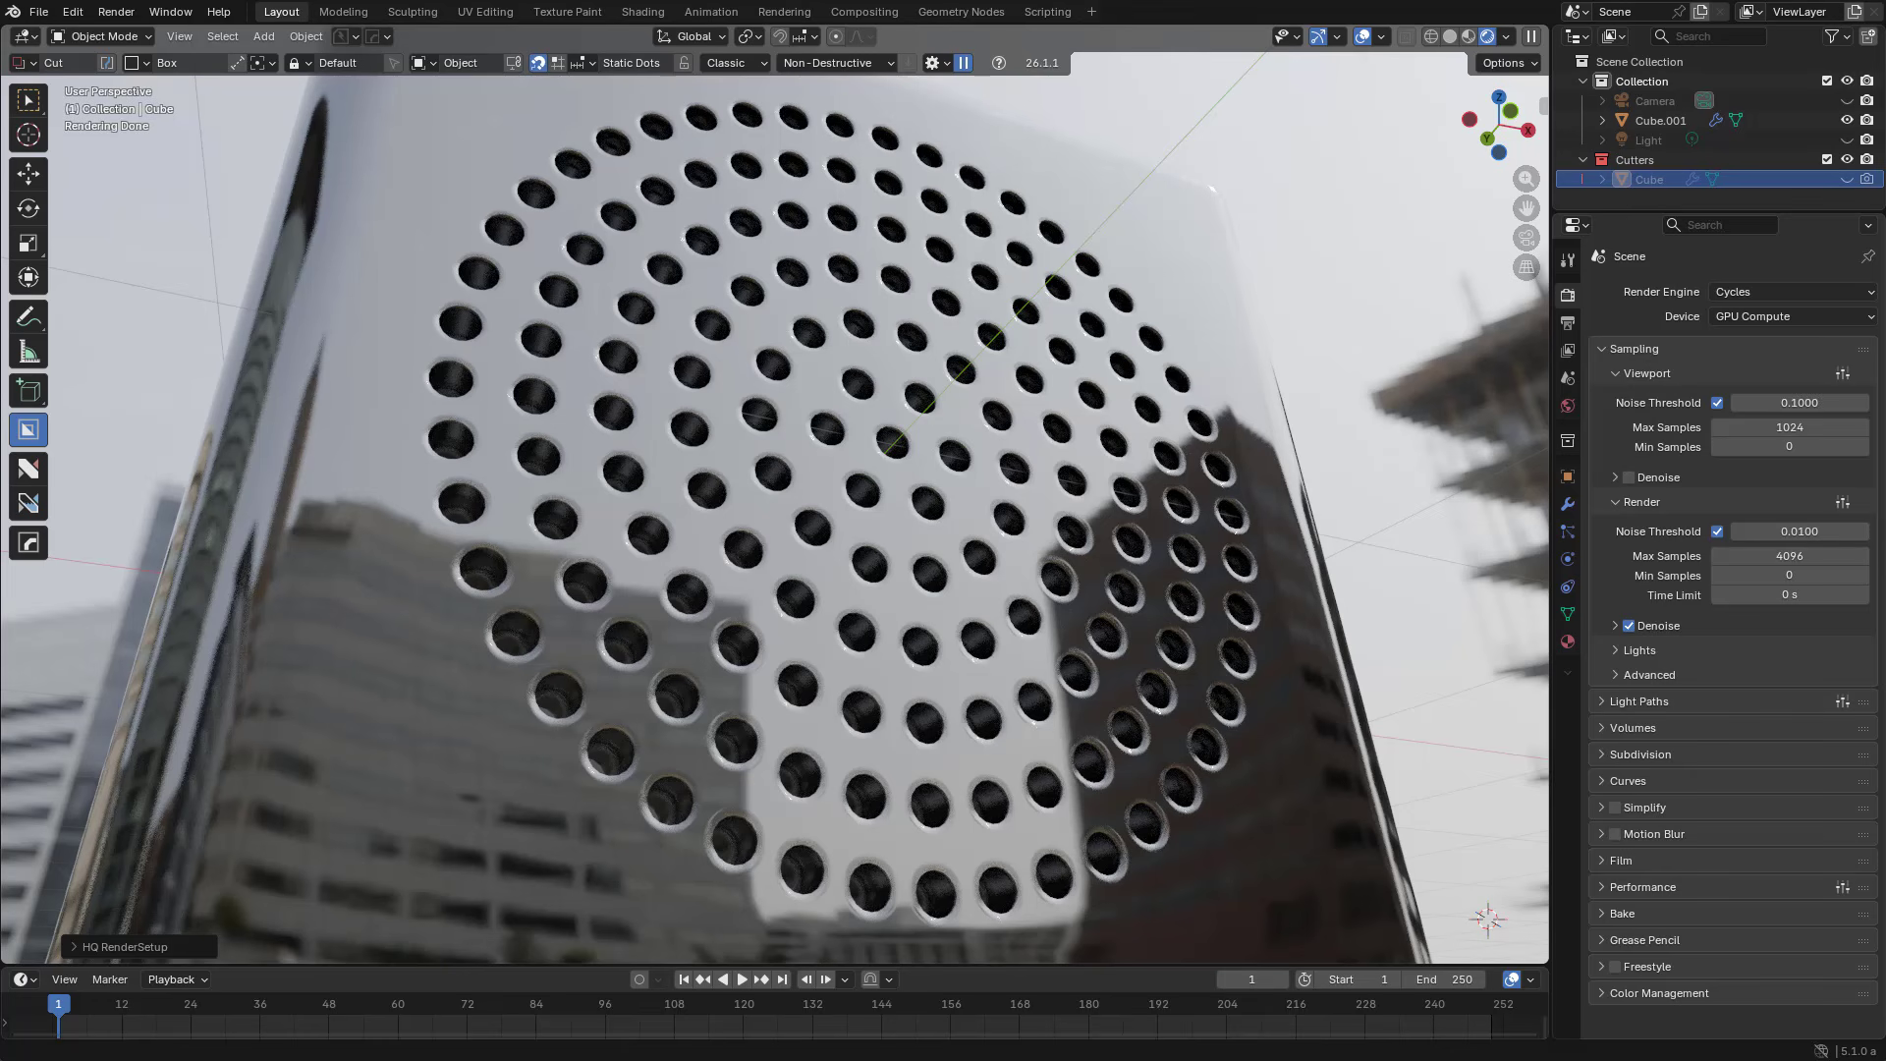
left_click(1781, 448)
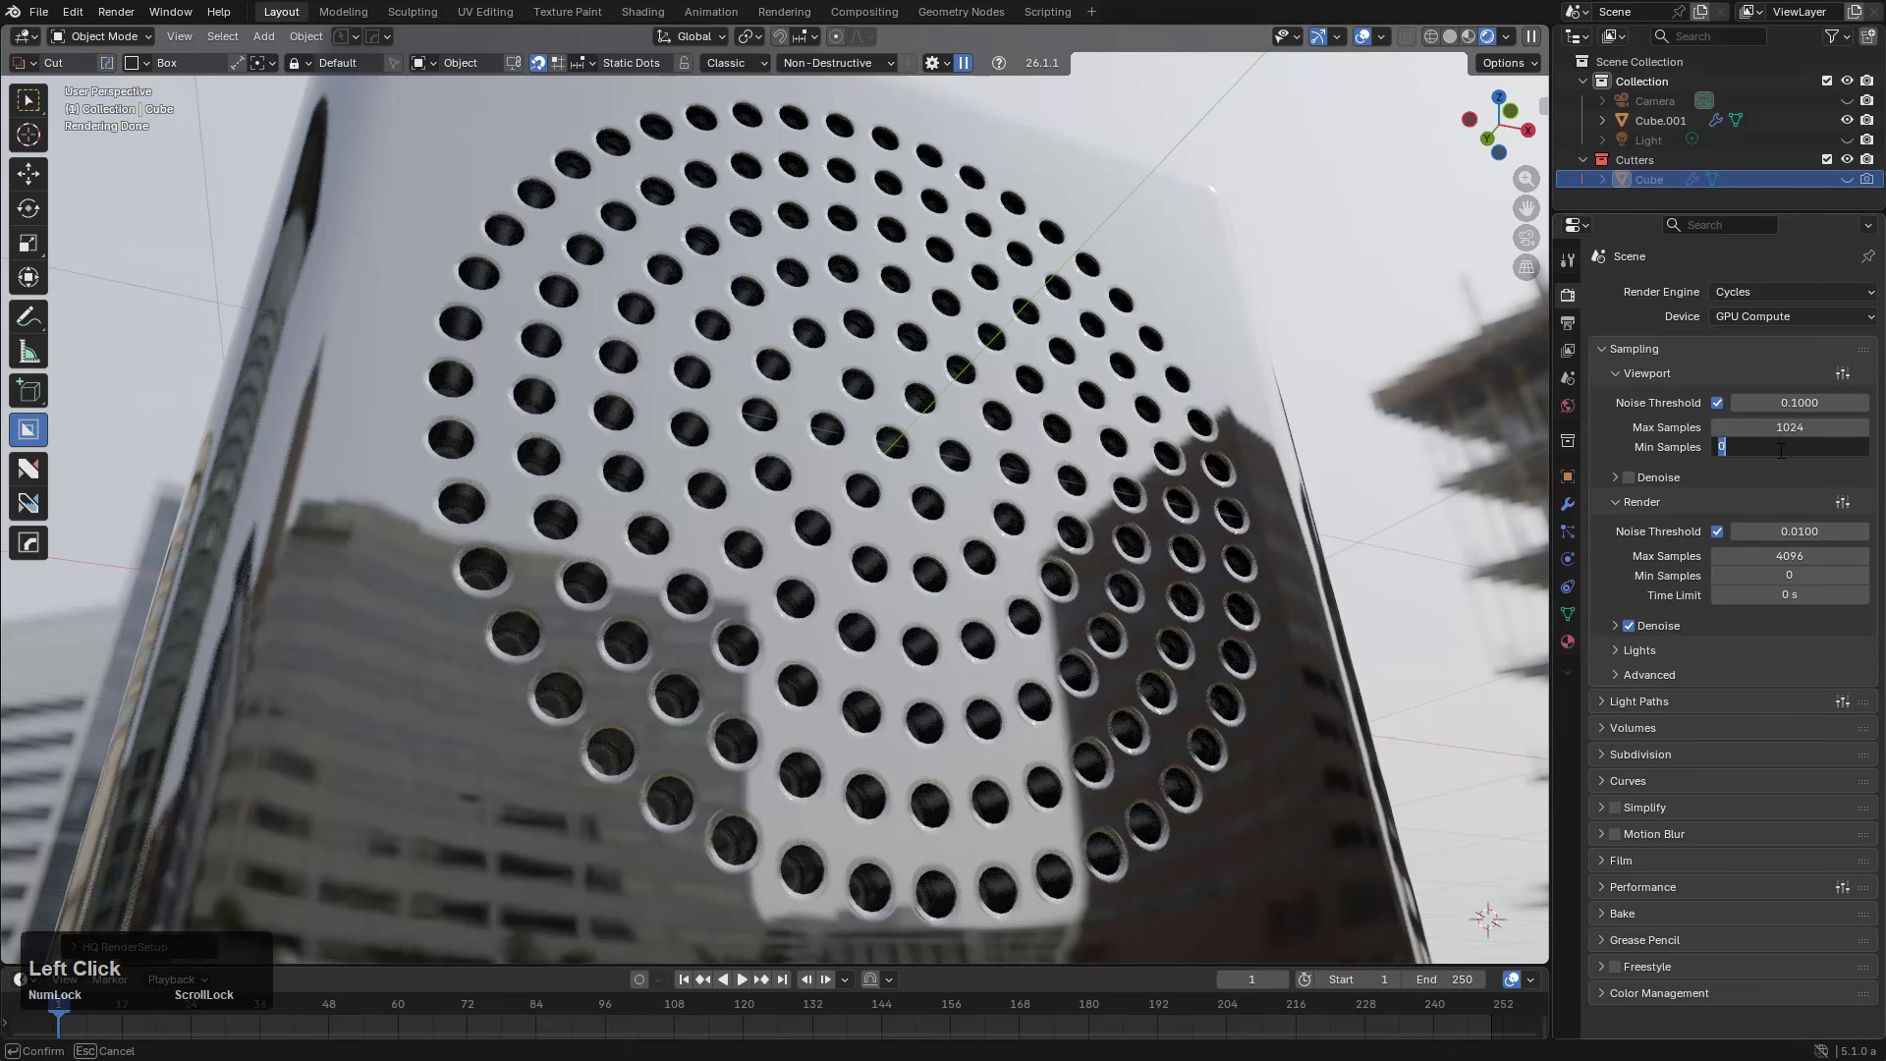
type("1024")
key("Return")
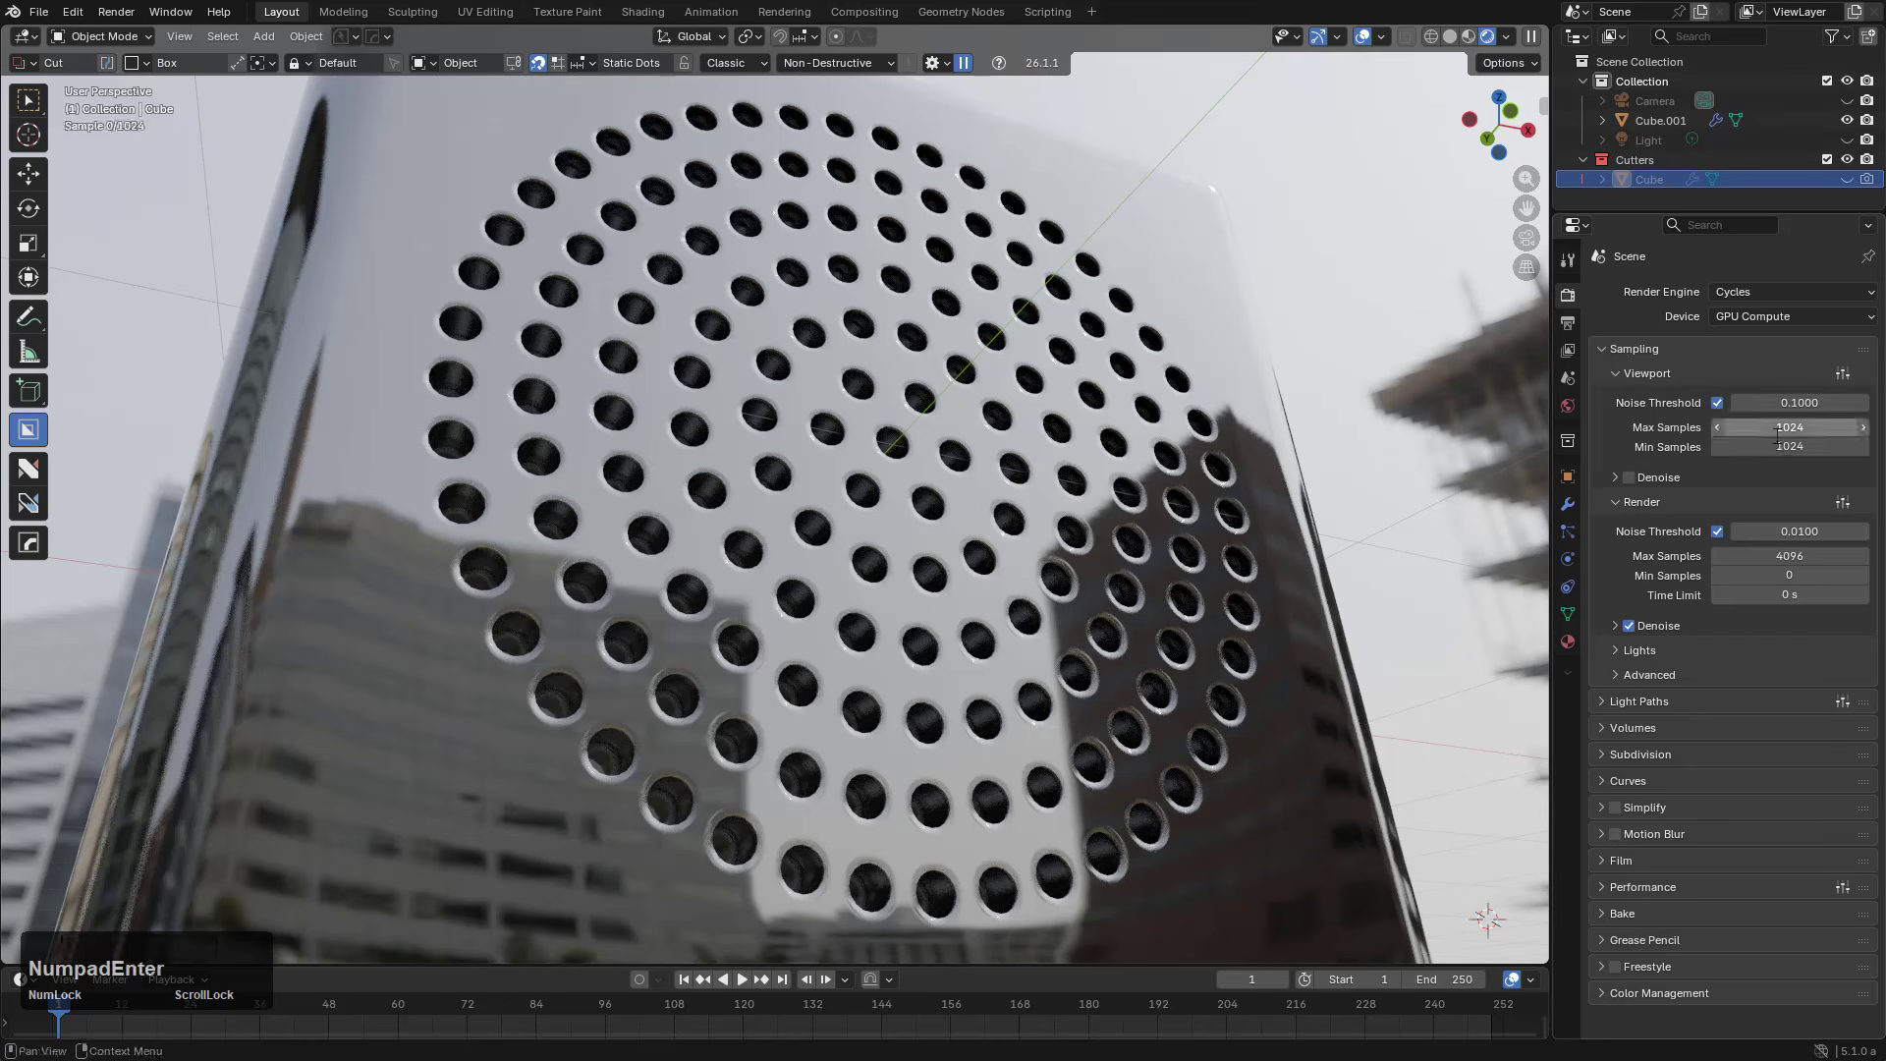
Step: Enable viewport denoising and set its Start Sample to 150
left_click(1615, 478)
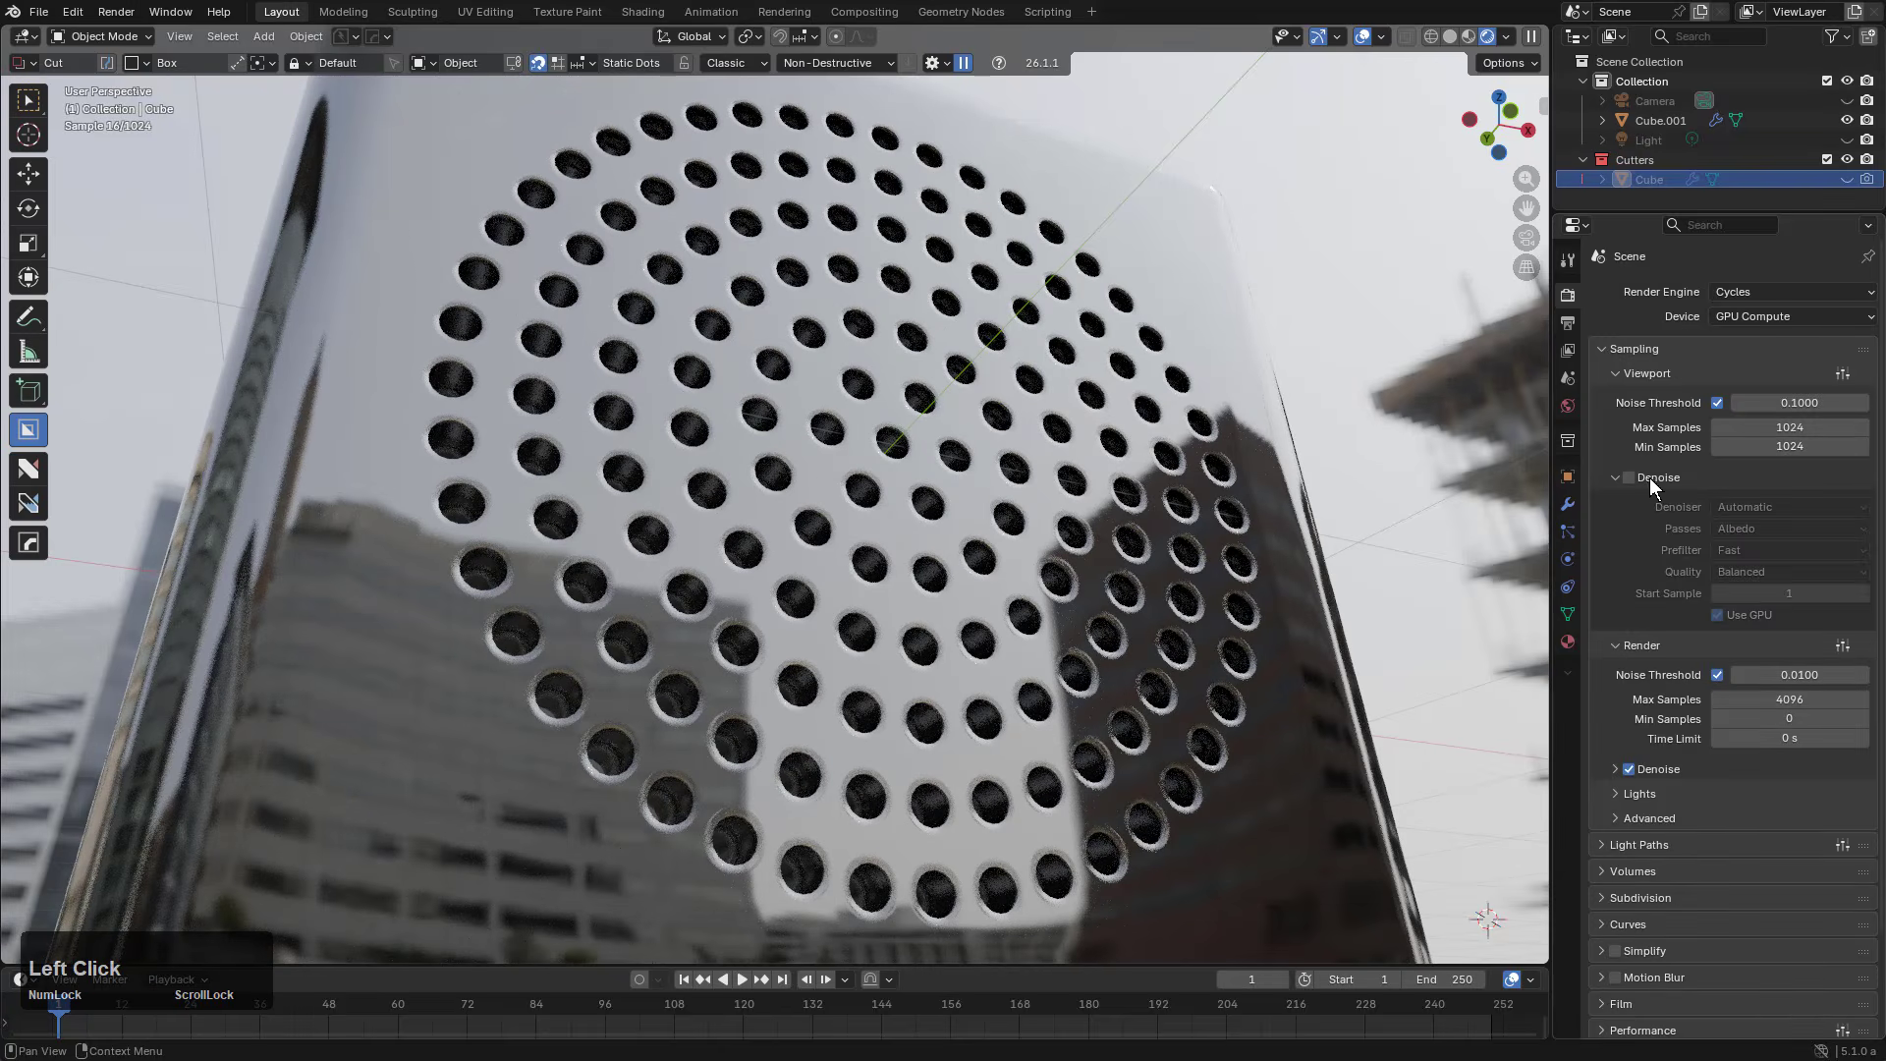
left_click(1649, 477)
left_click(1797, 595)
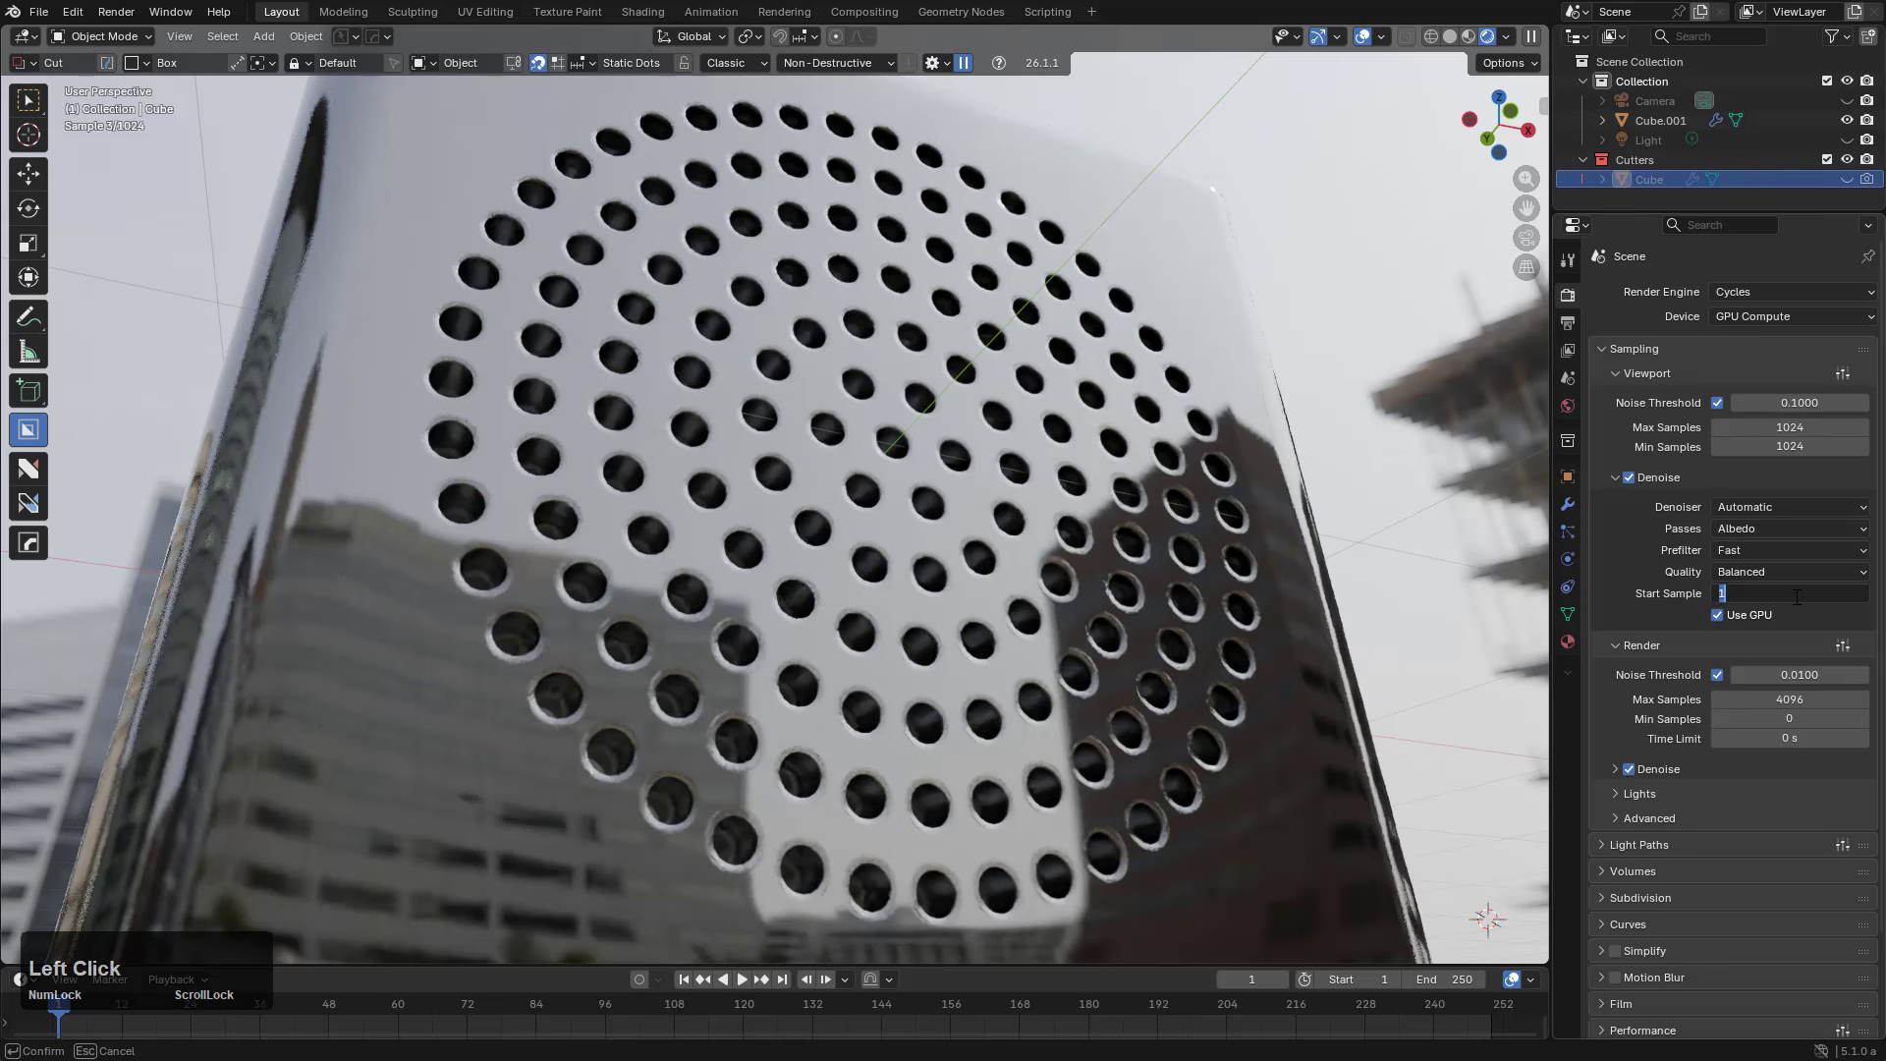
type("150")
key("Return")
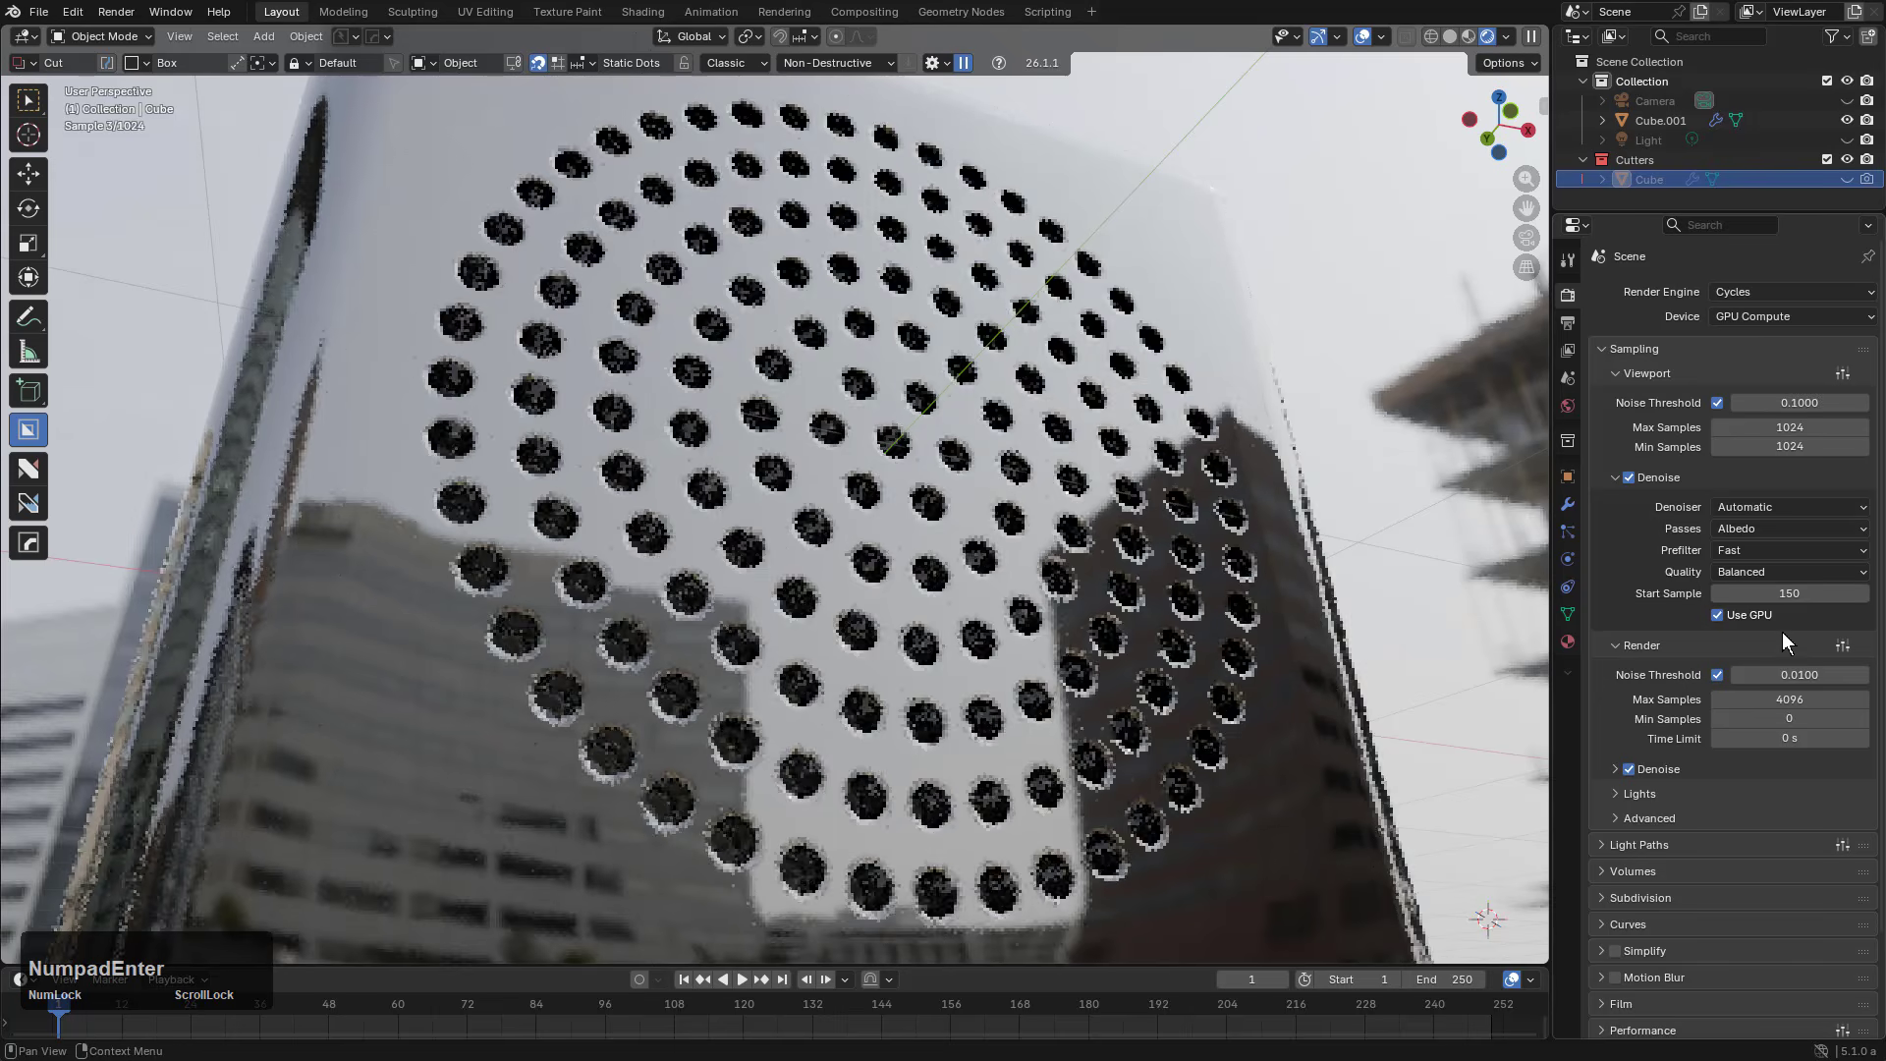
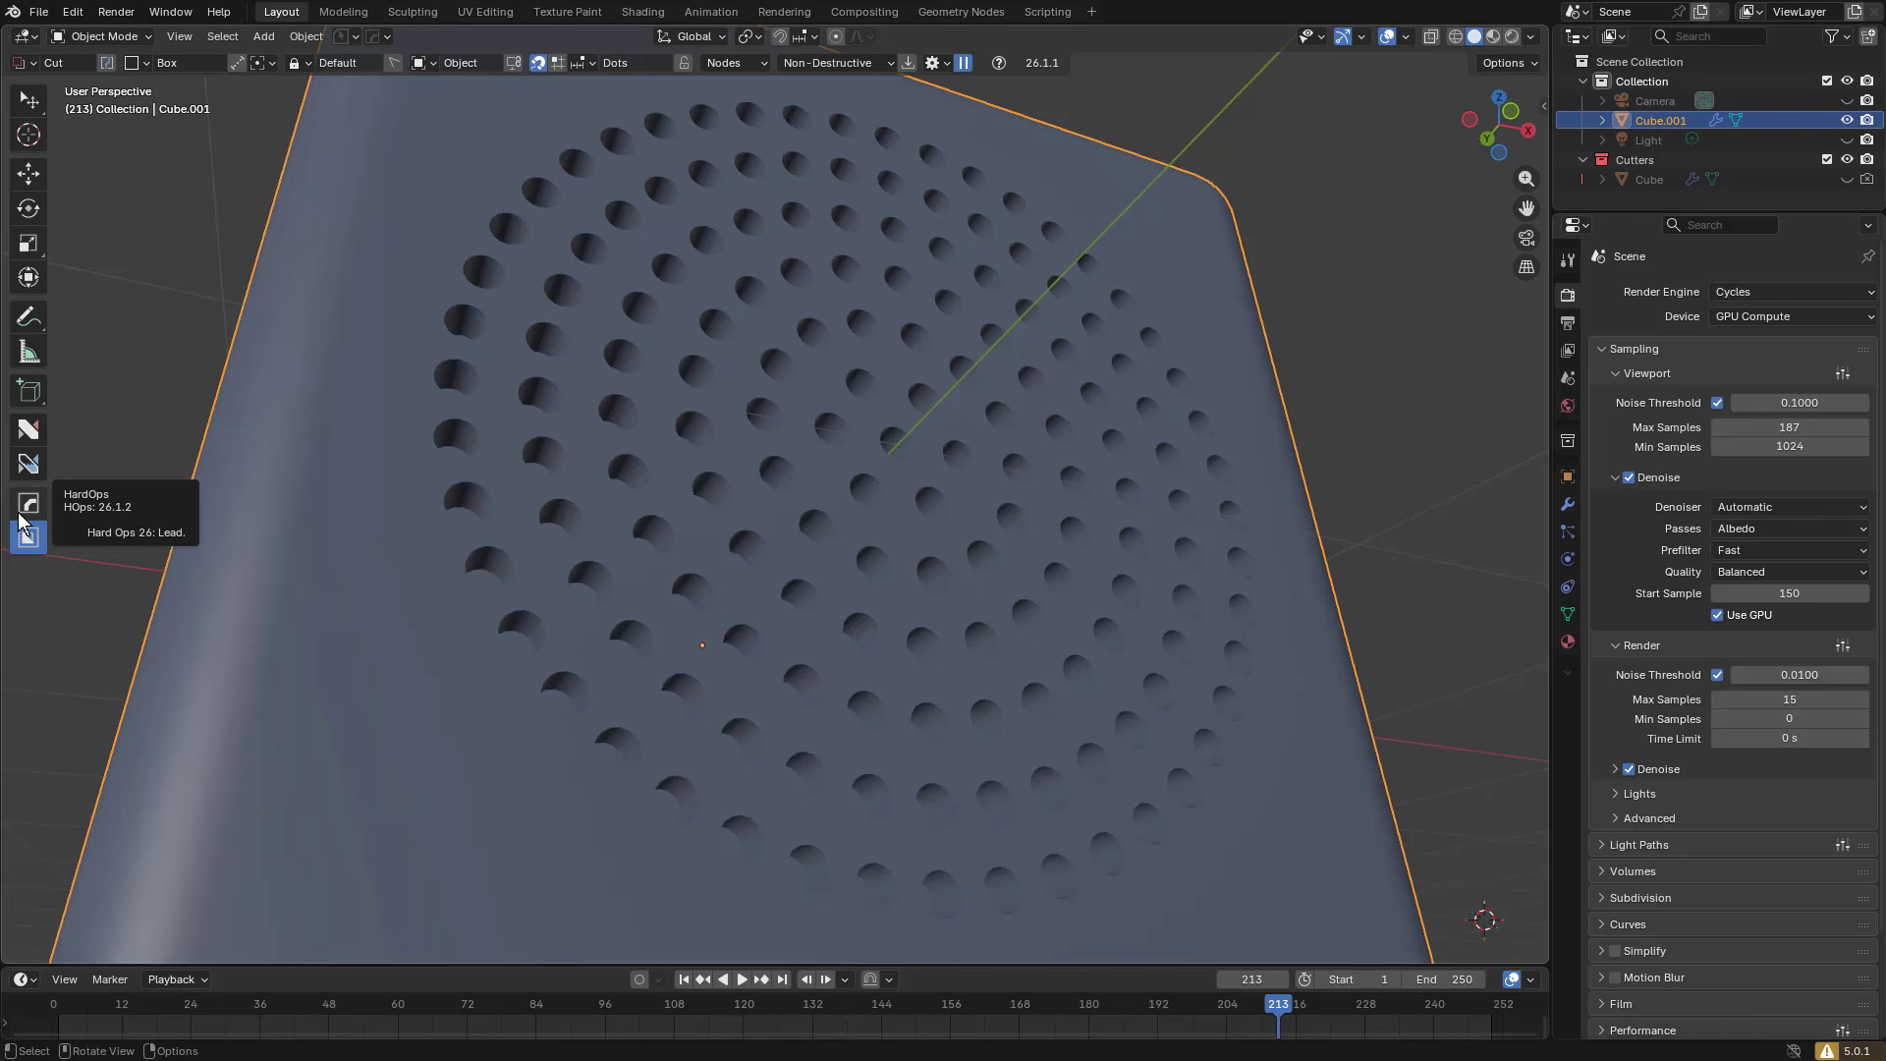
Step: Show the perforated cube in rendered shading from a slightly rotated view
middle_click_drag(939, 406, 992, 417)
left_click(1515, 39)
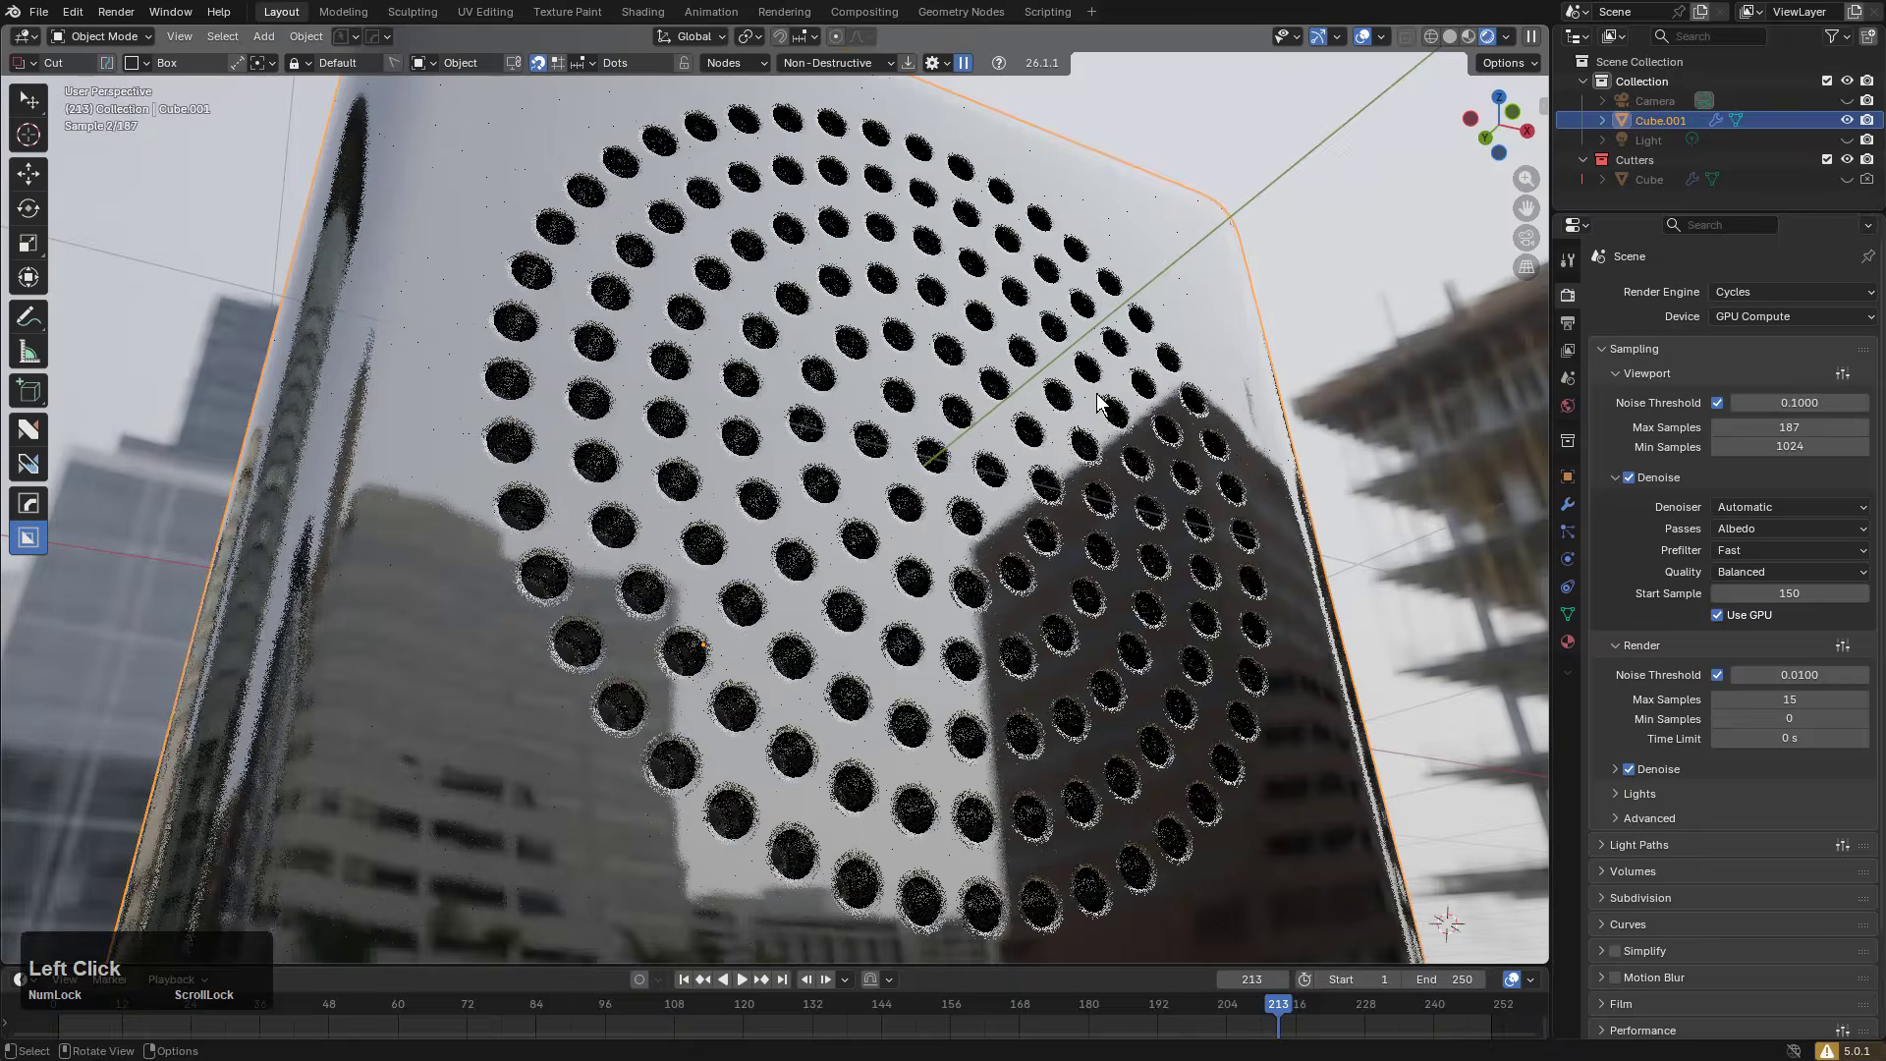
scroll(1105, 401, "down", 1)
middle_click_drag(1105, 401, 1063, 407)
scroll(1063, 407, "up", 1)
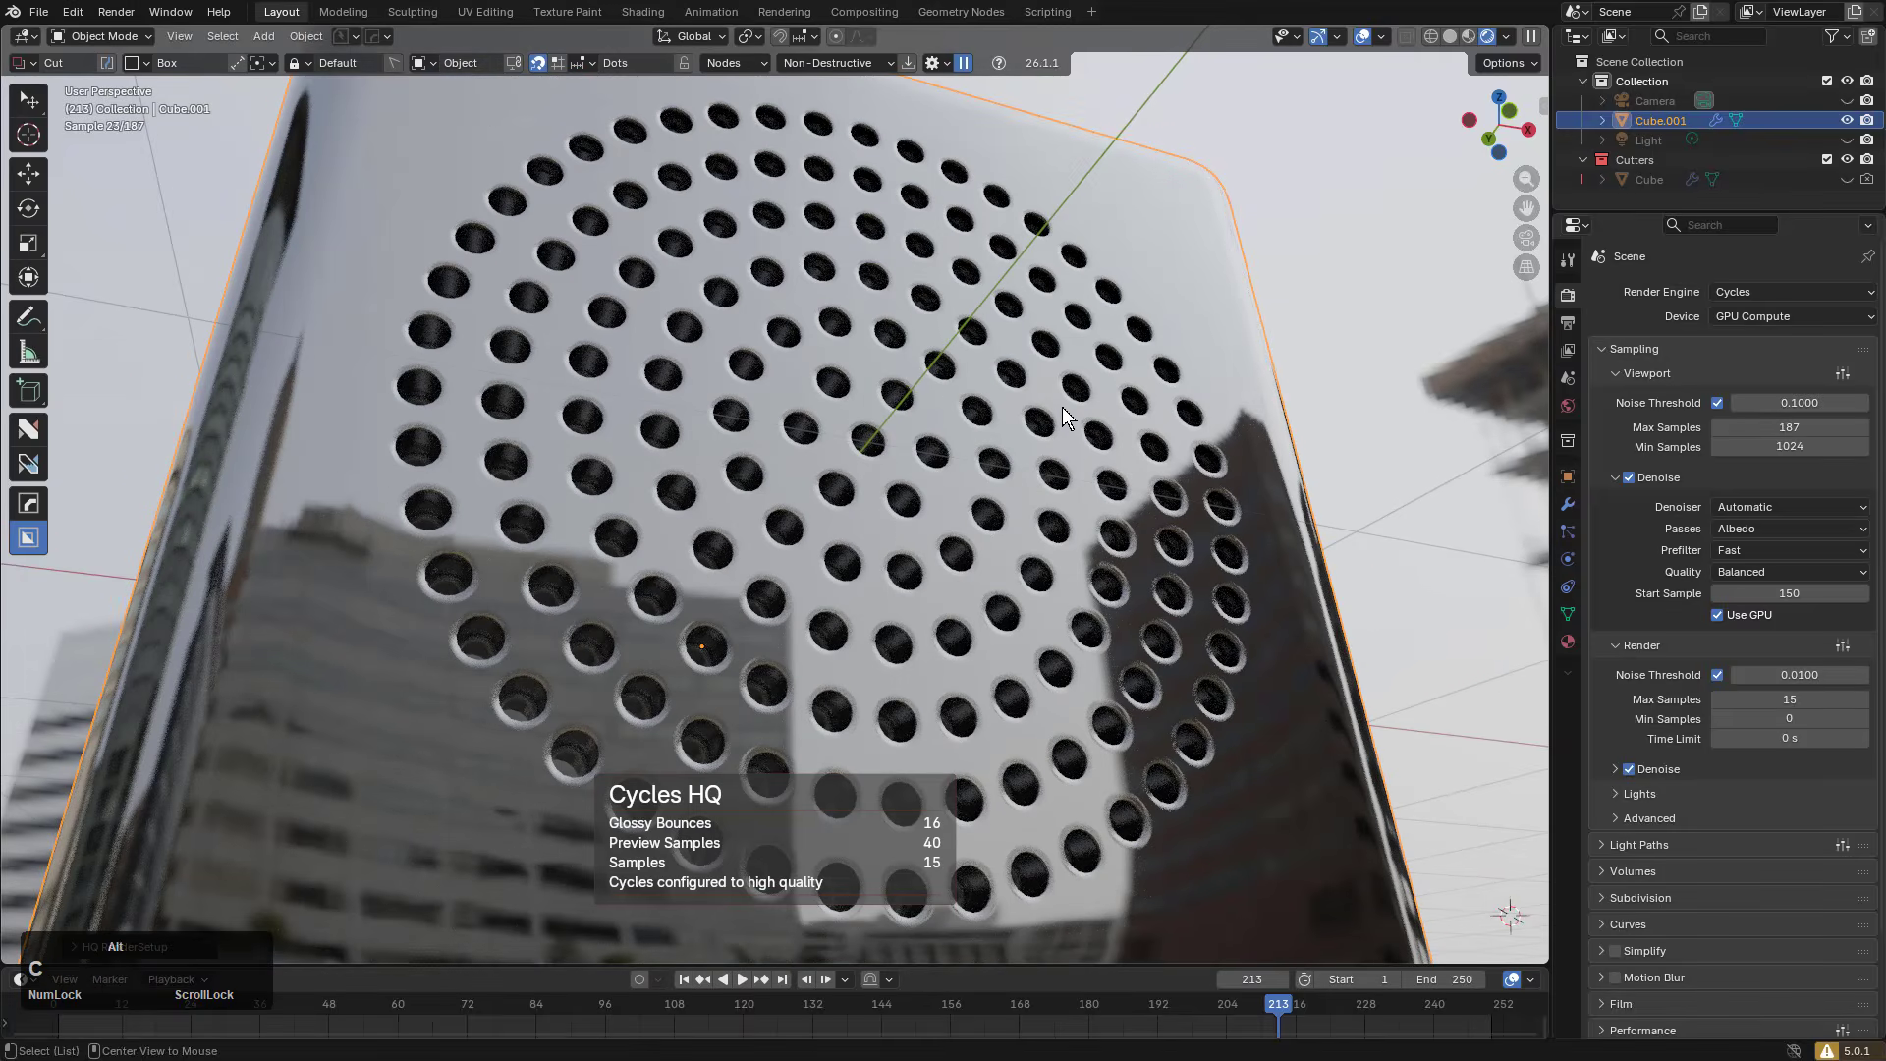
Step: Try the HOps Cycles HQ, Cycles LQ and GPU HQ render setups in turn on the rendered cube
key("v")
left_click(887, 580)
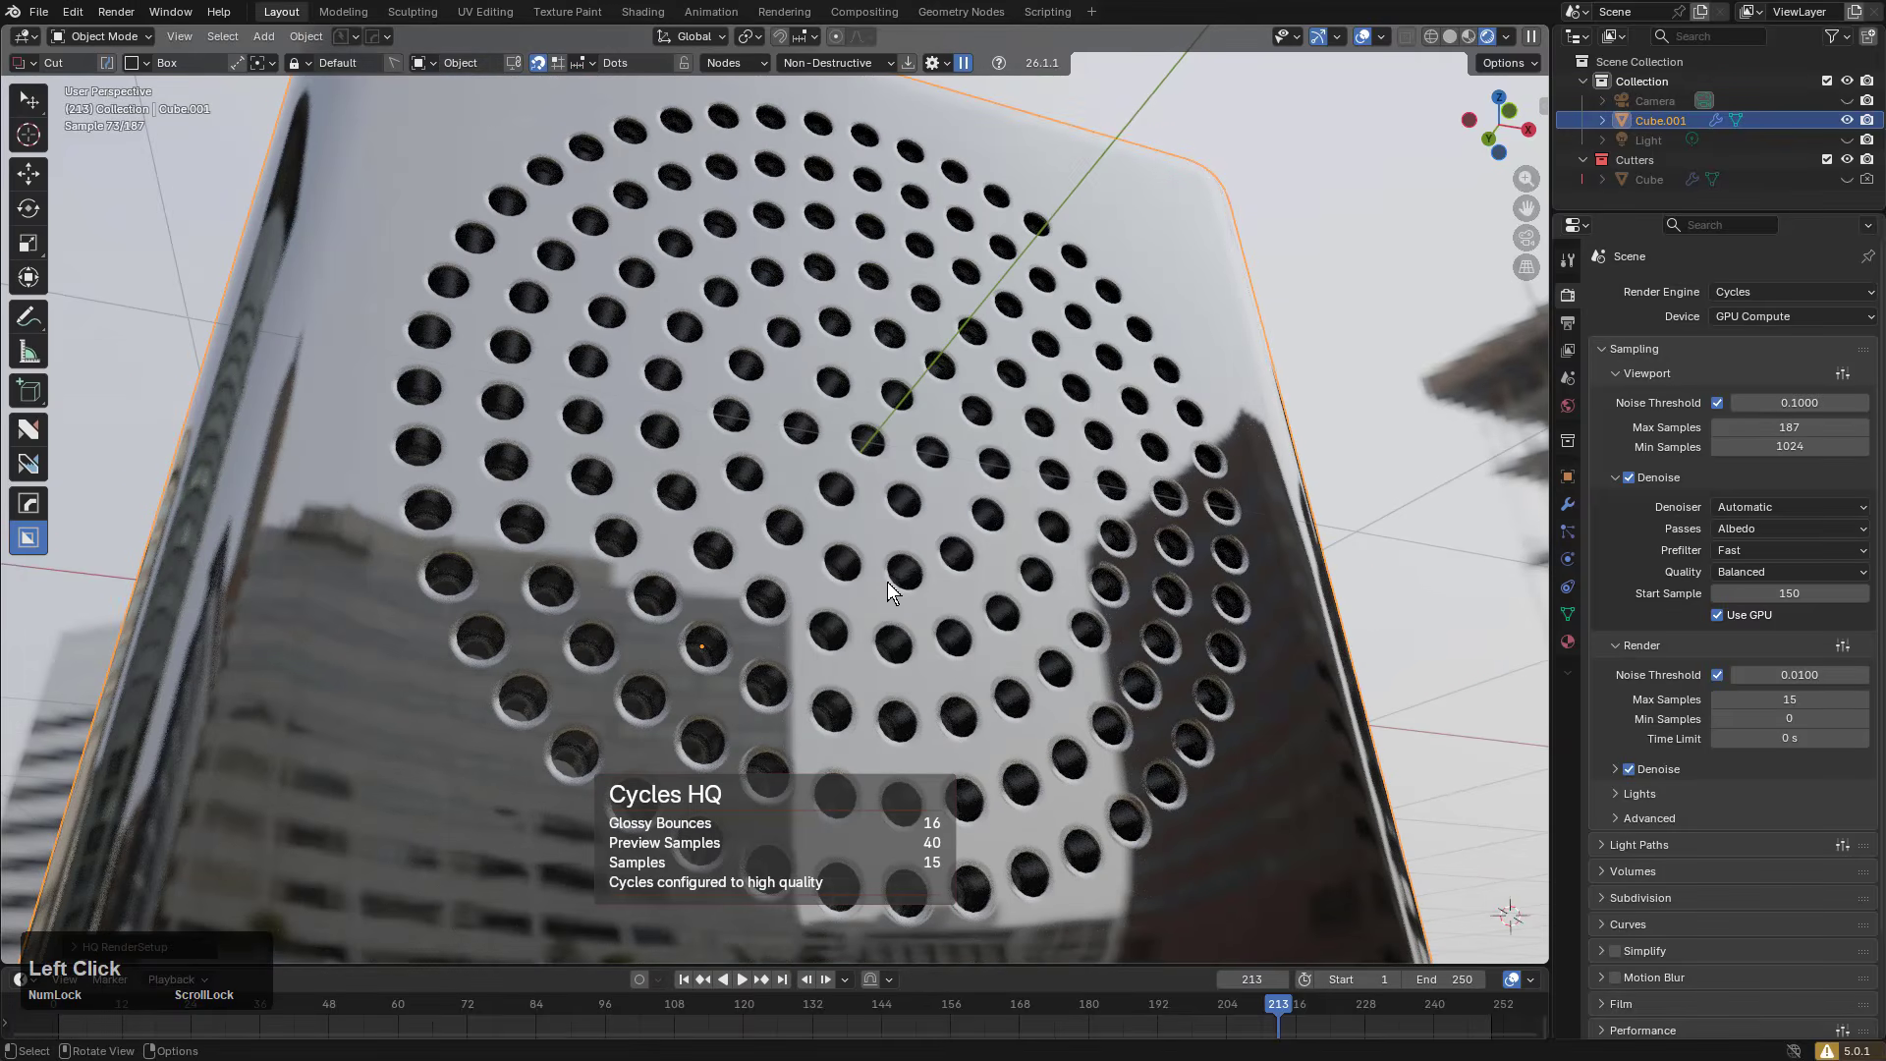
key("v")
left_click(876, 593)
key("v")
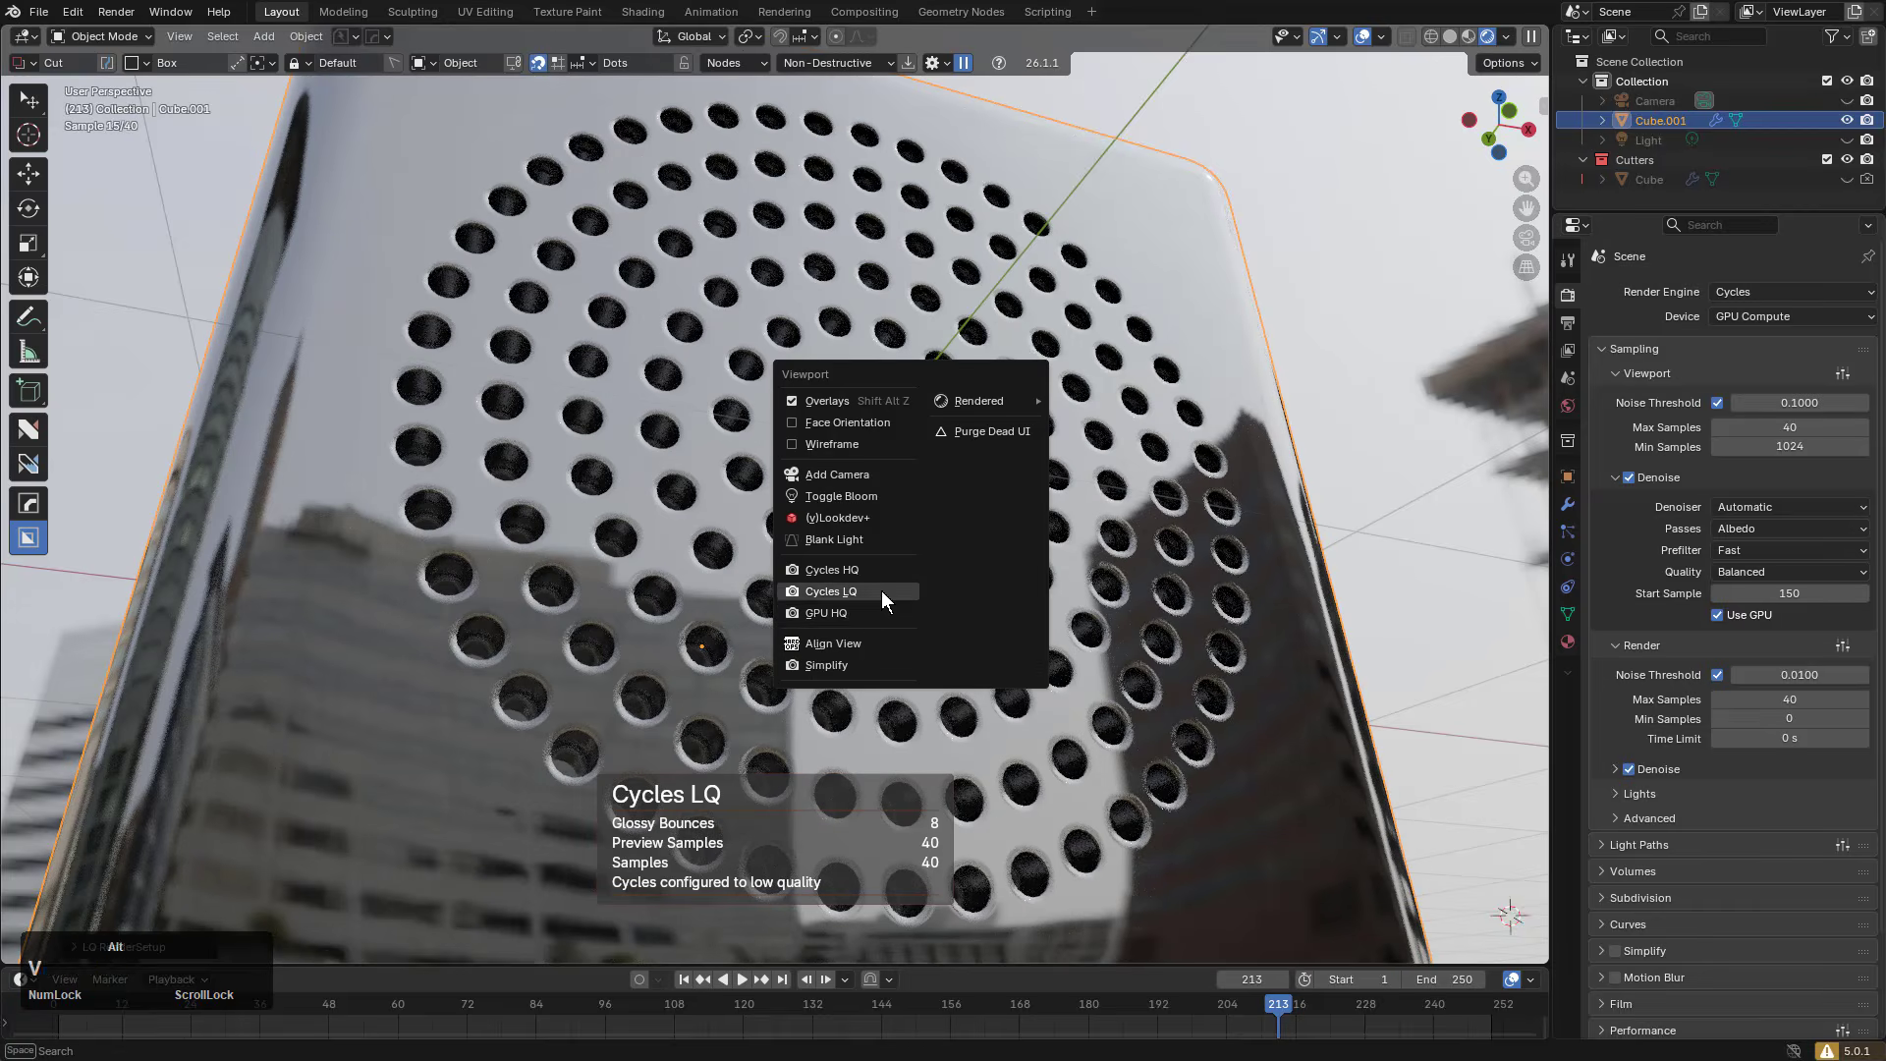
left_click(860, 610)
key("v")
left_click(870, 586)
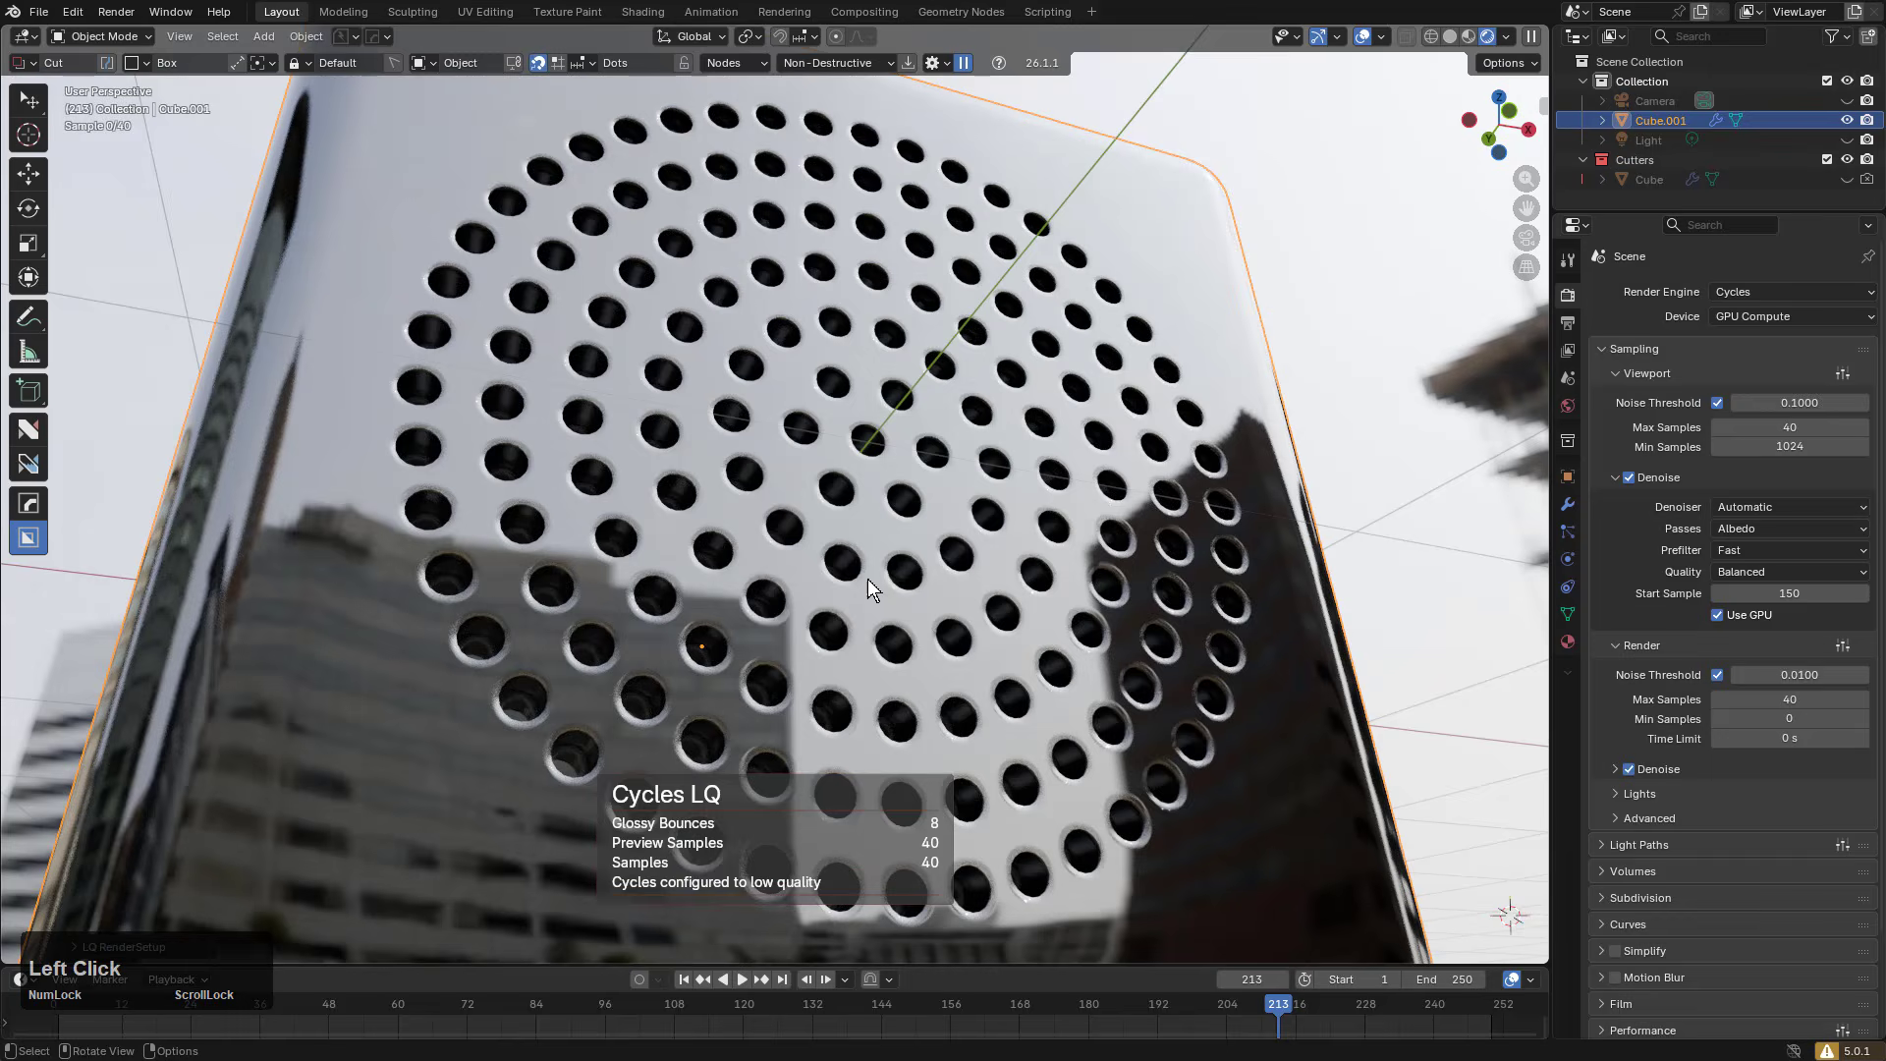
key("v")
left_click(864, 563)
Step: Apply the HOps GPU HQ render setup to the scene
key("v")
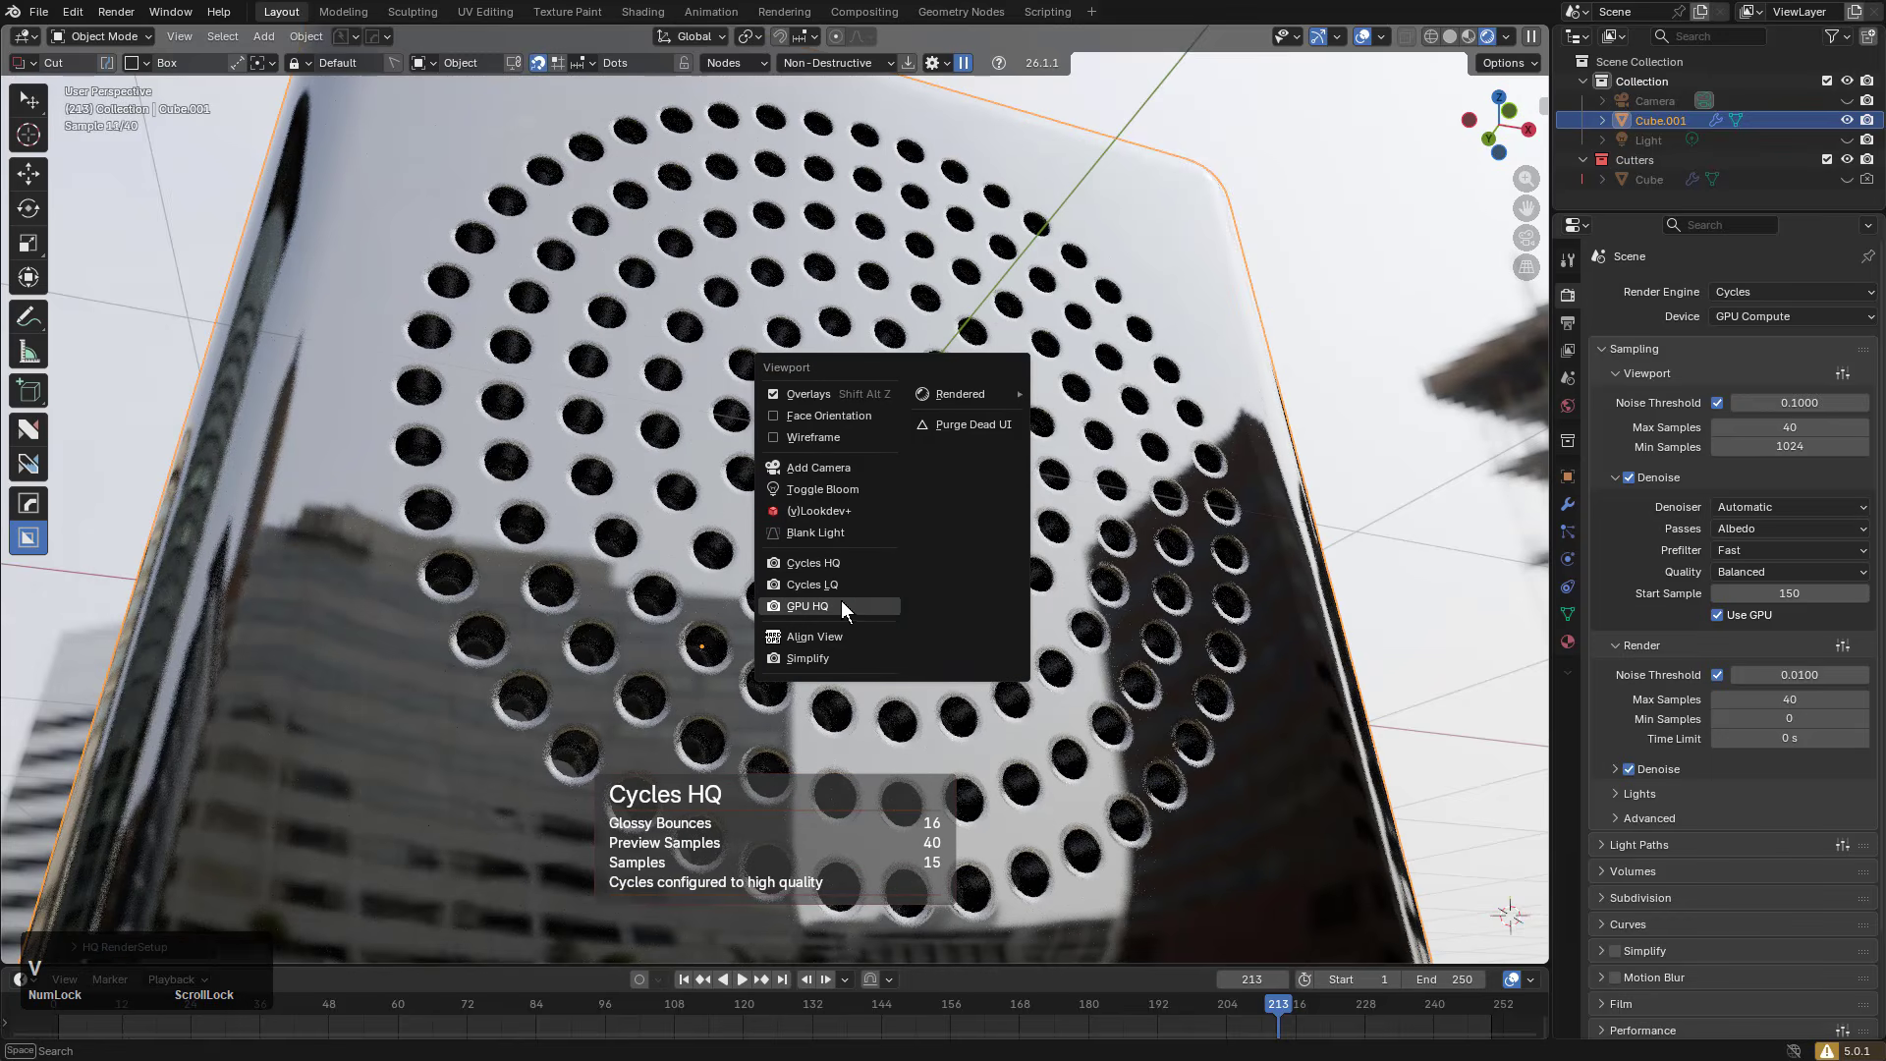
left_click(841, 603)
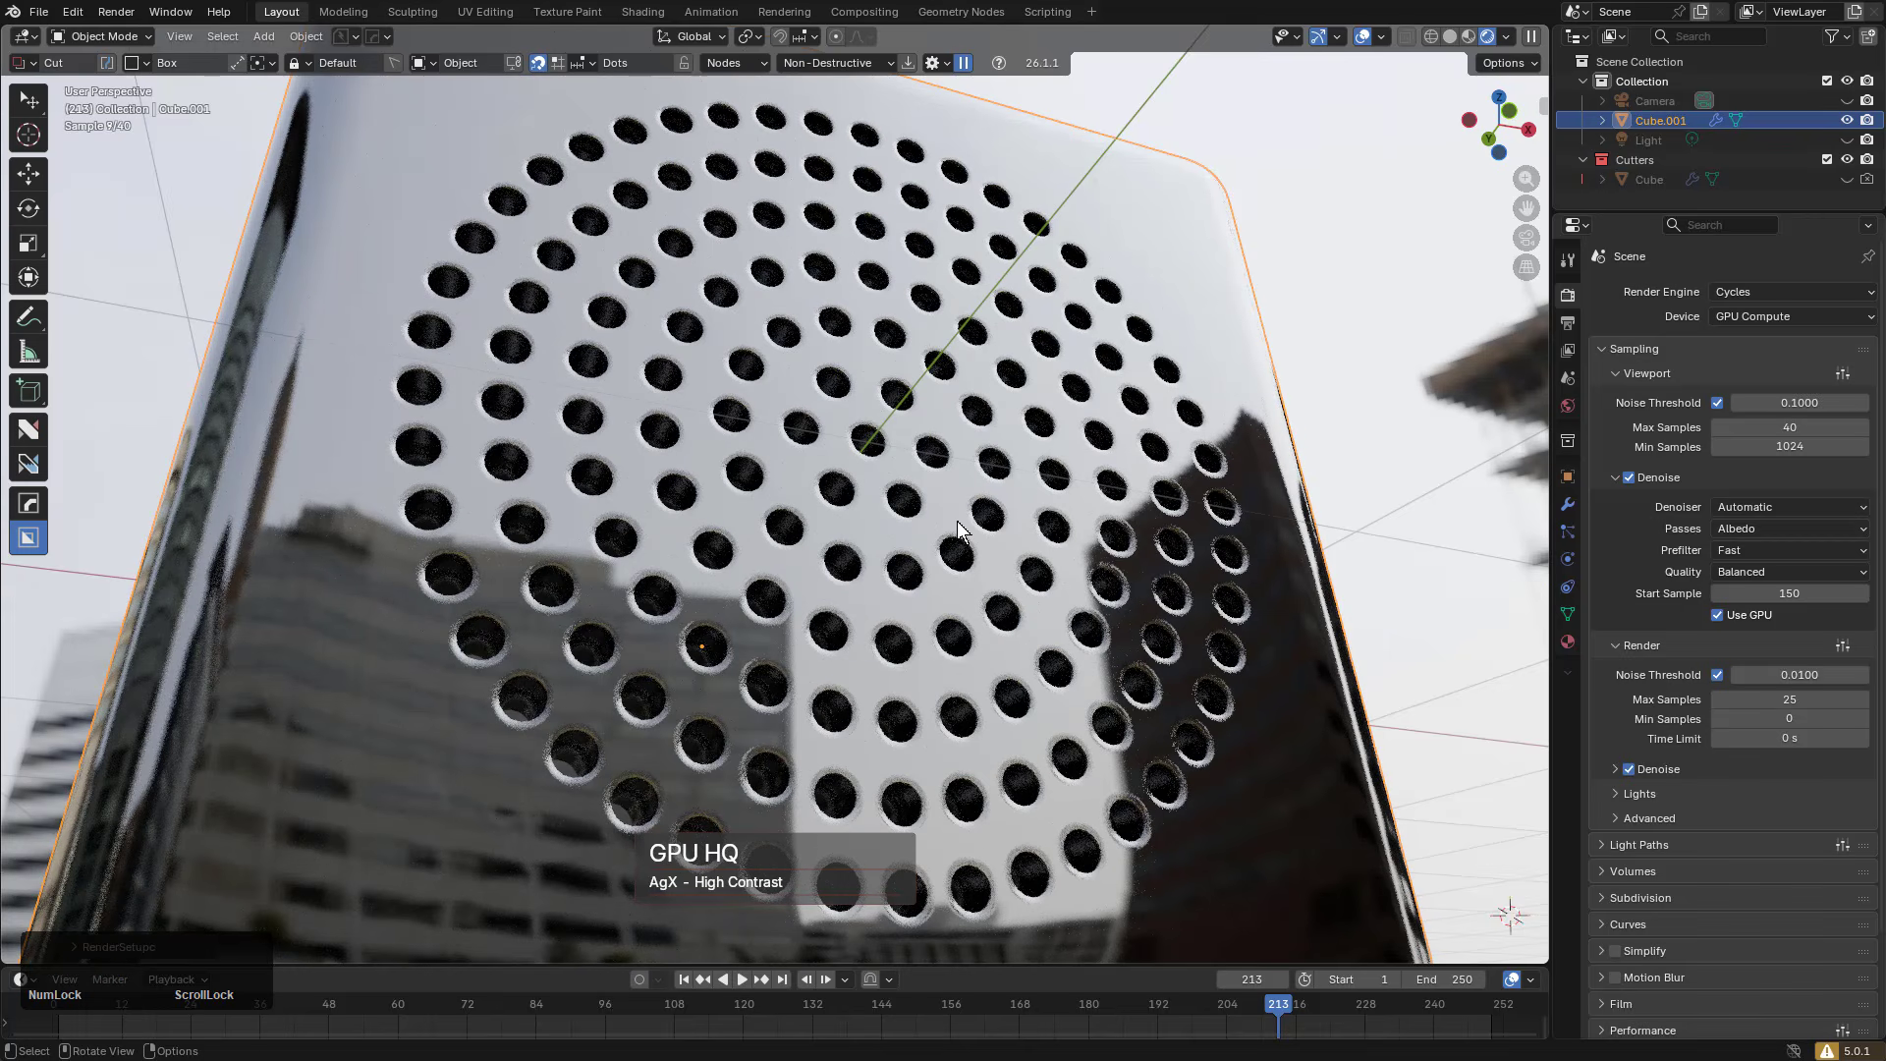
middle_click(973, 480)
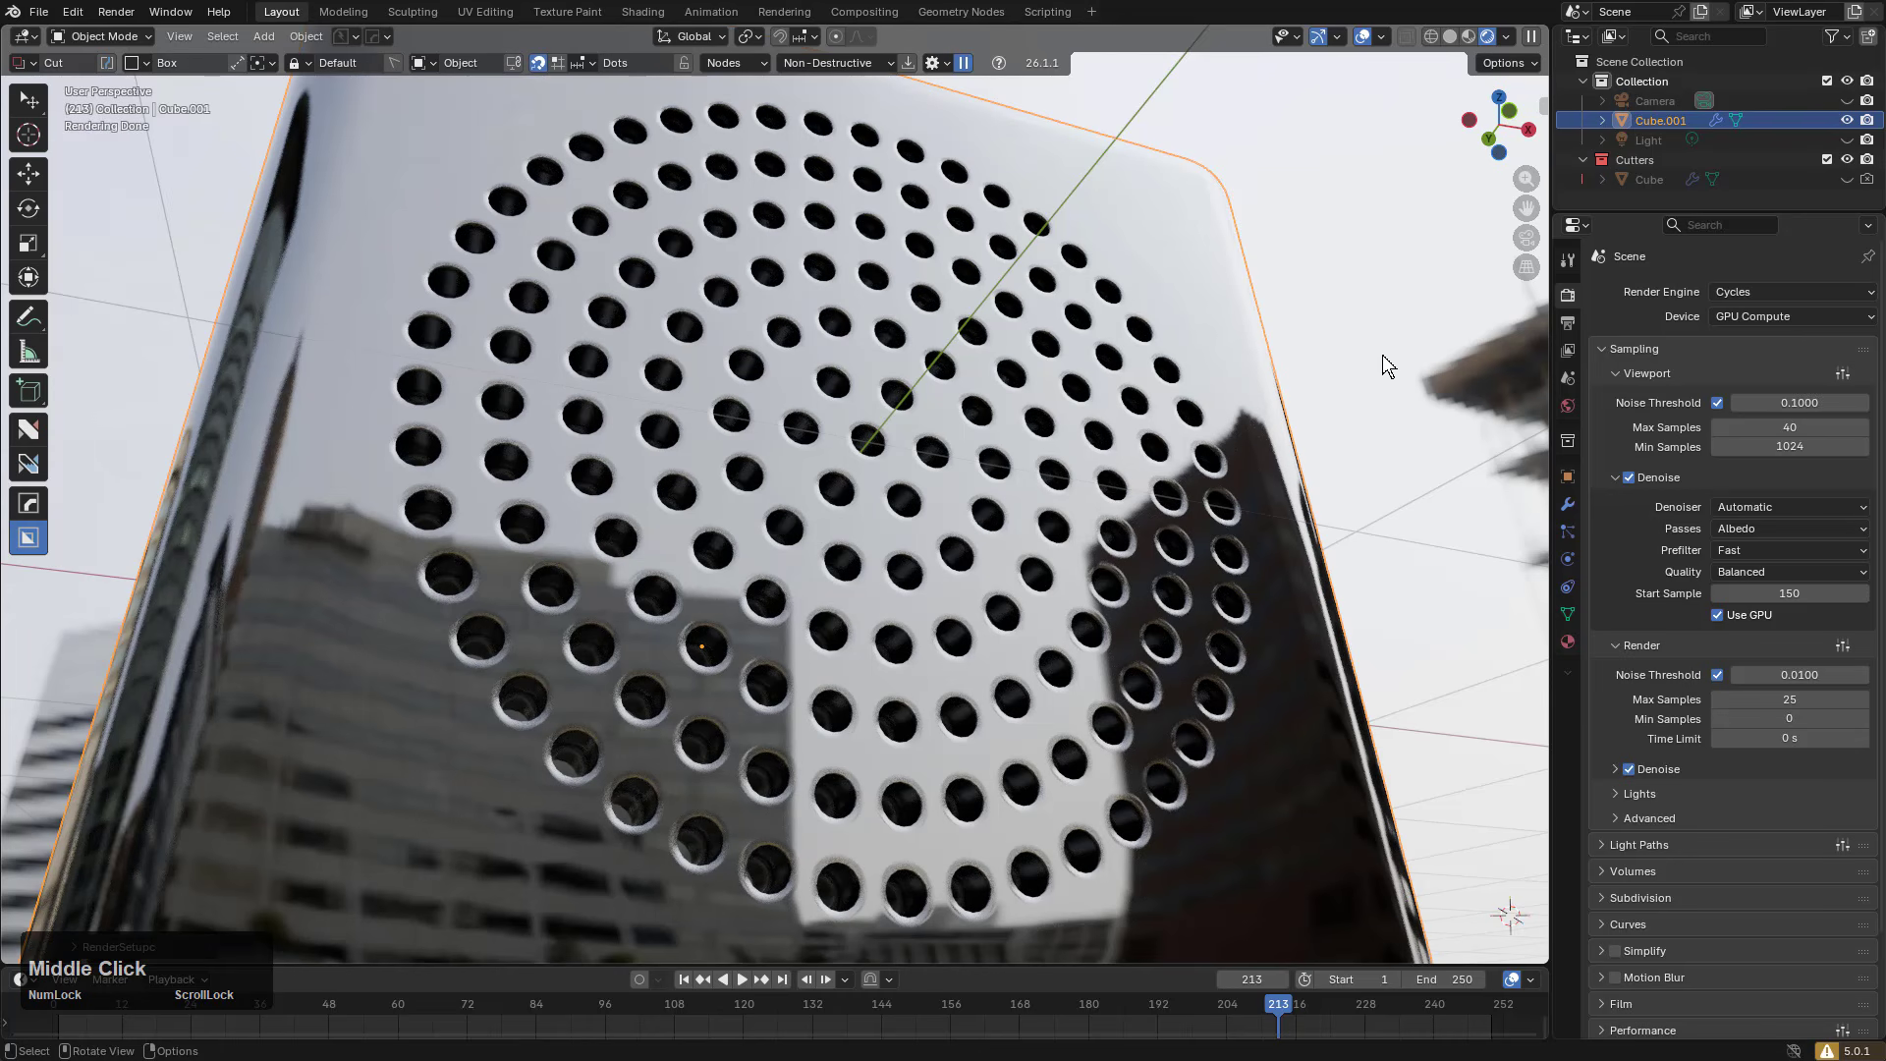
left_click(1419, 349)
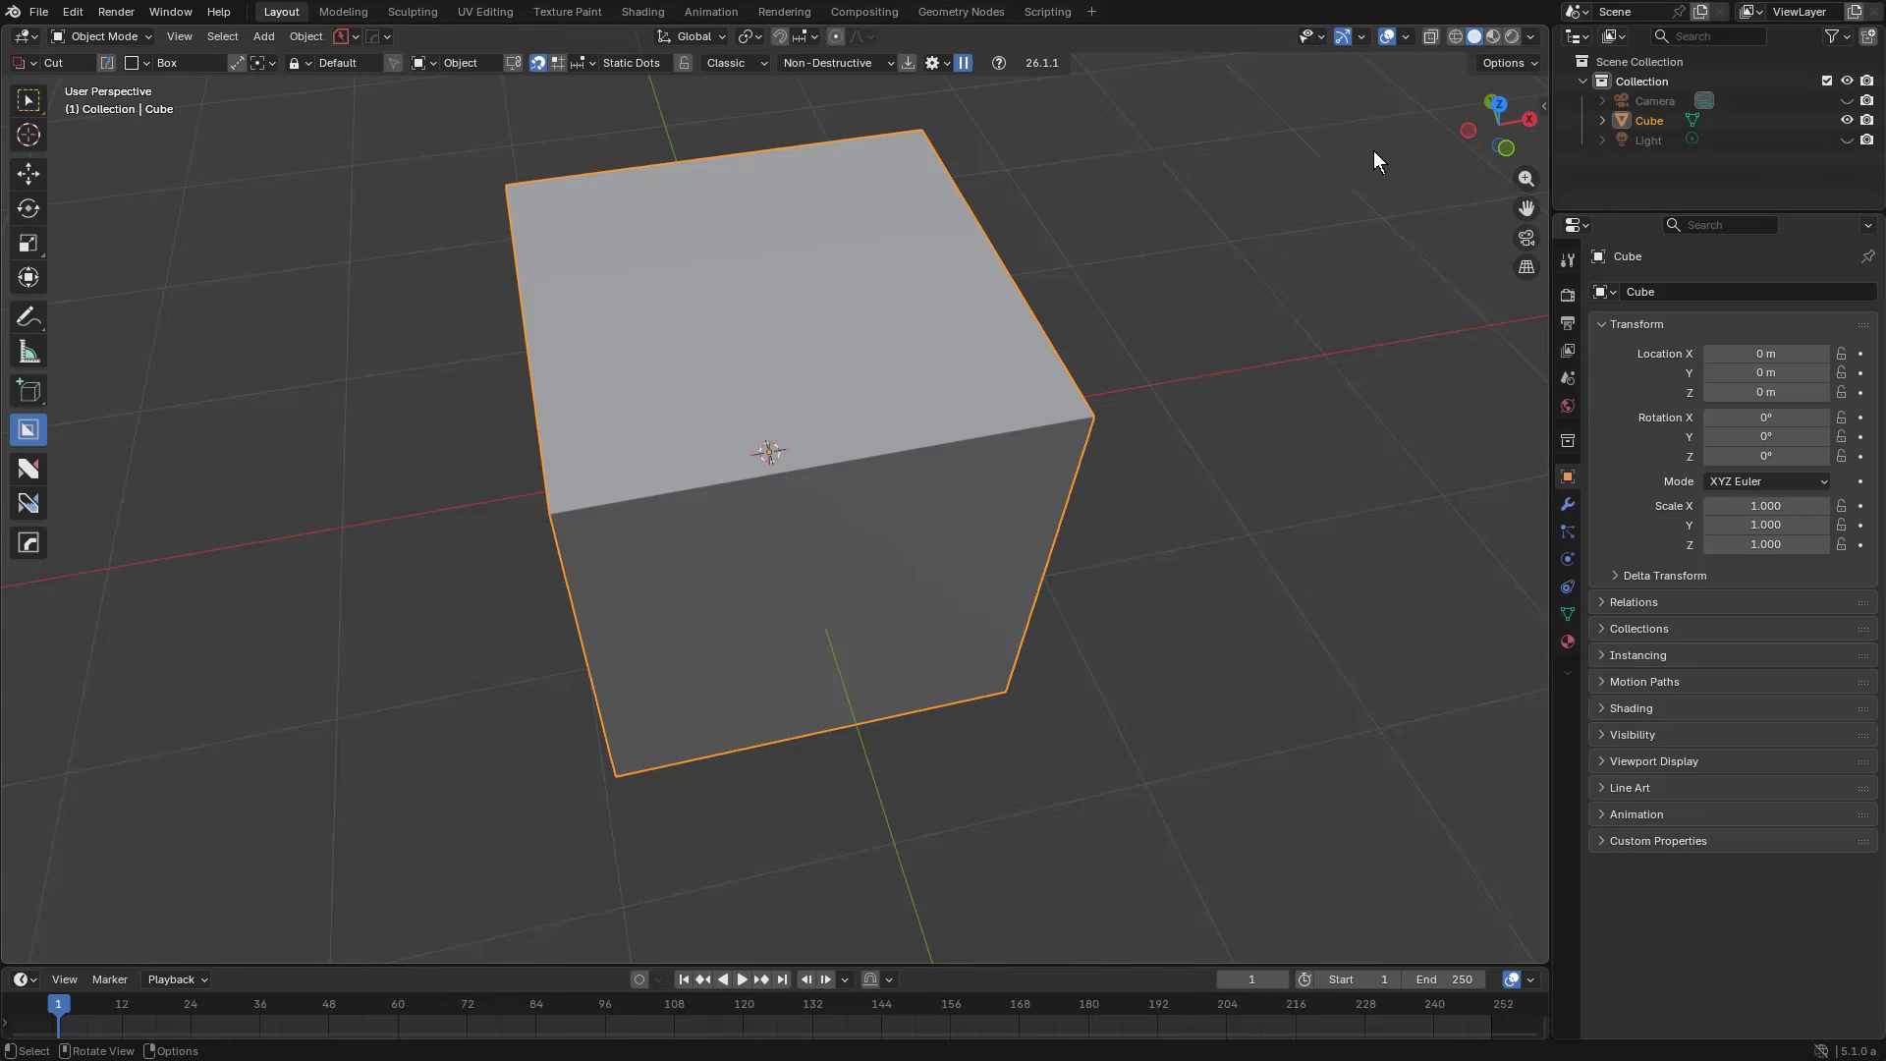
Step: Switch to the Geometry Nodes workspace and split off a widened Image Editor area between the spreadsheet and the 3D viewport
left_click(967, 14)
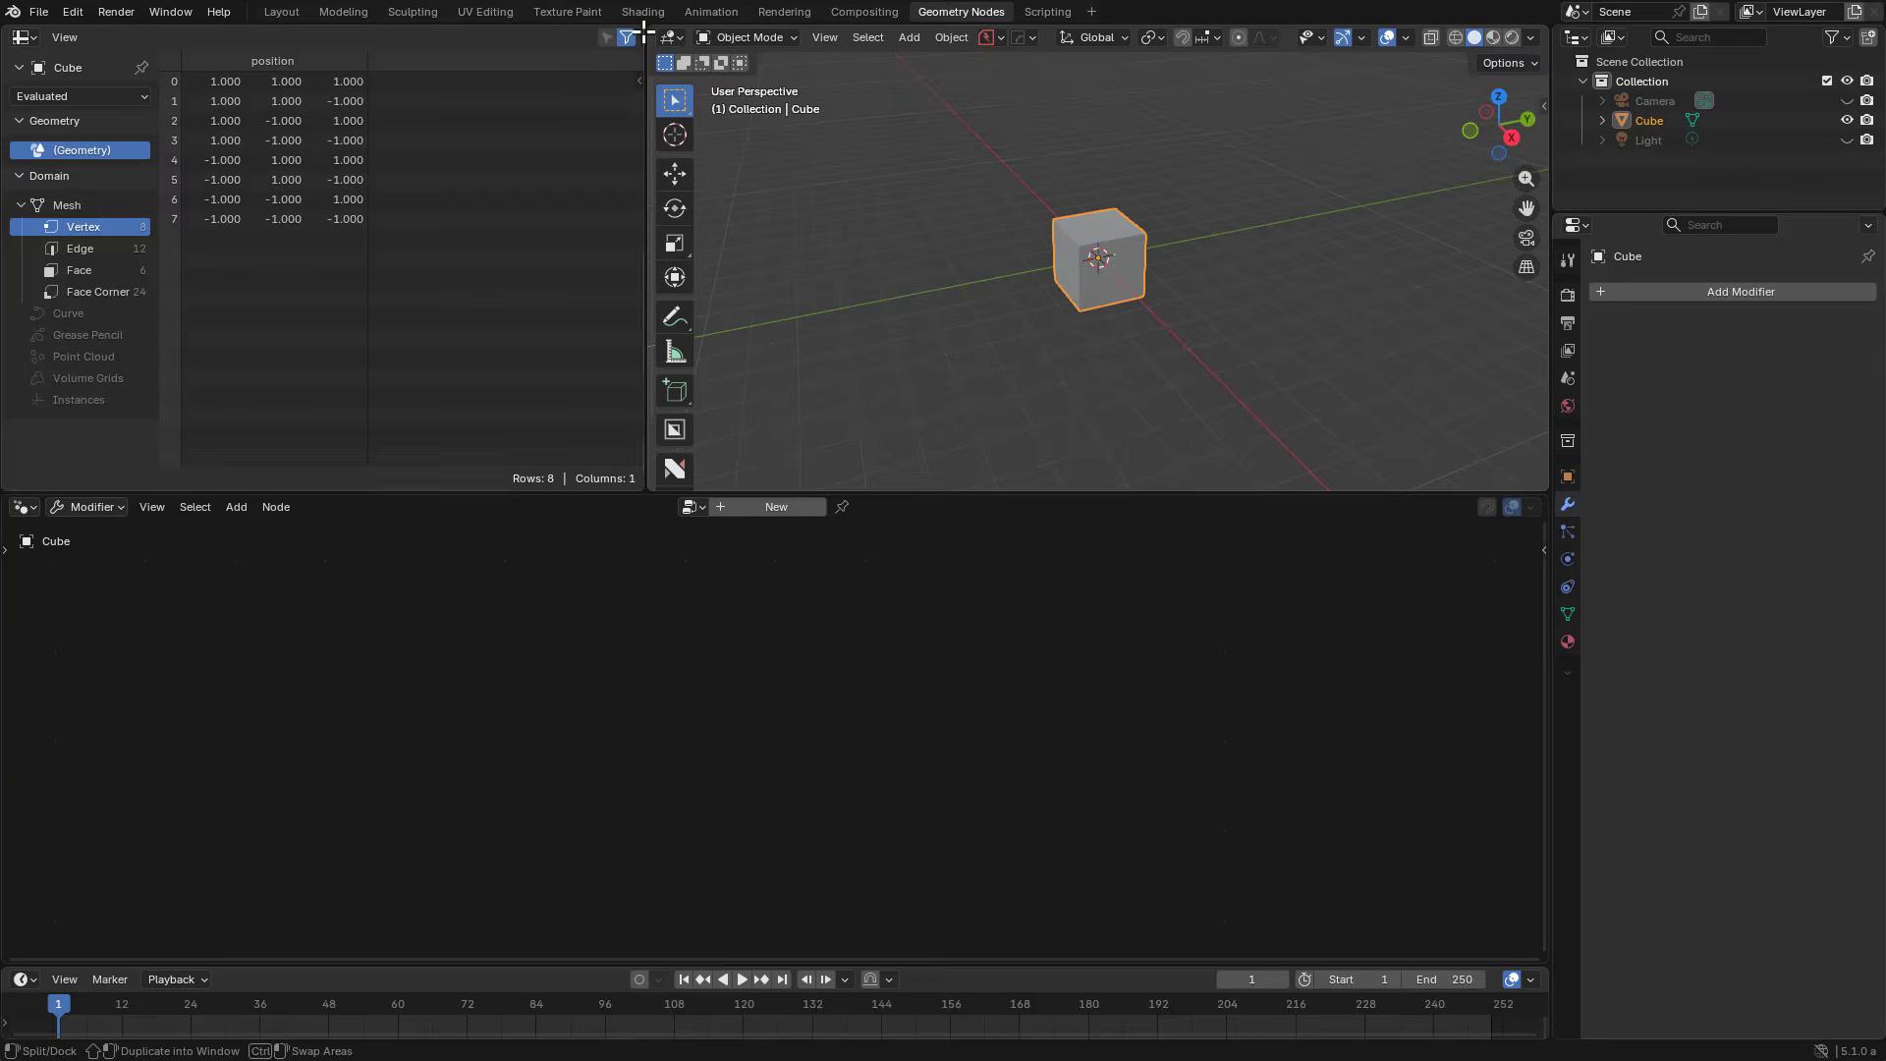
left_click_drag(643, 33, 338, 50)
left_click(362, 39)
left_click(401, 112)
left_click_drag(642, 169, 821, 169)
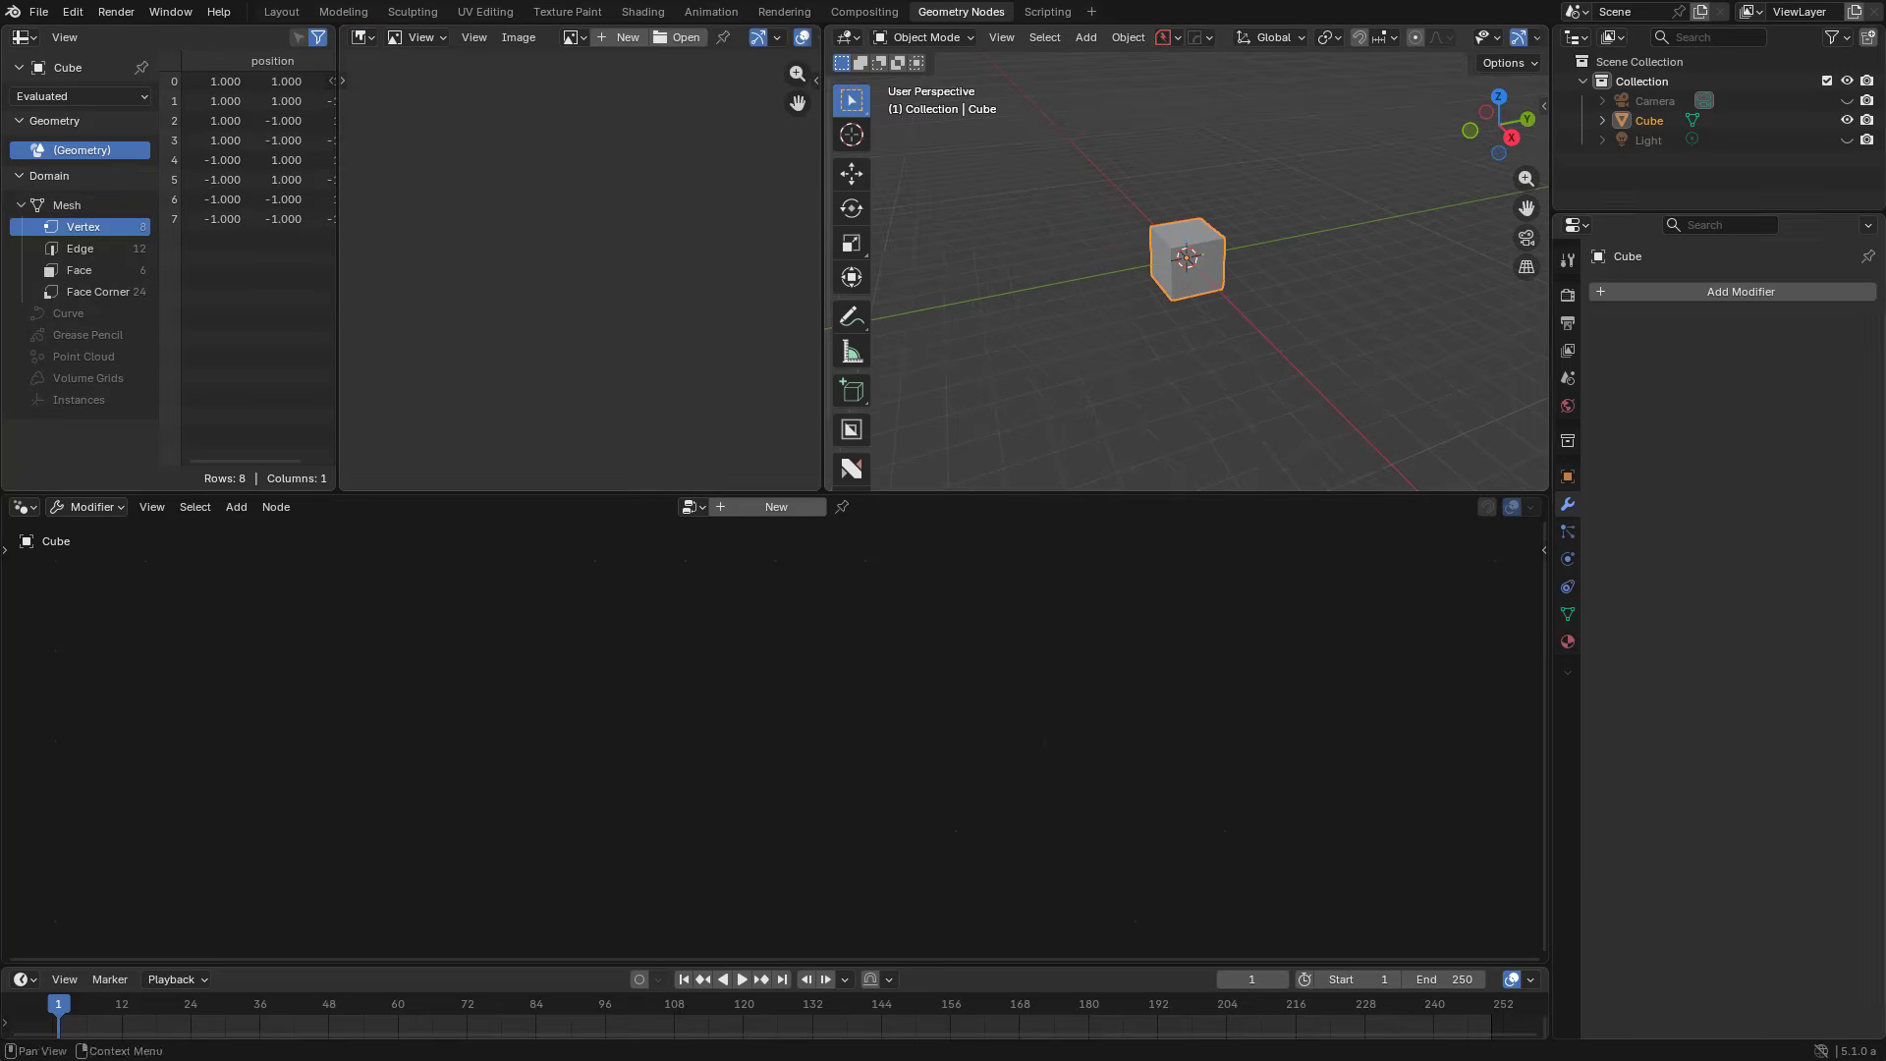
Step: Load the concentric dot reference image FoxitPhantomPDF_GfwYsv2oBn.png into the Image Editor
left_click_drag(1885, 270, 580, 270)
scroll(579, 270, "up", 2)
scroll(785, 40, "down", 3)
scroll(566, 247, "down", 1)
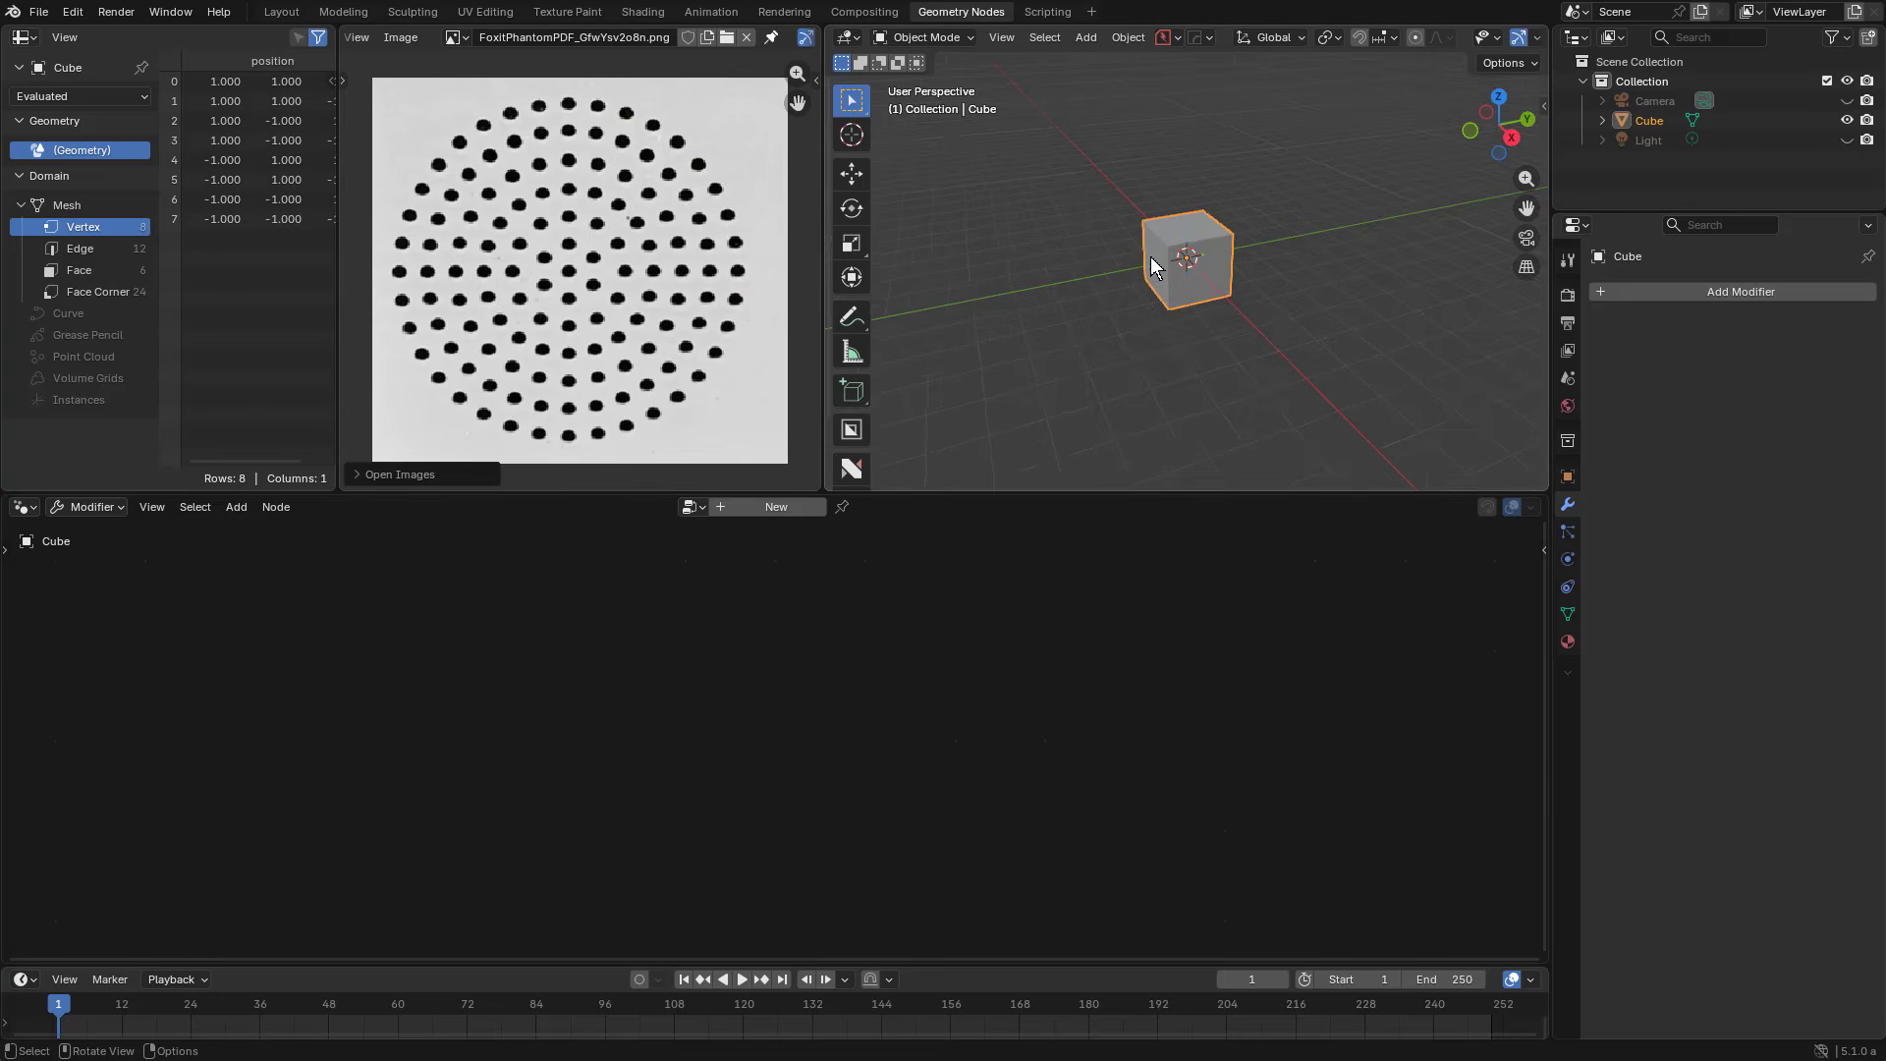
Step: Show the cube from the top and create a new Geometry Nodes tree for it with Group Input and Output spread apart
key("KP_7")
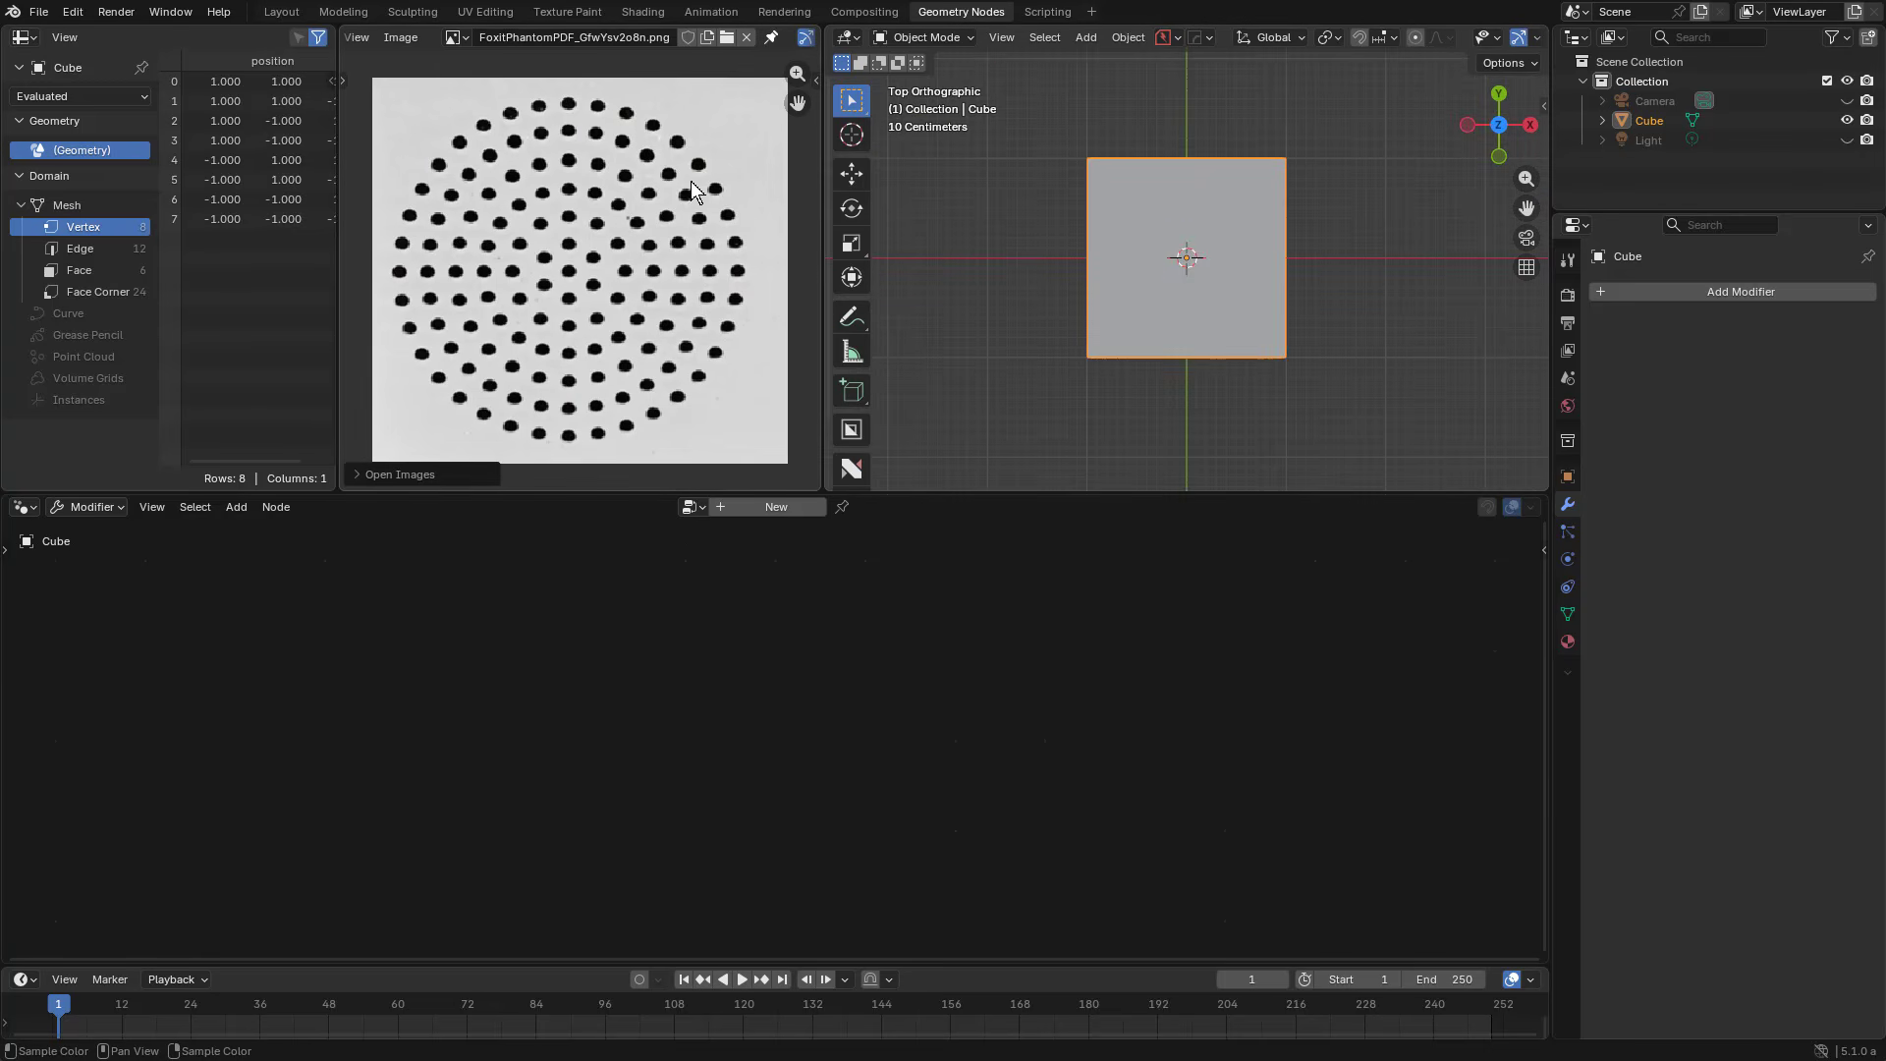
left_click(776, 506)
key("s")
left_click(520, 760)
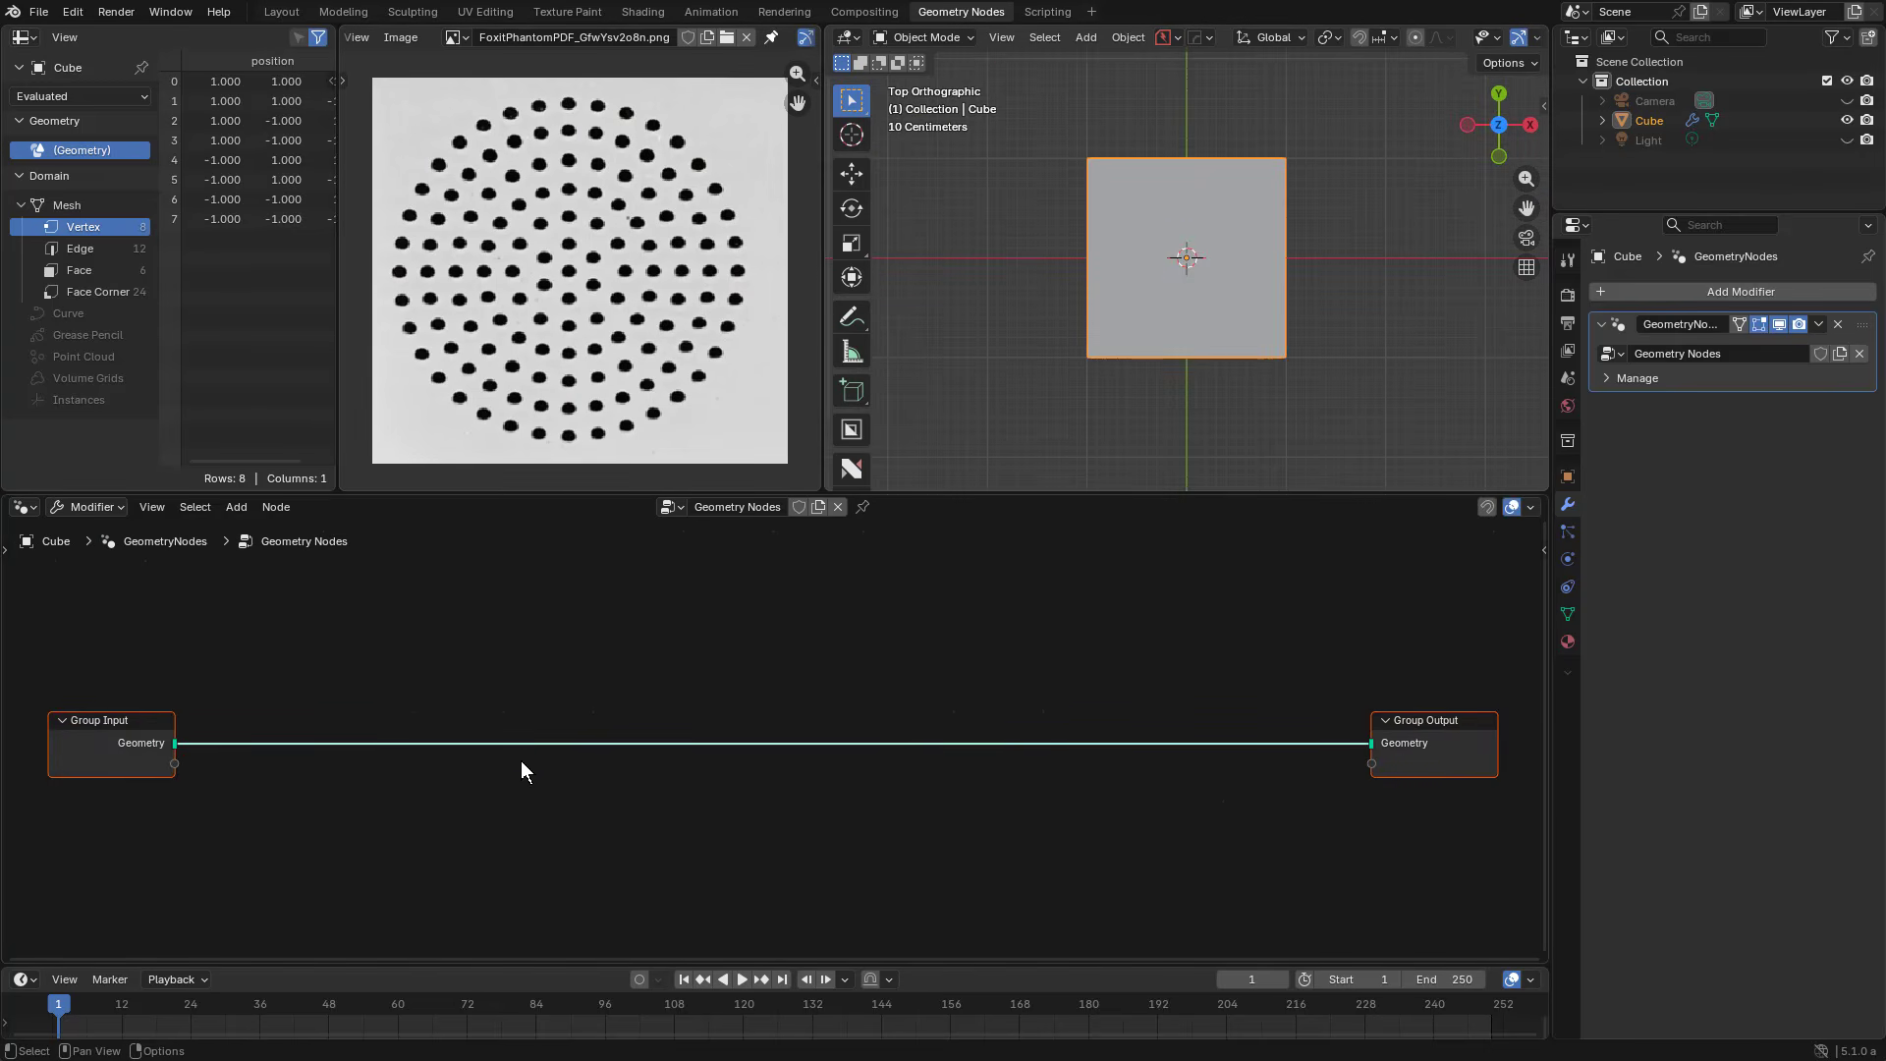
Step: Add a Repeat zone between Group Input and Group Output and spread its two ends apart
key("shift+a")
type("repeat")
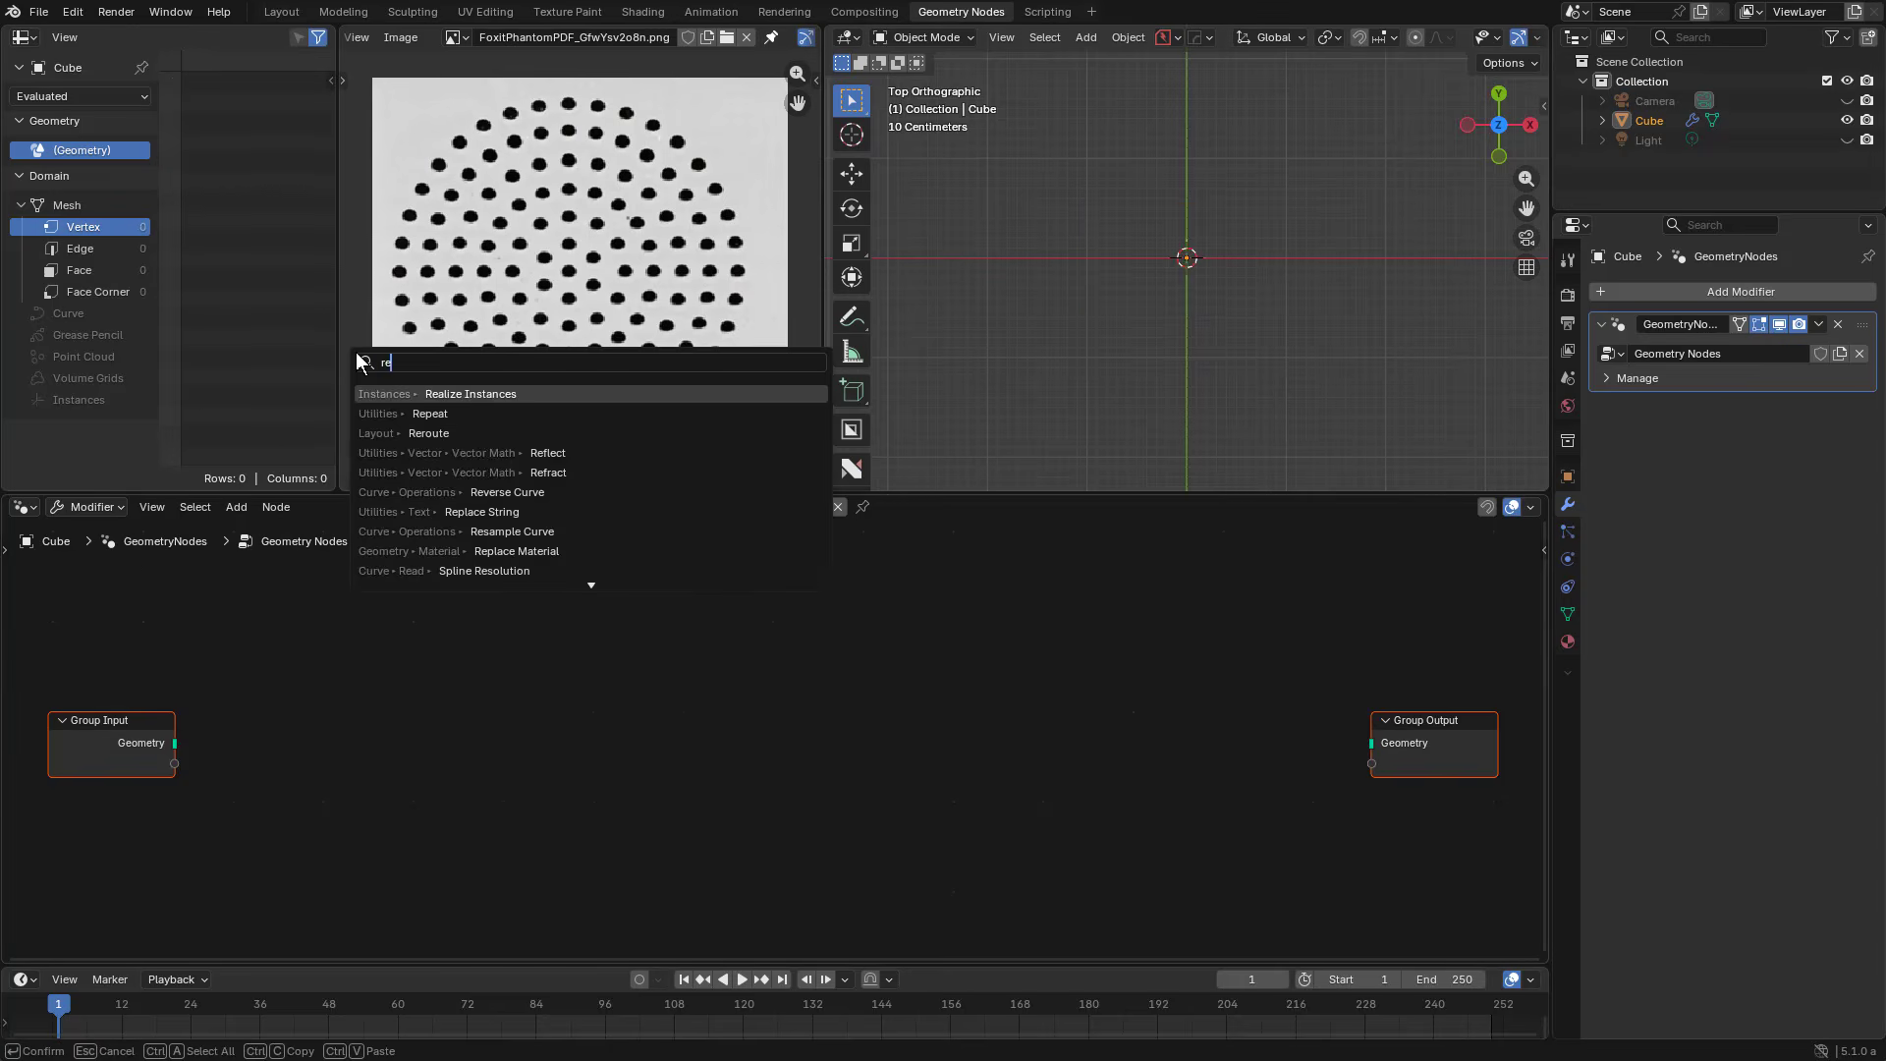
key("Return")
left_click(804, 711)
key("s")
left_click(1091, 735)
Step: Add a Mesh Circle node below the Repeat zone's geometry link
key("shift+a")
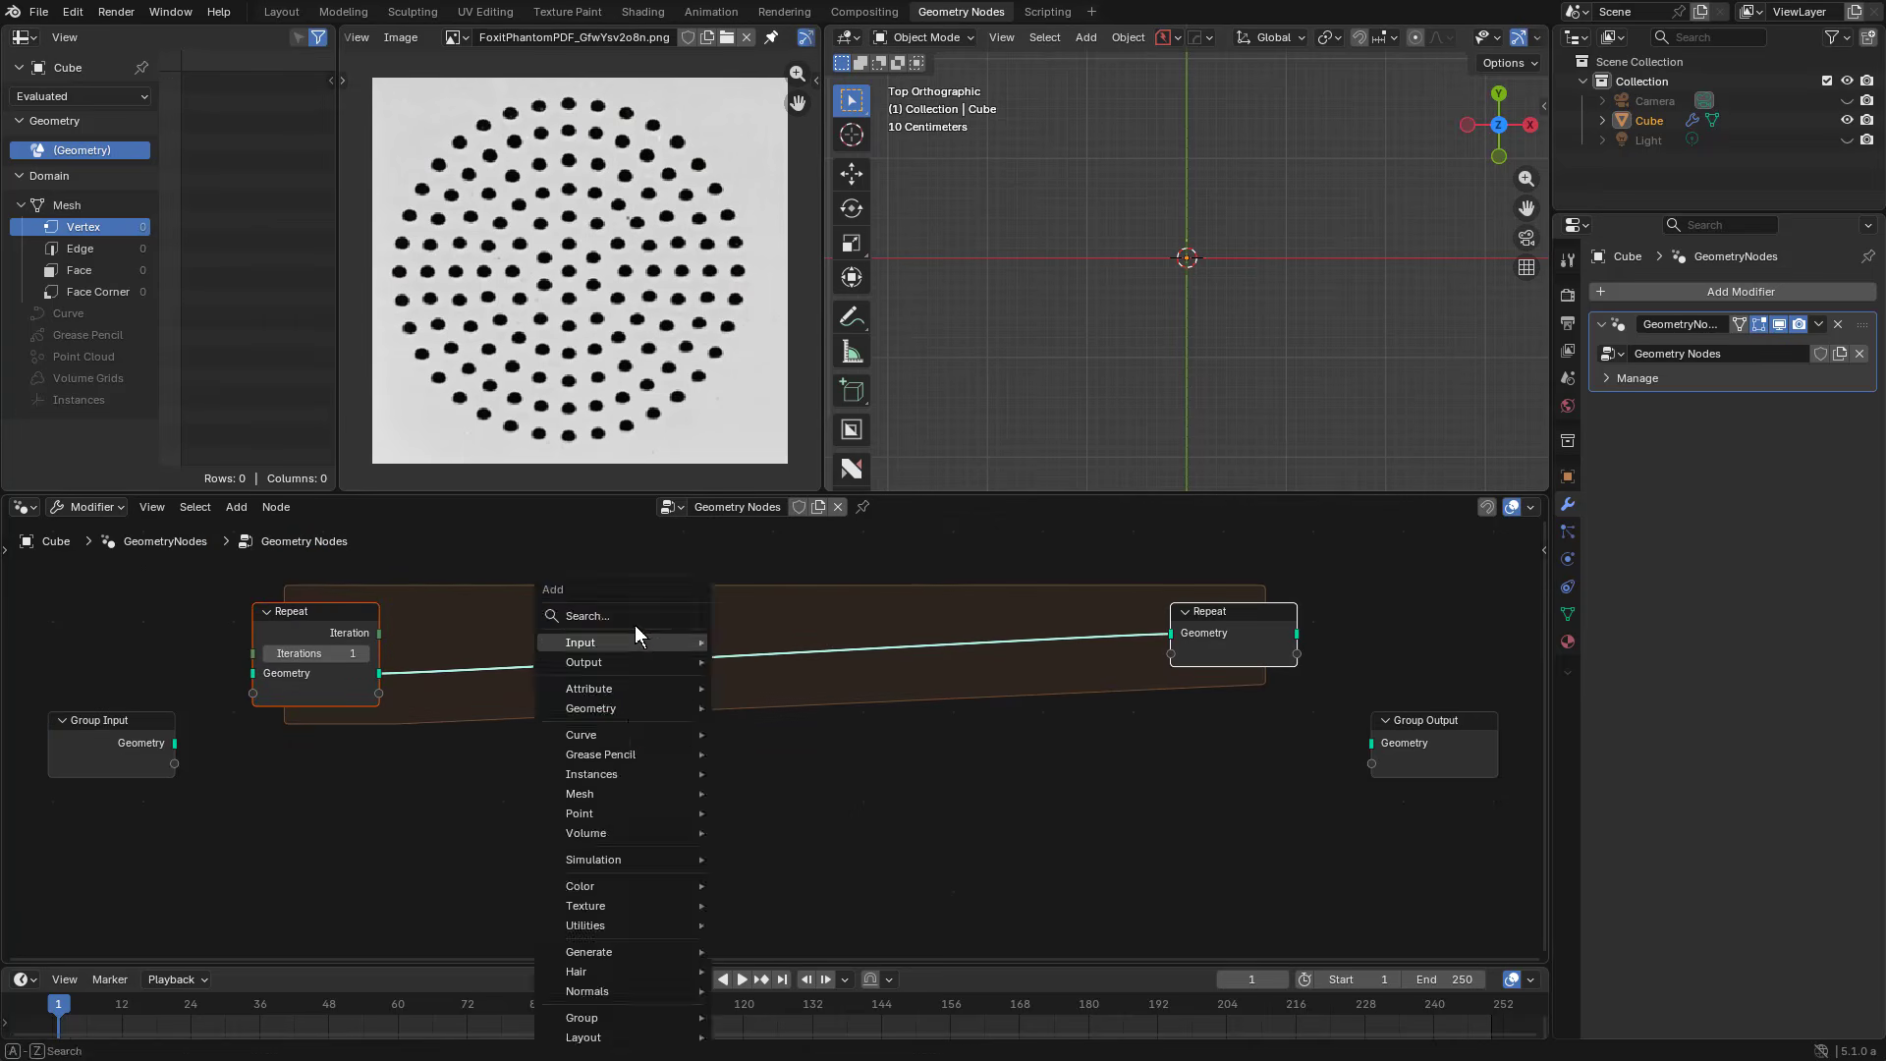
type("mesh circ")
key("Return")
left_click(754, 746)
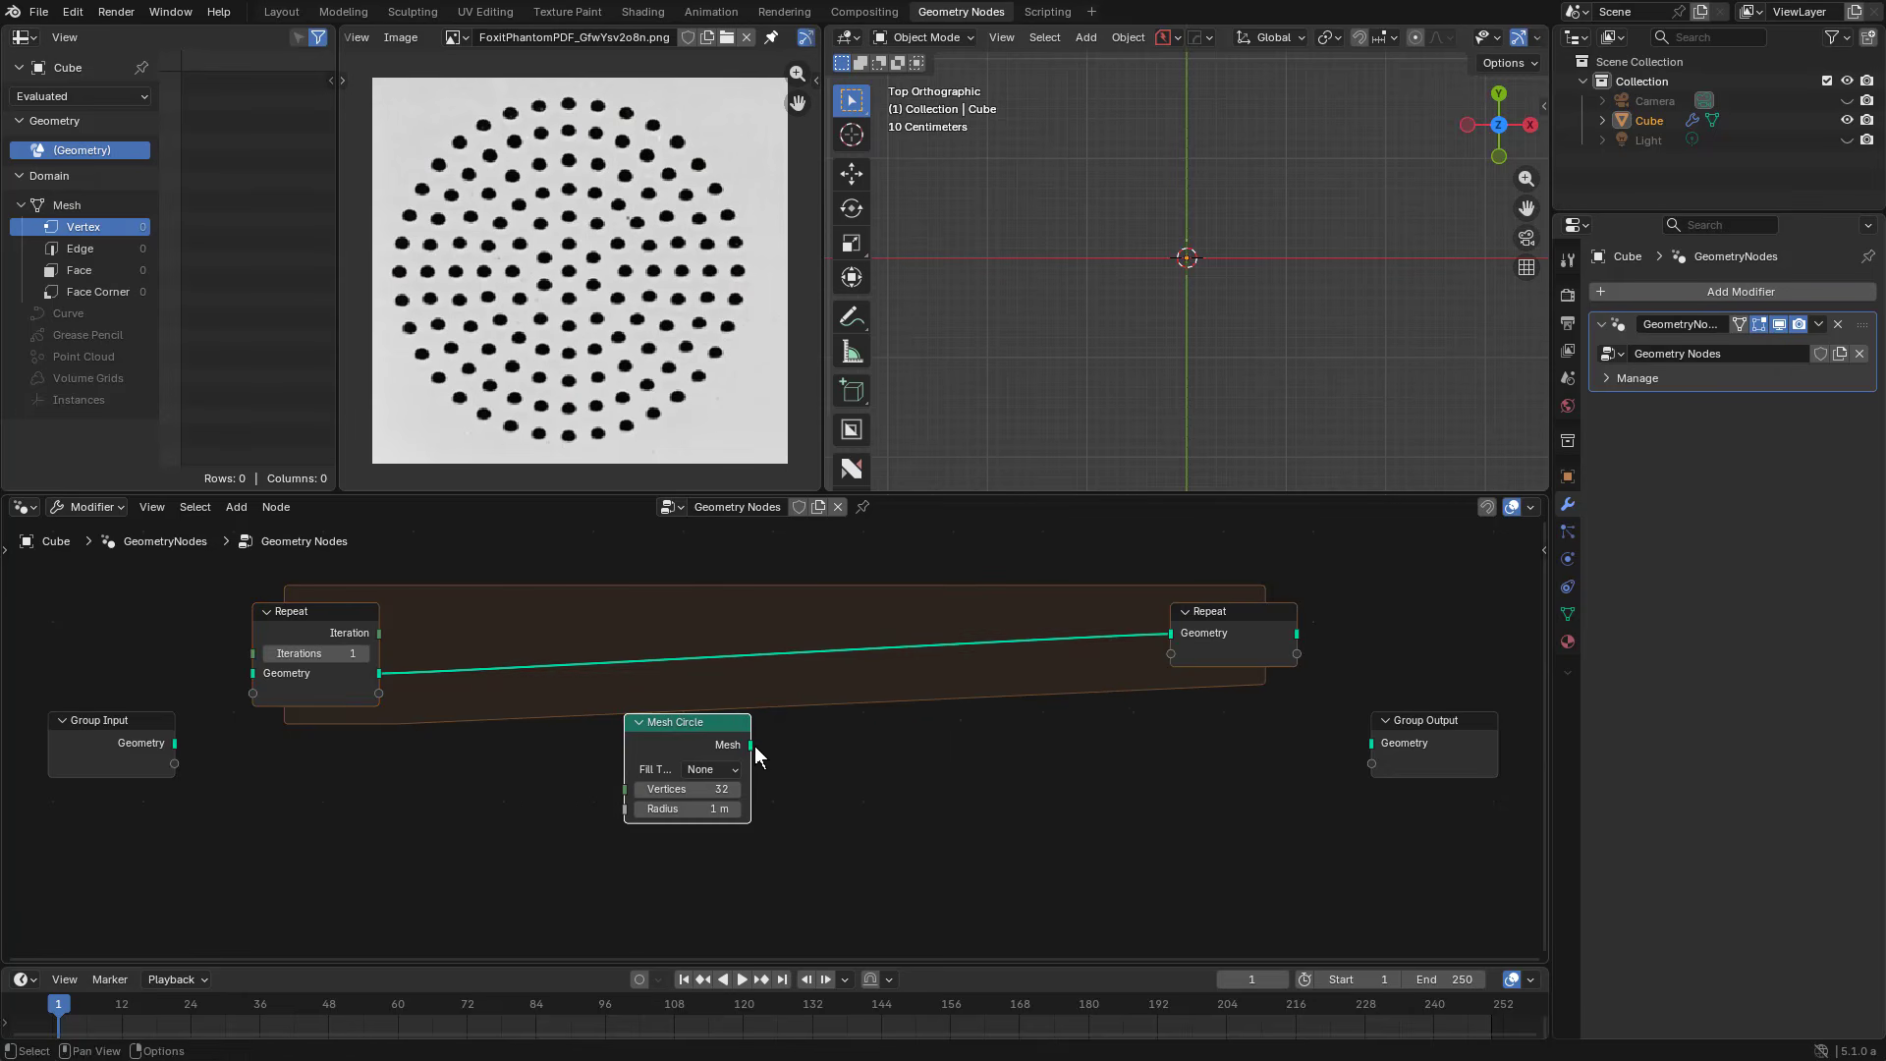
left_click_drag(752, 745, 971, 781)
Step: Insert a Join Geometry node in the Repeat zone, cut its incoming link and feed it the Mesh Circle
key("shift+a")
type("join")
key("Return")
left_click(893, 636)
right_click_drag(811, 648, 786, 691, "ctrl")
left_click_drag(750, 745, 890, 666)
Step: Drive the Mesh Circle's radius from the Repeat iteration through a Math node set to Multiply by 0.5
left_click_drag(379, 633, 627, 808)
key("shift+a")
type("math")
key("Return")
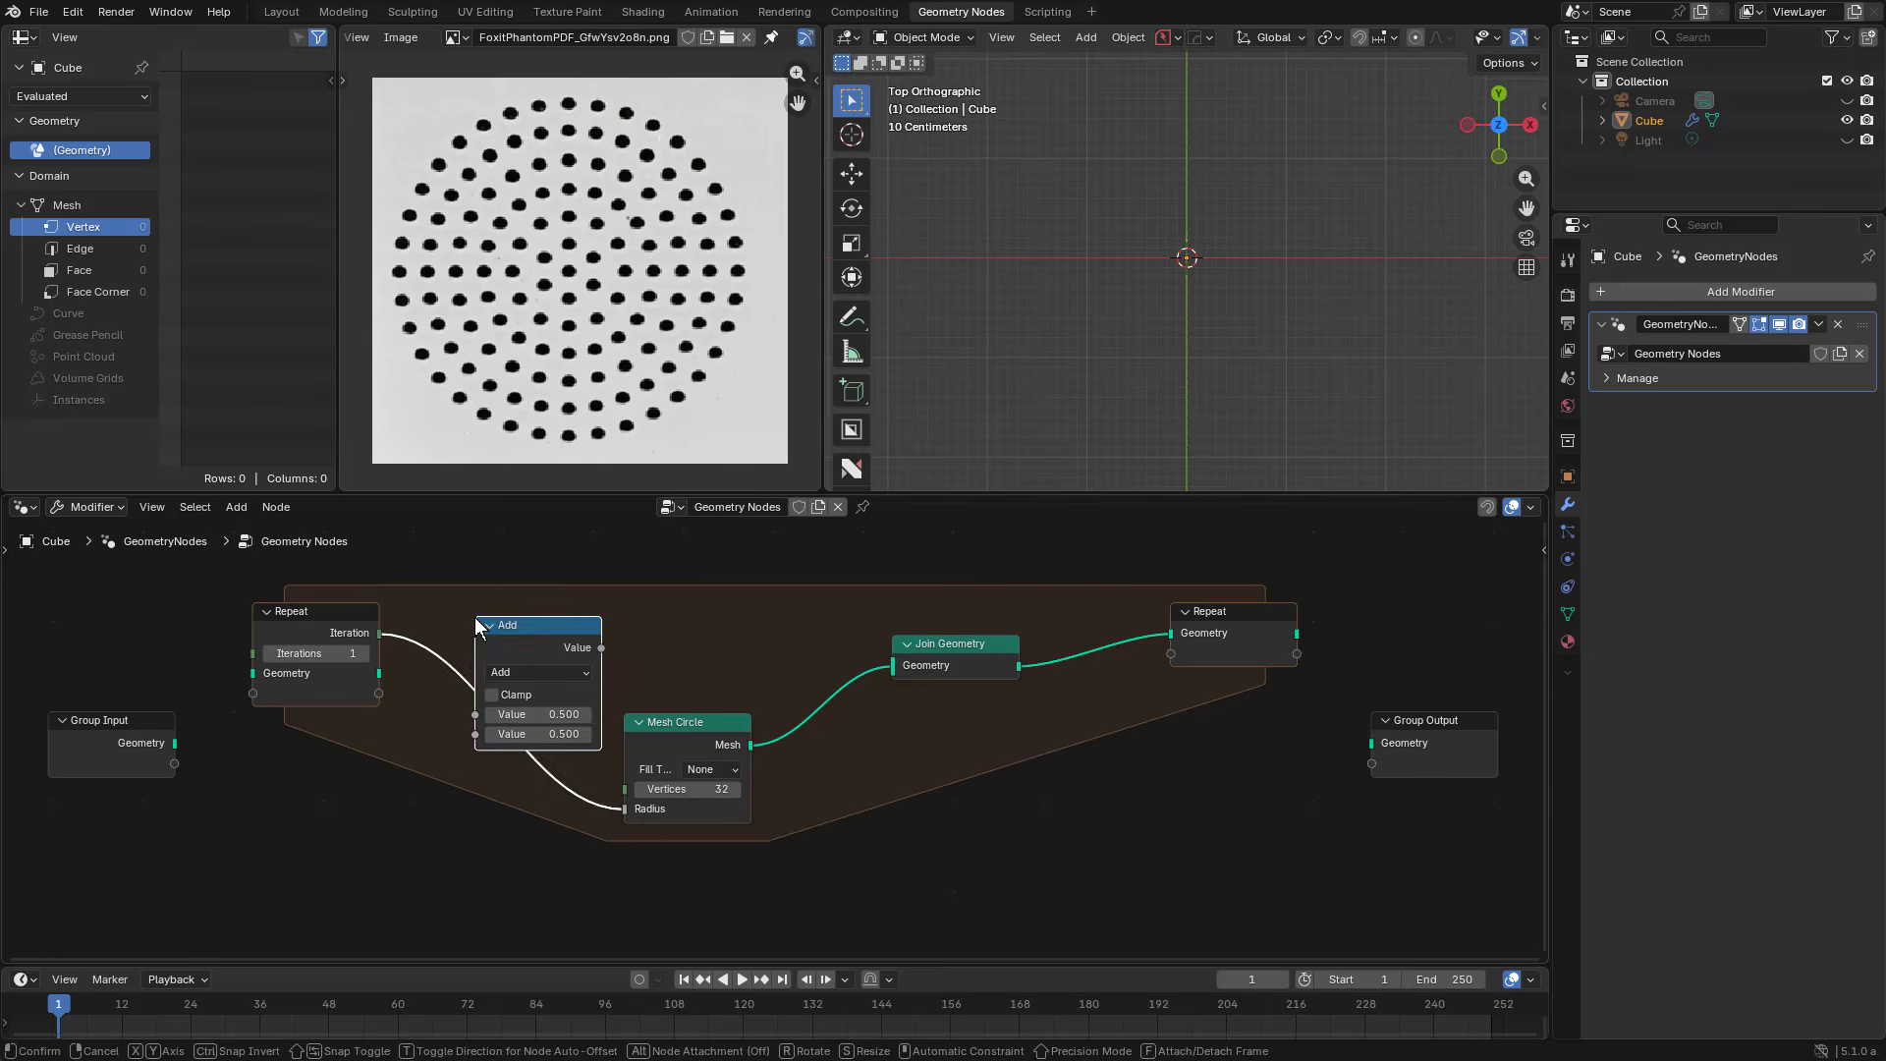
left_click(451, 746)
left_click(491, 802)
left_click(472, 615)
Step: Preview the Repeat zone's output in a Viewer, set Iterations to 4 and link the zone's incoming geometry to Join Geometry
left_click(1269, 629, "ctrl+shift")
scroll(793, 734, "up", 1)
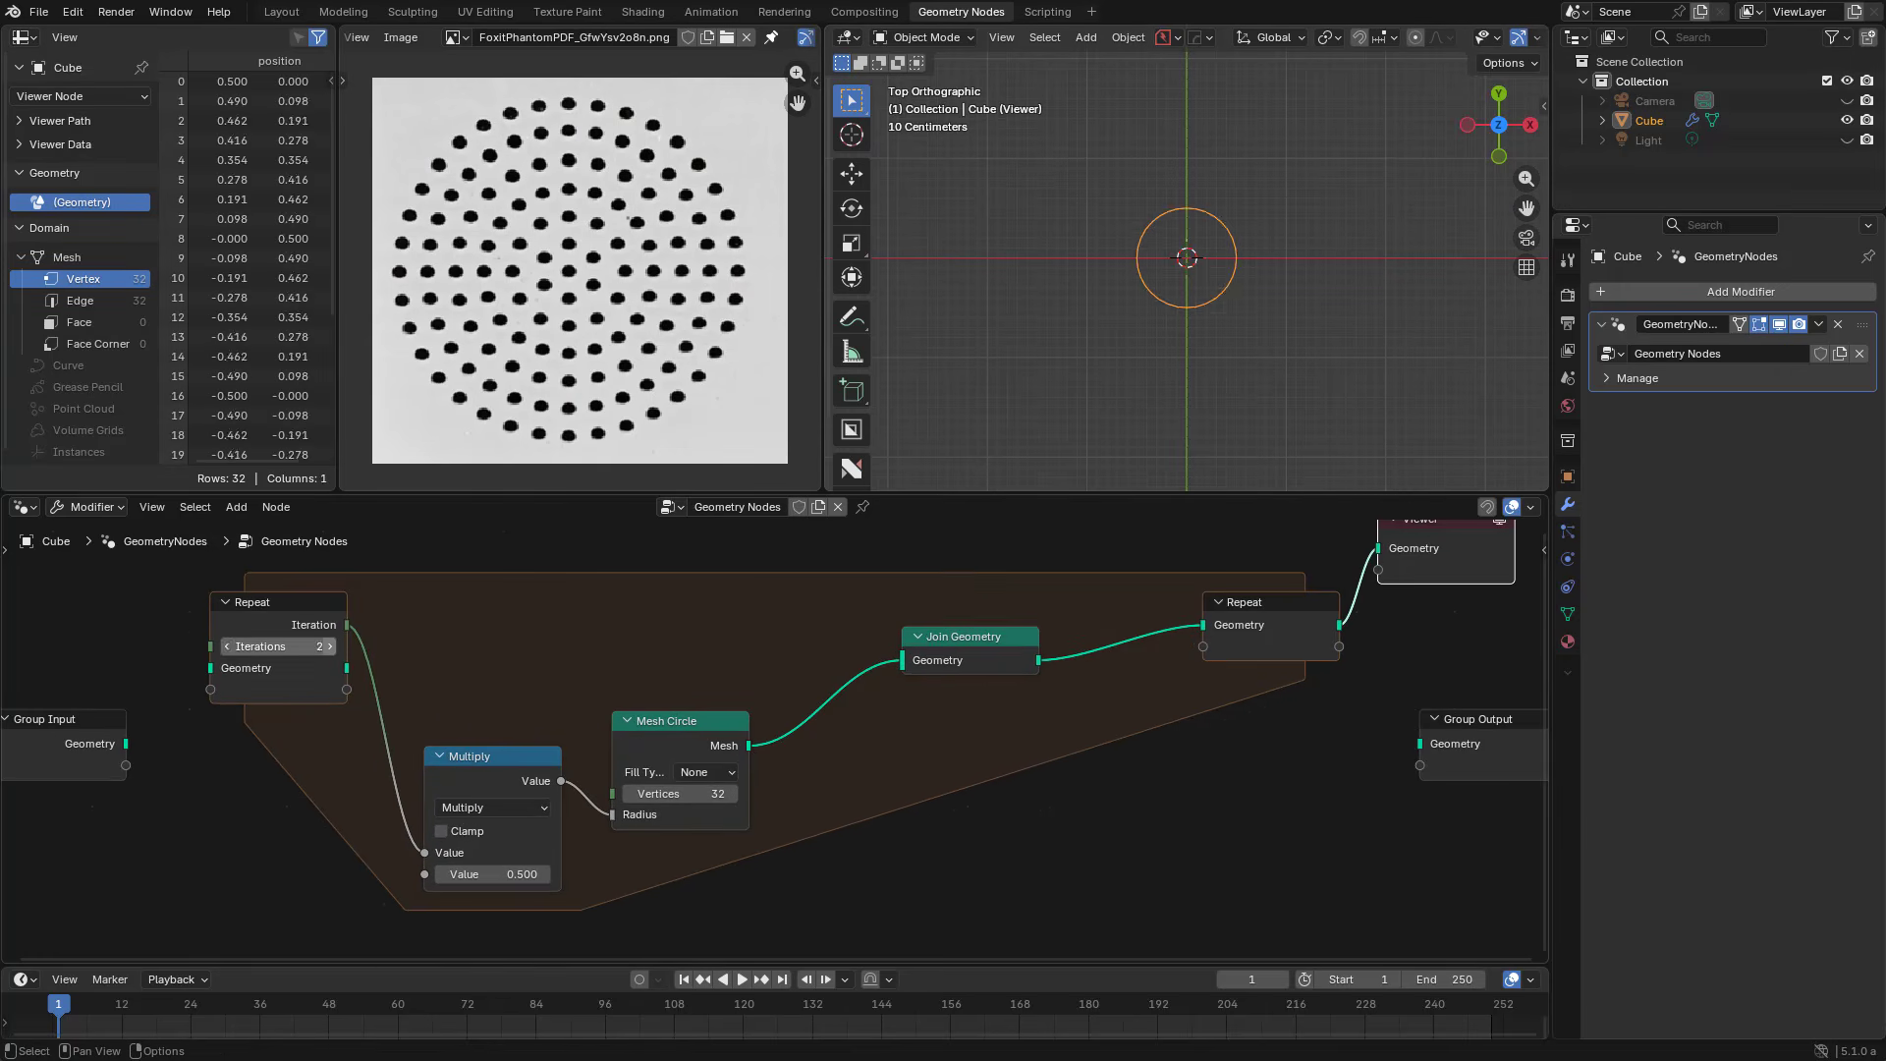
left_click_drag(280, 646, 902, 661)
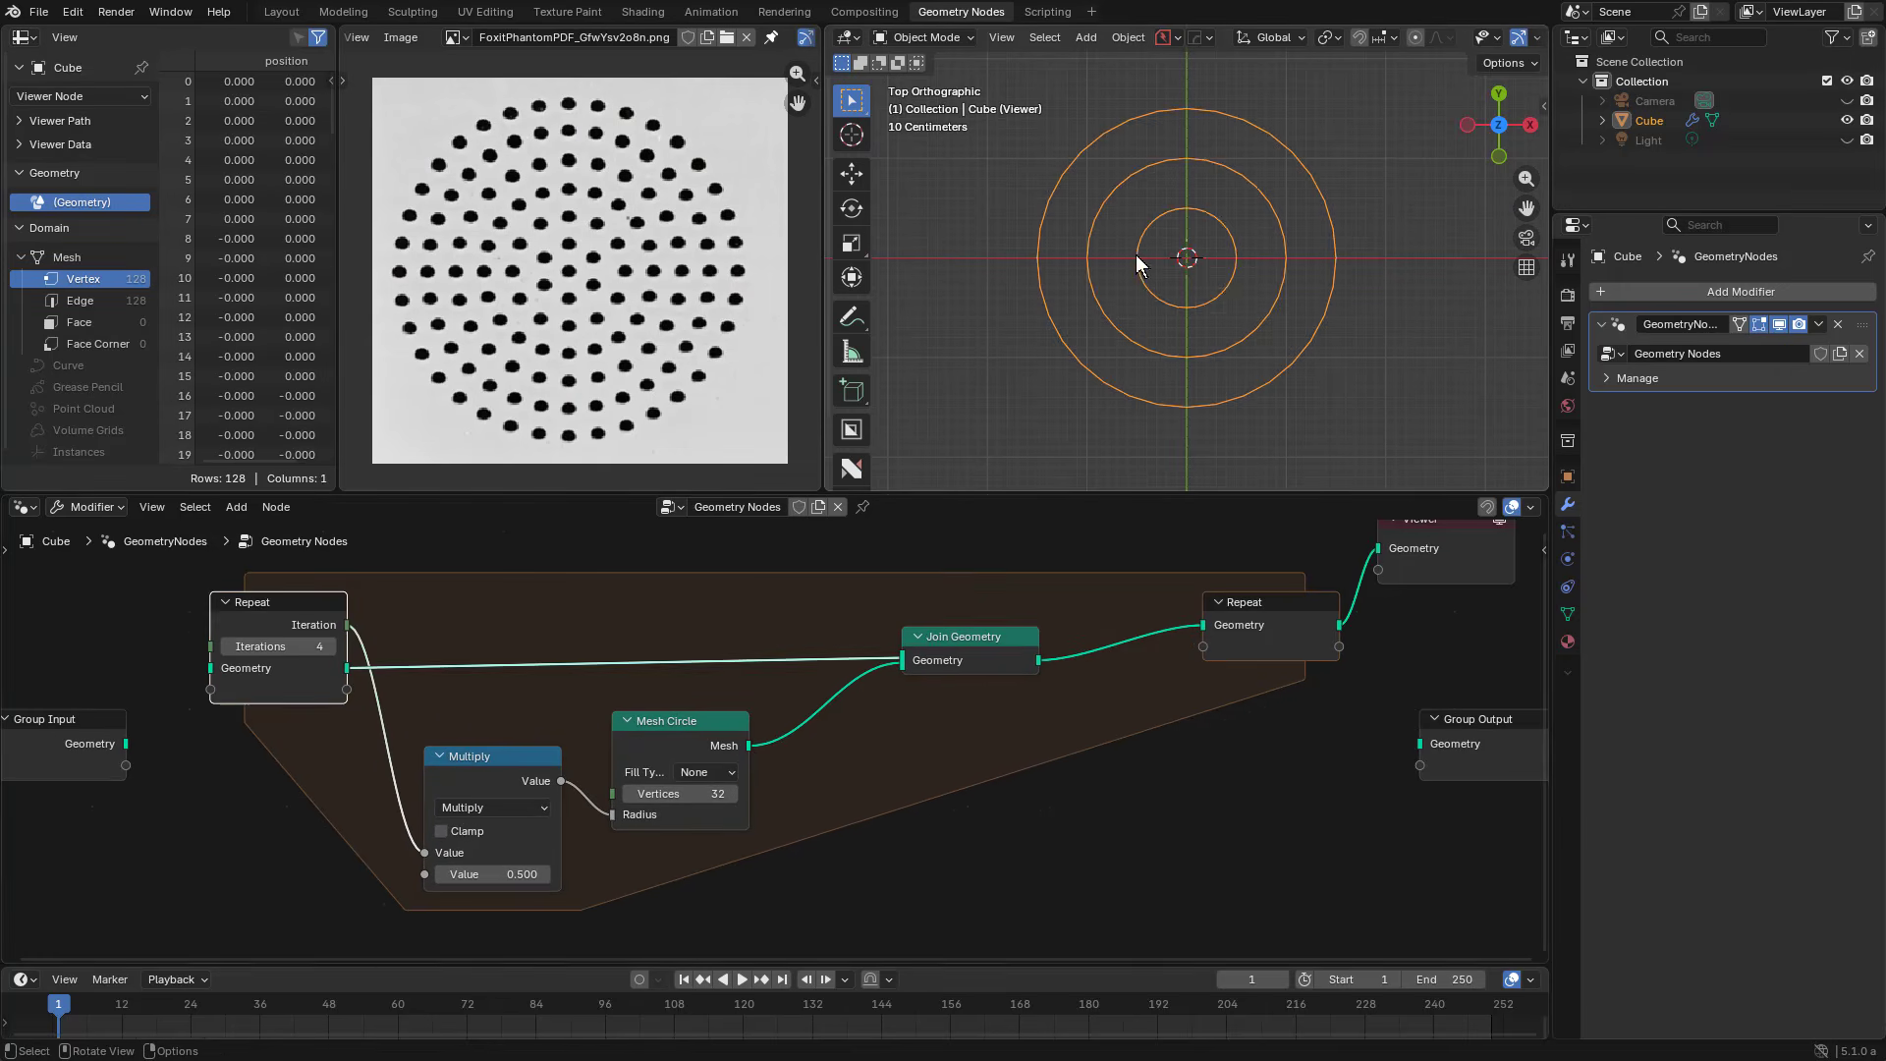
Step: Set the Mesh Circle's vertices to 34
left_click(705, 798)
type("34")
key("Return")
Step: Try to drive the Mesh Circle's vertices from the iteration through a duplicated Multiply node set to 6.8
middle_click_drag(560, 763, 747, 718)
left_click_drag(883, 684, 888, 695)
left_click_drag(535, 580, 805, 759)
left_click_drag(688, 728, 681, 824)
key("shift+a")
key("shift+d")
left_click(687, 704)
left_click_drag(688, 704, 708, 706)
left_click_drag(691, 763, 749, 764)
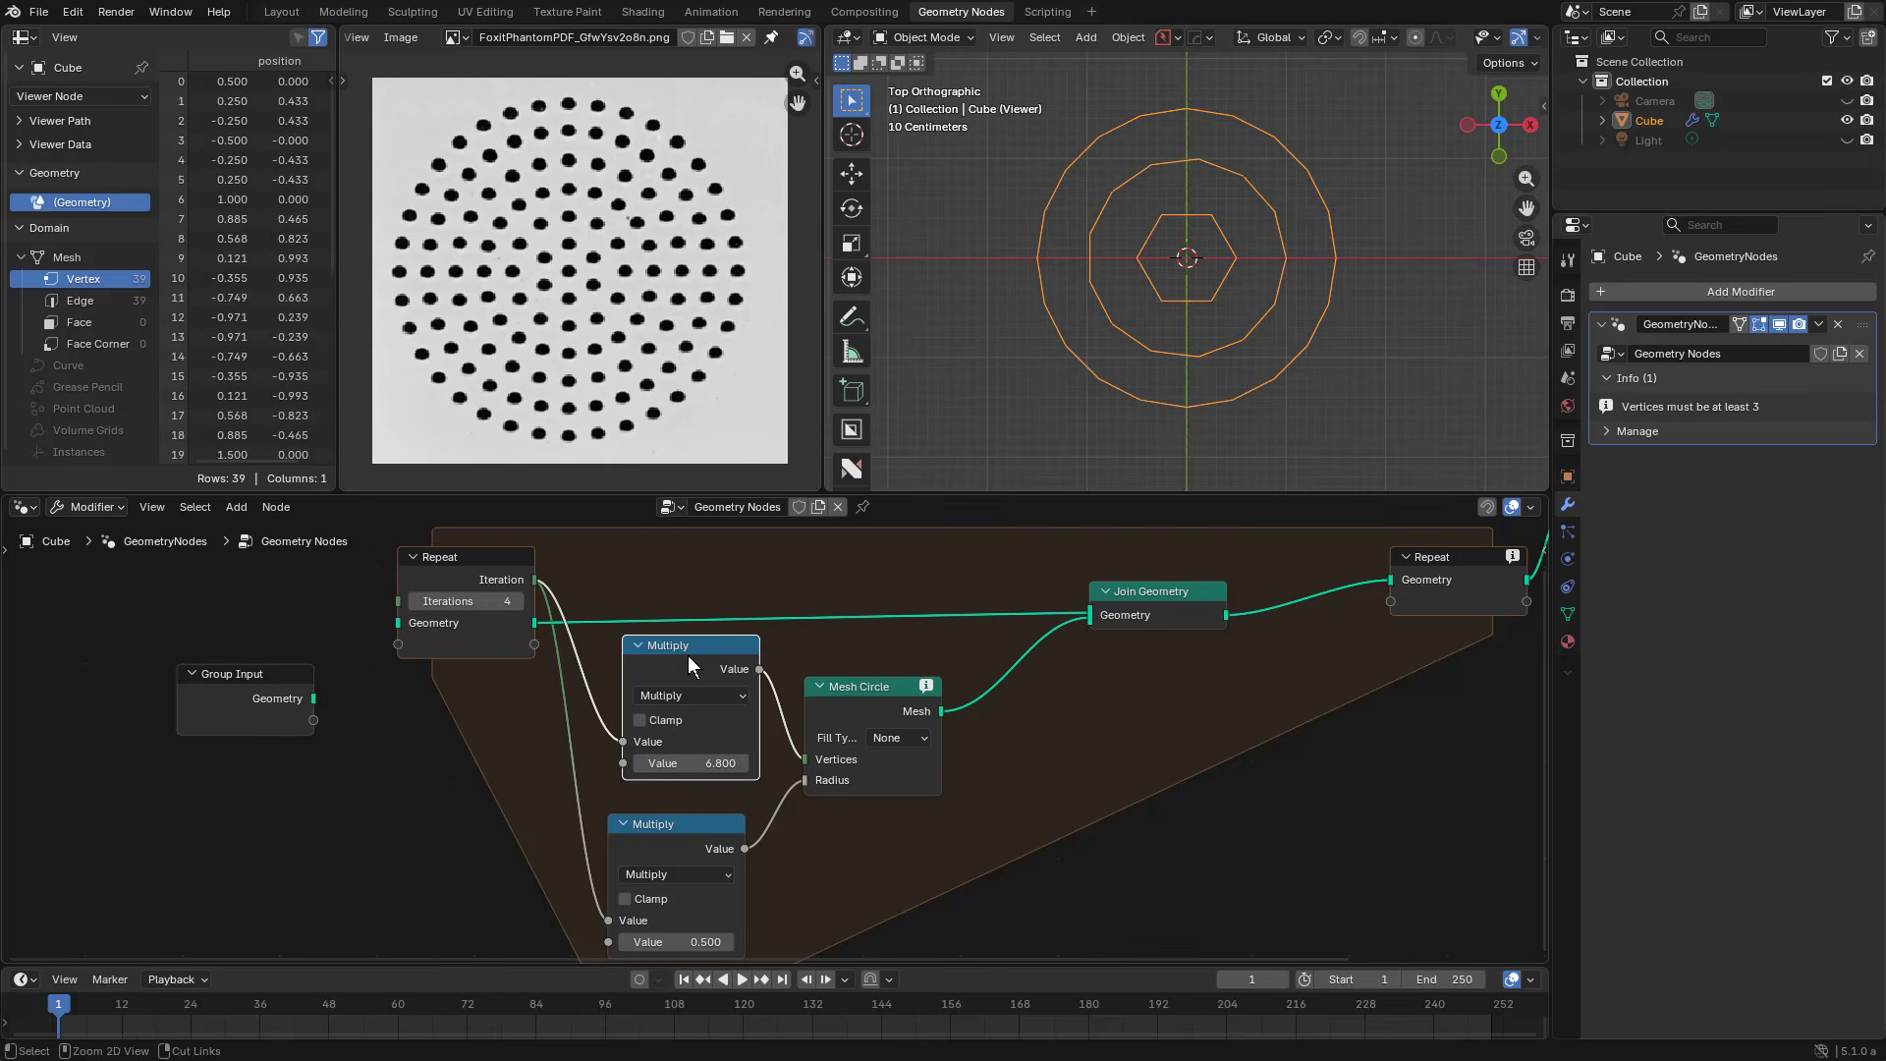
key("x")
Step: Add an Integer repeat item named "value" to the Repeat zone
key("Home")
key("n")
left_click(1504, 728)
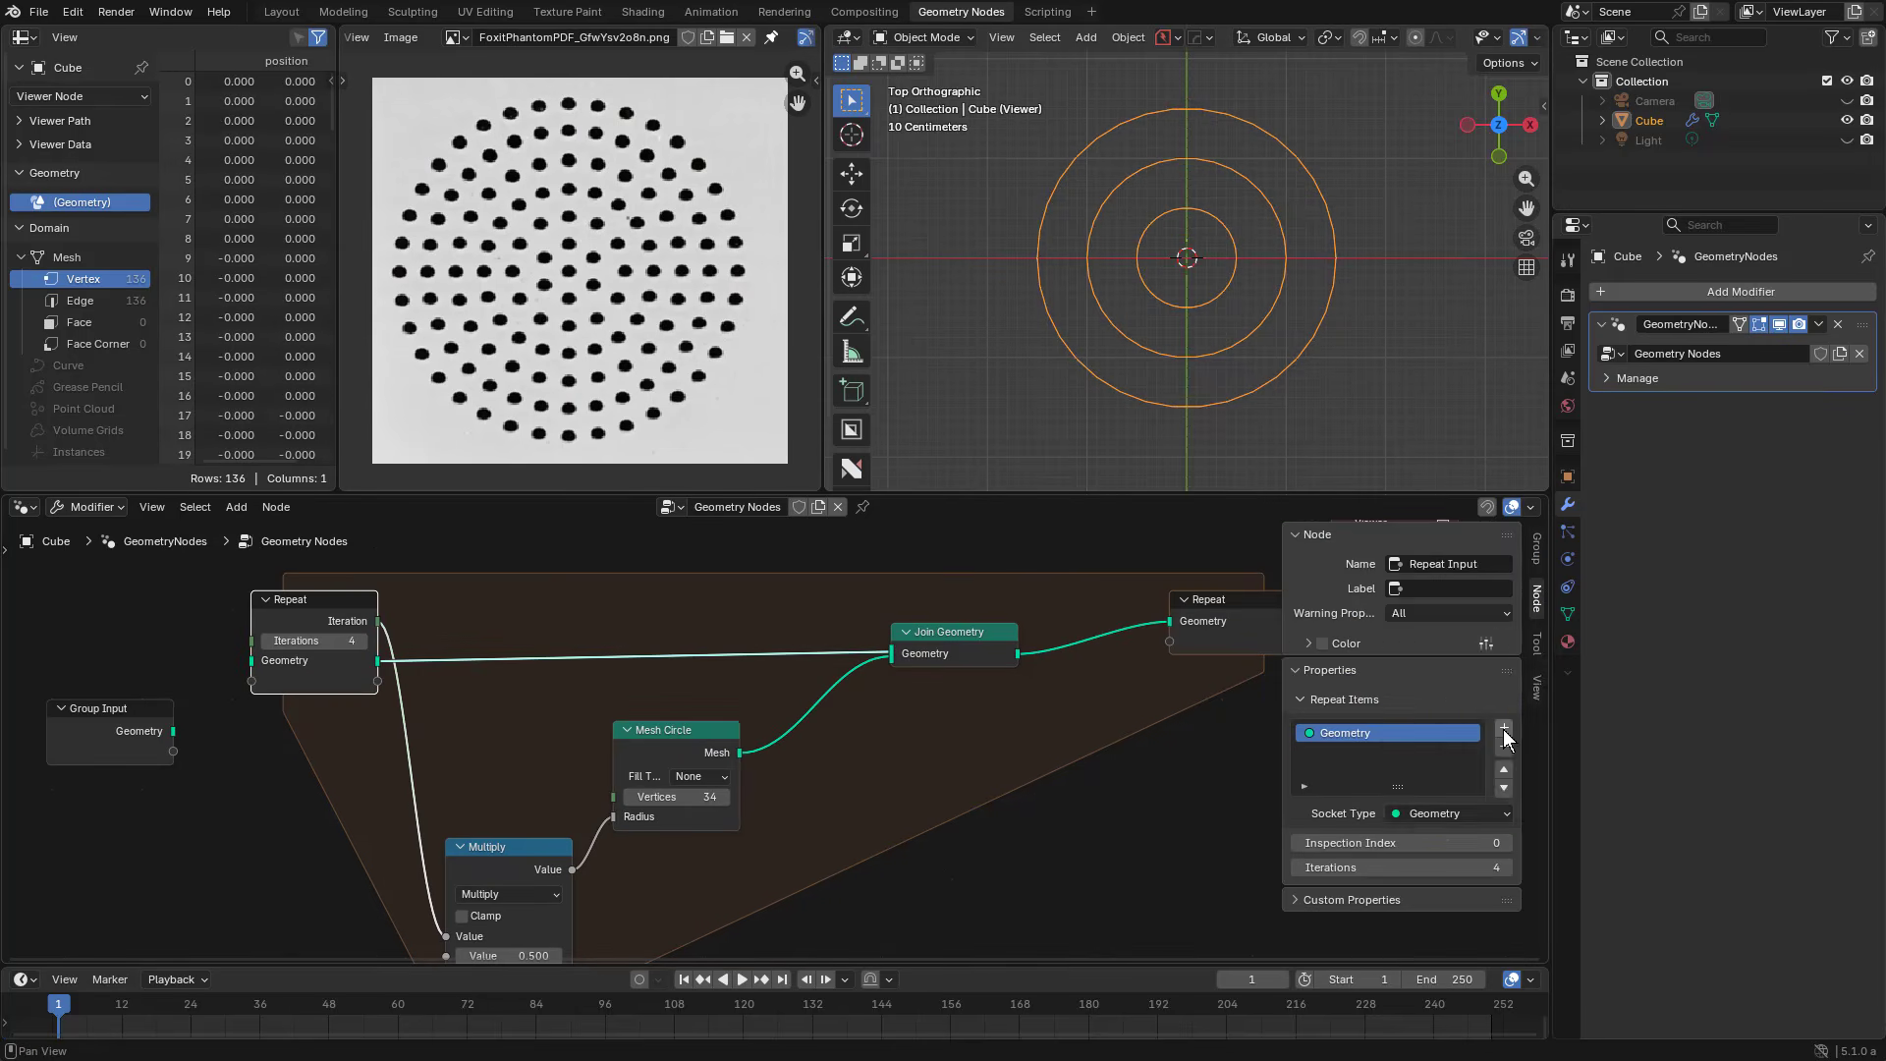
left_click(1452, 814)
left_click(1446, 489)
double_click(1364, 757)
type("value")
key("Return")
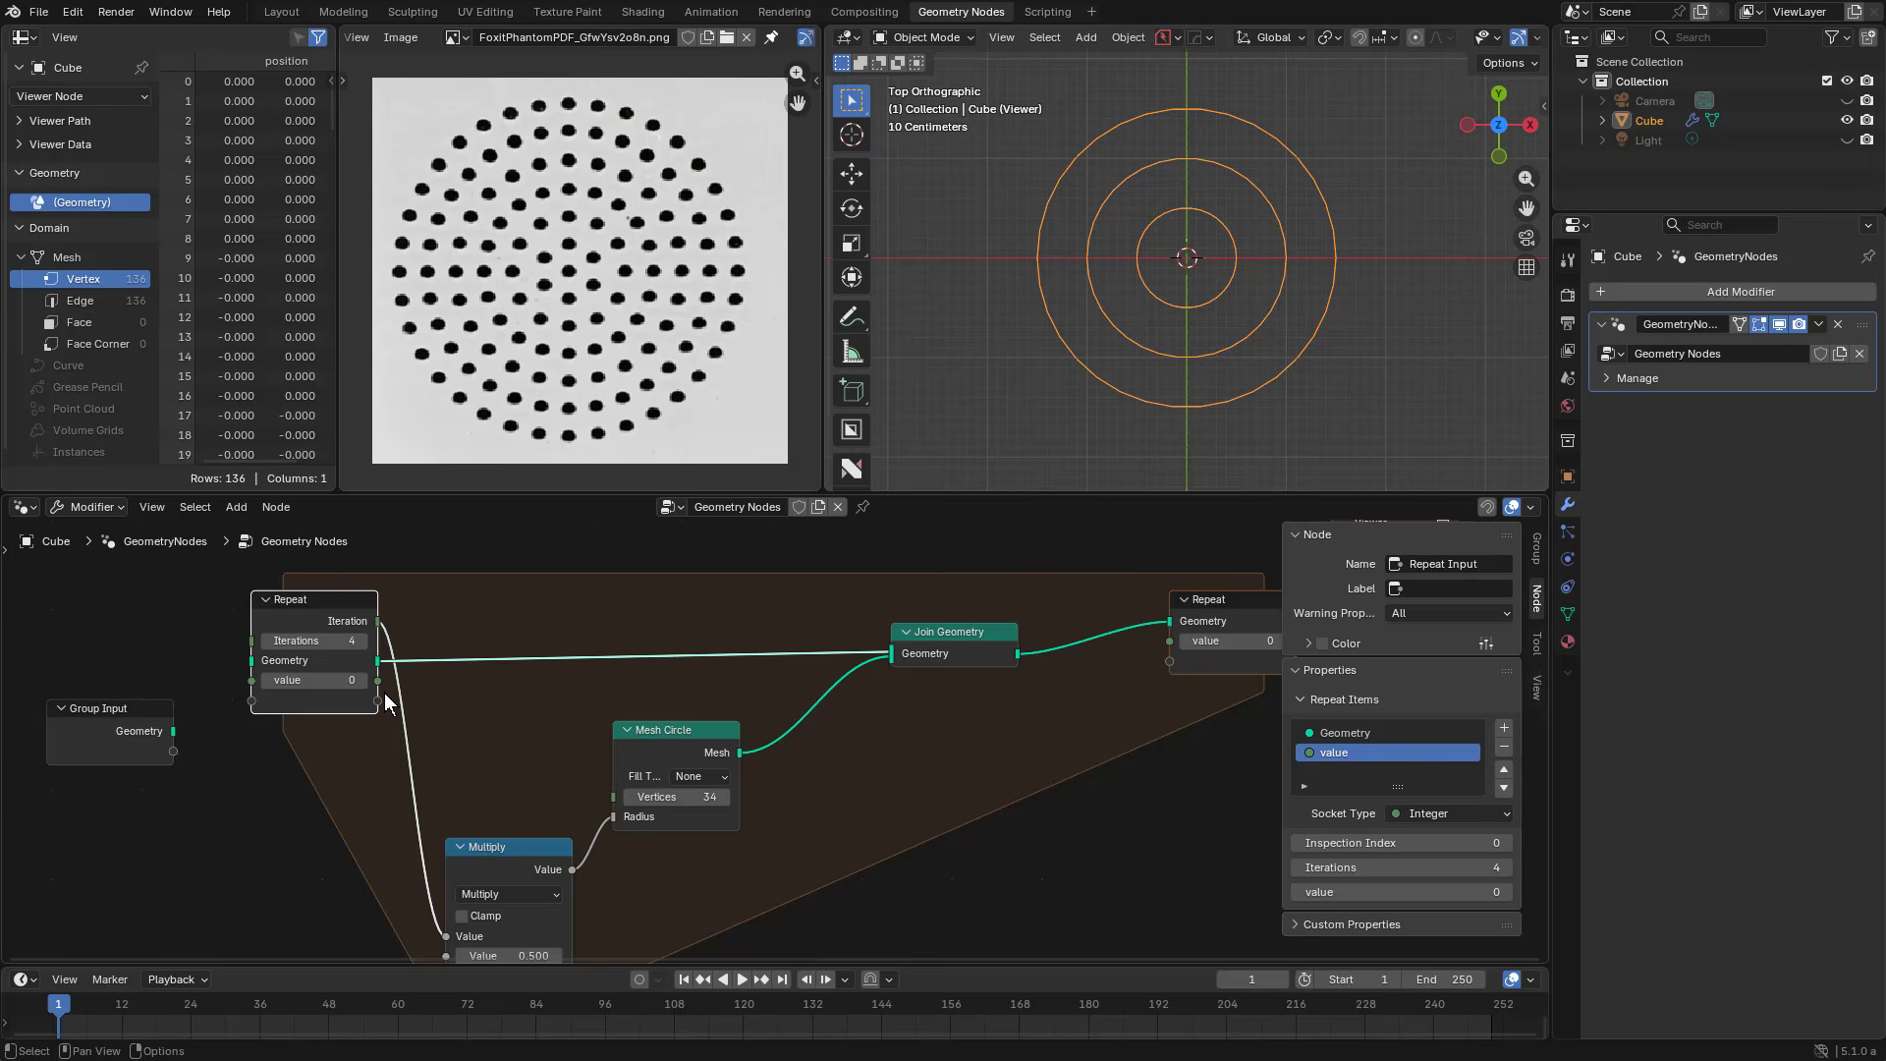
left_click_drag(377, 680, 933, 778)
left_click(1017, 884)
key("Escape")
Step: Add an Integer Math node set to Add, fed by the Repeat zone's value output
left_click_drag(377, 680, 987, 815)
type("integ")
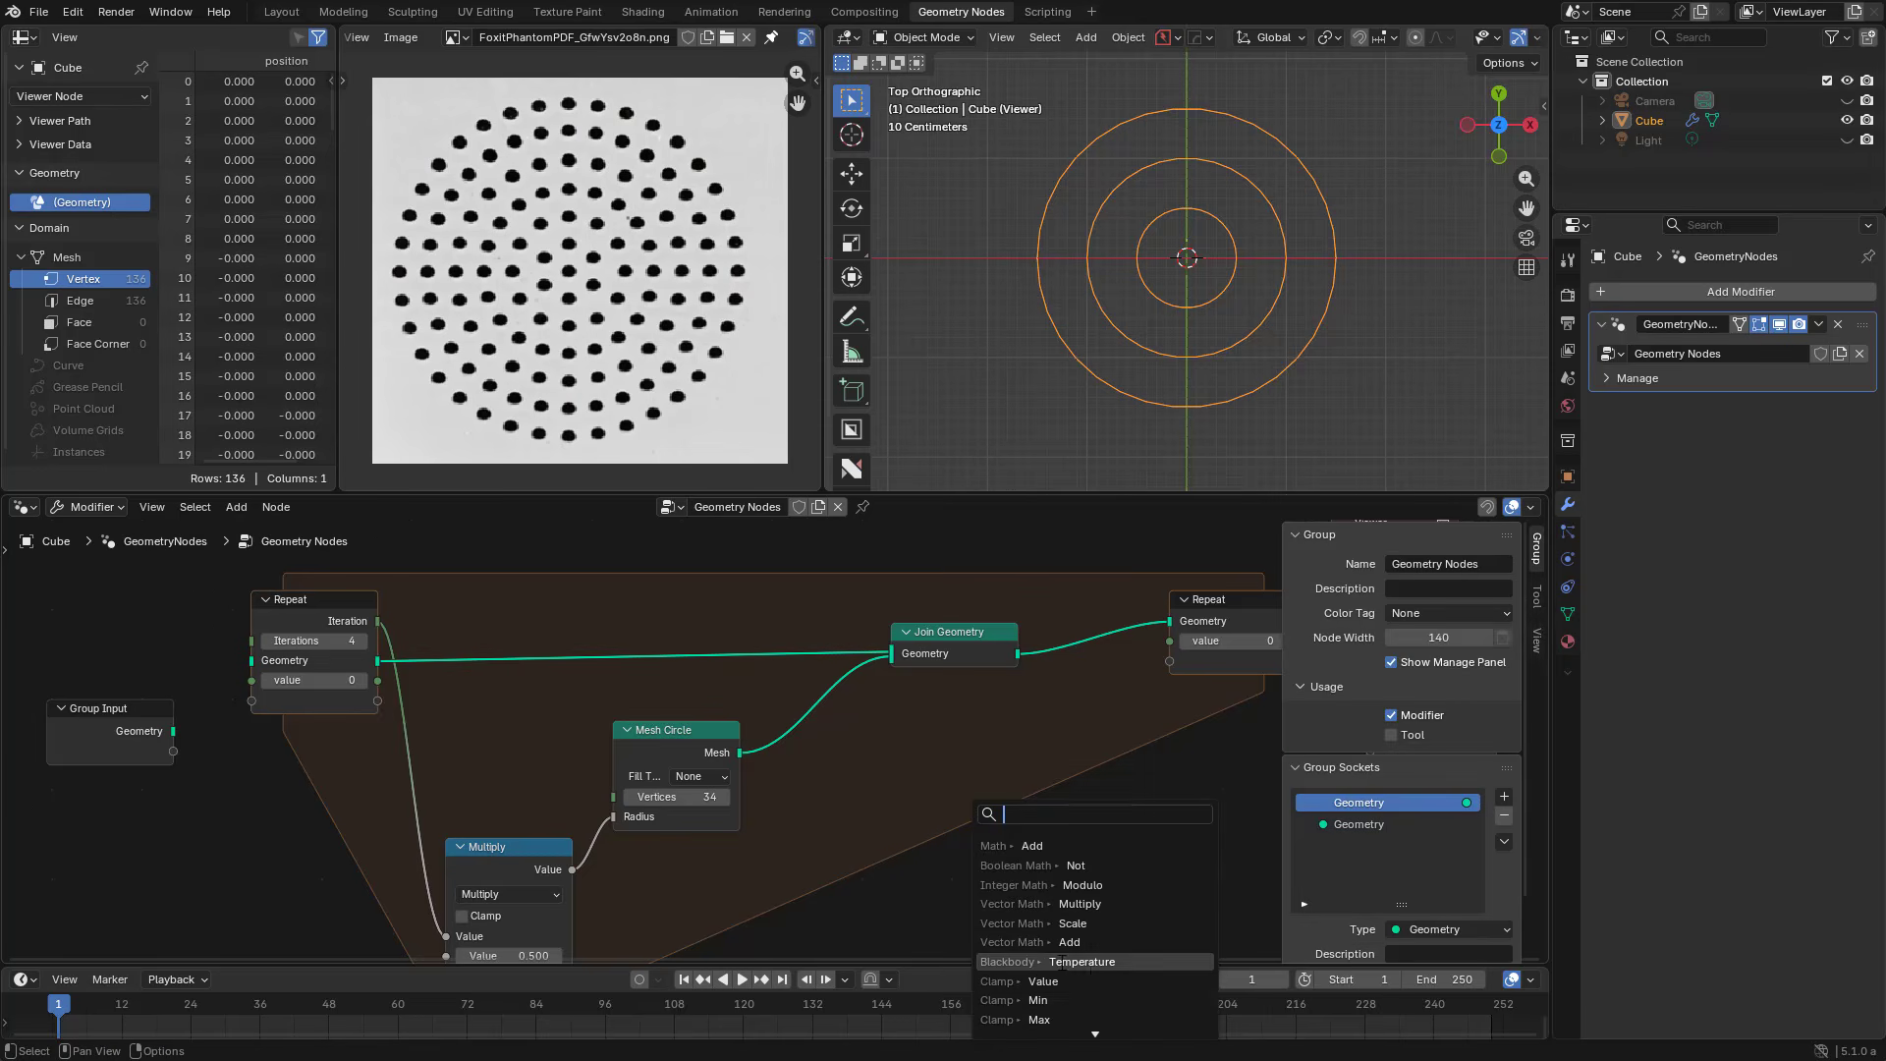
left_click(1120, 846)
left_click(1065, 745)
middle_click_drag(1065, 745, 956, 787)
scroll(956, 787, "up", 1)
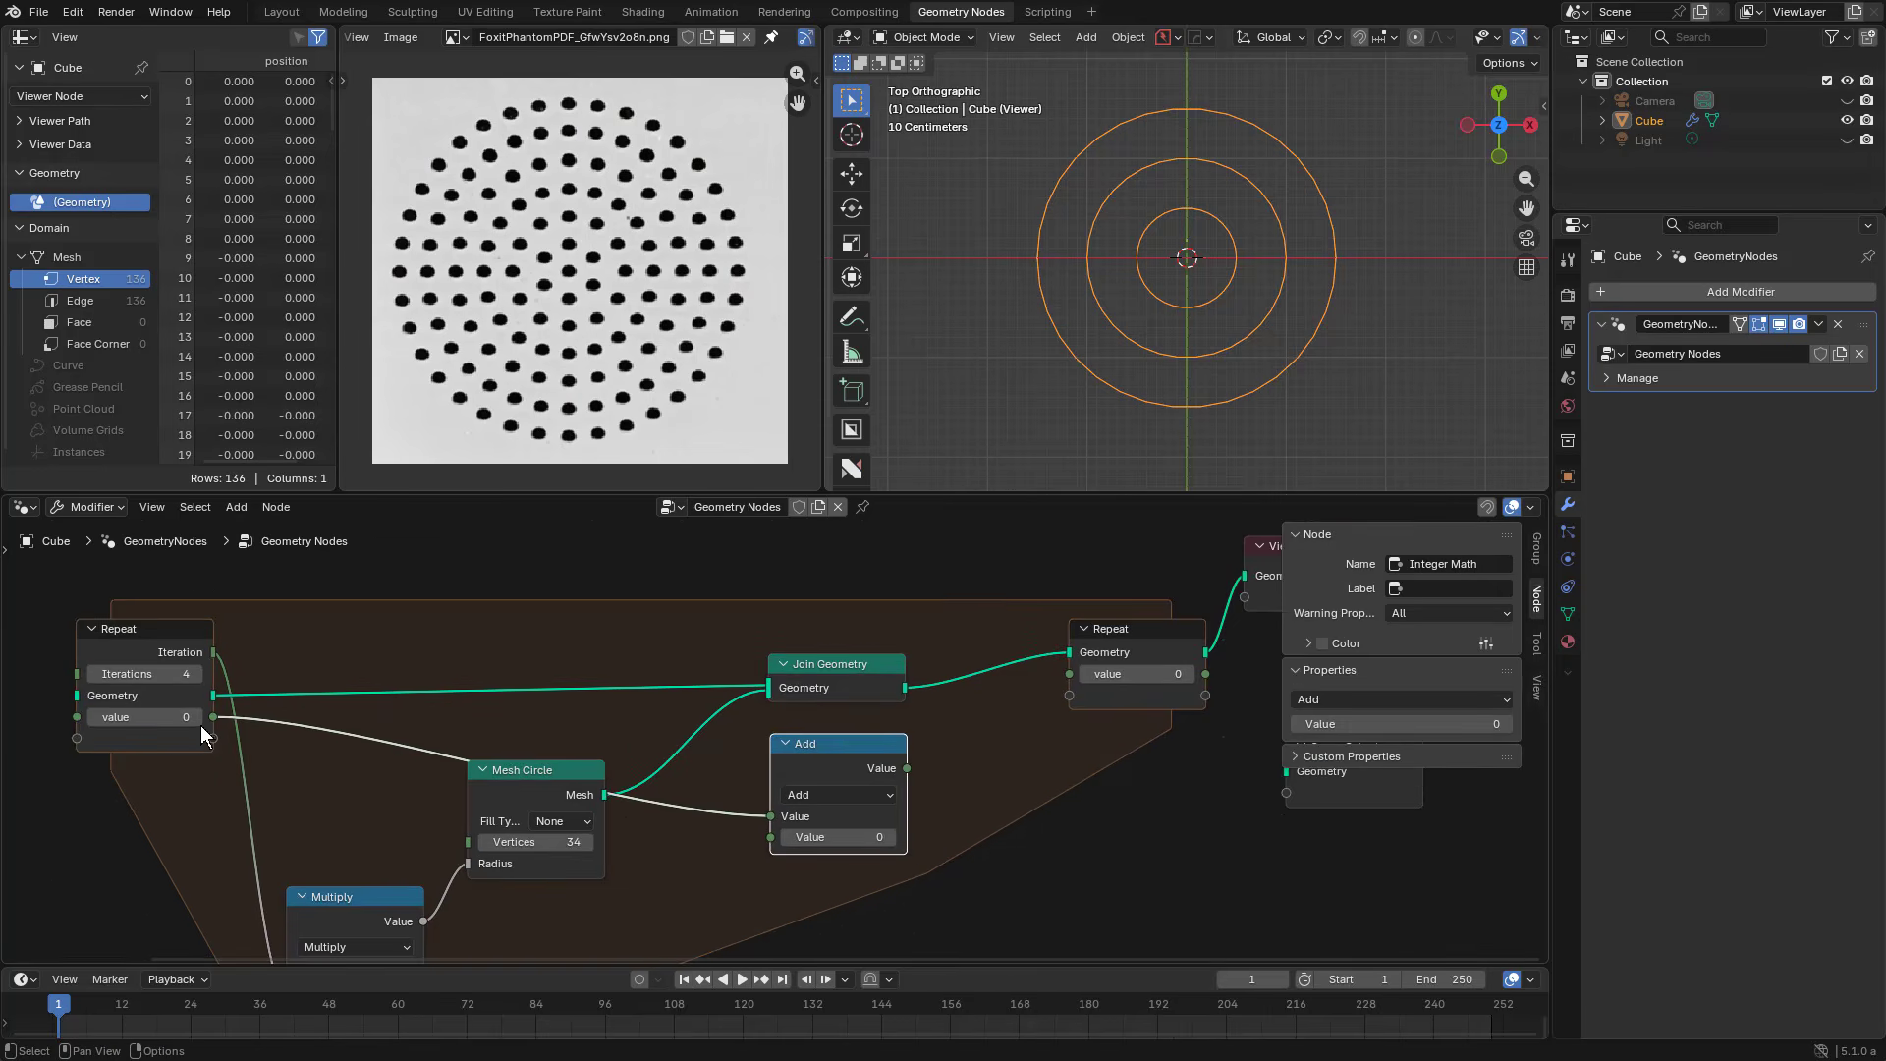
Step: Raise the Integer Math node's addend and link its result to the value input of the Repeat zone's end
left_click(890, 835)
left_click(890, 834)
left_click(890, 834)
left_click_drag(907, 768, 1069, 674)
middle_click_drag(1173, 674, 1452, 616)
Step: Feed the Repeat value into the Mesh Circle's Vertices and set the Integer Math node's addend to 6
left_click_drag(493, 659, 747, 784)
middle_click_drag(612, 703, 732, 545)
left_click_drag(731, 696, 737, 719)
middle_click_drag(737, 719, 508, 819)
left_click(1056, 718)
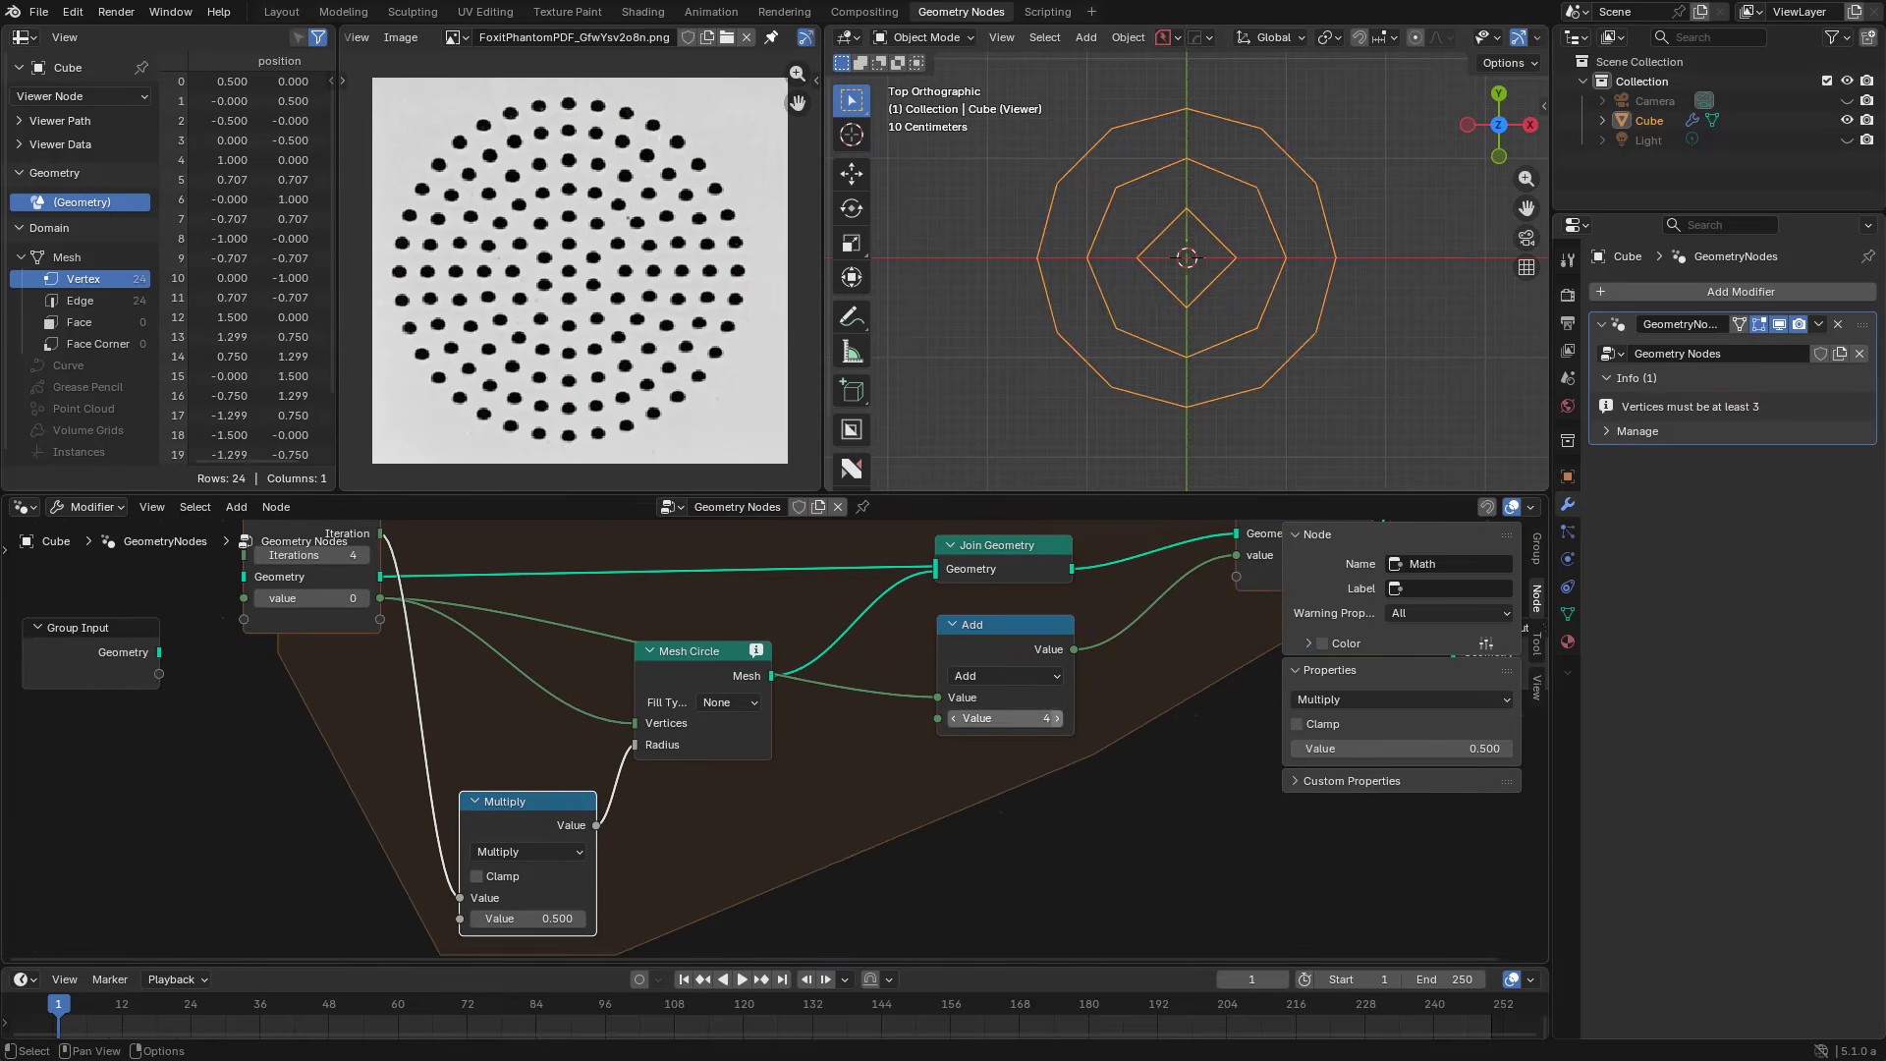
left_click(1056, 718)
left_click(1057, 718)
scroll(1191, 262, "up", 2)
left_click(763, 676)
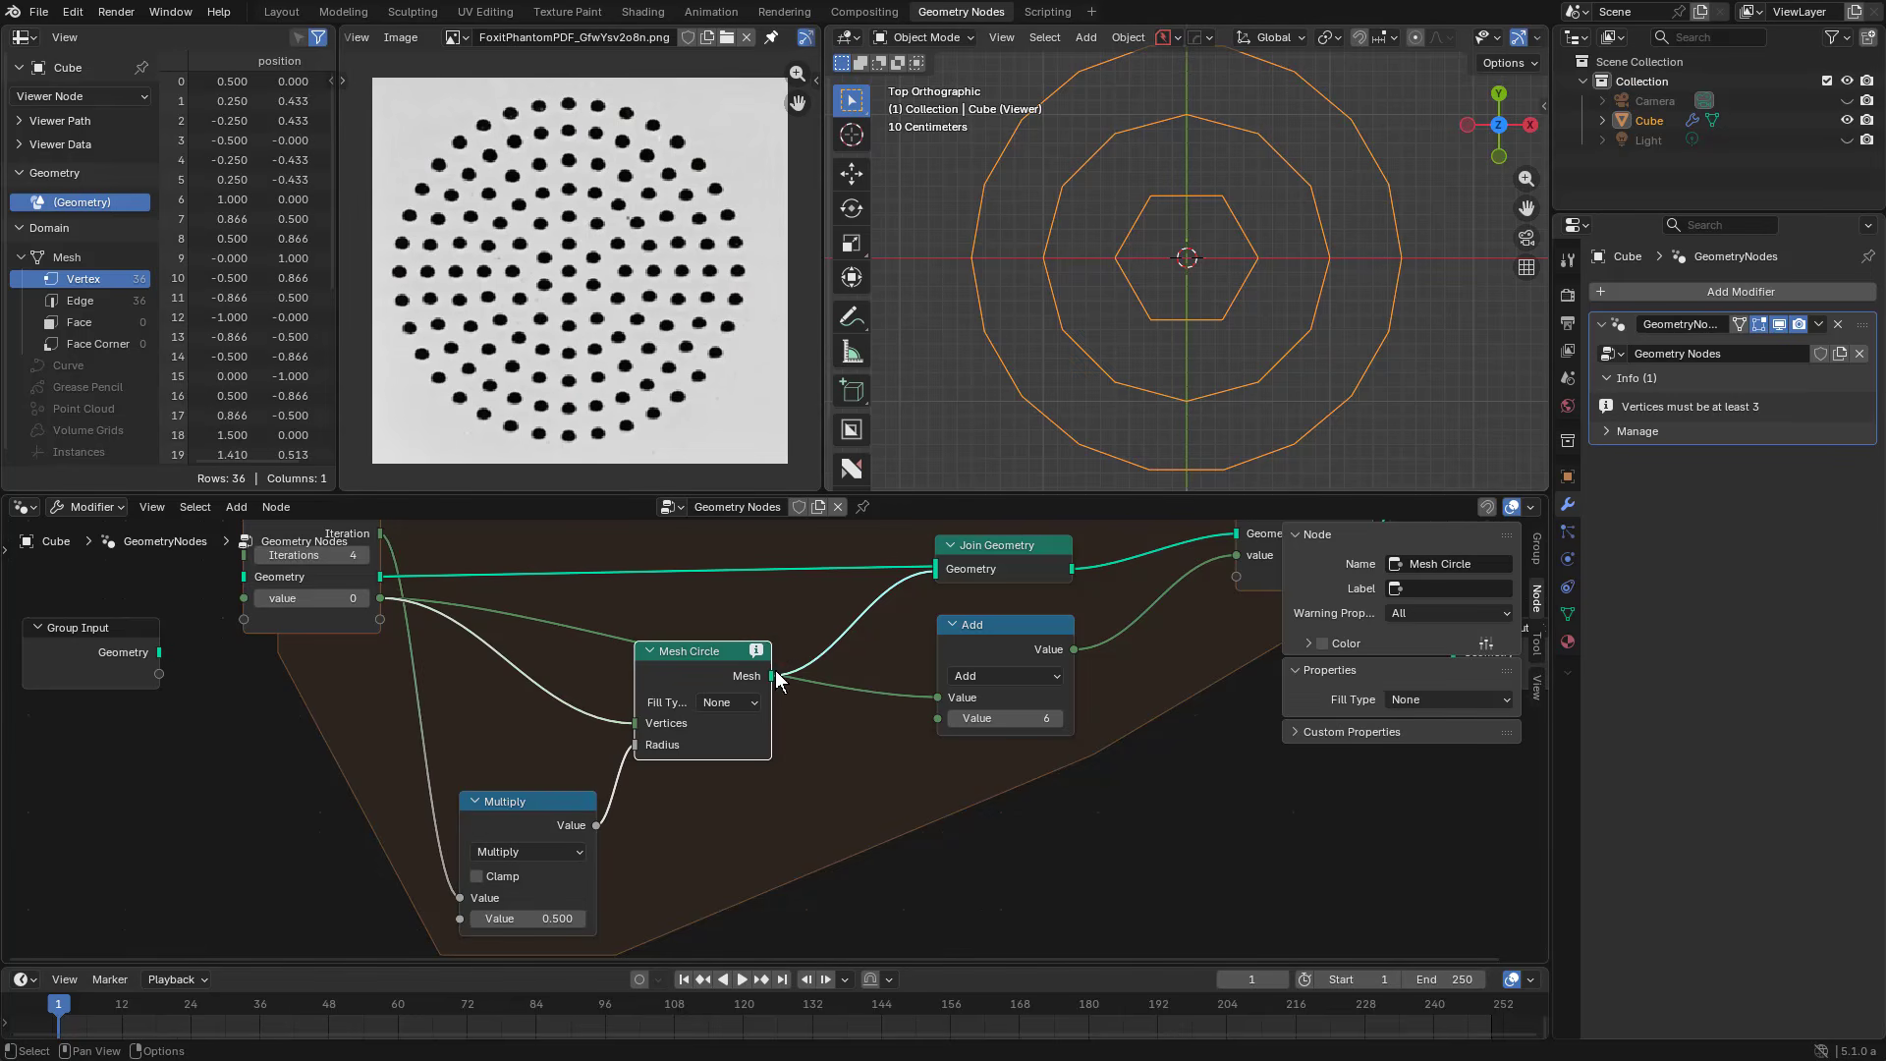
Step: Reposition the Multiply node and shift the Join Geometry, Add and following nodes away from the Mesh Circle
left_click_drag(530, 816, 528, 781)
scroll(939, 668, "down", 1)
middle_click_drag(938, 668, 574, 773)
scroll(574, 772, "down", 4)
left_click_drag(1125, 534, 593, 892)
left_click_drag(794, 715, 887, 716)
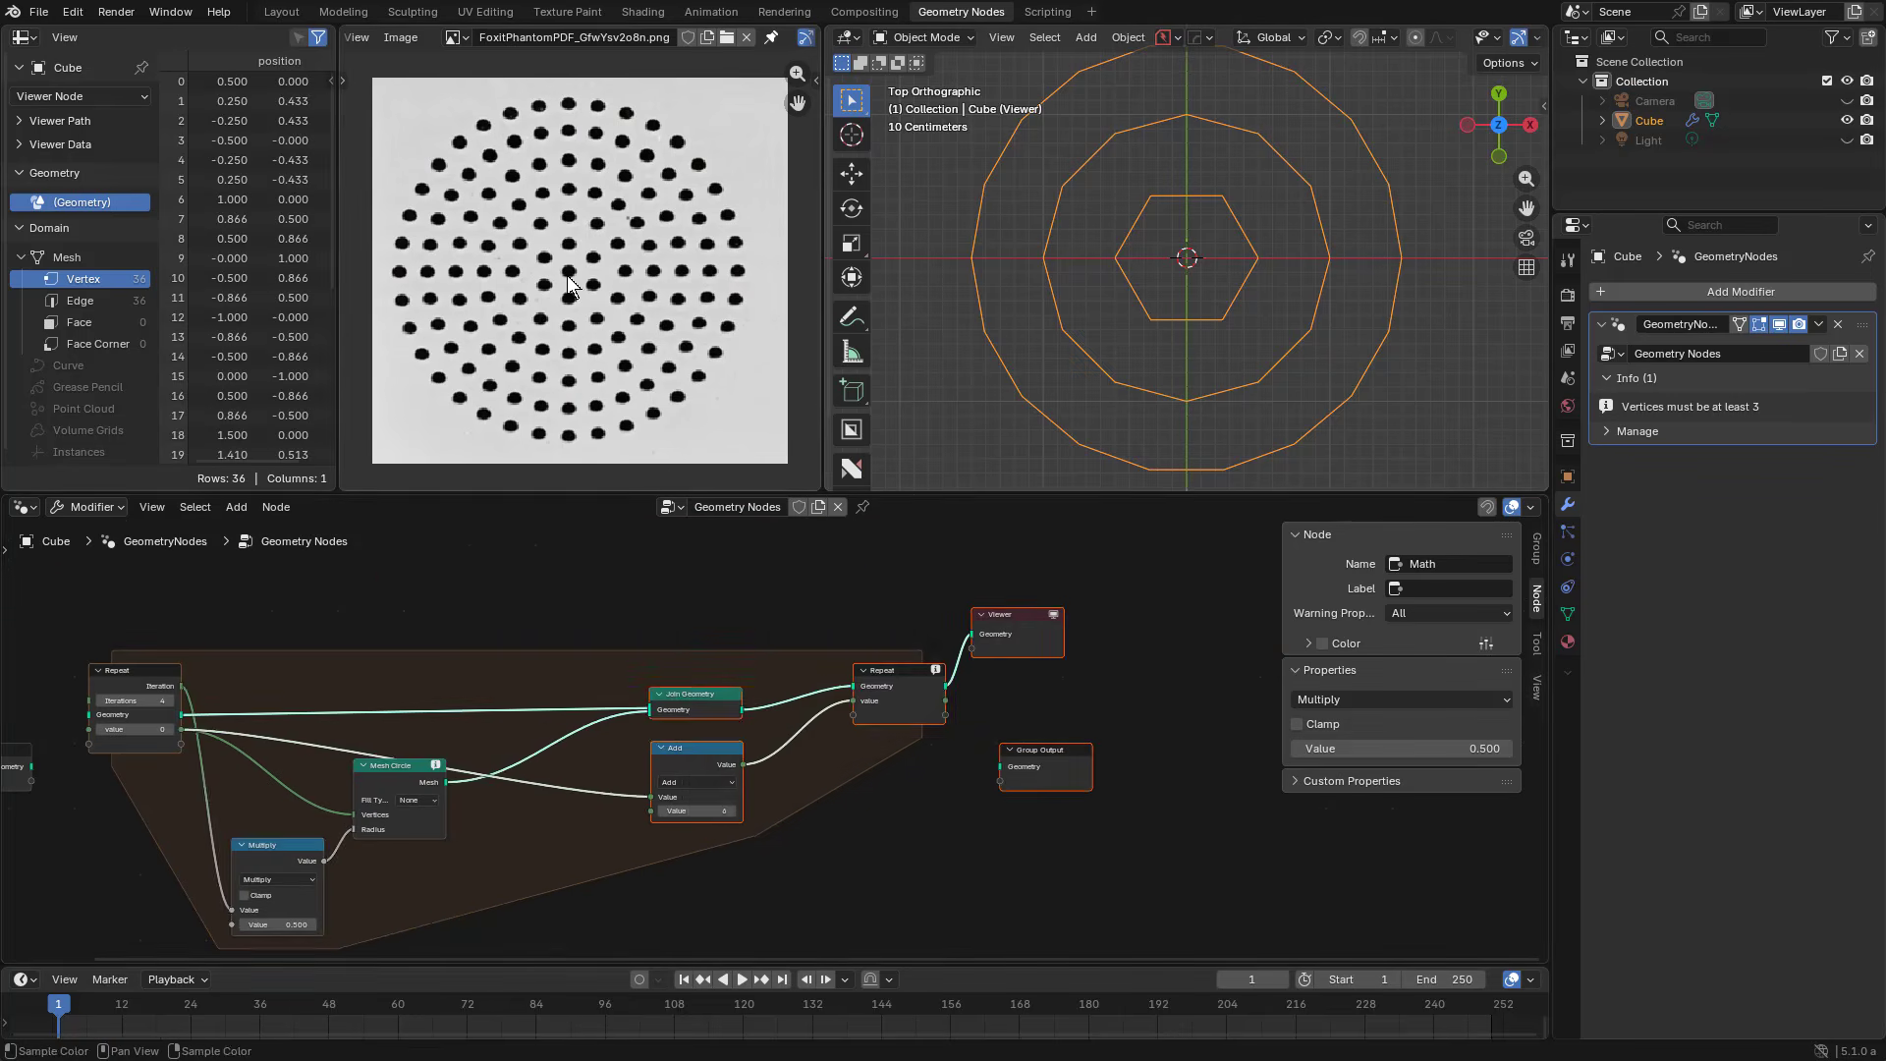
Step: Move Viewer and Group Output further out and insert a Mesh to Points node between the Repeat zone and the Viewer
scroll(887, 733, "up", 1)
middle_click_drag(887, 733, 709, 741)
left_click_drag(1018, 594, 781, 852)
left_click_drag(845, 629, 1157, 629)
key("shift+a")
type("mesh to points")
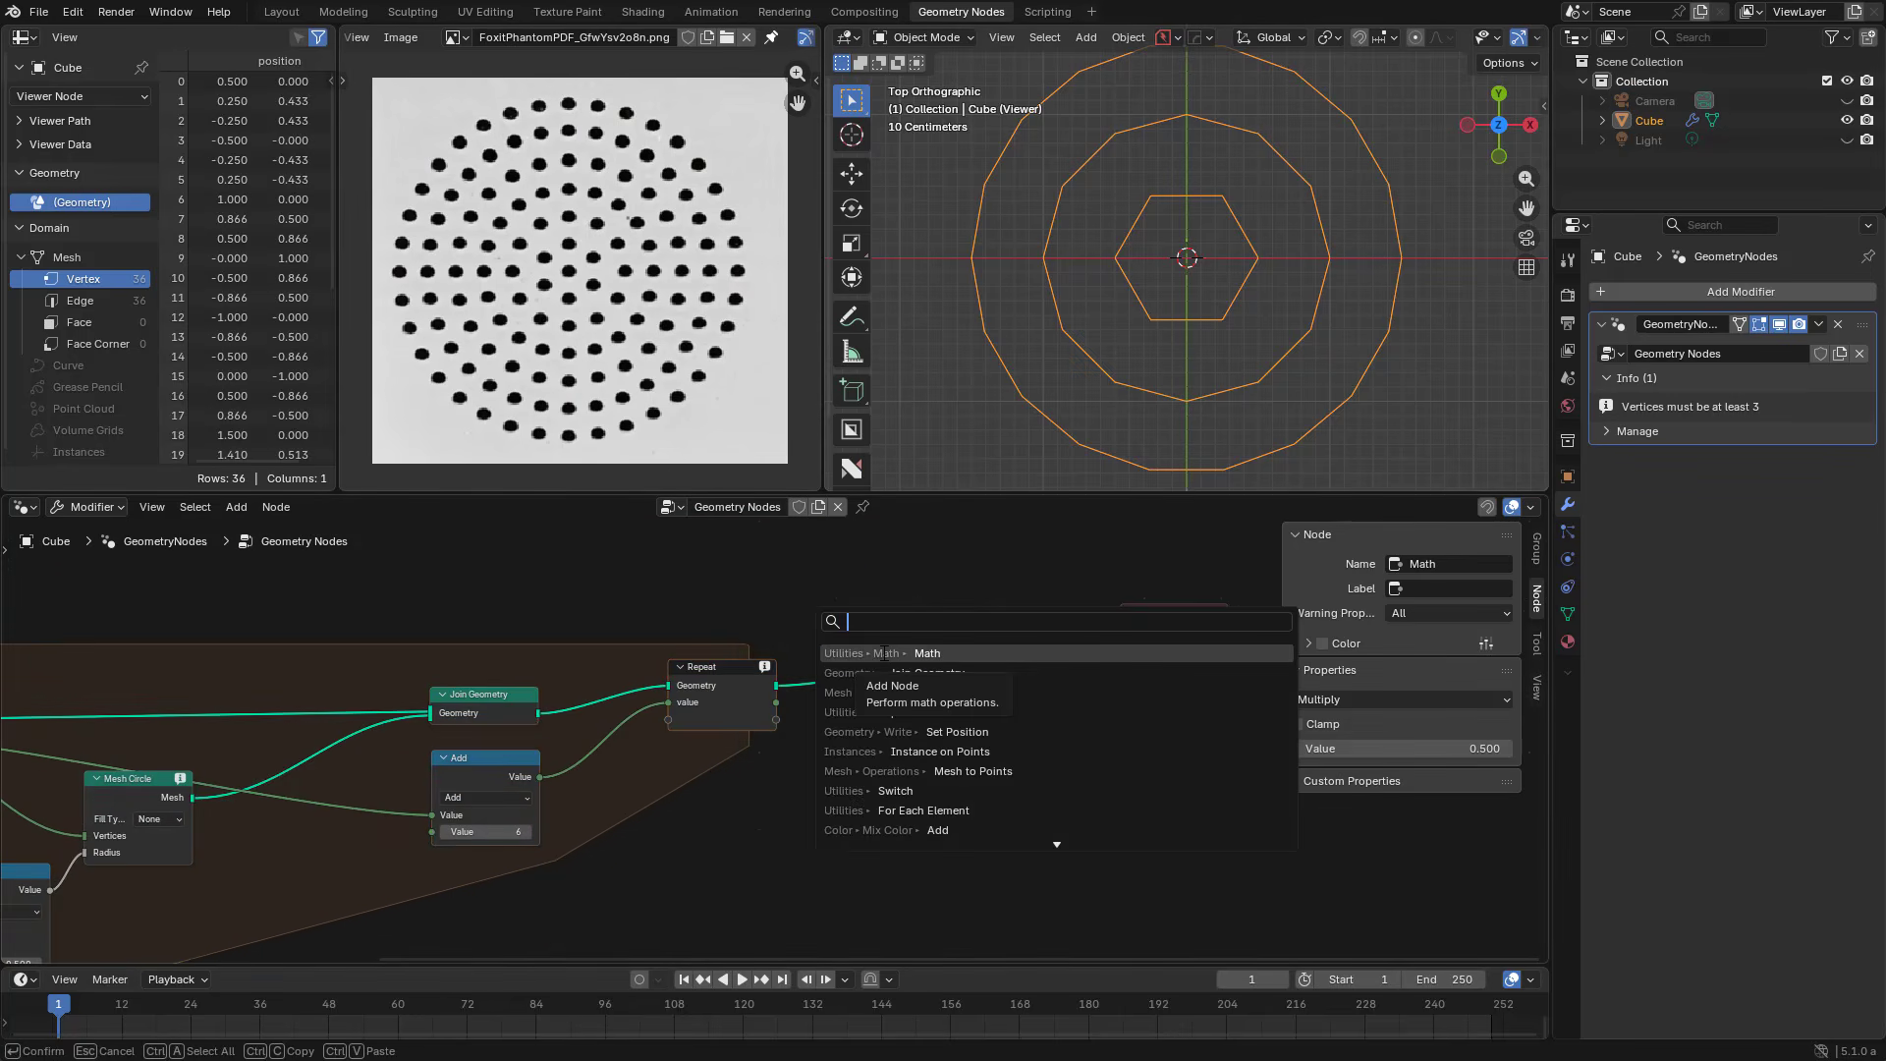
key("Return")
left_click(894, 621)
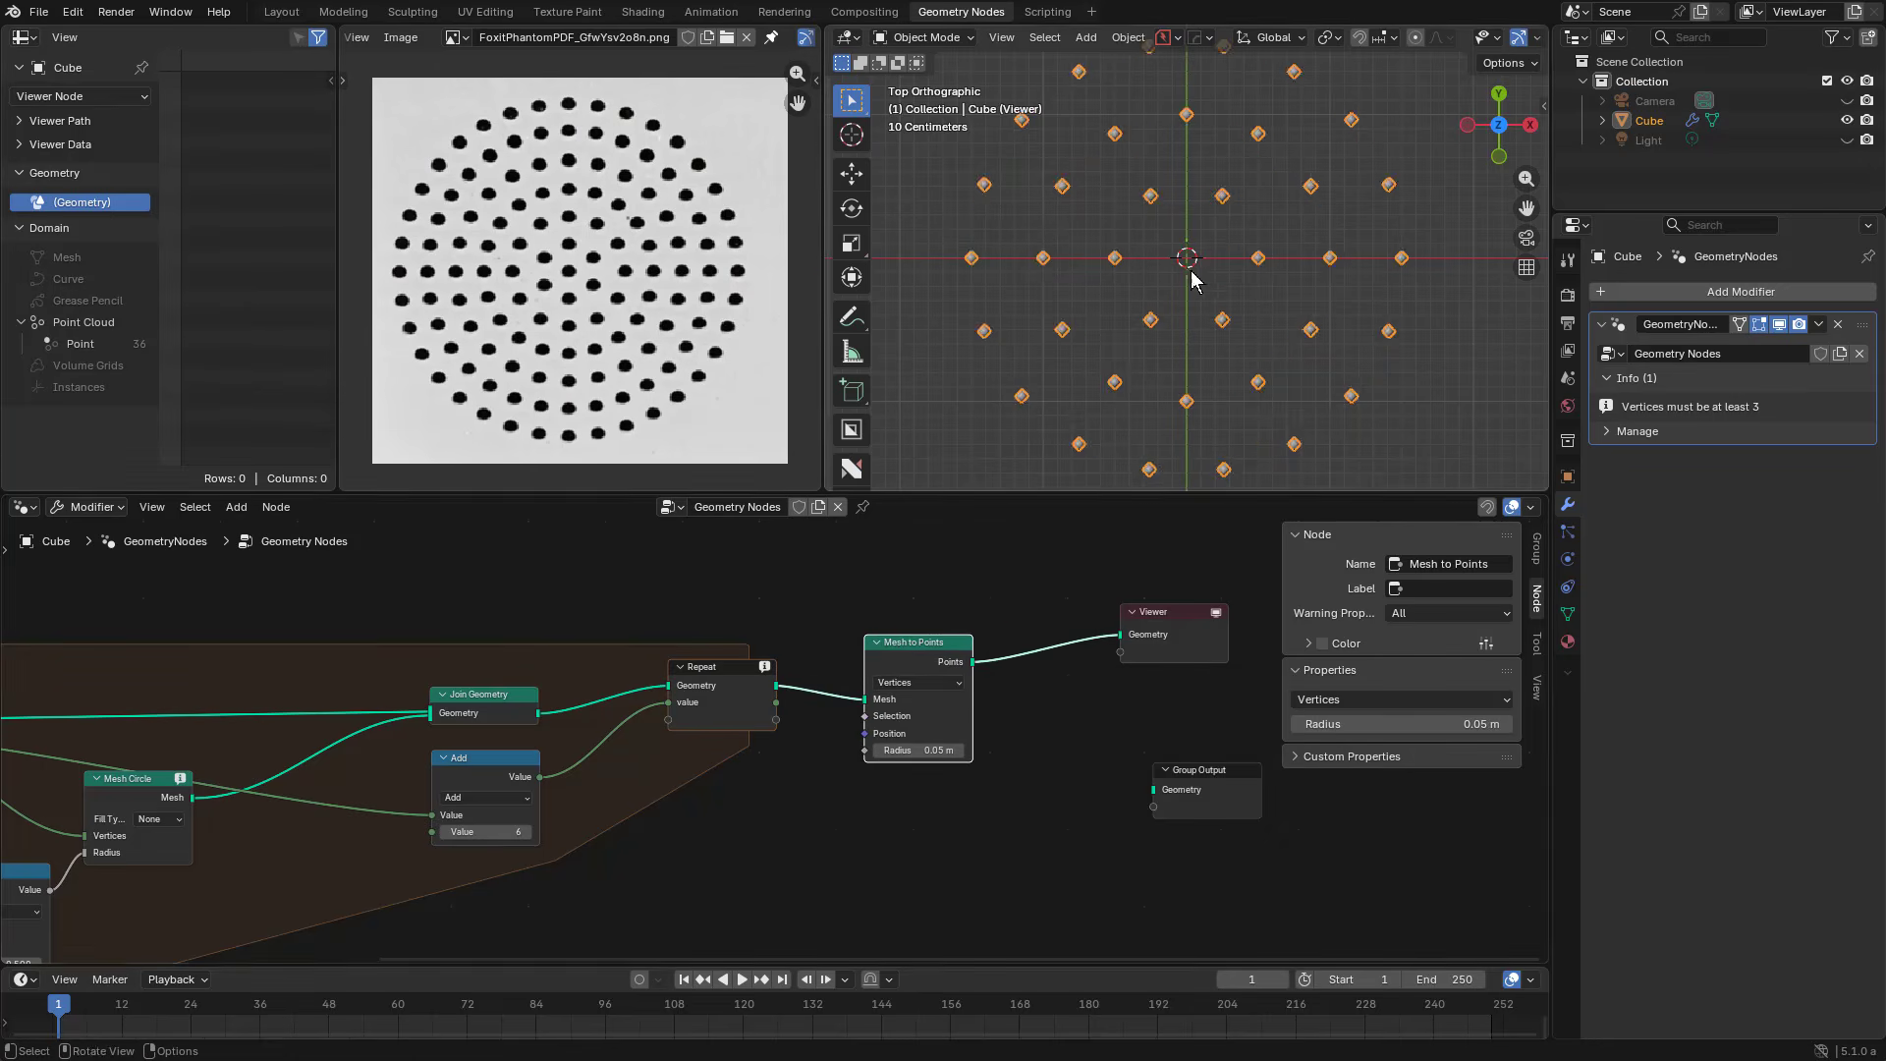
Step: Add a Switch node inside the Repeat zone and set its type to Geometry
scroll(1190, 271, "up", 5)
middle_click_drag(552, 821, 972, 776)
scroll(972, 775, "up", 4)
left_click_drag(965, 625, 997, 625)
key("shift+a")
left_click(946, 615)
type("swi")
key("Return")
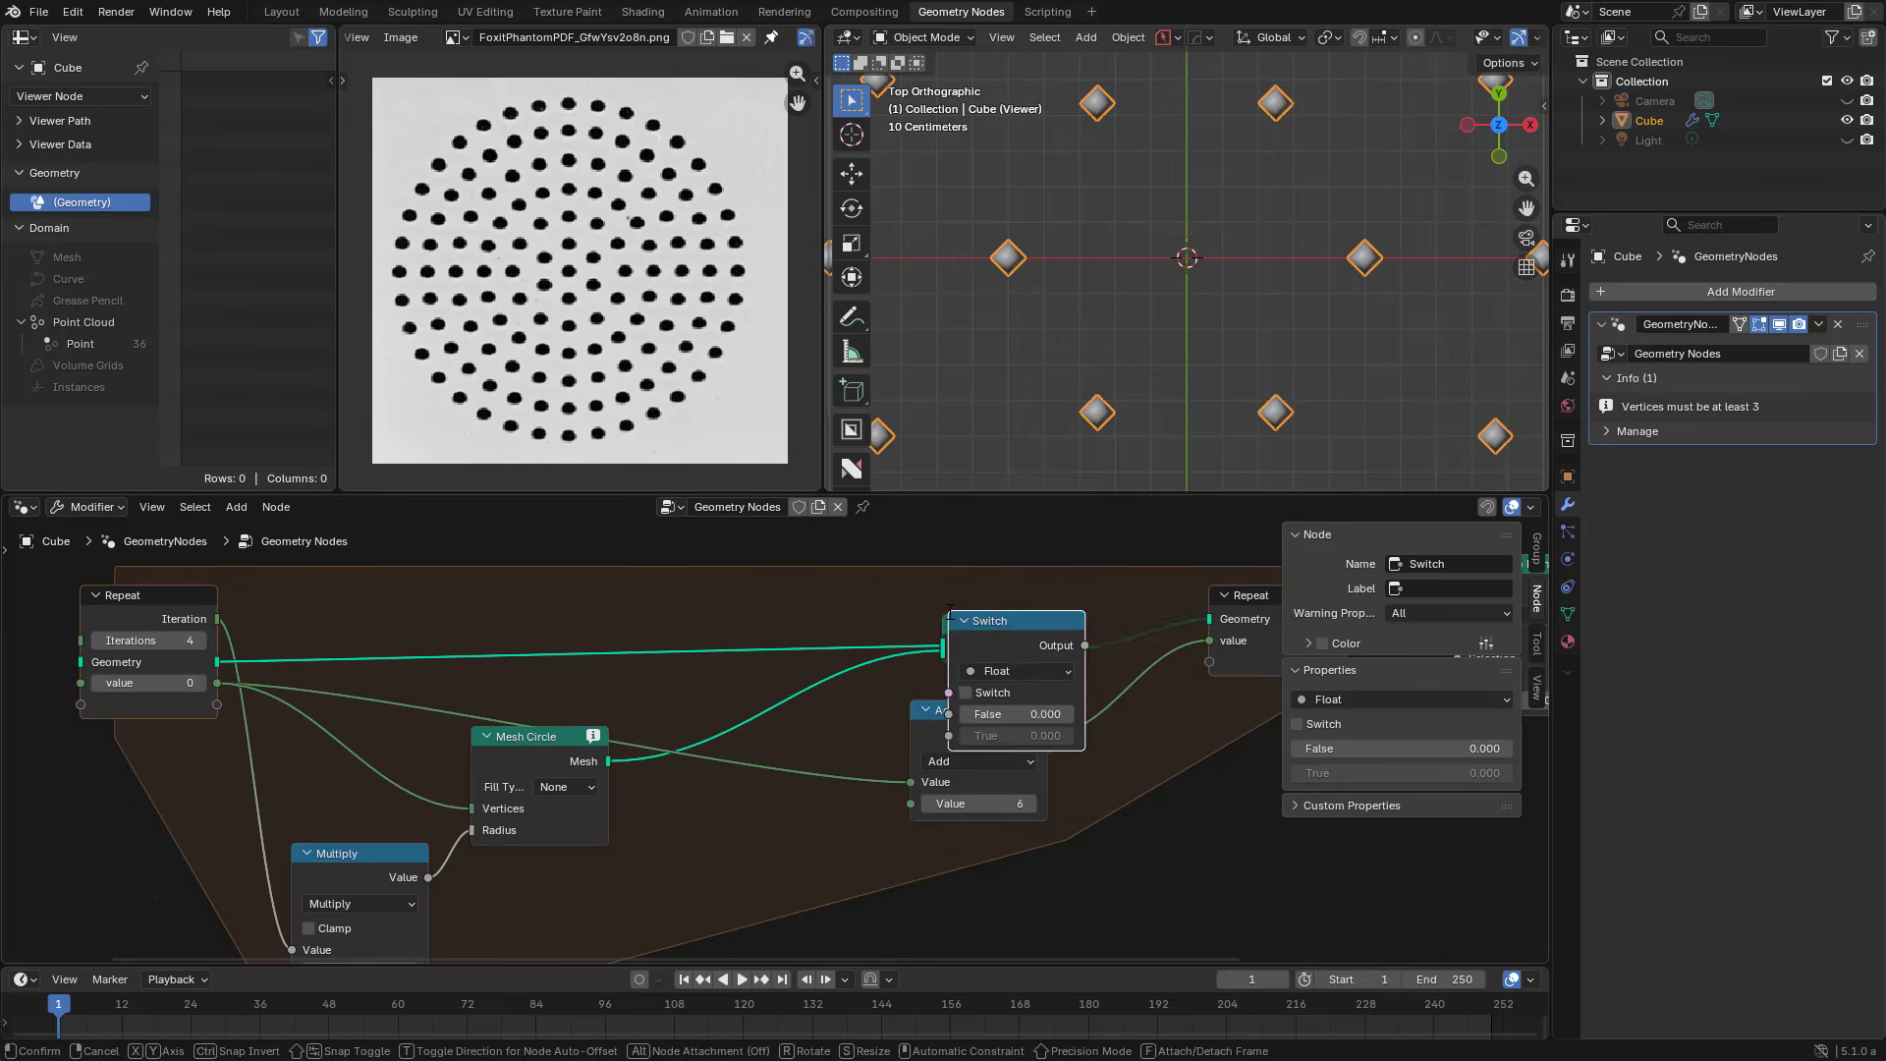
left_click(685, 850)
left_click(751, 906)
left_click(751, 799)
Step: Insert the Switch node on the link between Mesh Circle and Join Geometry, using its False input
scroll(764, 860, "up", 1)
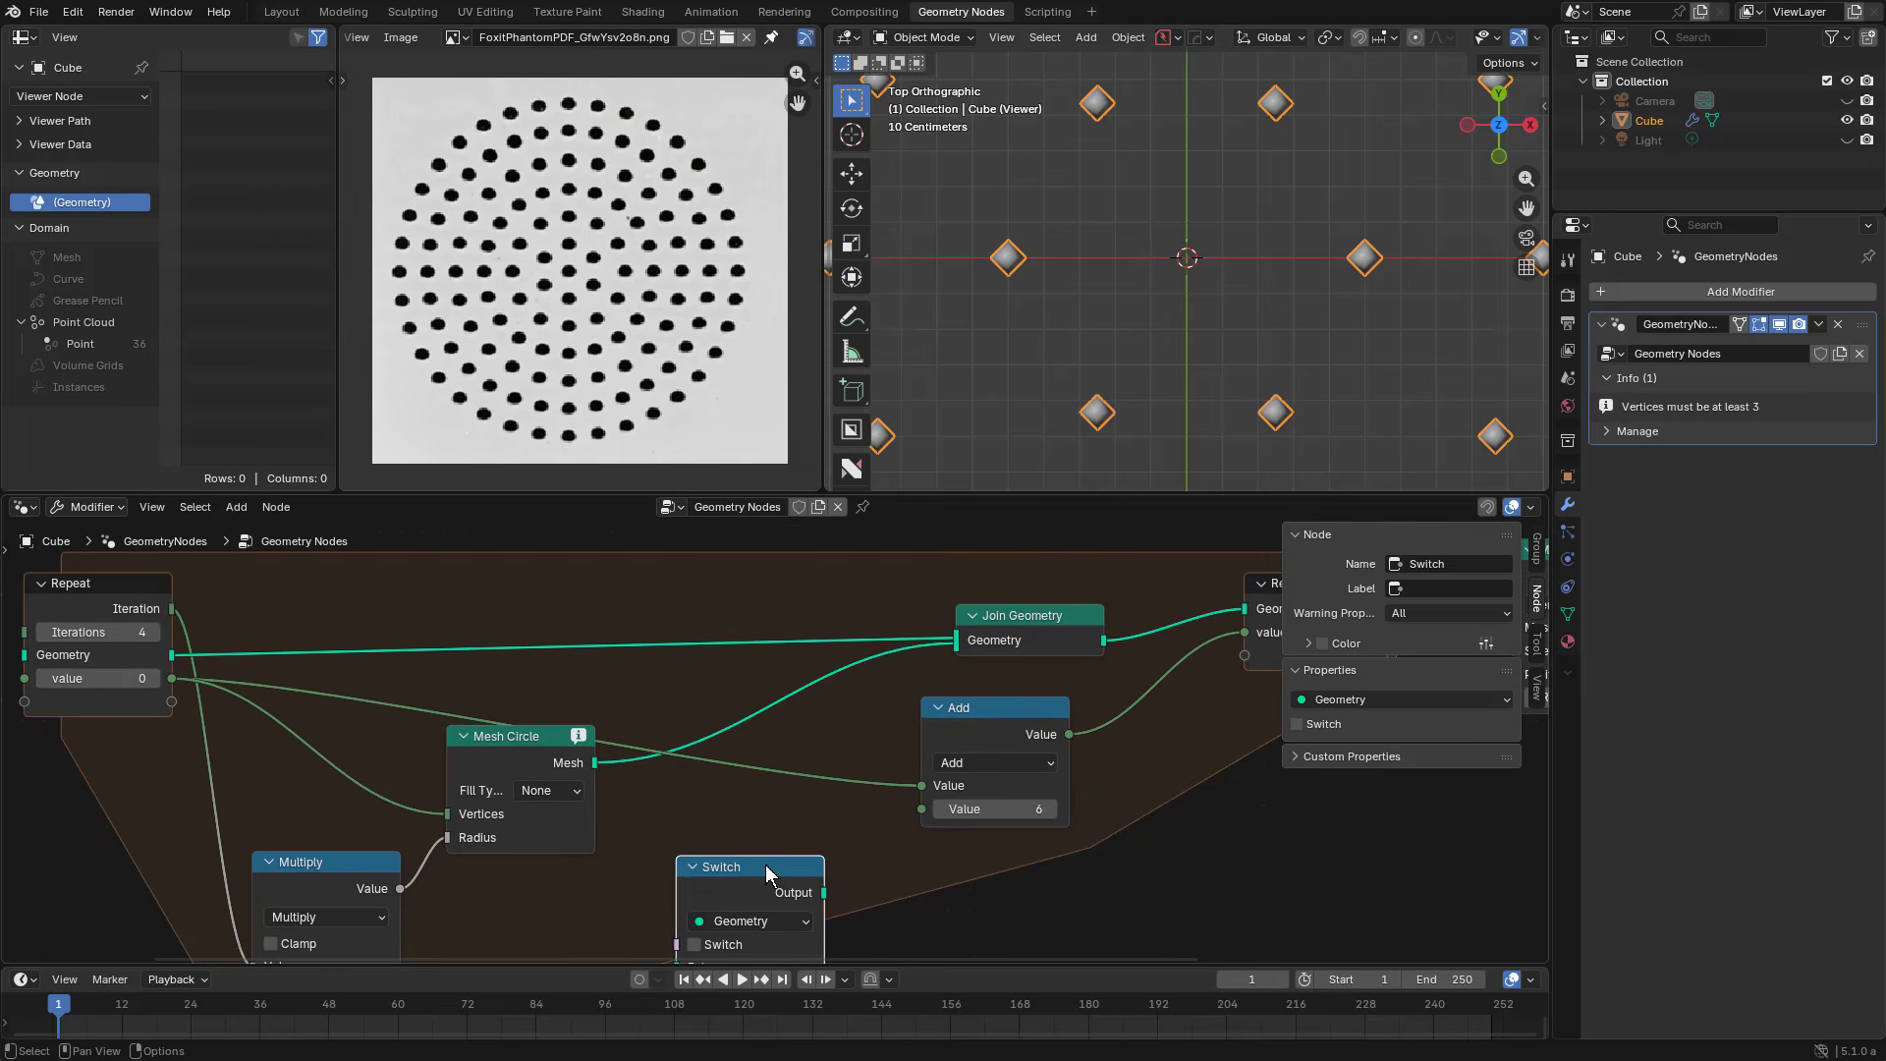
scroll(786, 737, "up", 1)
left_click_drag(762, 850, 801, 695)
mouse_move(801, 695)
middle_mouse_down()
mouse_move(821, 665)
mouse_move(802, 715)
middle_mouse_up()
scroll(769, 704, "down", 1)
middle_click_drag(721, 807, 798, 746)
Step: Feed the Switch's True input from a new Mesh Line with Count 1 and Z offset 0
left_click_drag(801, 746, 479, 823)
type("ml")
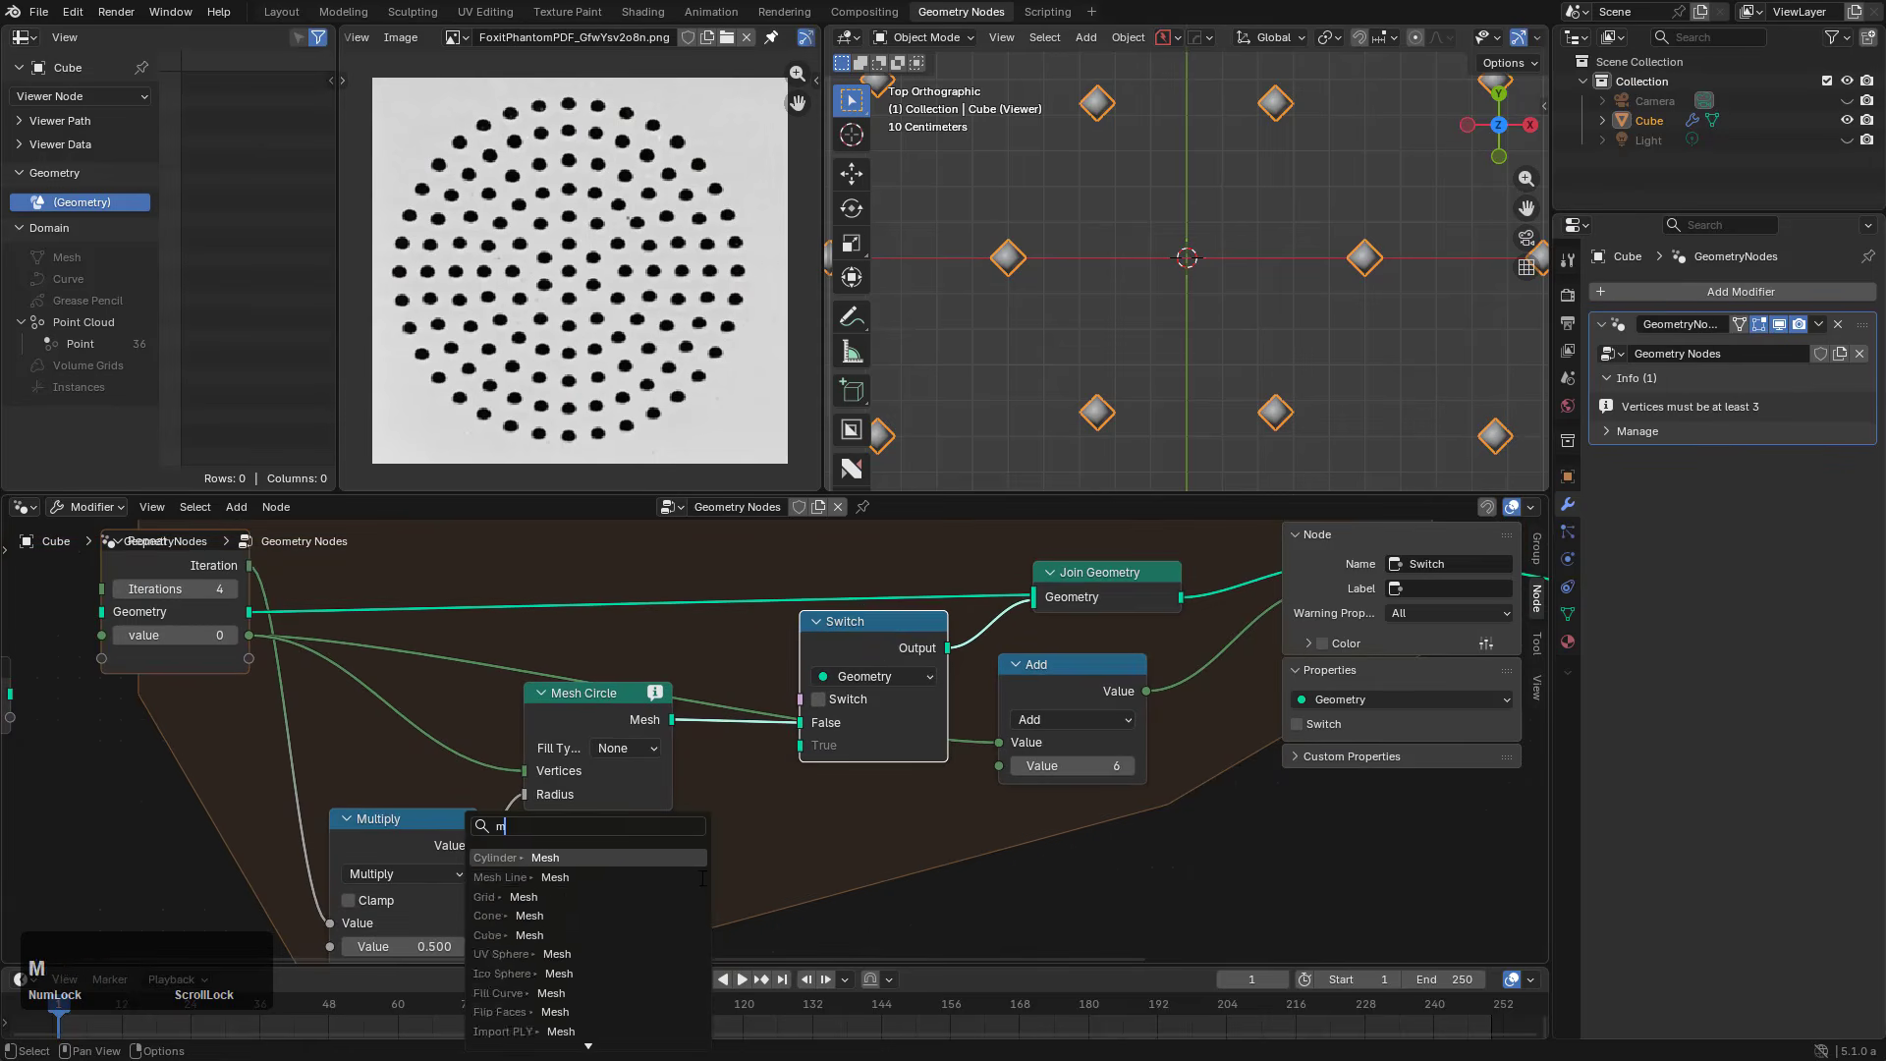
key("Return")
left_click(704, 804)
type("1")
key("Return")
left_click(727, 843)
type("0")
left_click(727, 747)
Step: Control the Switch with a Boolean Math node set to Not, fed by the Repeat iteration
middle_click_drag(716, 604, 635, 894)
scroll(892, 672, "down", 1)
scroll(892, 672, "up", 1)
middle_click_drag(892, 673, 934, 727)
left_click_drag(884, 772, 742, 624)
type("no")
key("Return")
left_click(774, 666)
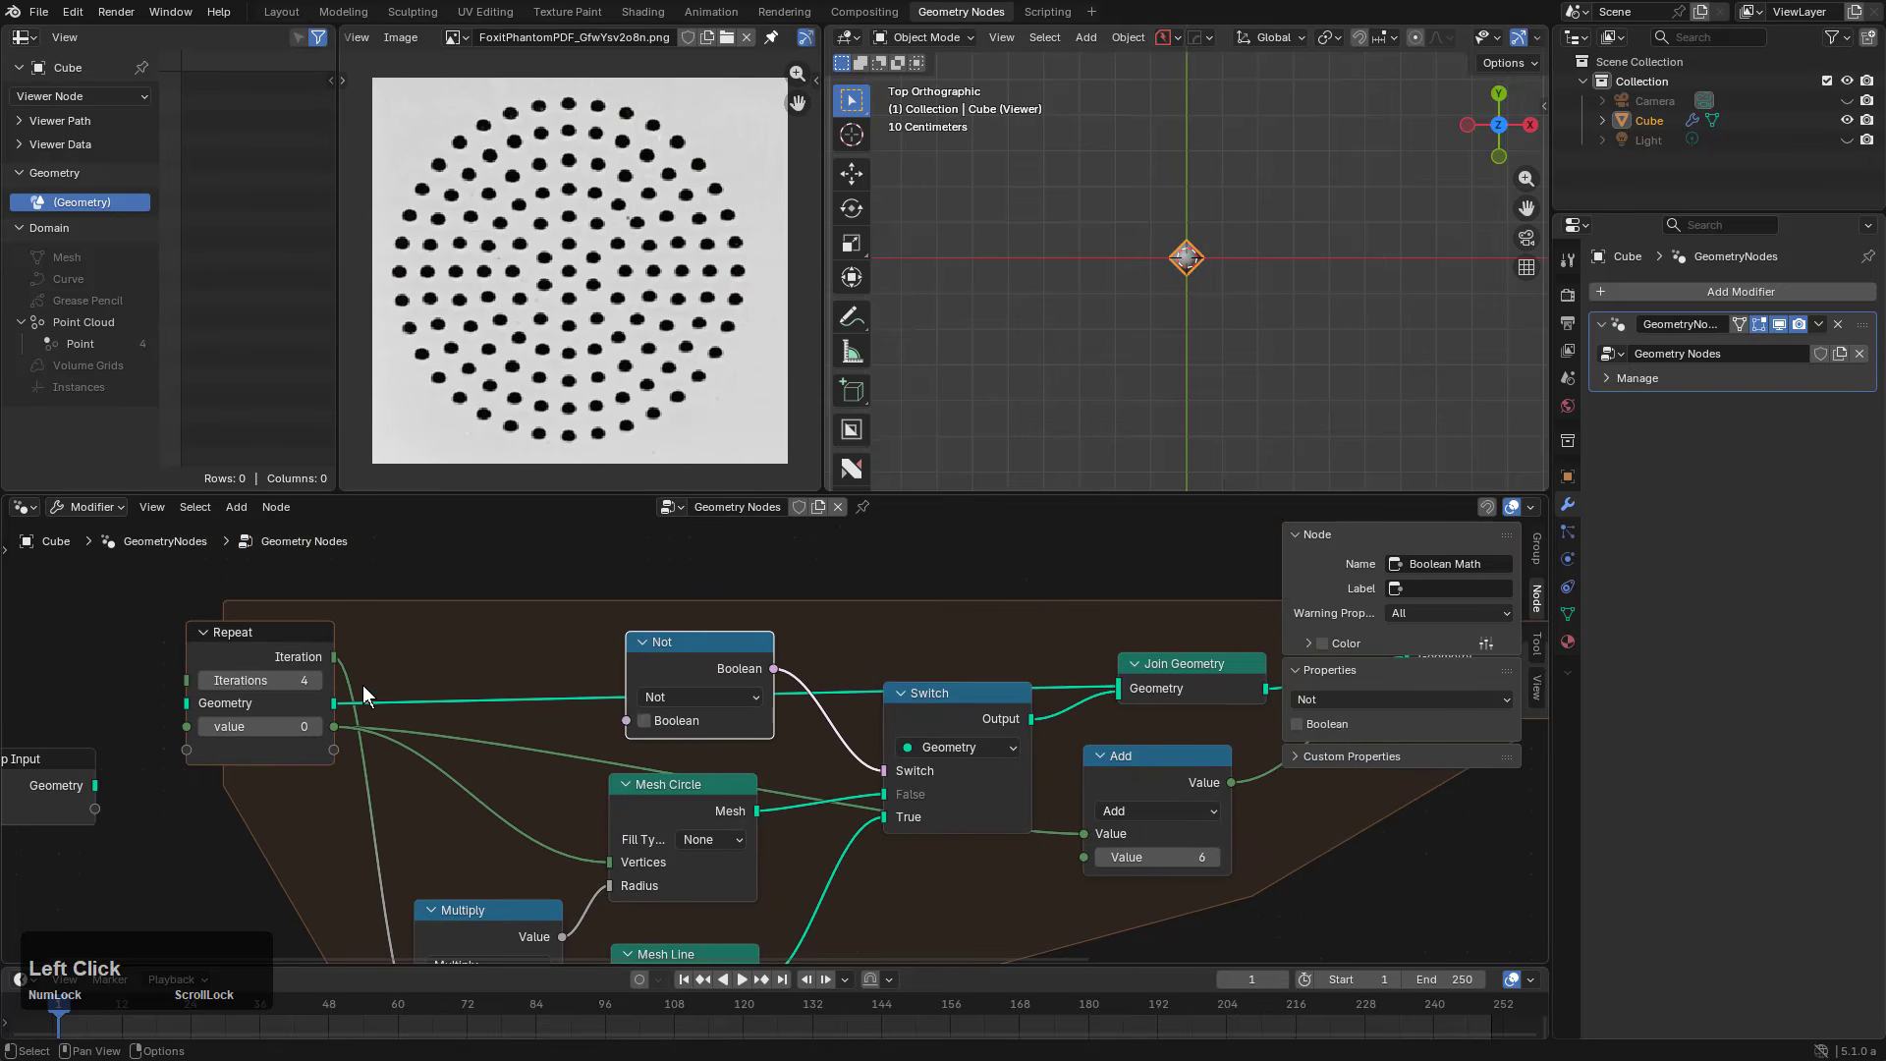
left_click_drag(335, 658, 627, 720)
scroll(778, 749, "down", 3)
scroll(778, 749, "up", 2)
Step: Toggle the Not node's muting repeatedly to compare the point pattern with and without it
key("m")
key("m")
key("m")
key("m")
key("m")
key("m")
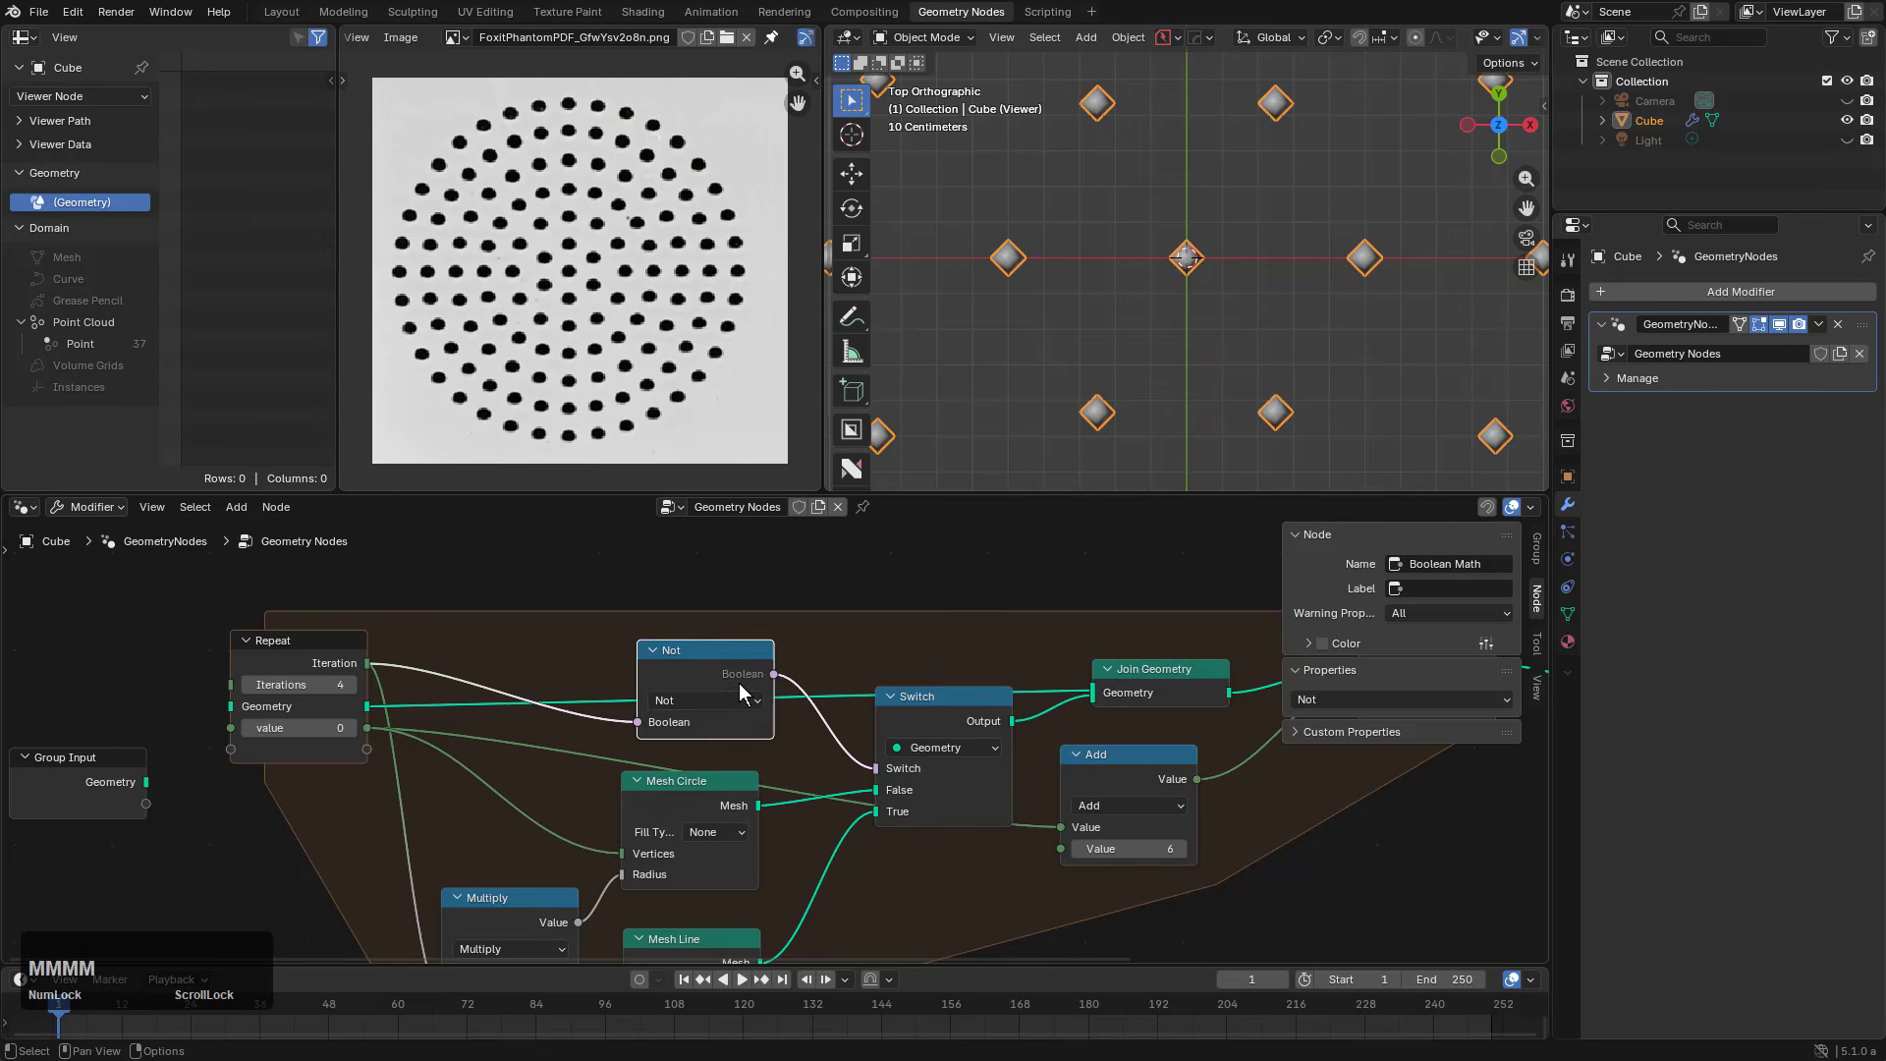
Step: Tidy the node layout by repositioning the Not and Group Input nodes
left_click_drag(721, 653, 704, 650)
scroll(703, 652, "down", 2)
middle_click_drag(271, 731, 332, 639)
left_click_drag(332, 639, 316, 634)
scroll(688, 708, "down", 2)
middle_click_drag(747, 668, 452, 742)
scroll(1097, 306, "down", 6)
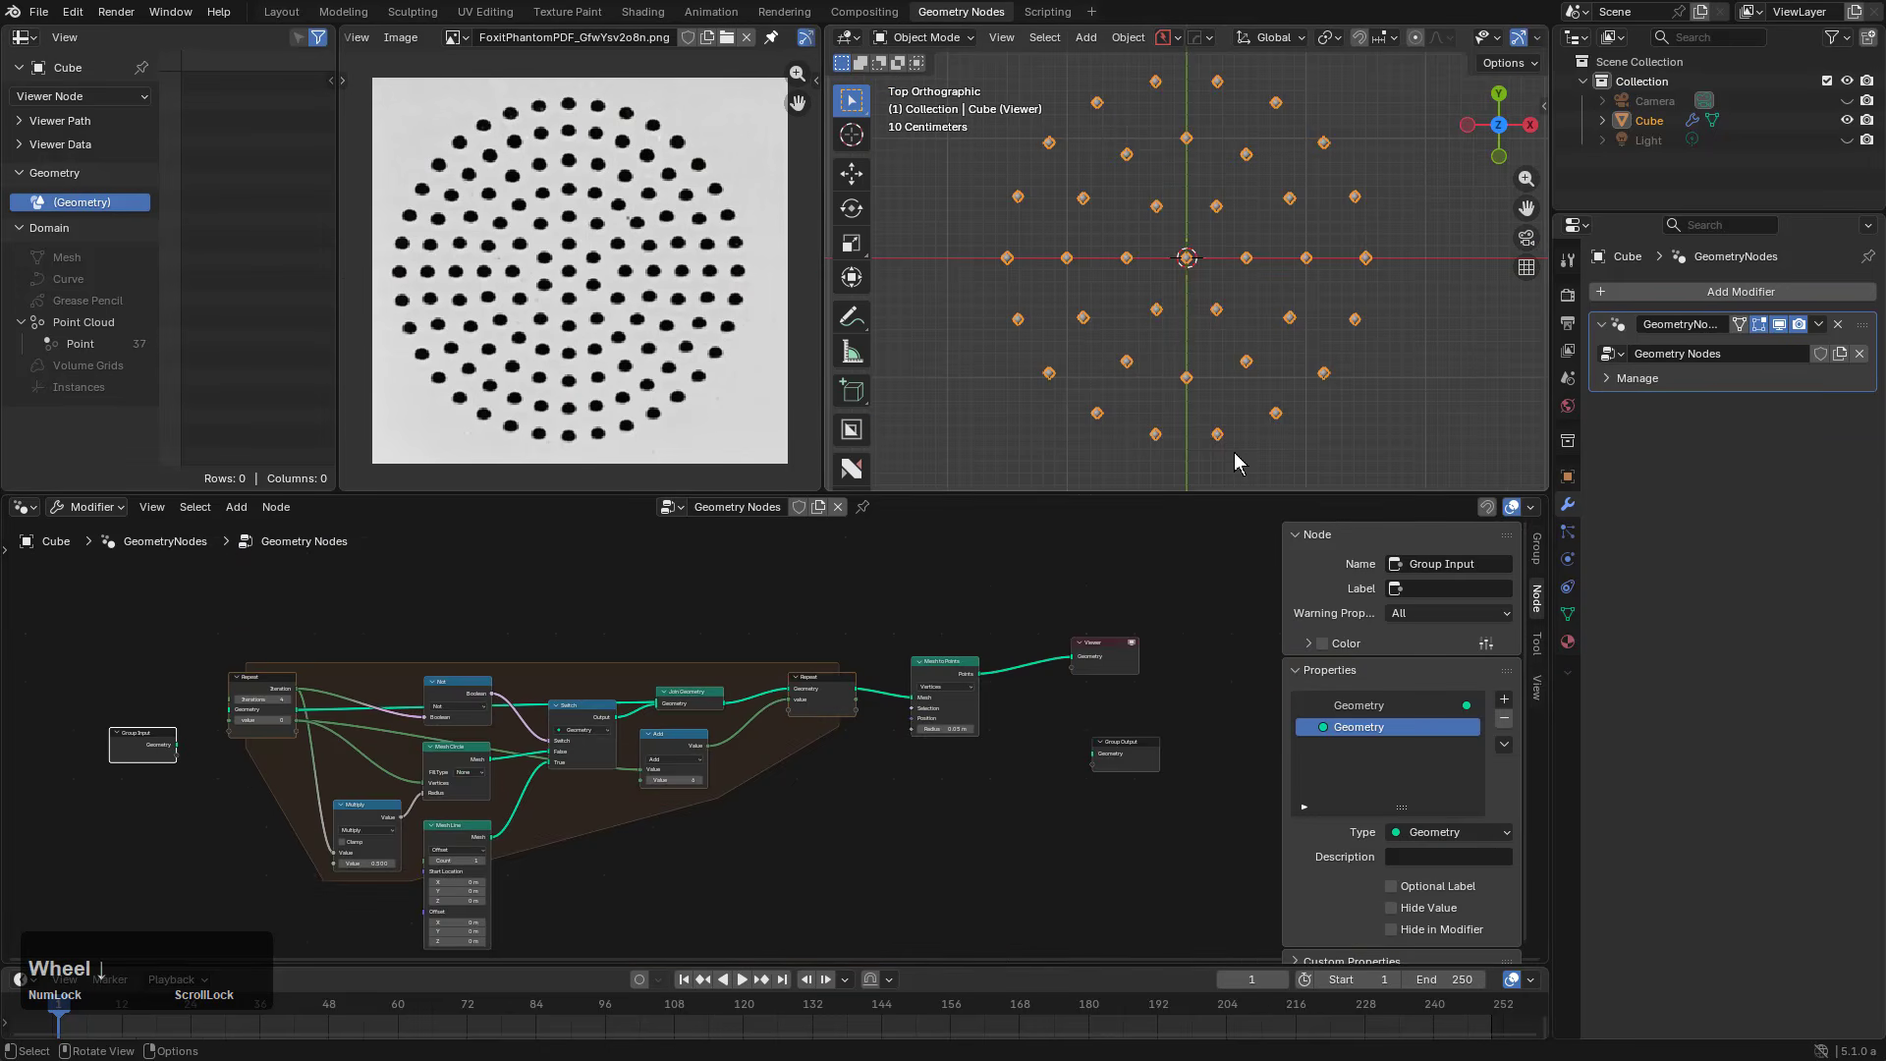
Step: Reposition Mesh to Points beside the Repeat zone and move Viewer and Group Output further out to free space between them
middle_click_drag(987, 650, 774, 660)
scroll(747, 660, "up", 3)
key("g")
left_click(698, 662)
left_click_drag(713, 647, 670, 669)
left_click_drag(965, 607, 1164, 653)
left_click_drag(1027, 795, 1192, 787)
Step: Insert an Instance on Points node between Mesh to Points and the Viewer
key("shift+a")
left_click(825, 609)
type("on")
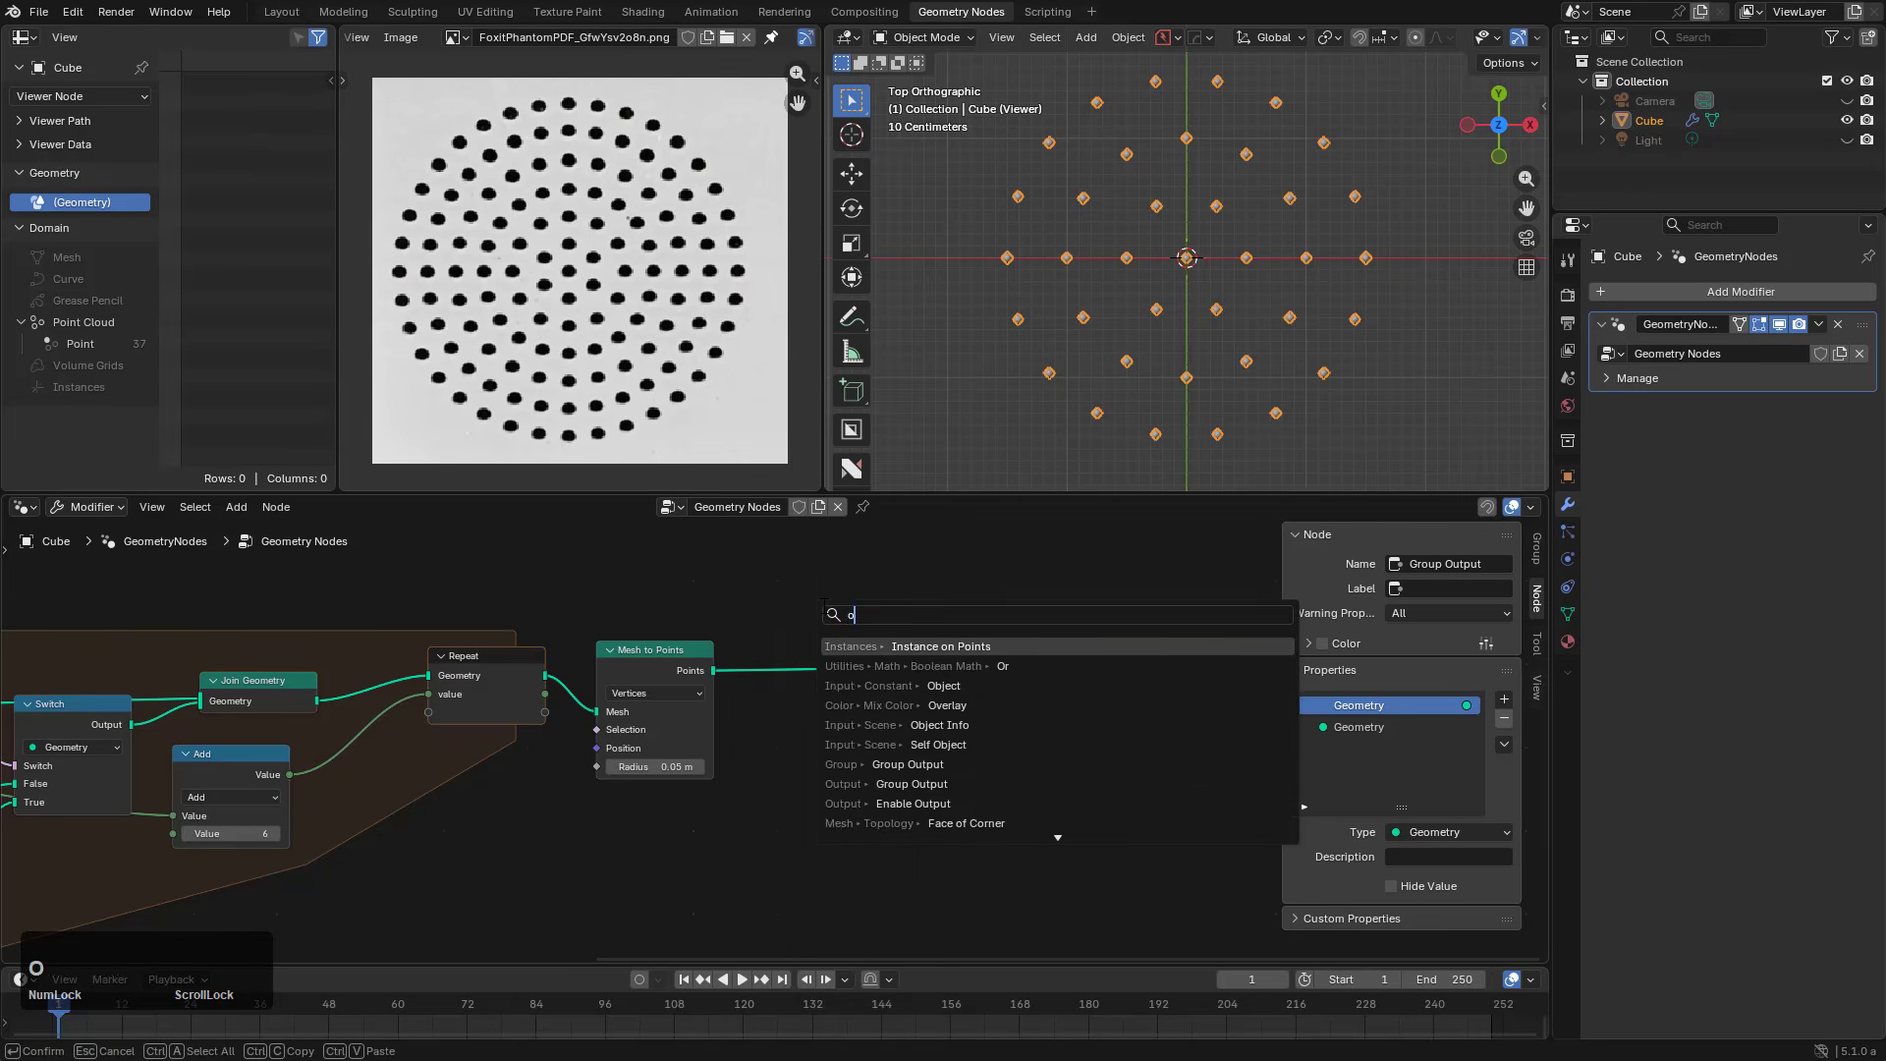
key("Return")
left_click(924, 634)
Step: Add a Cylinder mesh node feeding the Instance input of Instance on Points
left_click_drag(916, 716, 806, 824)
key("Down")
key("Return")
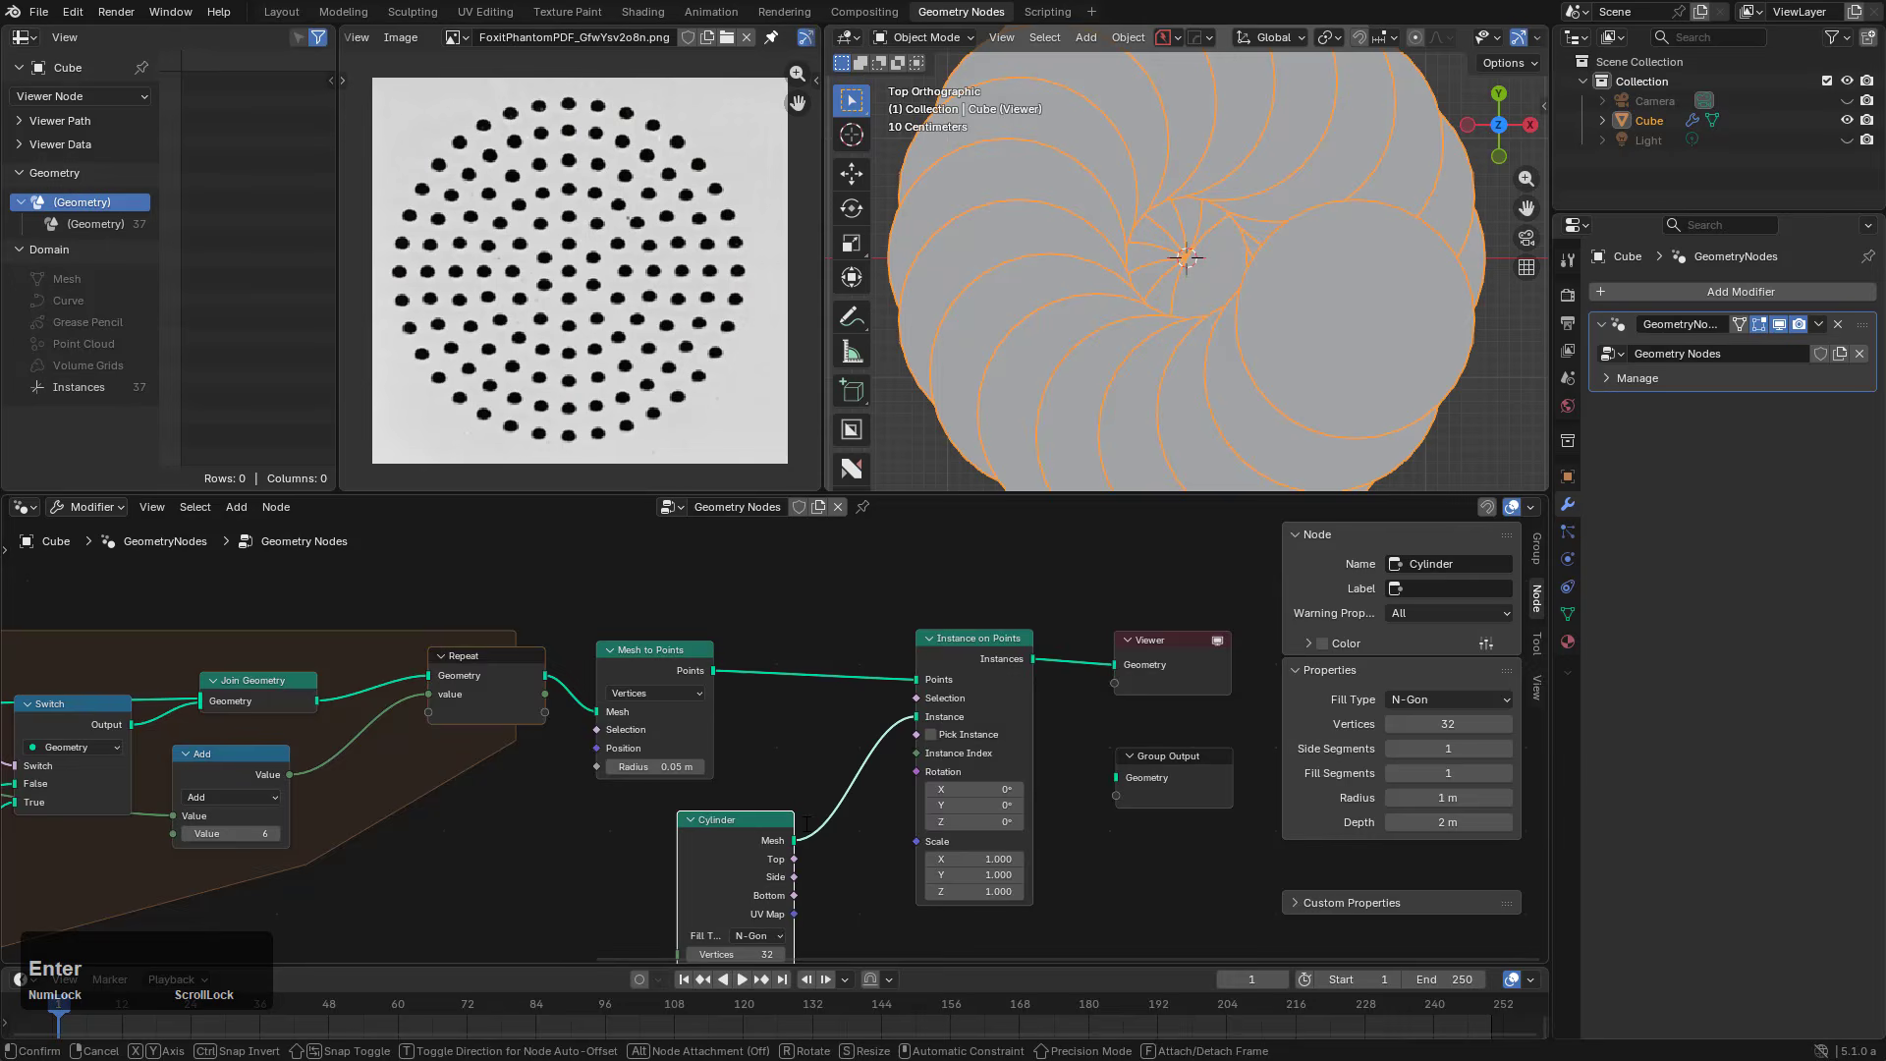
left_click(807, 824)
Step: Set the Cylinder to 8 vertices, a 0.06 m radius and a 0.18 m depth
middle_click_drag(795, 874, 865, 668)
scroll(859, 763, "up", 6)
left_click(851, 741)
type("8")
key("Return")
left_click_drag(831, 827, 744, 828, "shift")
left_click_drag(831, 857, 782, 827, "shift")
scroll(1168, 271, "down", 1)
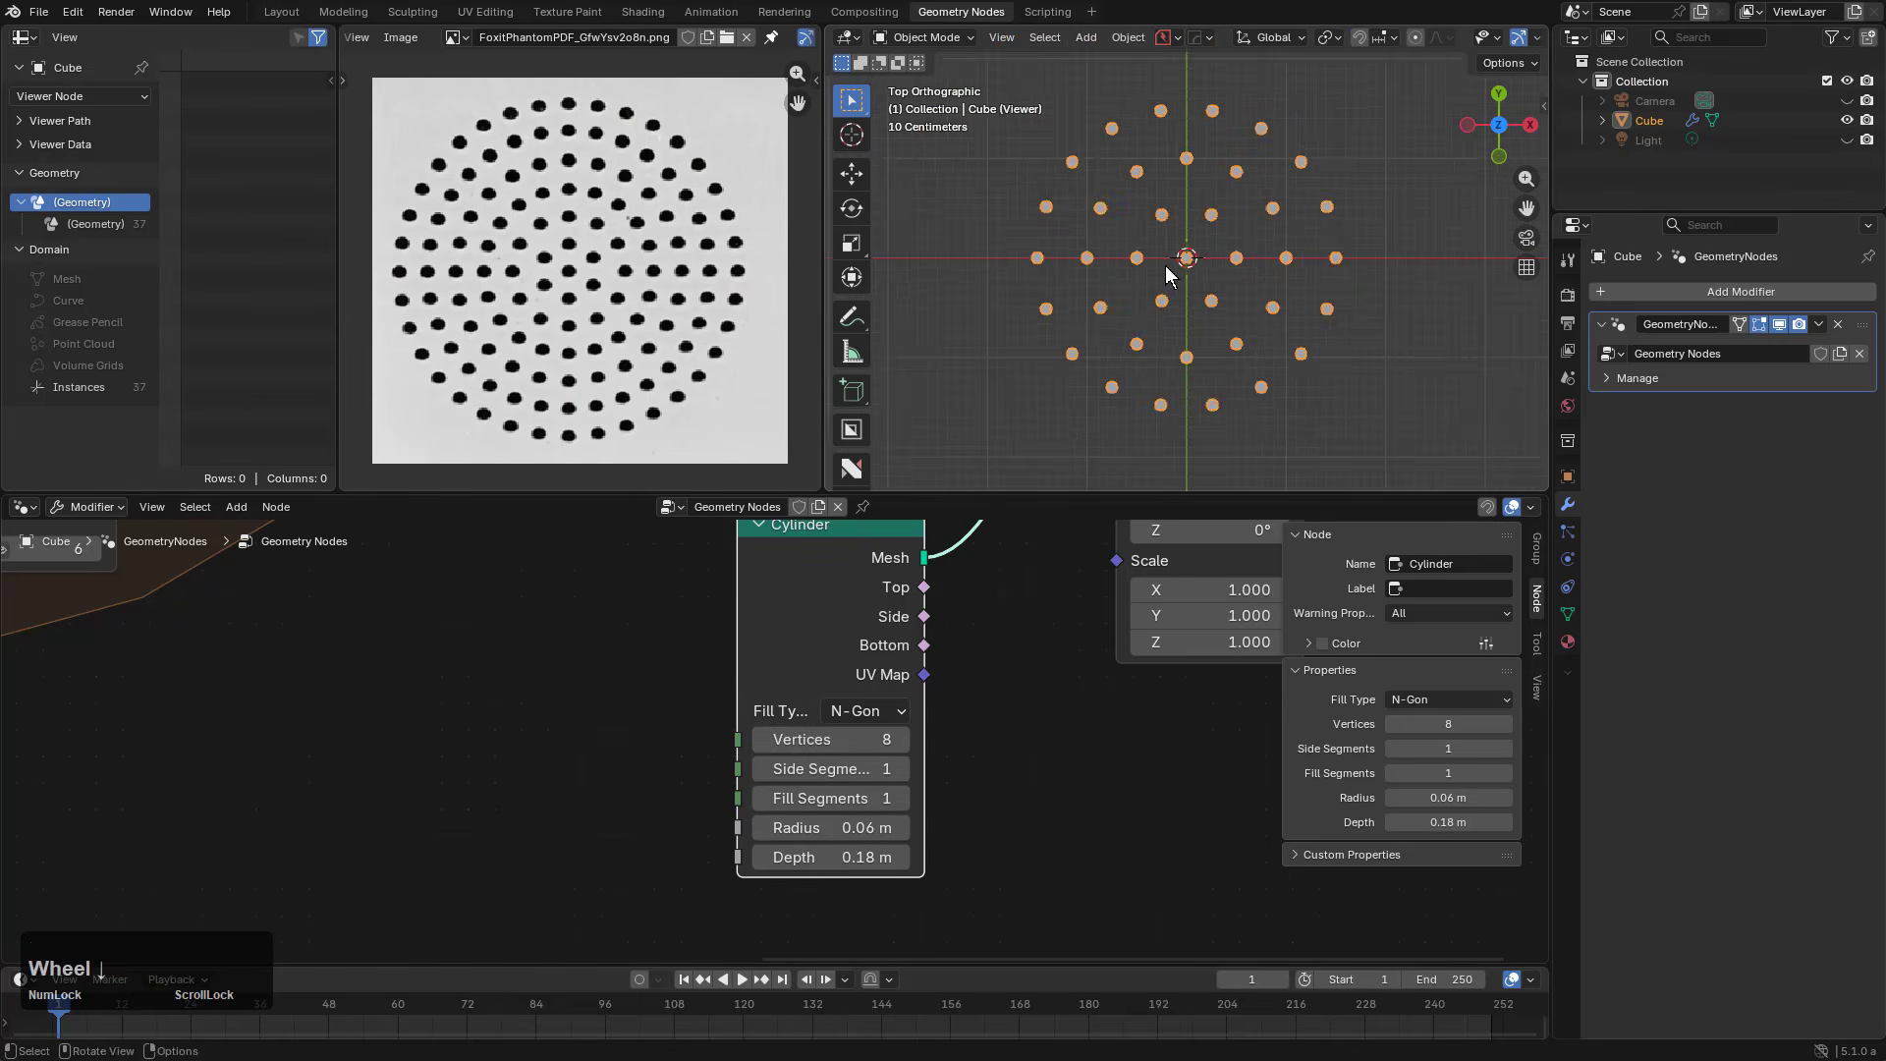
scroll(1169, 271, "up", 1)
left_click(1160, 280)
middle_click_drag(1136, 285, 1154, 310, "shift")
scroll(865, 768, "down", 3)
left_click_drag(950, 702, 969, 674)
Step: Hide the node sidebar and move the Multiply node down to clear space in front of Mesh Circle's Vertices input
middle_click_drag(41, 630, 1081, 729)
key("n")
scroll(668, 811, "down", 1)
middle_click_drag(668, 810, 929, 754)
scroll(929, 753, "up", 1)
middle_click_drag(746, 545, 923, 651)
left_click_drag(917, 619, 833, 587)
double_click(890, 634)
scroll(959, 374, "down", 4)
scroll(822, 728, "up", 1)
double_click(773, 623)
middle_click_drag(1212, 744, 1073, 569)
scroll(1073, 569, "up", 1)
left_click_drag(1048, 737, 1036, 795)
Step: Duplicate Multiply as a Power node with exponent 1.080 and place it between the Repeat value and Mesh Circle's Vertices
key("shift+d")
left_click(750, 686)
left_click(743, 746)
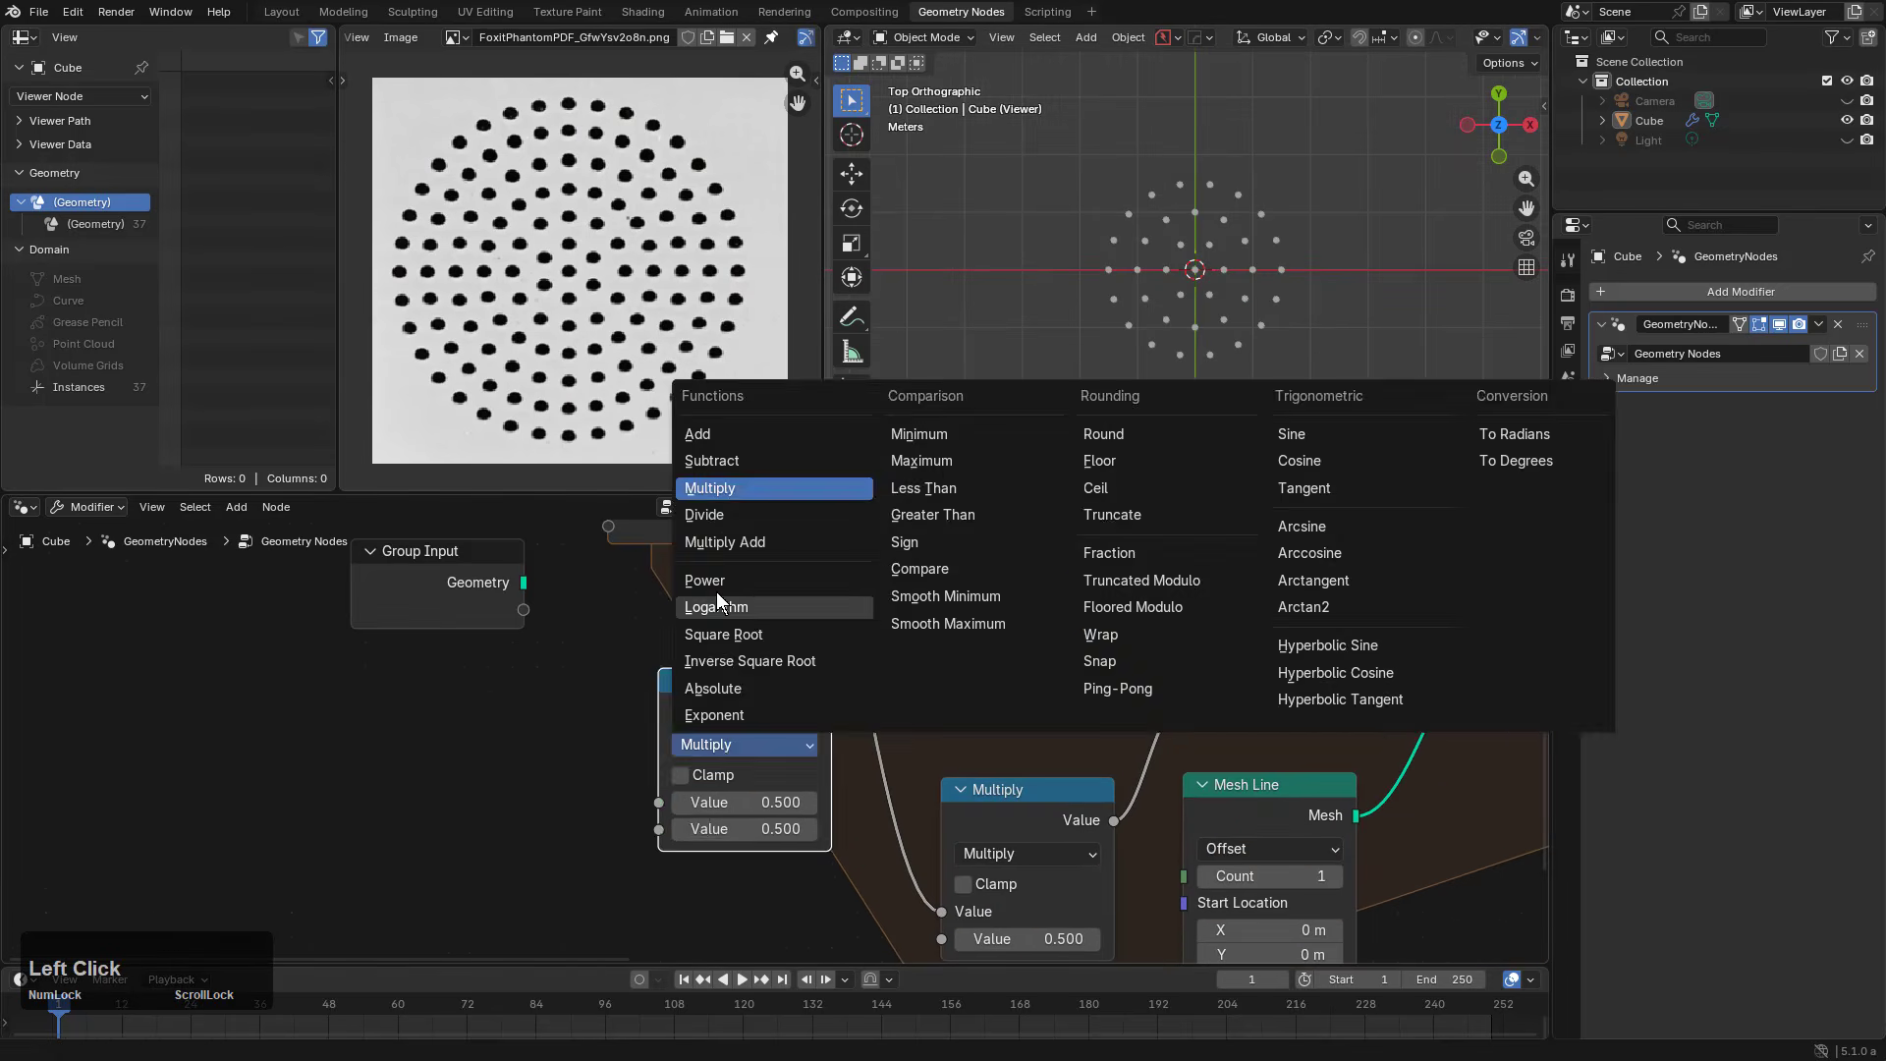
left_click(712, 581)
left_click_drag(725, 701, 1001, 598)
left_click_drag(1020, 726, 1080, 726, "shift")
scroll(1051, 433, "down", 3)
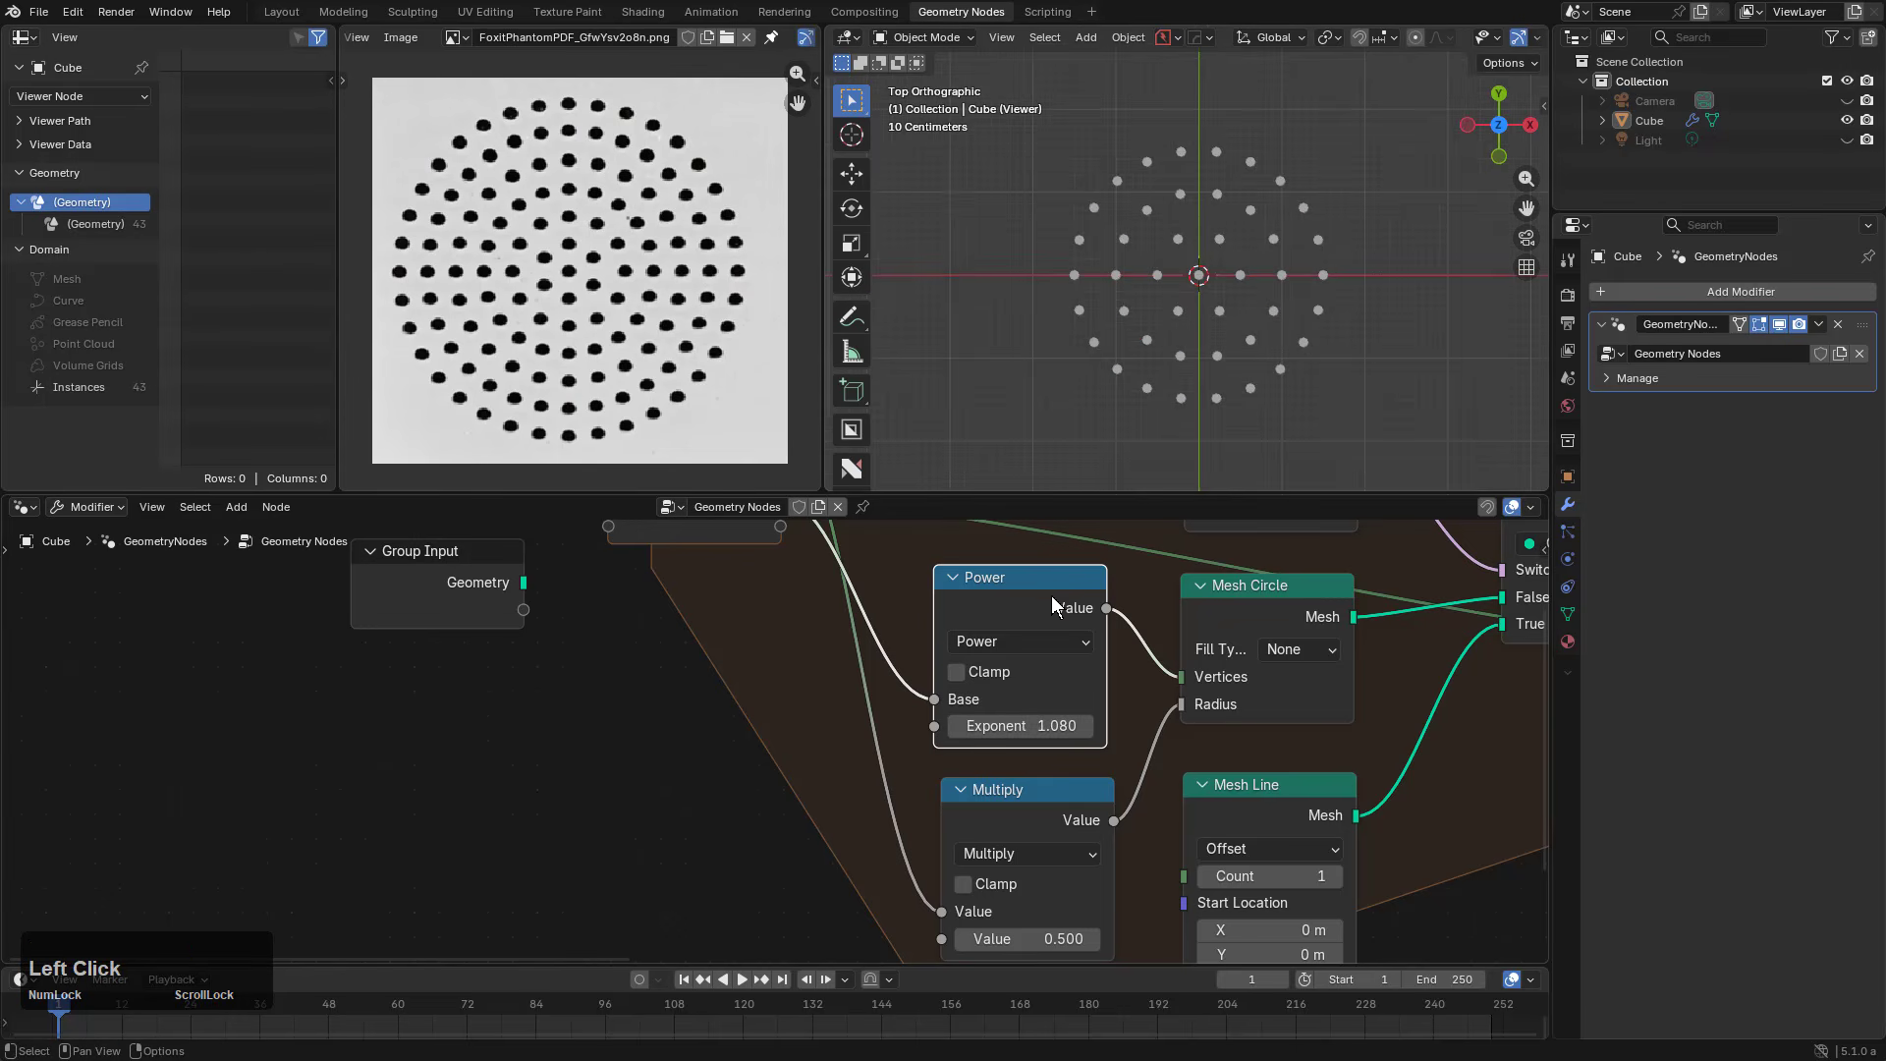
Step: Toggle the Power node's muting repeatedly to compare the pattern with and without it
key("m")
key("m")
key("m")
key("m")
key("m")
key("m")
Step: Set the Repeat zone to 7 iterations and the Multiply value that drives the circle radius to 0.230
scroll(1012, 599, "down", 3)
middle_click_drag(980, 606, 980, 701)
scroll(981, 688, "up", 2)
mouse_move(701, 570)
left_mouse_down()
mouse_move(736, 570)
mouse_move(688, 572)
left_mouse_up()
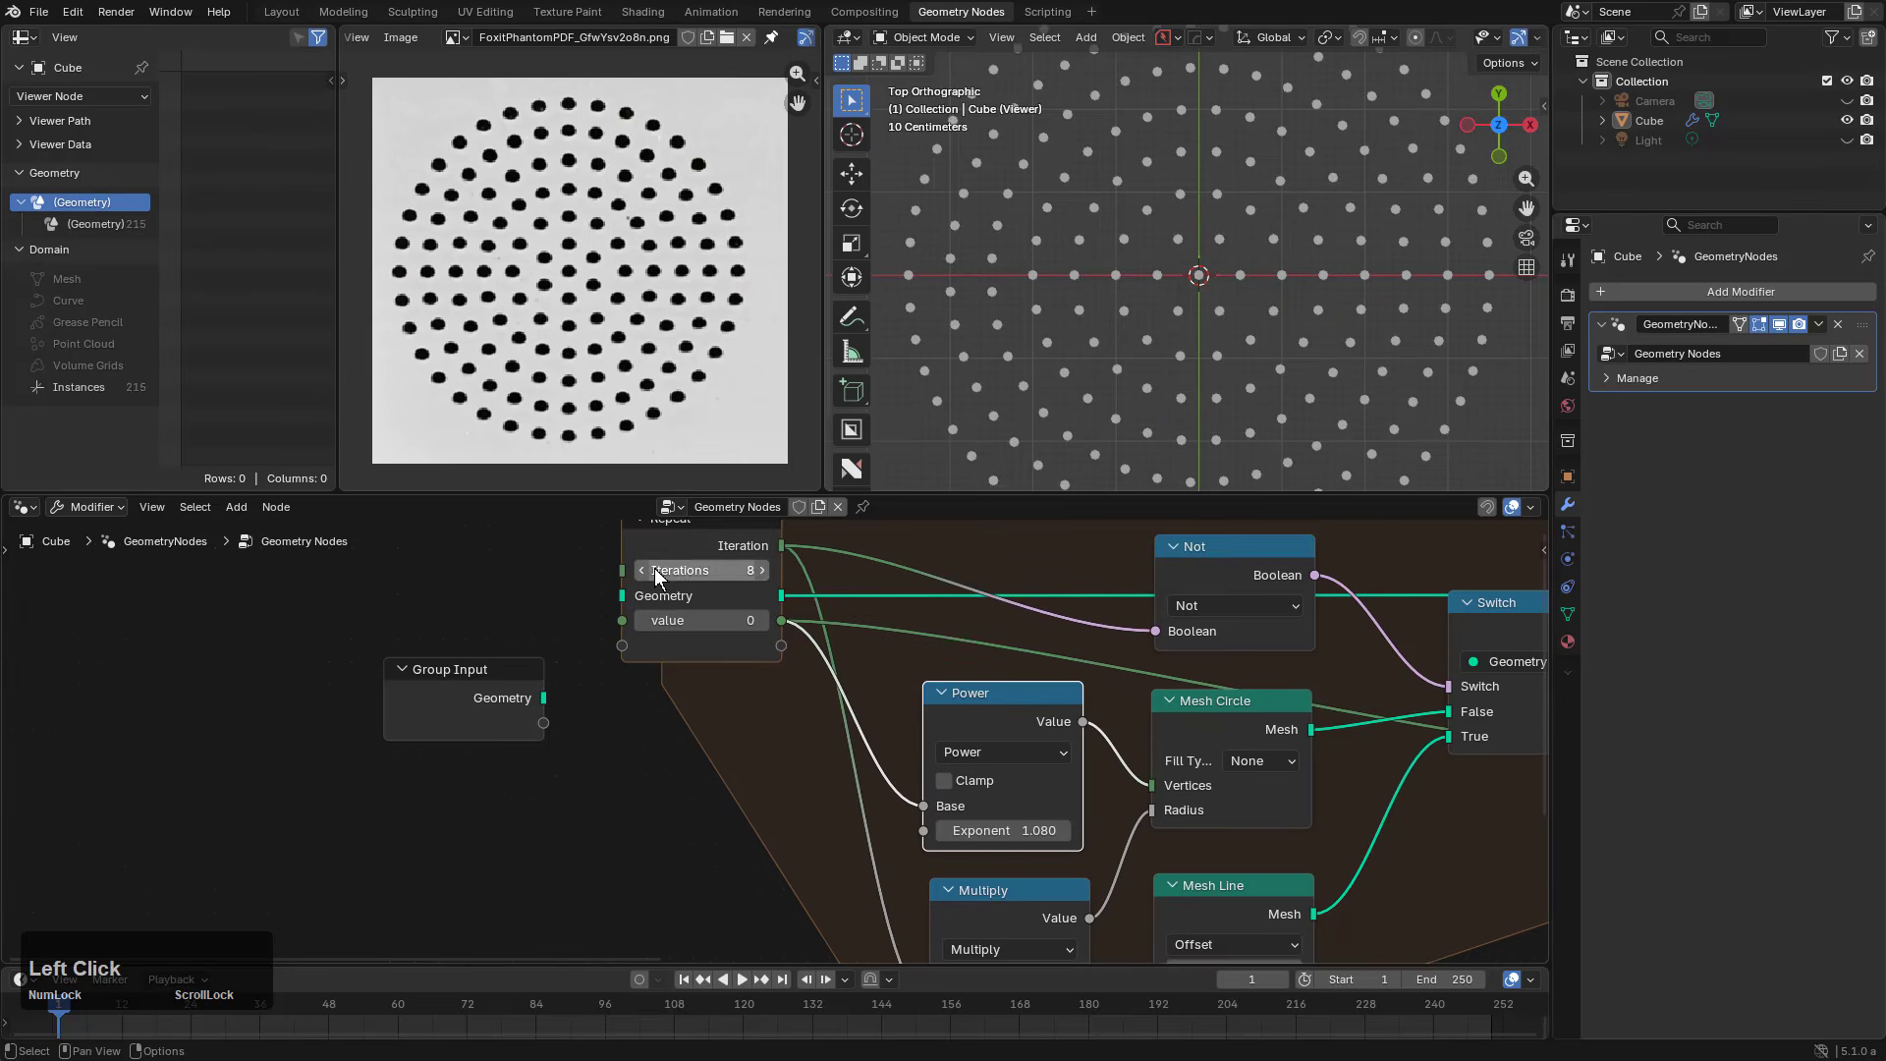
scroll(993, 756, "up", 1)
middle_click_drag(1018, 958, 977, 787)
mouse_move(973, 868)
left_mouse_down("ctrl+shift")
mouse_move(941, 867)
mouse_move(1002, 867)
left_mouse_up("ctrl+shift")
scroll(1081, 432, "up", 4)
scroll(1264, 346, "down", 2)
scroll(1269, 699, "down", 2)
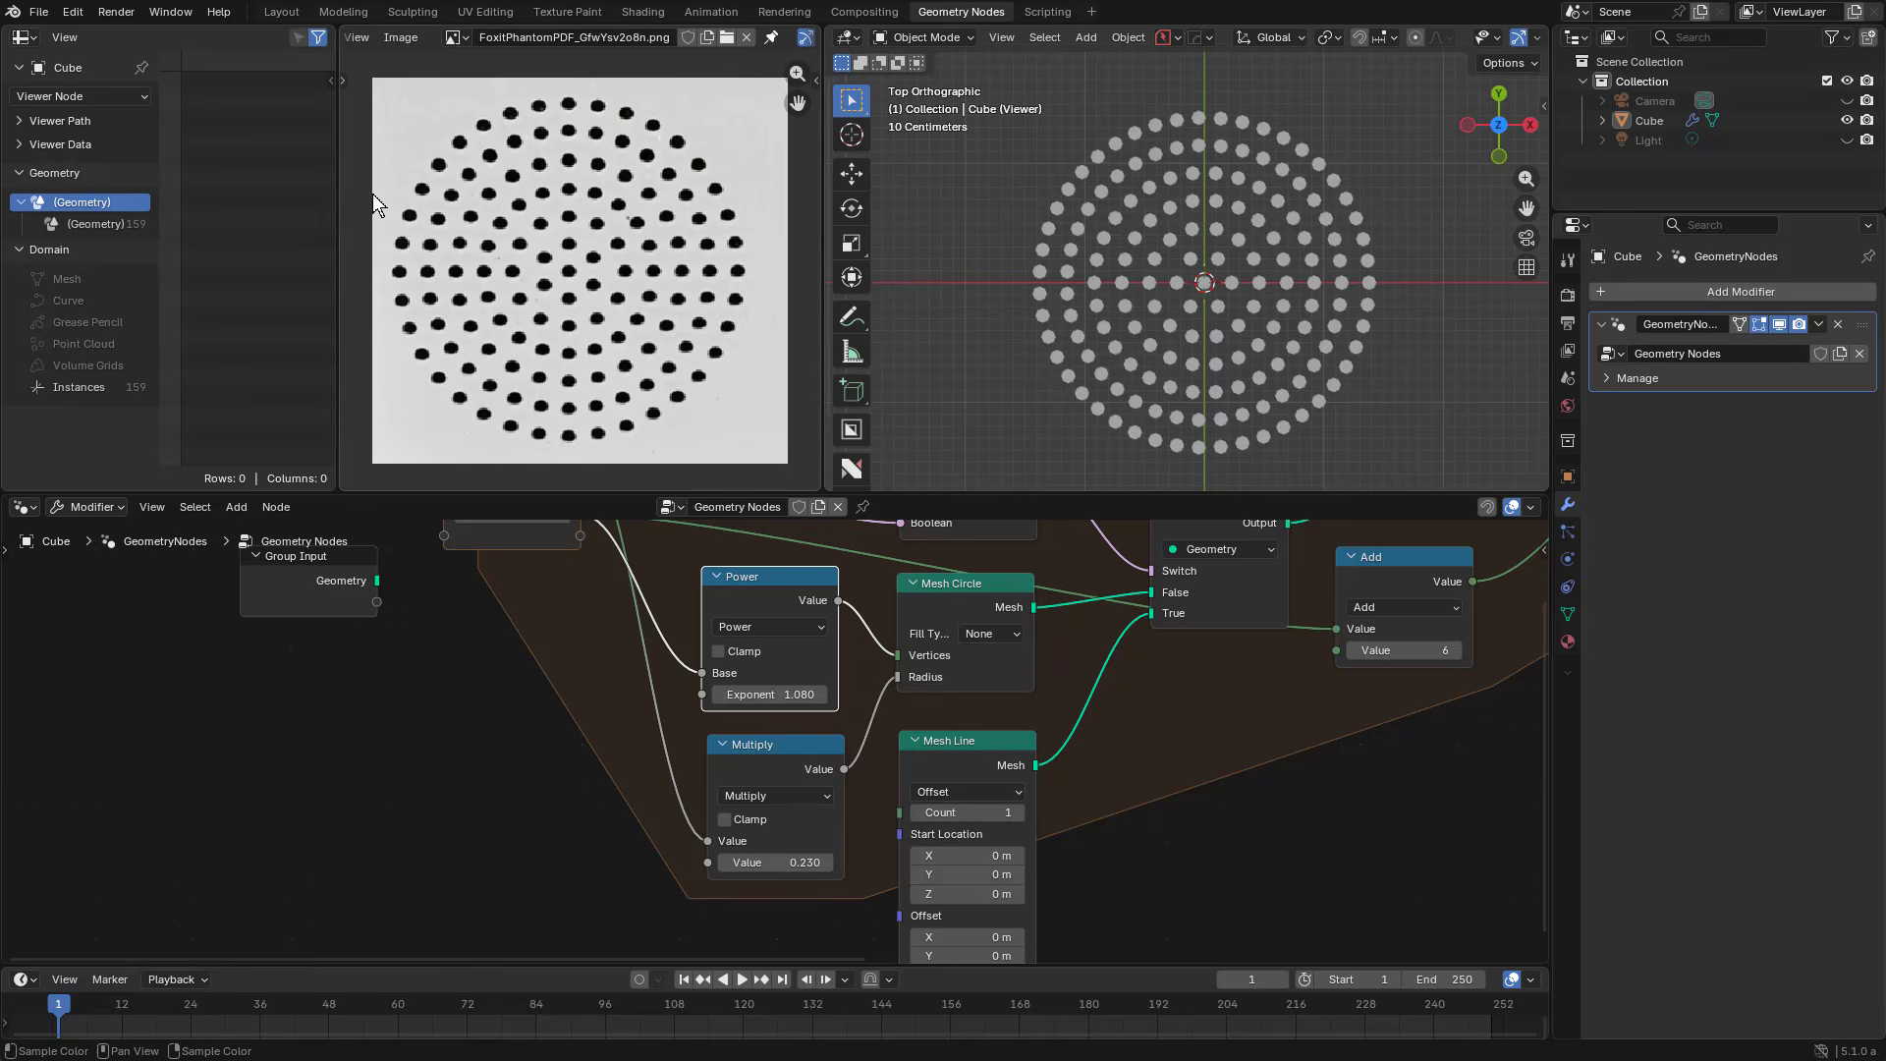
Step: Rename the node group and its modifier circle_array
scroll(1366, 285, "up", 2)
left_click(1695, 354)
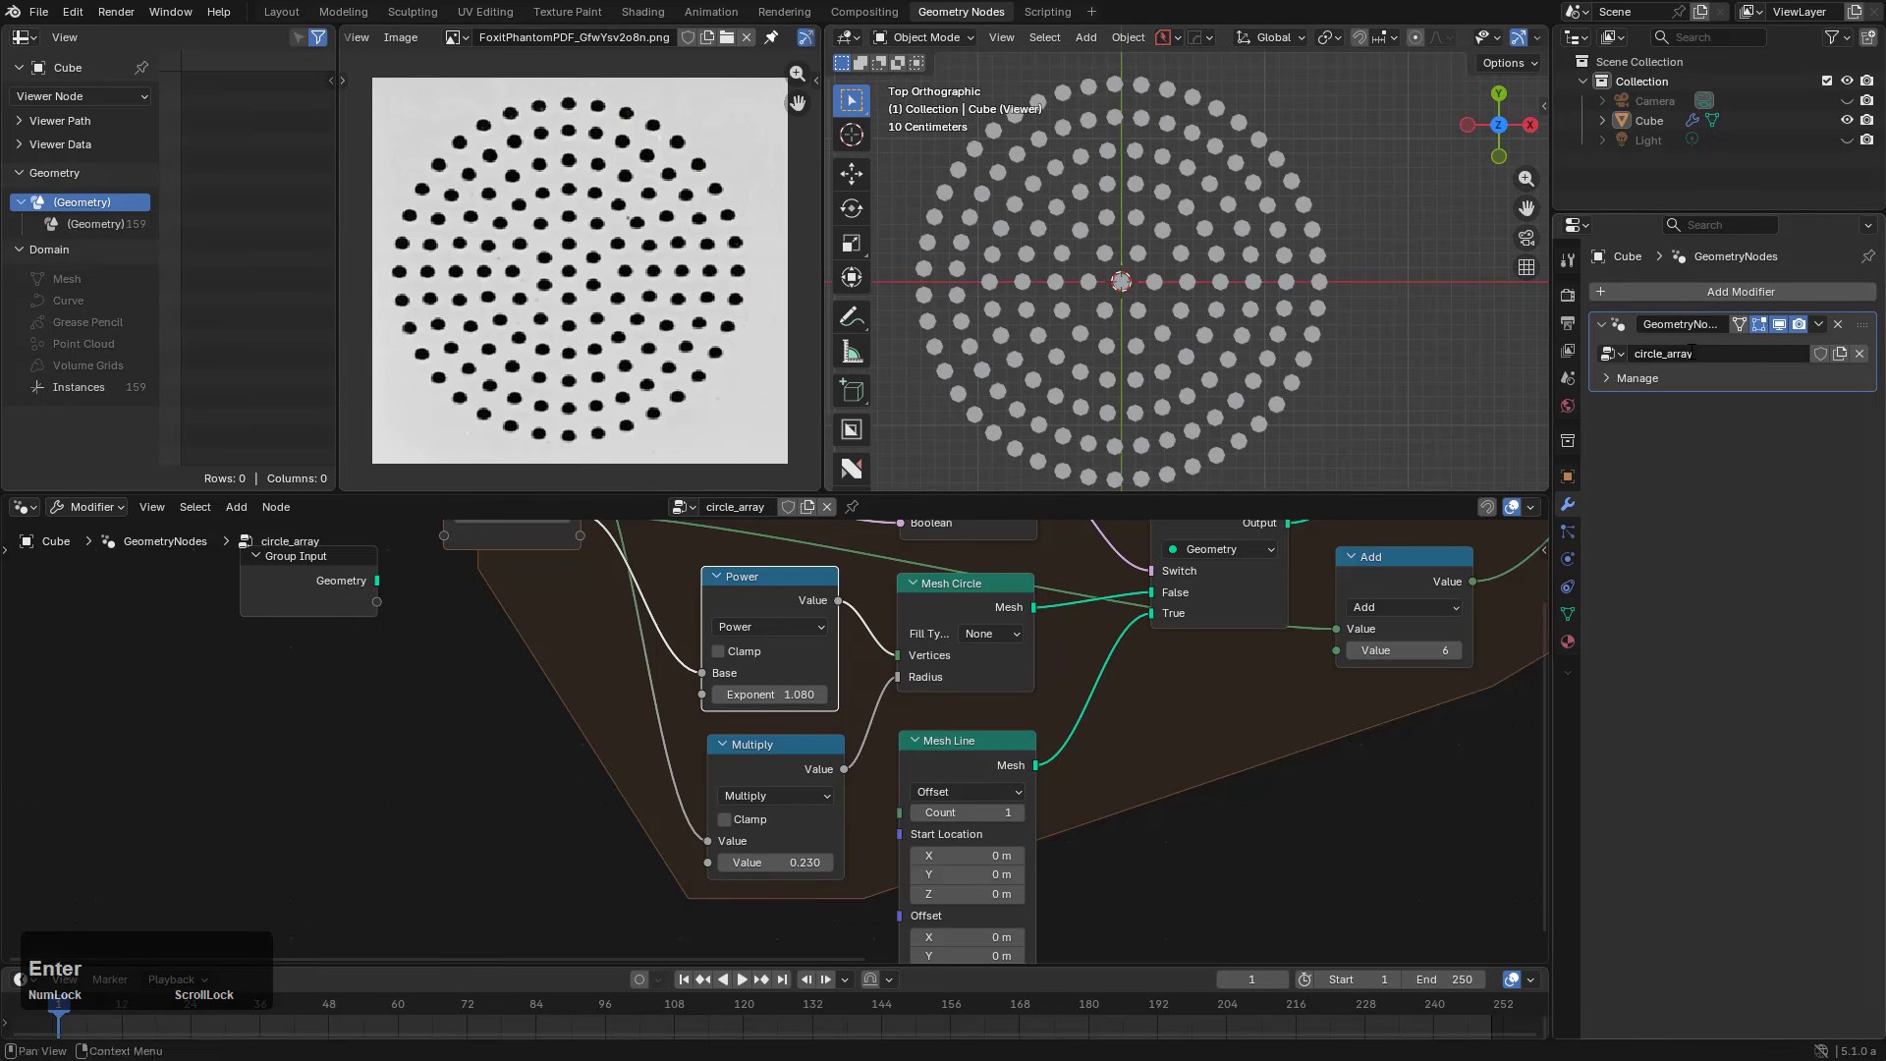
Step: Tidy the layout by placing Add beneath Switch and repositioning the Repeat output and Group Input nodes
middle_click_drag(1222, 609, 1131, 656)
left_click_drag(1368, 606, 1170, 717)
scroll(1266, 732, "down", 4)
middle_click_drag(1266, 733, 945, 771)
left_click_drag(1130, 560, 1105, 553)
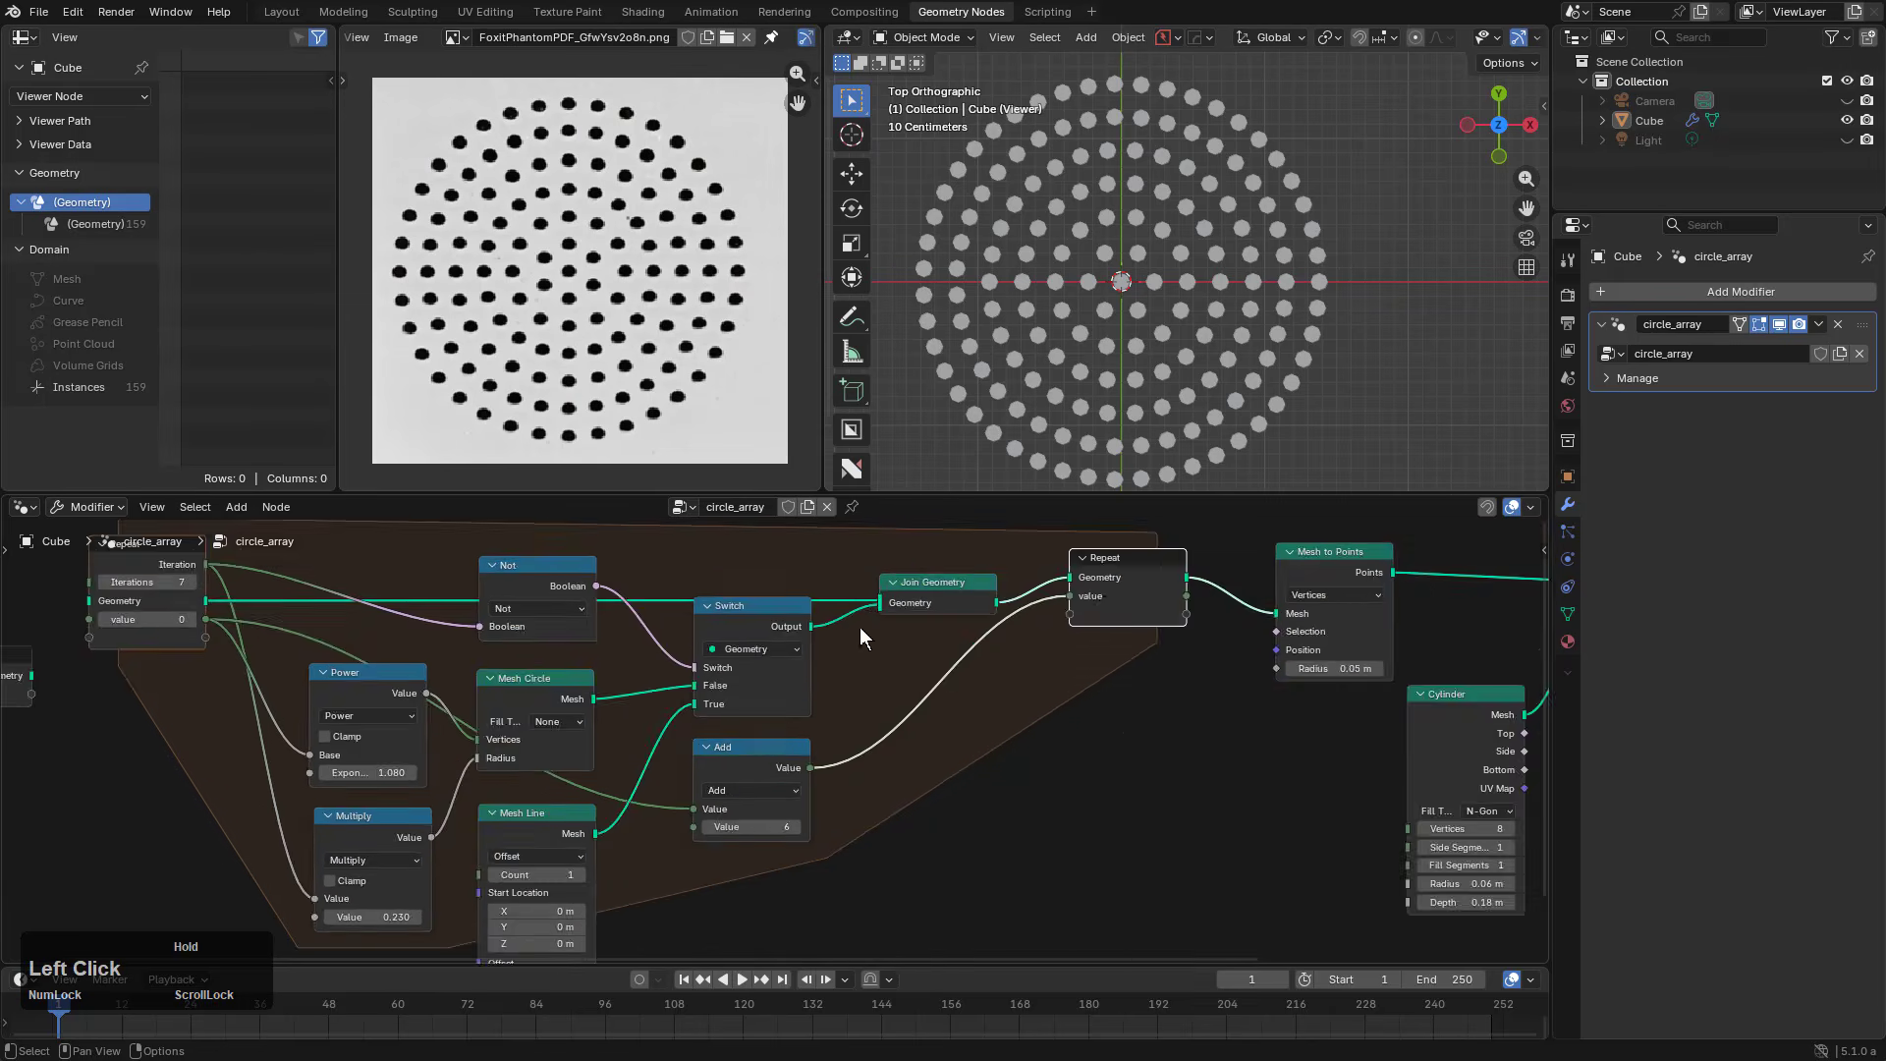
middle_click_drag(863, 635, 1383, 600)
left_click_drag(499, 628, 433, 616)
Step: Reduce the Cylinder's radius to 0.05 m
scroll(1064, 364, "up", 3)
middle_click_drag(1095, 669, 77, 607)
scroll(945, 669, "up", 3)
left_click_drag(945, 670, 978, 669)
scroll(977, 669, "up", 5)
mouse_move(1102, 862)
left_mouse_down("shift")
mouse_move(1042, 863)
mouse_move(1066, 862)
left_mouse_up("shift")
scroll(816, 688, "down", 2)
Step: Add a second Group Input beside the Cylinder and link it to the Cylinder's Radius as an exposed modifier input
key("shift+a")
mouse_move(830, 642)
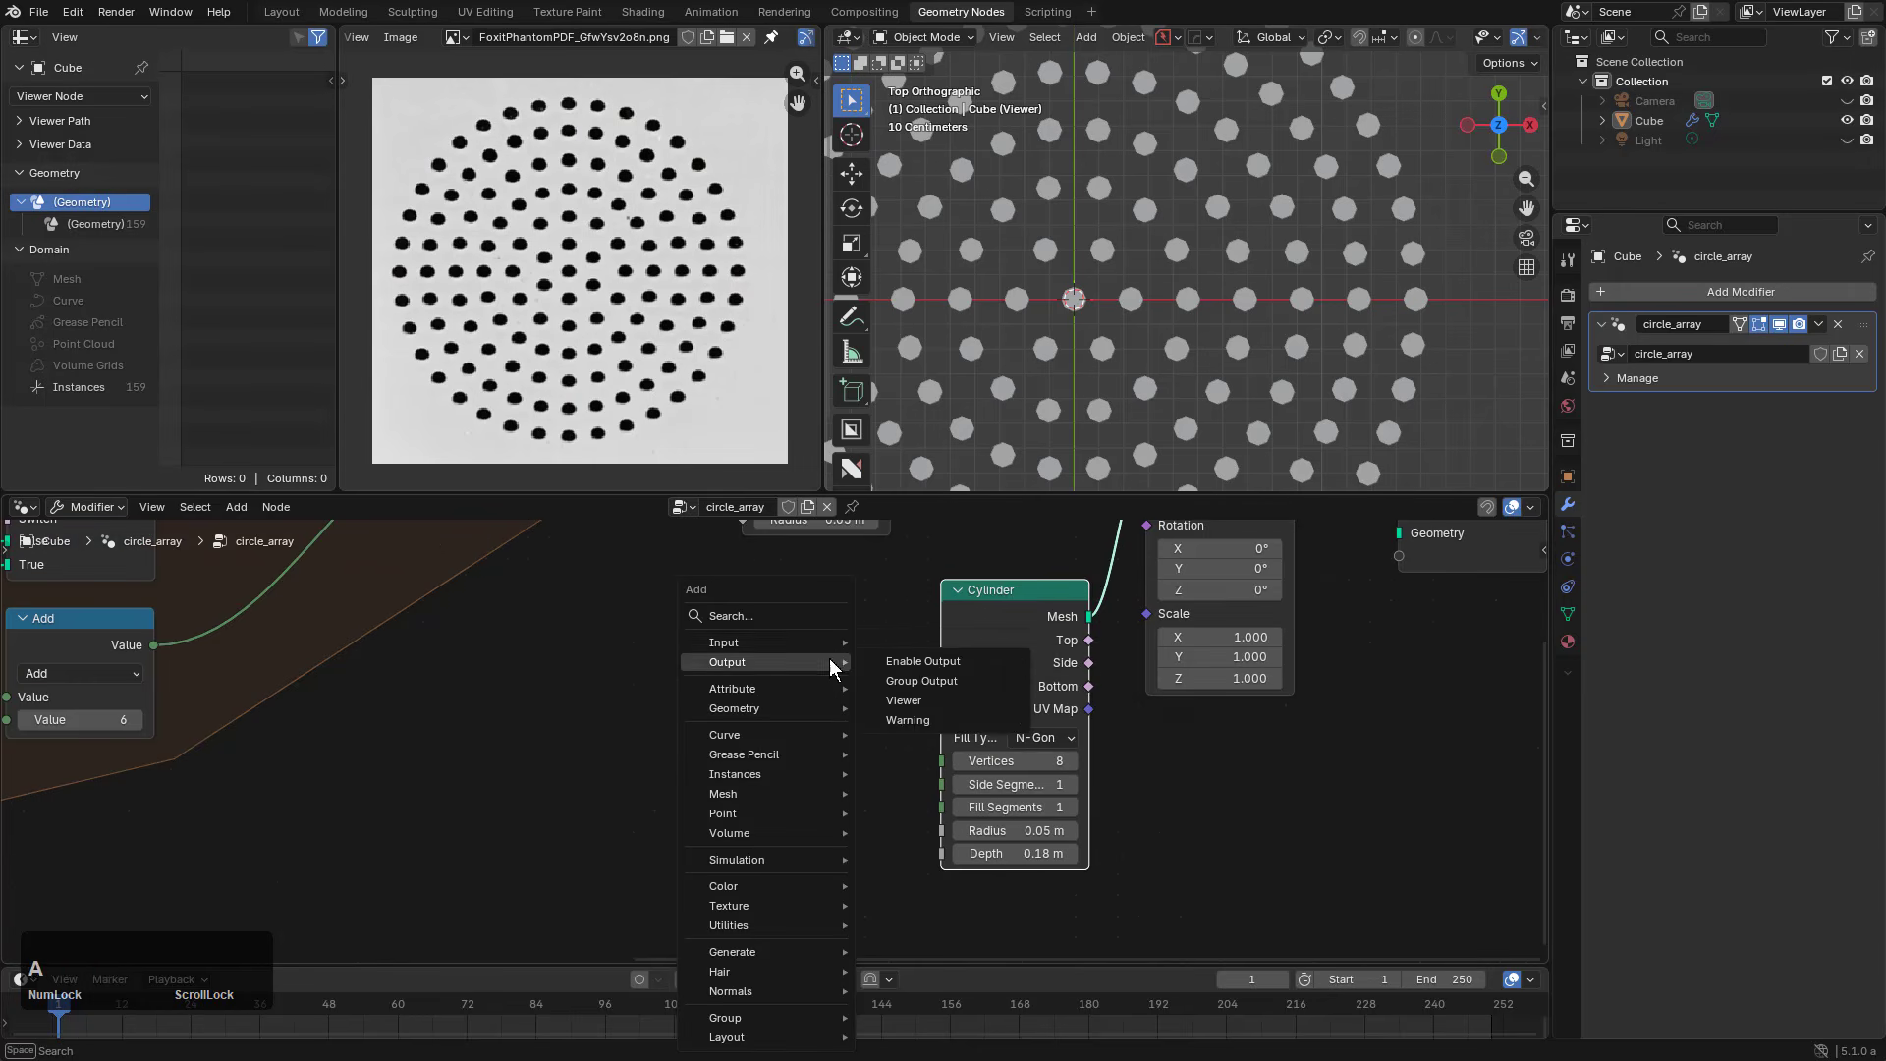
mouse_move(988, 679)
left_click(1066, 680)
left_click(620, 677)
left_click_drag(941, 830, 875, 819)
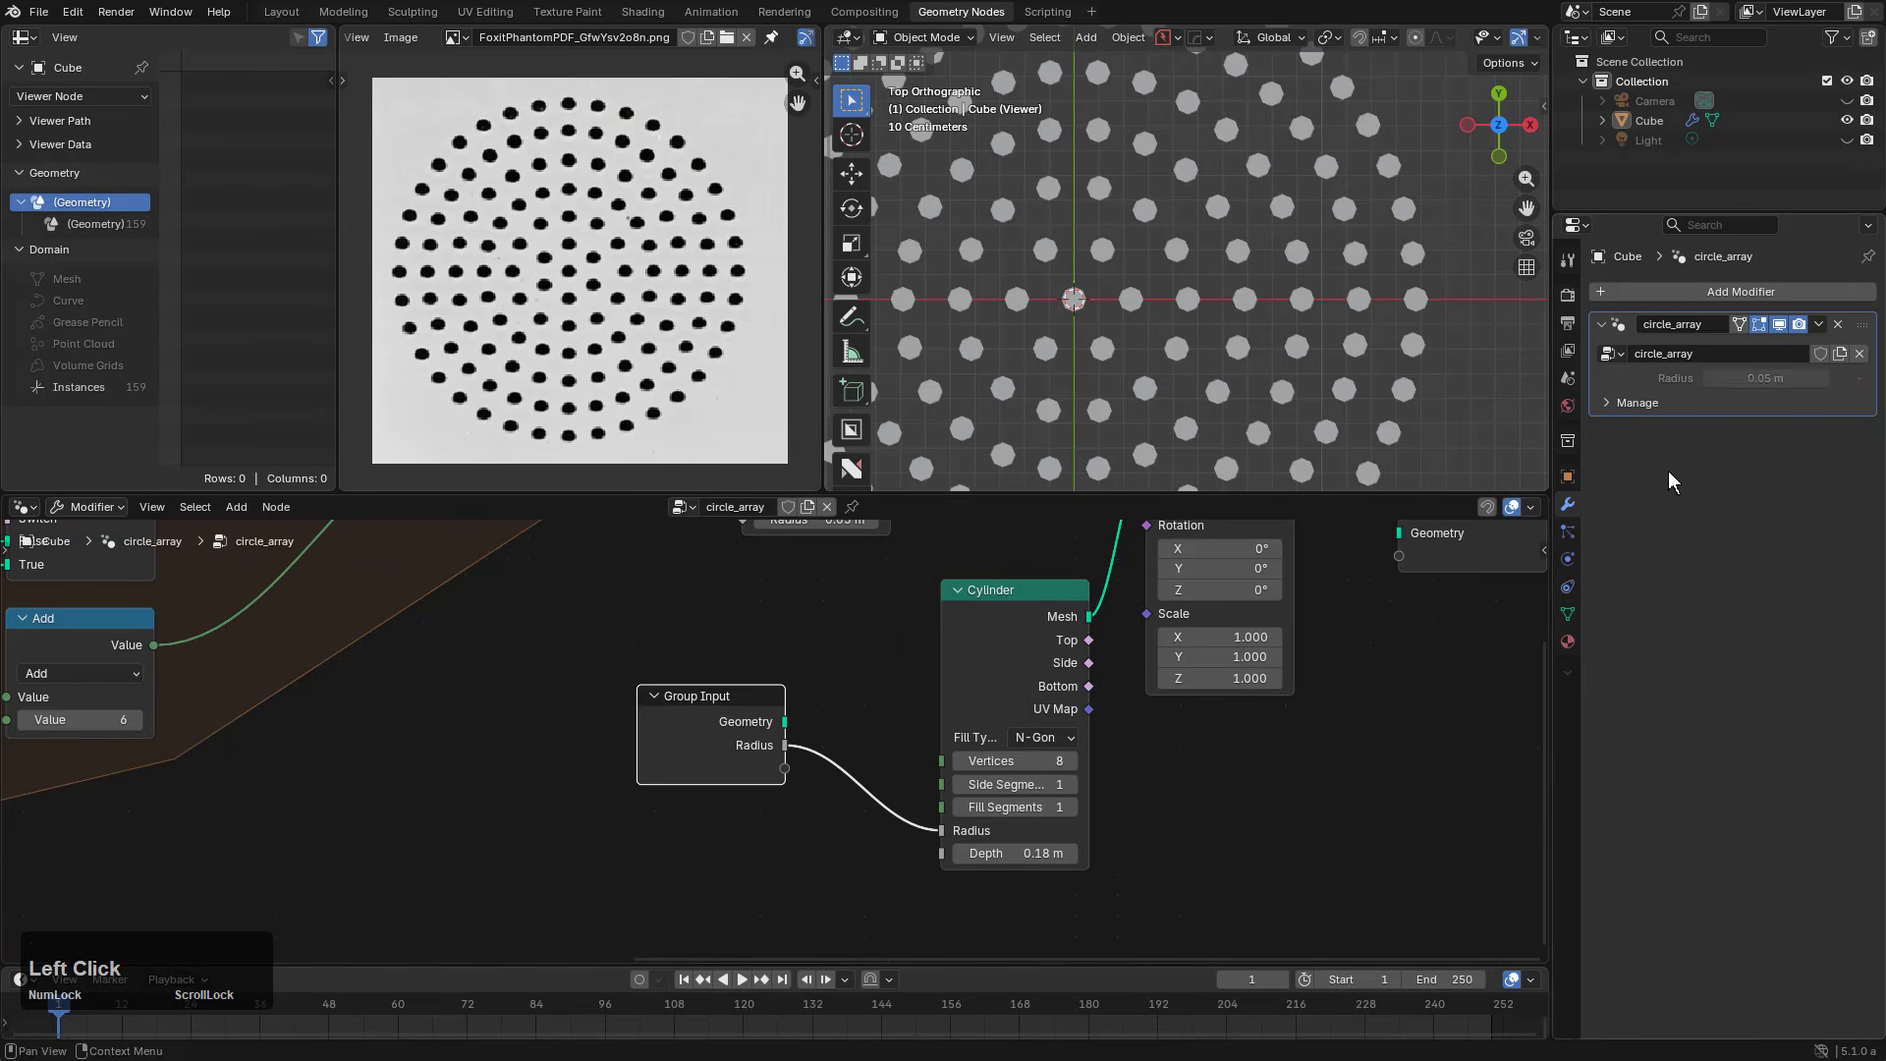
Step: Limit the exposed Radius input to a maximum of 0.100 and set the modifier's Radius to 0.049 m
left_click_drag(1765, 379, 1818, 378, "shift")
right_click(1765, 378)
key("n")
scroll(1415, 846, "down", 2)
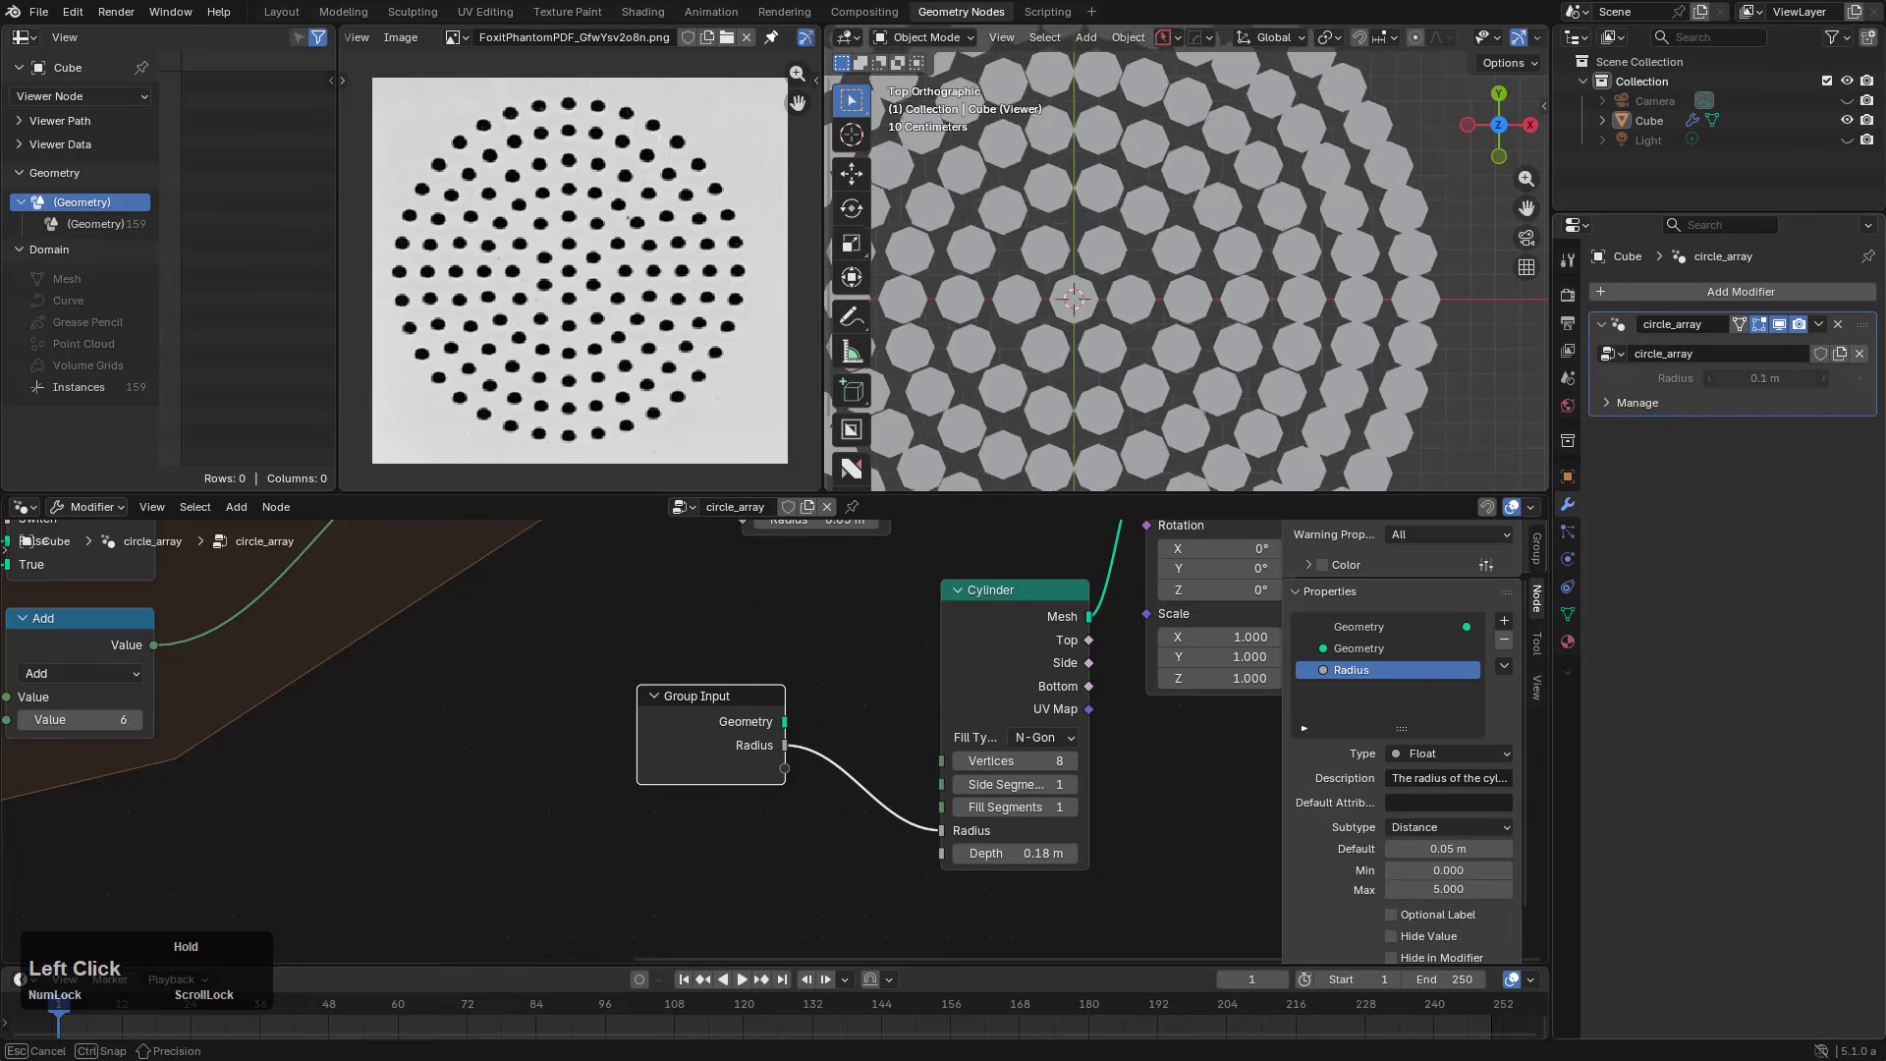
right_click(1772, 378)
scroll(1444, 864, "down", 1)
left_click(1436, 892)
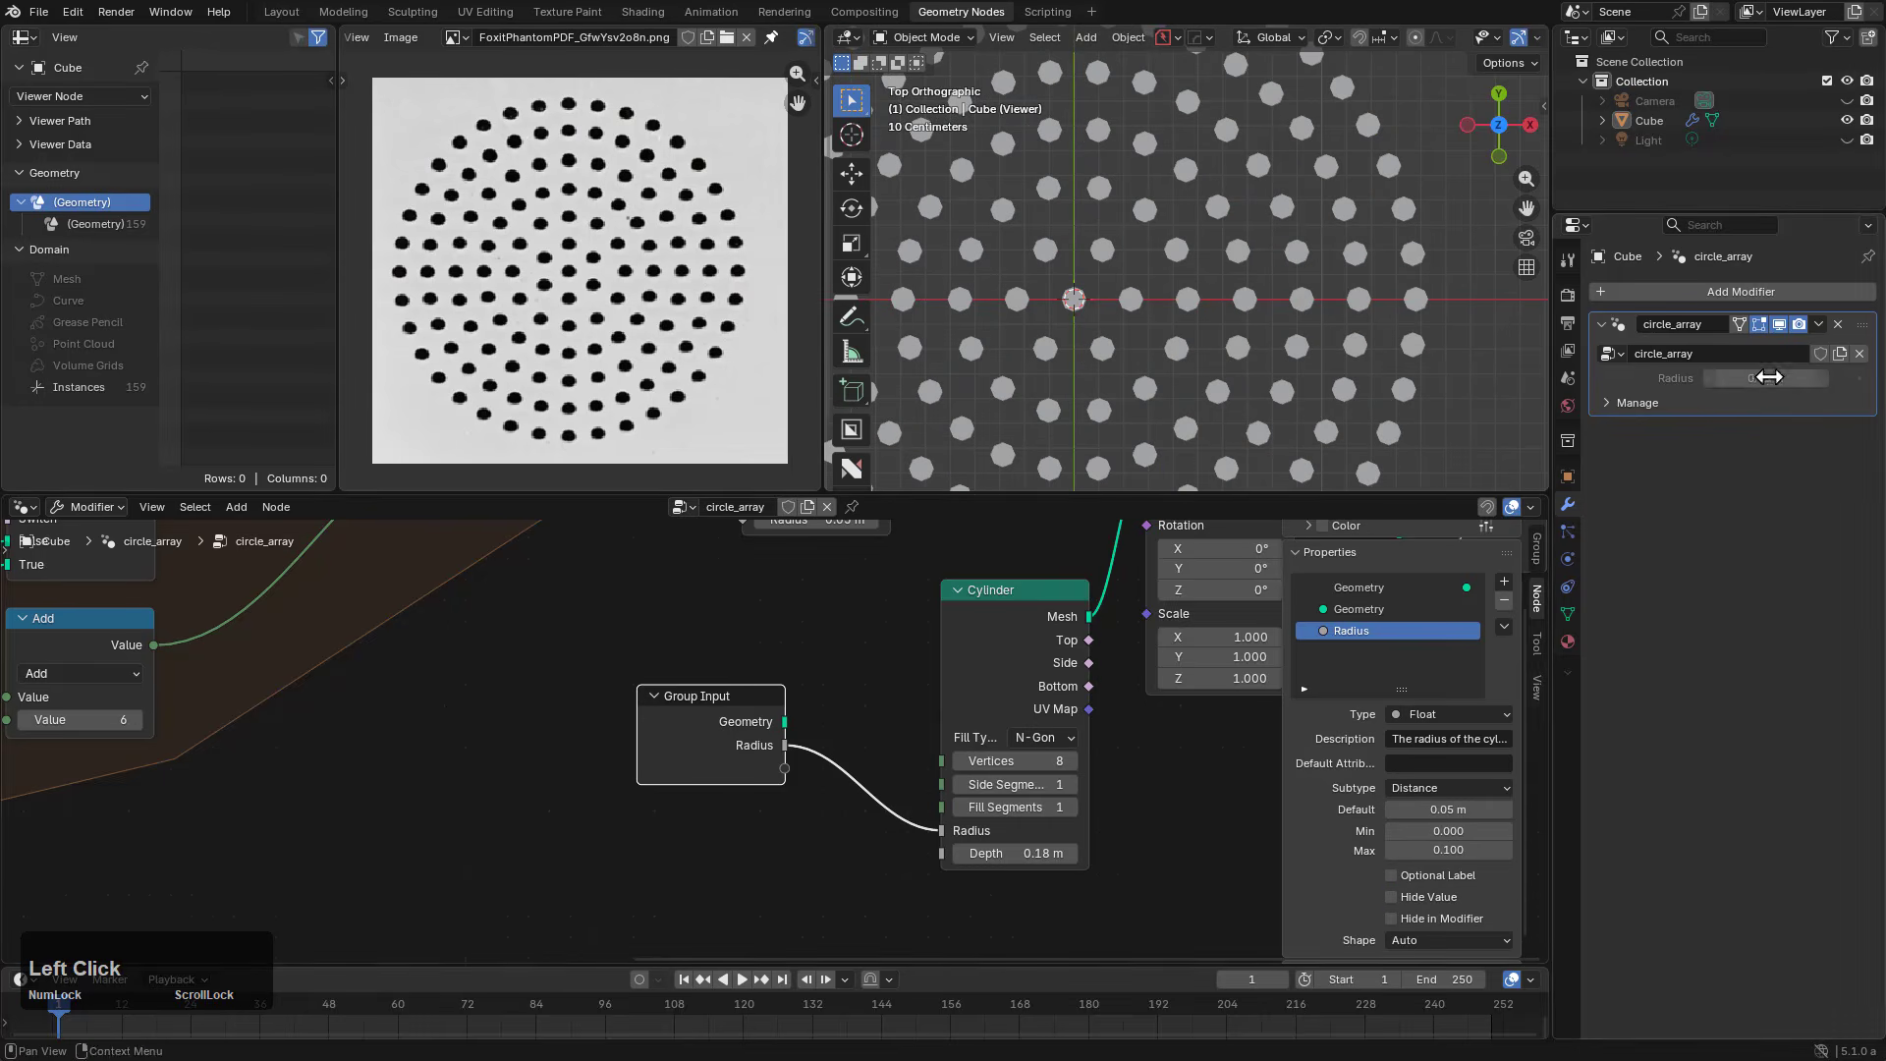
scroll(1016, 691, "down", 1)
left_click_drag(737, 703, 791, 698)
mouse_move(1766, 378)
left_mouse_down("shift")
mouse_move(1828, 378)
mouse_move(1762, 378)
mouse_move(1780, 379)
left_mouse_up("shift")
Step: Try out the Multiply value's range and add a Map Range node beside Multiply
middle_click_drag(413, 737, 1019, 758)
scroll(1019, 758, "up", 1)
left_click_drag(1124, 761, 900, 835, "shift")
right_click(1124, 761)
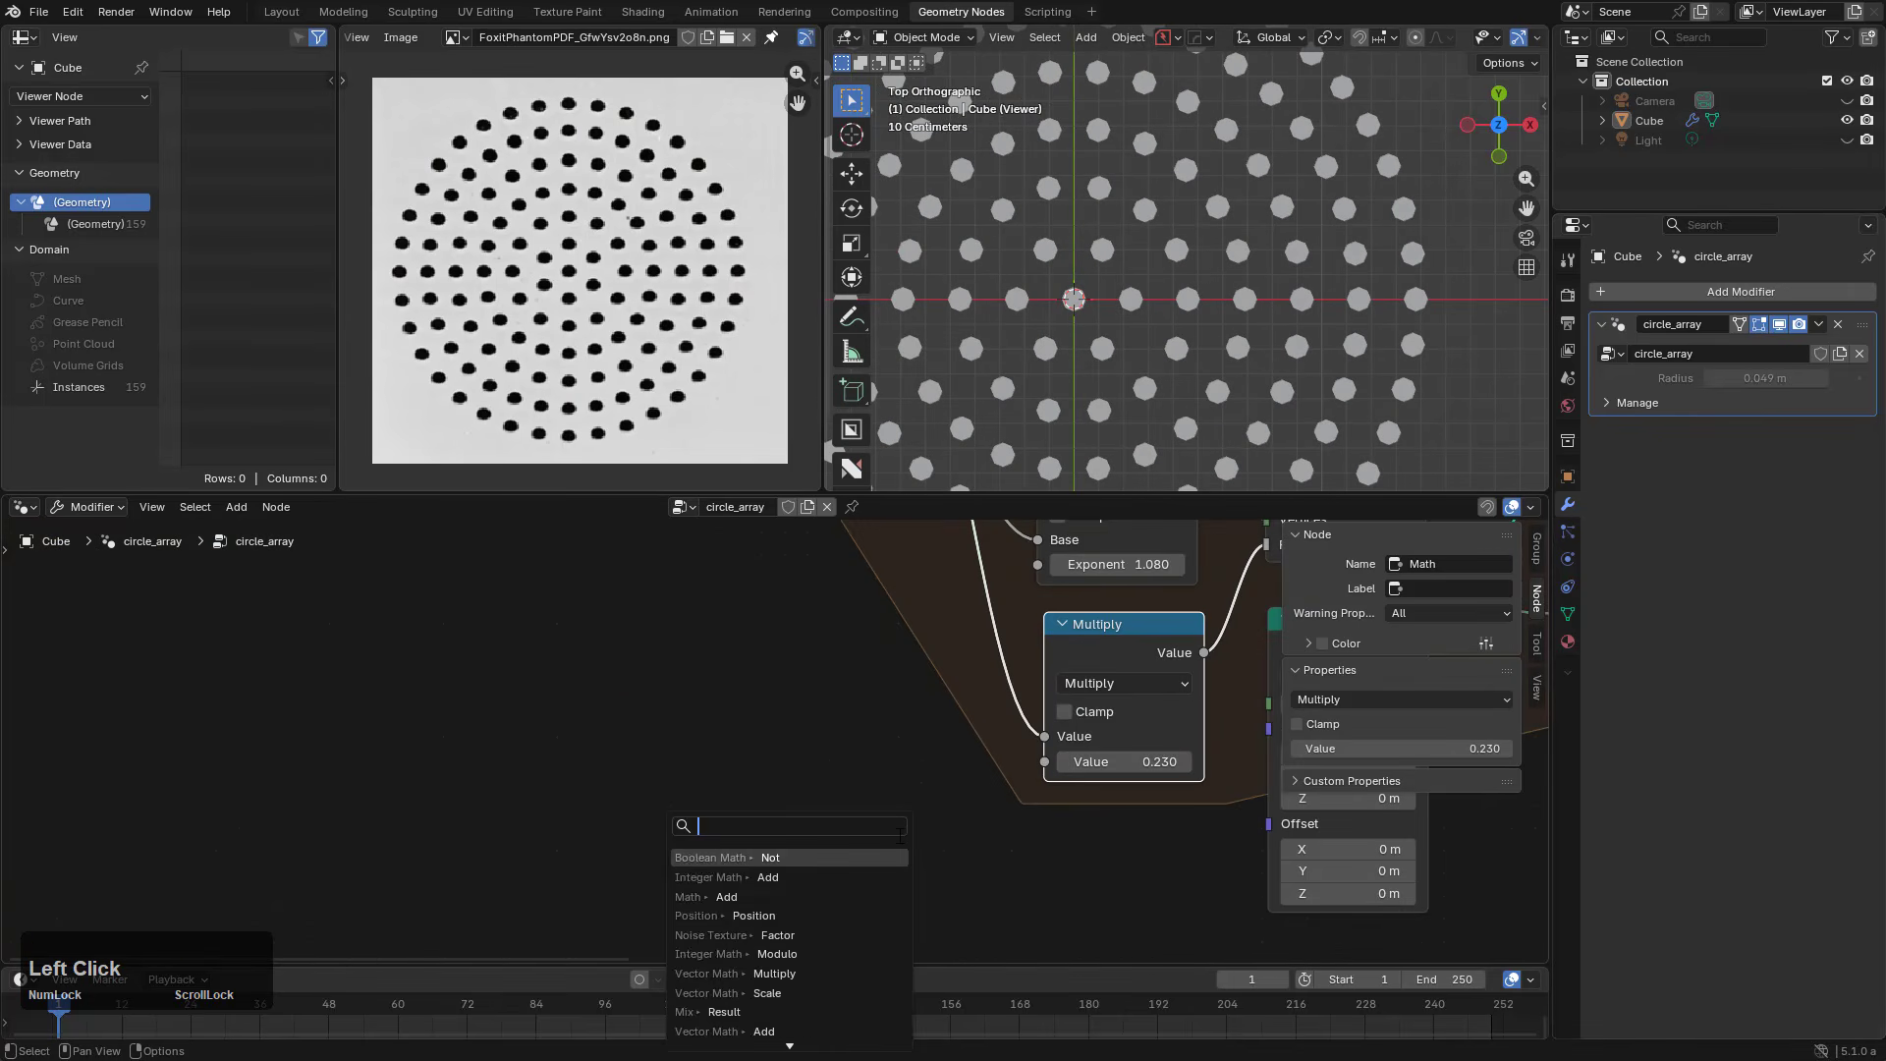
key("Return")
left_click(922, 739)
Step: Set the Multiply value to 0.100 and copy it into Map Range's From Min
left_click_drag(1044, 765, 992, 786)
left_click_drag(1134, 761, 1079, 761, "shift")
key("ctrl+x")
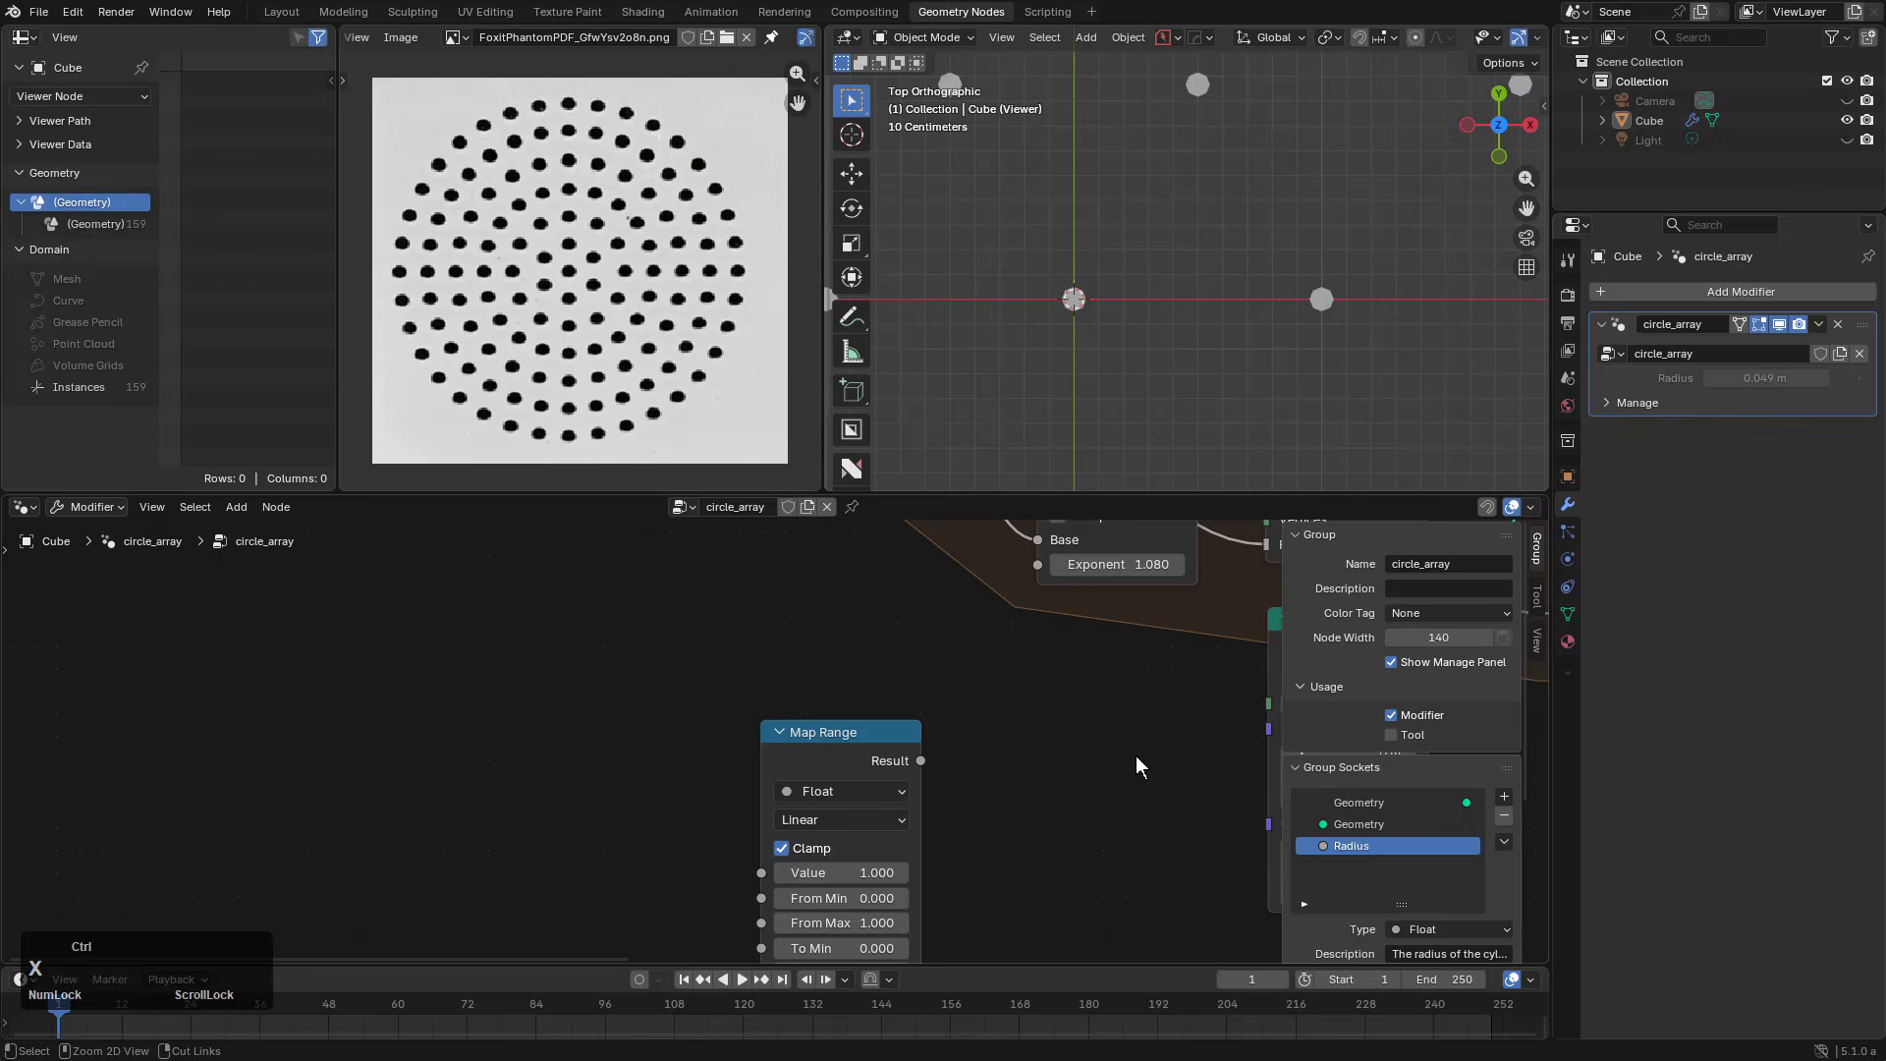
scroll(1130, 753, "down", 2)
key("ctrl+z")
scroll(1136, 757, "up", 3)
key("ctrl+c")
middle_click_drag(1031, 865, 1046, 767)
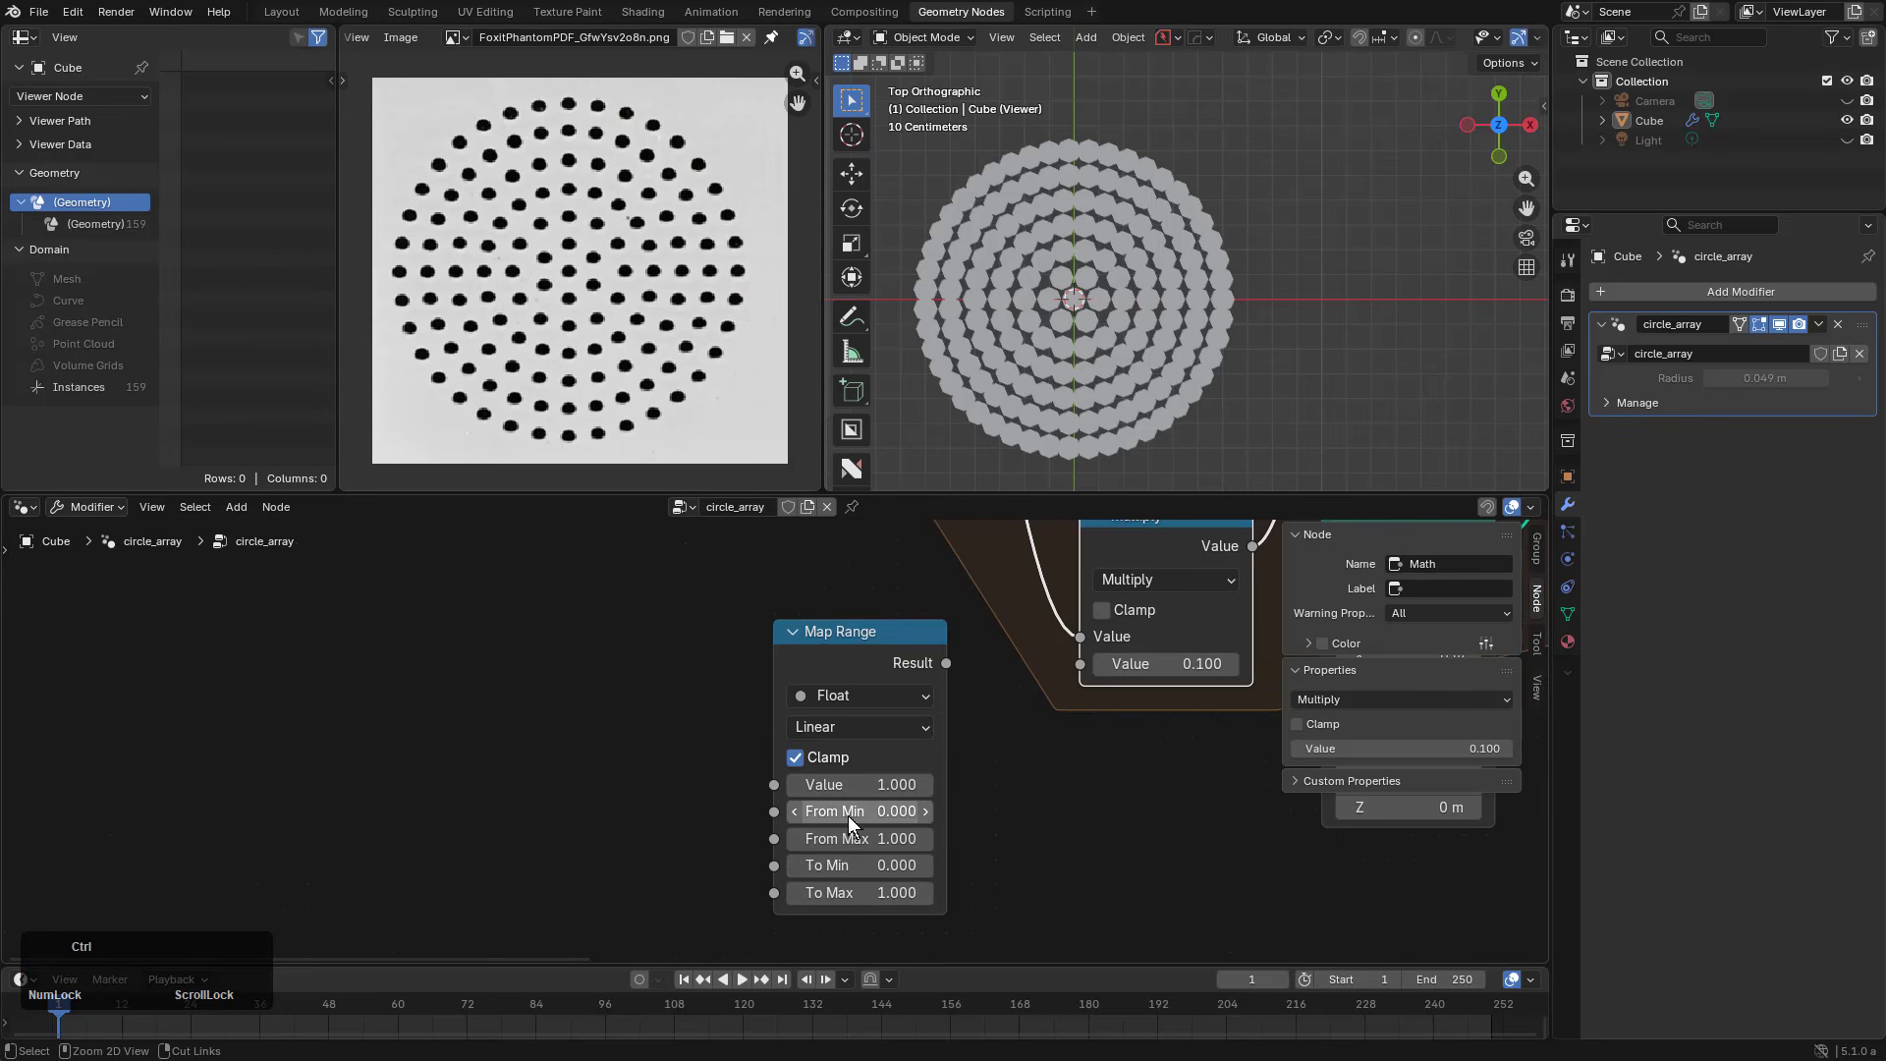
key("ctrl+v")
Step: Set the Multiply value to 0.500, copy it into Map Range's From Max, and link Map Range's Result to that Multiply input
mouse_move(1167, 666)
left_mouse_down("shift")
mouse_move(1219, 665)
mouse_move(1169, 676)
left_mouse_up("shift")
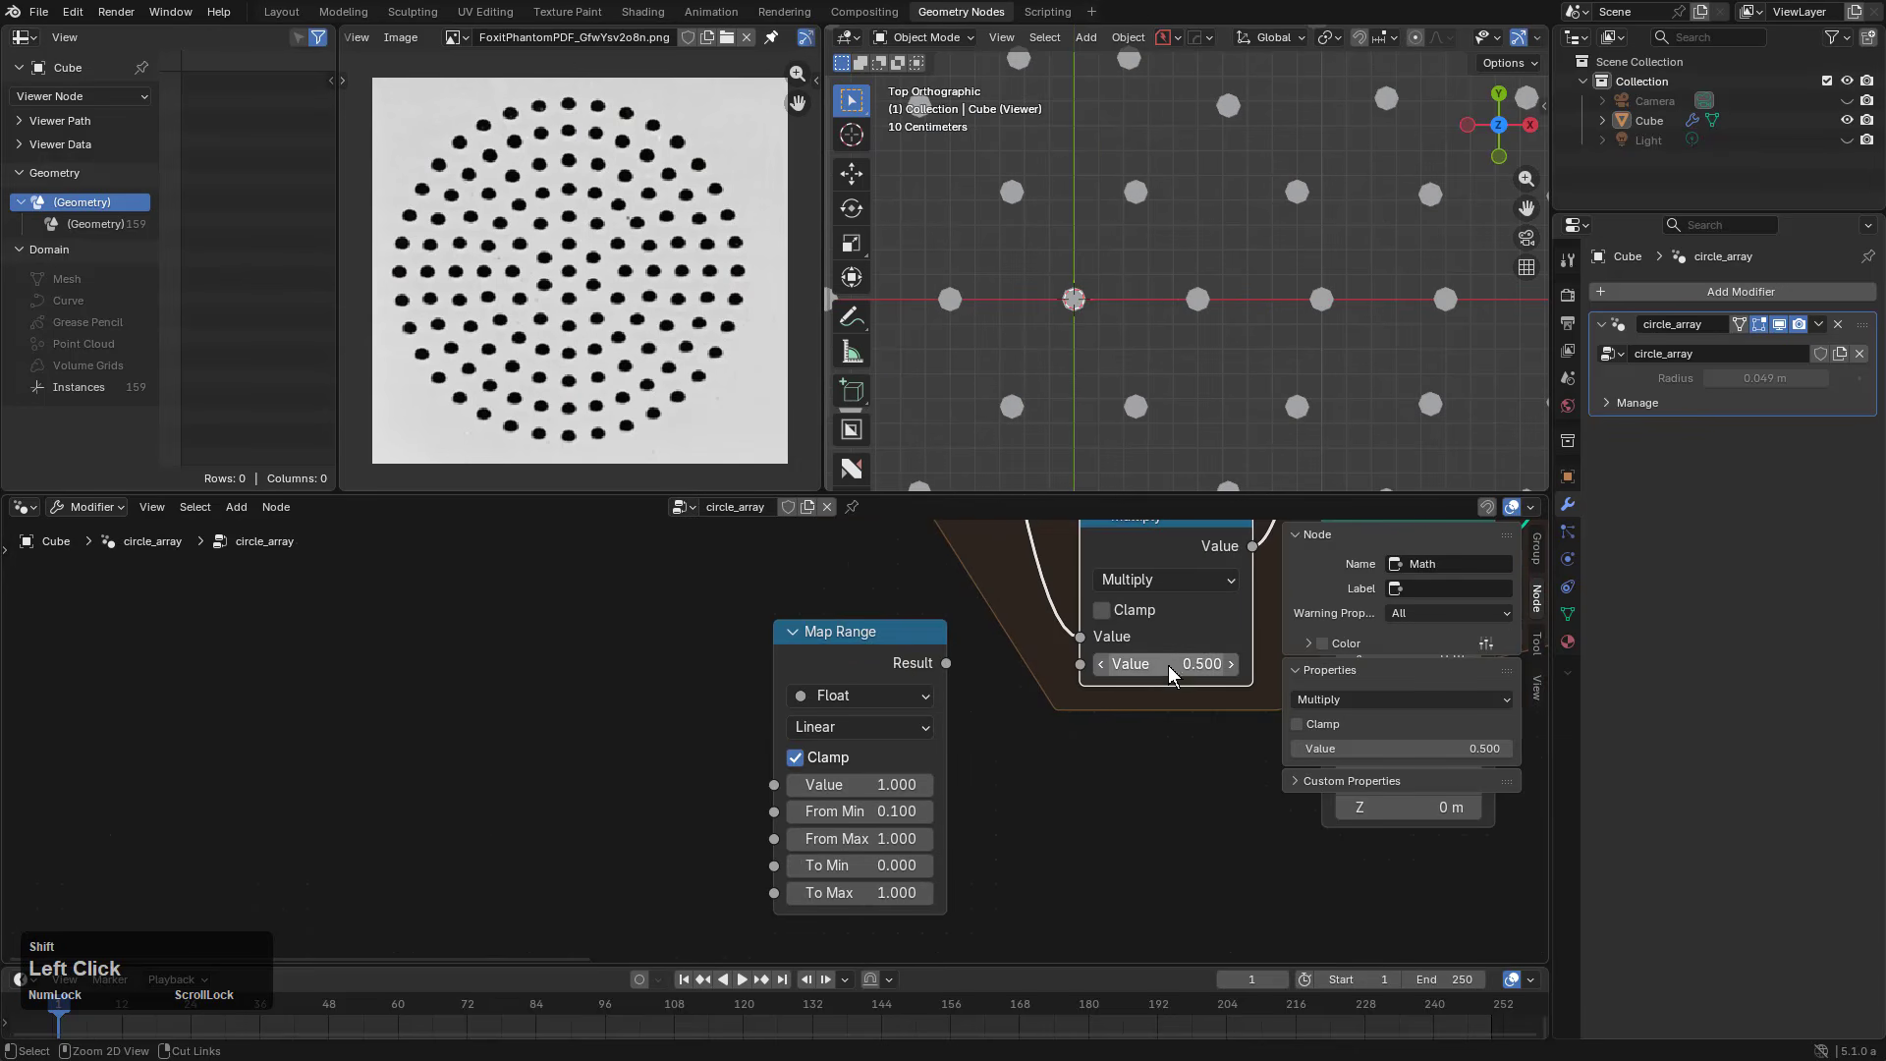
left_click_drag(869, 634, 1080, 664)
mouse_move(865, 710)
left_mouse_down()
mouse_move(756, 710)
mouse_move(865, 709)
left_mouse_up()
scroll(912, 678, "down", 5)
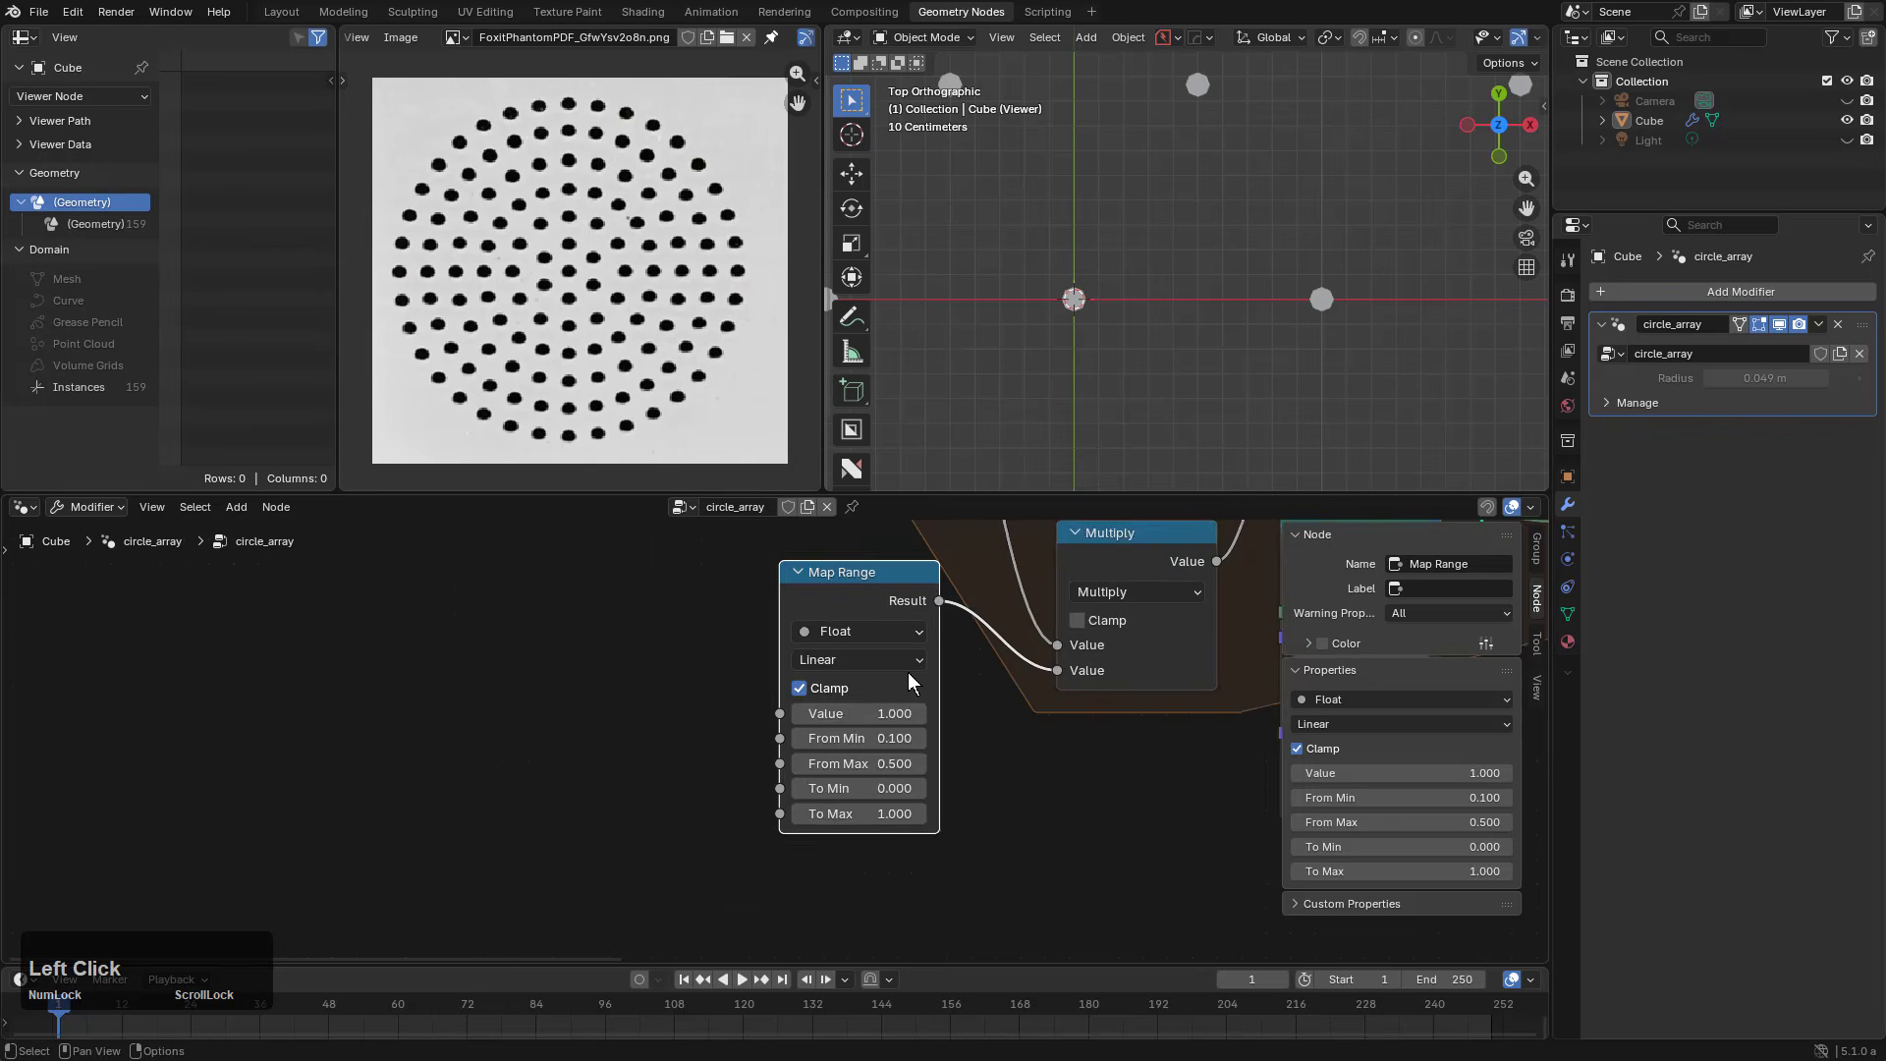
Step: Expose Map Range's Value through the main Group Input with a maximum of 1, and set it to 0.150 in the modifier
middle_click_drag(590, 531, 741, 679)
left_click(692, 638)
middle_click_drag(855, 788, 810, 728)
scroll(810, 728, "up", 1)
left_click_drag(691, 593, 906, 805)
scroll(1442, 931, "down", 1)
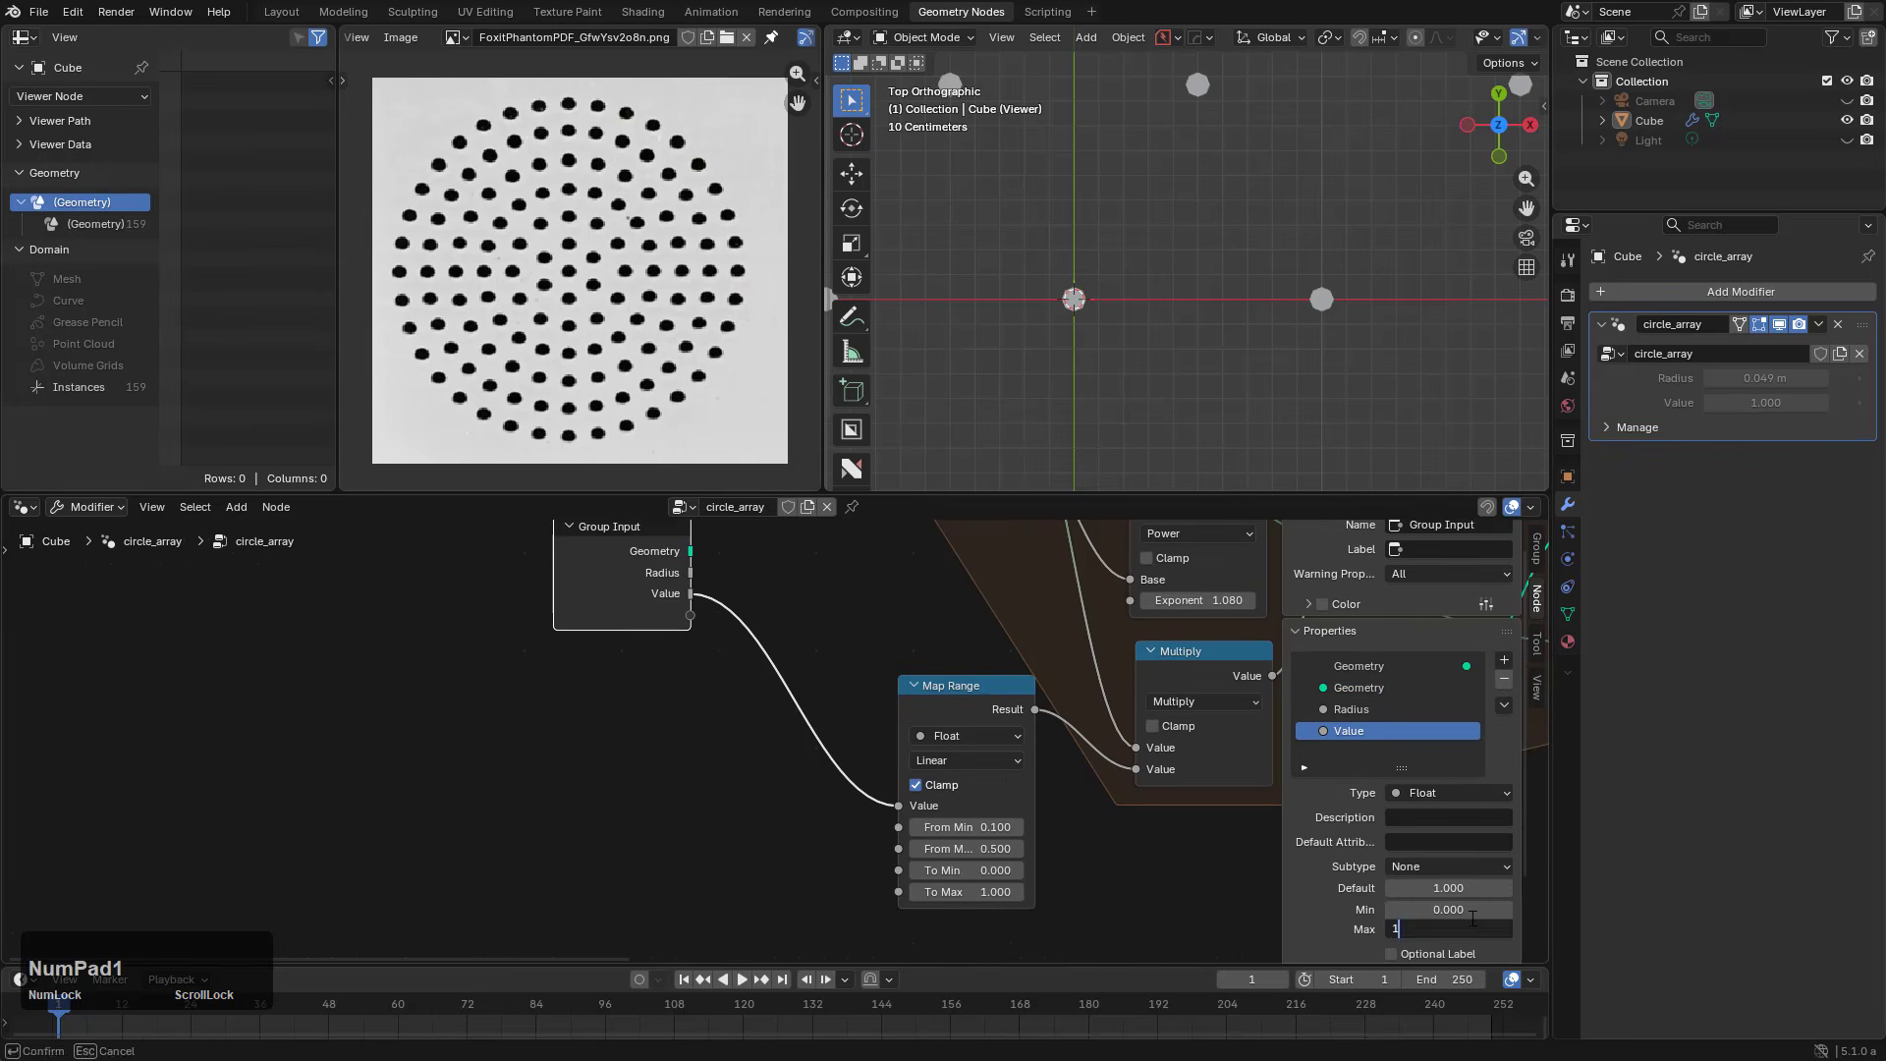
mouse_move(1765, 403)
left_mouse_down()
mouse_move(1710, 403)
mouse_move(1730, 403)
left_mouse_up()
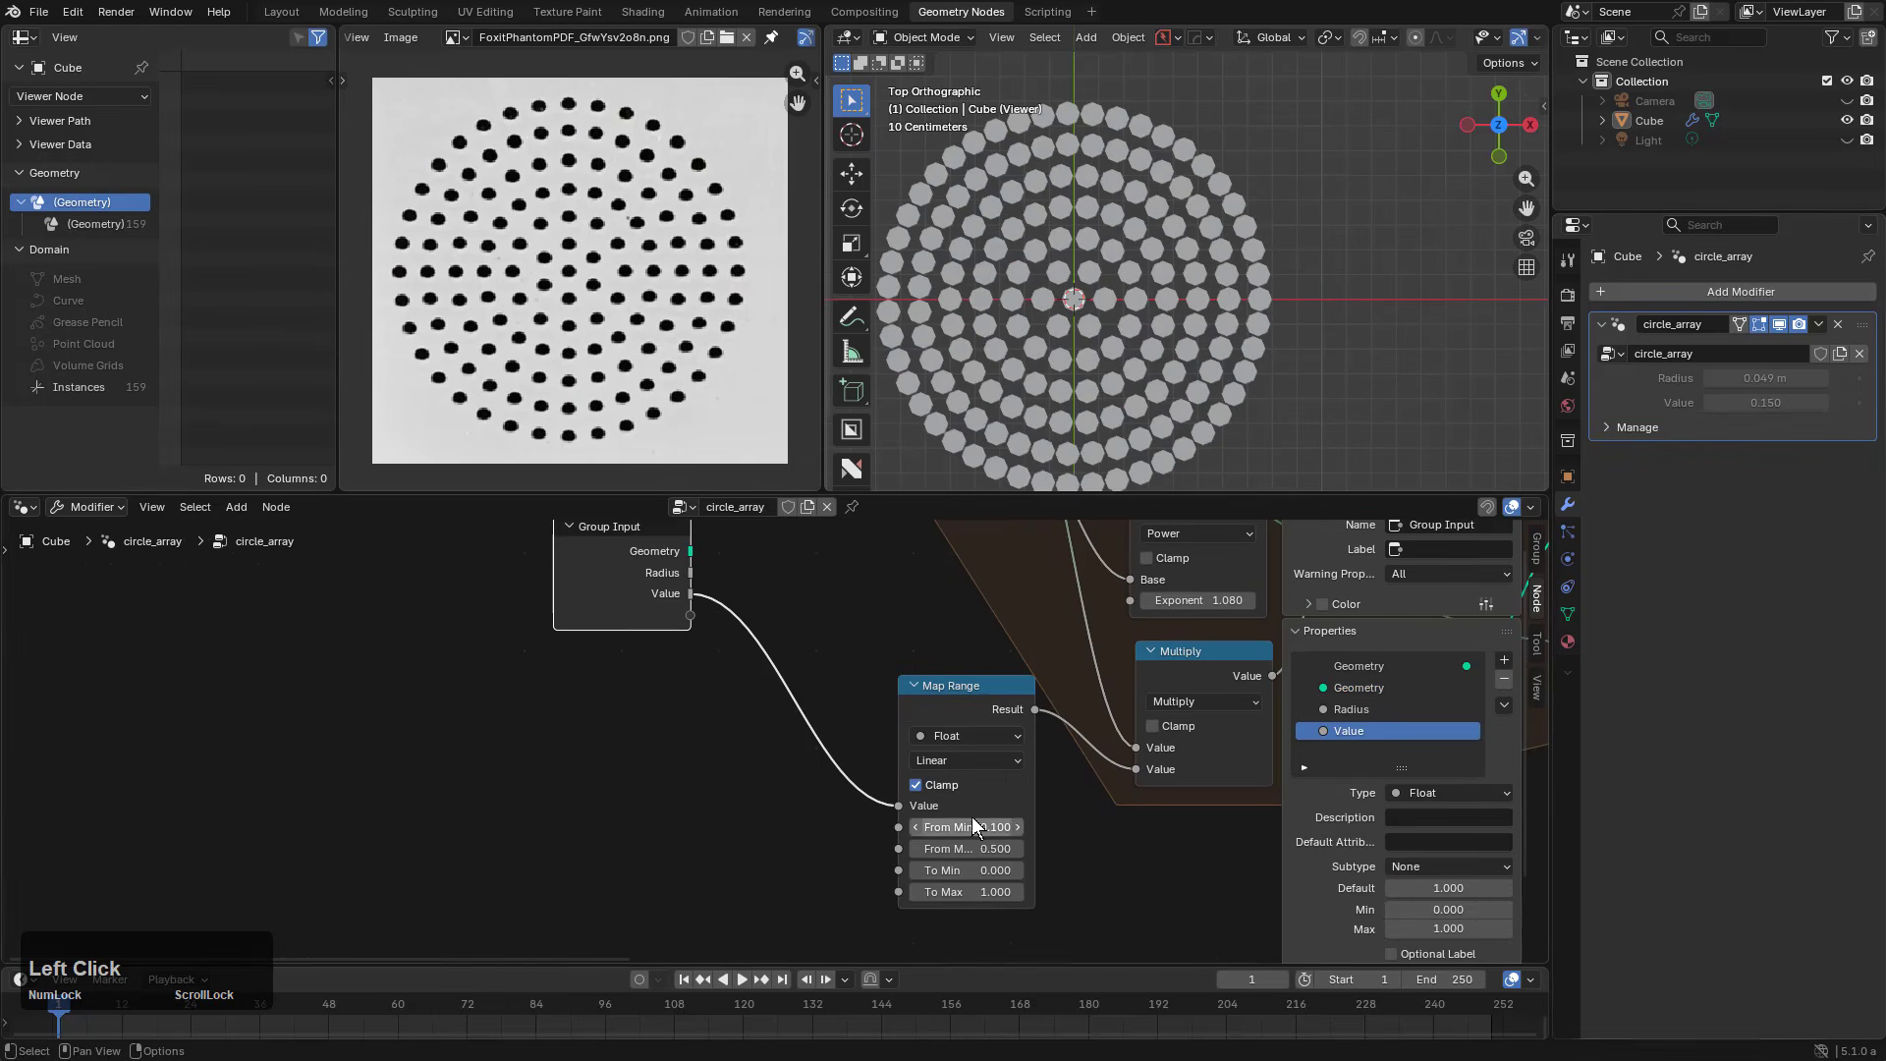
Step: Copy Map Range's From Min of 0.100 into To Min and its From Max of 0.500 into To Max
key("ctrl+c")
key("ctrl+v")
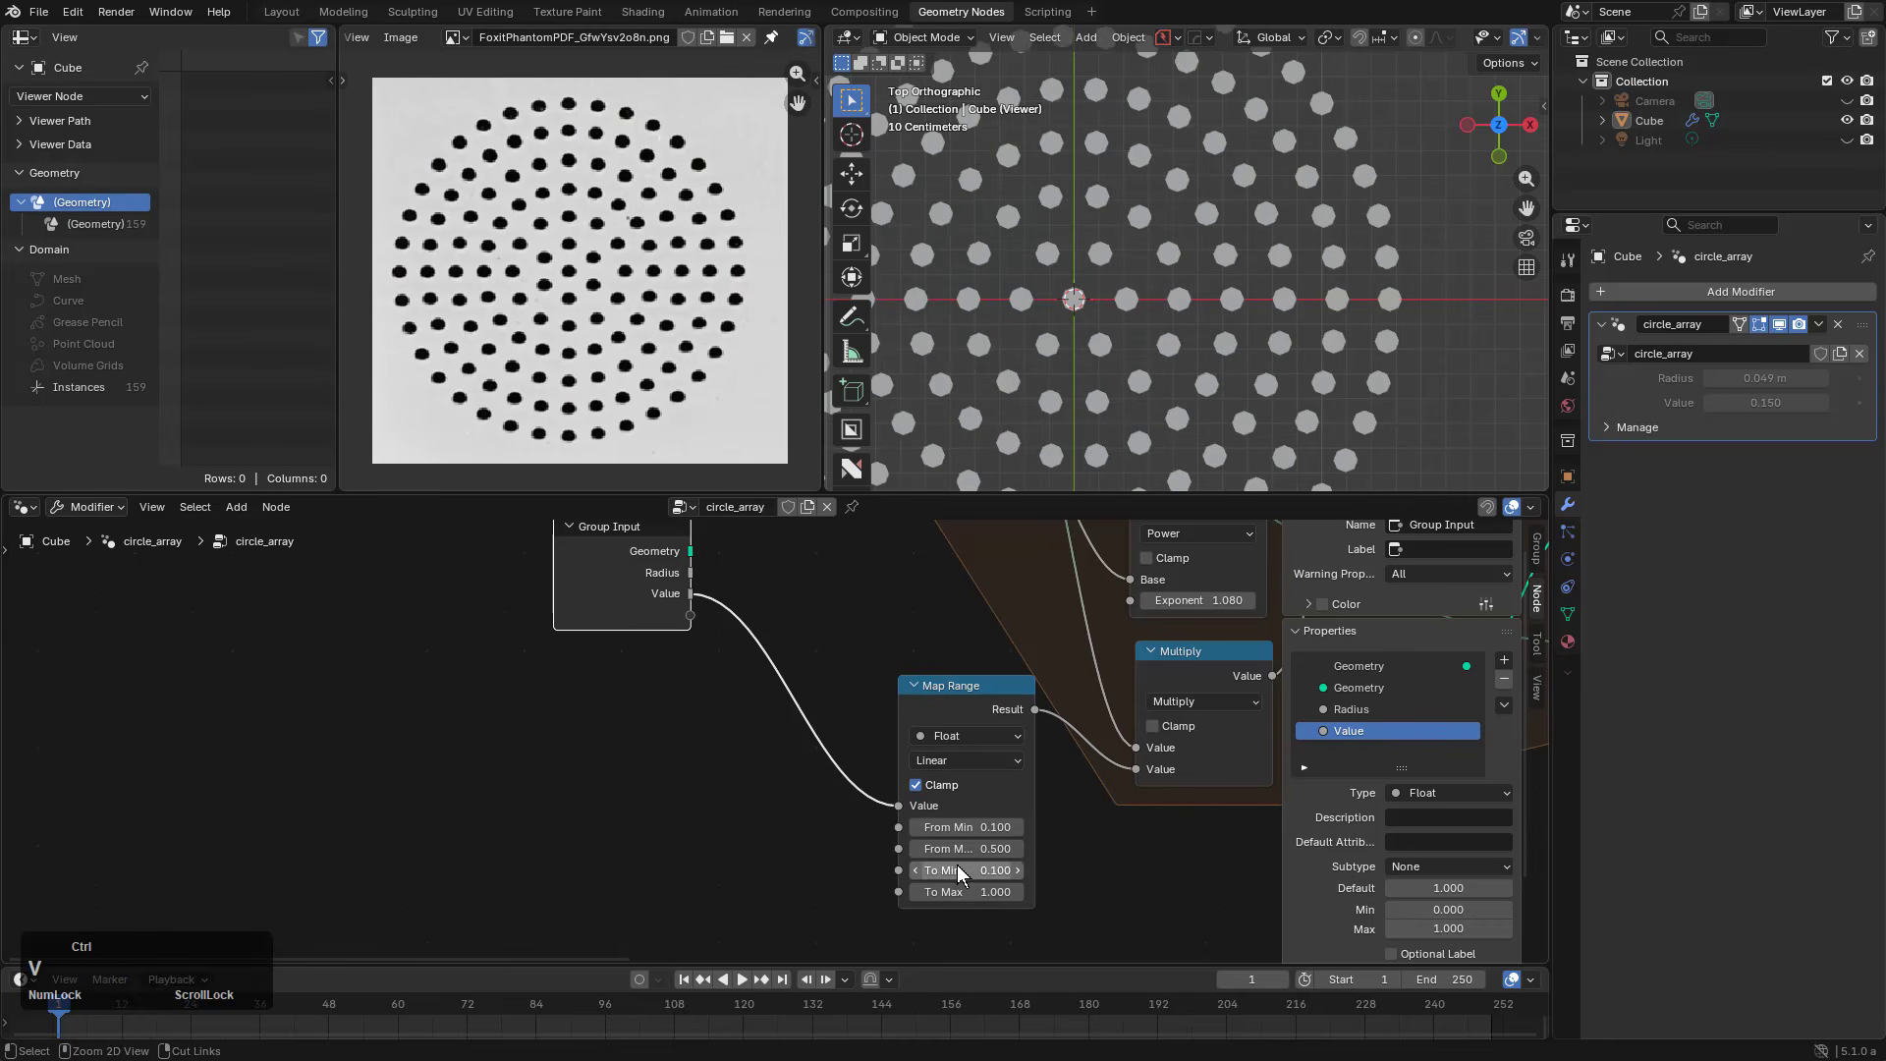
key("ctrl+c")
key("ctrl+v")
Step: Set Map Range's From Min to 0 and From Max to 1, and adjust the modifier's Value to 0.210
left_click(969, 828)
type("01")
key("Tab")
key("shift+Tab")
type("0")
key("Tab")
type("1")
key("KP_Enter")
left_click_drag(1766, 403, 1819, 403)
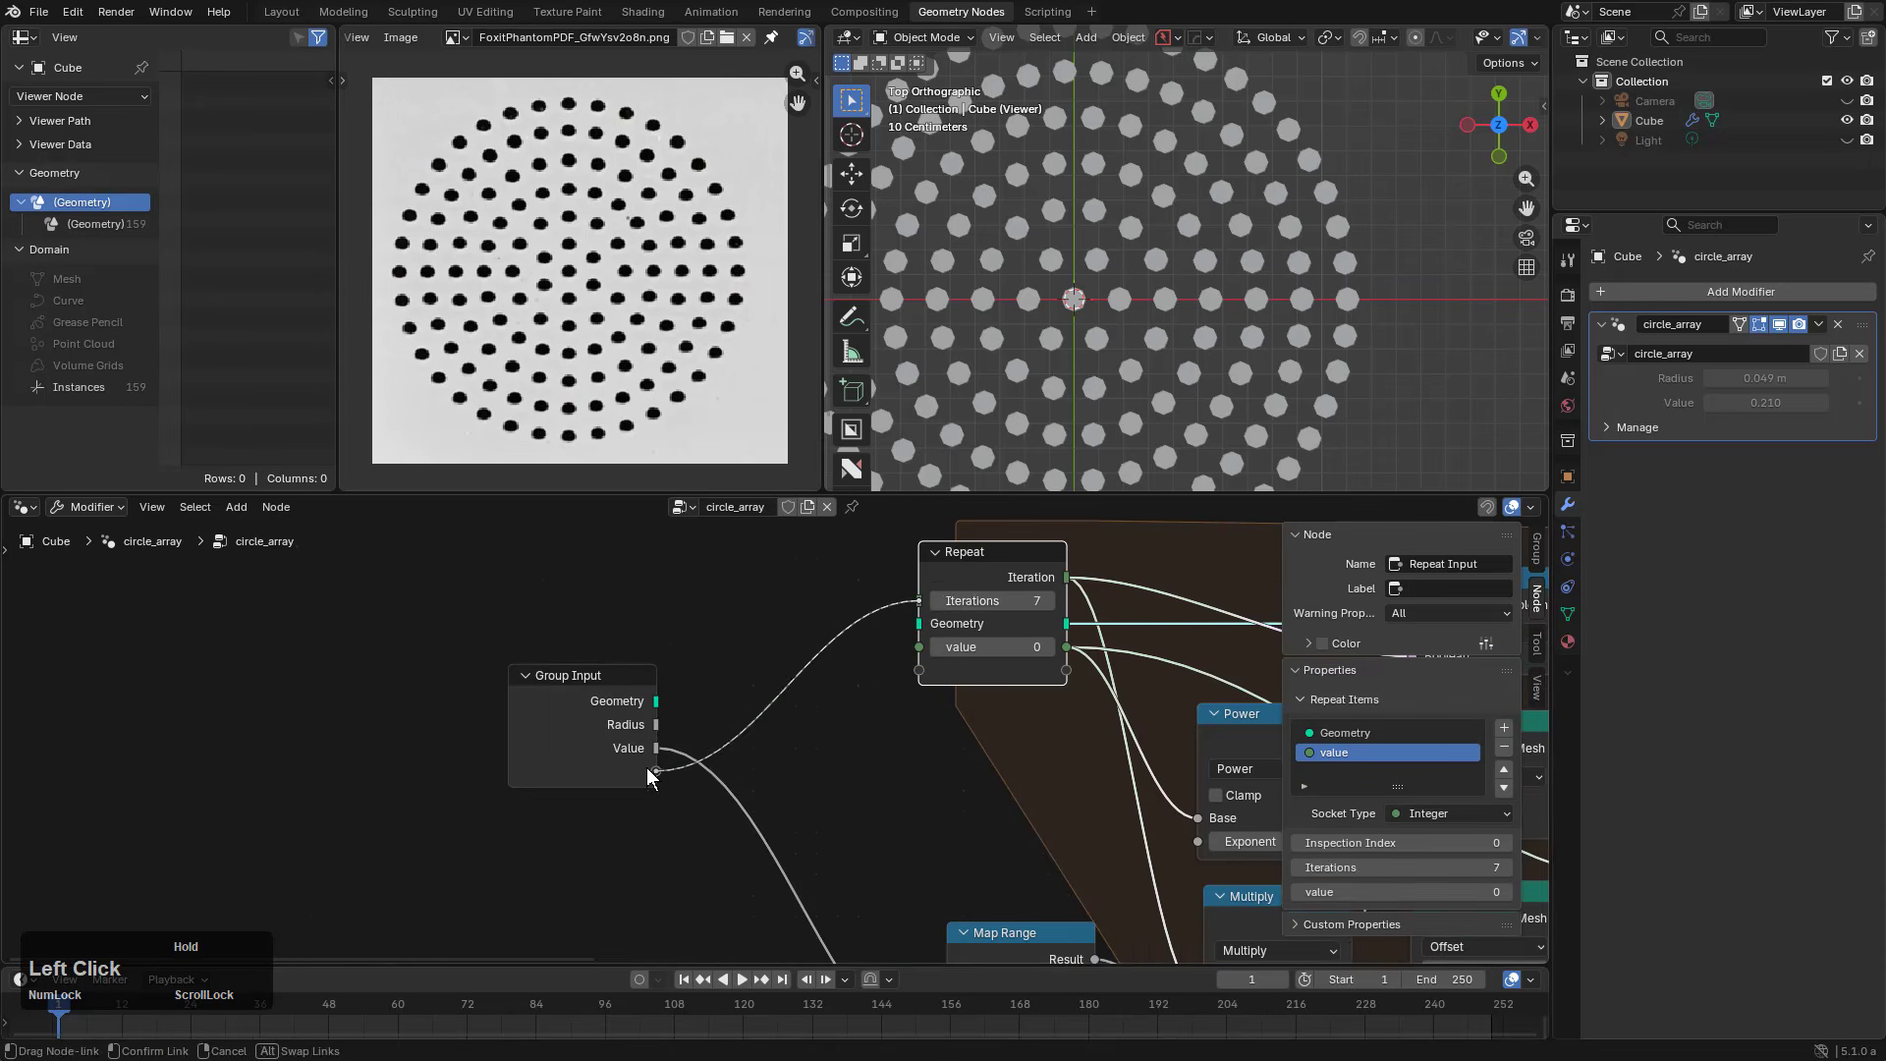
Step: Expose the Repeat zone's Iterations through the Group Input and move Map Range lower to free space beside Power
left_click_drag(1765, 428, 1739, 427, "shift")
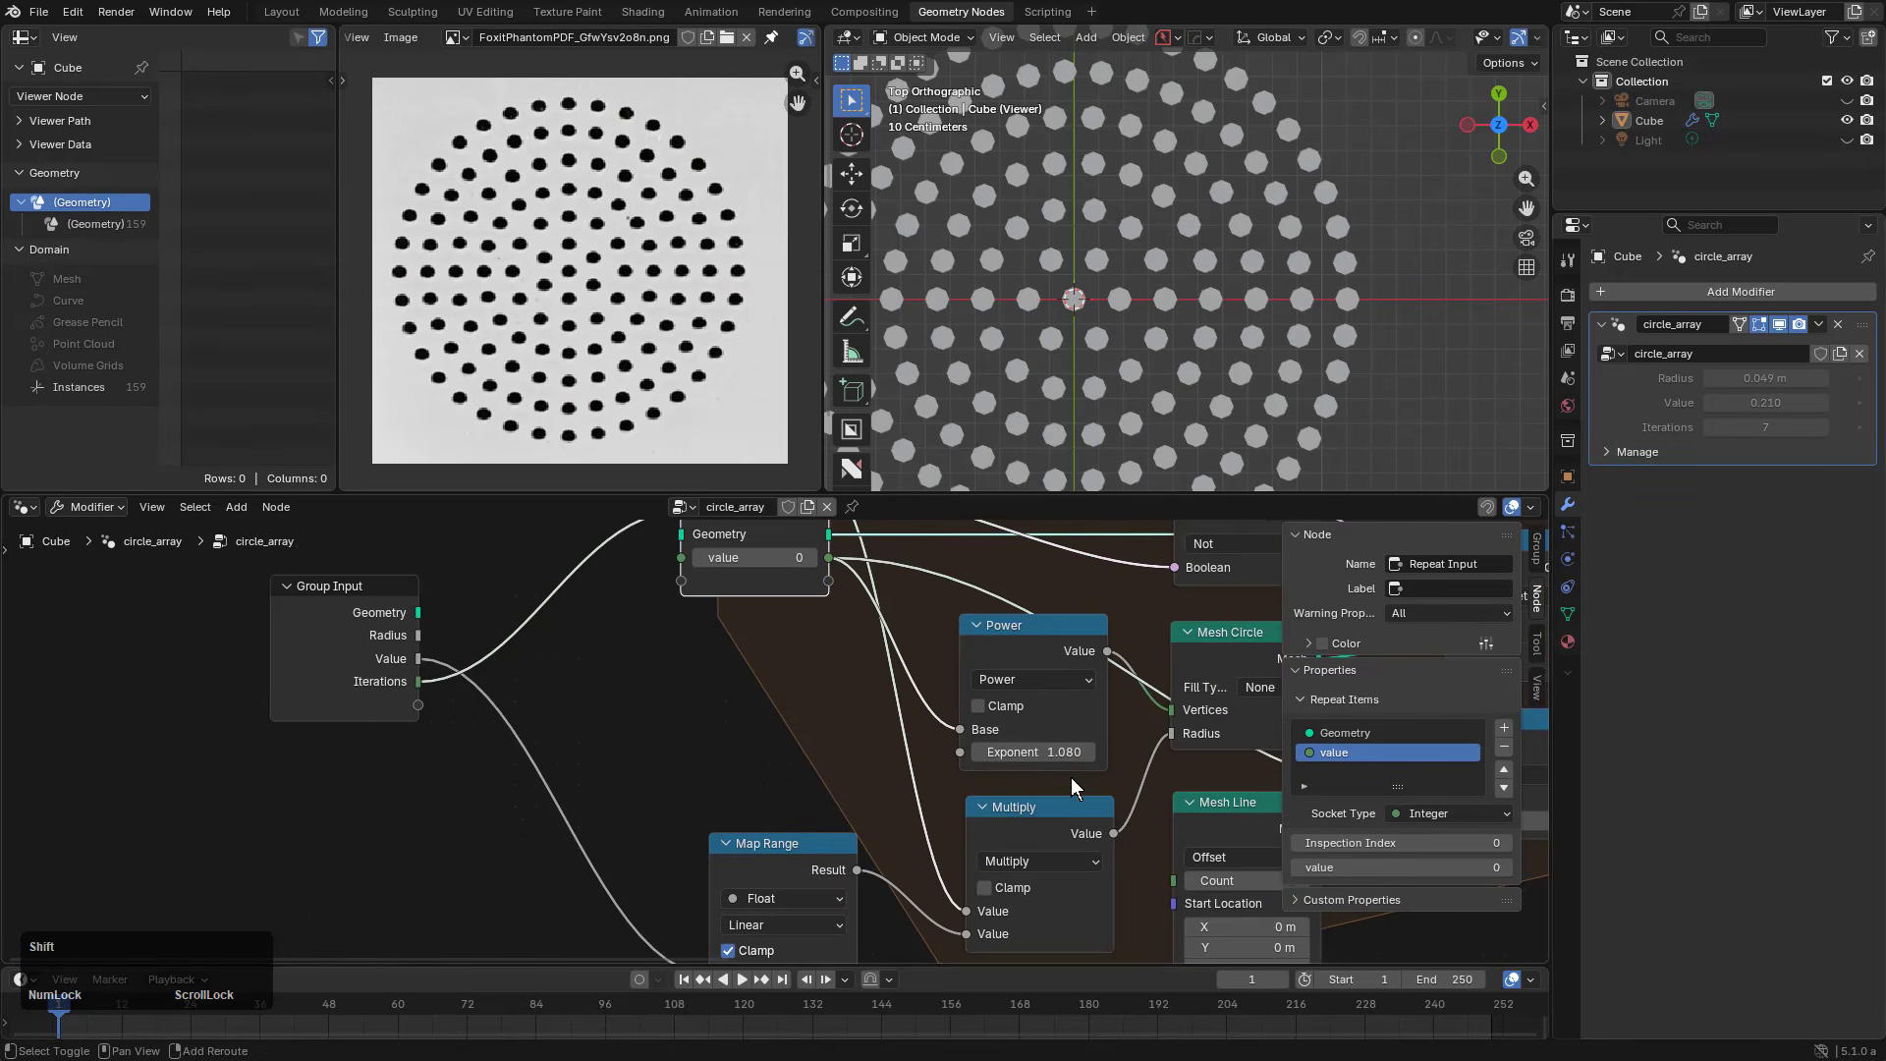
left_click_drag(1066, 755, 945, 740)
left_click_drag(869, 764, 837, 837)
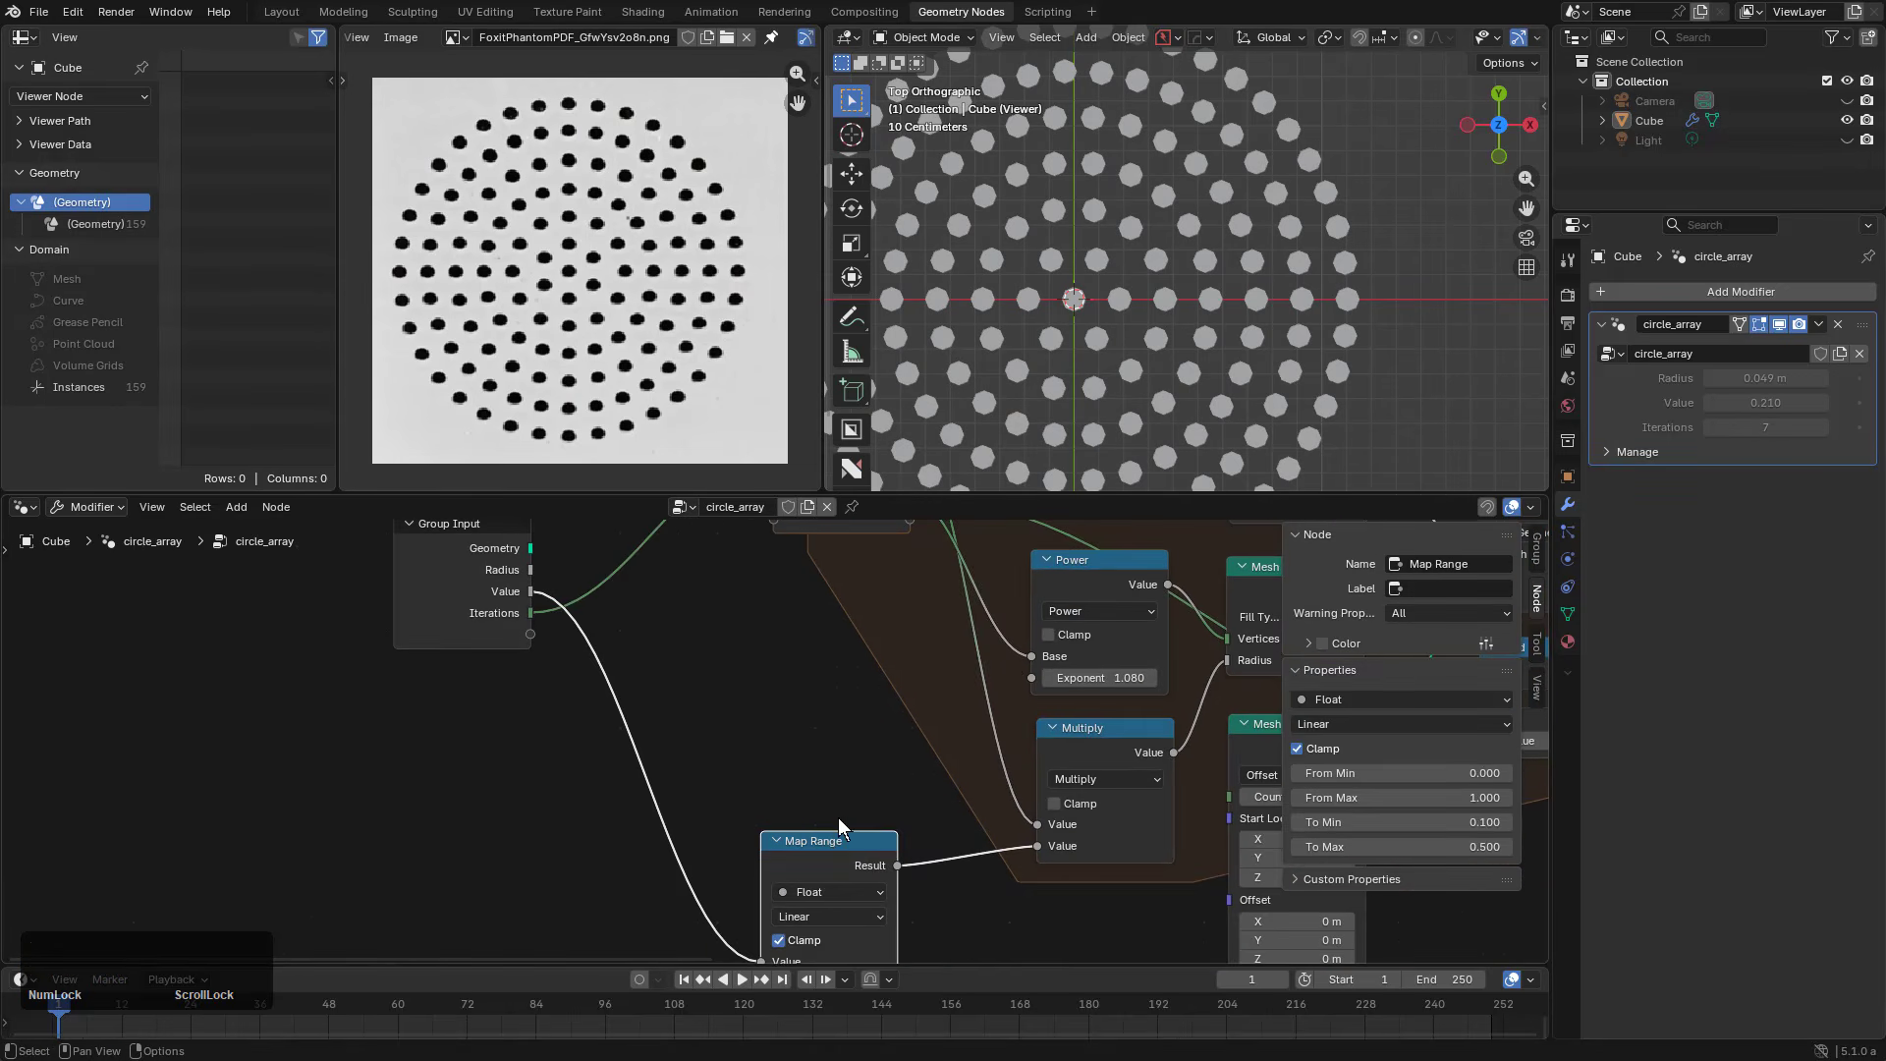
Step: Add a second Map Range node above the first, beside the Power node
key("shift+a")
type("map")
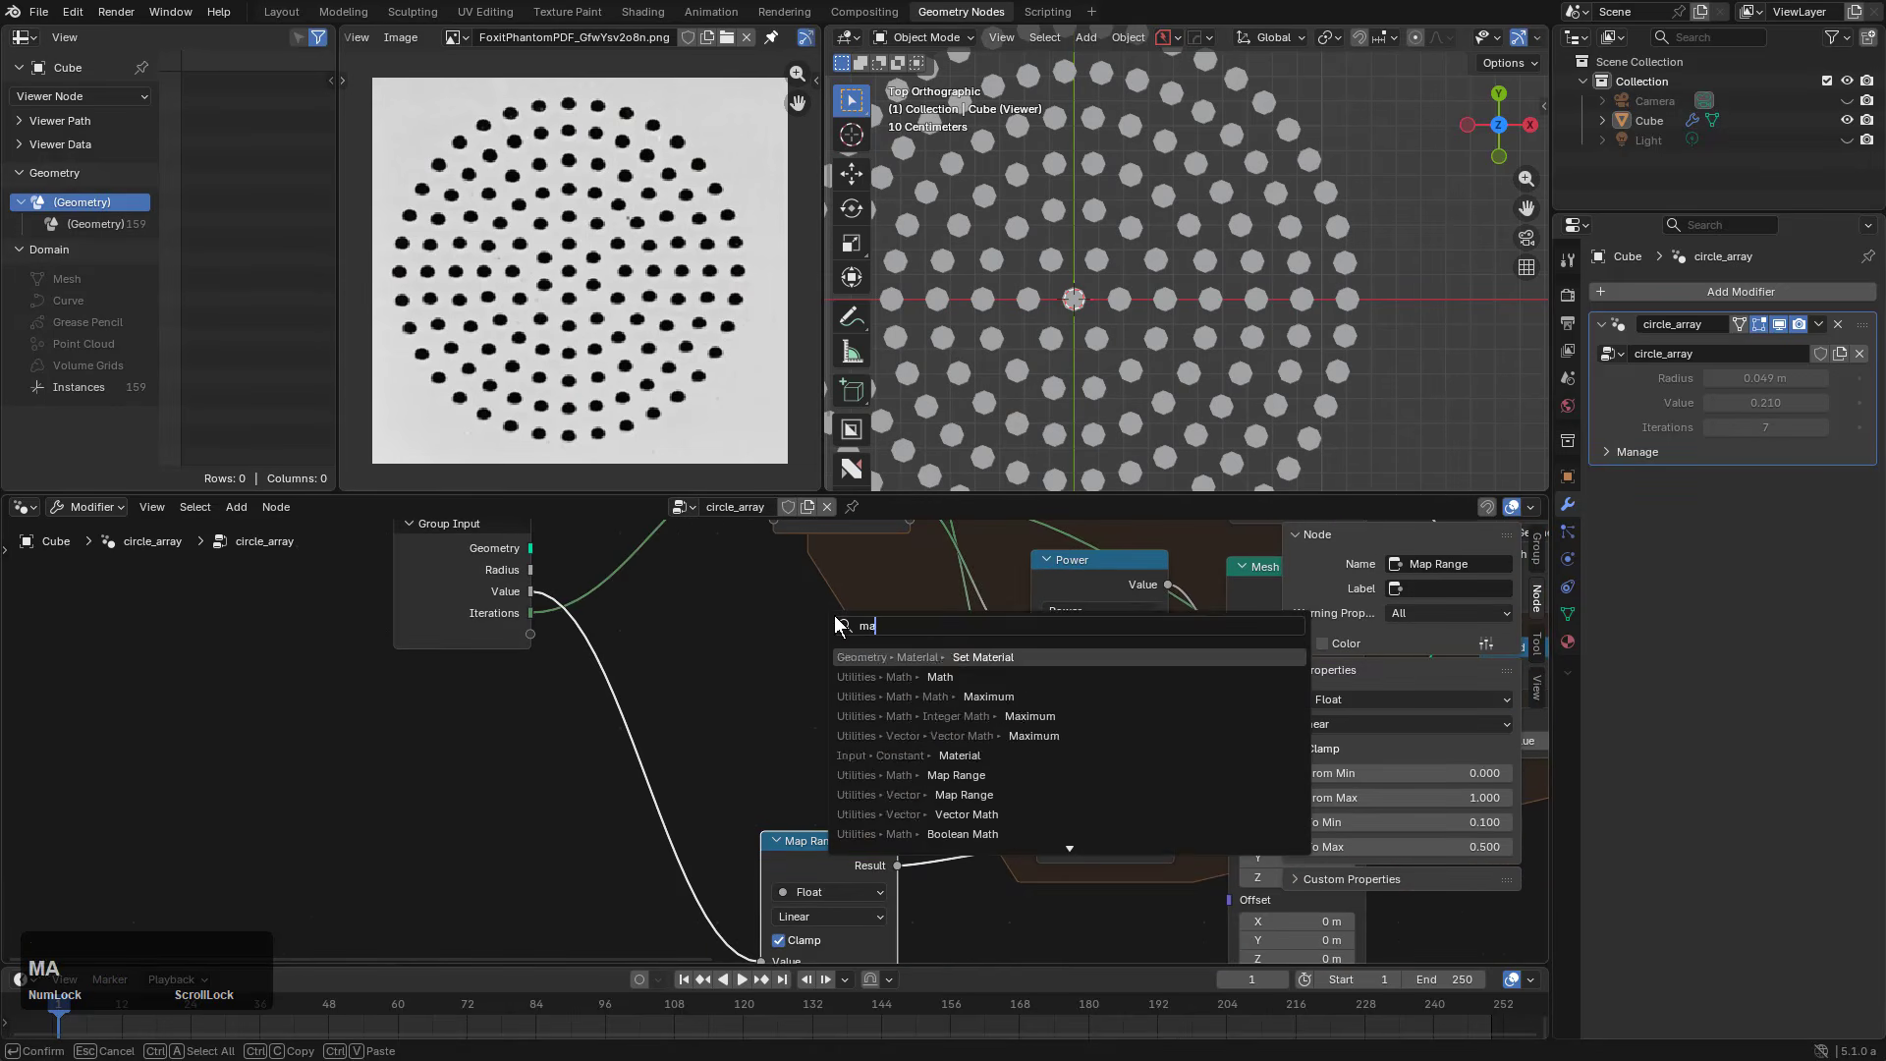
key("Return")
left_click(766, 580)
left_click(825, 842)
middle_click_drag(914, 679, 913, 719)
scroll(914, 719, "up", 2)
Step: Copy the Power exponent limits into the new Map Range, with To Min 1.300 and To Max 0.880
key("ctrl+c")
key("ctrl+v")
left_click_drag(1123, 718, 1071, 717)
left_click(835, 823)
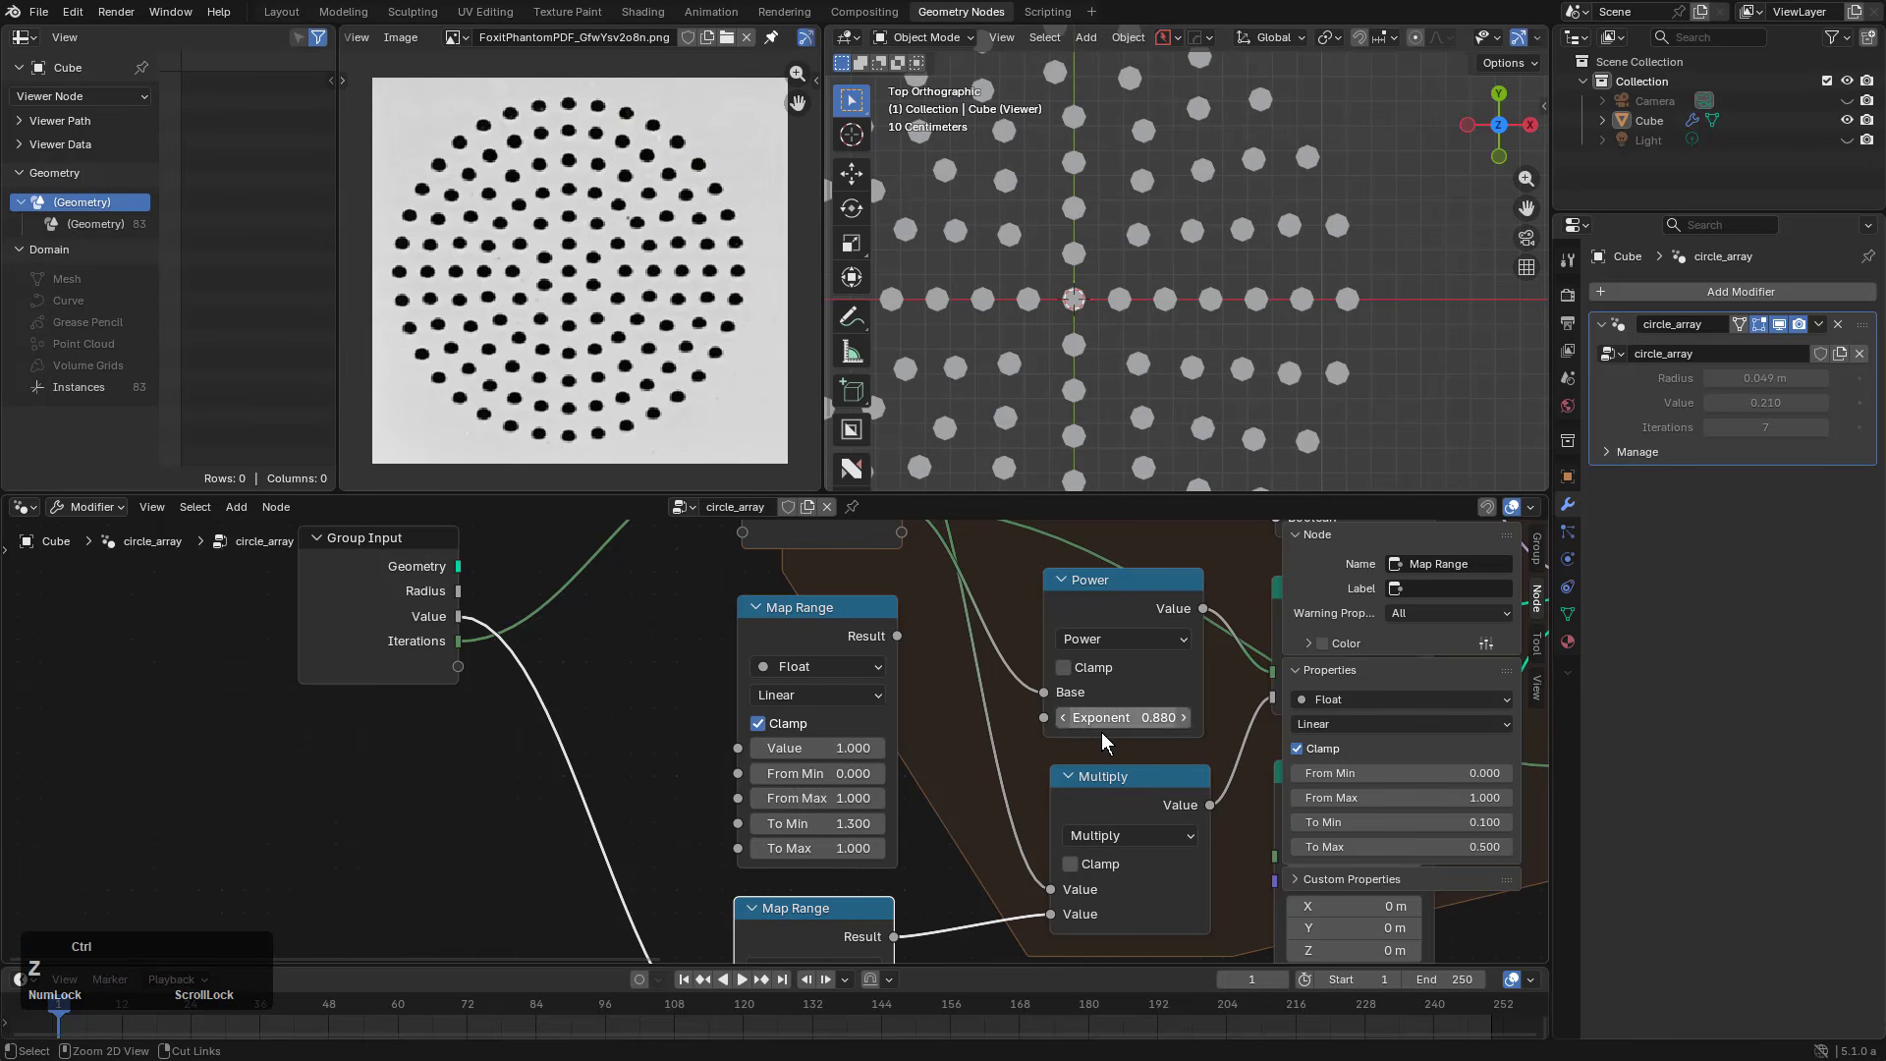
key("ctrl+z")
key("ctrl+v")
Step: Link the new Map Range to Power's Exponent, expose its Value through the Group Input, and set it to 0.563 in the modifier
left_click_drag(897, 636, 1044, 717)
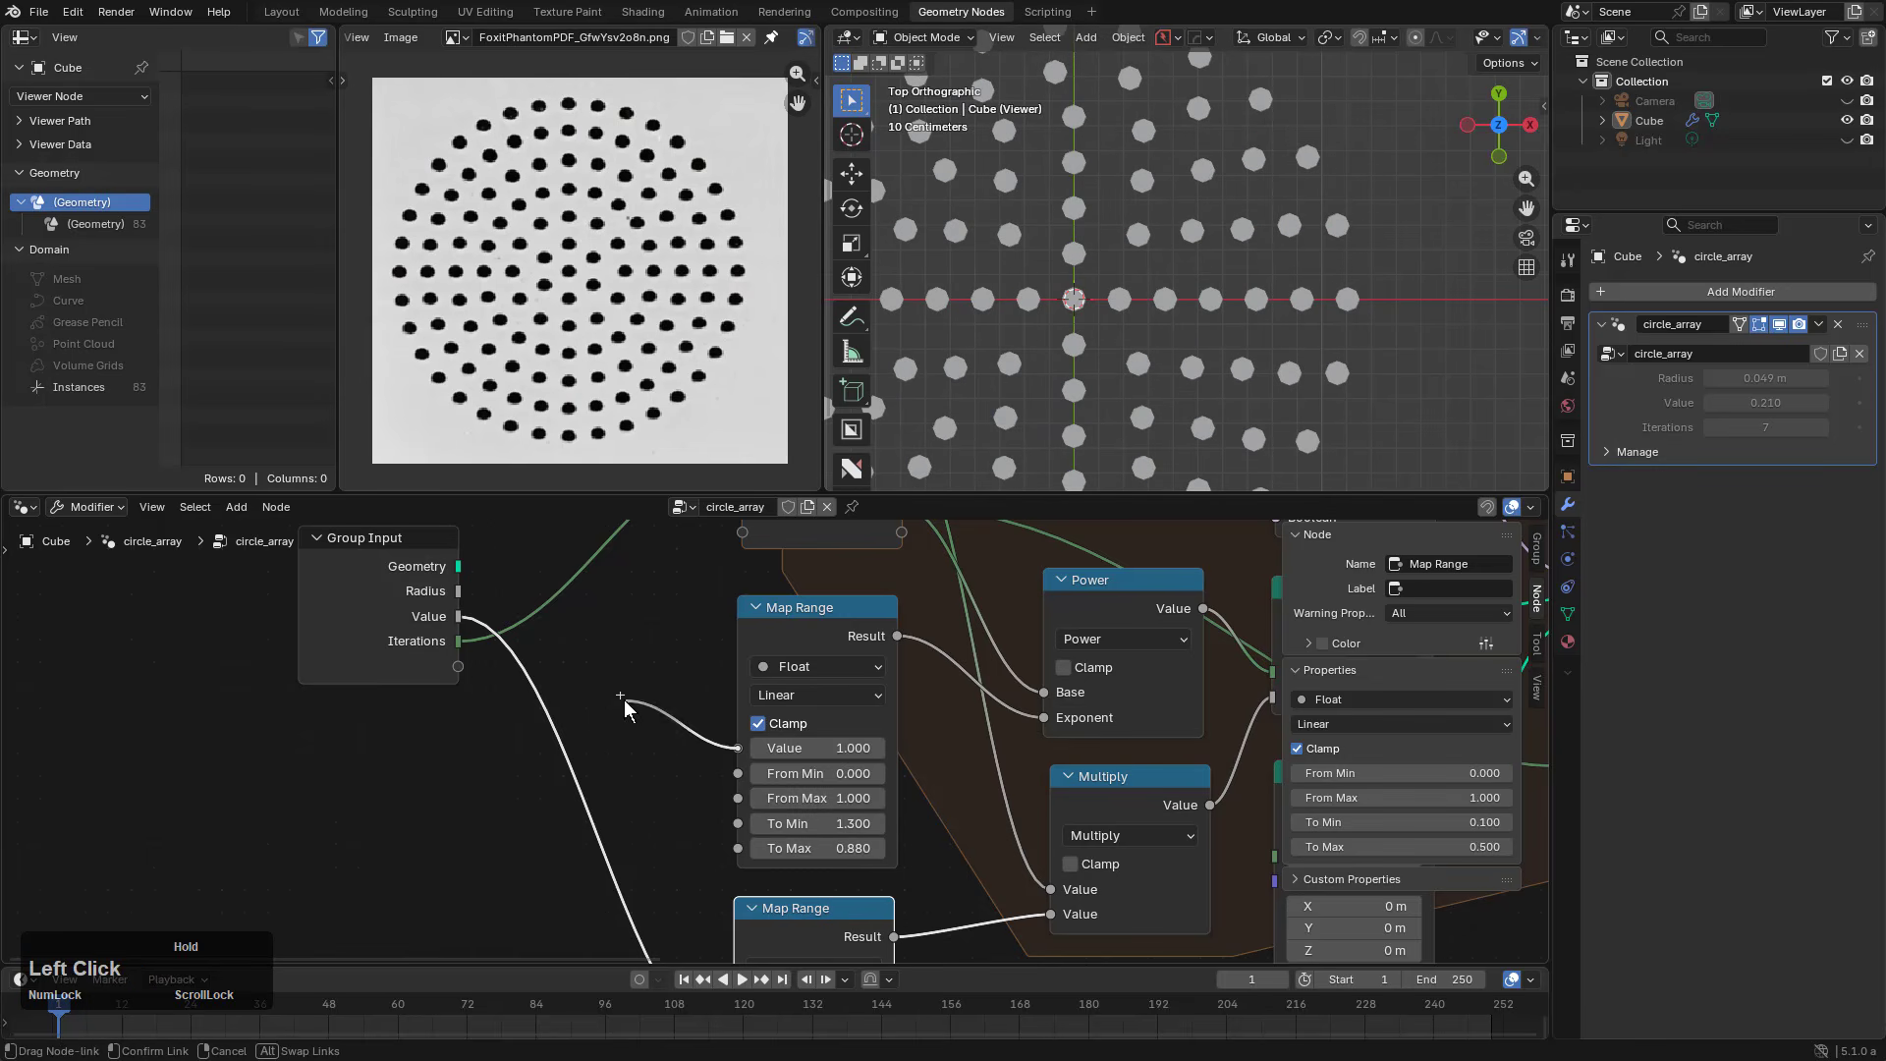
left_click_drag(623, 699, 458, 667)
left_click_drag(1739, 451, 1533, 451, "shift")
scroll(1279, 385, "down", 1)
scroll(1257, 570, "down", 6)
middle_click_drag(1268, 550, 1206, 599)
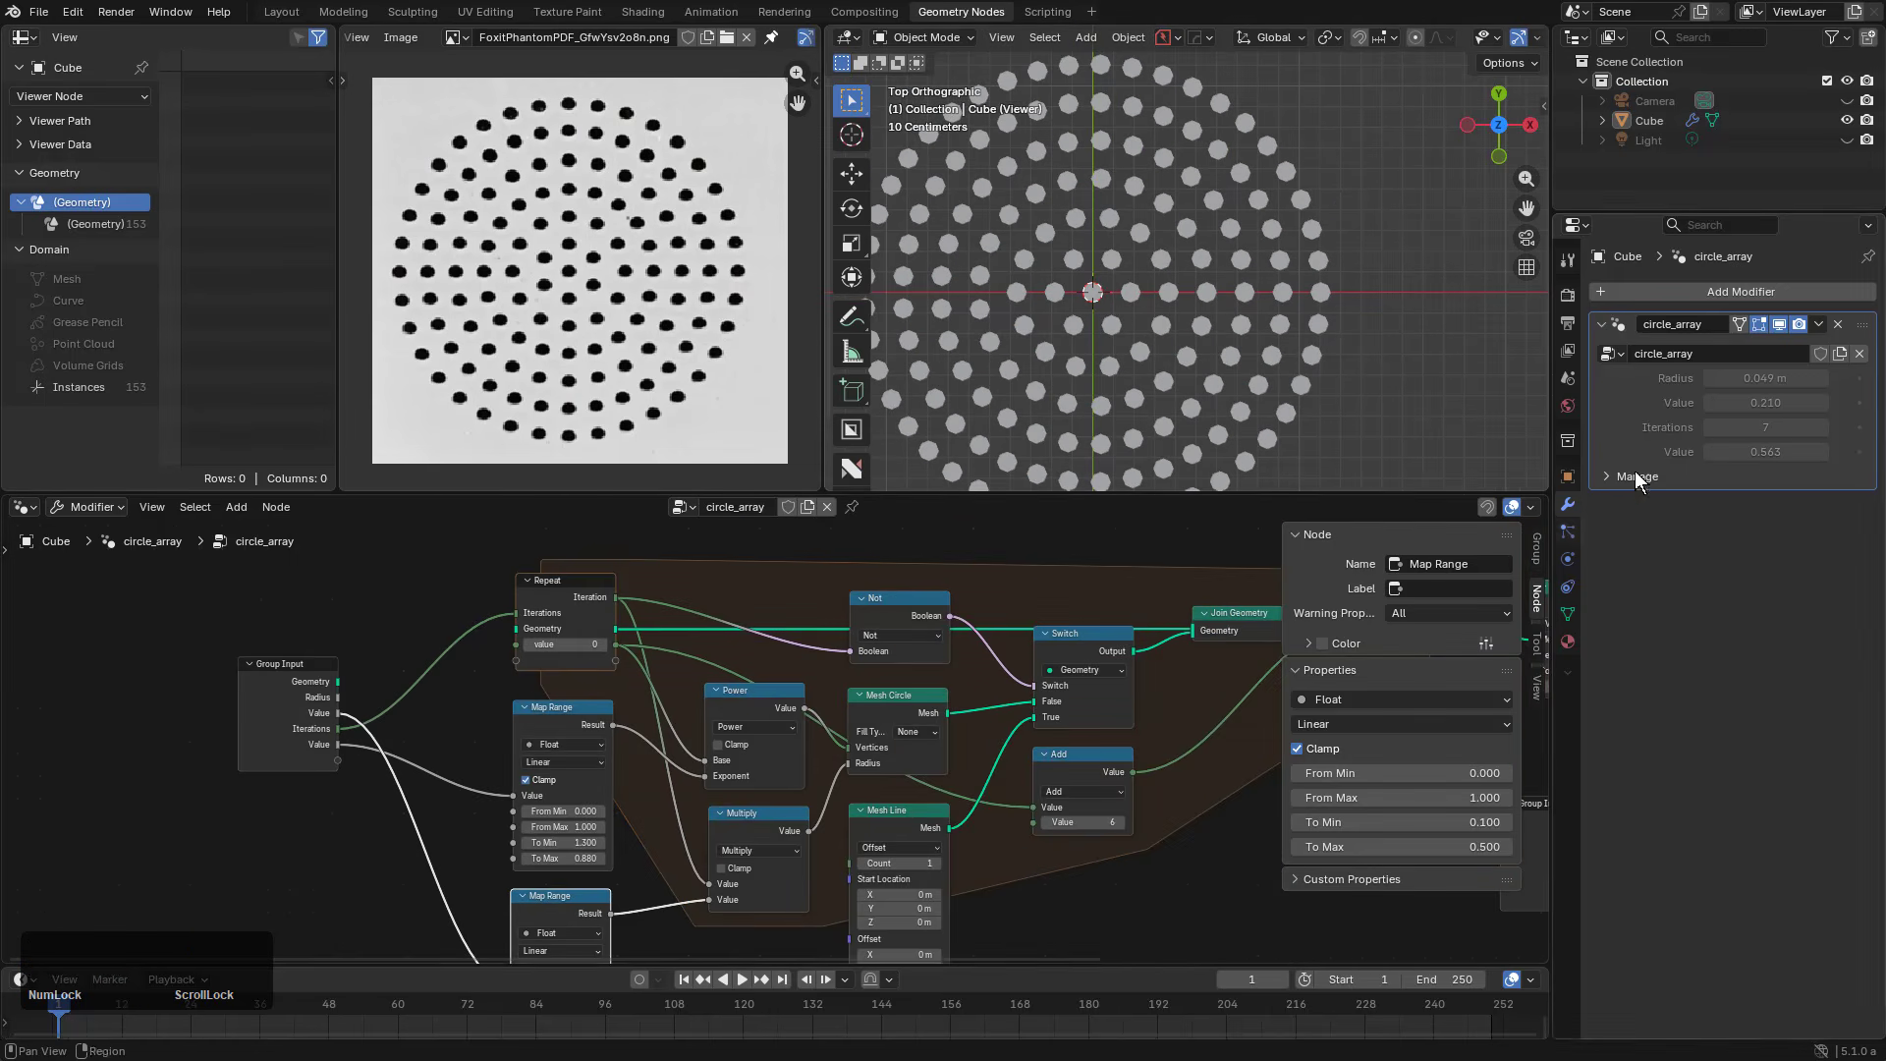
Step: Make the cylinder instances real with a Realize Instances node between Instance on Points and the Viewer
middle_click_drag(1110, 743, 258, 663)
scroll(639, 742, "down", 1)
left_click(678, 770)
scroll(1169, 325, "up", 3)
middle_click_drag(1179, 325, 1229, 213)
middle_click_drag(1130, 403, 1132, 332)
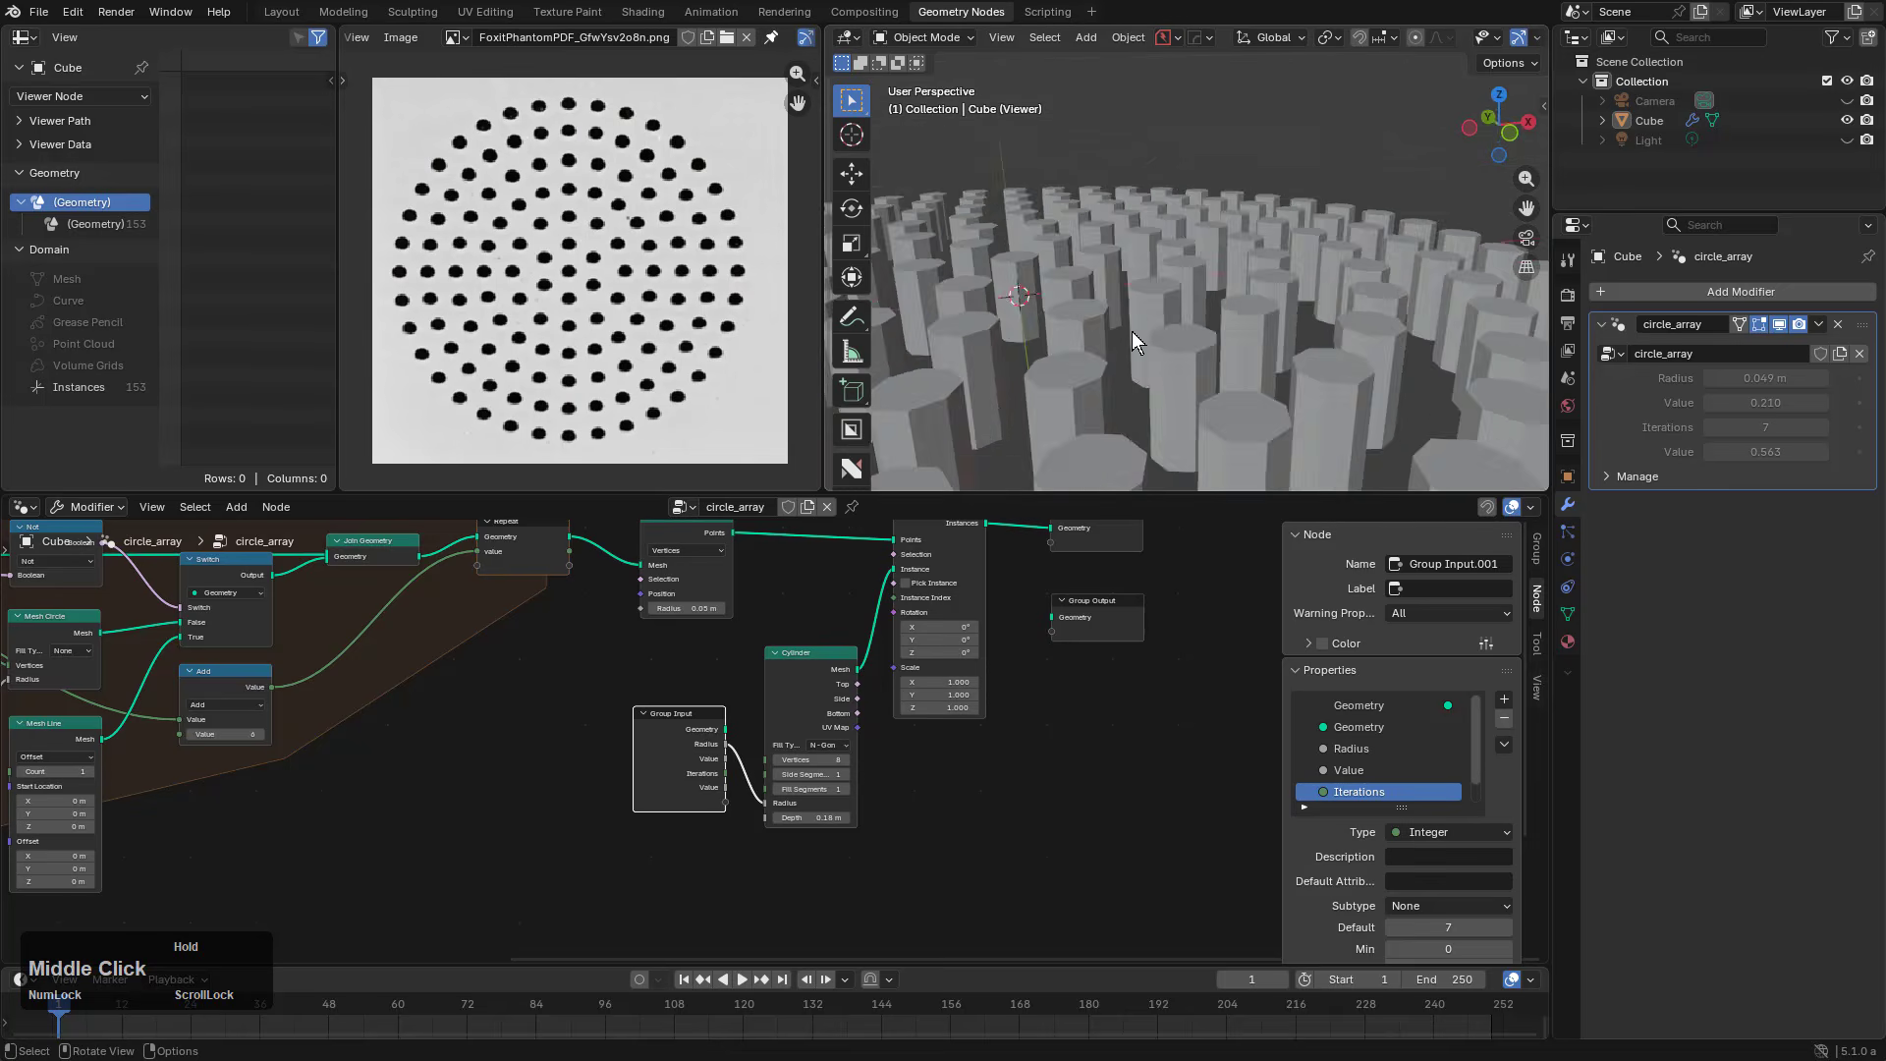
scroll(1303, 389, "up", 1)
left_click(1303, 389)
scroll(928, 652, "up", 2)
left_click_drag(928, 651, 1136, 648)
key("shift+a")
type("rea")
key("Return")
left_click(907, 606)
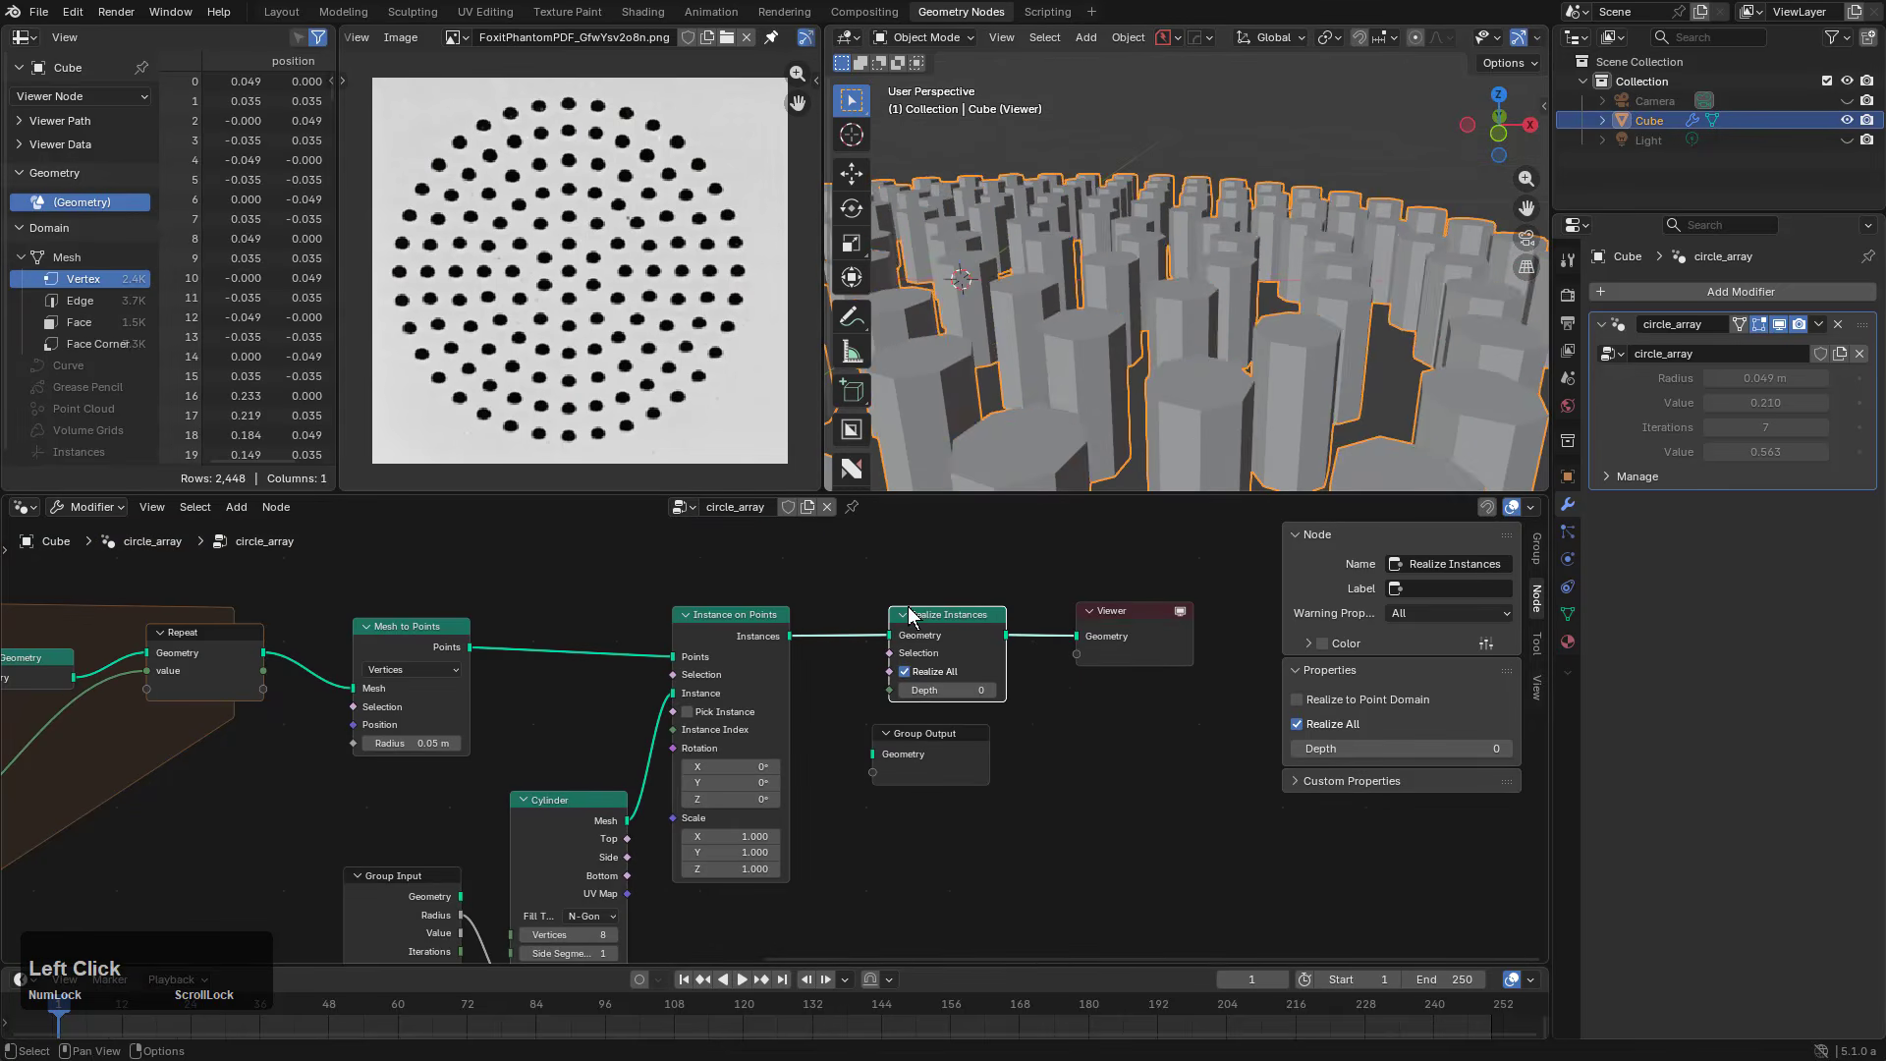
Step: Try to sharpen the cylinder object while it is only output to the Viewer, and undo it
key("q")
left_click(1195, 269)
scroll(1224, 279, "down", 6)
key("ctrl+z")
Step: Reposition the Group Output node and link the Realize Instances geometry to it
scroll(1118, 604, "up", 1)
left_click_drag(934, 730, 1158, 701)
left_click_drag(1025, 626, 1103, 727)
Step: Try Sharpen on the low-sided cylinders and remove the Smooth by Angle modifier it adds
scroll(1181, 303, "up", 6)
key("q")
left_click(1207, 286)
middle_click_drag(1148, 614, 851, 689)
scroll(851, 689, "down", 1)
left_click(1636, 542)
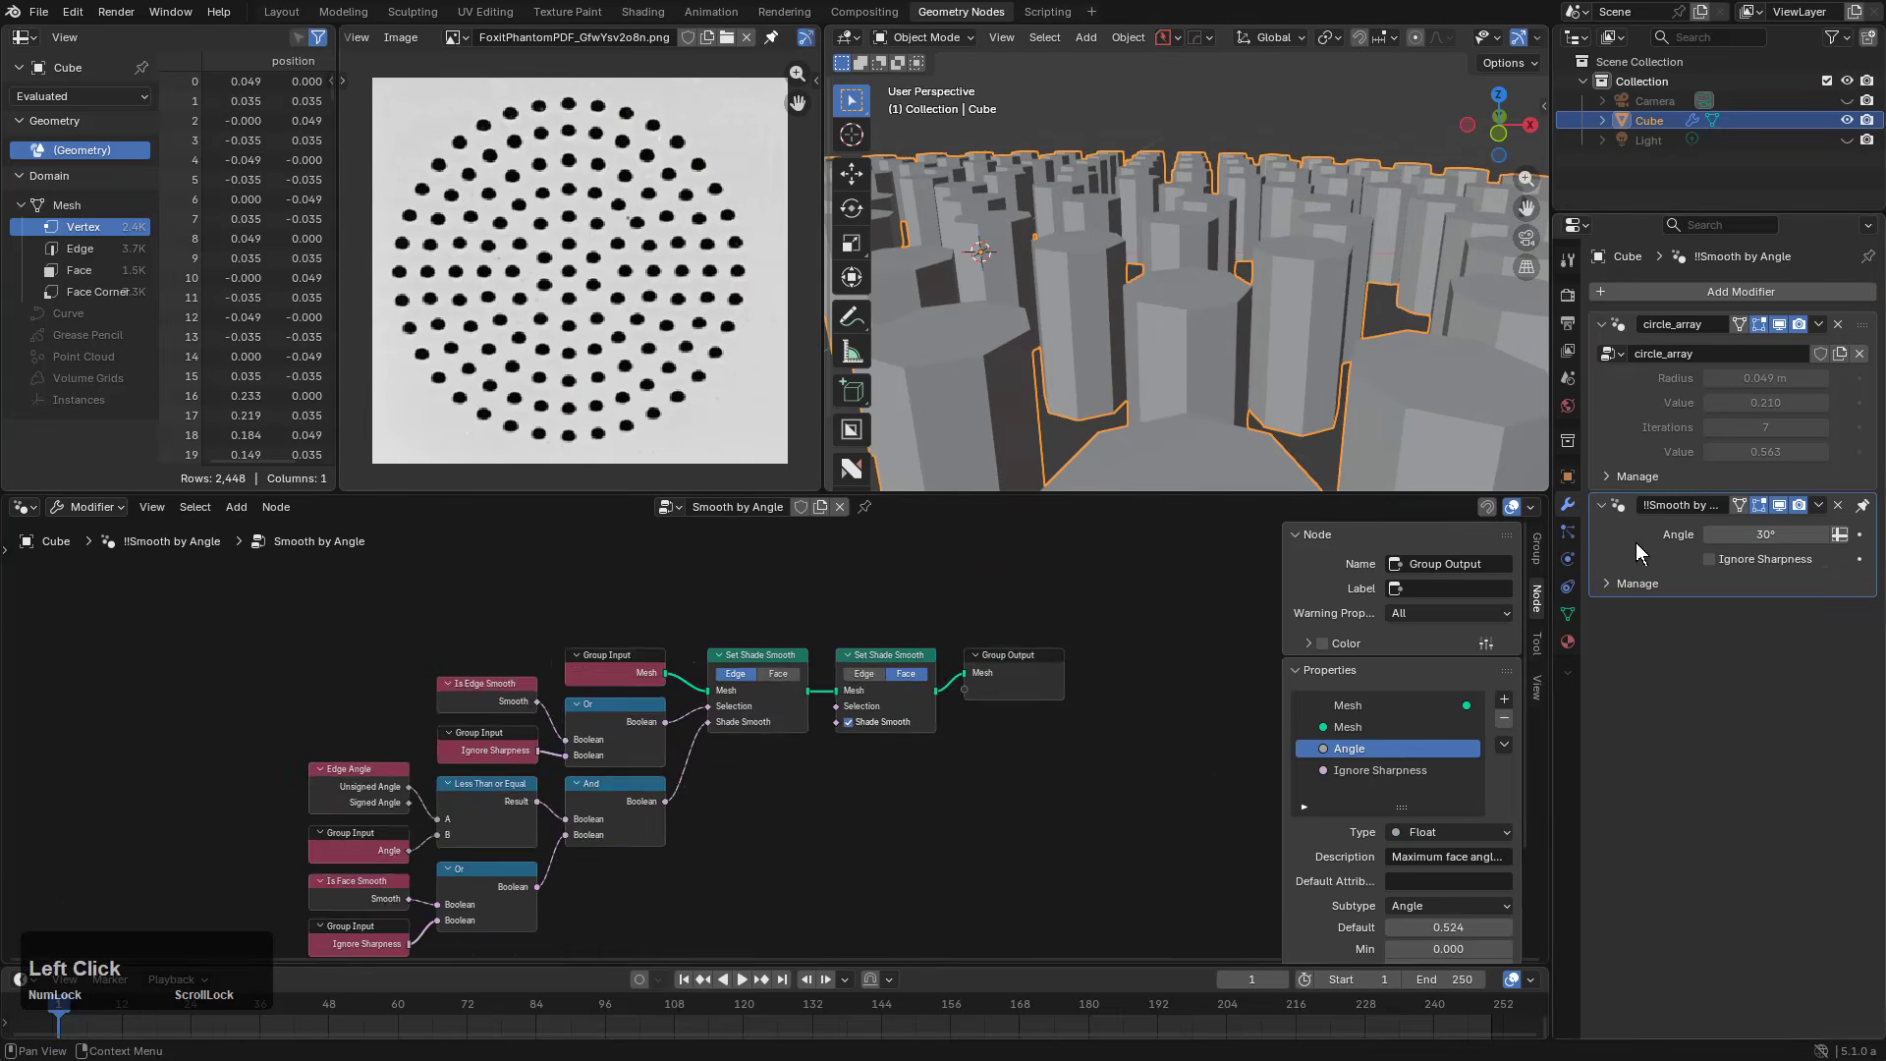
key("x")
Step: Increase the vertex count of the Cylinder node for rounder pegs
scroll(1141, 698, "down", 1)
left_click(969, 603)
middle_click_drag(564, 955, 680, 784)
scroll(680, 784, "up", 2)
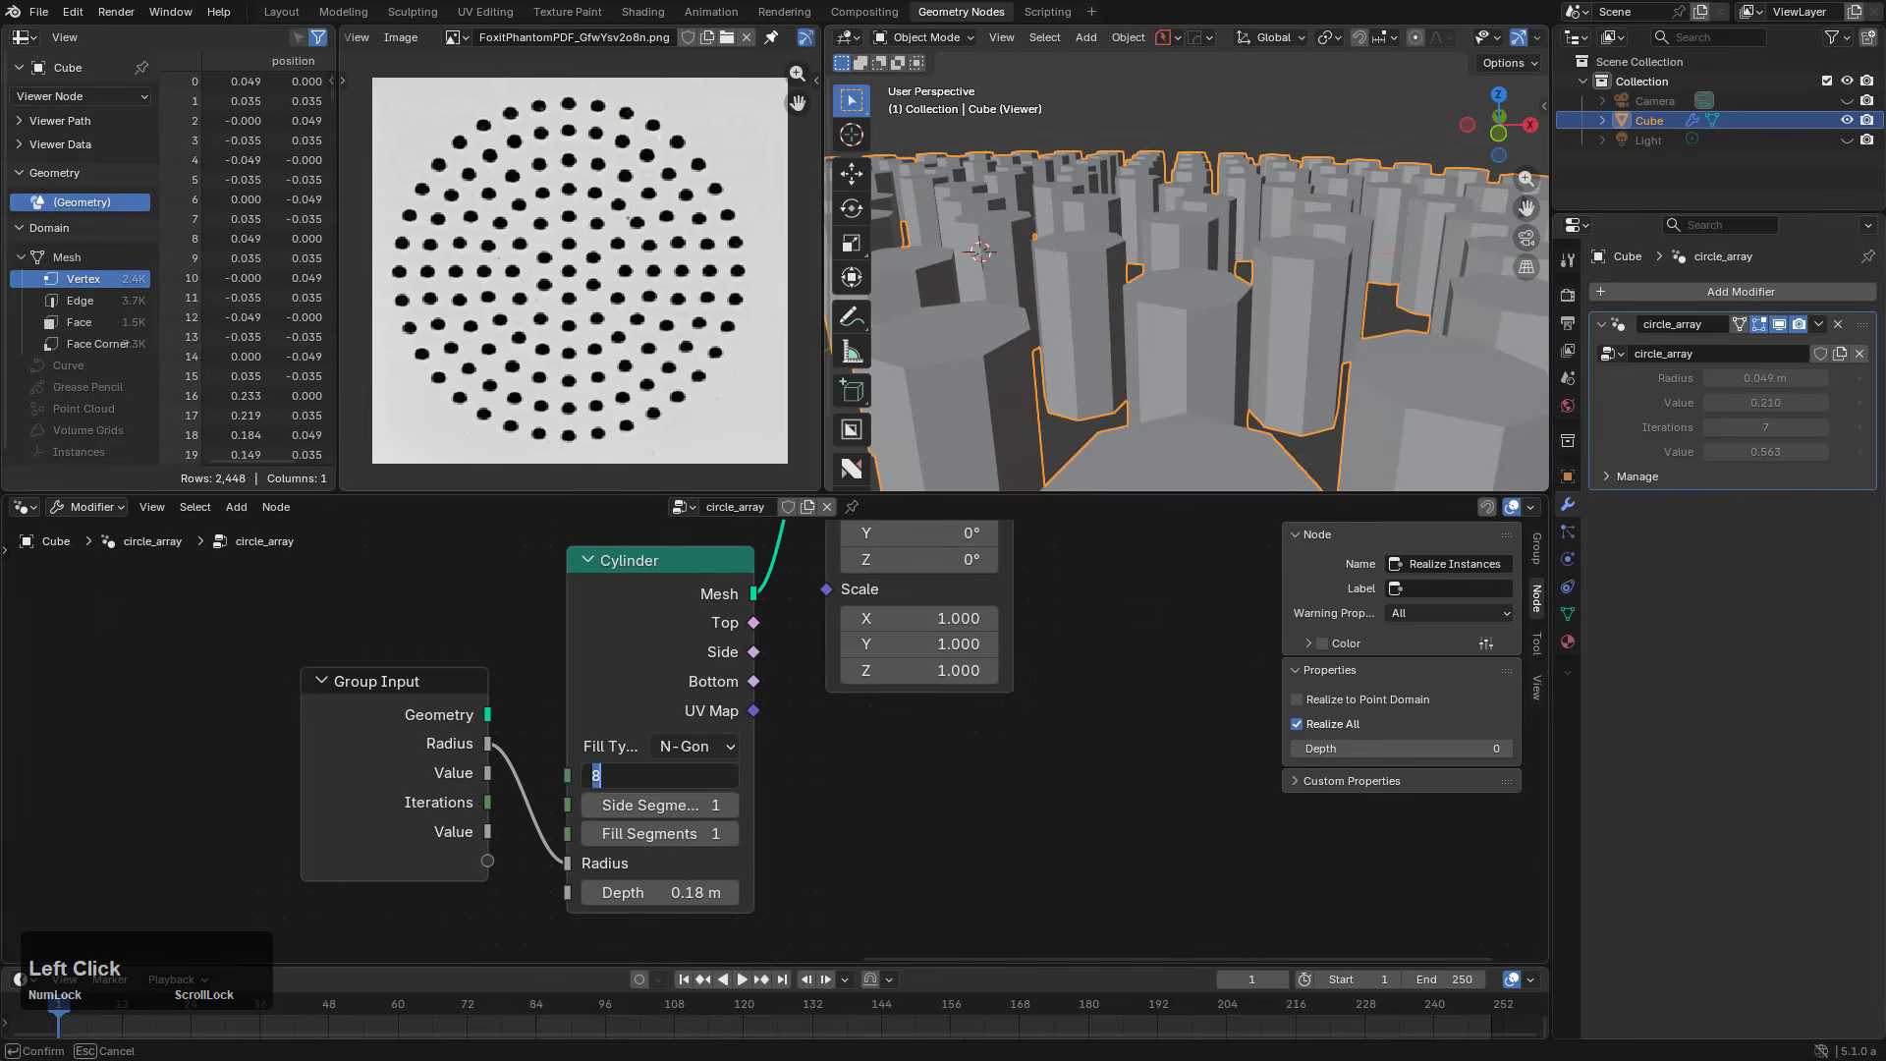
key("KP_Enter")
Step: Apply Sharpen to the rounder cylinders with a 30° smoothing angle
key("q")
left_click(1218, 297)
left_click(1218, 297)
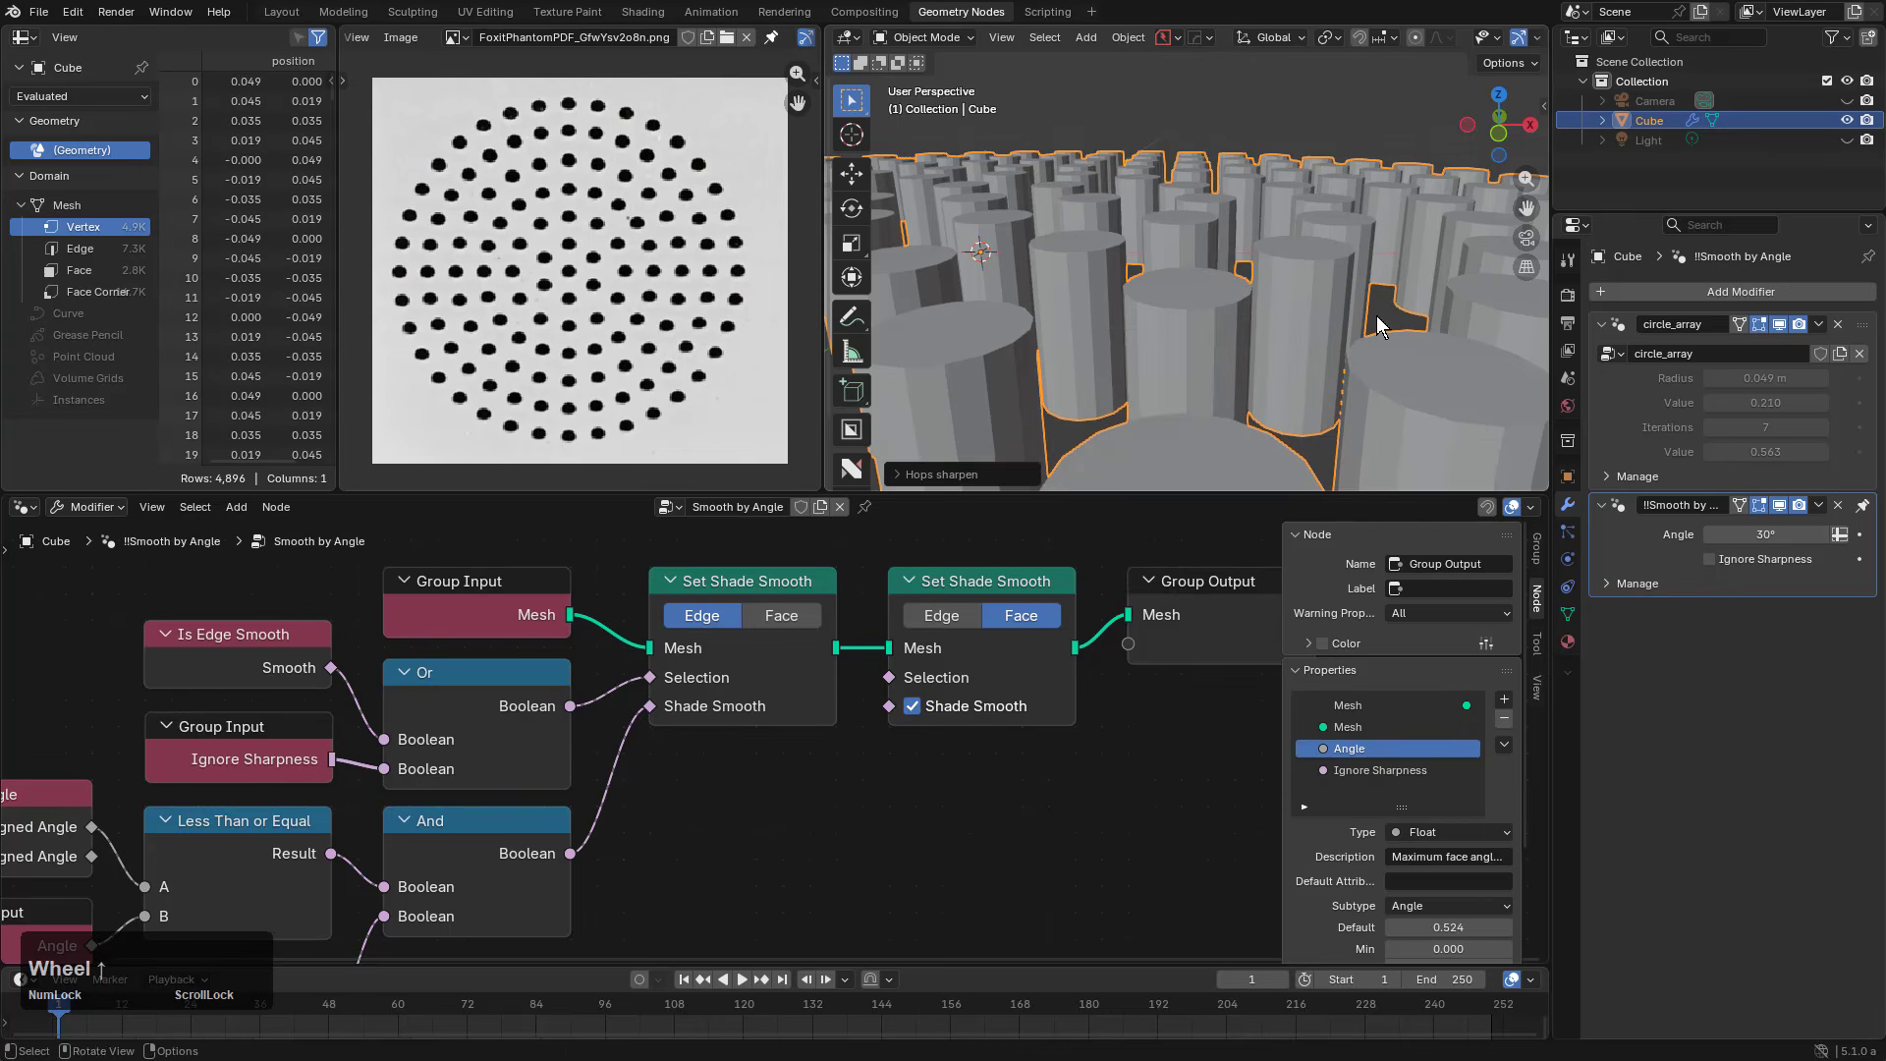
Step: Move the Viewer and Group Output nodes away from Realize Instances to make room for another node
middle_click_drag(1071, 610, 829, 621)
scroll(829, 621, "down", 1)
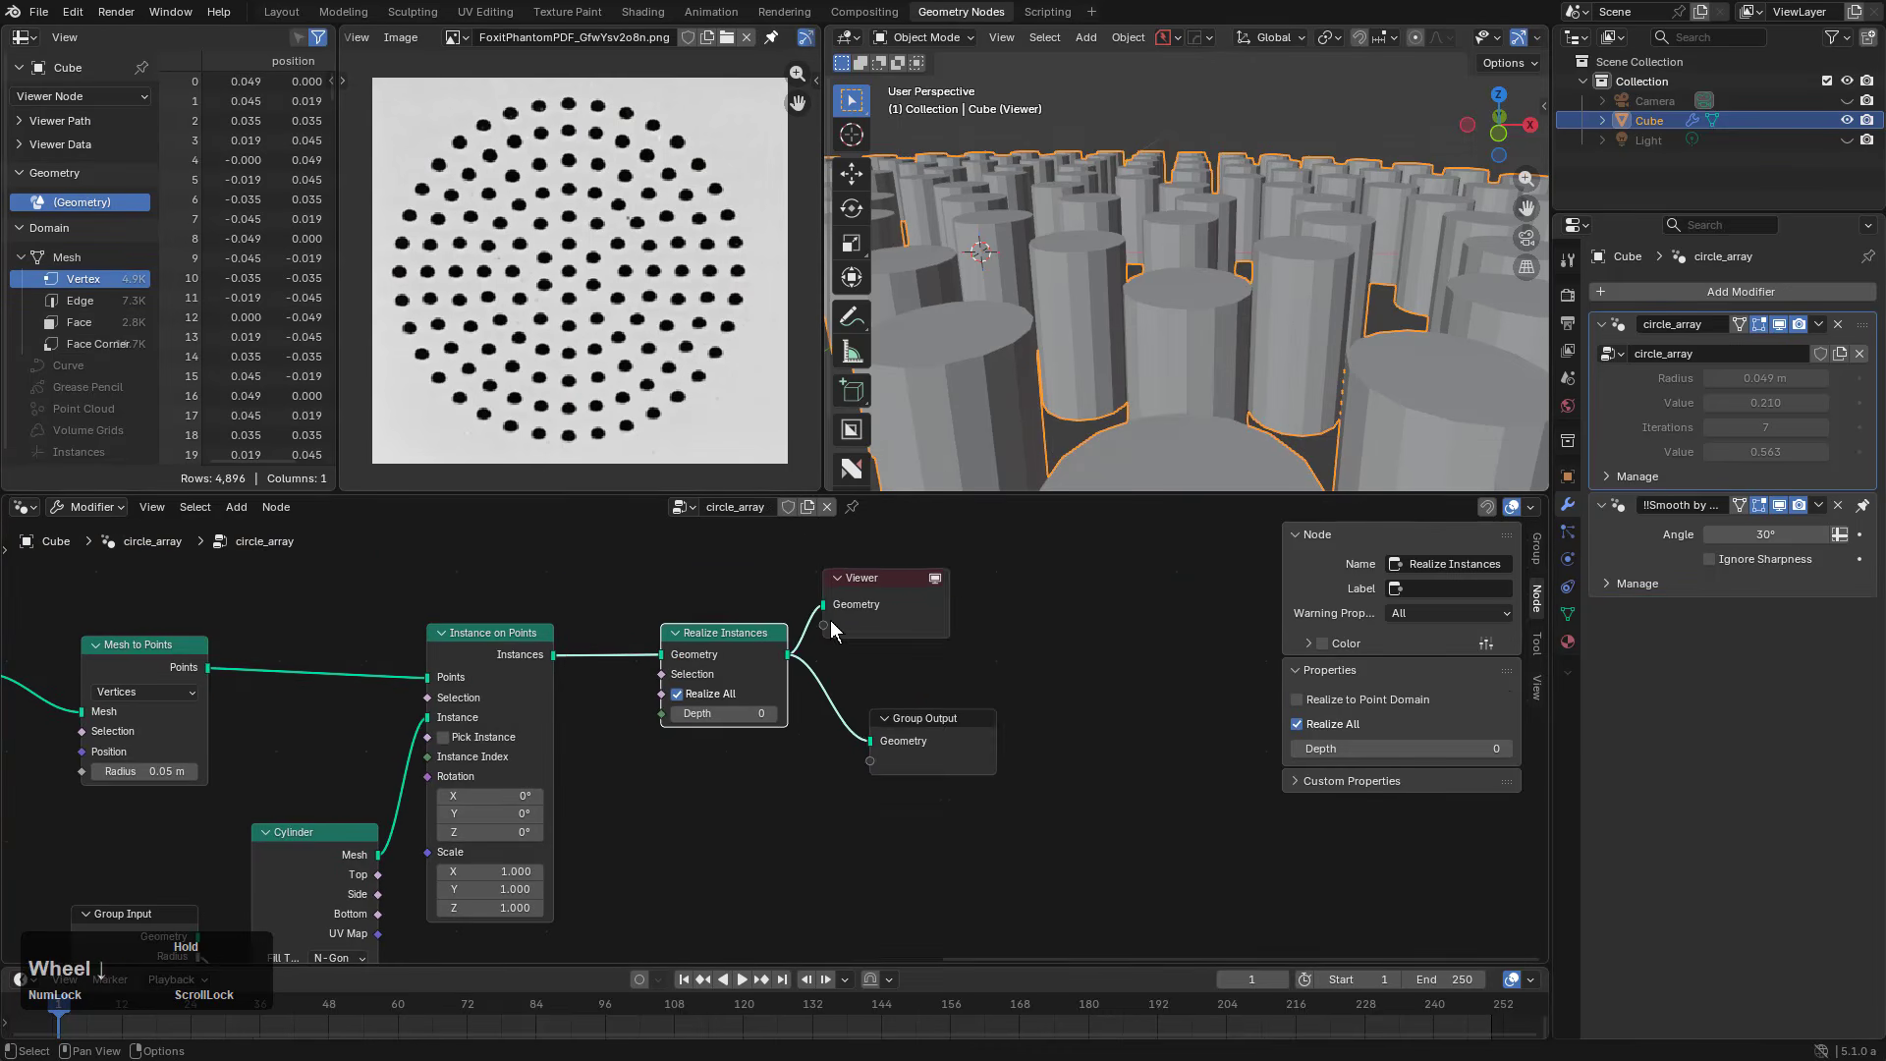
left_click_drag(875, 580, 1056, 571)
left_click_drag(914, 720, 1053, 741)
Step: Remove the Smooth by Angle modifier from the cylinder array
middle_click_drag(1209, 236, 1289, 249)
key("ctrl+grave")
left_click(1283, 264)
left_click(1270, 321)
middle_click_drag(1263, 167, 1210, 262)
scroll(988, 692, "up", 3)
Step: Insert a reroute into the links from Realize Instances to the Viewer and Group Output, and shift it along X
middle_click_drag(988, 693, 883, 751)
scroll(883, 752, "up", 2)
right_click_drag(874, 639, 874, 737, "shift")
key("g")
key("x")
left_click(940, 743)
Step: Insert a Set Shade Smooth node between Realize Instances and the reroute, and tidy the node positions
key("shift+a")
type("set")
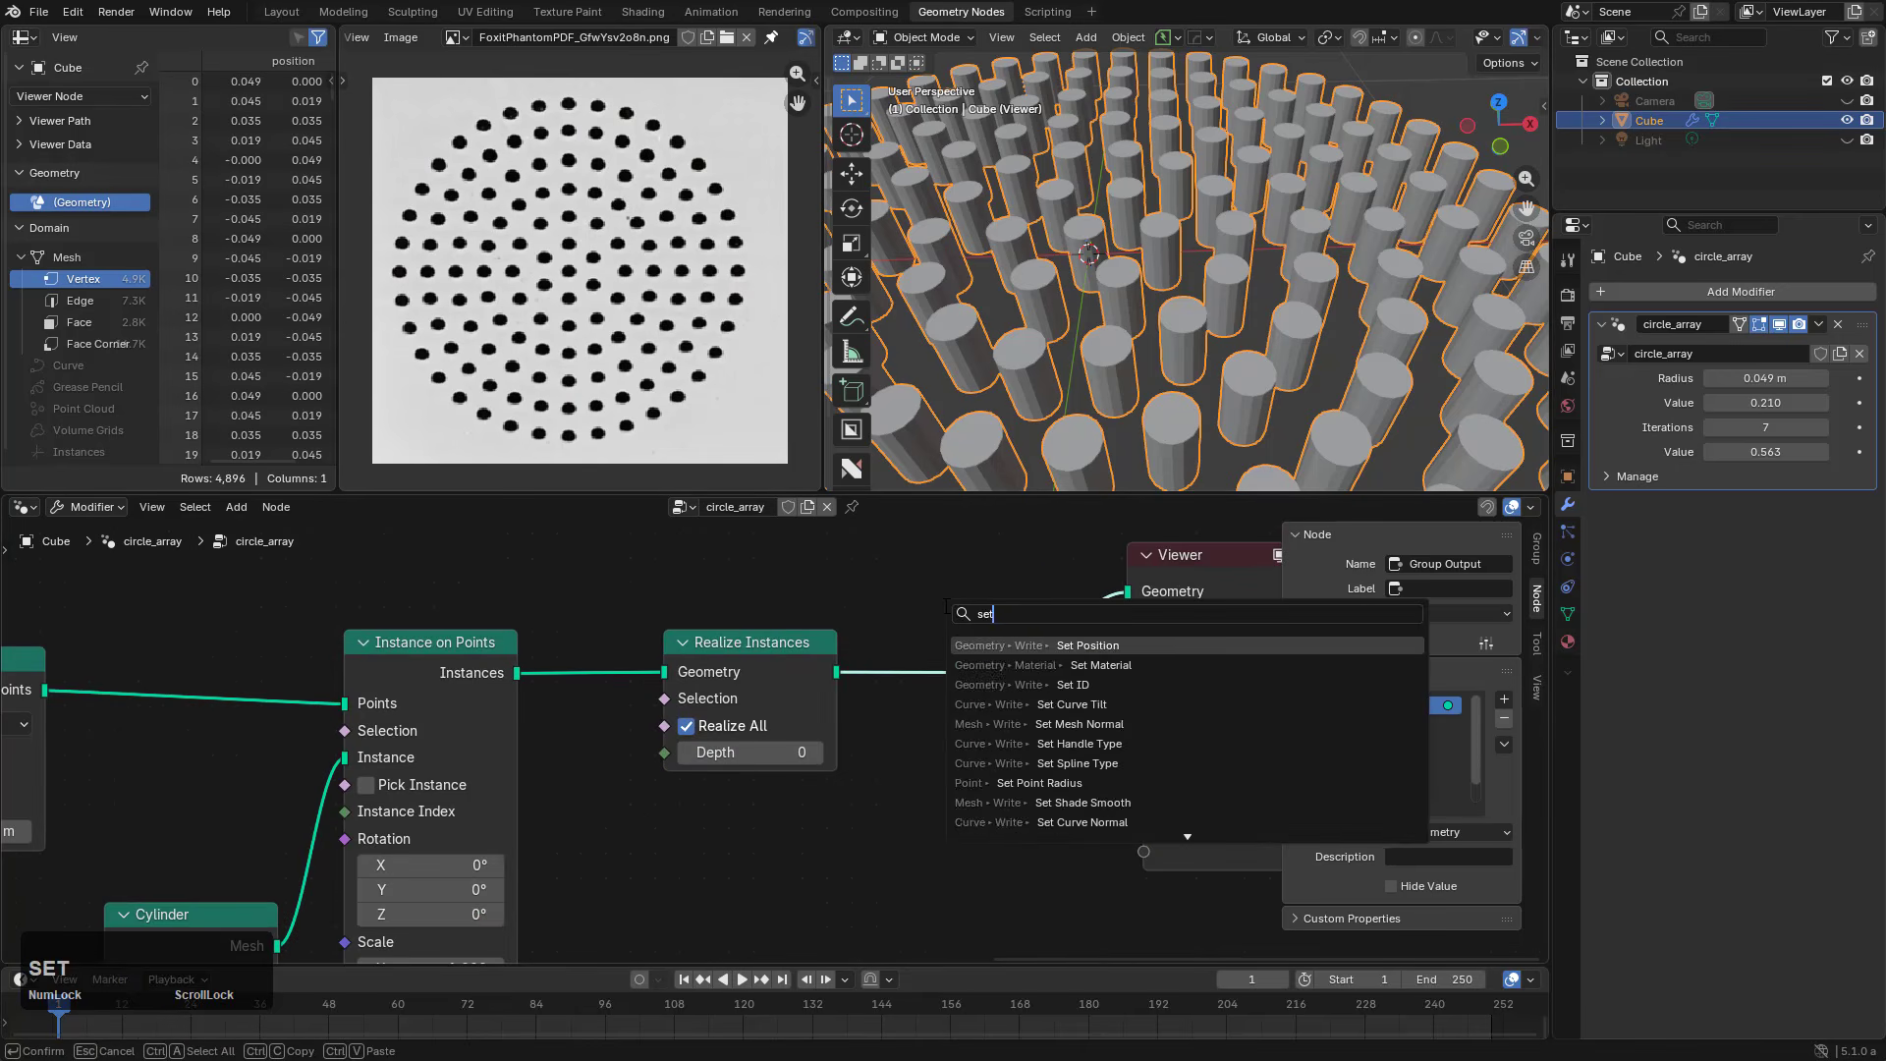
key("Return")
left_click(882, 609)
middle_click_drag(982, 625, 750, 635)
scroll(750, 634, "up", 2)
left_click_drag(750, 635, 737, 837)
left_click_drag(803, 688, 910, 716)
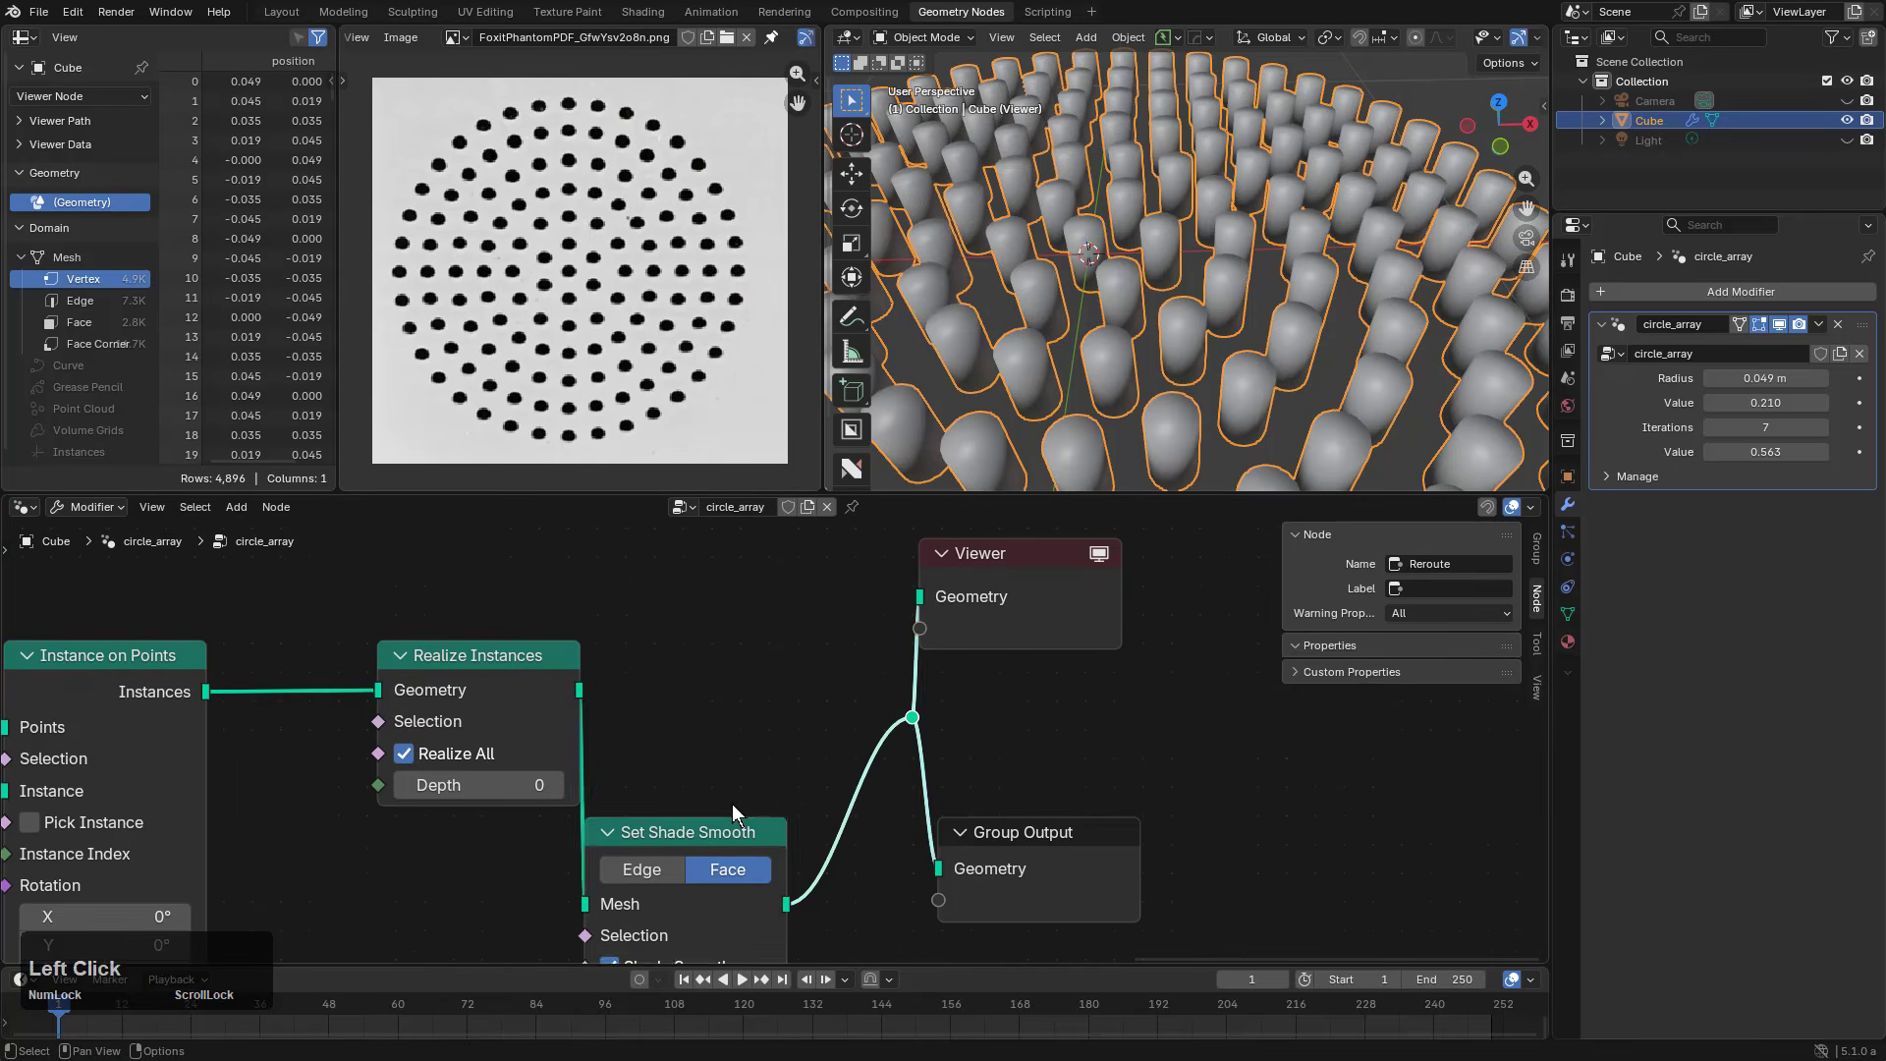
left_click_drag(734, 823, 789, 632)
Step: Apply Sharpen to the smooth-shaded cylinder array and open the Layout workspace
key("q")
left_click(1324, 358)
scroll(1092, 216, "up", 4)
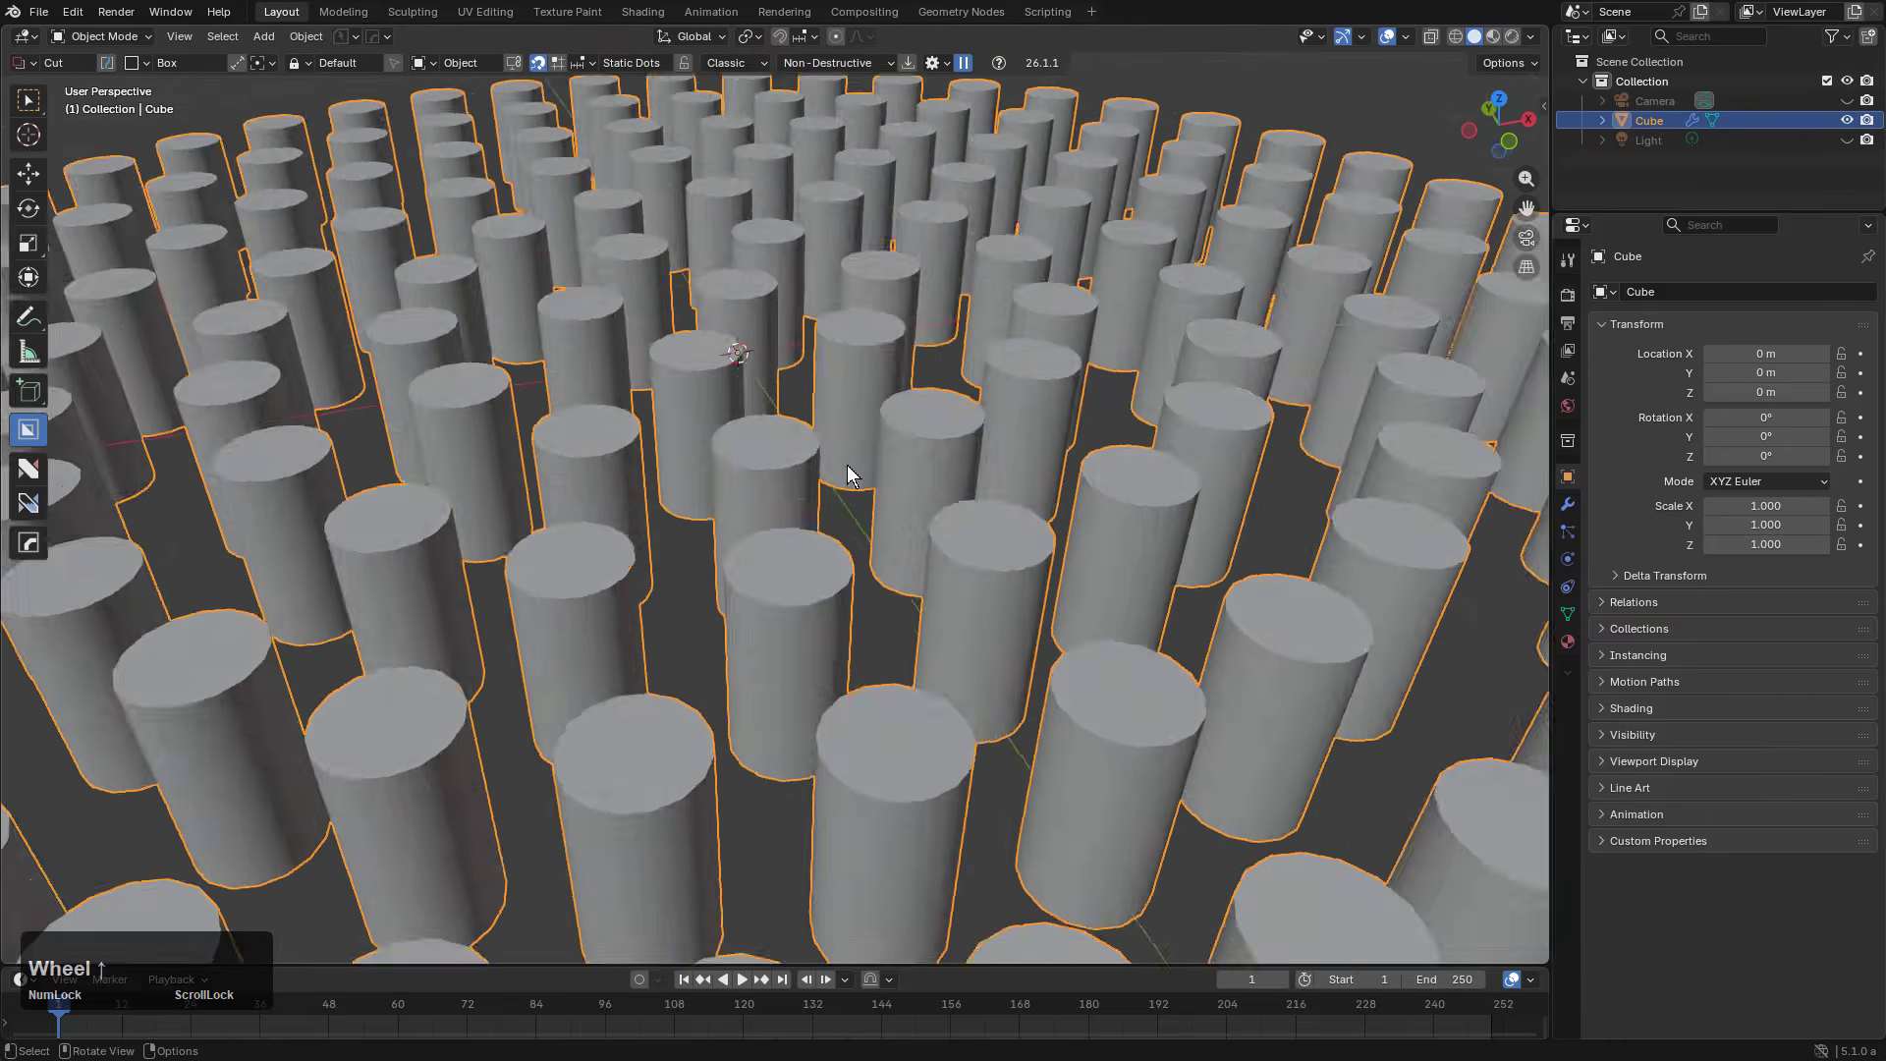
Step: Examine the cylinder array in material preview with a rotated background, and return to solid shading
scroll(847, 465, "down", 5)
mouse_move(847, 464)
middle_mouse_down()
mouse_move(825, 606)
mouse_move(905, 547)
mouse_move(903, 519)
middle_mouse_up()
key("alt+v")
key("s")
key("s")
key("s")
key("s")
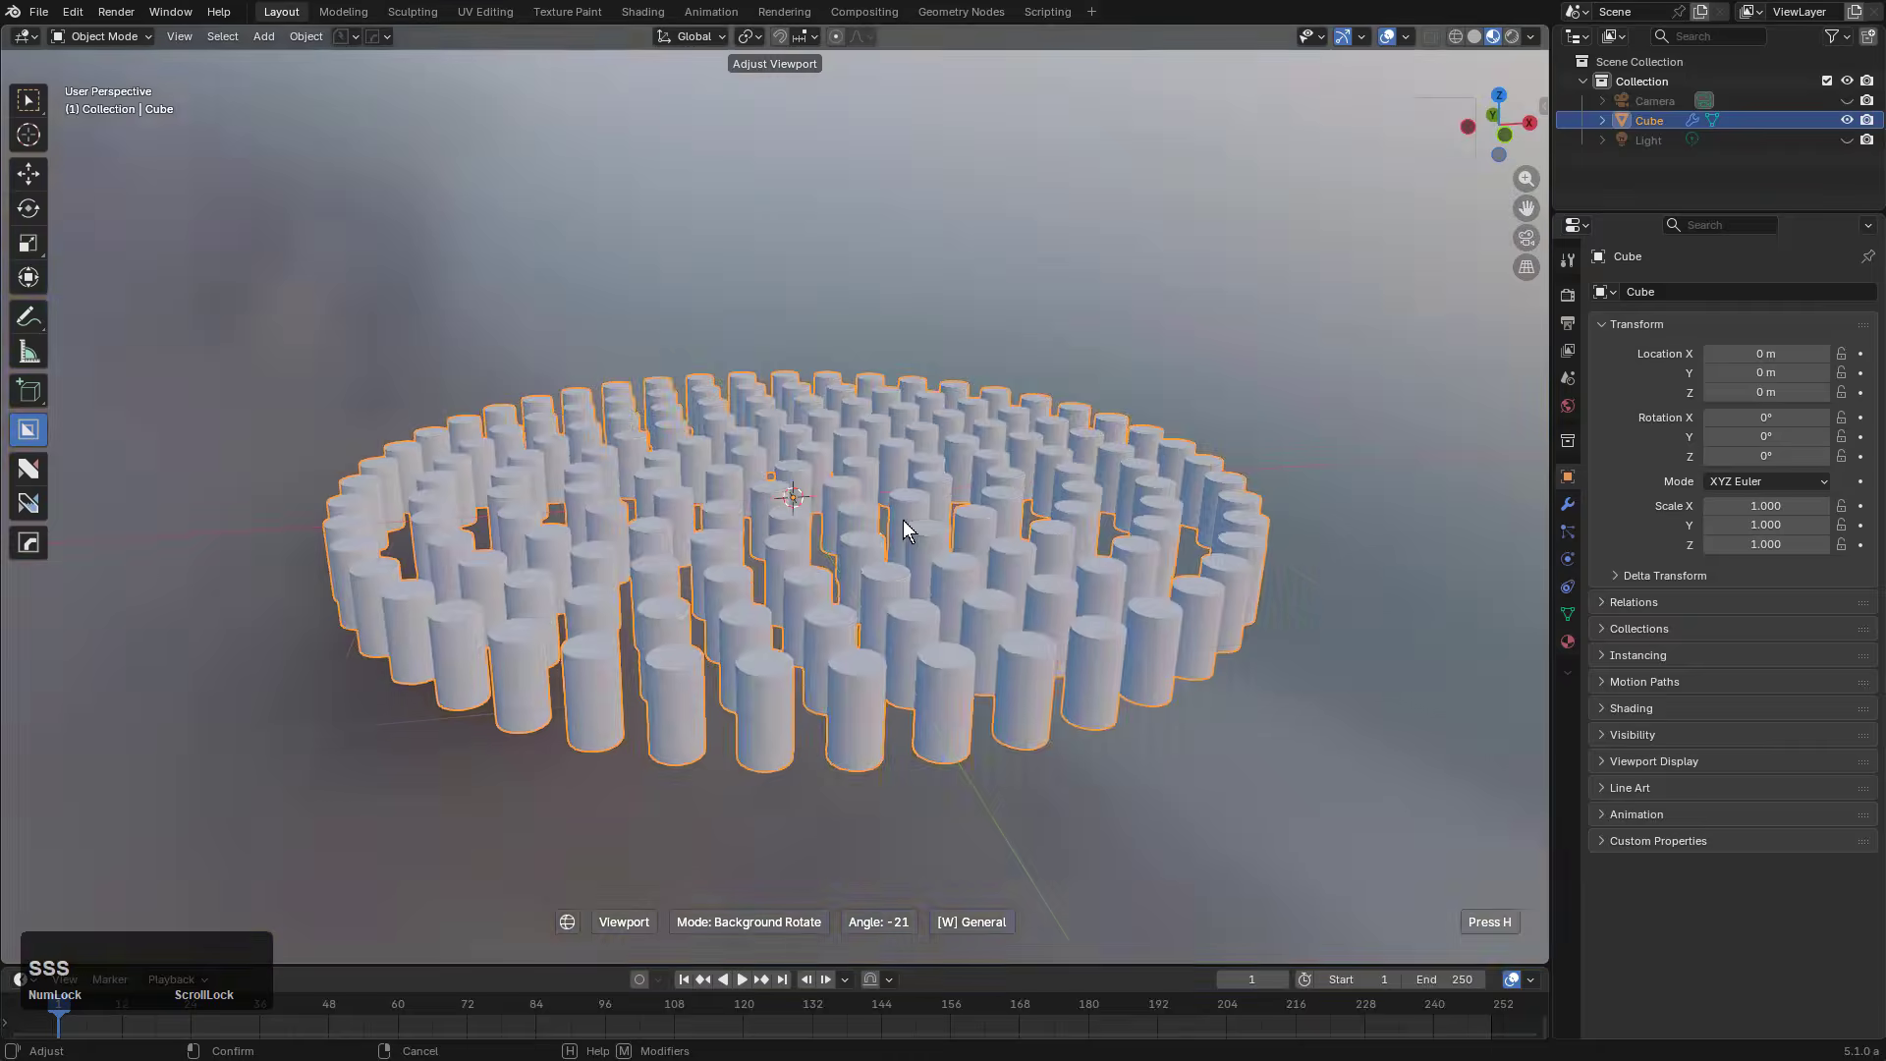
middle_click_drag(1022, 364, 1044, 438)
left_click(1474, 37)
Step: Add a cube around the array and bevel its edges with a 0.50 profile and a 30° angle limit
key("shift+a")
left_click(1079, 470)
middle_click_drag(938, 506, 1010, 532)
key("q")
left_click(1003, 534)
key("1")
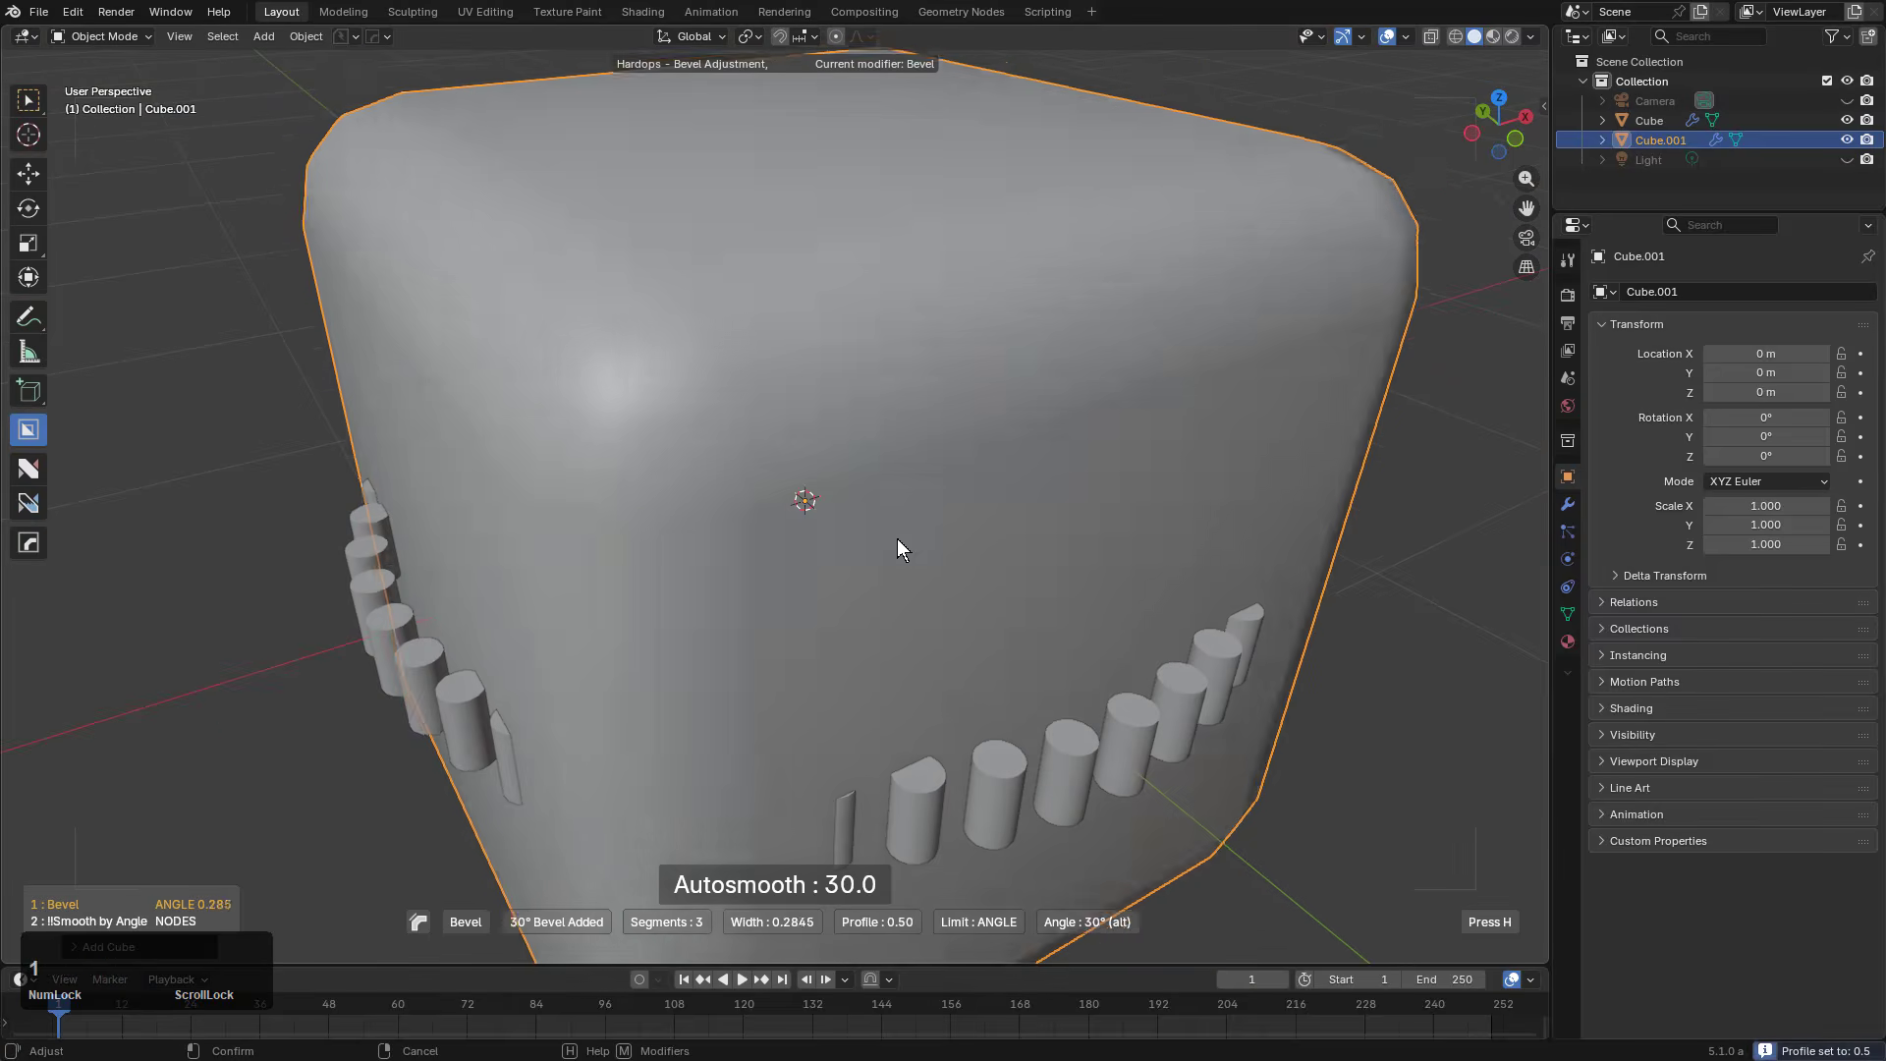
scroll(907, 544, "up", 2)
left_click(916, 542)
Step: Rename the cube's bevel modifier as _Bevel
left_click(1568, 504)
double_click(1704, 323)
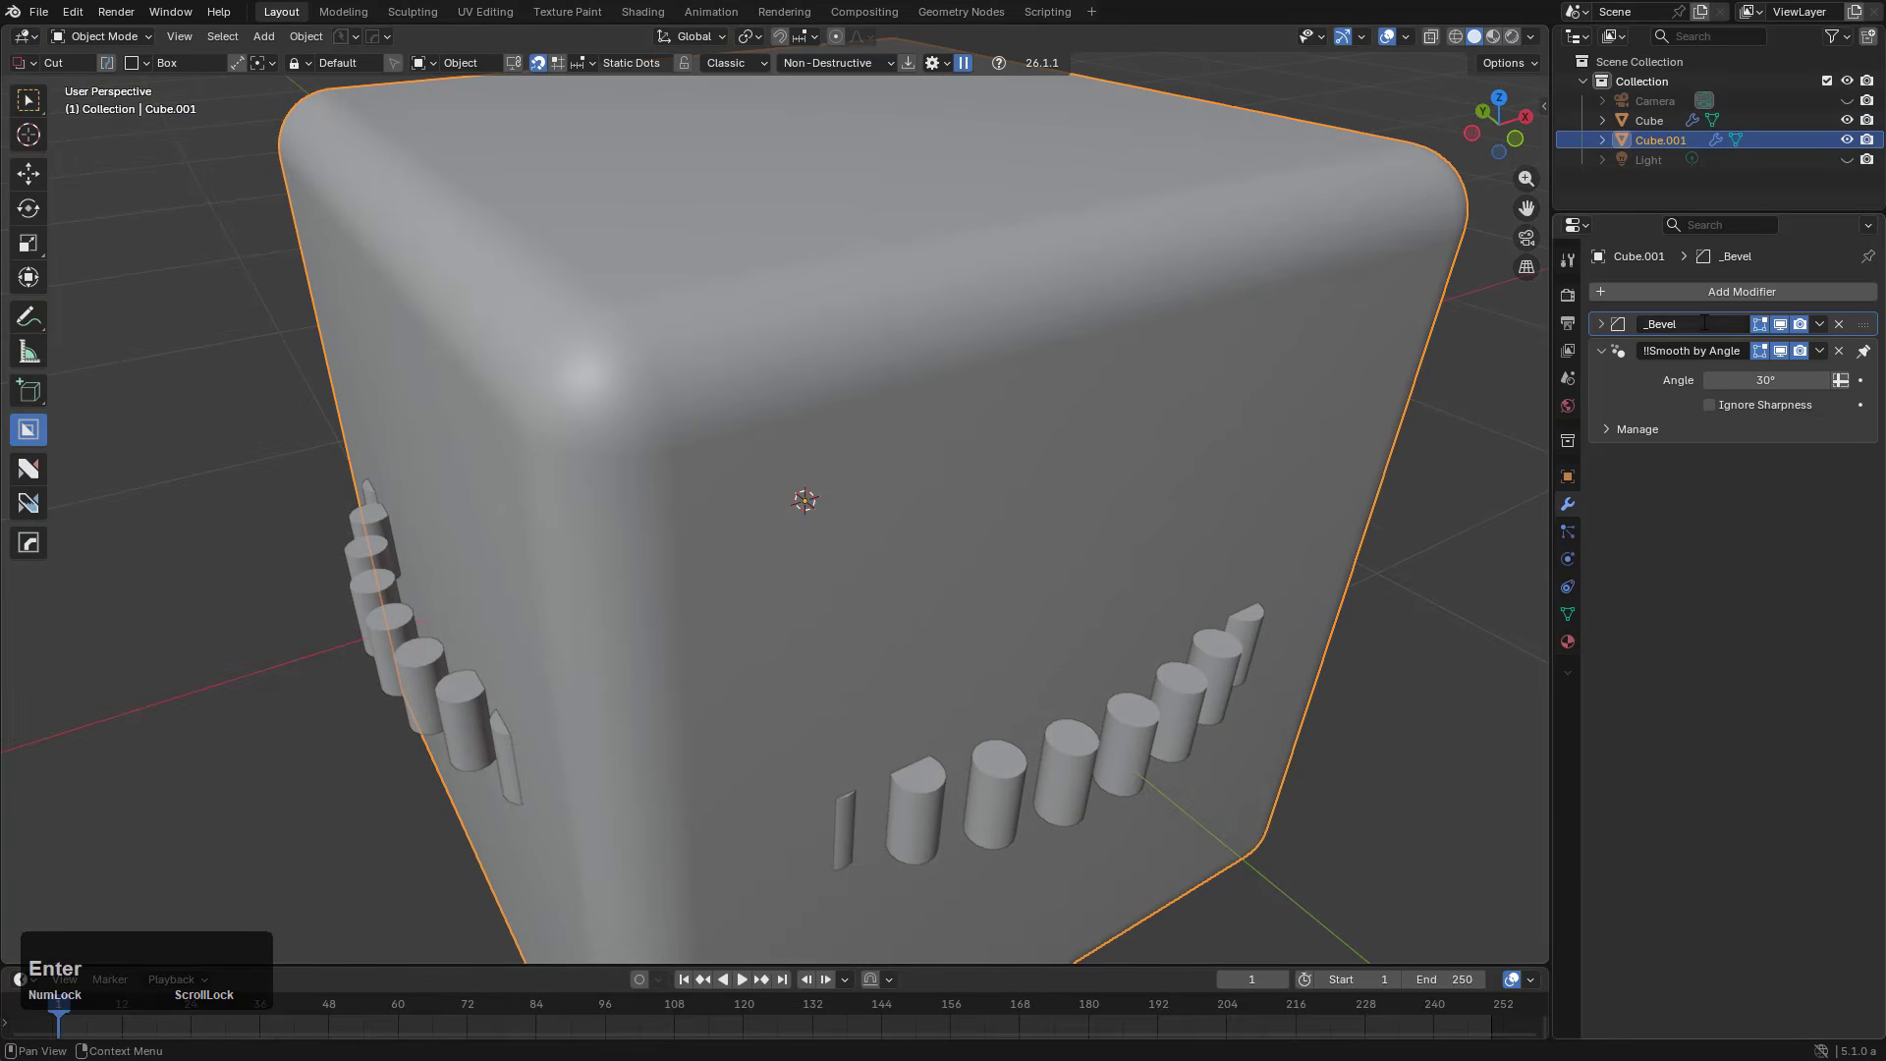
middle_click_drag(1131, 471, 1040, 350)
Step: Give the cube a blank material with the Bevel Shader option enabled
key("q")
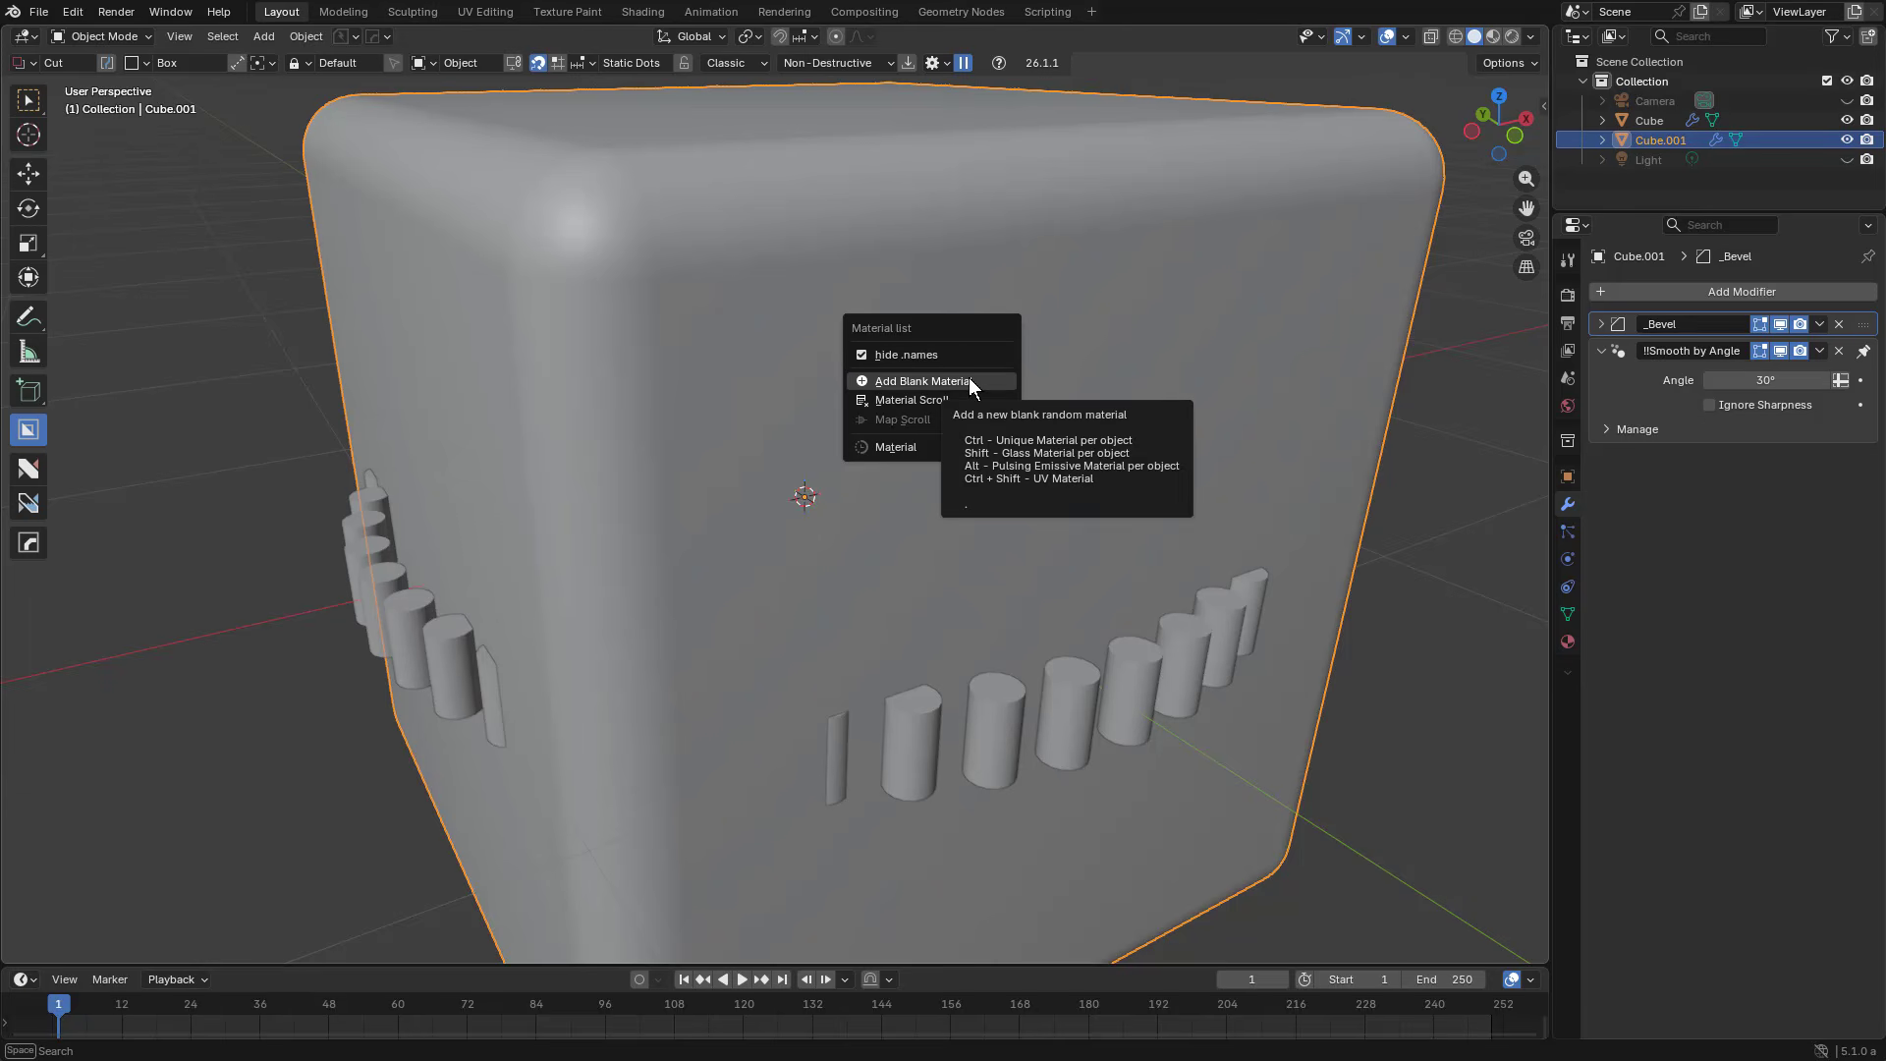
left_click(957, 380)
key("F9")
left_click(1262, 669)
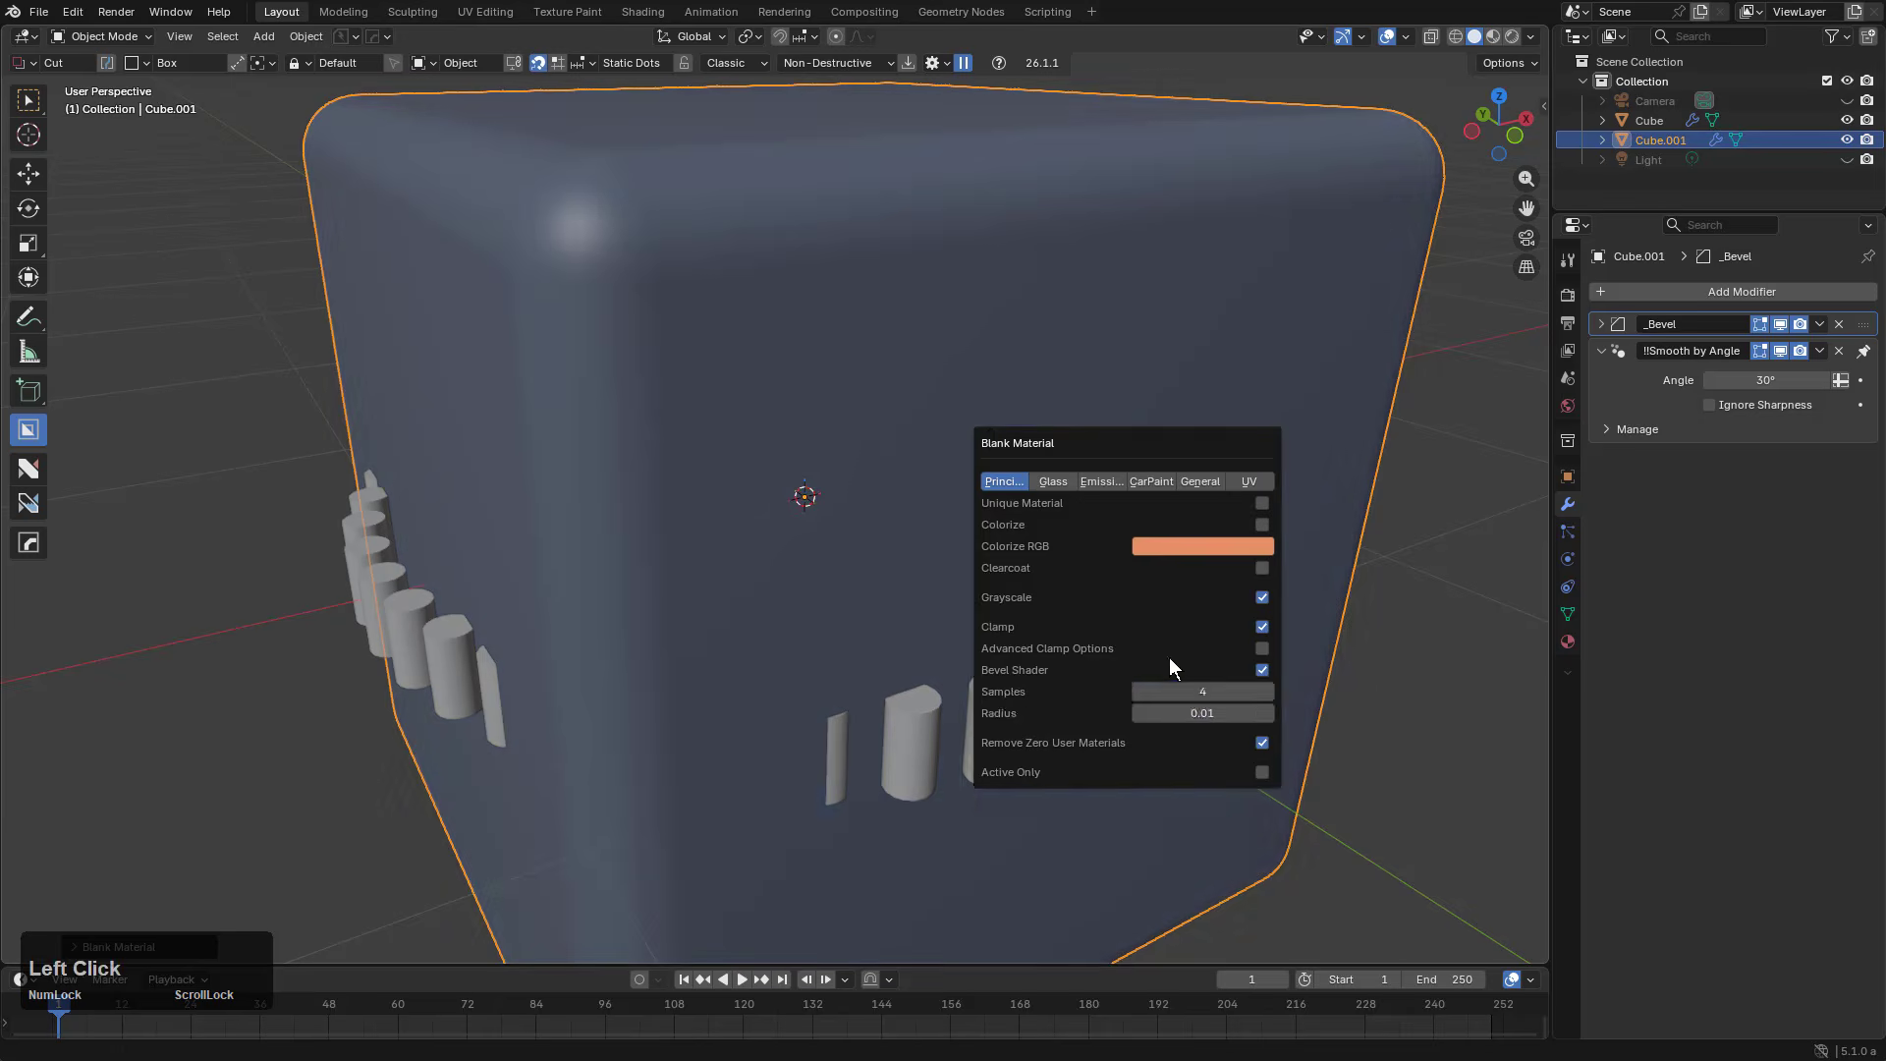
Step: Rotate the cylinder array 90° about the X axis
left_click(924, 736)
scroll(940, 729, "down", 1)
key("r")
key("x")
key("9")
key("0")
key("Return")
Step: Scale the cylinder array to fit the cube's side face and move it along Y so it pierces the surface
key("g")
key("y")
left_click(1149, 855)
key("s")
left_click(1159, 758)
key("g")
key("y")
left_click(1151, 752)
Step: Cut the cylinder array out of the cube with a Boolean difference, keeping the array as a hidden cutter
key("ctrl+minus")
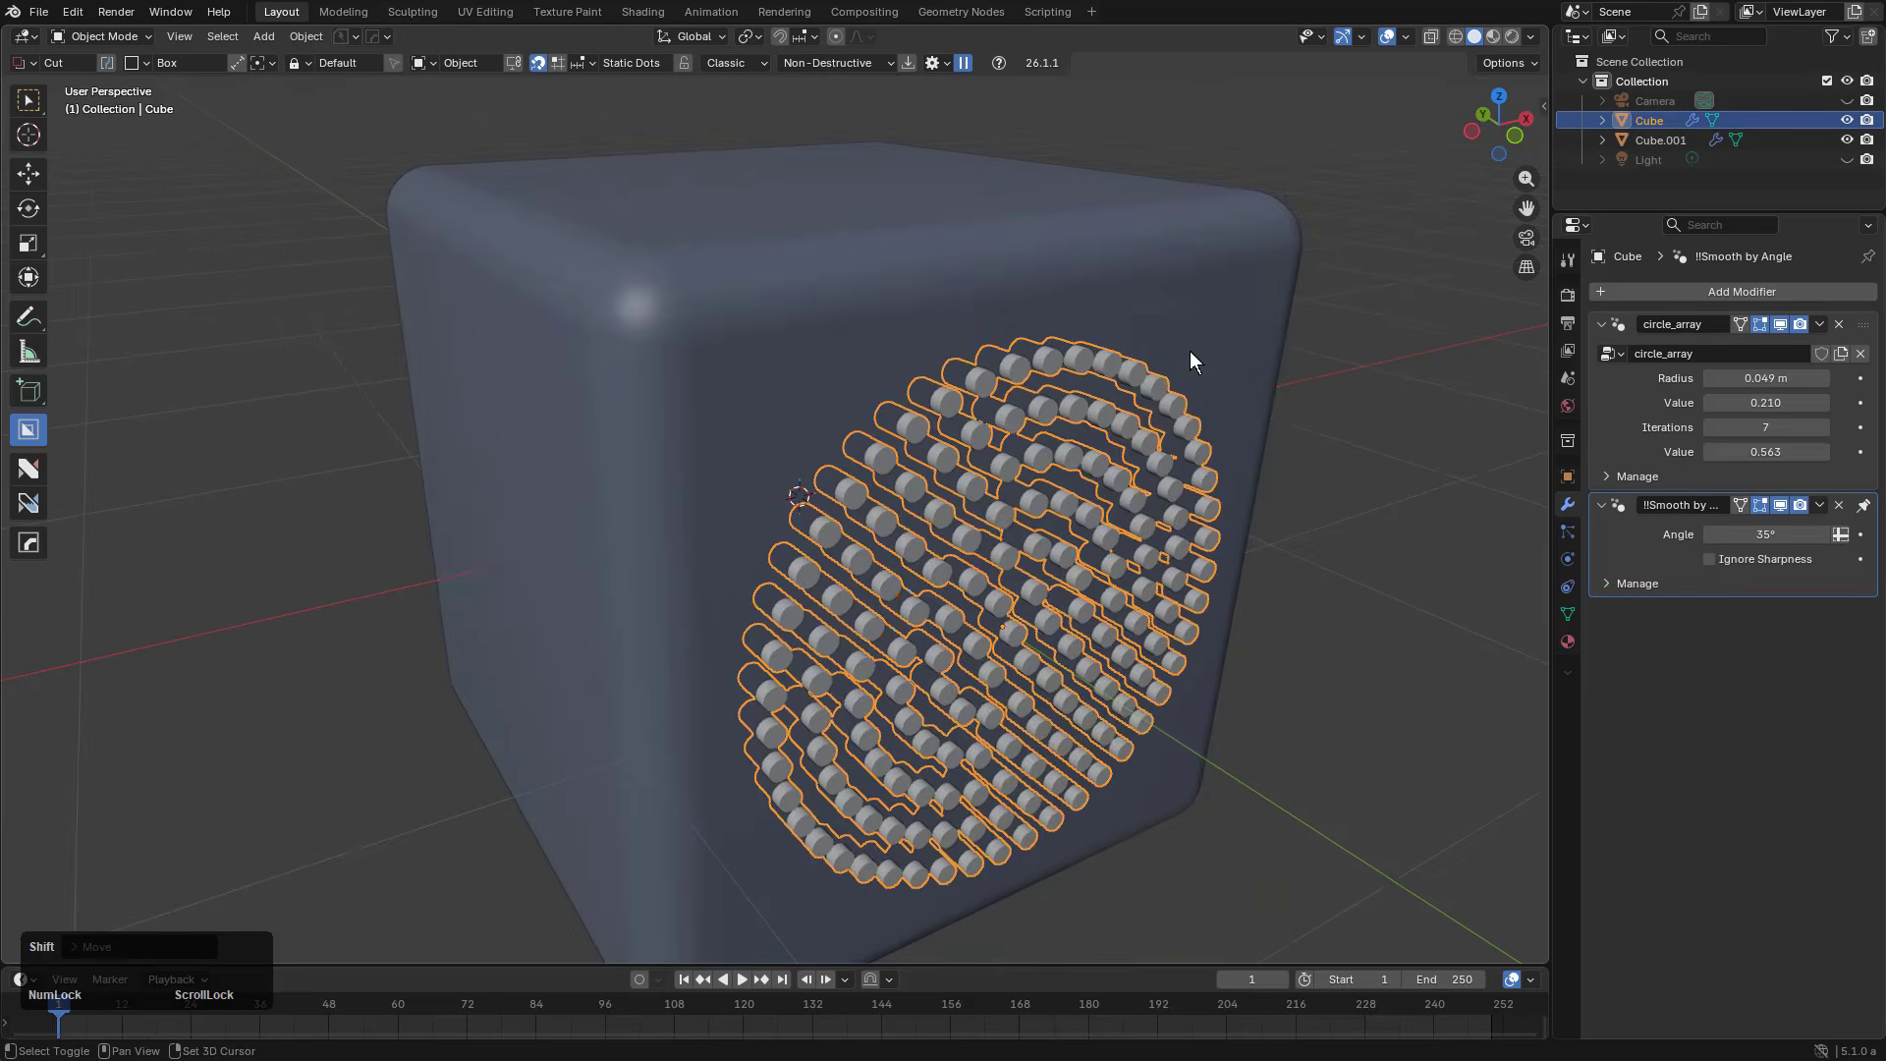
left_click(1187, 348)
key("h")
scroll(1081, 462, "up", 3)
middle_click_drag(1081, 462, 698, 311)
scroll(698, 310, "down", 1)
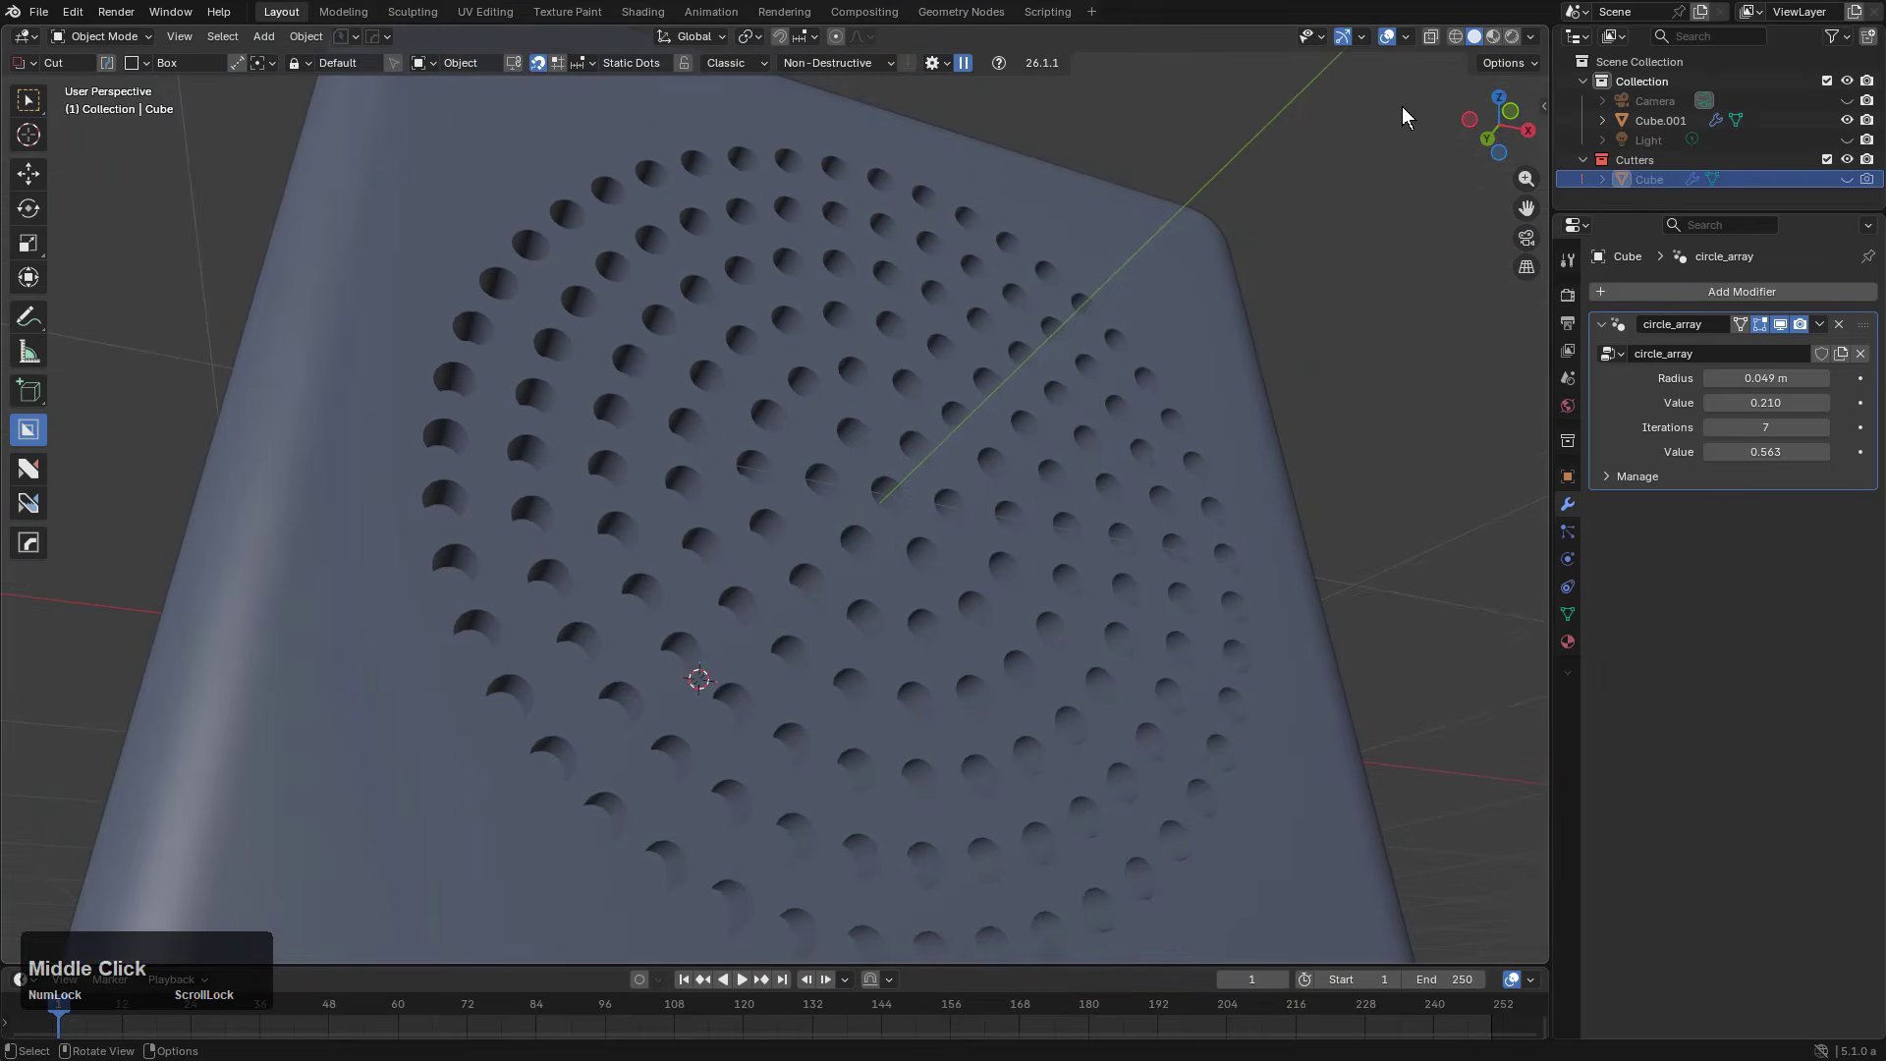
Step: Preview the perforated cube in rendered shading with the Lookdev render setup
left_click(1512, 36)
middle_click_drag(968, 507, 975, 482, "shift")
key("v")
left_click(974, 481)
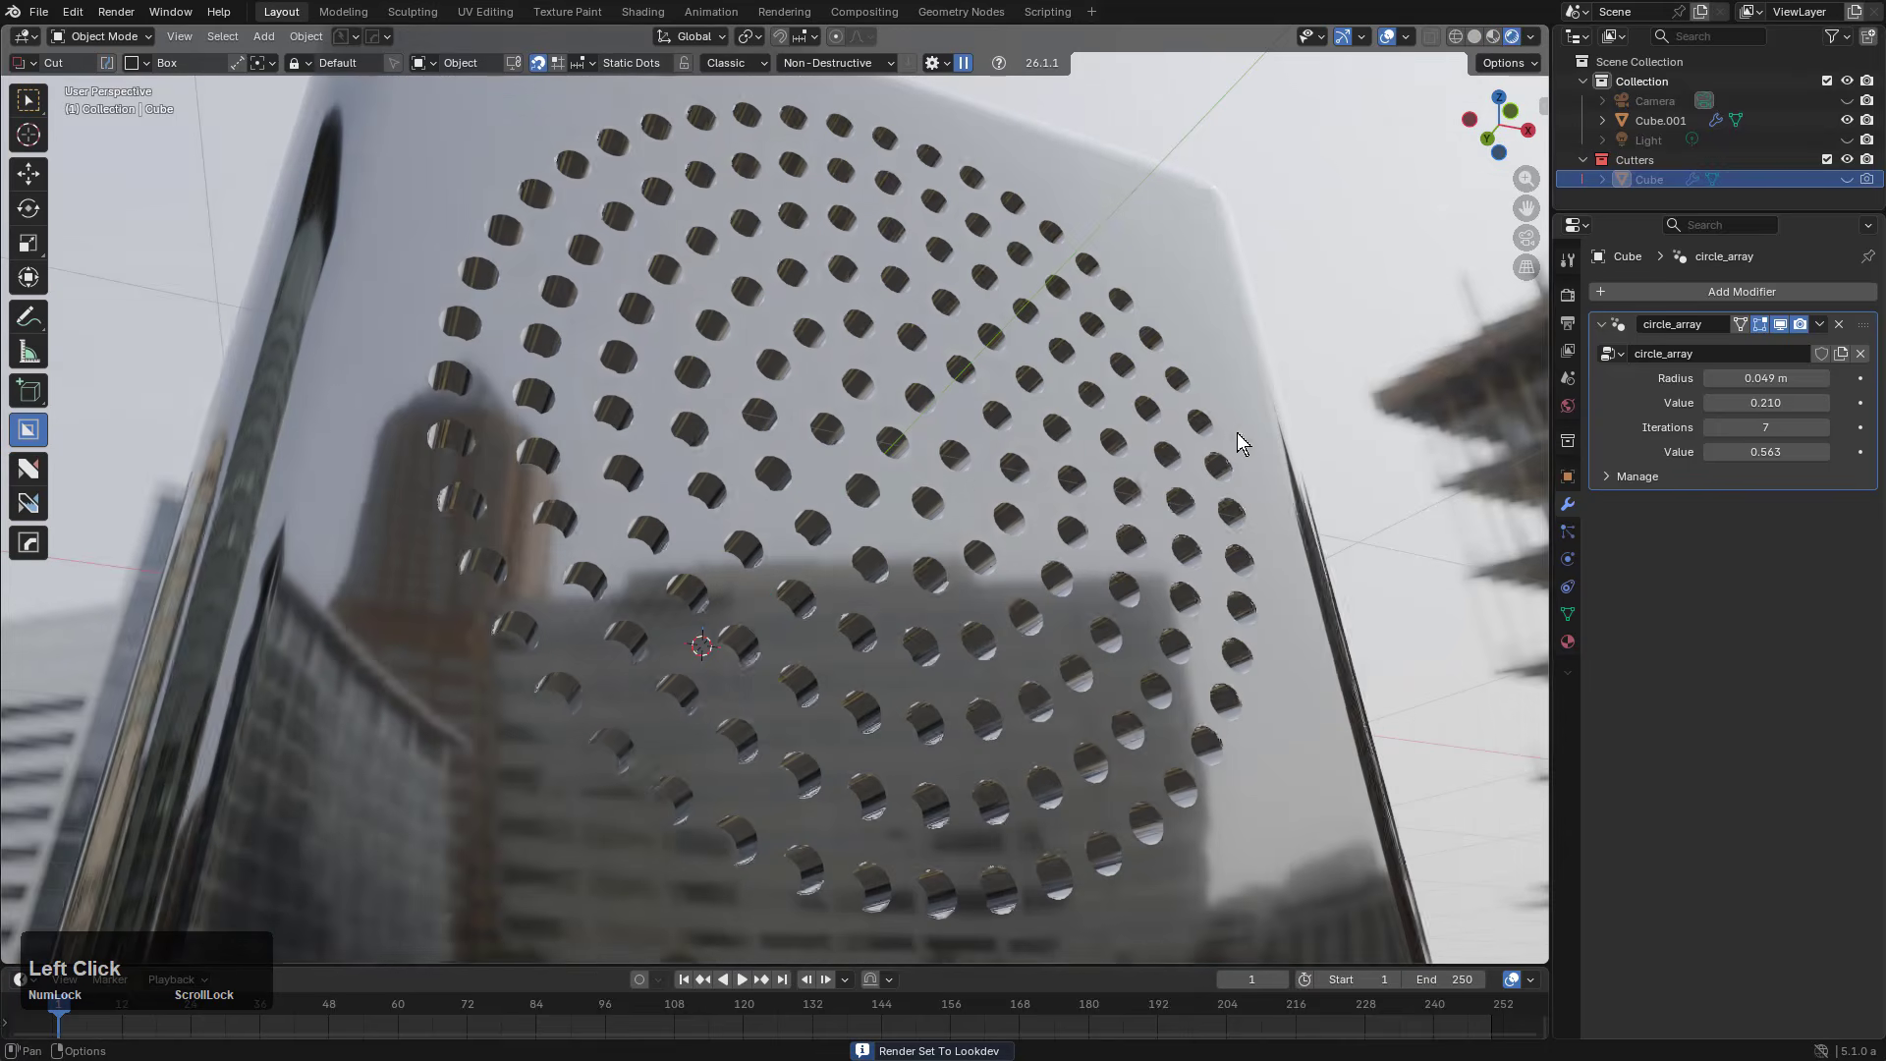
Step: Return to solid shading and set the render engine to Cycles with GPU Compute as the device
left_click(1569, 295)
left_click(1475, 37)
left_click(1739, 292)
left_click(1745, 336)
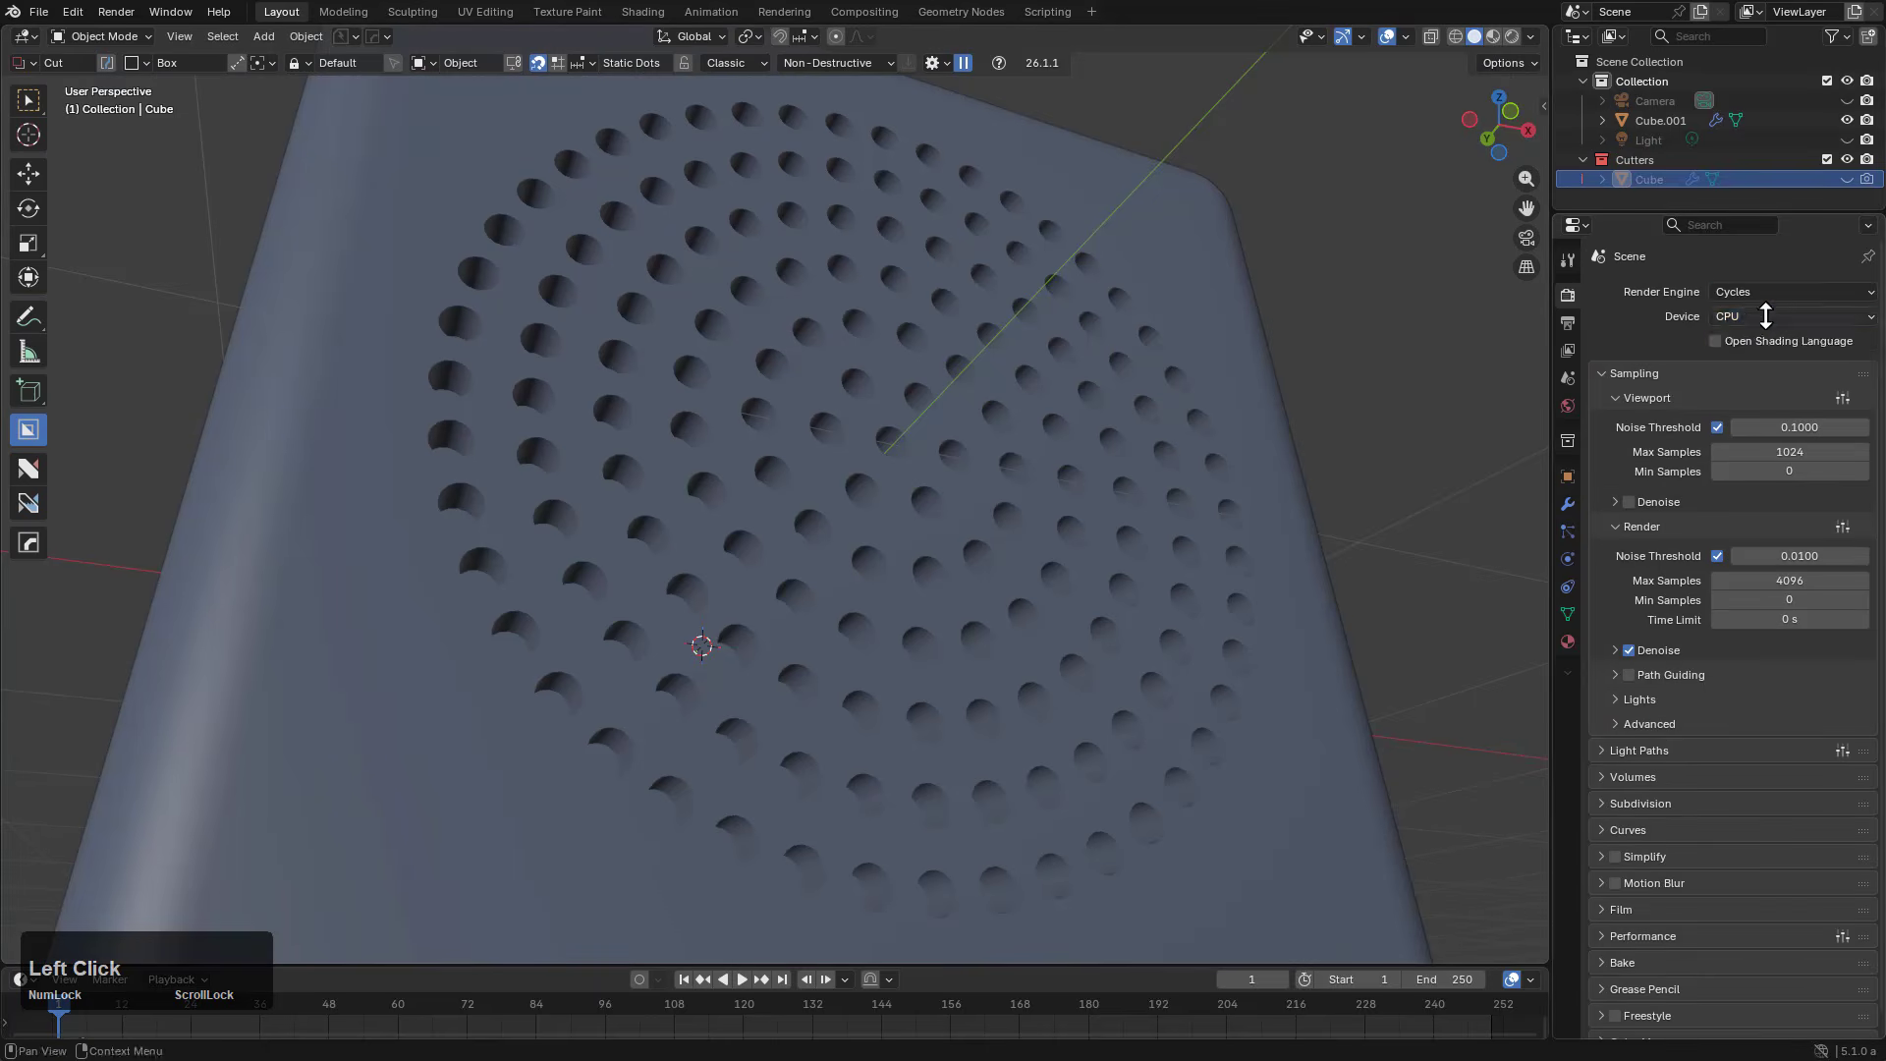
Step: Try to apply the HQ RenderSetup preset
key("alt+v")
left_click(918, 607)
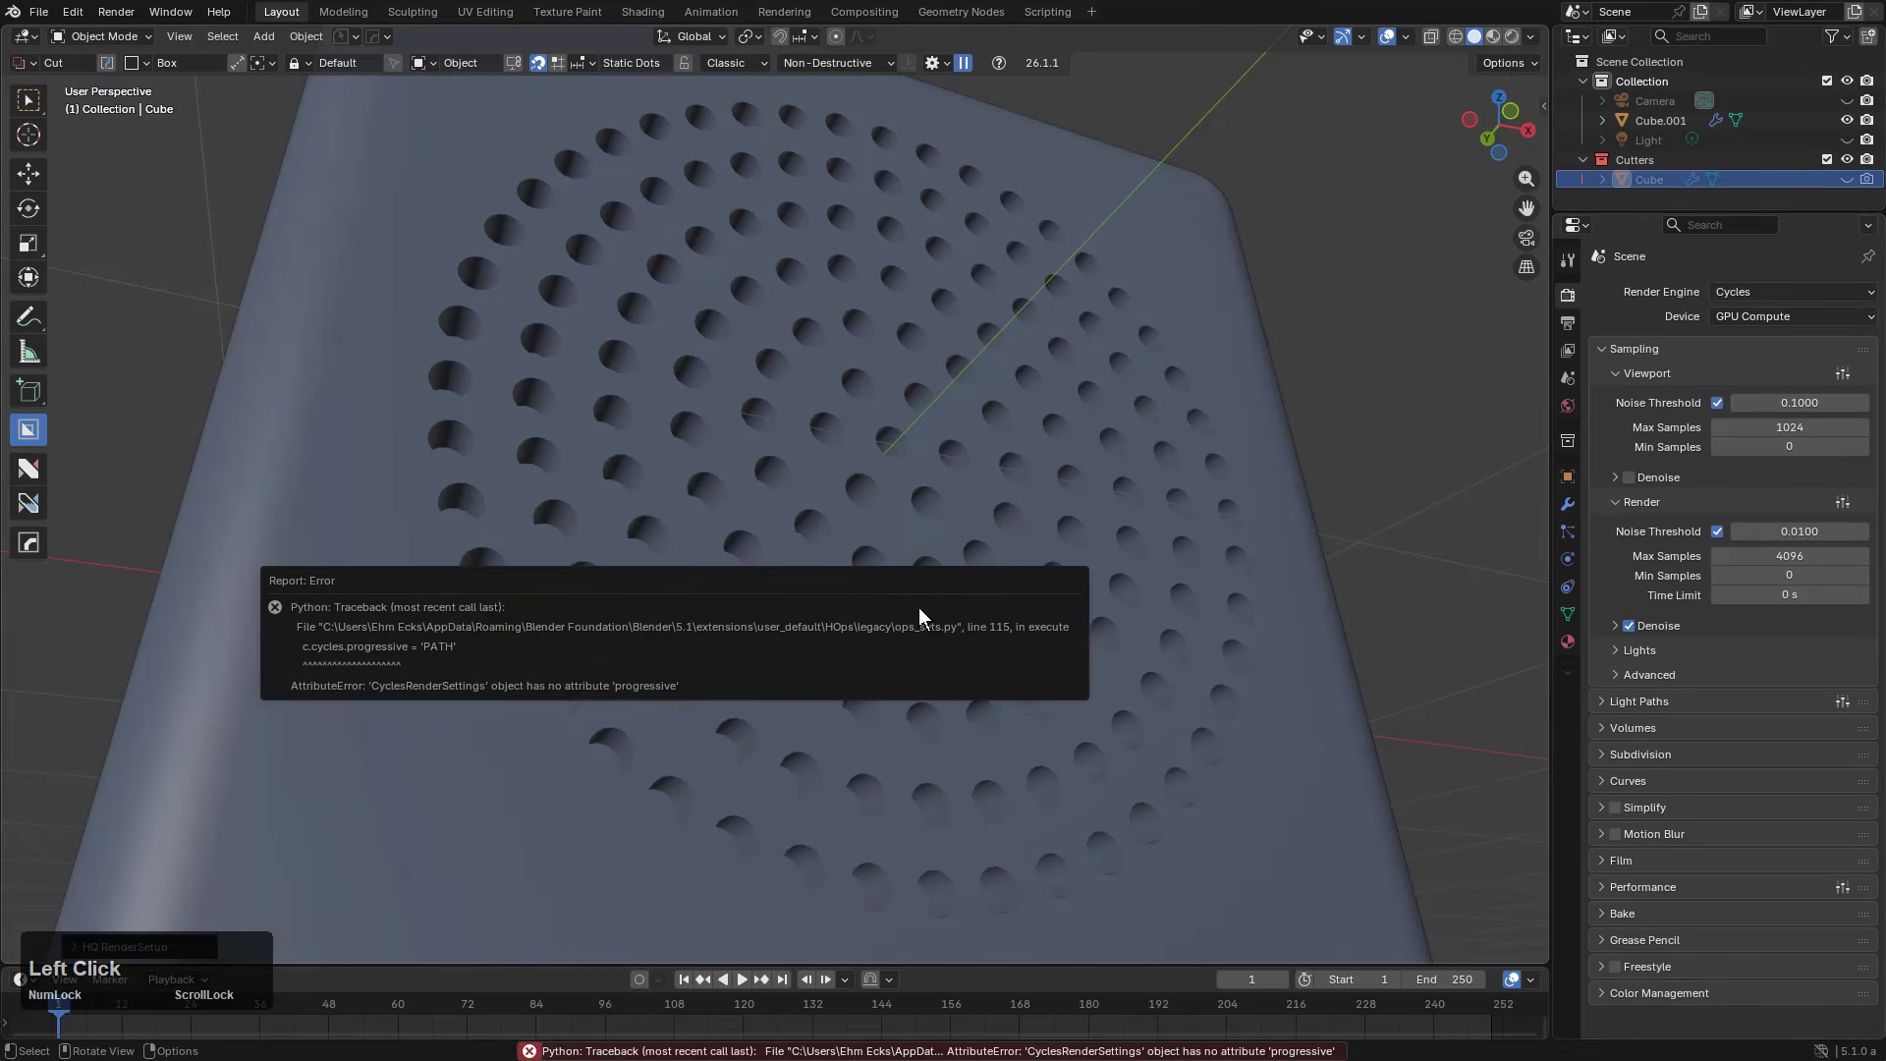
left_click(1166, 398)
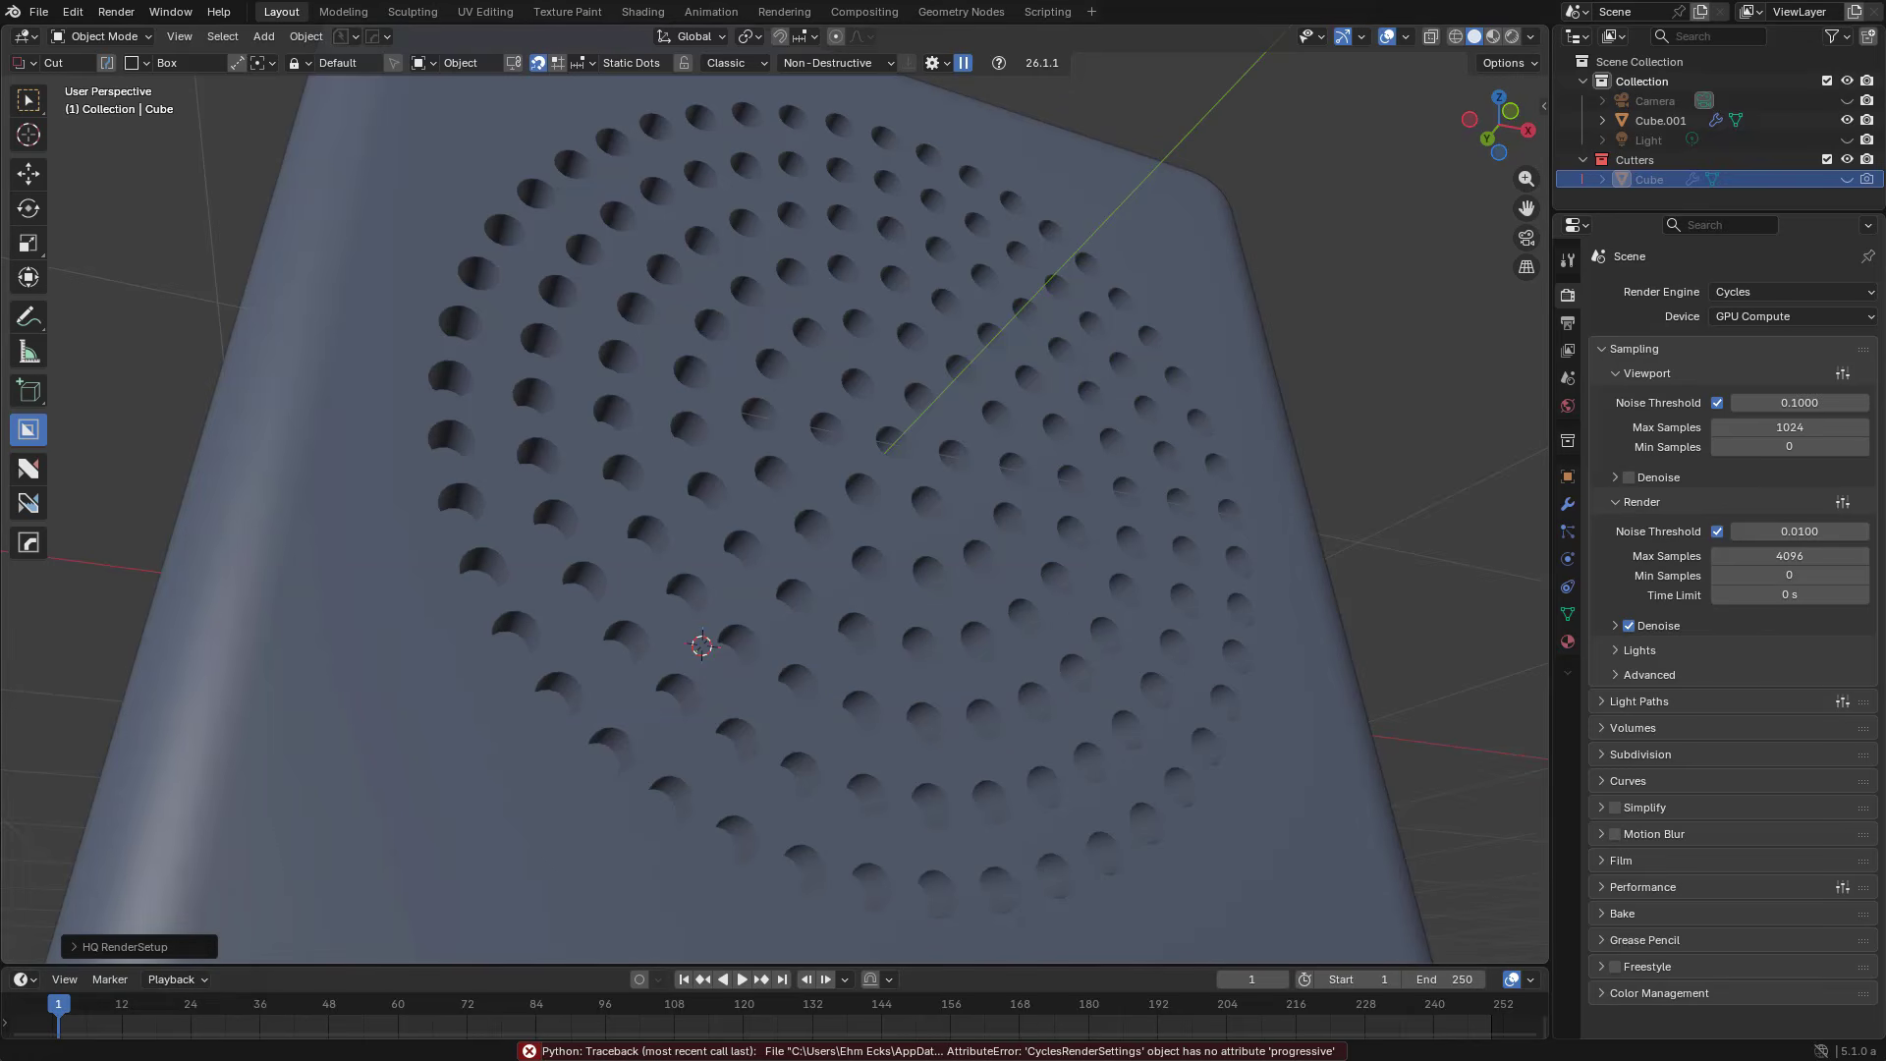
Step: Show the viewport in rendered shading and set the viewport Min Samples to 1024
left_click(1513, 37)
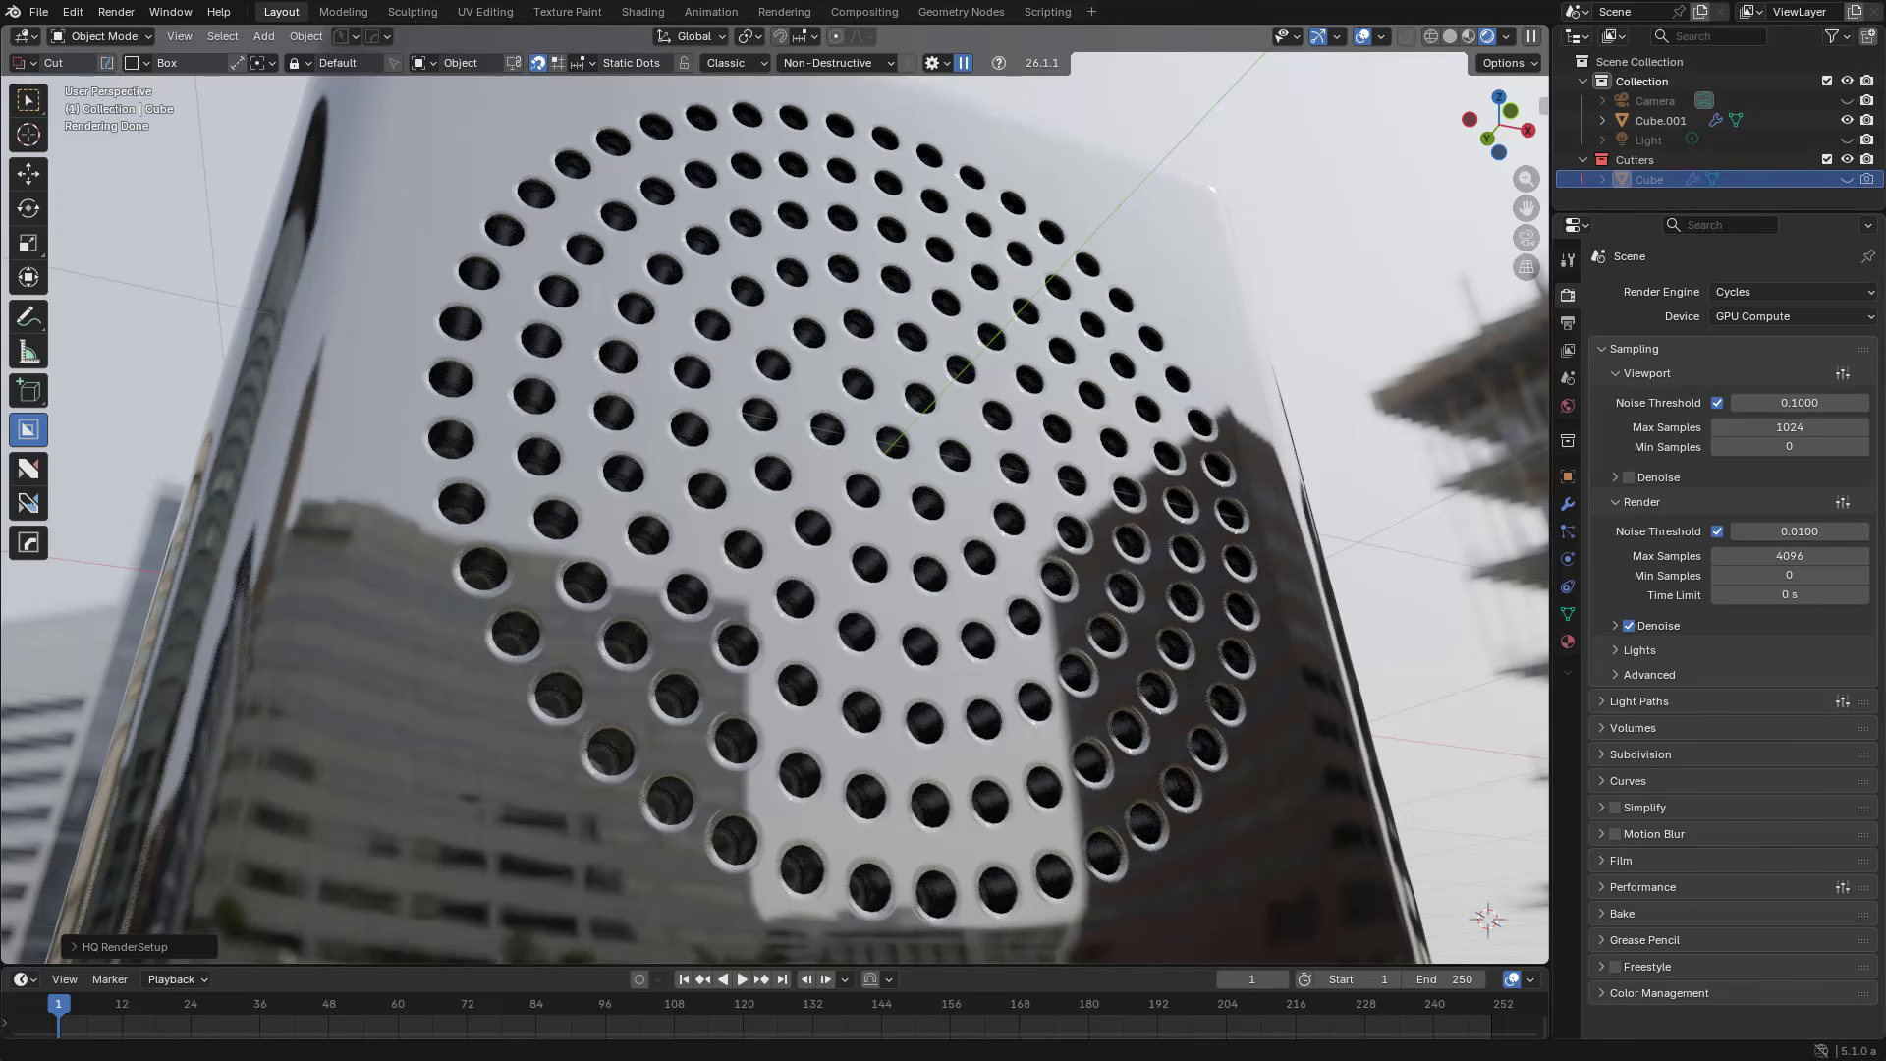
left_click(1789, 447)
type("1024")
key("Return")
Step: Enable viewport denoising with a Start Sample of 150
left_click(1666, 479)
left_click(1629, 477)
left_click(1789, 593)
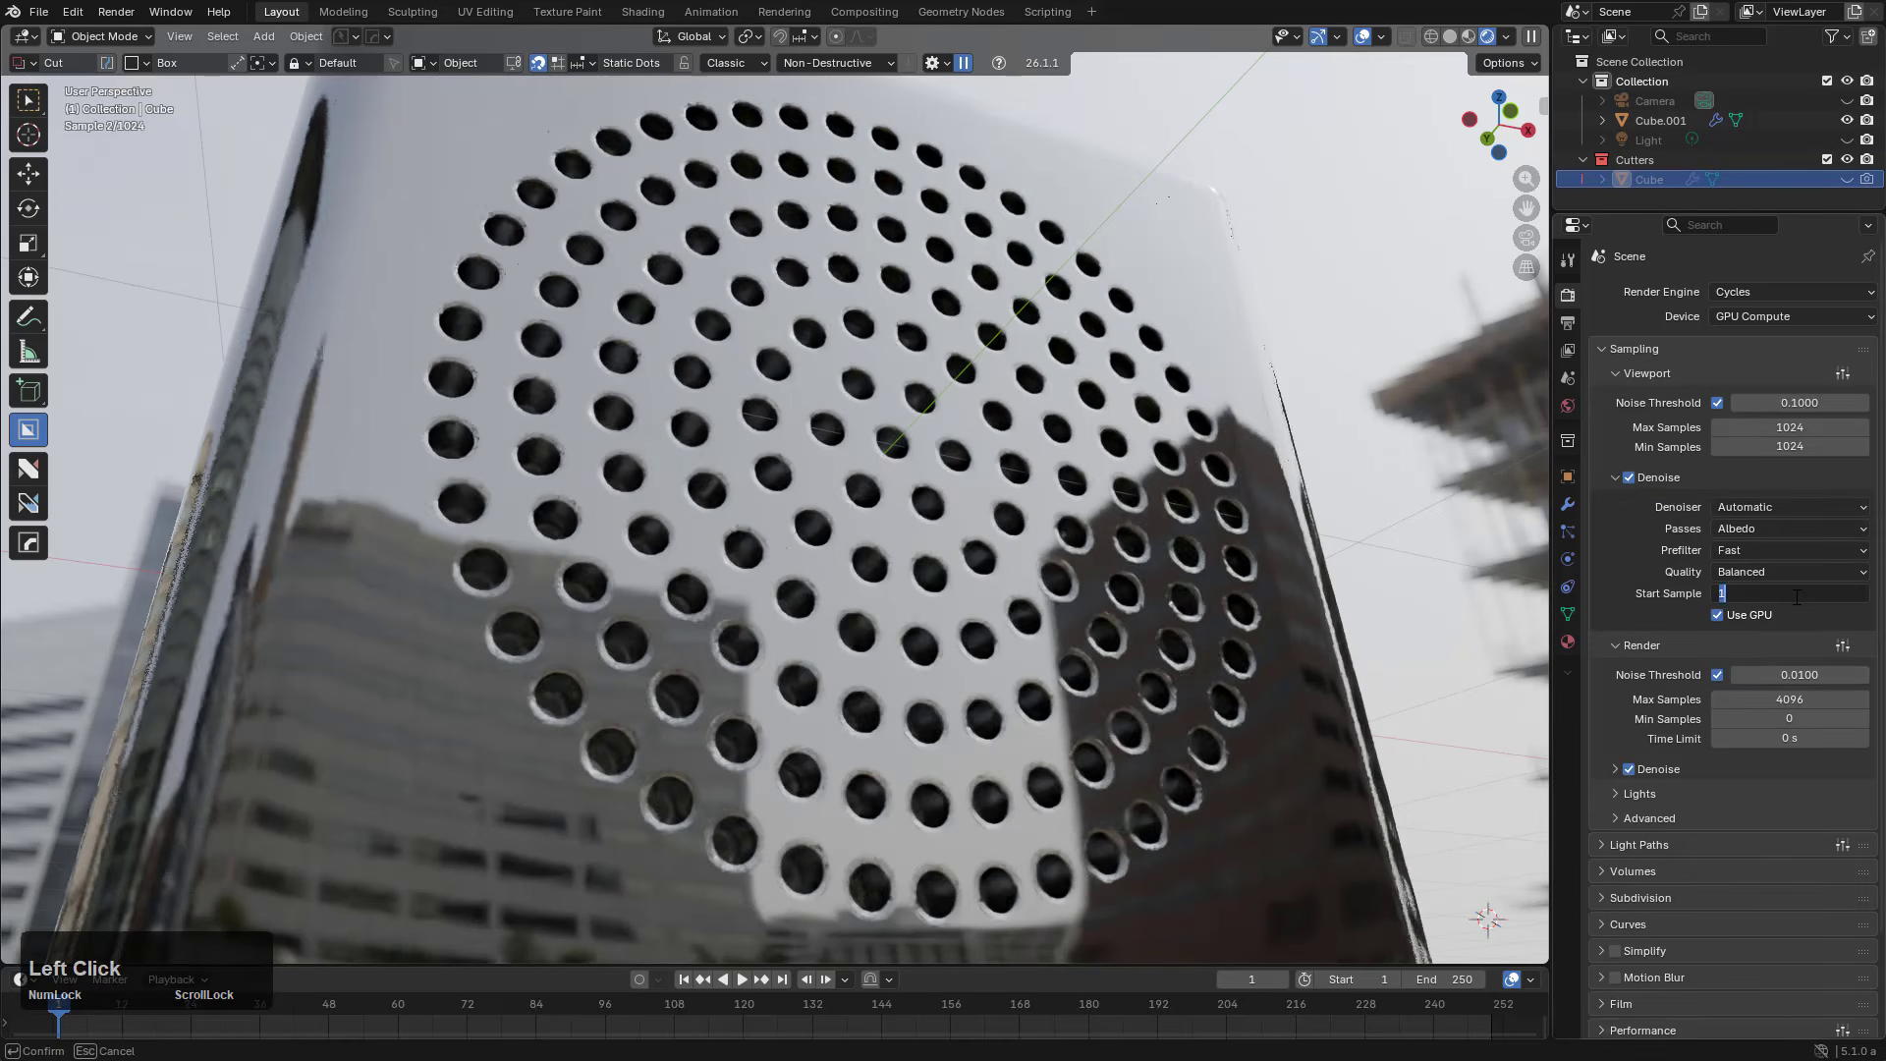
type("150")
key("Return")
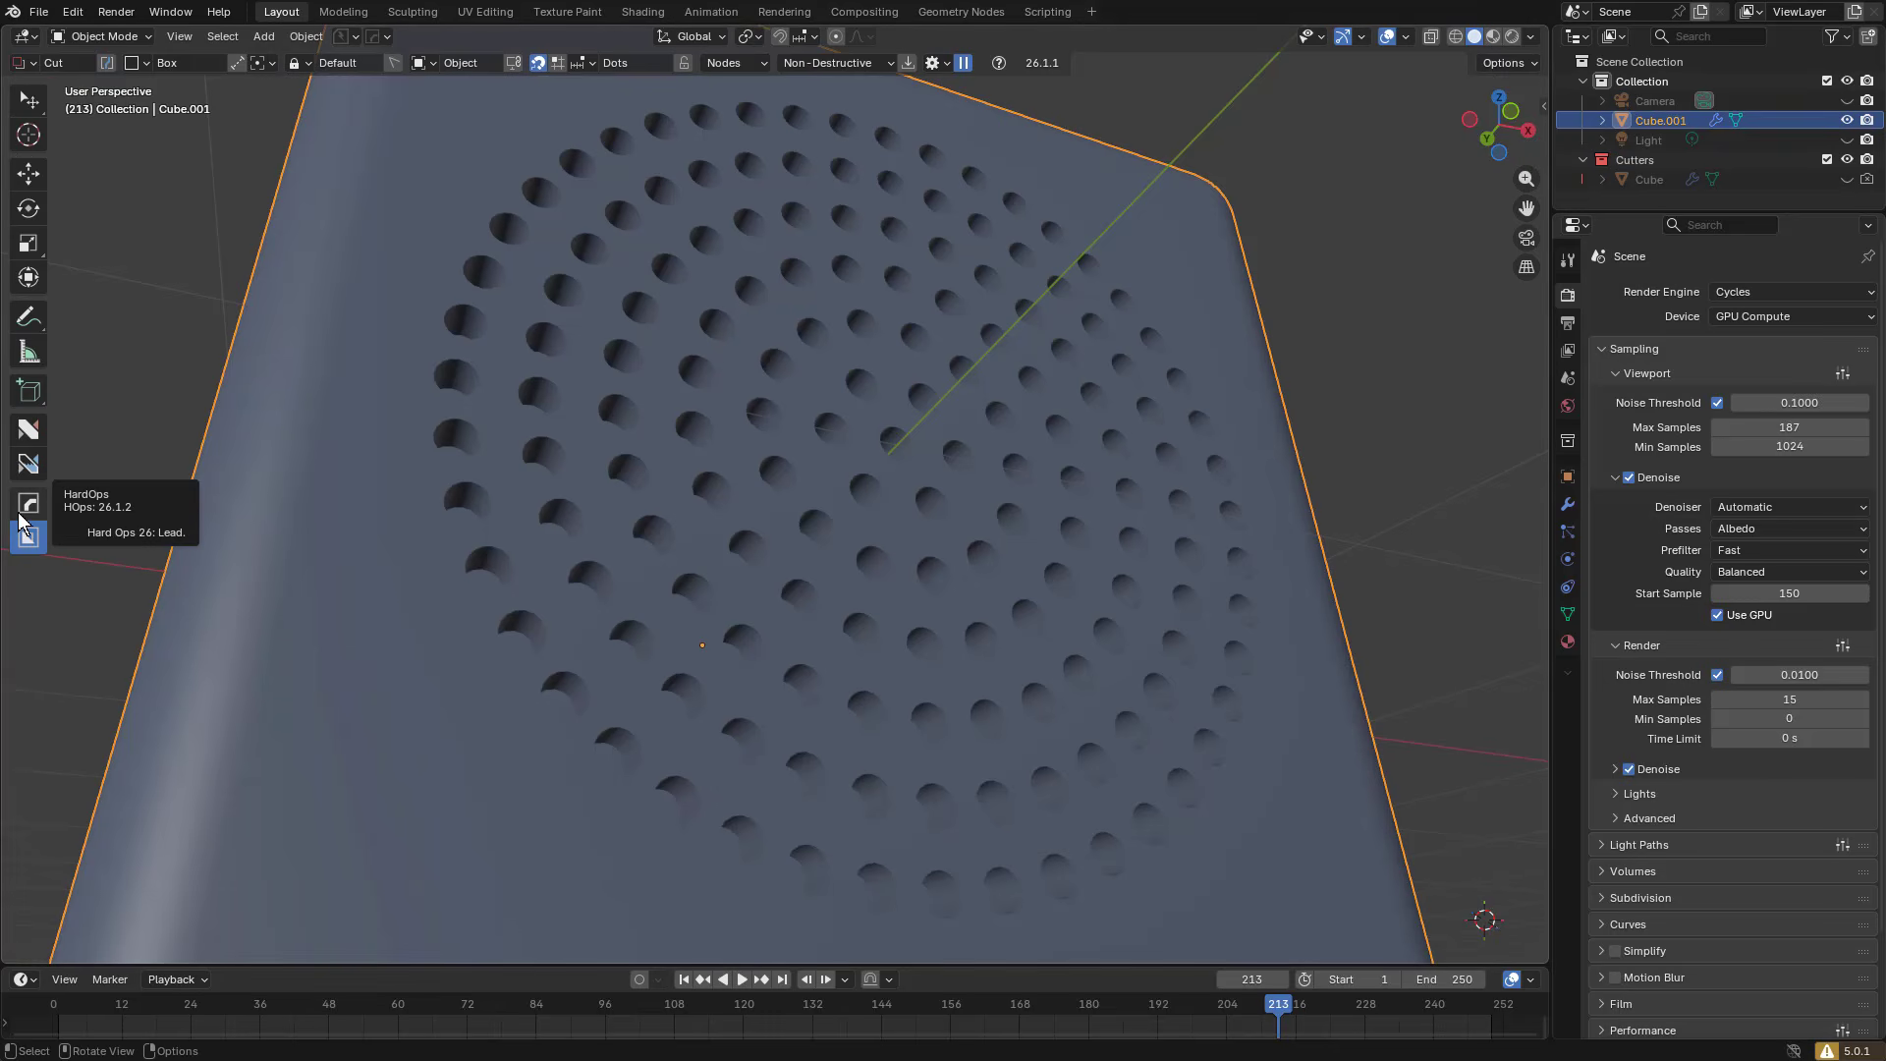
Step: Show the perforated cube in rendered shading and apply the Cycles HQ render setup
middle_click_drag(946, 403, 961, 398)
left_click(1511, 36)
middle_click_drag(1153, 345, 1130, 365)
key("alt+v")
key("c")
key("alt+v")
left_click(887, 583)
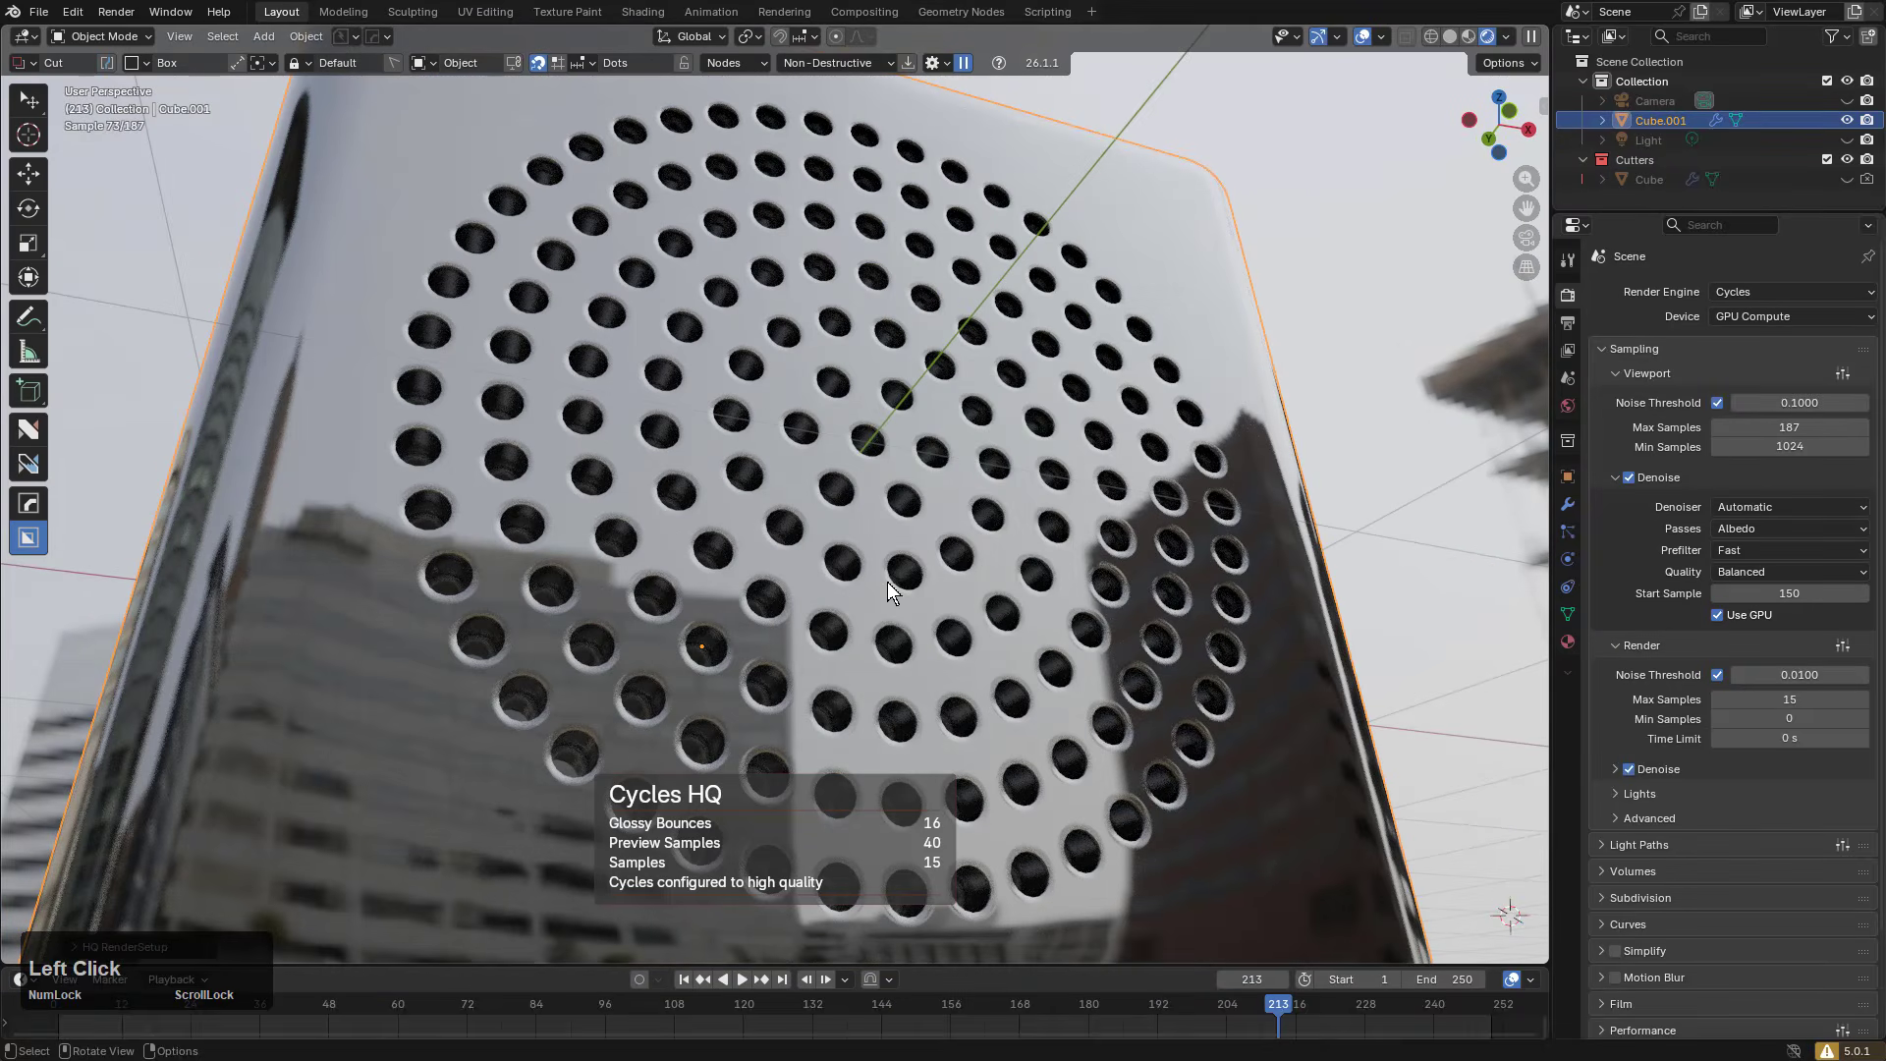
Step: Cycle through the render setups to GPU HQ with AgX High Contrast, and deselect the cube
key("alt+v")
left_click(880, 609)
key("alt+v")
left_click(868, 572)
key("alt+v")
left_click(841, 605)
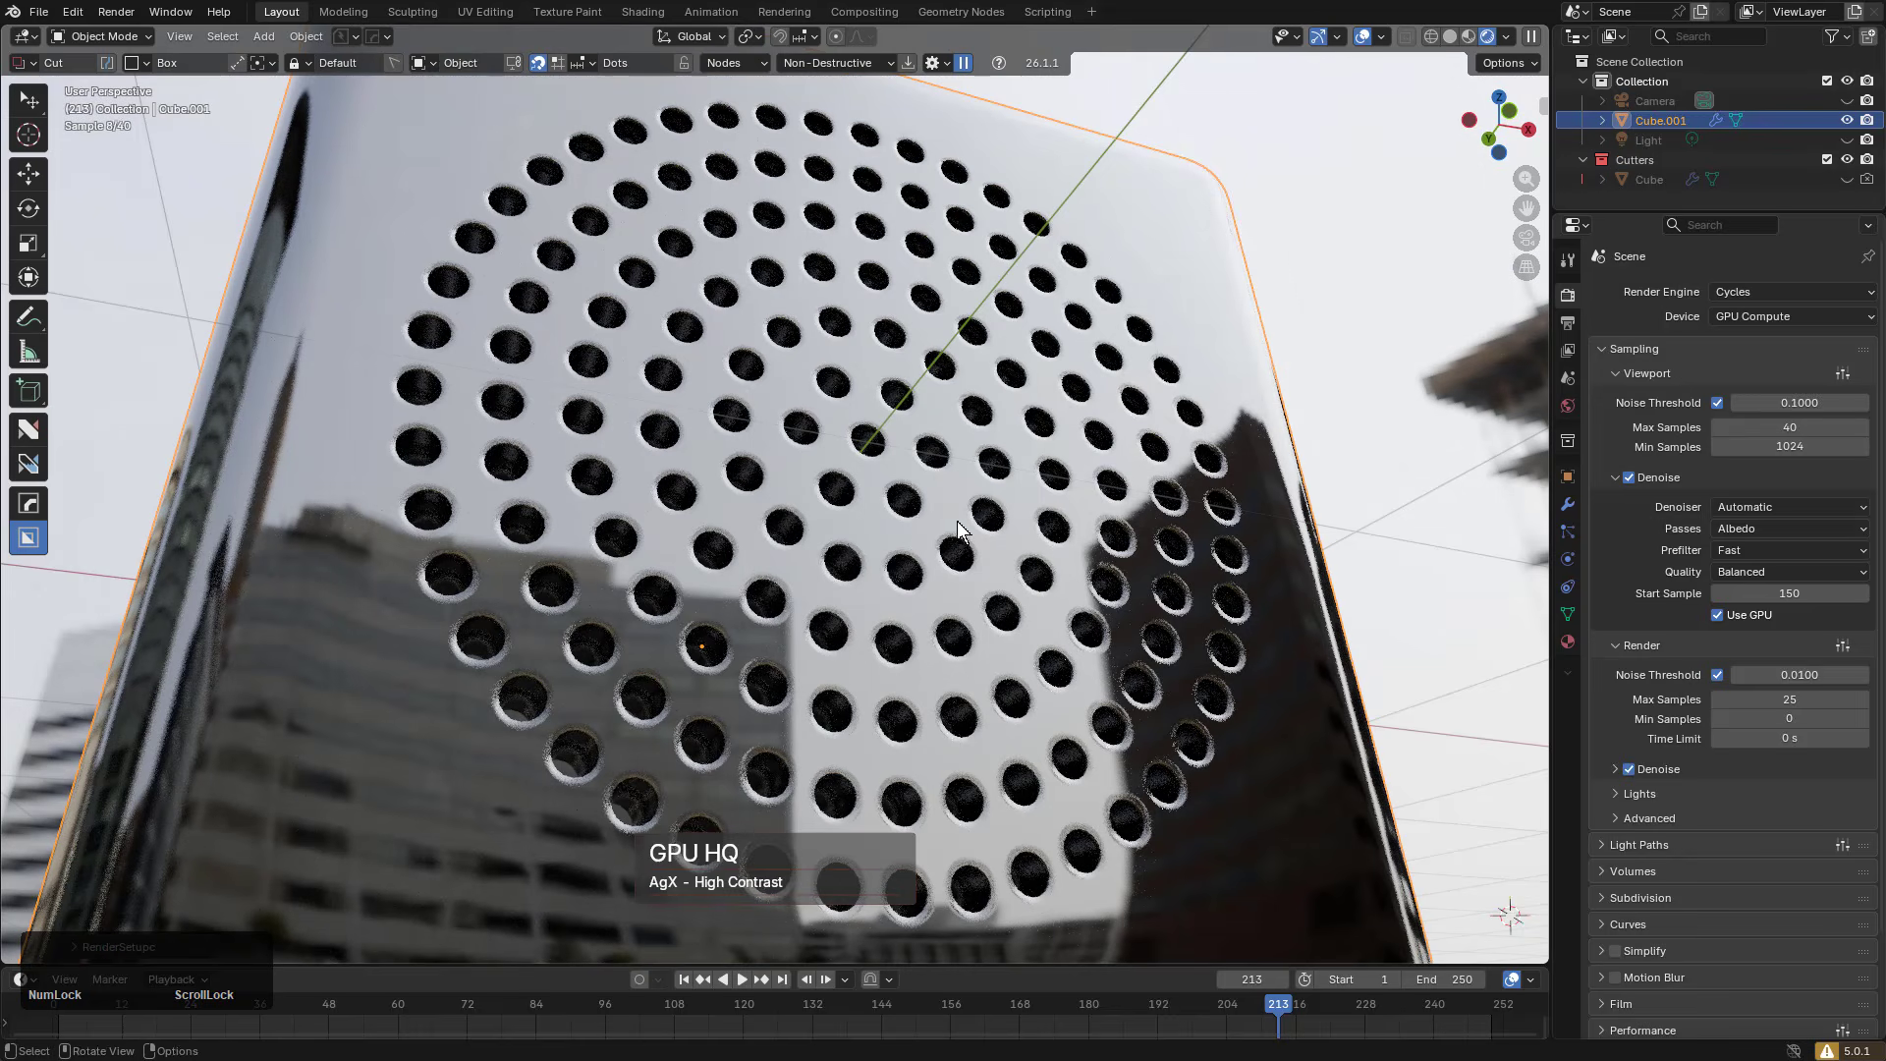
left_click(1419, 350)
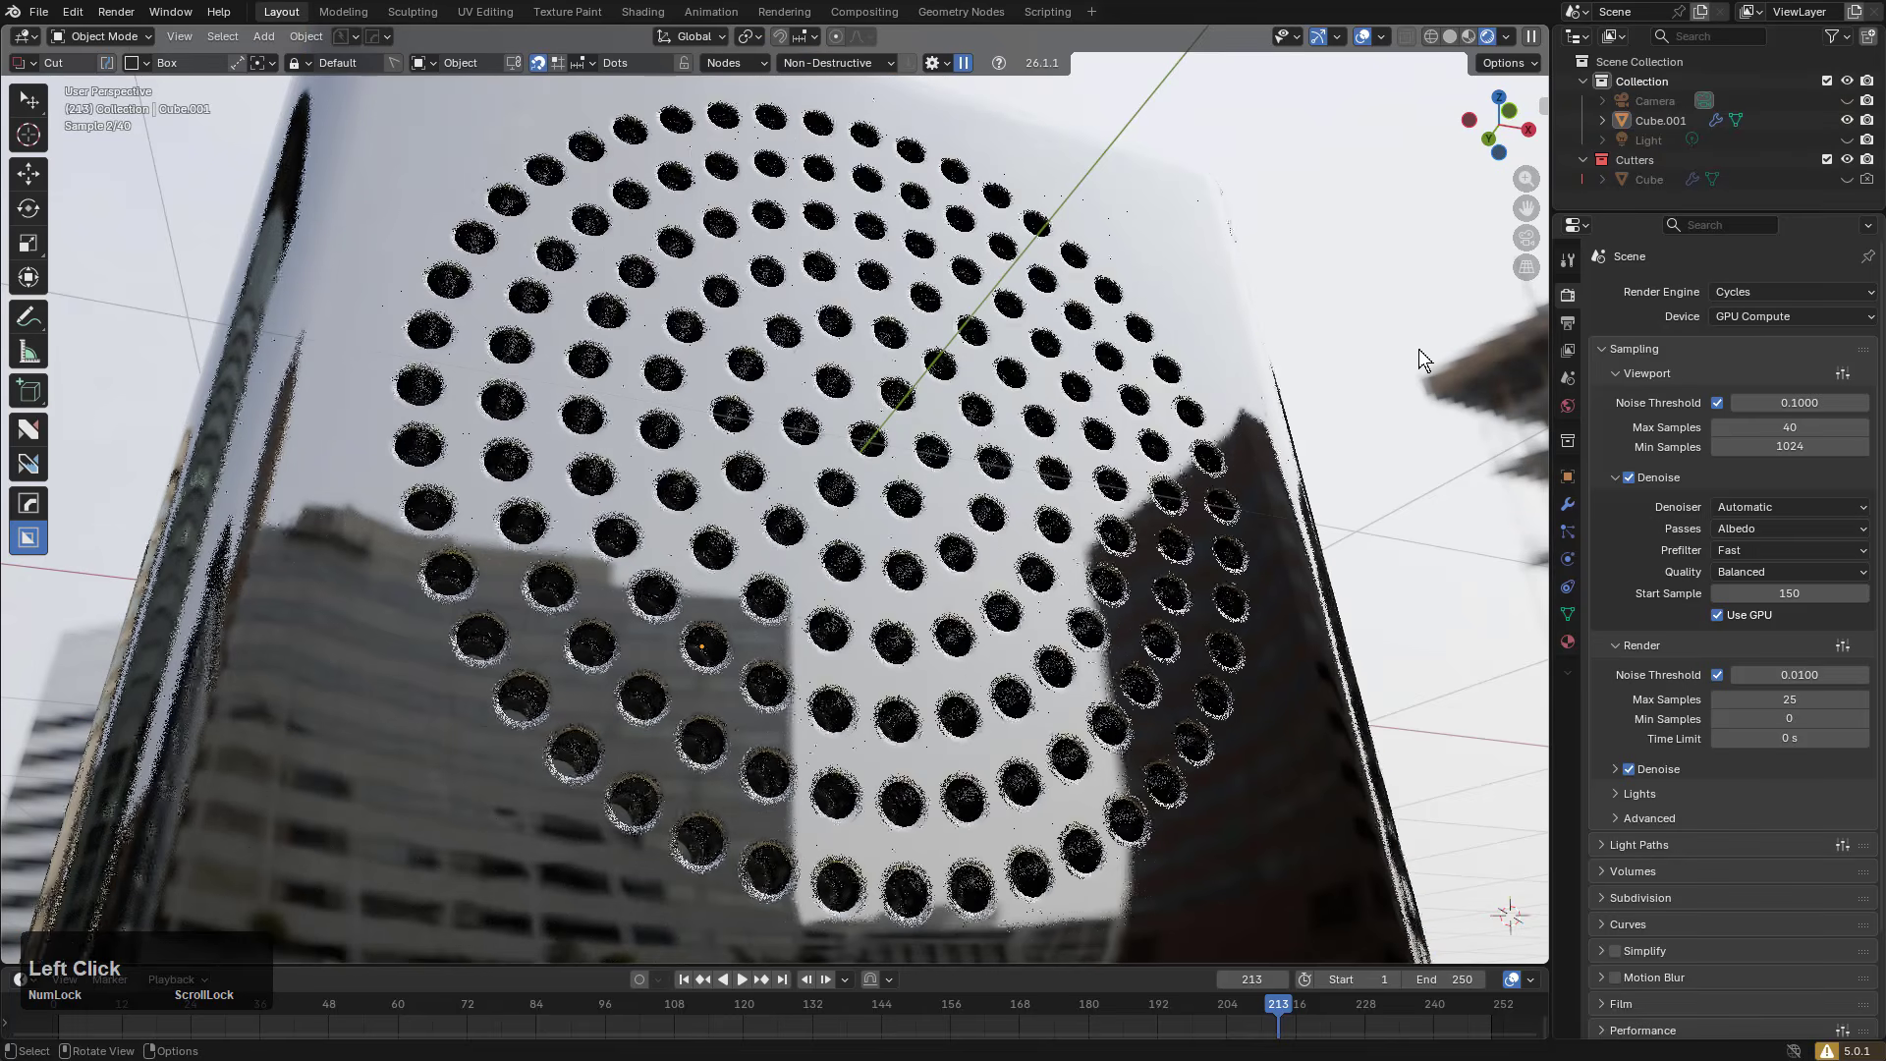